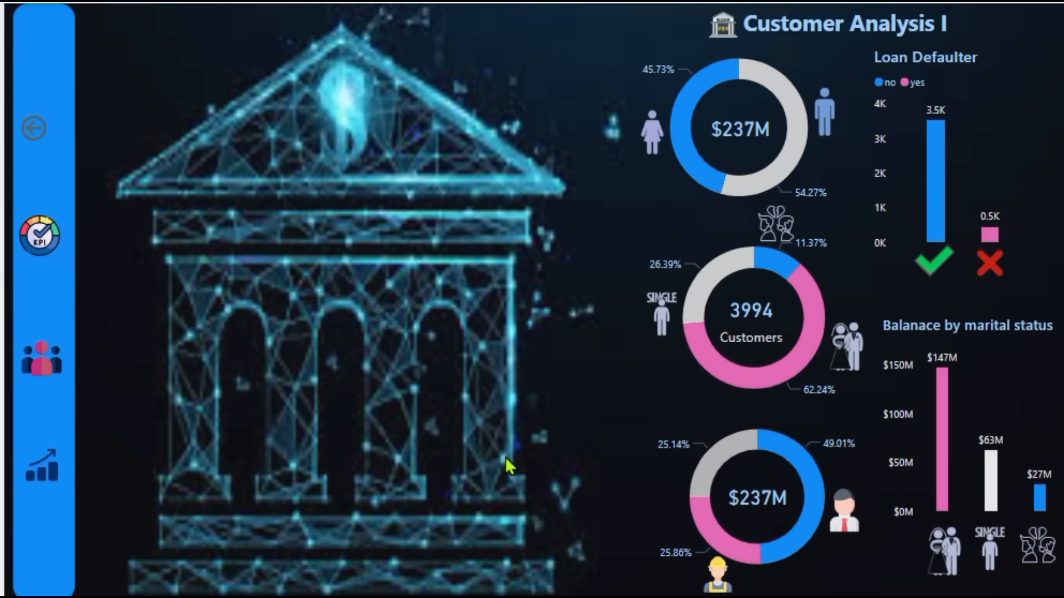
# Open the Customer Analysis II page and view its summary table by marital status and by education.
pyautogui.click(45, 364)
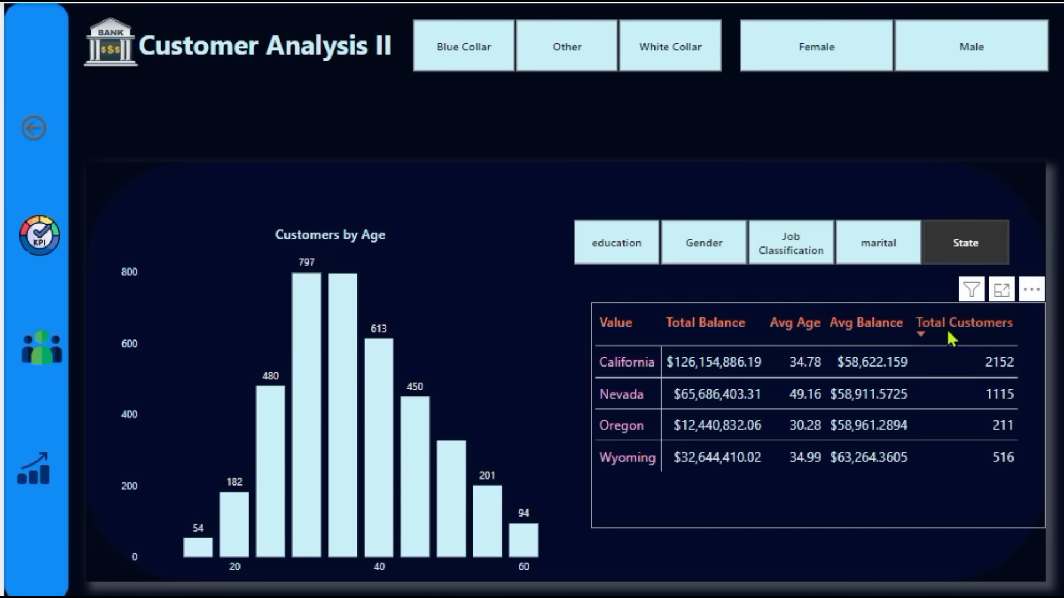
pyautogui.click(869, 256)
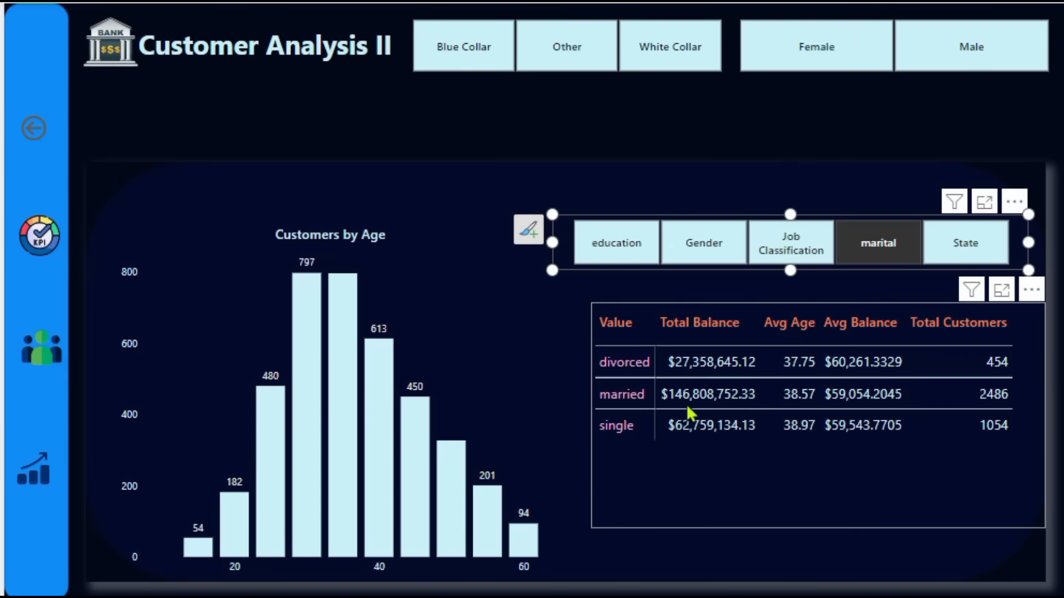
pyautogui.click(607, 247)
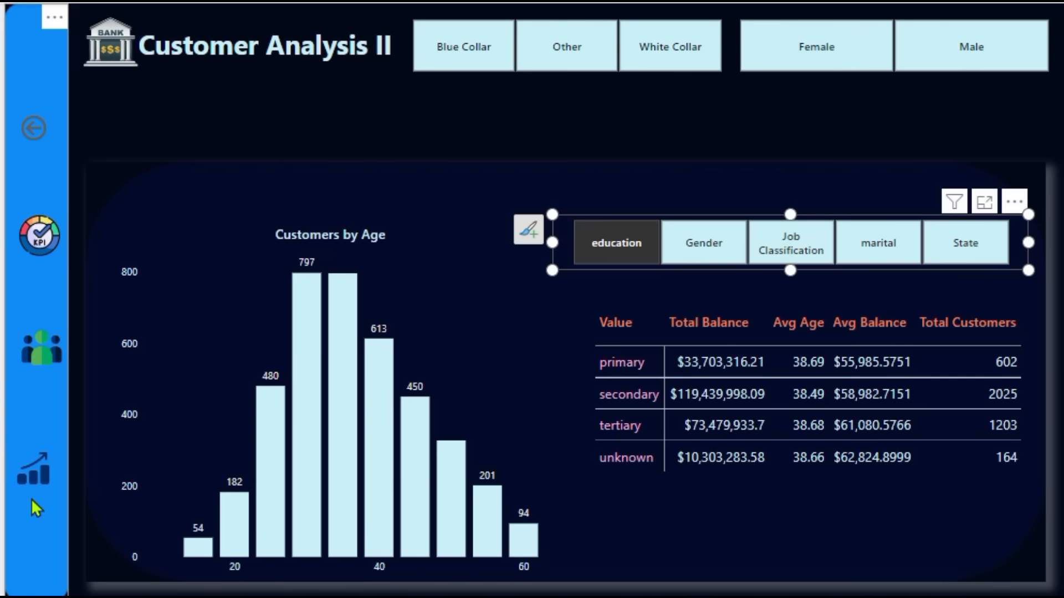
# View the Trend Analysis page's pie charts by average age and average balance, and return to the report's menu page.
pyautogui.keyDown('ctrl'); pyautogui.click(42, 481); pyautogui.keyUp('ctrl')
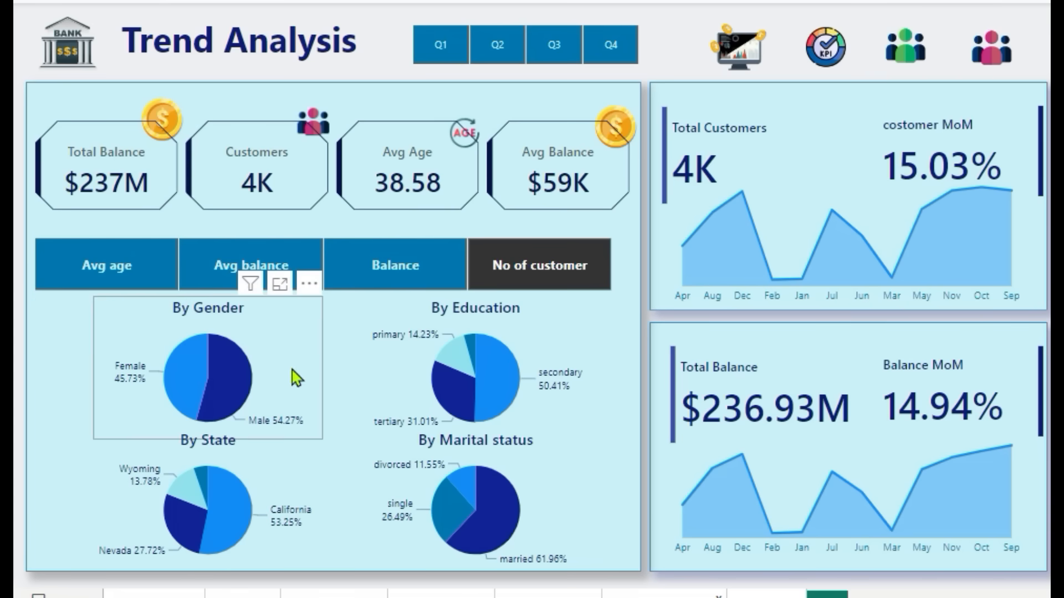
pyautogui.click(117, 273)
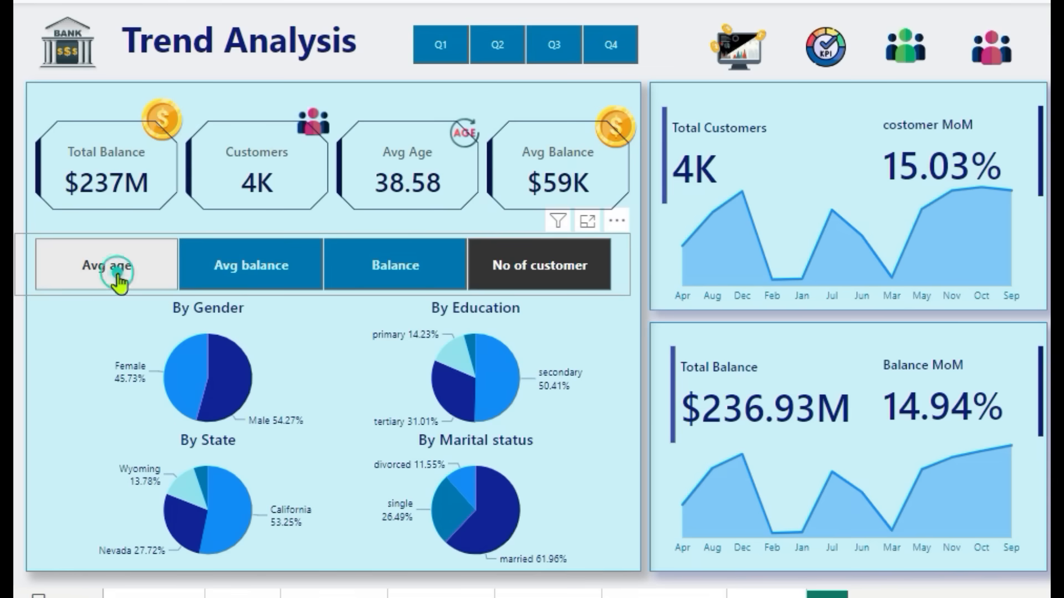
pyautogui.click(249, 281)
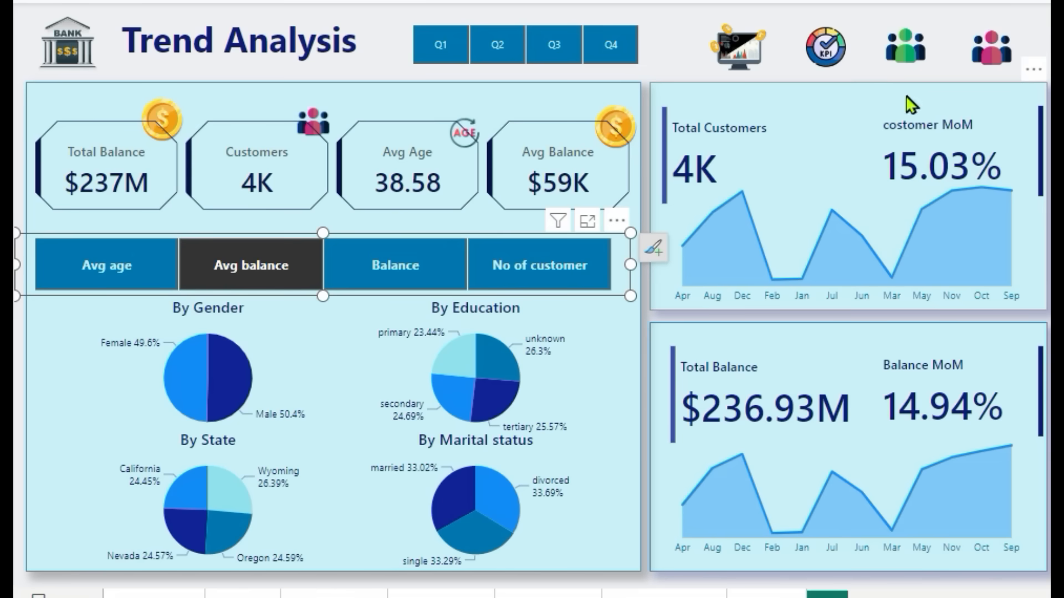
pyautogui.keyDown('ctrl'); pyautogui.click(732, 57); pyautogui.keyUp('ctrl')
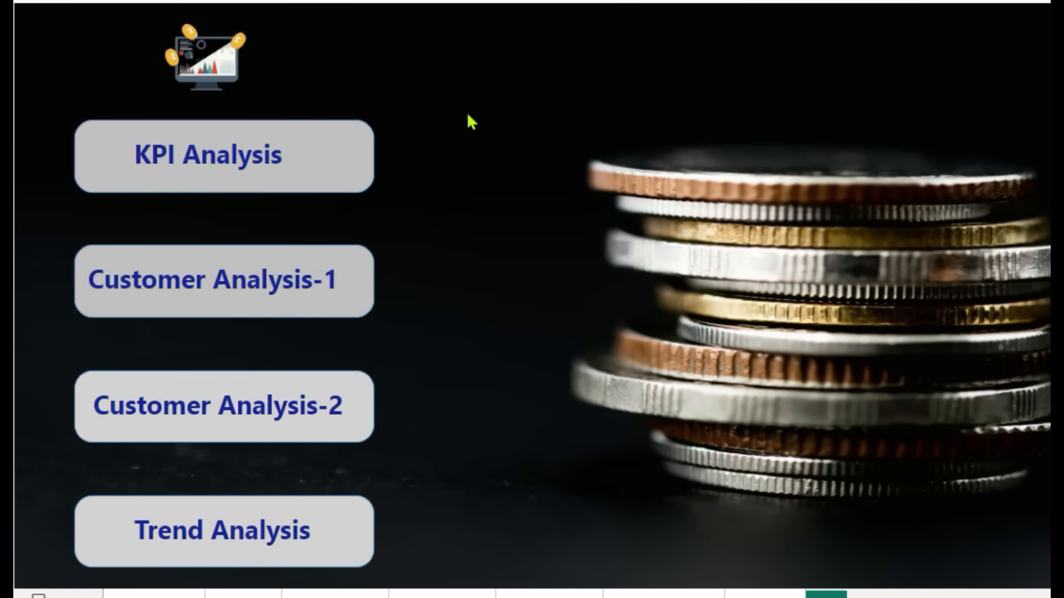
pyautogui.keyDown('ctrl'); pyautogui.click(202, 75); pyautogui.keyUp('ctrl')
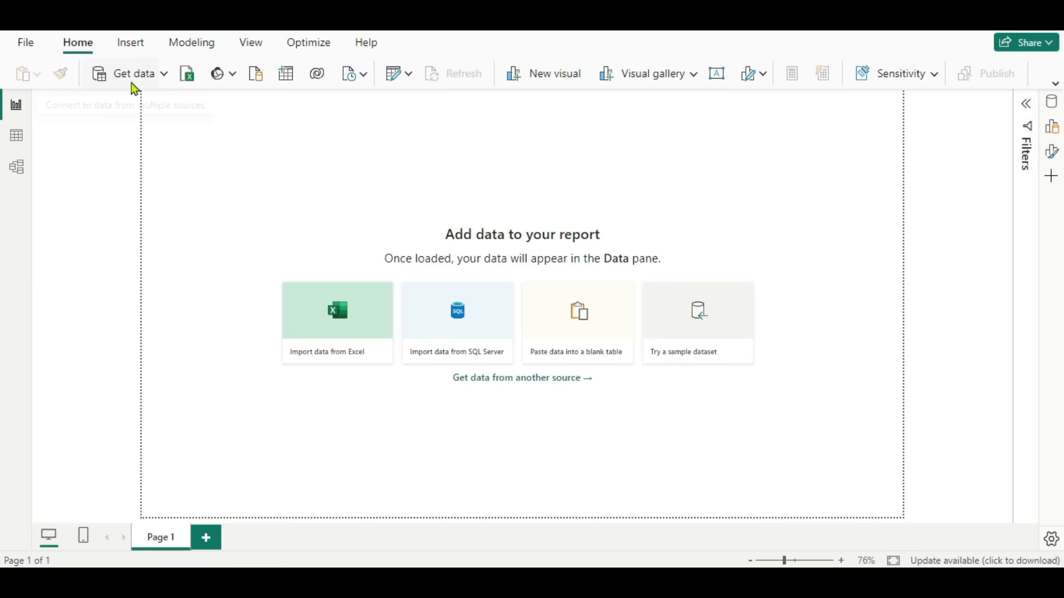
# Import Bank data.csv into the blank report as a text/CSV source and load it with the default import settings.
pyautogui.click(165, 75)
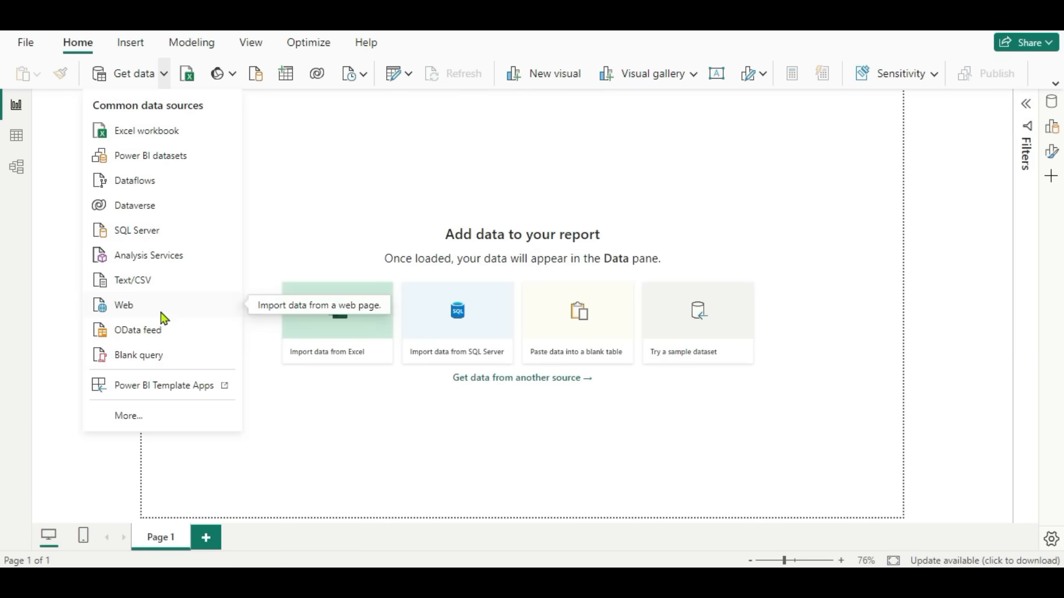
pyautogui.click(133, 281)
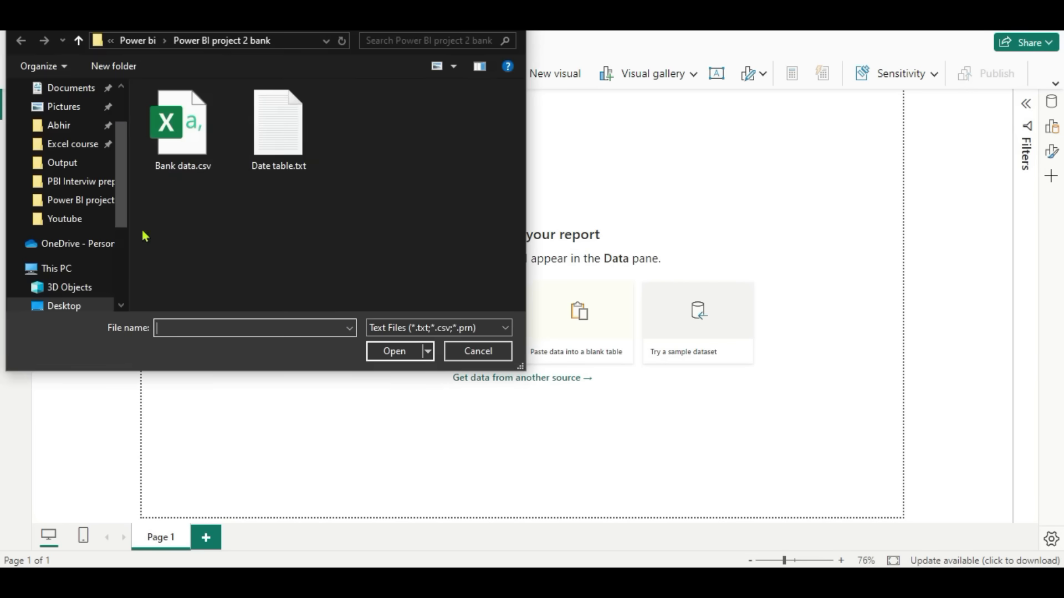
pyautogui.click(184, 127)
pyautogui.click(393, 352)
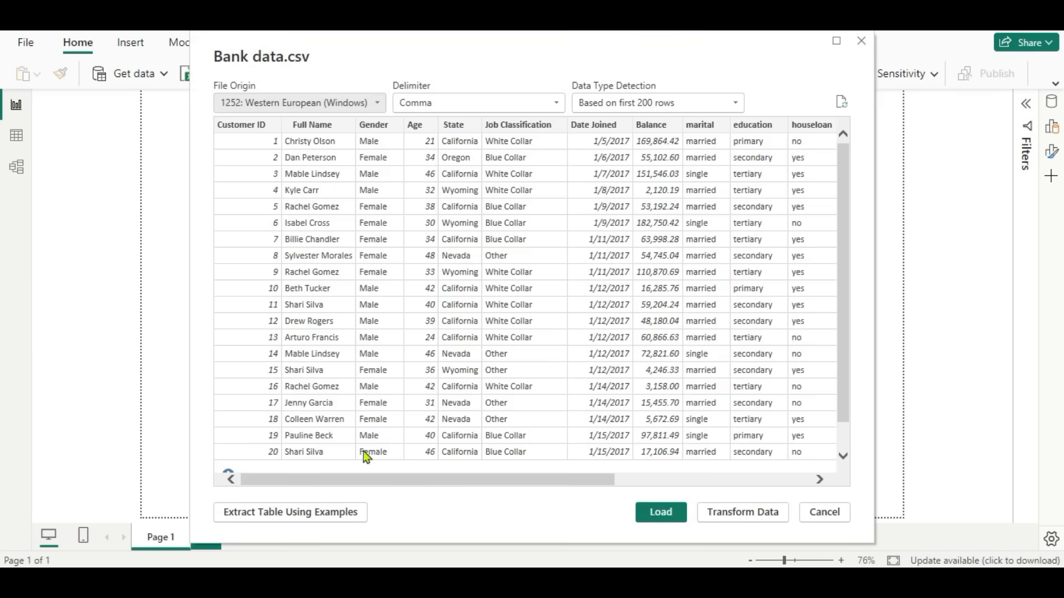
pyautogui.moveTo(345, 480)
pyautogui.mouseDown()
pyautogui.moveTo(482, 480)
pyautogui.moveTo(335, 471)
pyautogui.mouseUp()
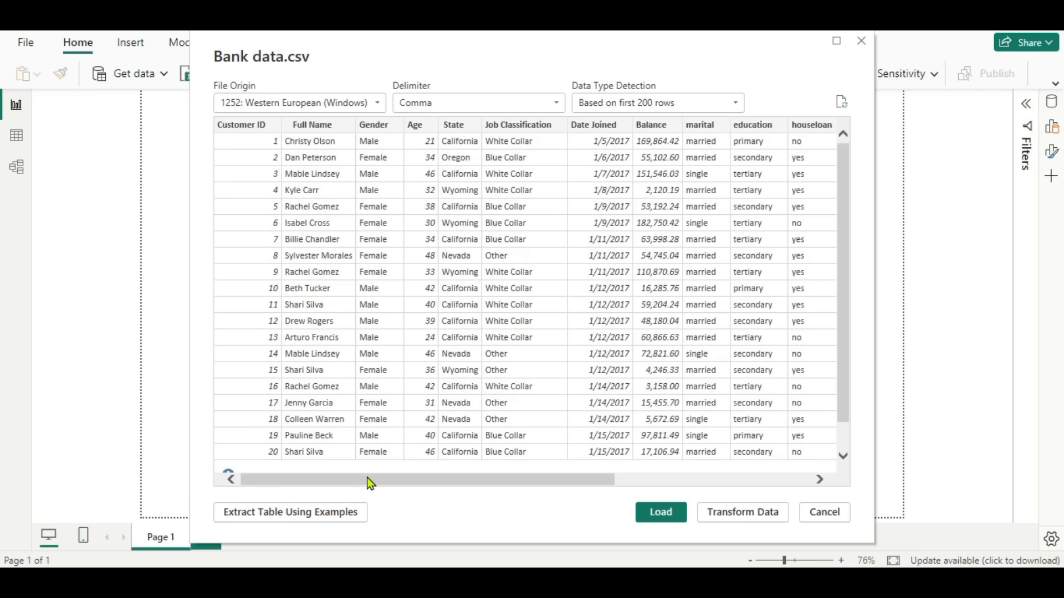
pyautogui.moveTo(374, 478); pyautogui.dragTo(336, 478)
pyautogui.click(672, 513)
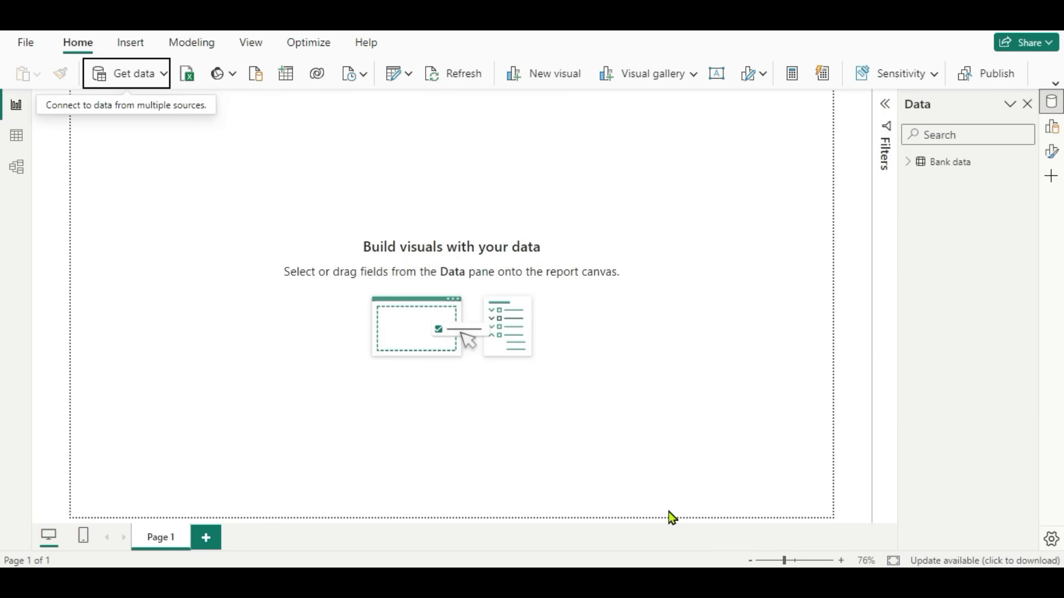
# Expand the Bank data table to examine its list of fields.
pyautogui.click(907, 162)
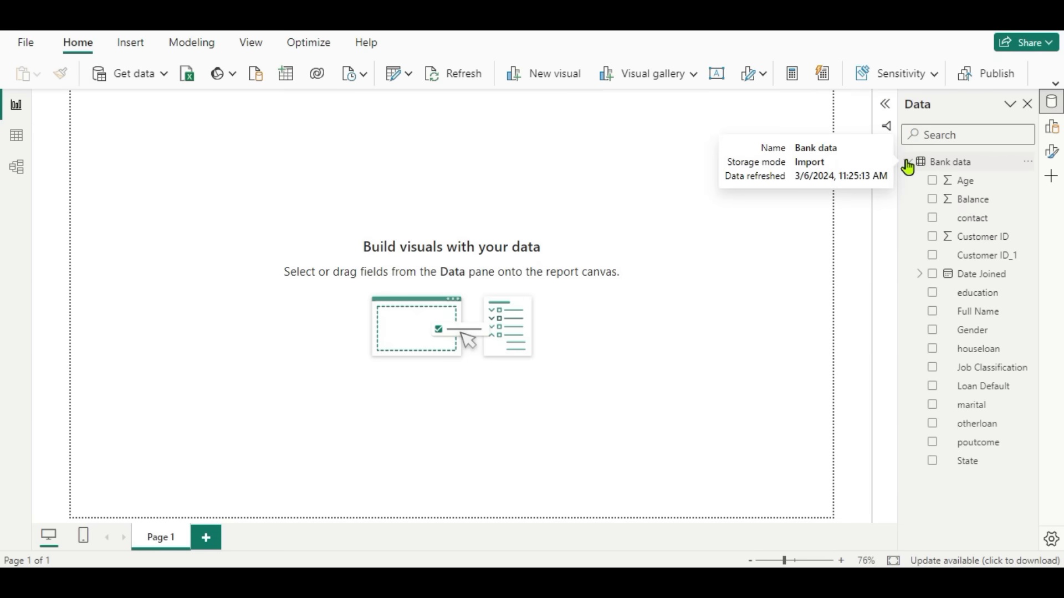
pyautogui.click(907, 162)
pyautogui.click(907, 162)
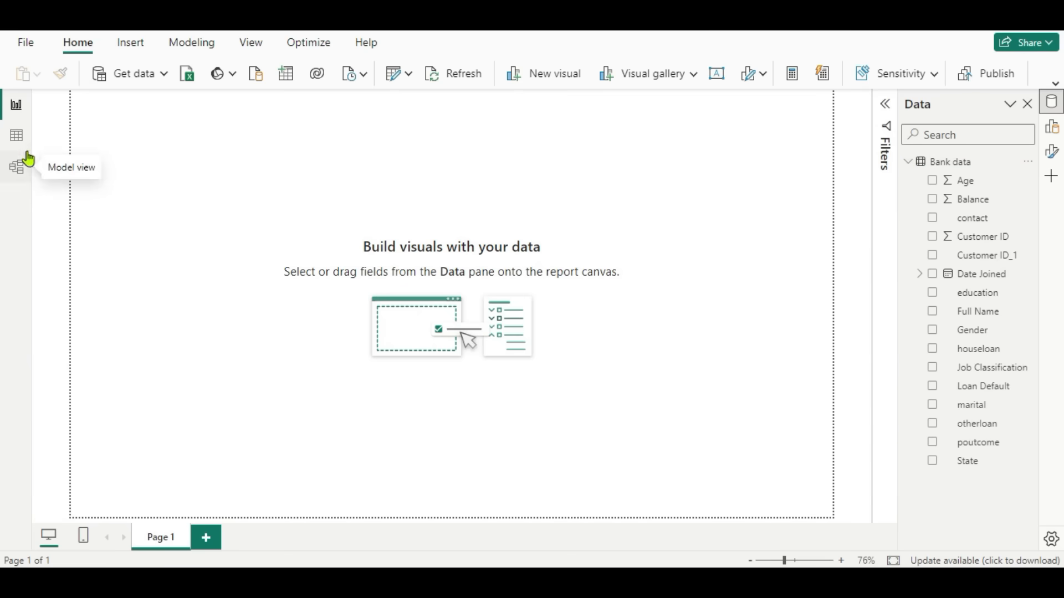
# In the model view, create a calculated Date Table using the complete DAX code copied from the open date table text file.
pyautogui.click(19, 168)
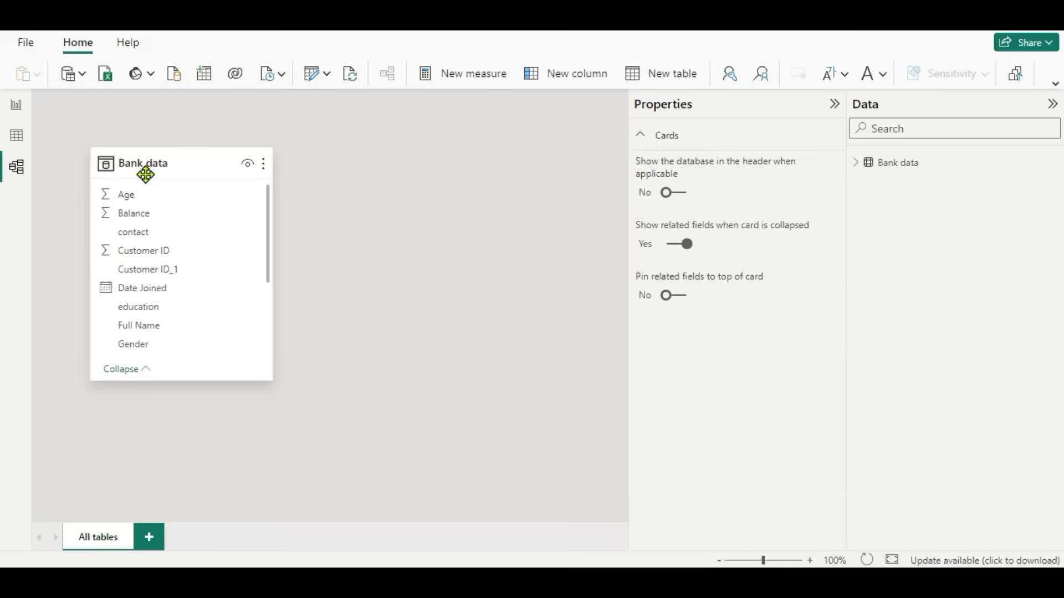
pyautogui.click(834, 104)
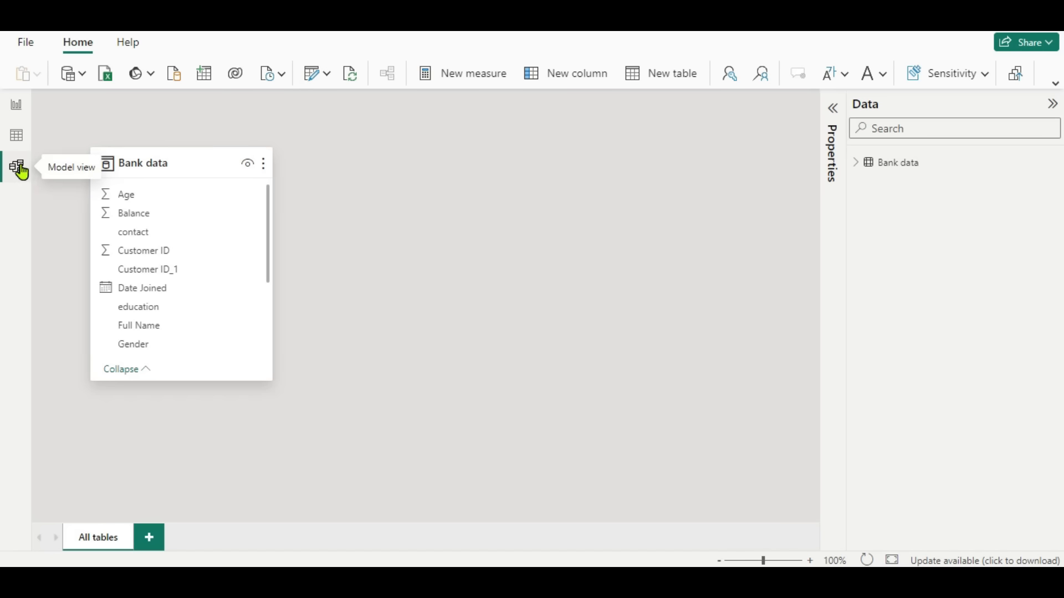
pyautogui.click(670, 82)
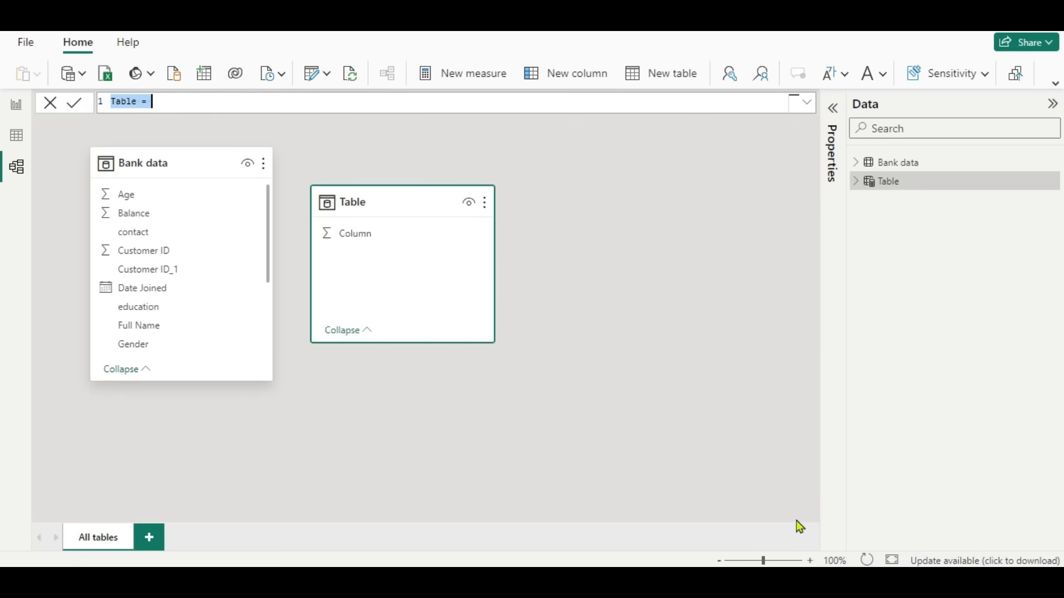
pyautogui.click(819, 580)
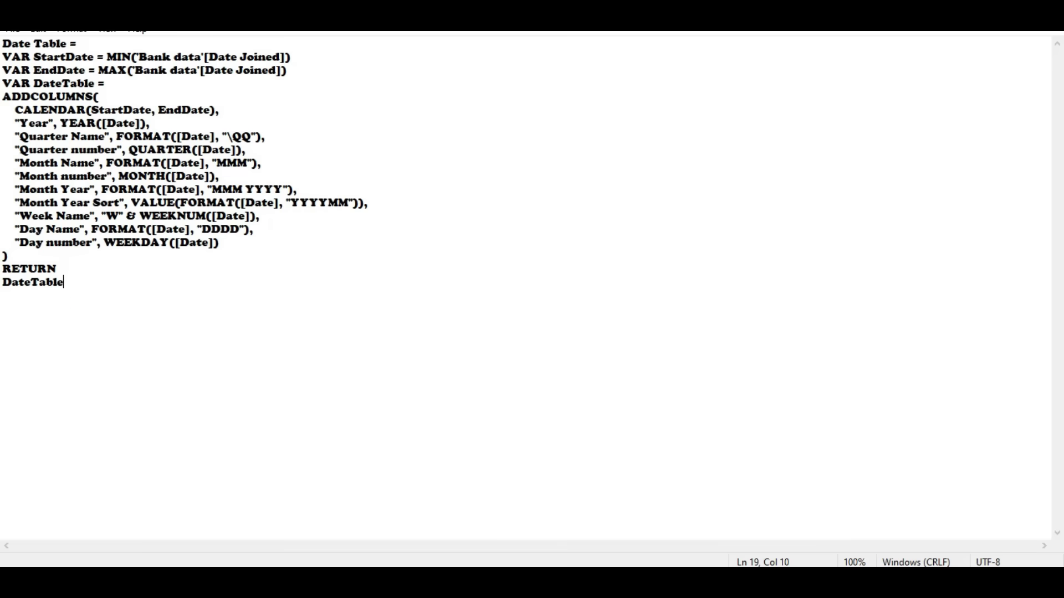
pyautogui.moveTo(84, 294); pyautogui.dragTo(12, 38)
pyautogui.hotkey('ctrl', 'c')
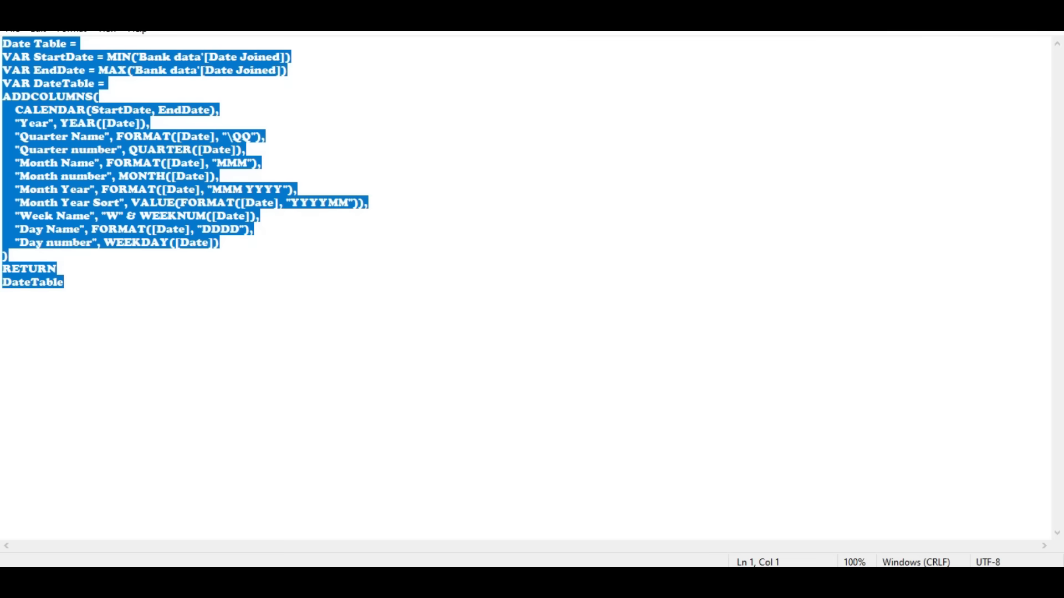
pyautogui.hotkey('alt', 'Tab')
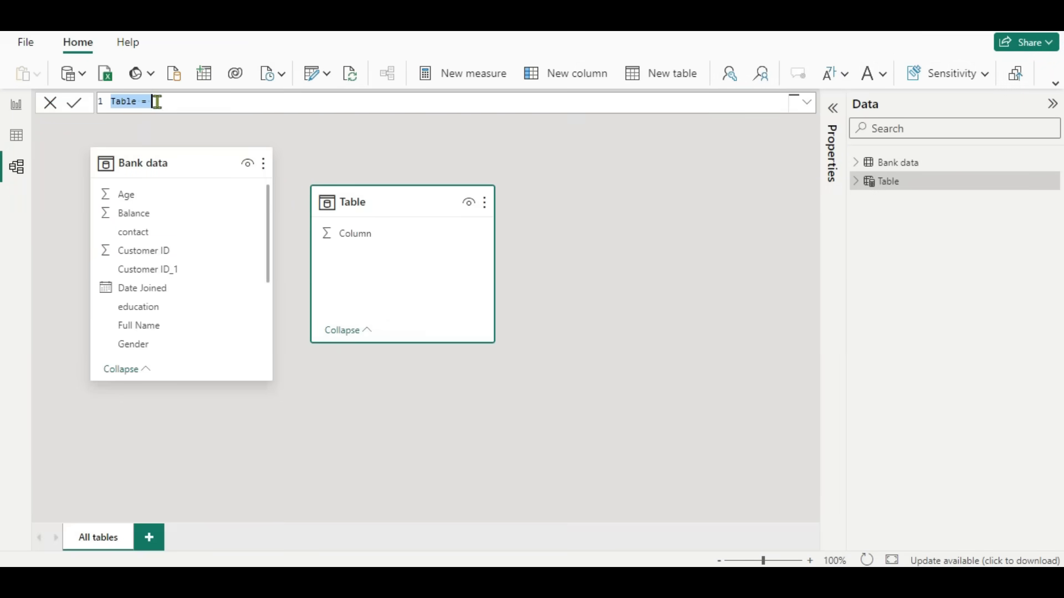
pyautogui.hotkey('ctrl', 'v')
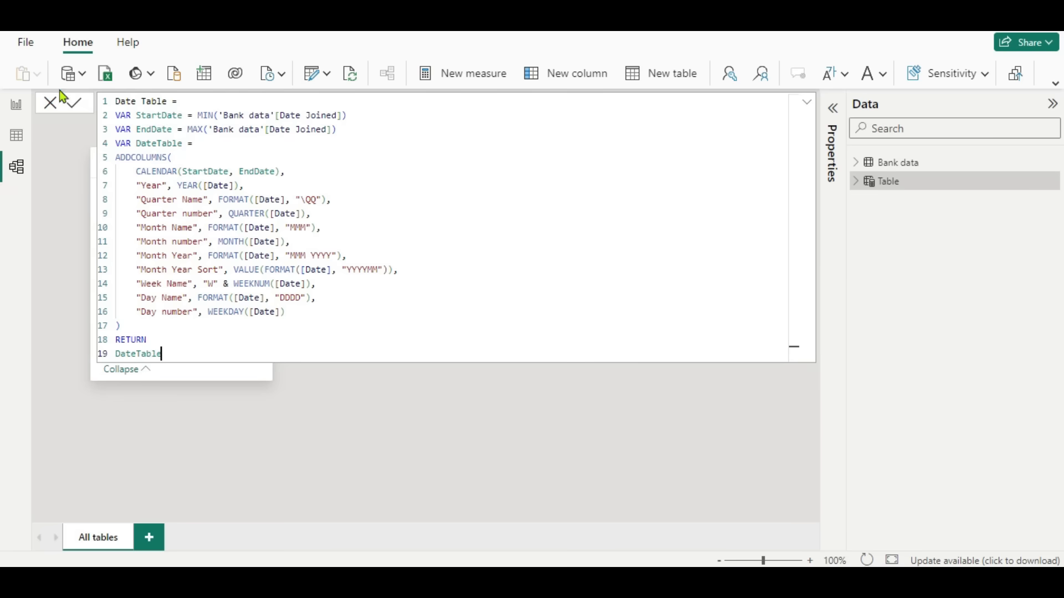
pyautogui.click(76, 111)
pyautogui.click(449, 454)
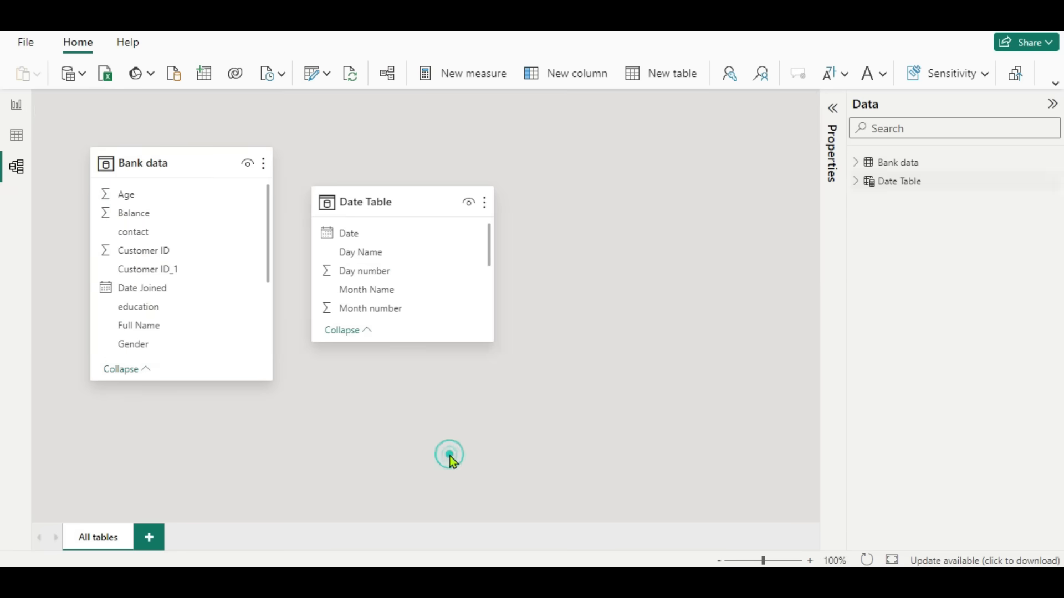
# Mark the Date Table as the model's date table, using Date as its date column.
pyautogui.click(17, 136)
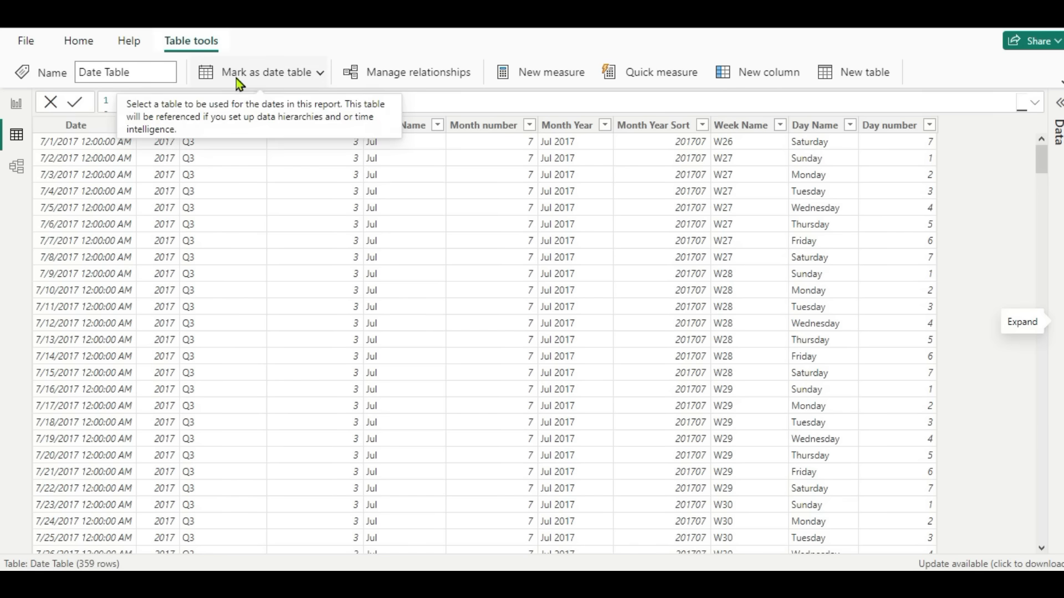
pyautogui.click(318, 75)
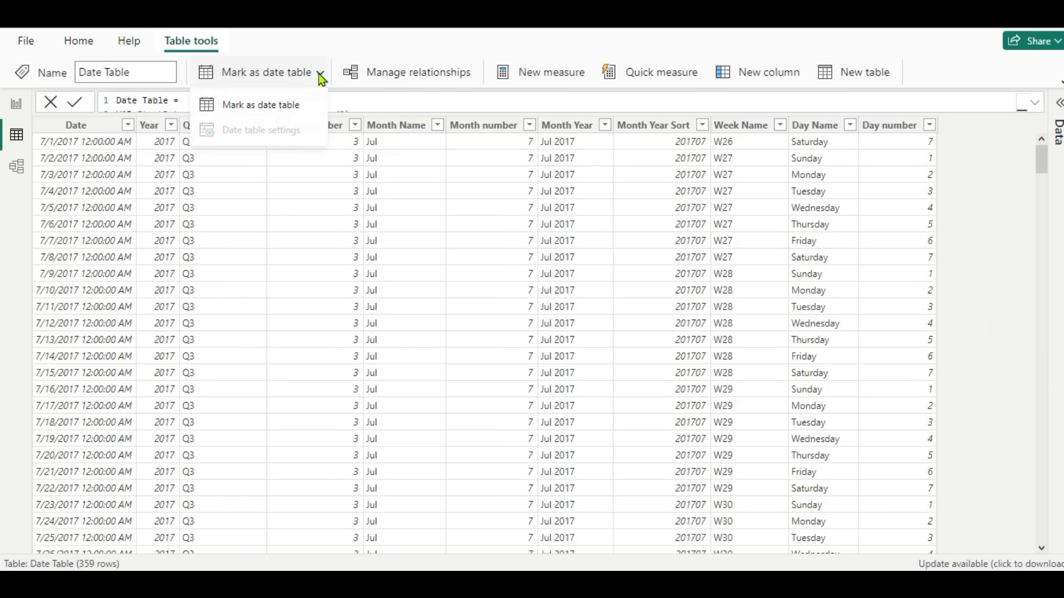
pyautogui.click(286, 104)
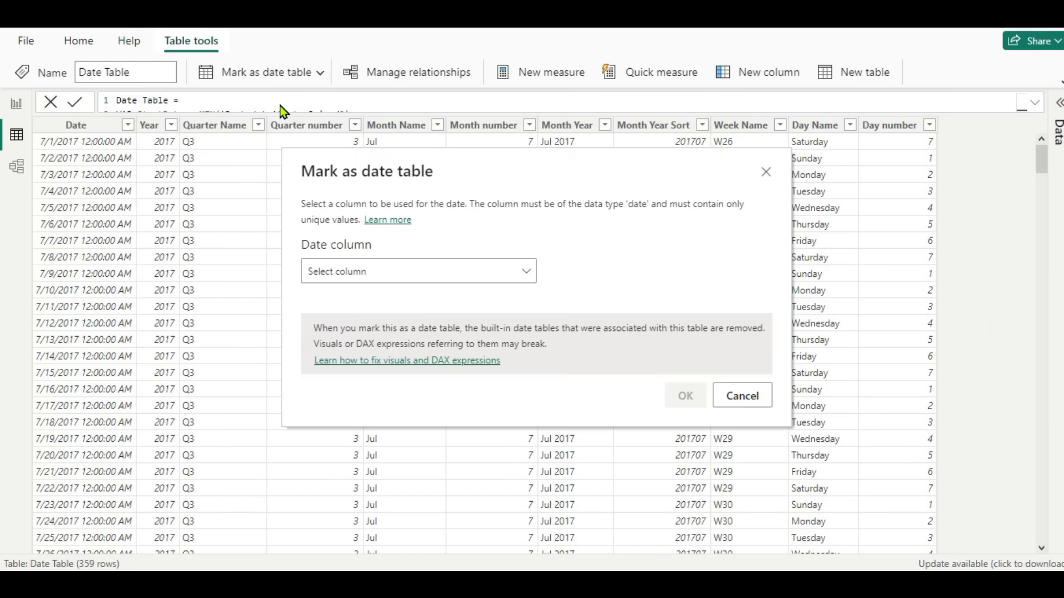
pyautogui.click(525, 273)
pyautogui.click(367, 321)
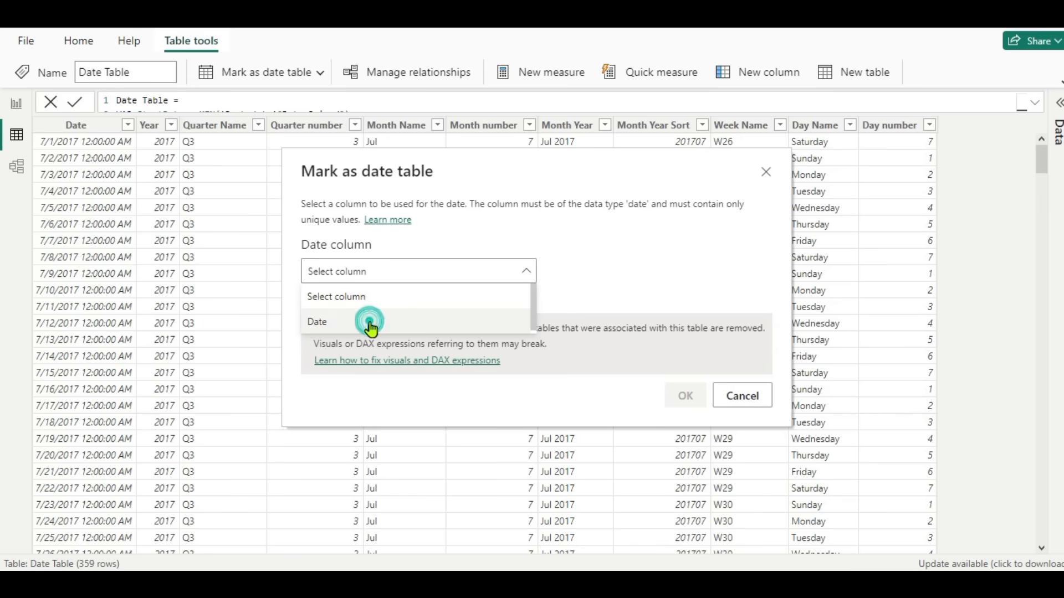
pyautogui.click(685, 402)
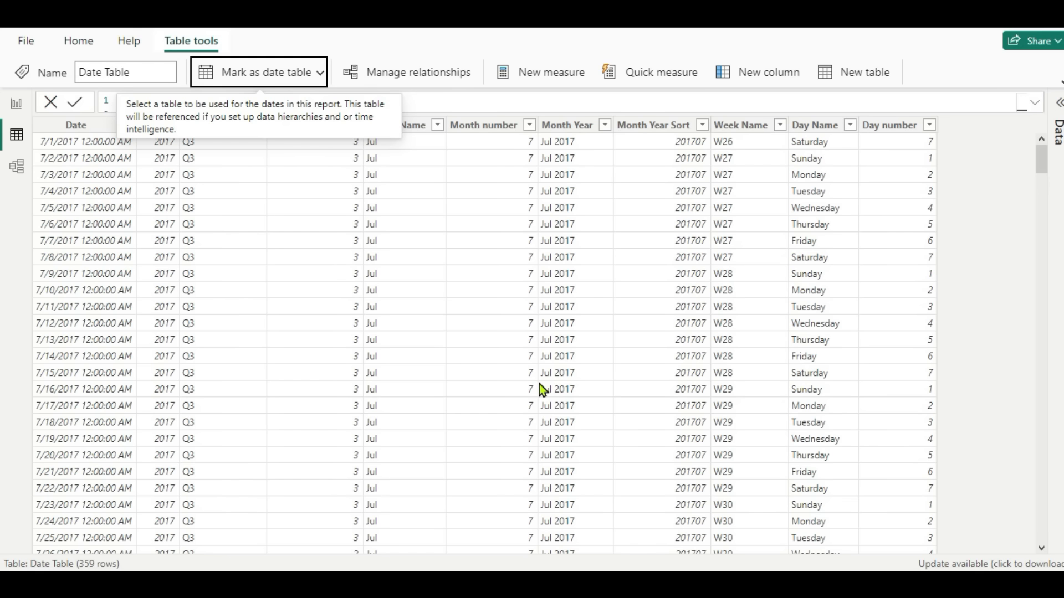
# Space the two tables apart in the model view and relate Bank data's Date Joined to Date Table's Date.
pyautogui.click(23, 175)
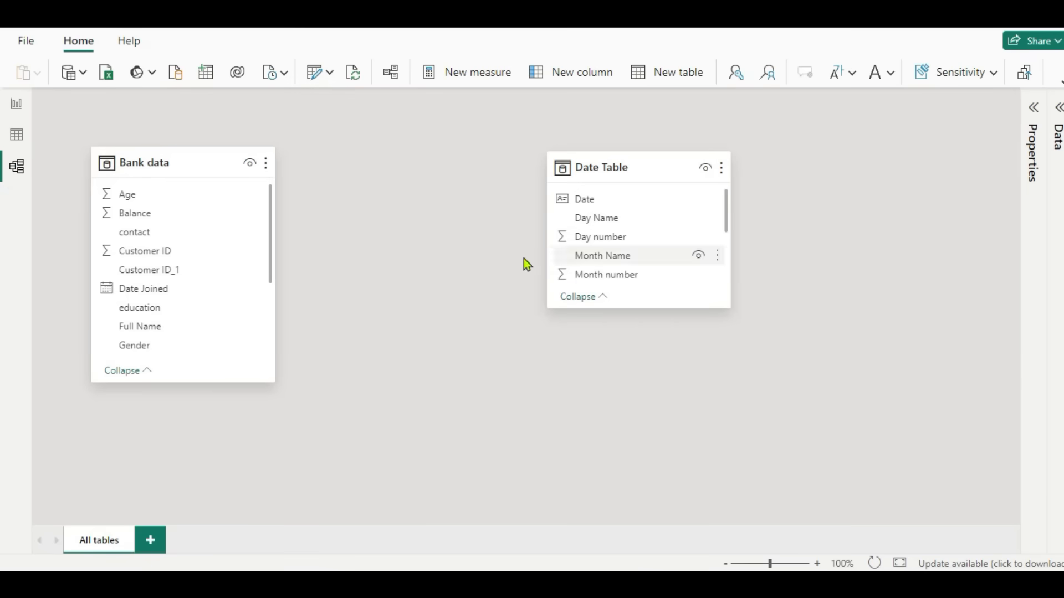
pyautogui.moveTo(207, 164); pyautogui.dragTo(283, 165)
pyautogui.moveTo(645, 165); pyautogui.dragTo(683, 174)
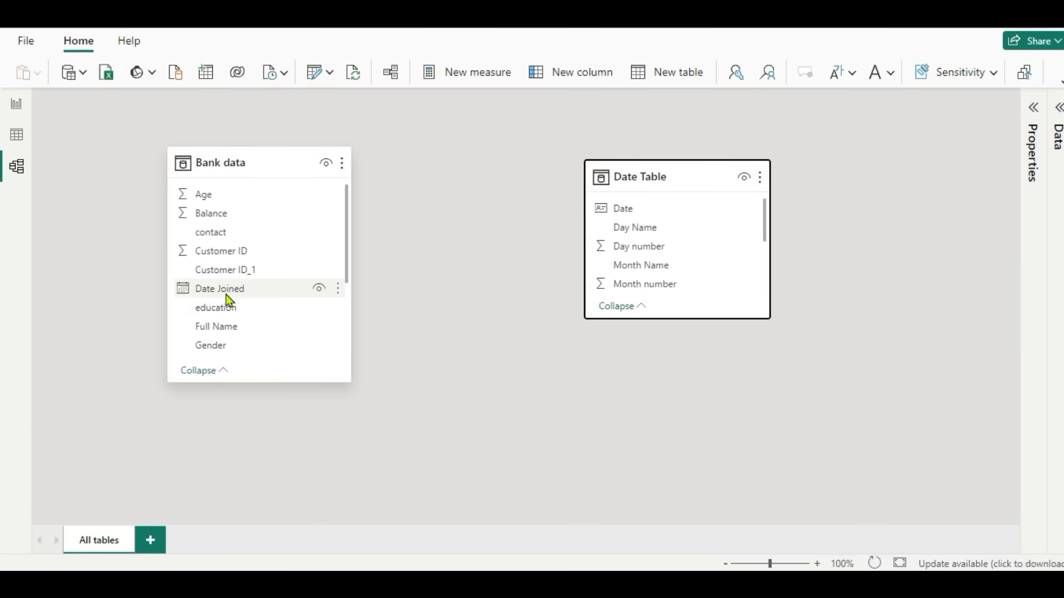
pyautogui.moveTo(217, 289); pyautogui.dragTo(620, 214)
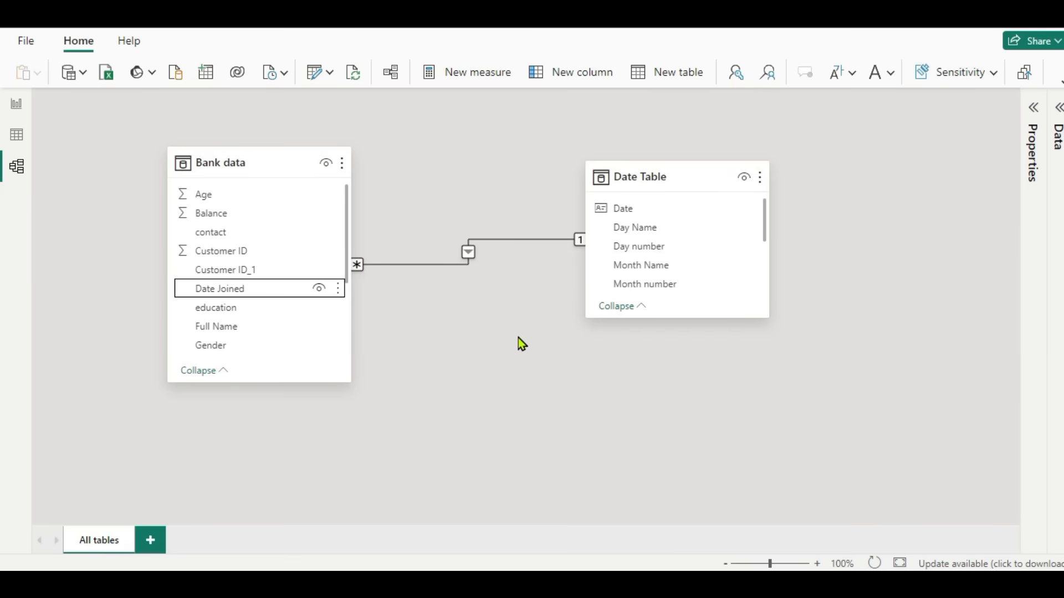
pyautogui.moveTo(244, 161); pyautogui.dragTo(220, 162)
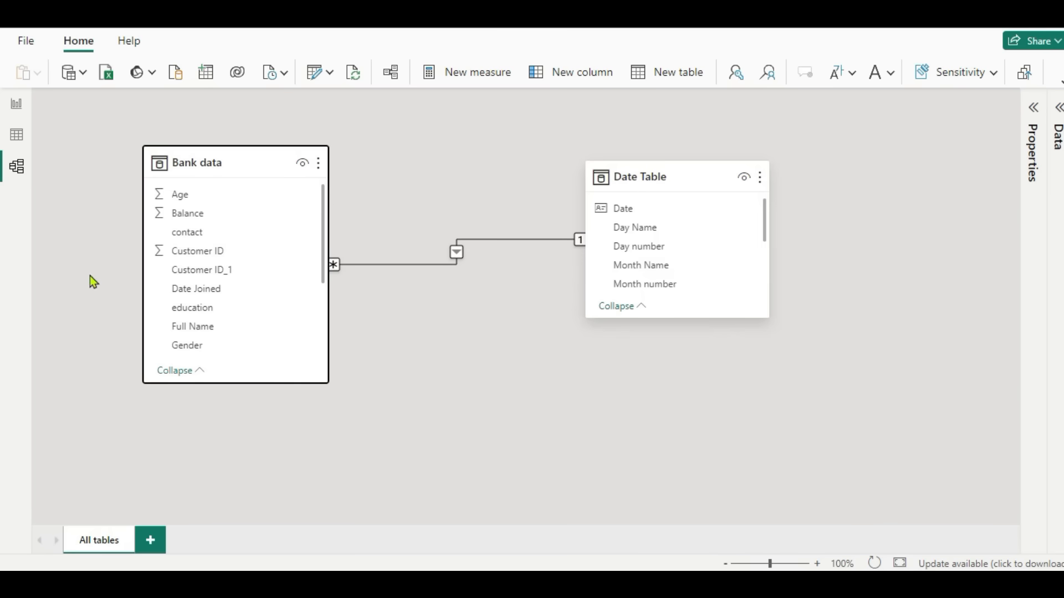
# Return to the report view and set Background 1.jpg as the canvas background image of Page 1.
pyautogui.click(17, 106)
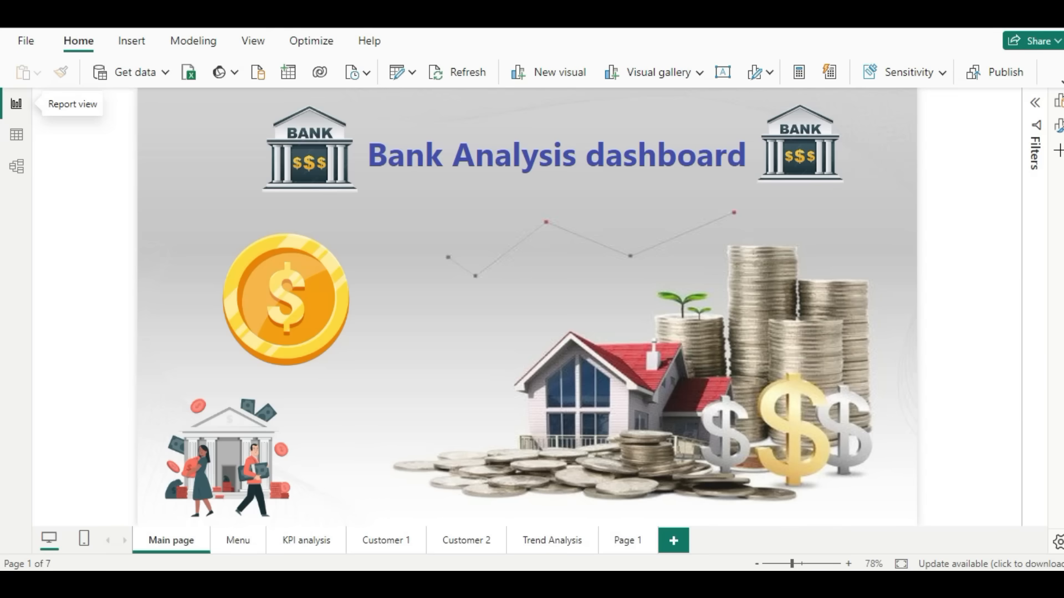
pyautogui.moveTo(657, 584)
pyautogui.click(566, 530)
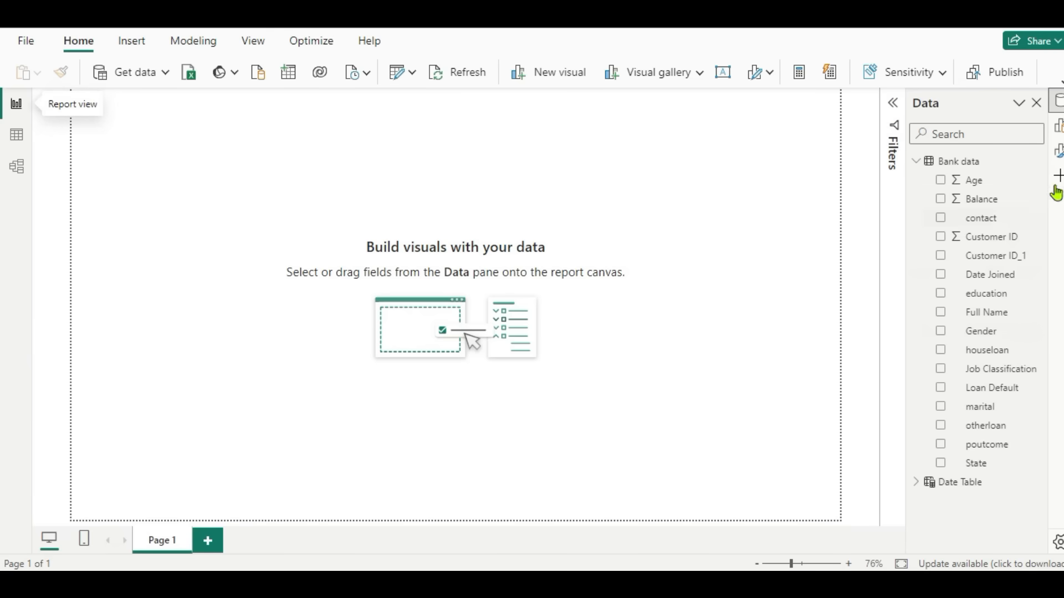
pyautogui.click(1058, 155)
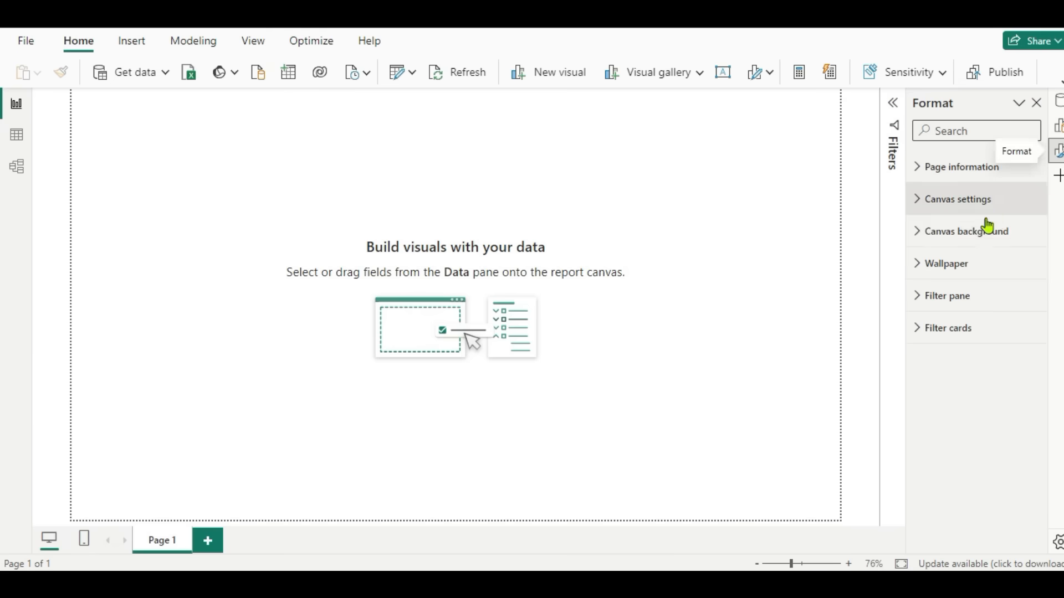
pyautogui.click(917, 239)
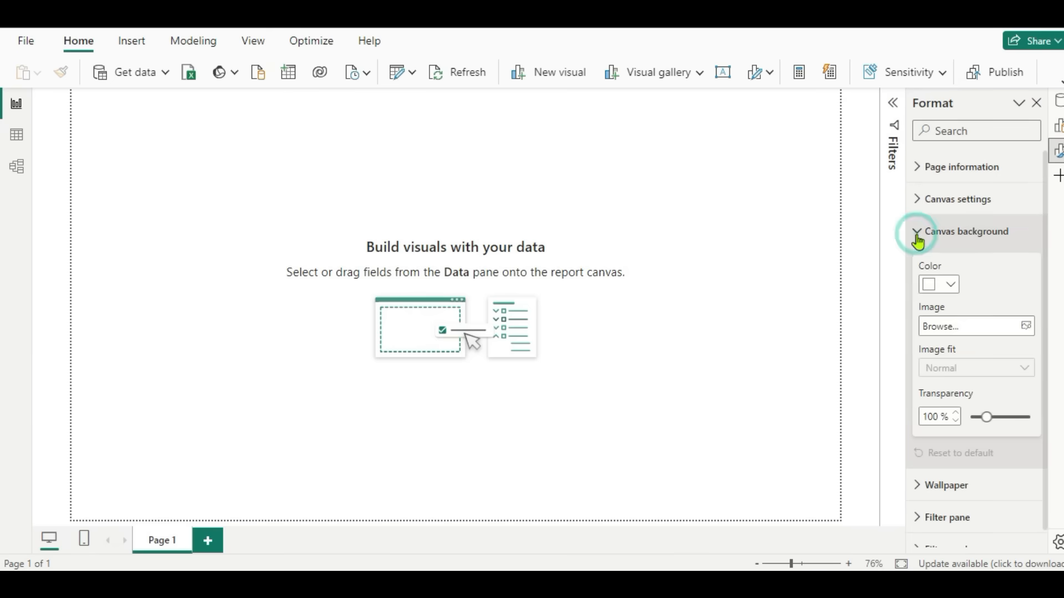
pyautogui.click(1023, 327)
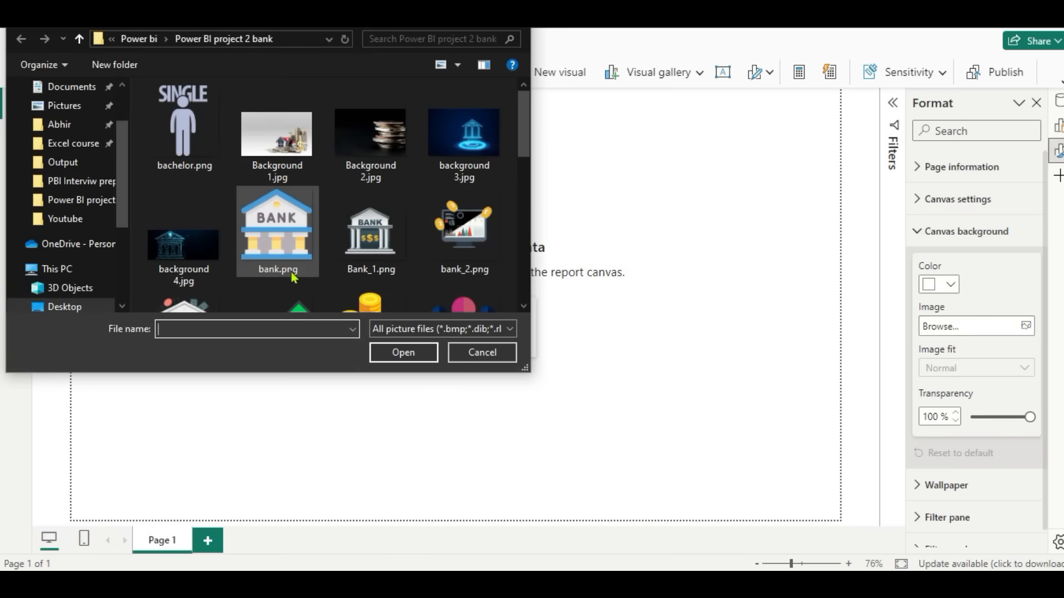
pyautogui.click(287, 148)
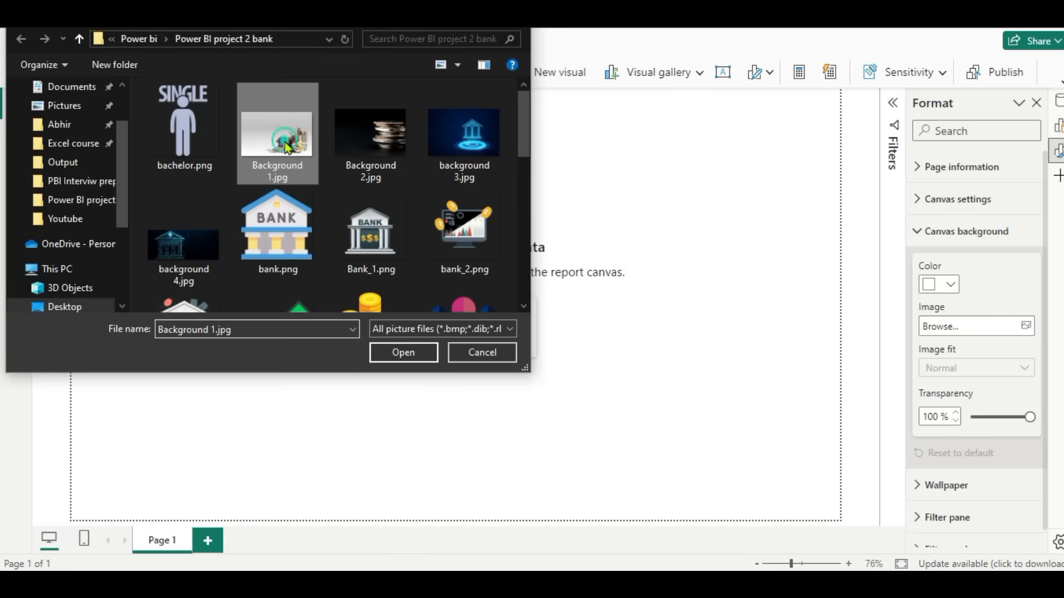
pyautogui.click(400, 353)
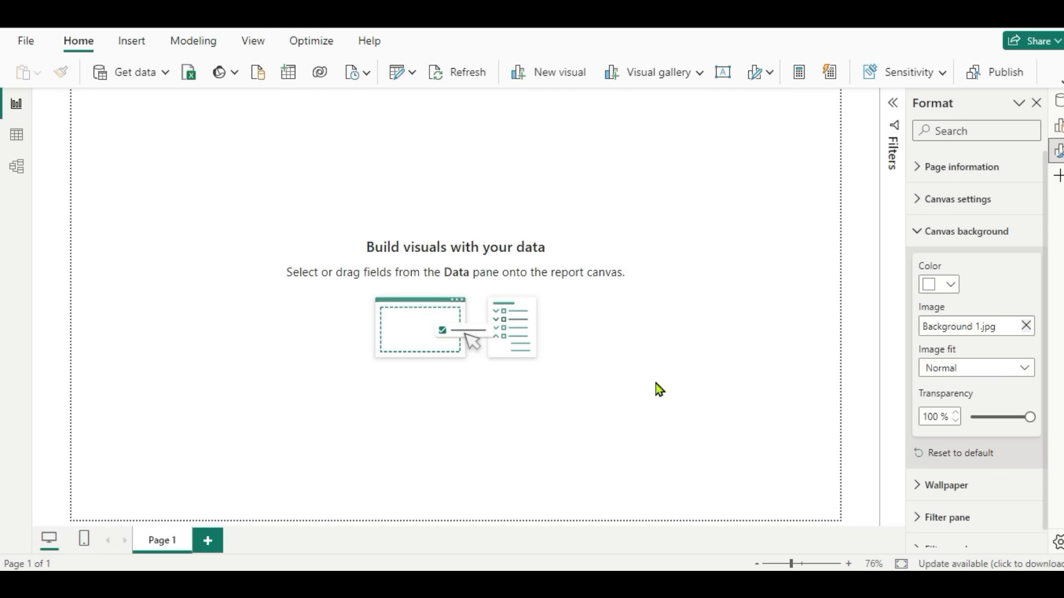
# Set the canvas background's image fit to Fit and its transparency to 0%.
pyautogui.click(1016, 370)
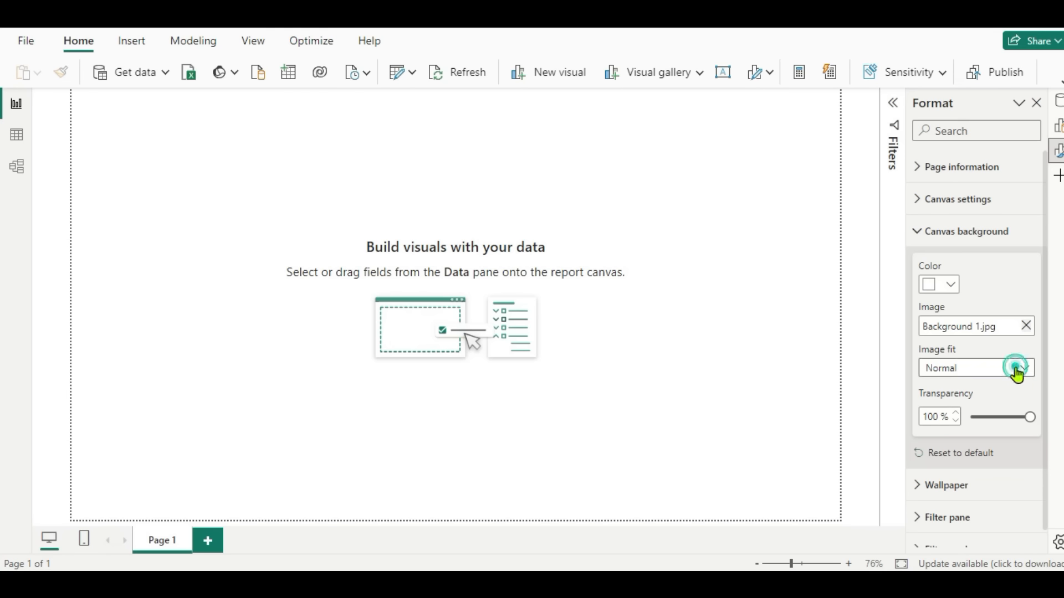
pyautogui.click(951, 408)
pyautogui.moveTo(1029, 414); pyautogui.dragTo(930, 433)
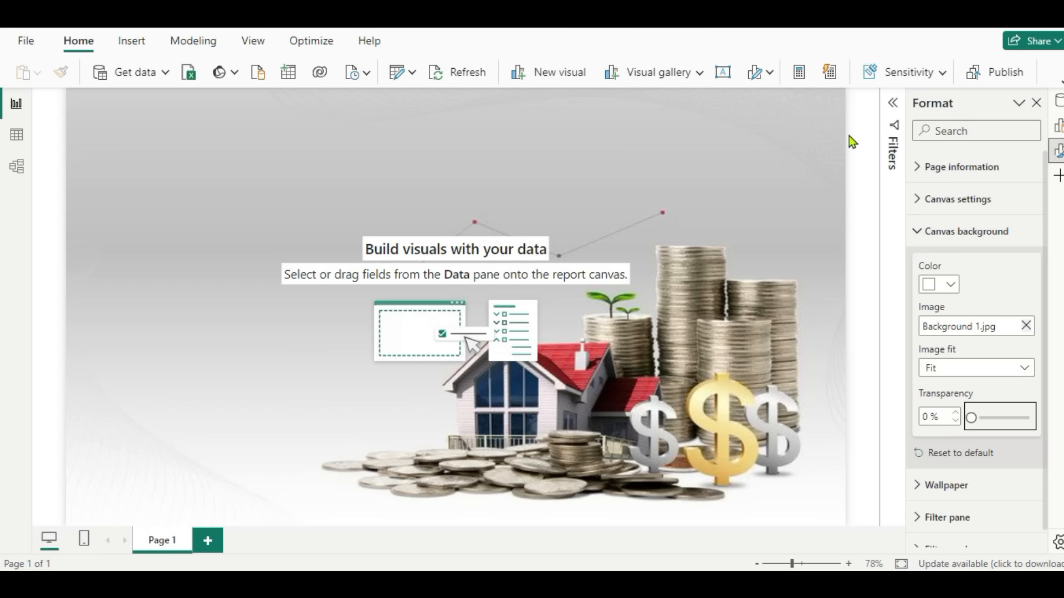
# Insert the dollar.png image, resize it and place it at mid-height near the page's left side, with the filters collapsed.
pyautogui.click(131, 45)
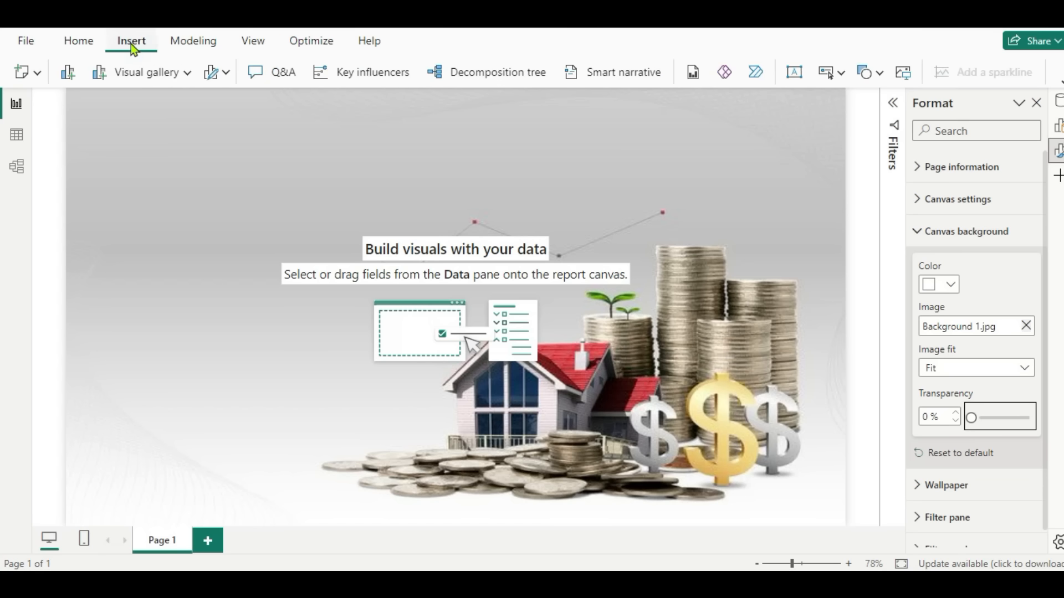
pyautogui.click(904, 73)
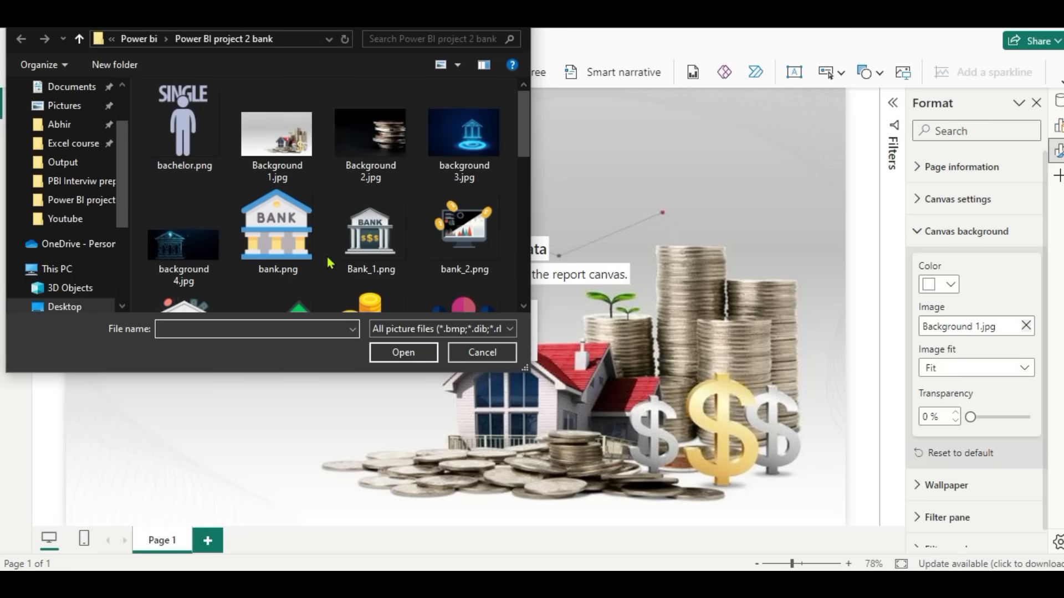
pyautogui.scroll(-3, 297, 248)
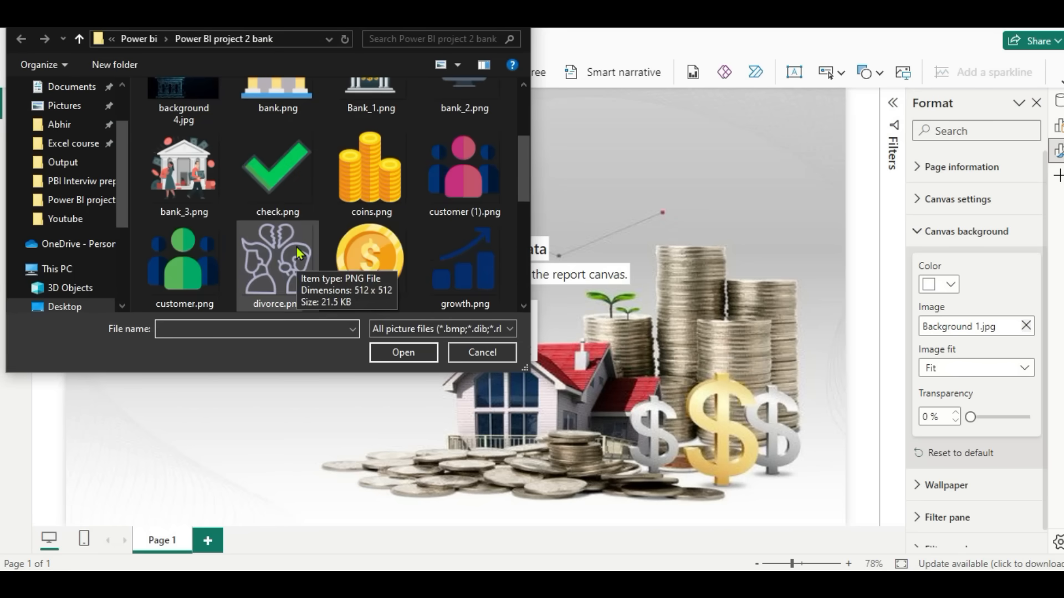
pyautogui.click(371, 258)
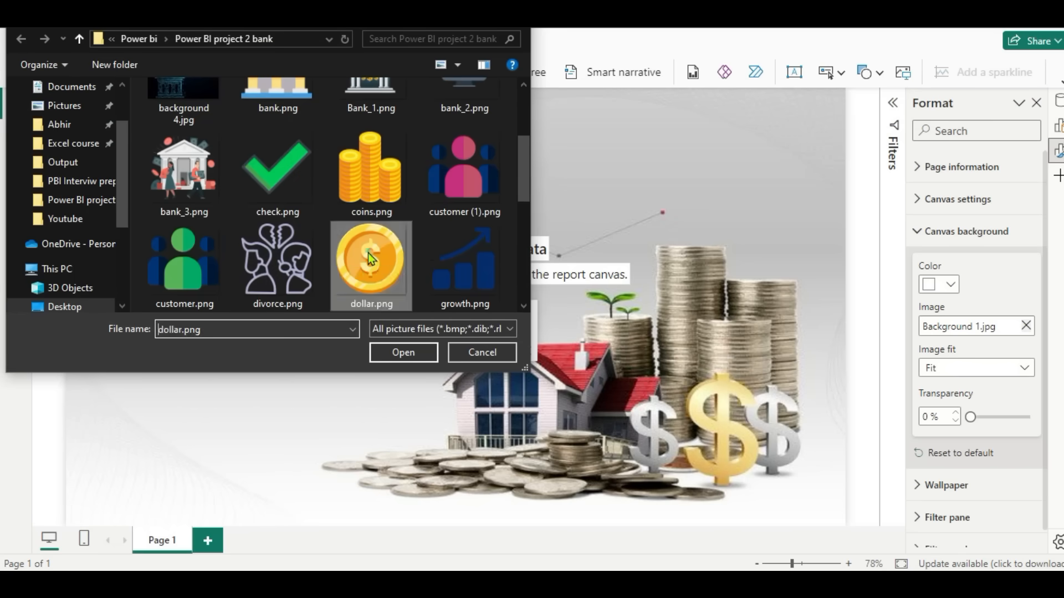
pyautogui.click(400, 360)
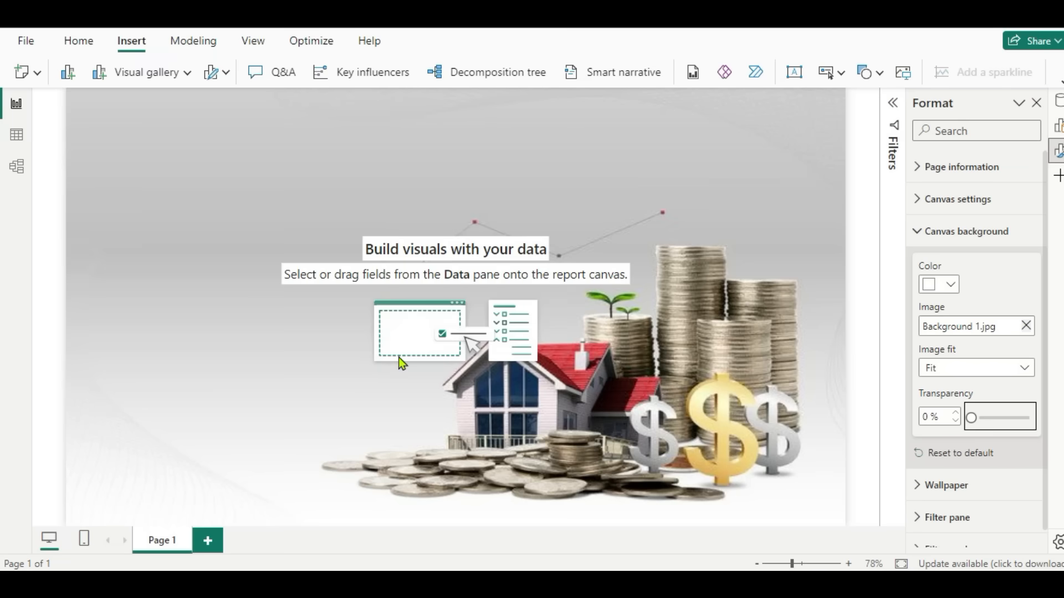
pyautogui.moveTo(132, 155); pyautogui.dragTo(196, 255)
pyautogui.moveTo(260, 345); pyautogui.dragTo(218, 285)
pyautogui.moveTo(171, 248); pyautogui.dragTo(198, 267)
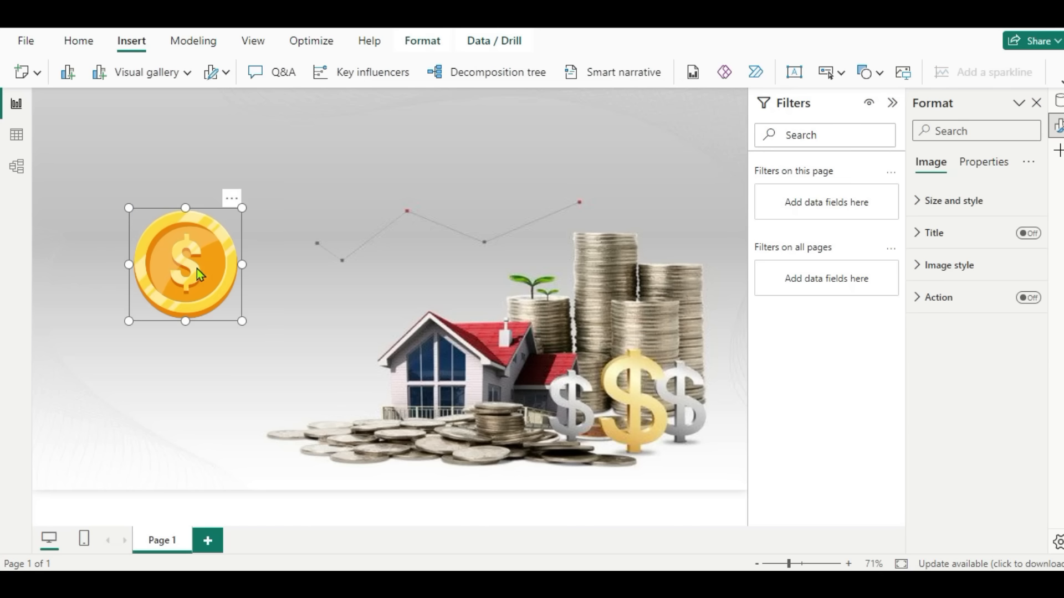
pyautogui.click(896, 104)
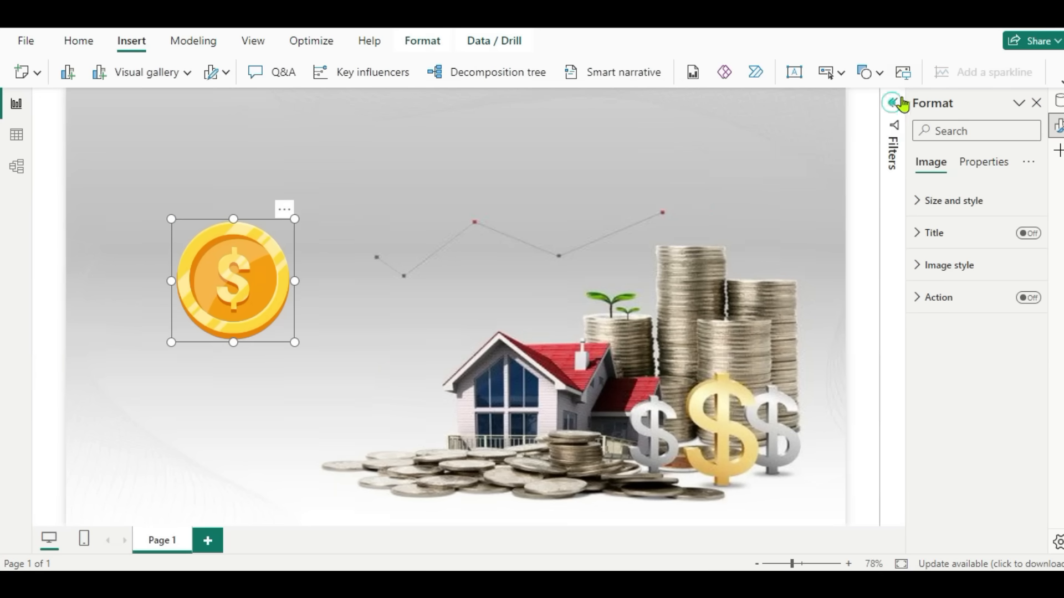
# Insert the Bank_1.png image onto the page.
pyautogui.click(902, 72)
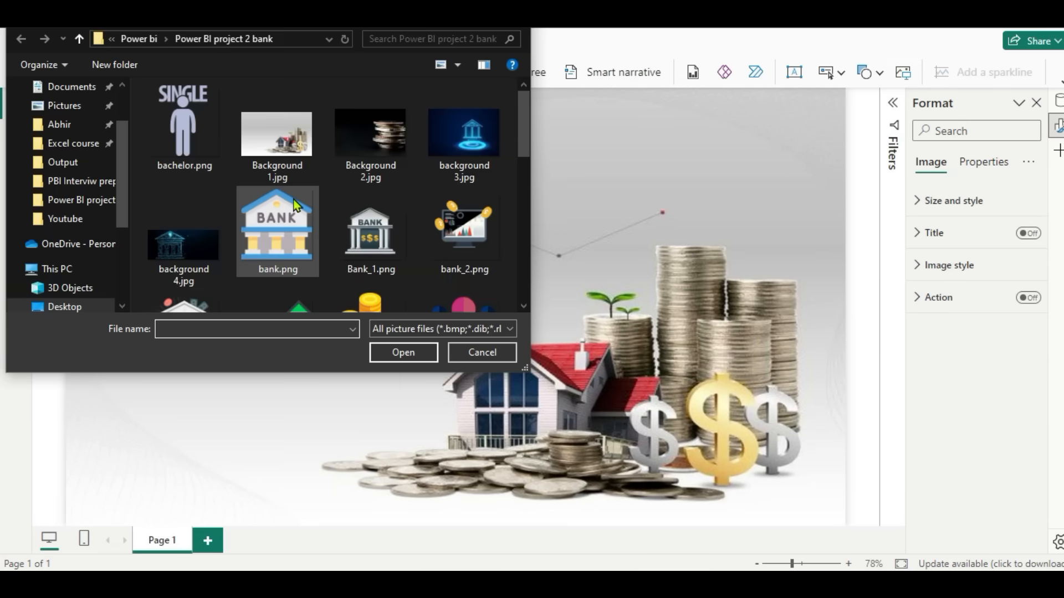
pyautogui.scroll(-5, 344, 192)
pyautogui.scroll(-1, 343, 192)
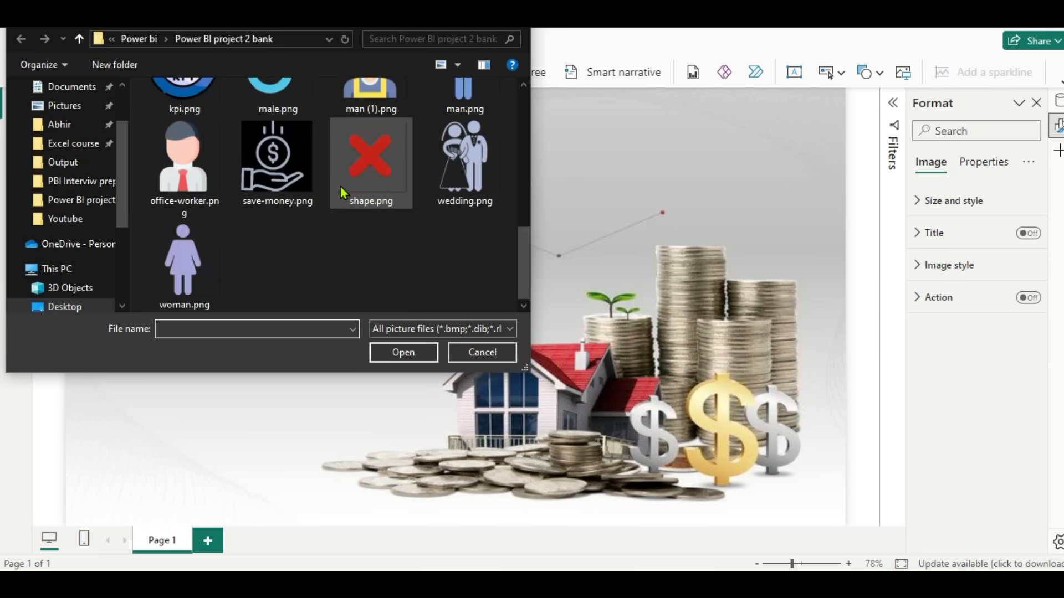
pyautogui.scroll(2, 344, 193)
pyautogui.scroll(2, 344, 193)
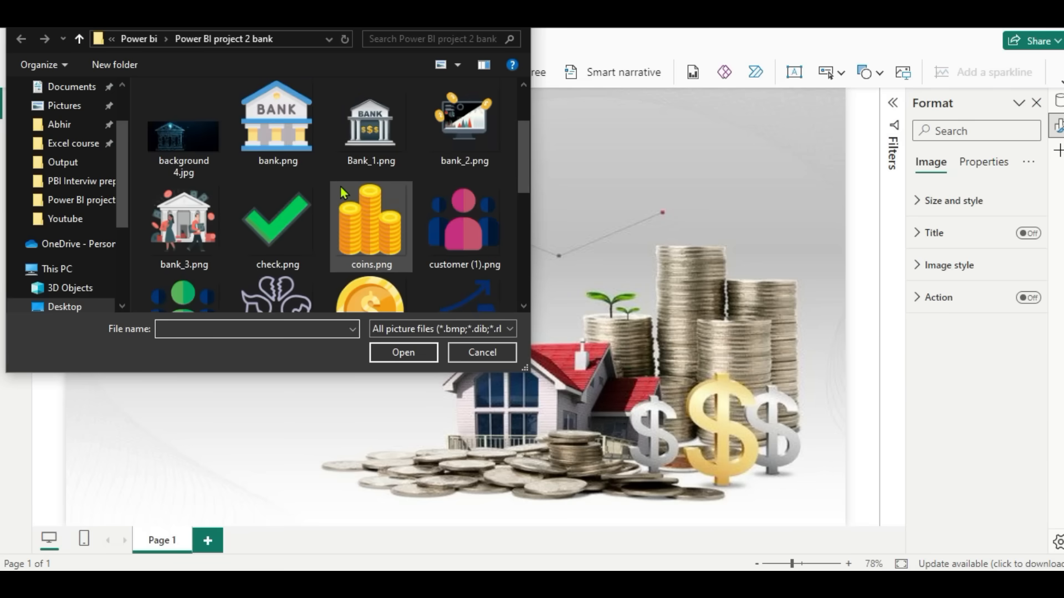
pyautogui.click(368, 127)
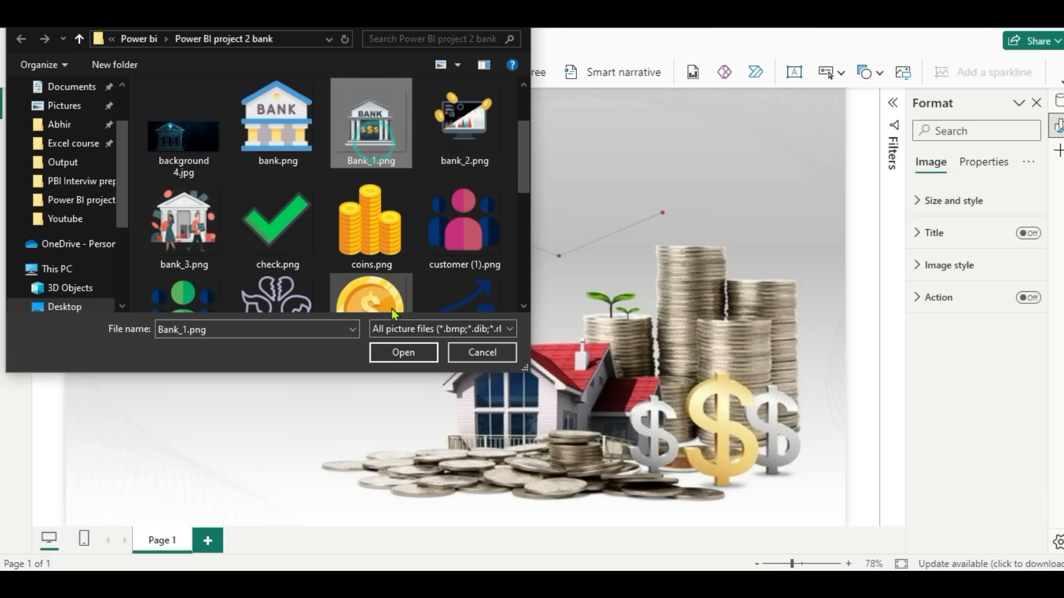
pyautogui.click(403, 354)
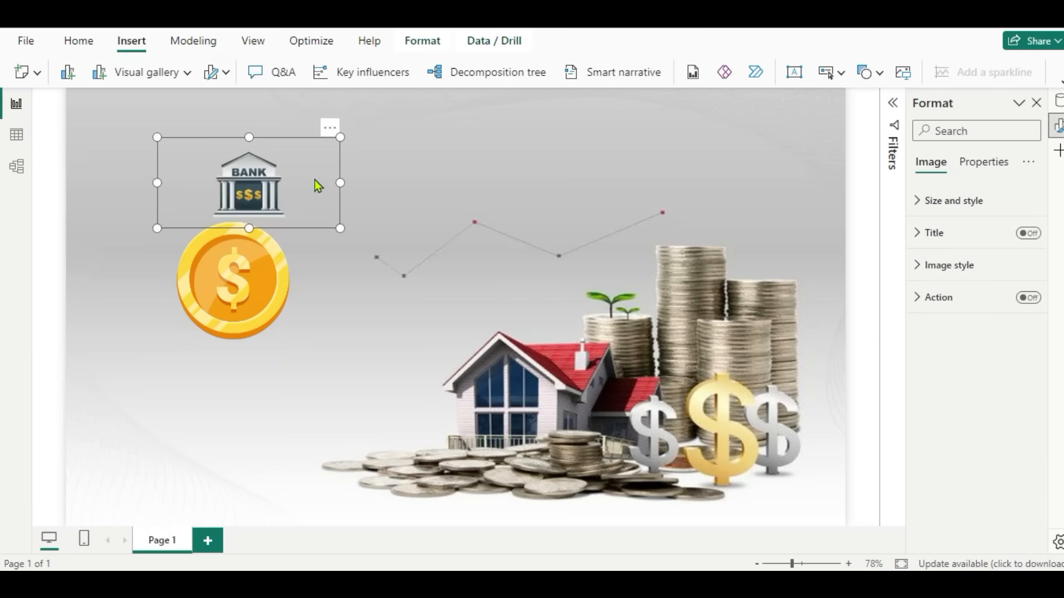
# Move the bank image to the page's upper left above the coin, and place a copy of it at the upper right.
pyautogui.moveTo(283, 175); pyautogui.dragTo(239, 135)
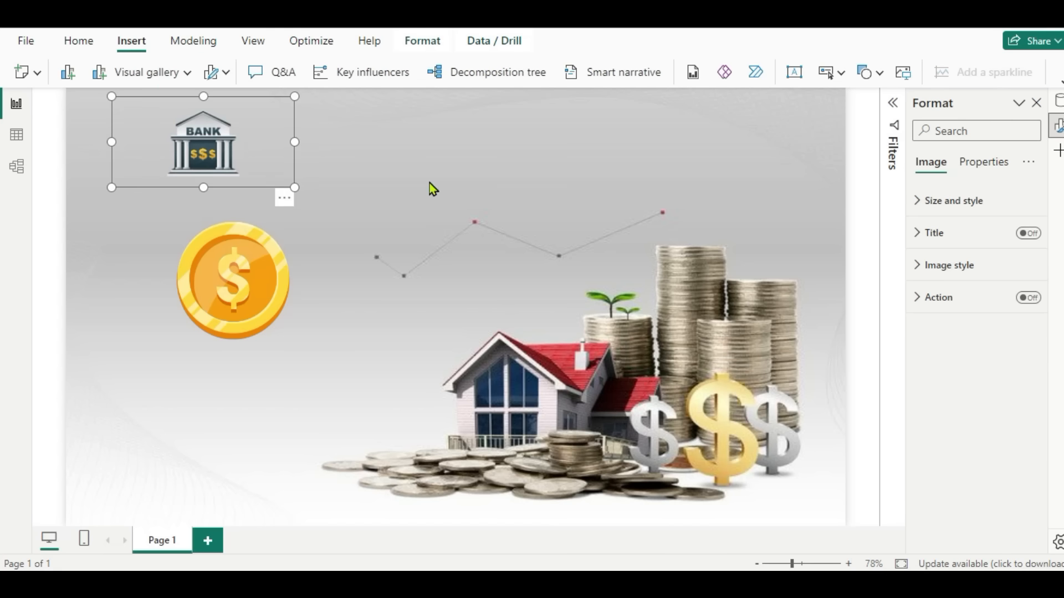
pyautogui.hotkey('ctrl', 'v')
pyautogui.moveTo(244, 161); pyautogui.dragTo(745, 159)
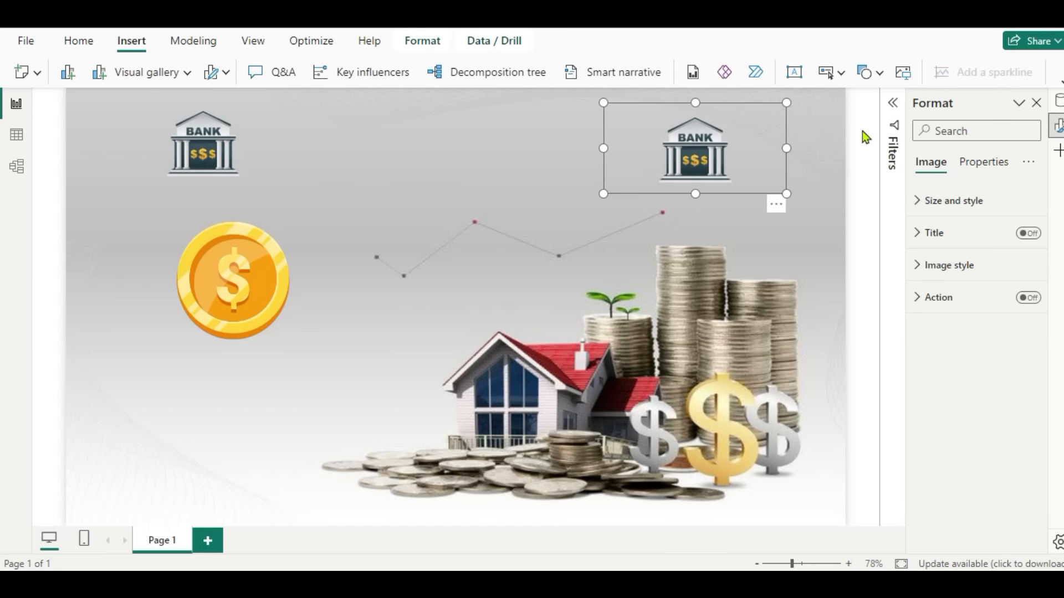
# Insert the bank_3.png image and move it to the page's lower-left corner.
pyautogui.click(903, 72)
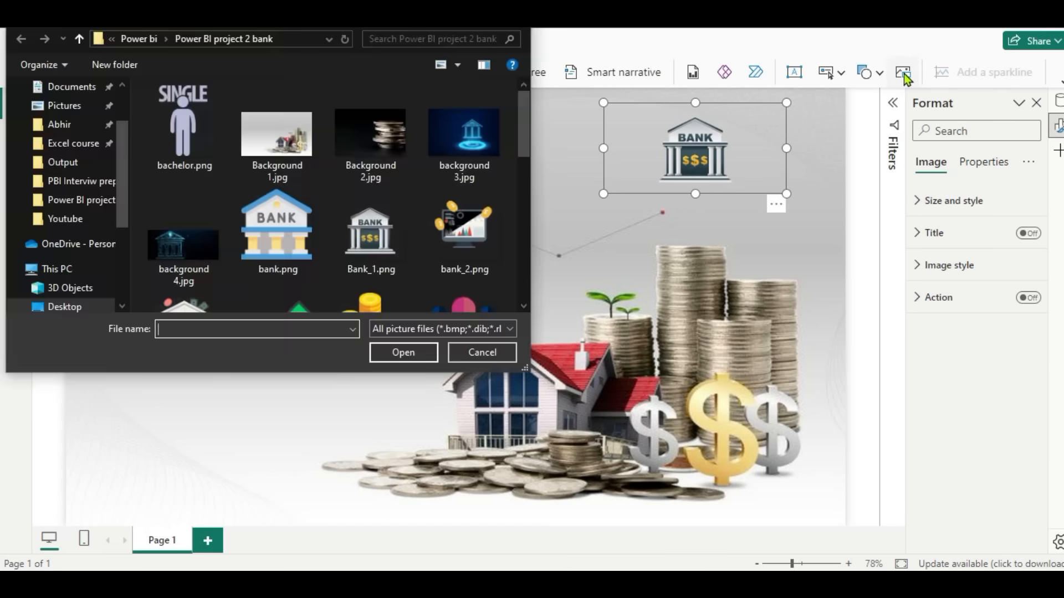
pyautogui.scroll(-3, 349, 209)
pyautogui.click(183, 172)
pyautogui.click(393, 355)
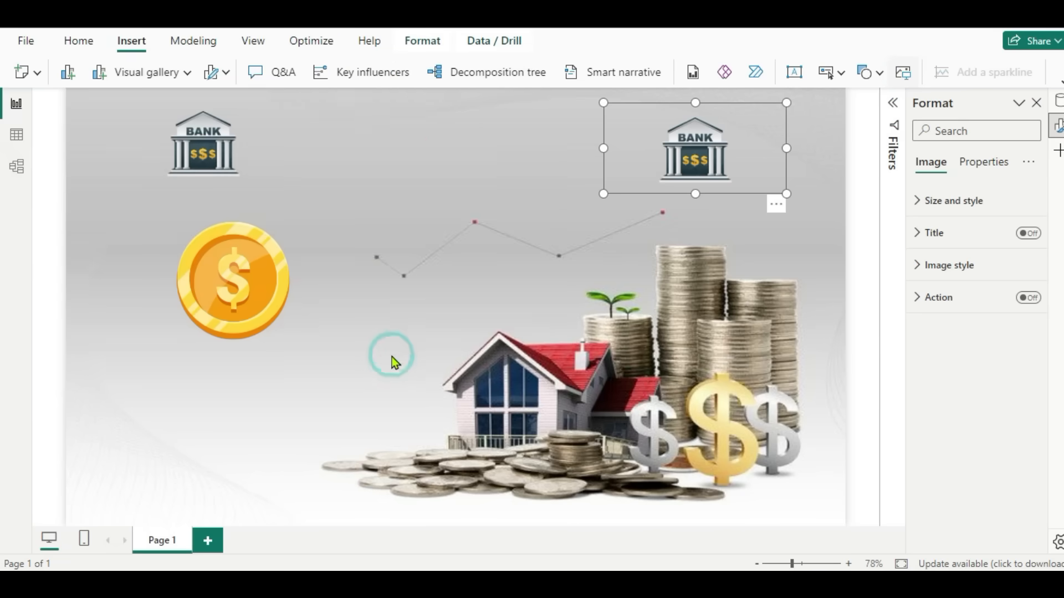
pyautogui.moveTo(382, 147); pyautogui.dragTo(240, 476)
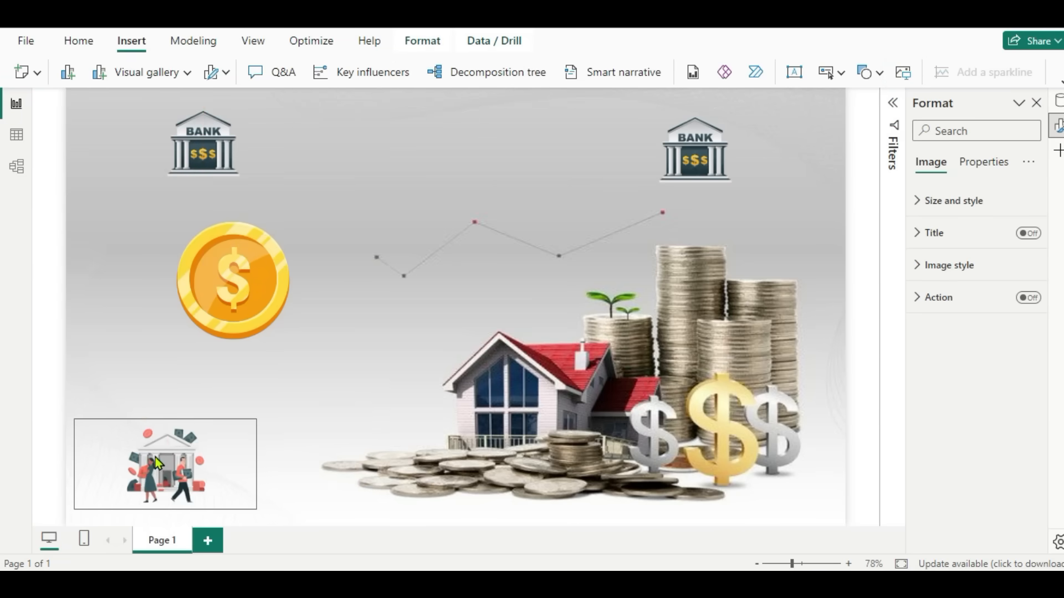
# Enlarge the bank_3.png image so its frame fills the page's lower-left corner below the coin.
pyautogui.moveTo(166, 418); pyautogui.dragTo(166, 391)
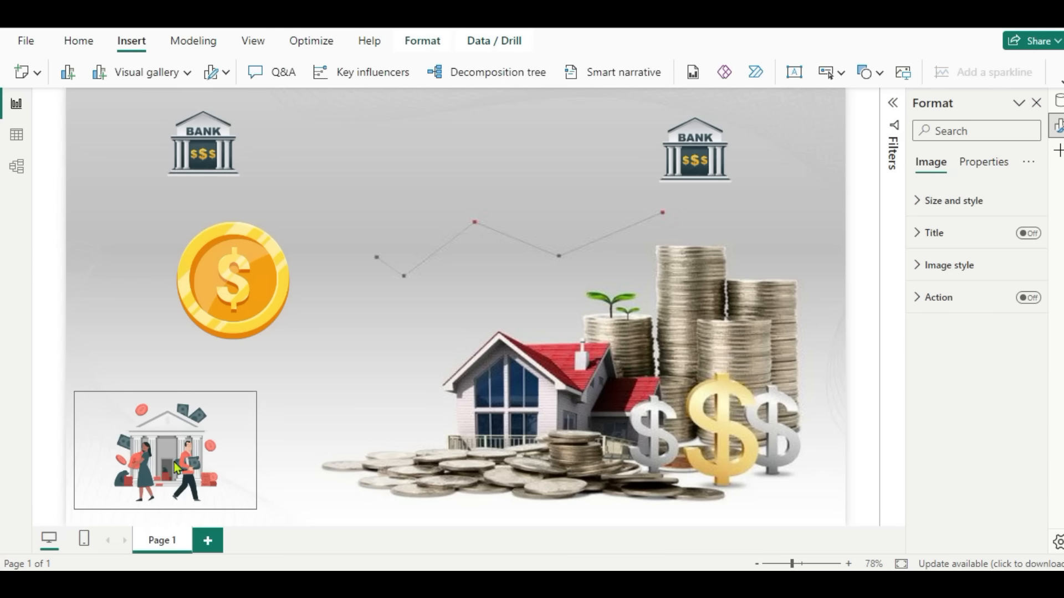
pyautogui.moveTo(165, 509); pyautogui.dragTo(165, 523)
pyautogui.moveTo(257, 460); pyautogui.dragTo(297, 474)
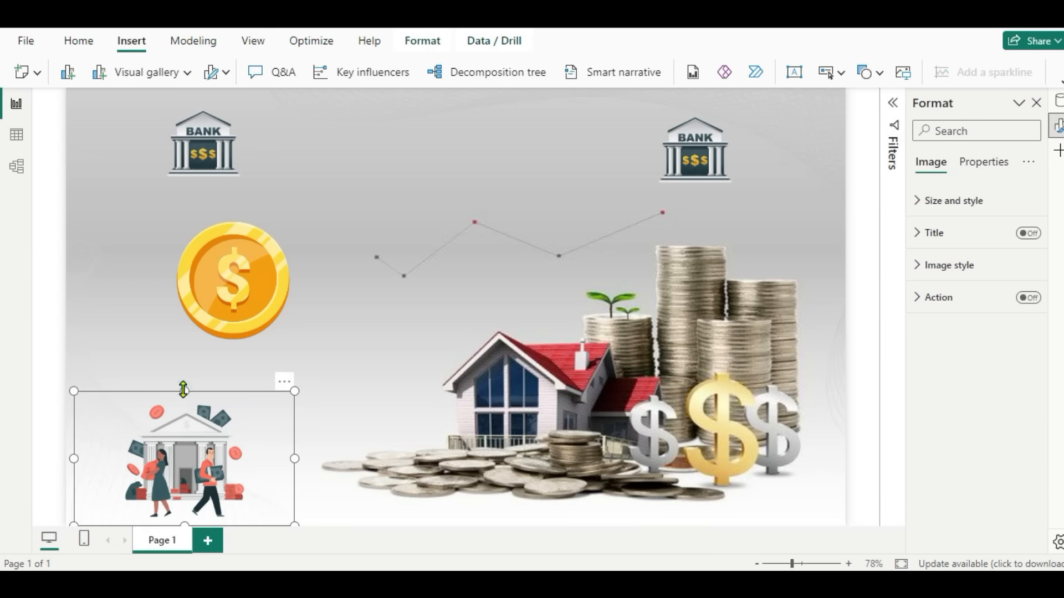
pyautogui.moveTo(184, 390); pyautogui.dragTo(181, 379)
pyautogui.moveTo(74, 453); pyautogui.dragTo(66, 452)
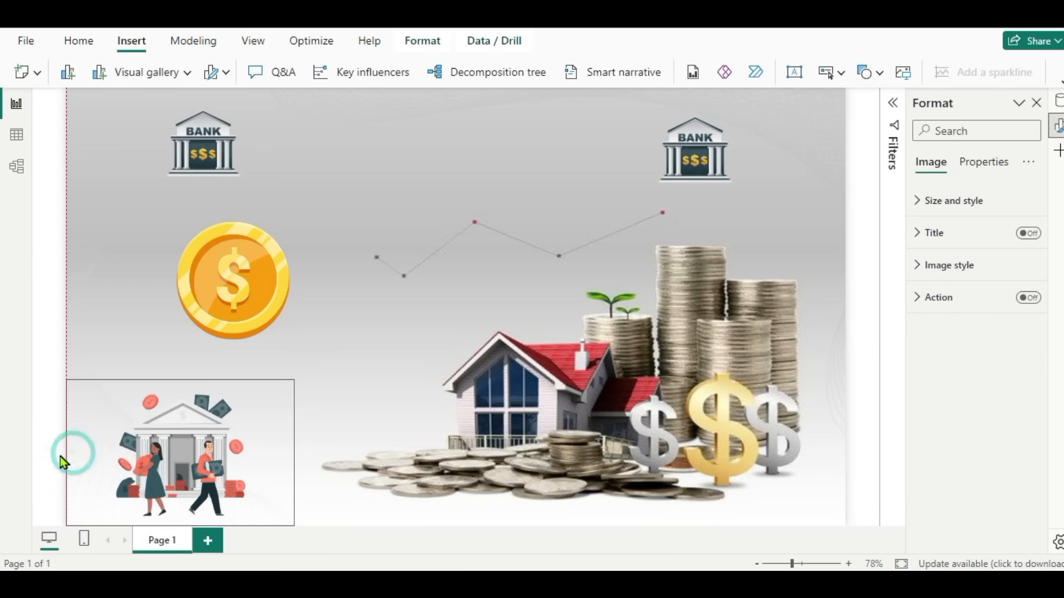
pyautogui.moveTo(181, 379); pyautogui.dragTo(181, 370)
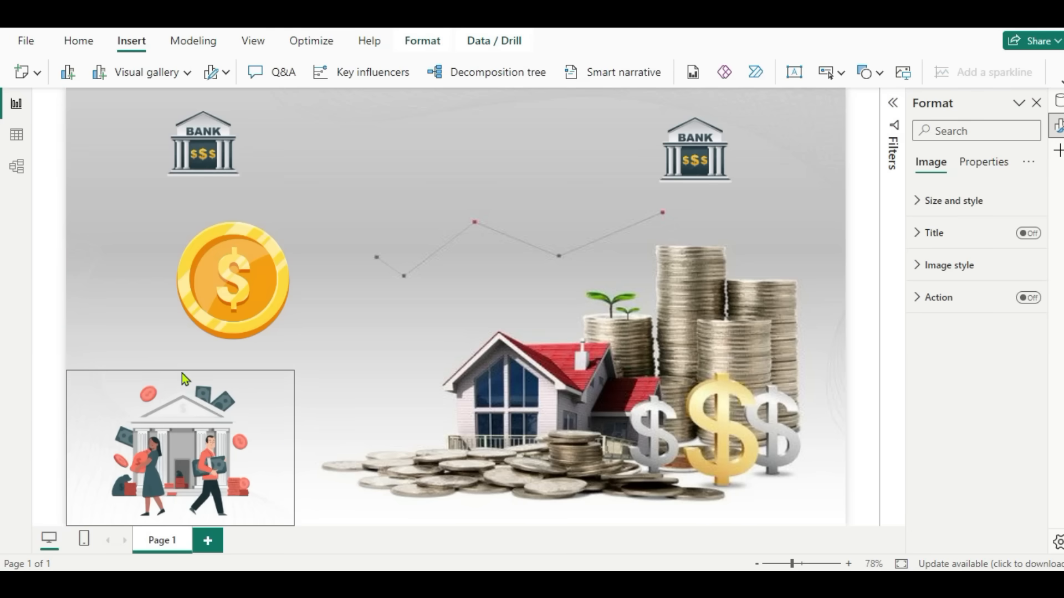
pyautogui.moveTo(297, 448); pyautogui.dragTo(307, 448)
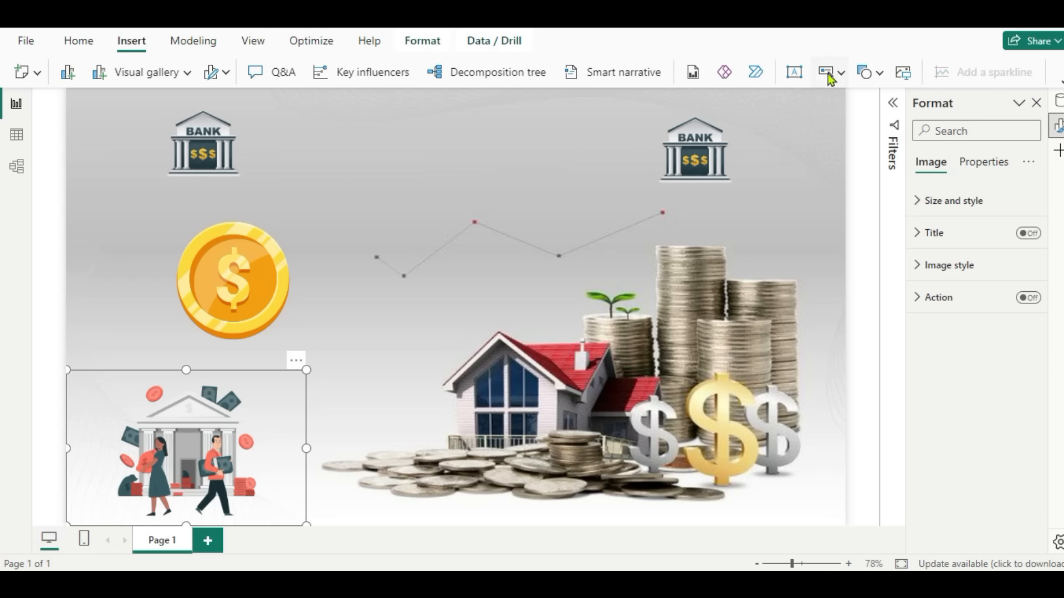
# Insert a text box between the two upper bank images containing the text "bank analysis dashboard".
pyautogui.click(791, 78)
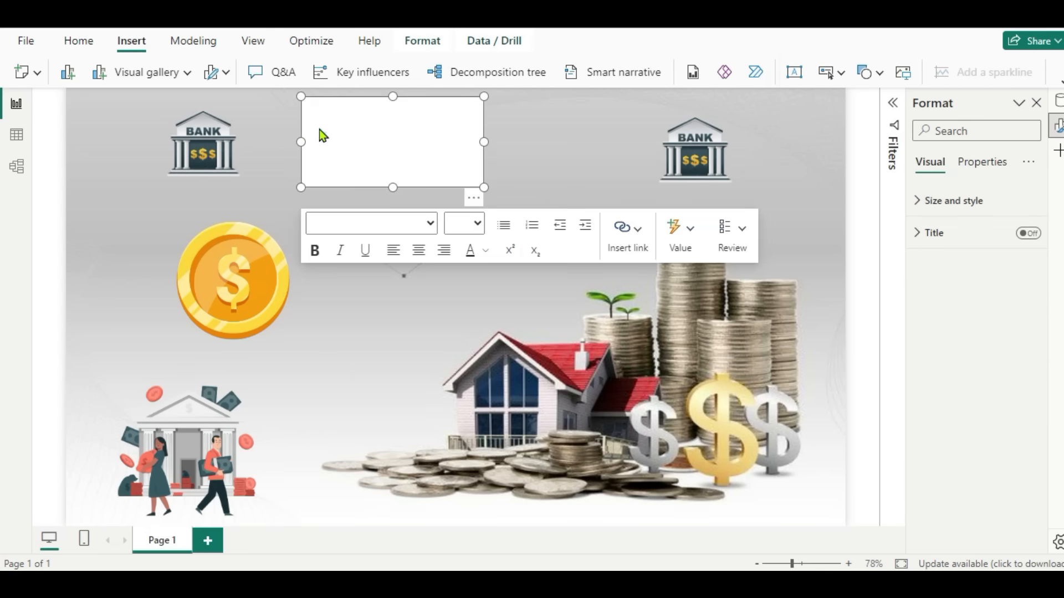
pyautogui.click(320, 131)
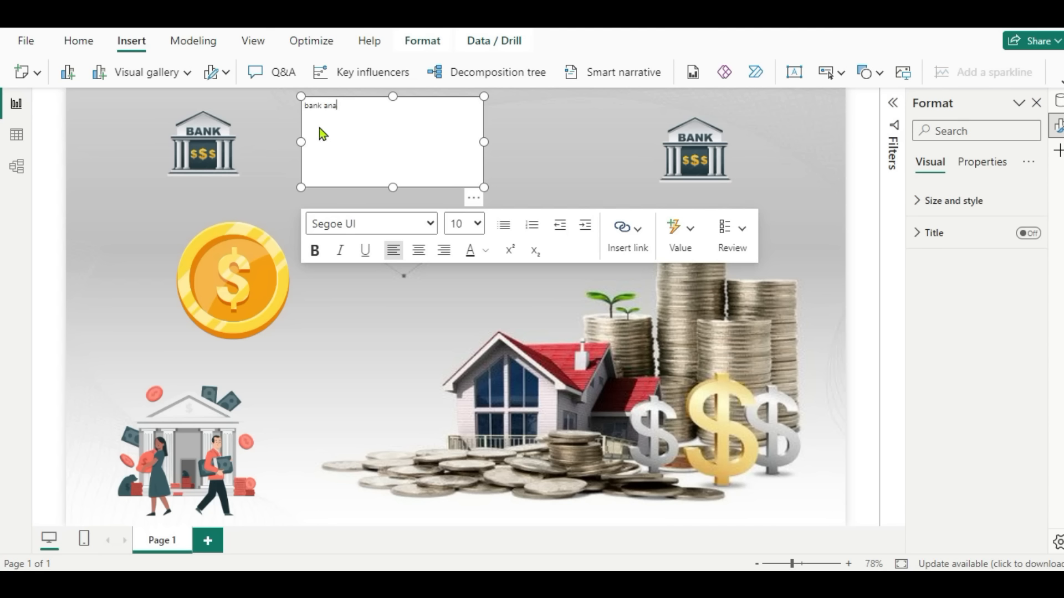
pyautogui.write('is dashboard')
# Set the title text's font size to 28 and capitalize its first letter so it reads "Bank analysis dashboard".
pyautogui.moveTo(406, 106); pyautogui.dragTo(302, 110)
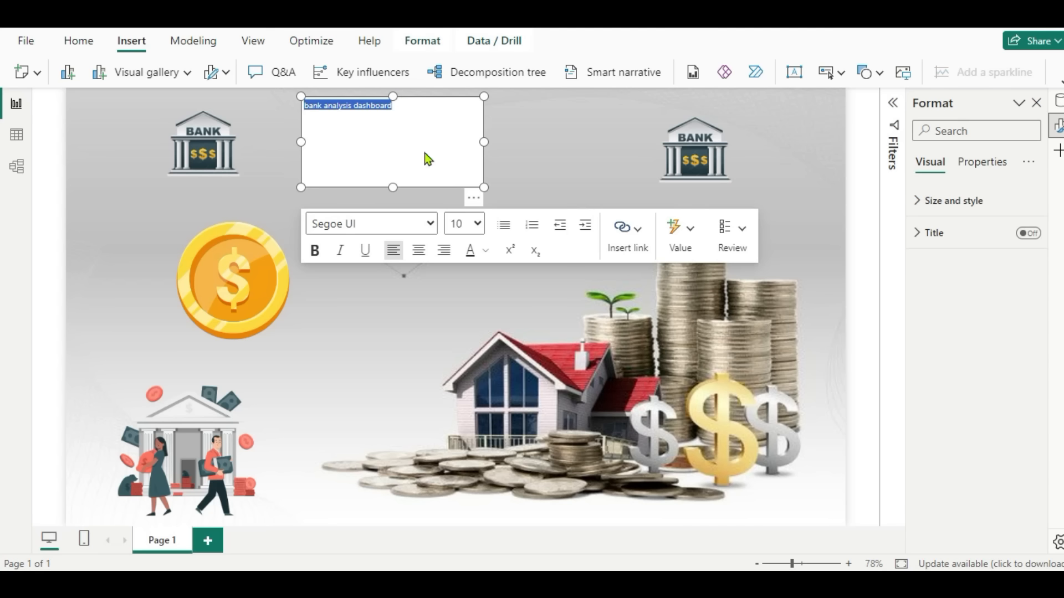
pyautogui.click(476, 224)
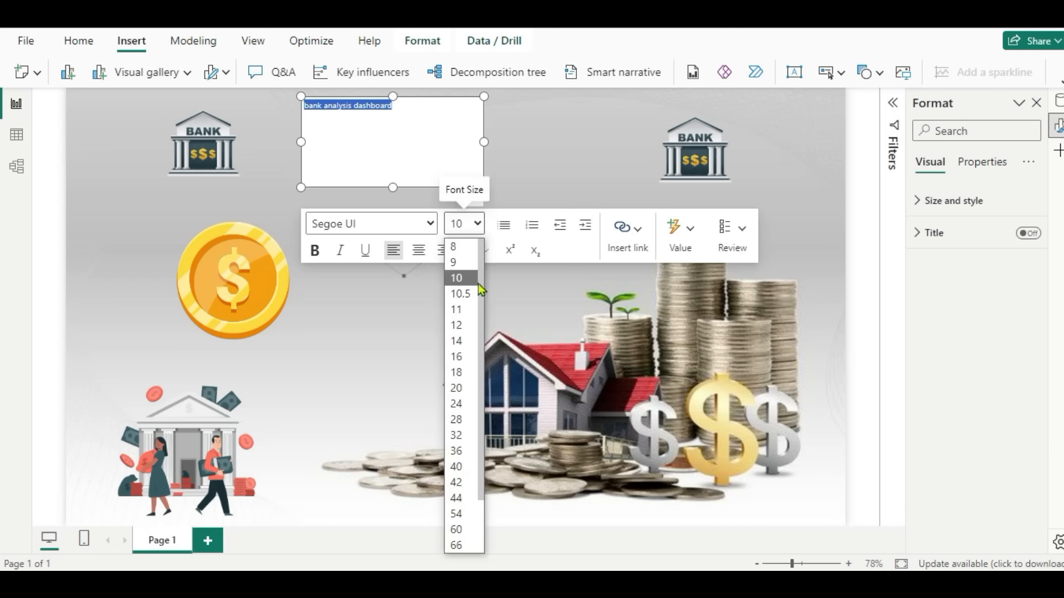
pyautogui.click(456, 419)
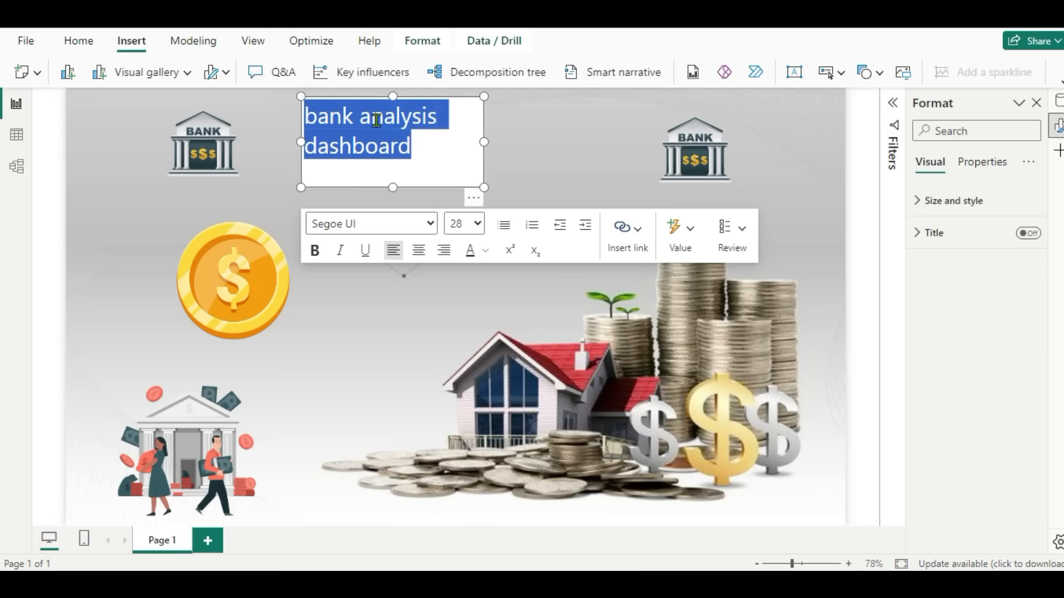
pyautogui.click(322, 119)
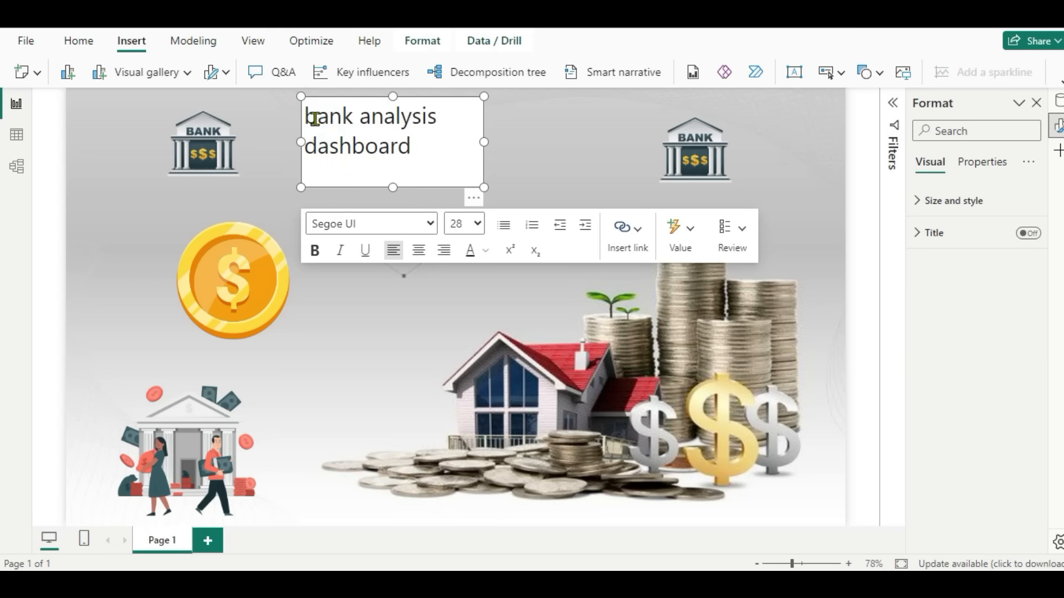
pyautogui.press('BackSpace')
pyautogui.write('B')
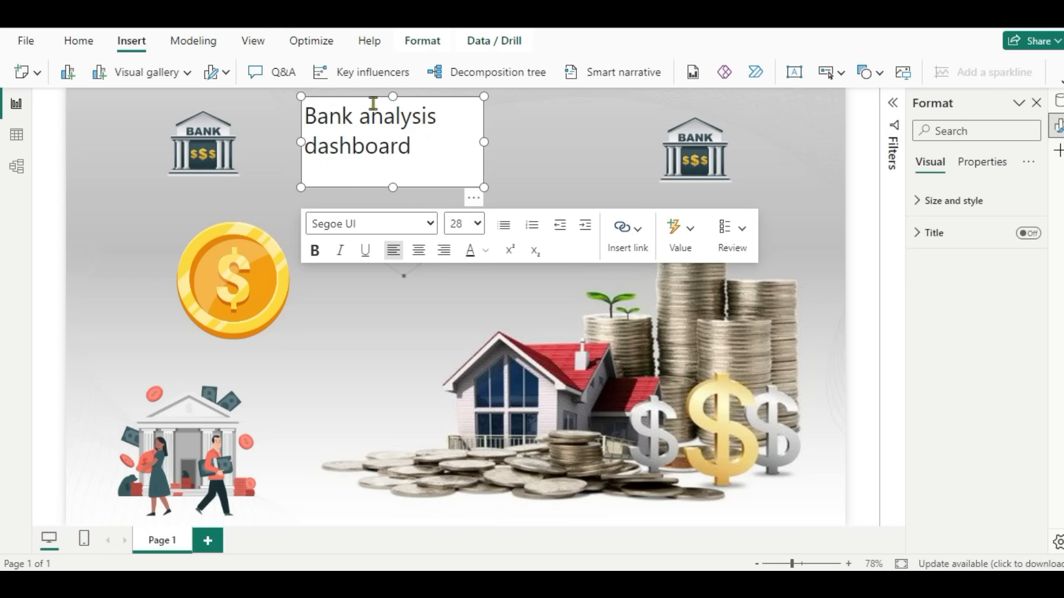
# Widen the title text box to about 517 and format its text in Segoe (Bold) with a dark blue color.
pyautogui.moveTo(484, 141); pyautogui.dragTo(306, 138)
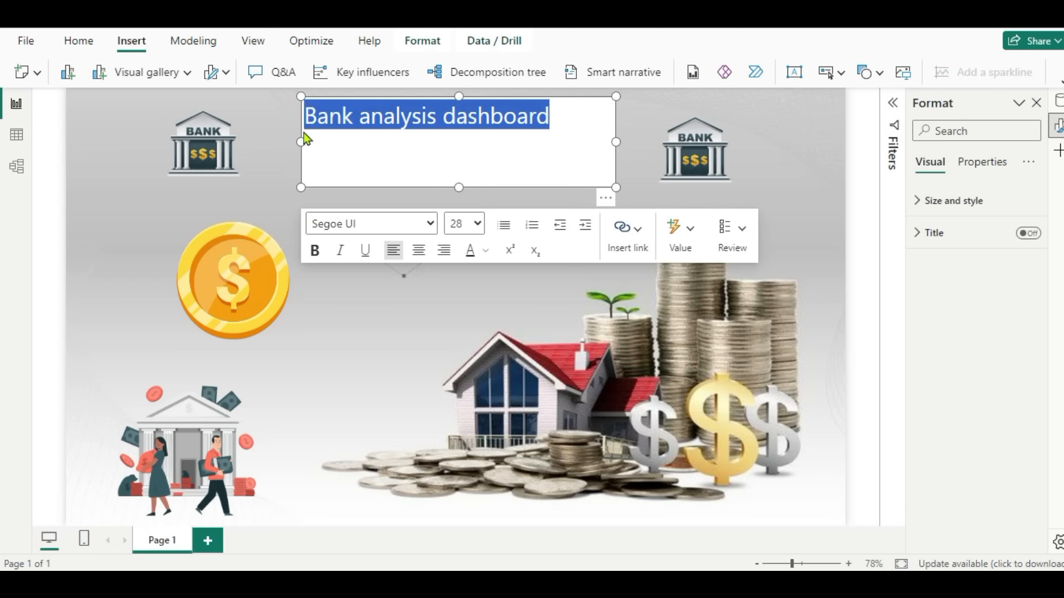
pyautogui.click(429, 223)
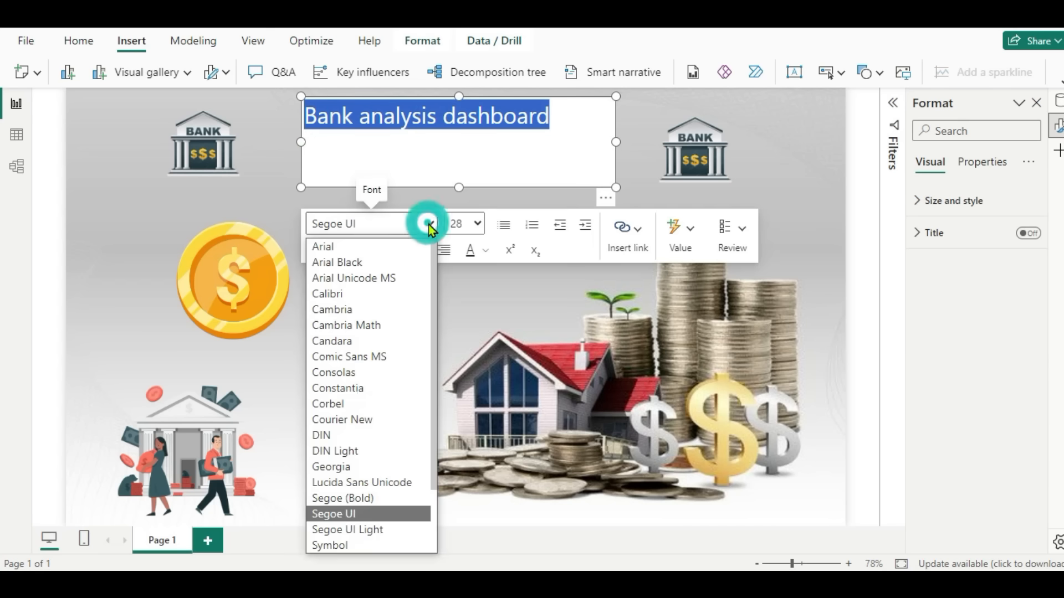
pyautogui.click(349, 498)
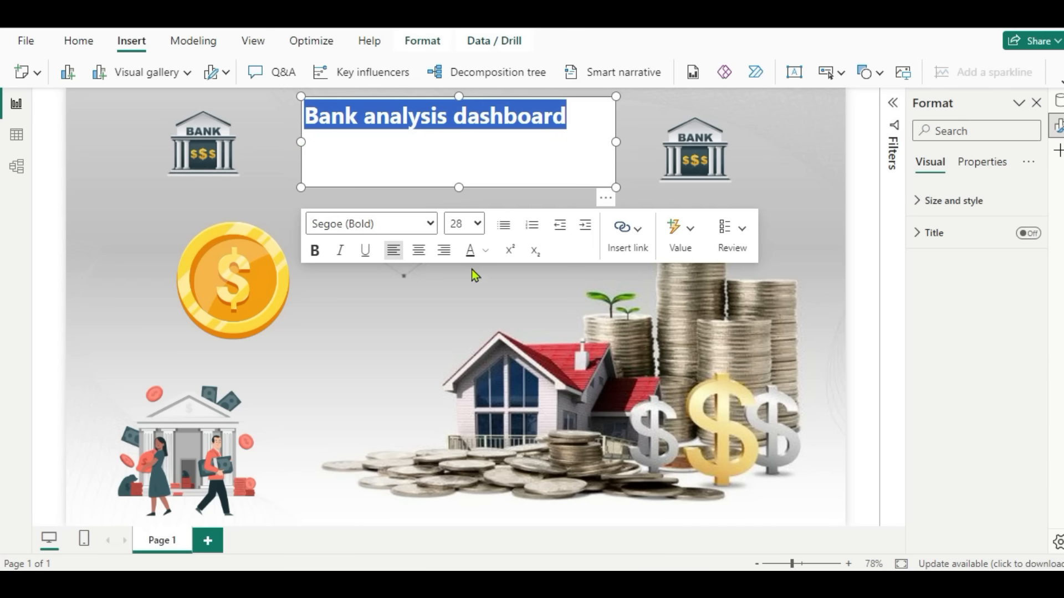
pyautogui.click(471, 251)
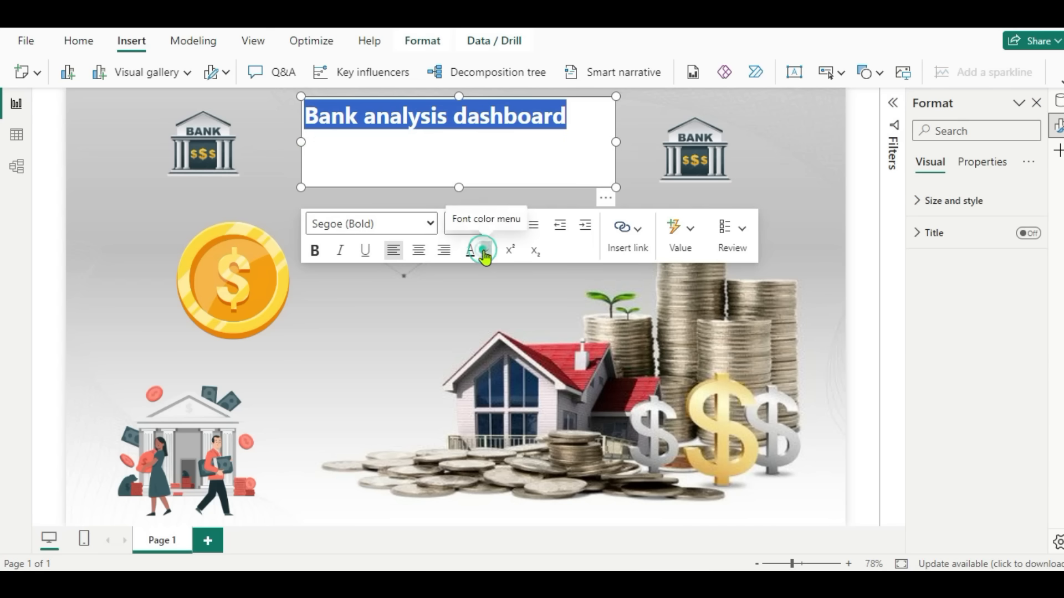
pyautogui.click(484, 255)
pyautogui.click(572, 430)
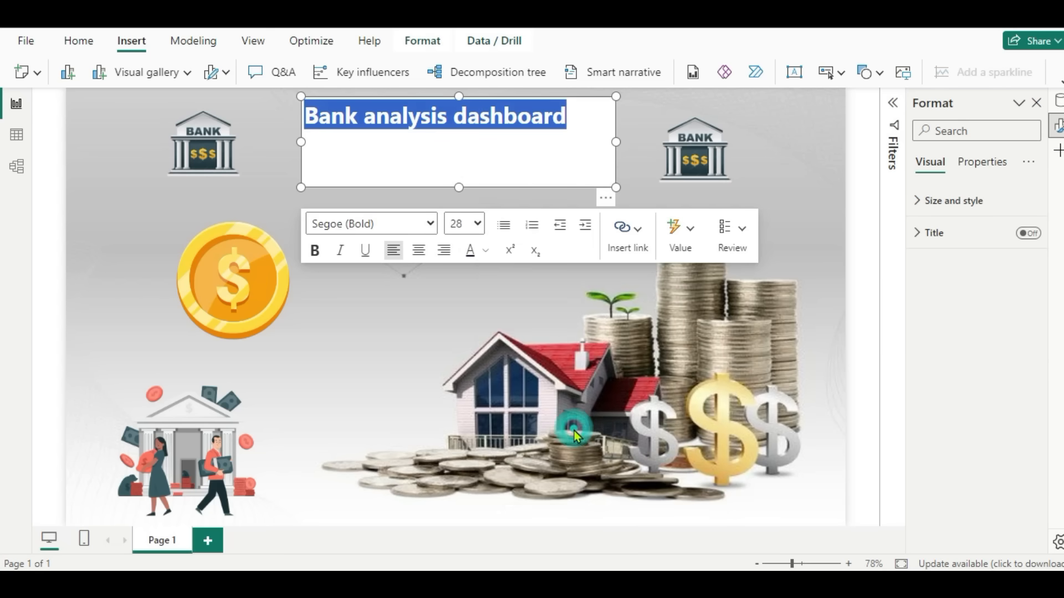
# Turn off the title text box's background and reduce its height to about 74.
pyautogui.click(918, 204)
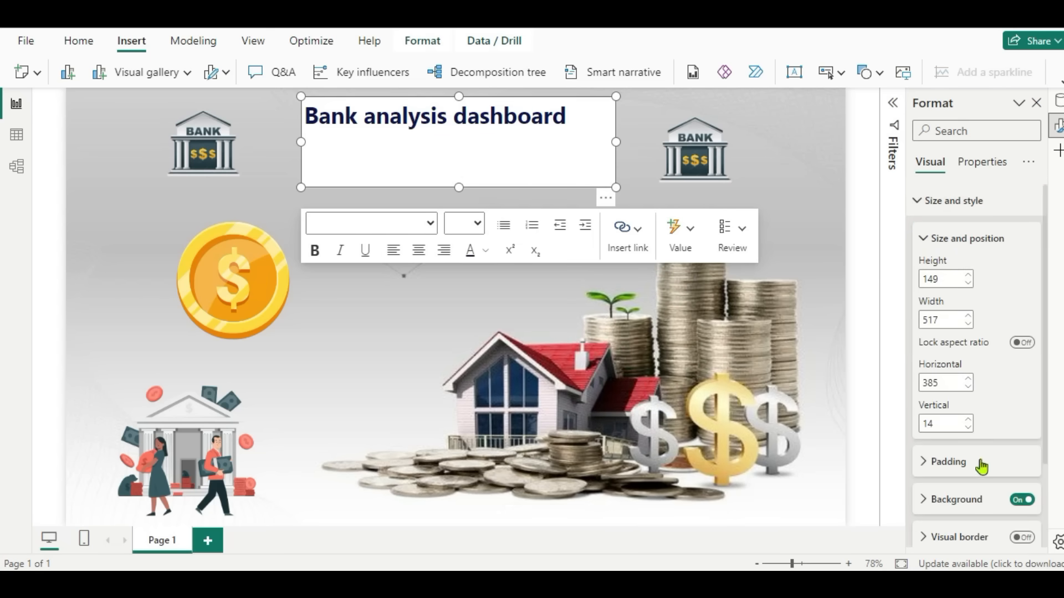
pyautogui.click(1022, 502)
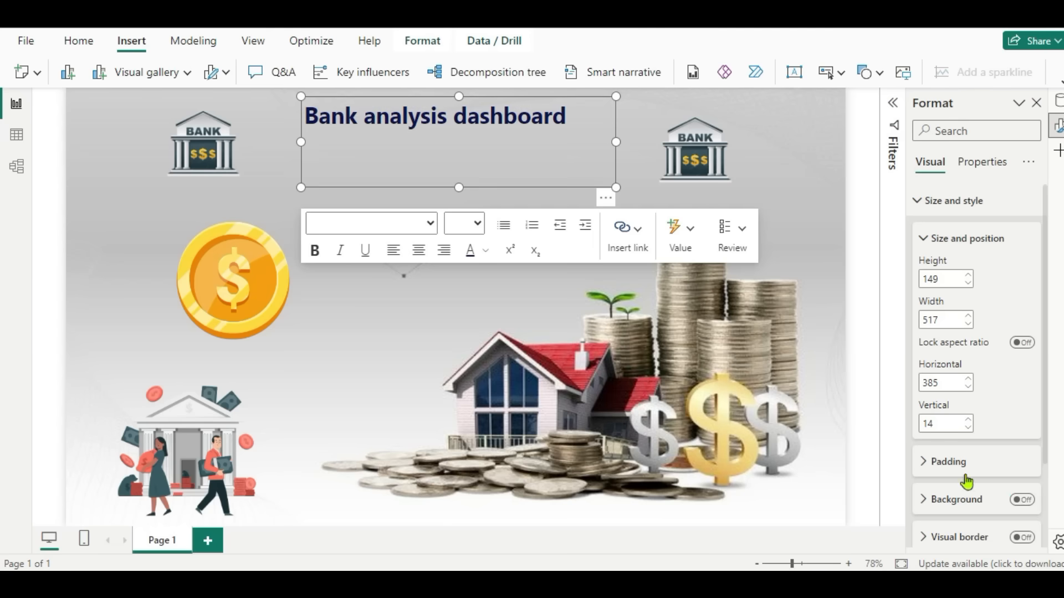
pyautogui.moveTo(458, 186); pyautogui.dragTo(463, 142)
# Set the title's font size to 32 and move the title down so it sits level with the two bank images.
pyautogui.moveTo(578, 111); pyautogui.dragTo(296, 140)
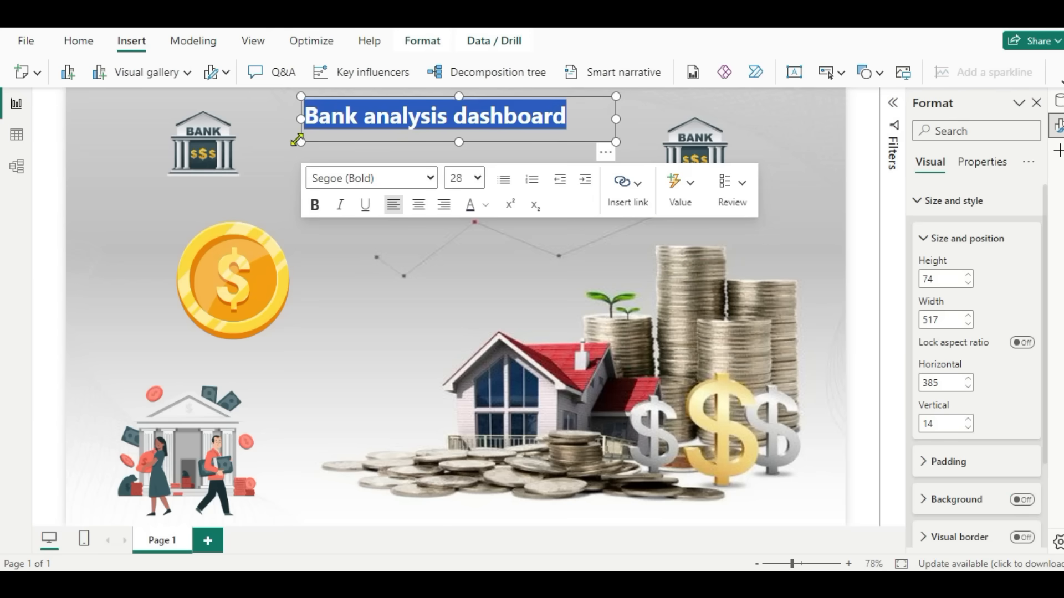
pyautogui.click(478, 178)
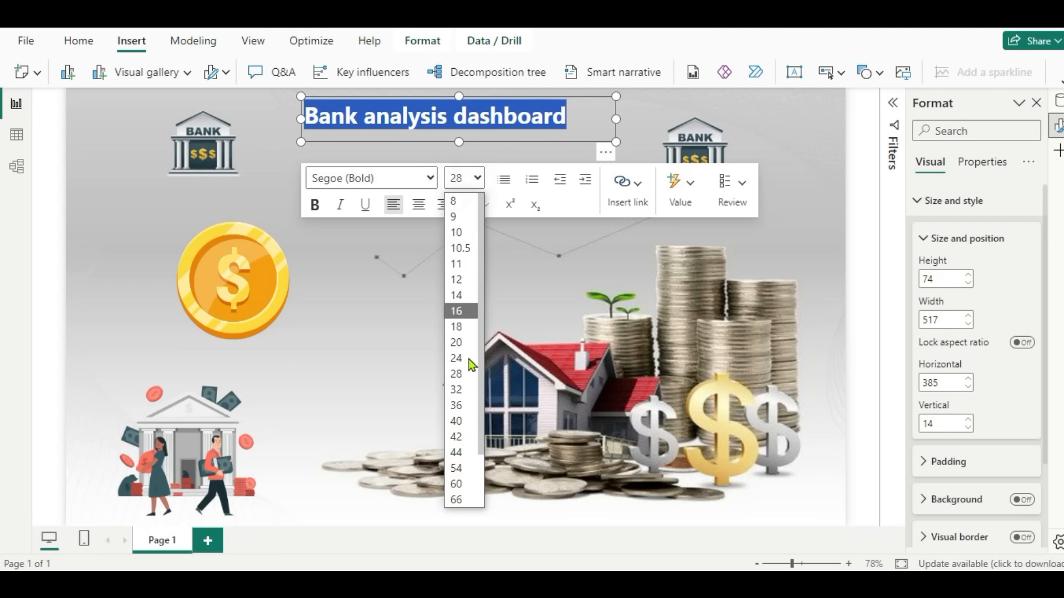
pyautogui.click(462, 397)
pyautogui.click(430, 302)
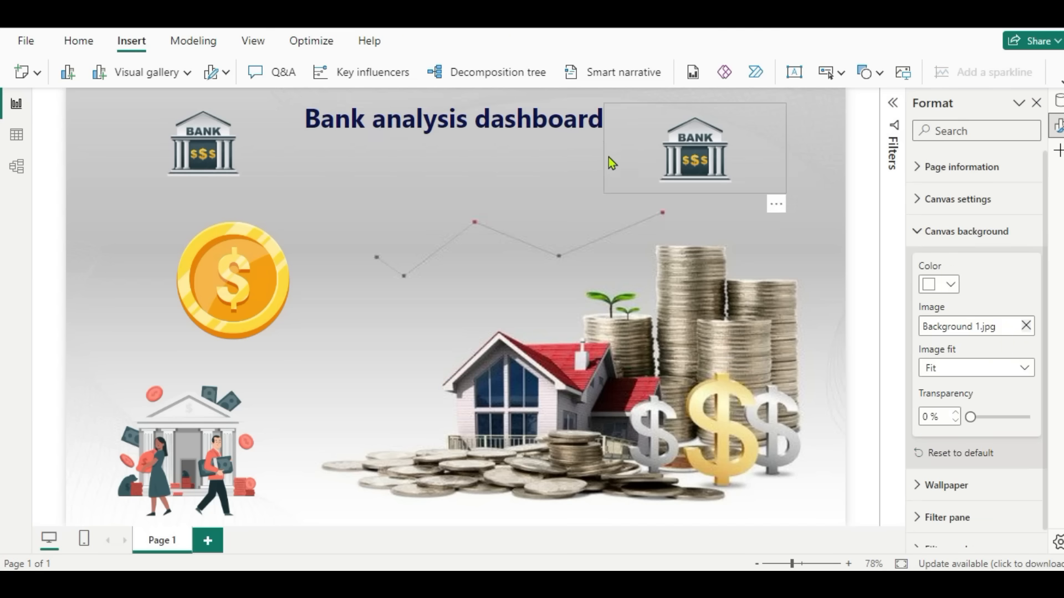
pyautogui.click(582, 140)
pyautogui.moveTo(606, 150); pyautogui.dragTo(609, 174)
# Enlarge the two upper bank images, one to about 350 by 174 and its copy to about 345 by 163.
pyautogui.moveTo(244, 175); pyautogui.dragTo(255, 175)
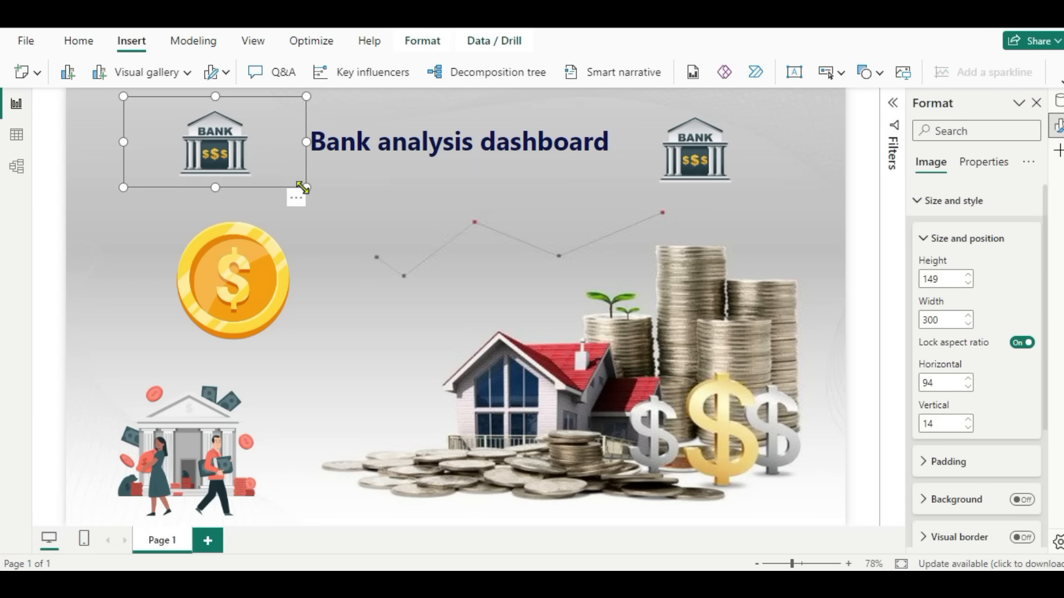
pyautogui.moveTo(308, 201); pyautogui.dragTo(336, 233)
pyautogui.click(692, 170)
pyautogui.moveTo(787, 194); pyautogui.dragTo(813, 235)
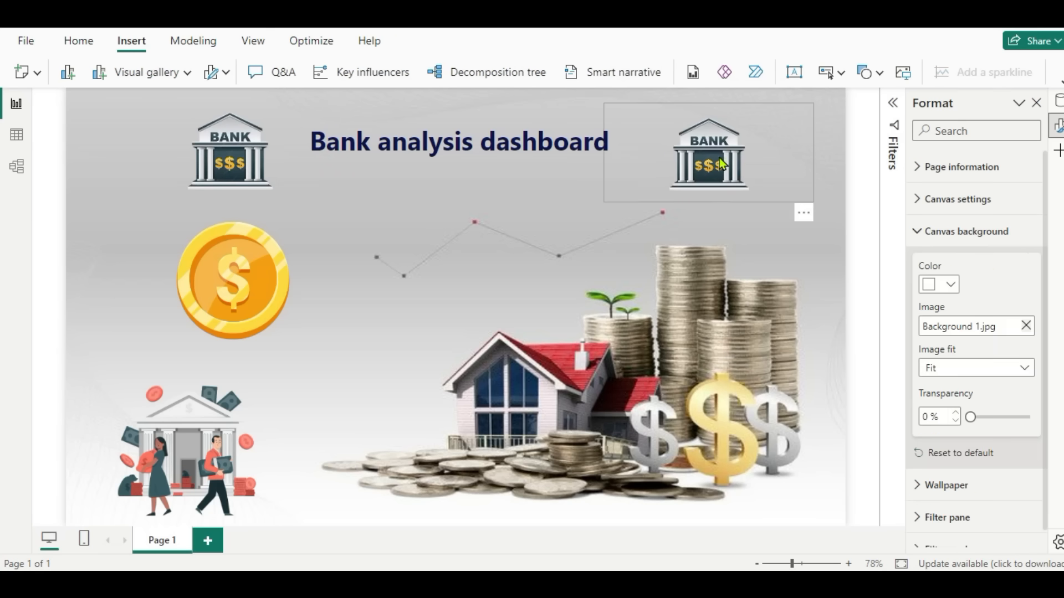
# Move both upper bank images up and inward so they closely flank the title.
pyautogui.moveTo(693, 166); pyautogui.dragTo(654, 150)
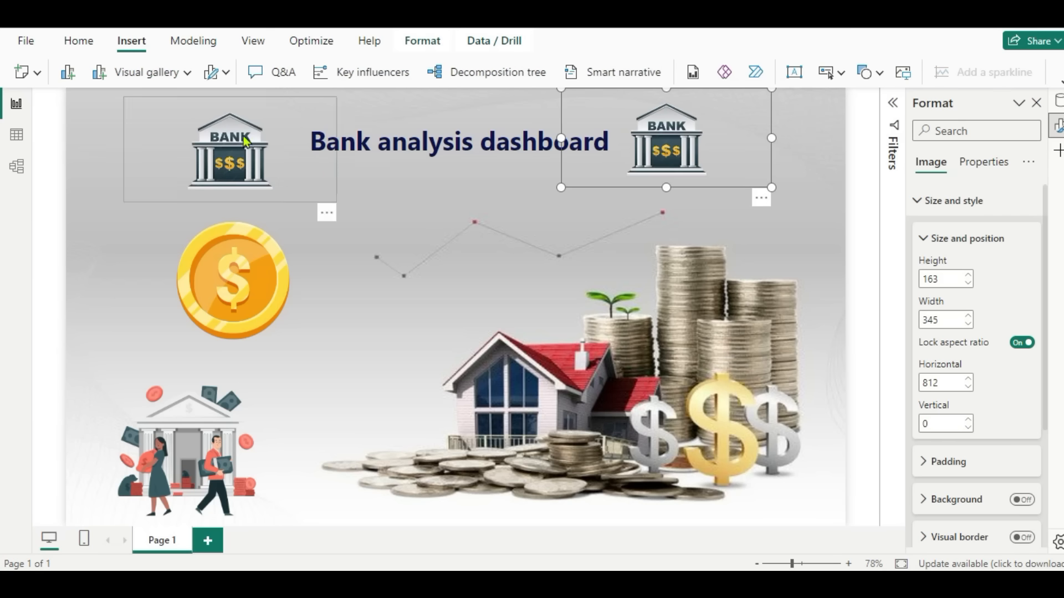
pyautogui.moveTo(228, 146); pyautogui.dragTo(244, 138)
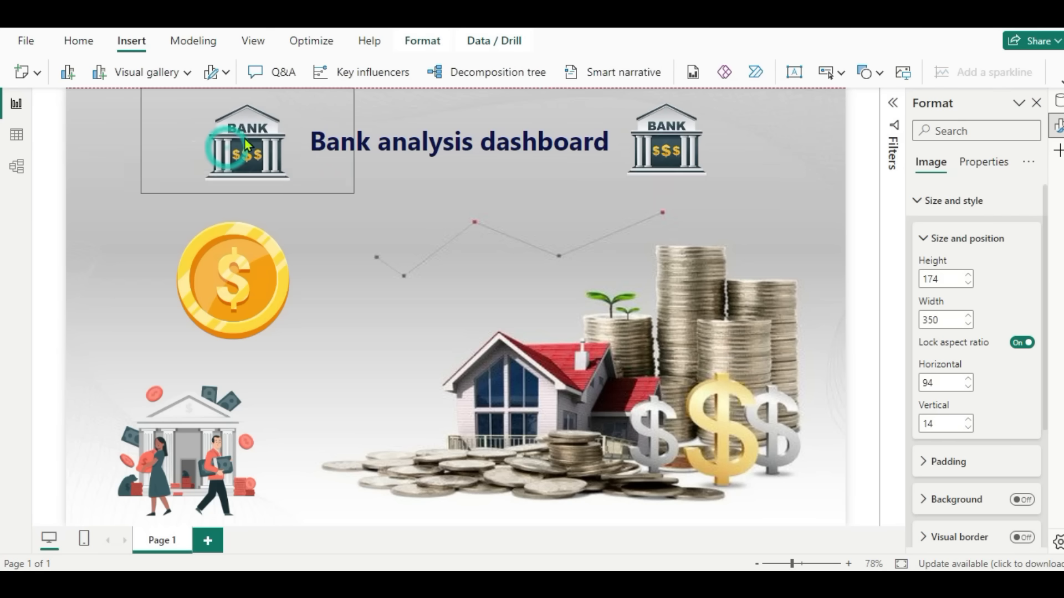
pyautogui.click(455, 186)
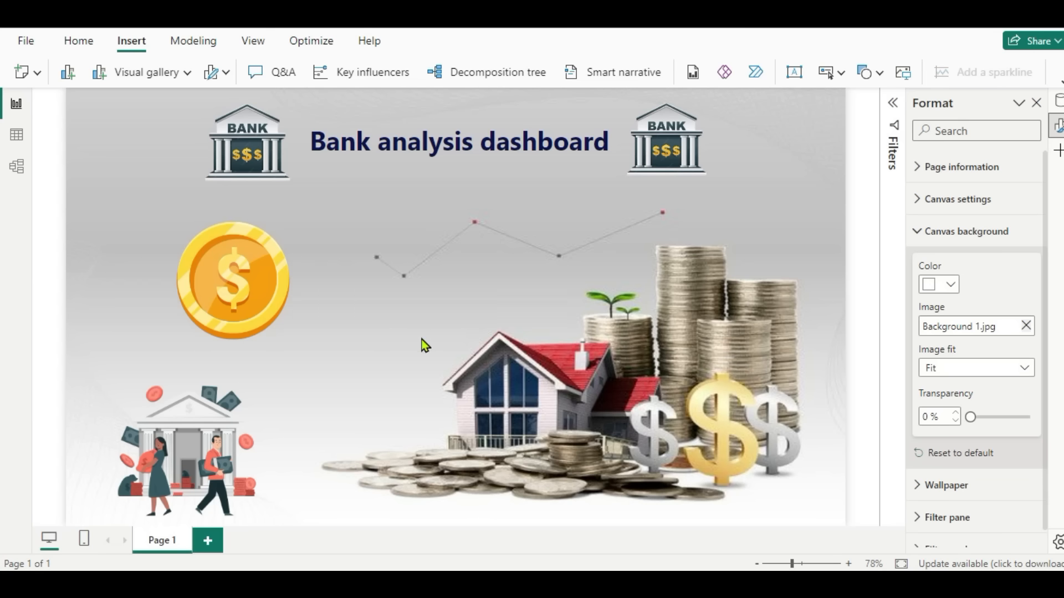
# Rename Page 1 as "Main page" and add a new page named "menu page".
pyautogui.doubleClick(171, 542)
pyautogui.write('Main P')
pyautogui.click(207, 541)
pyautogui.doubleClick(225, 544)
pyautogui.write('me')
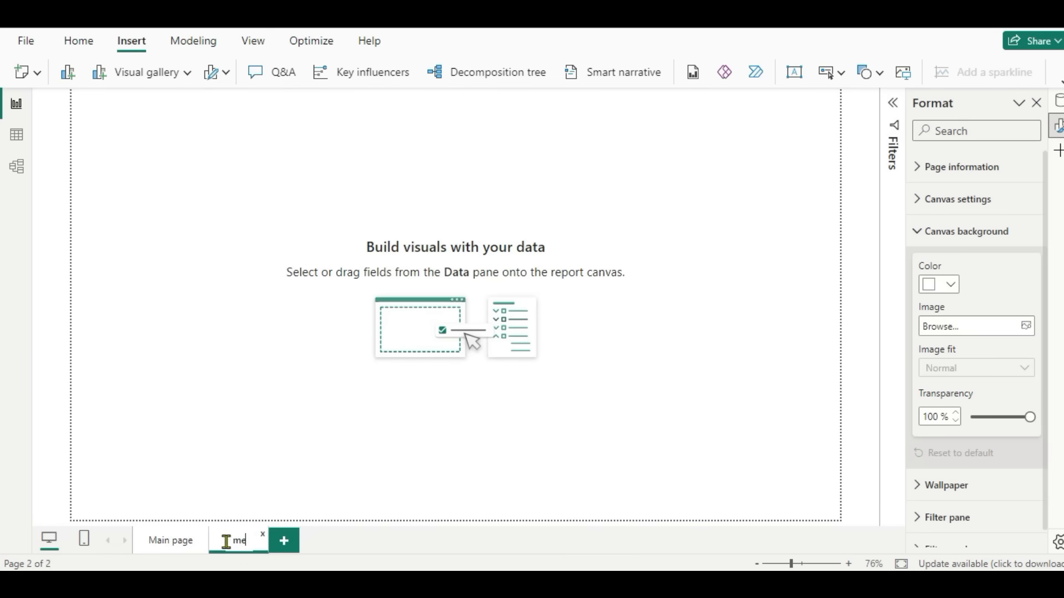
pyautogui.write('nu page')
# Turn on the action for the coin image on the Main page, with type Page navigation and destination menu page.
pyautogui.click(172, 536)
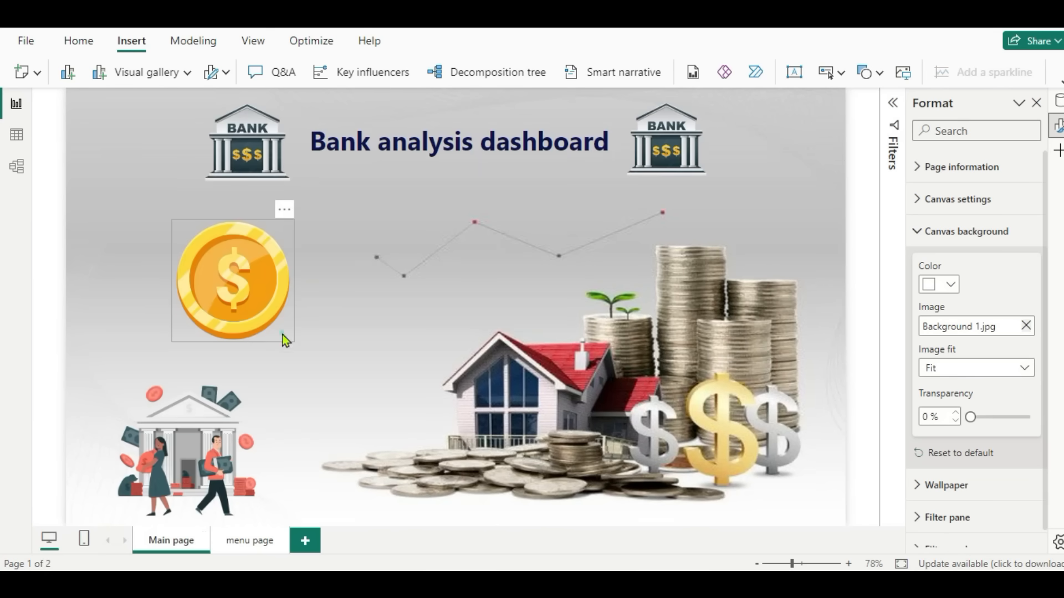
pyautogui.click(283, 334)
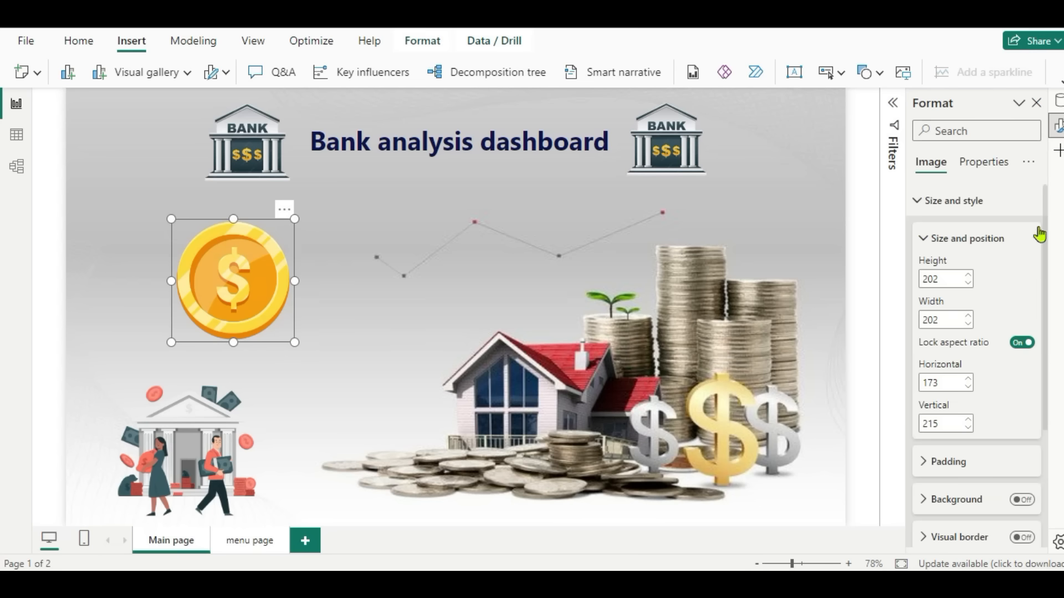
pyautogui.scroll(-3, 1019, 260)
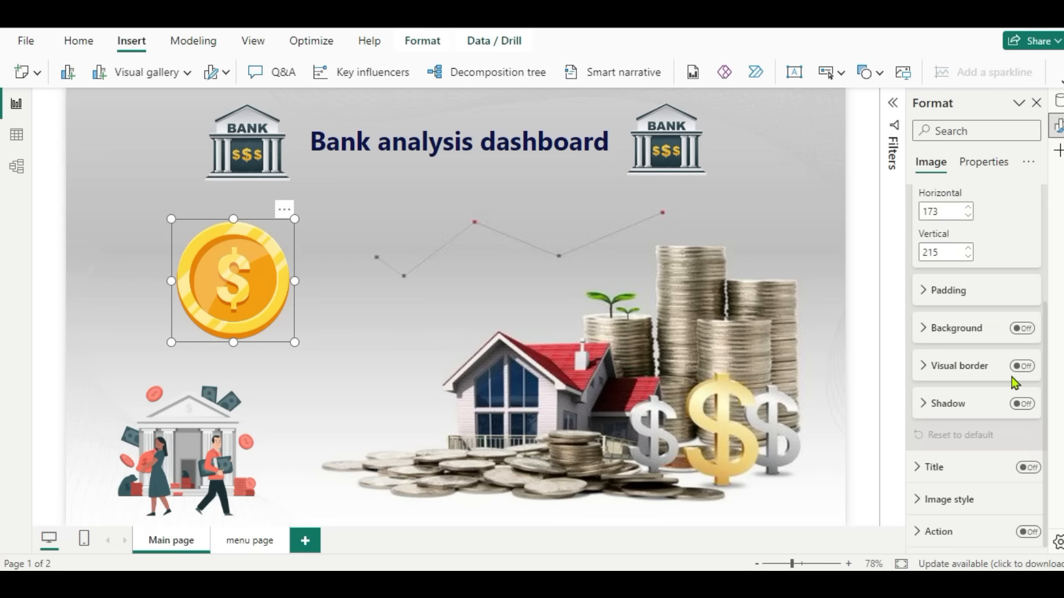
pyautogui.click(924, 533)
pyautogui.click(1027, 427)
pyautogui.scroll(-3, 1015, 475)
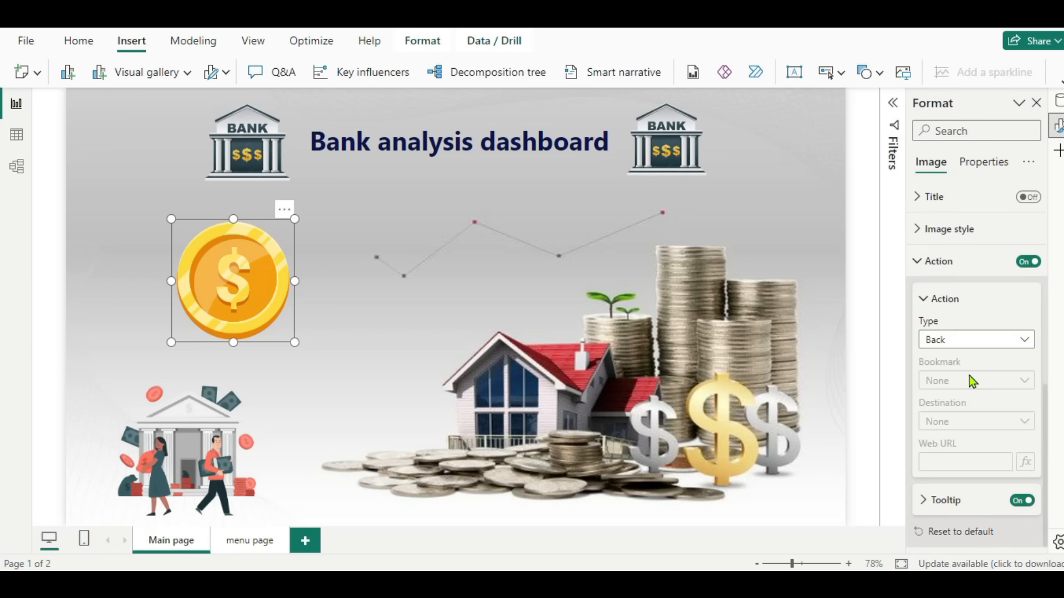
pyautogui.click(1023, 341)
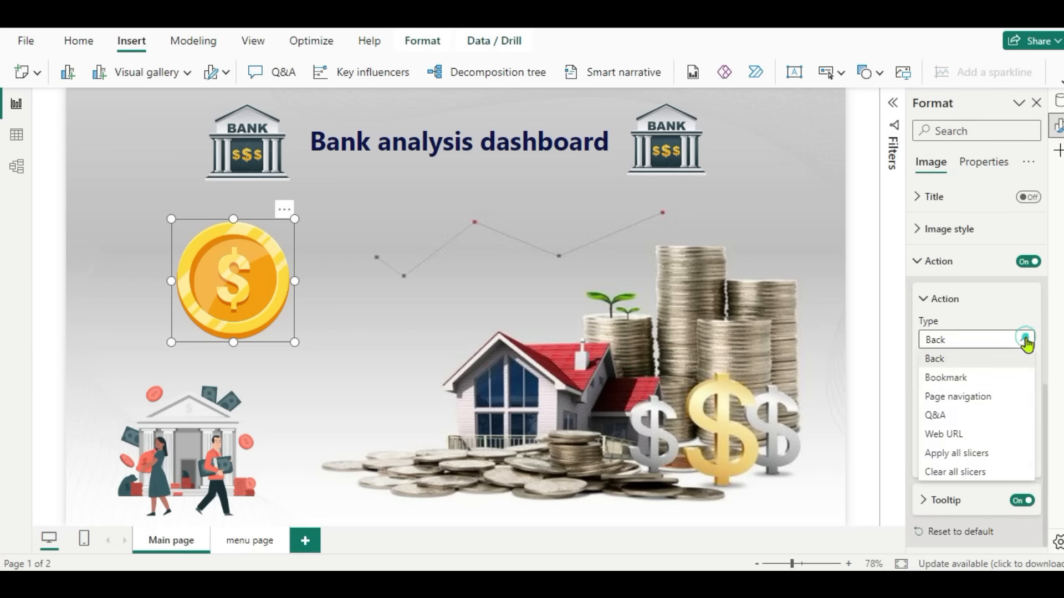
pyautogui.click(969, 396)
pyautogui.click(1005, 422)
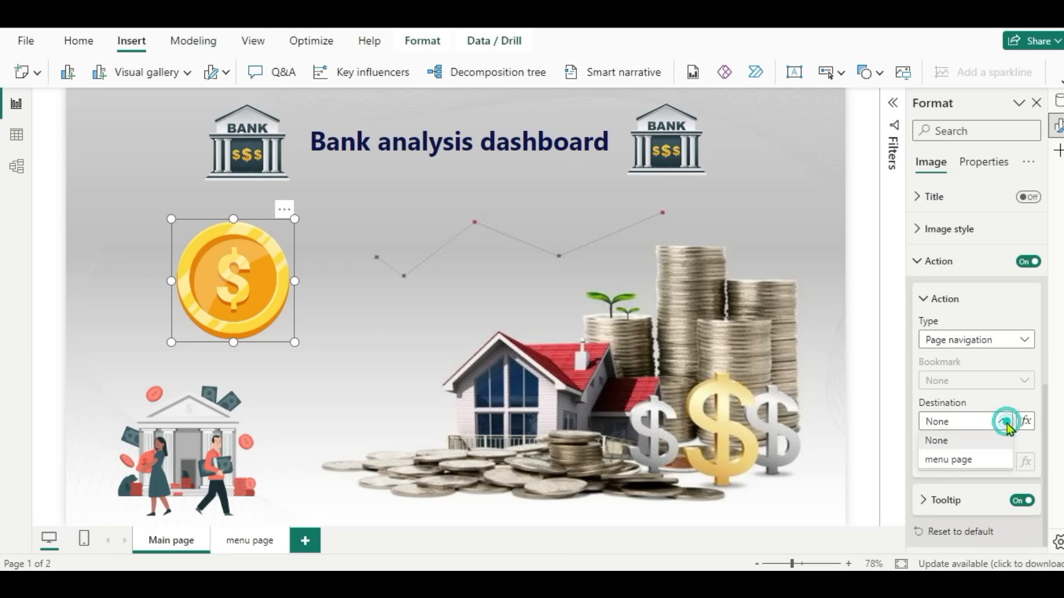
pyautogui.click(968, 461)
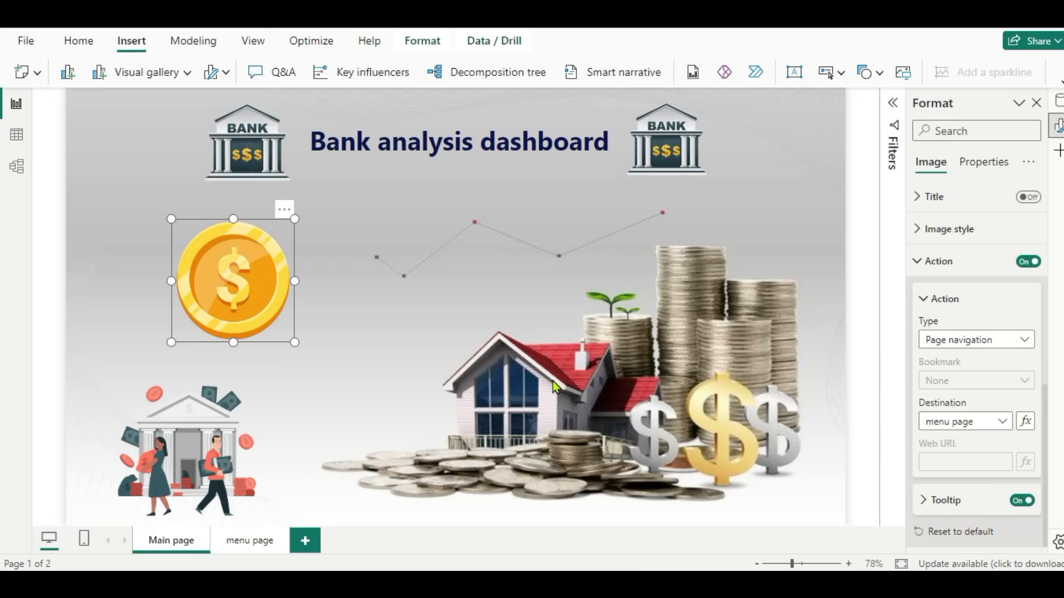
# Follow the coin's link to the menu page and view the Menu page of the finished report for reference.
pyautogui.click(451, 307)
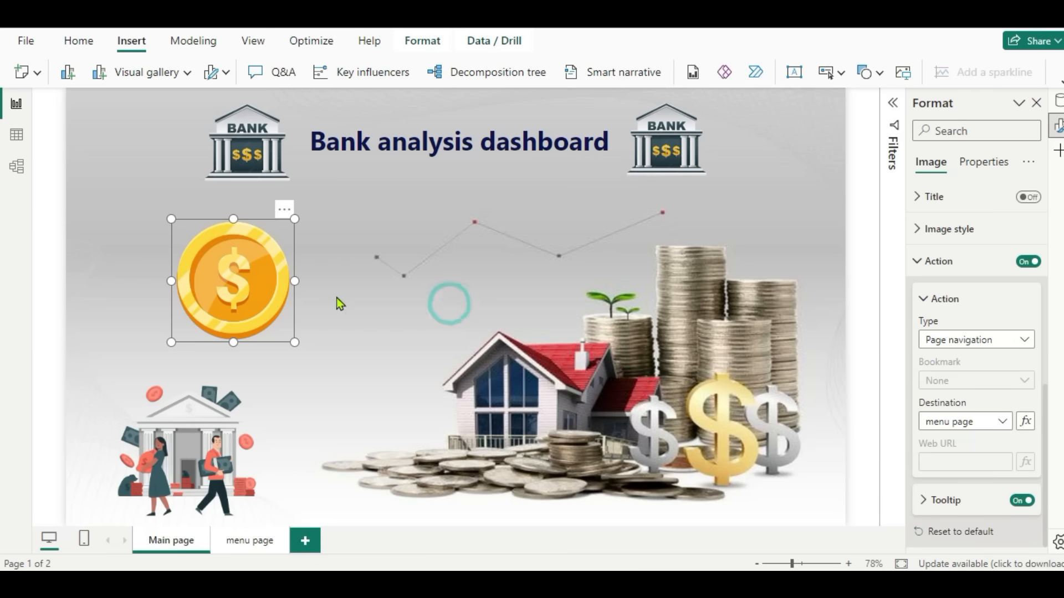
pyautogui.keyDown('ctrl'); pyautogui.click(254, 298); pyautogui.keyUp('ctrl')
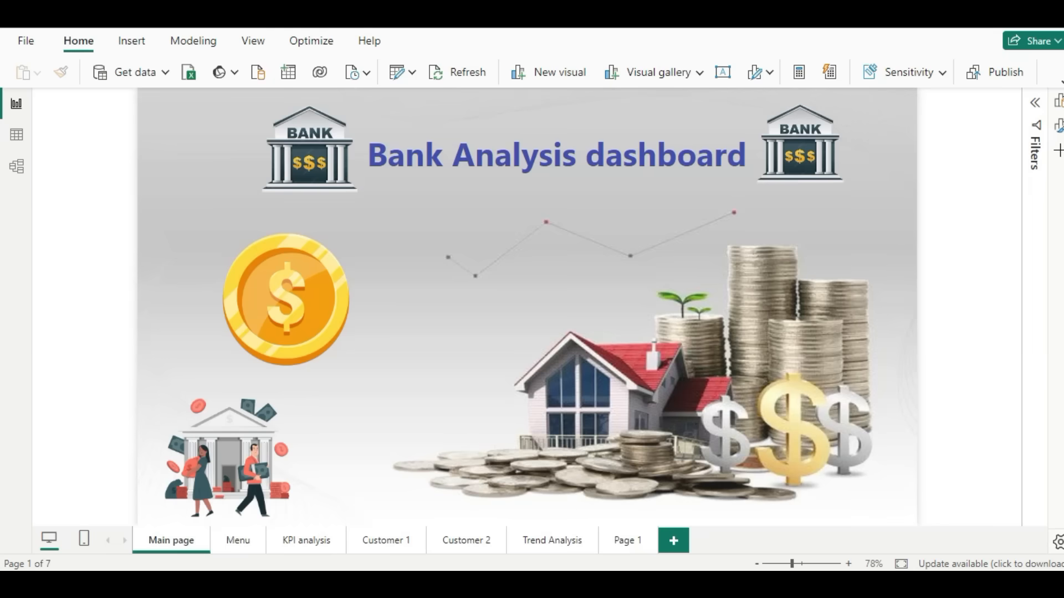
pyautogui.click(230, 543)
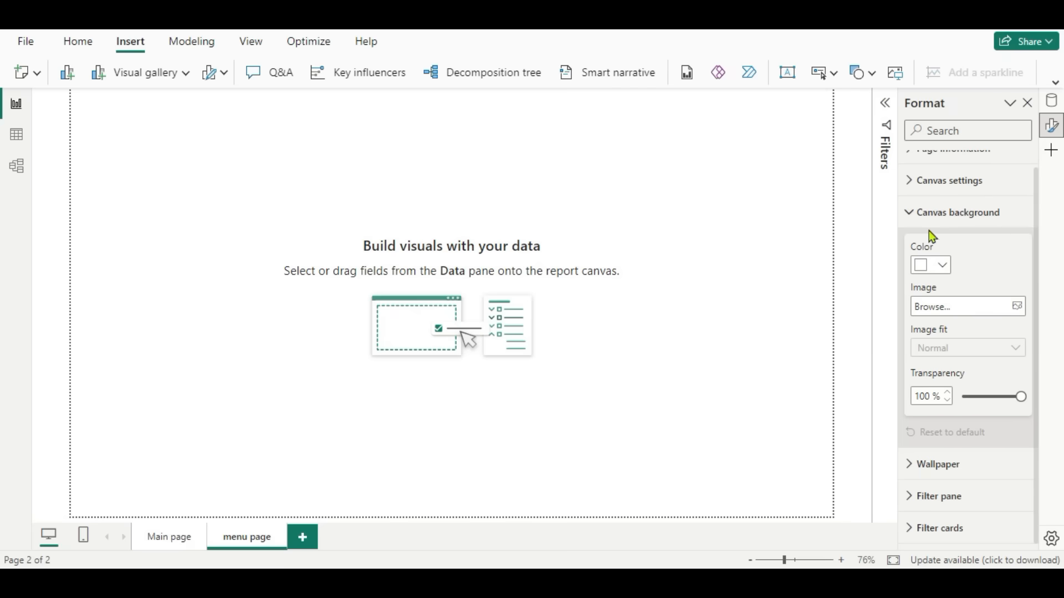
# Set Background 2.jpg as the menu page's canvas background image with 0 % transparency.
pyautogui.click(1017, 308)
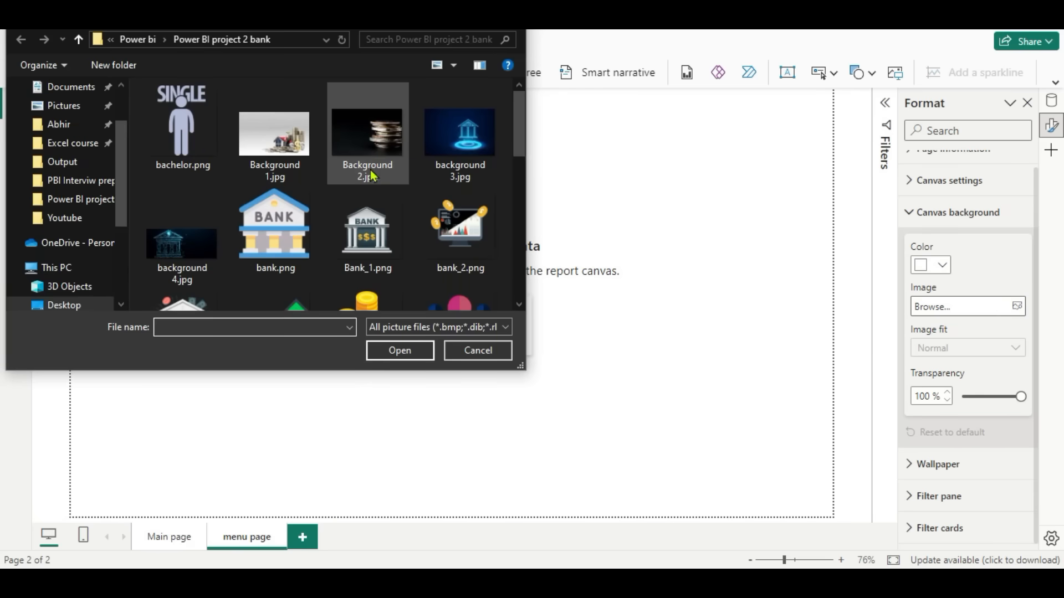
pyautogui.click(374, 147)
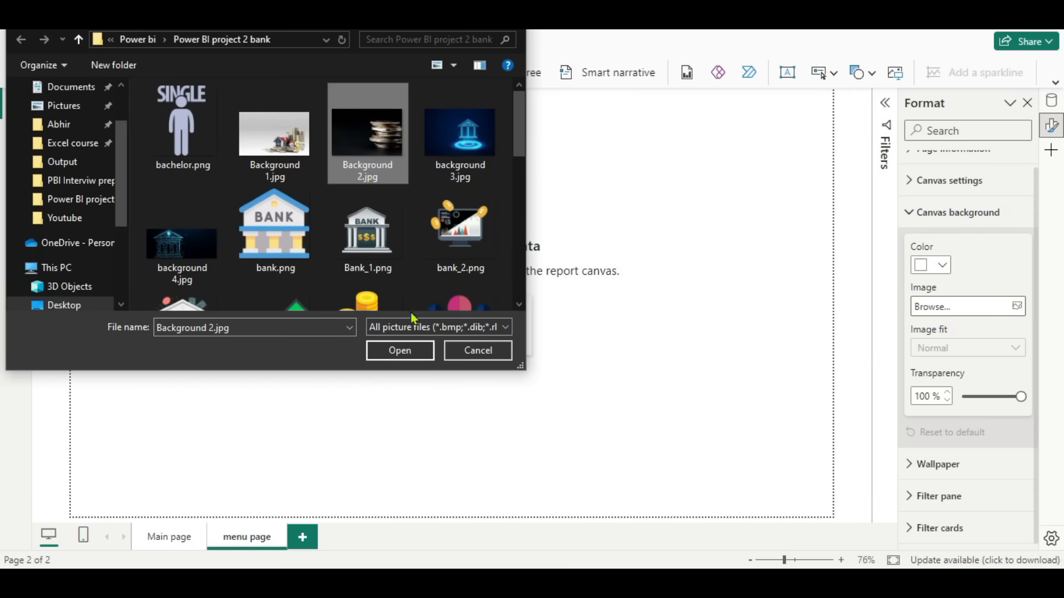
pyautogui.click(400, 351)
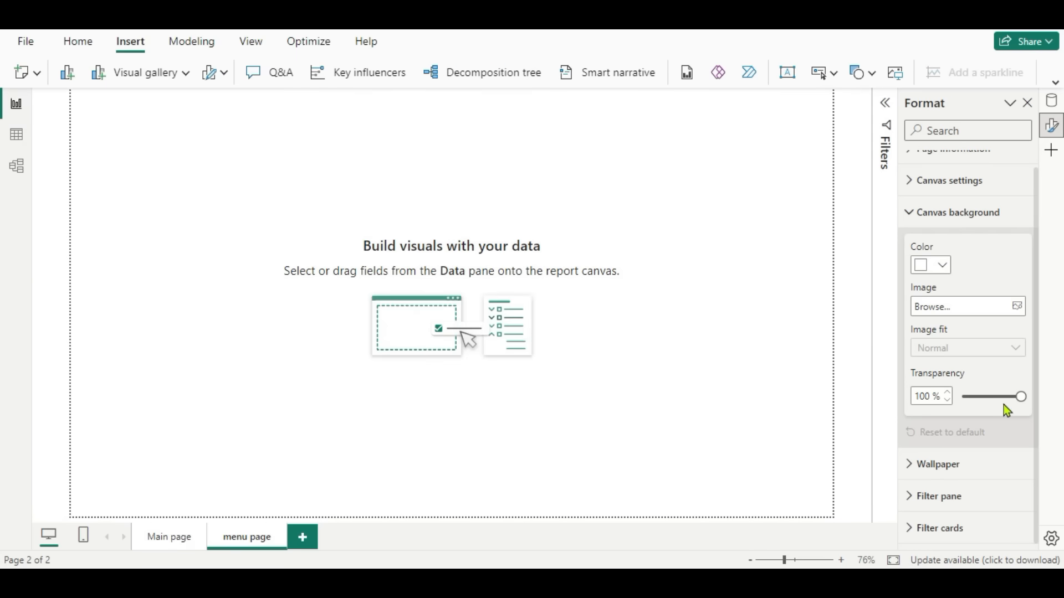
pyautogui.moveTo(1021, 397); pyautogui.dragTo(947, 398)
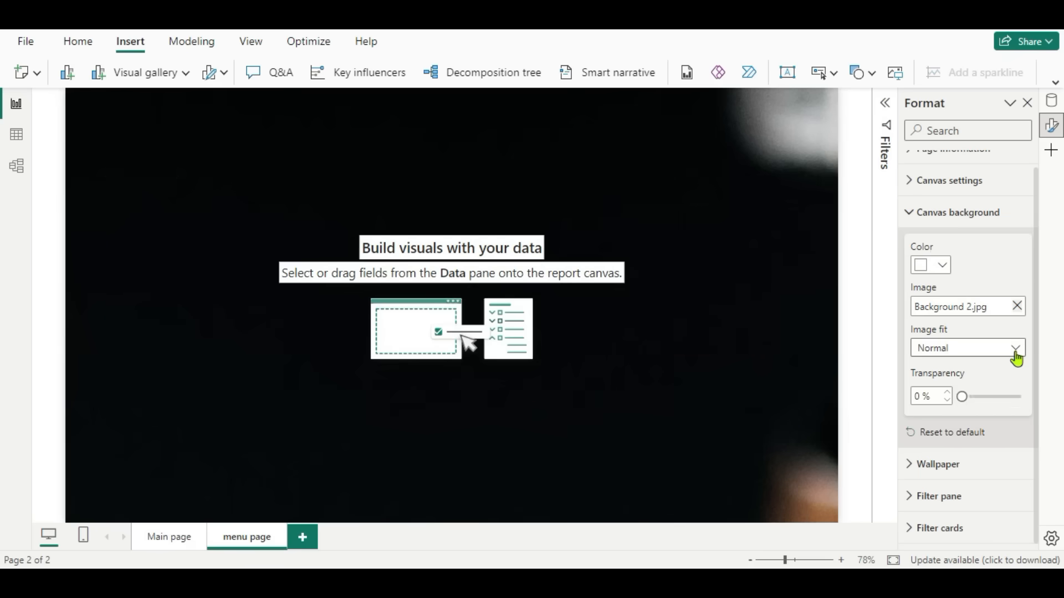
# Set the image fit of the menu page's canvas background to Fit.
pyautogui.click(1014, 351)
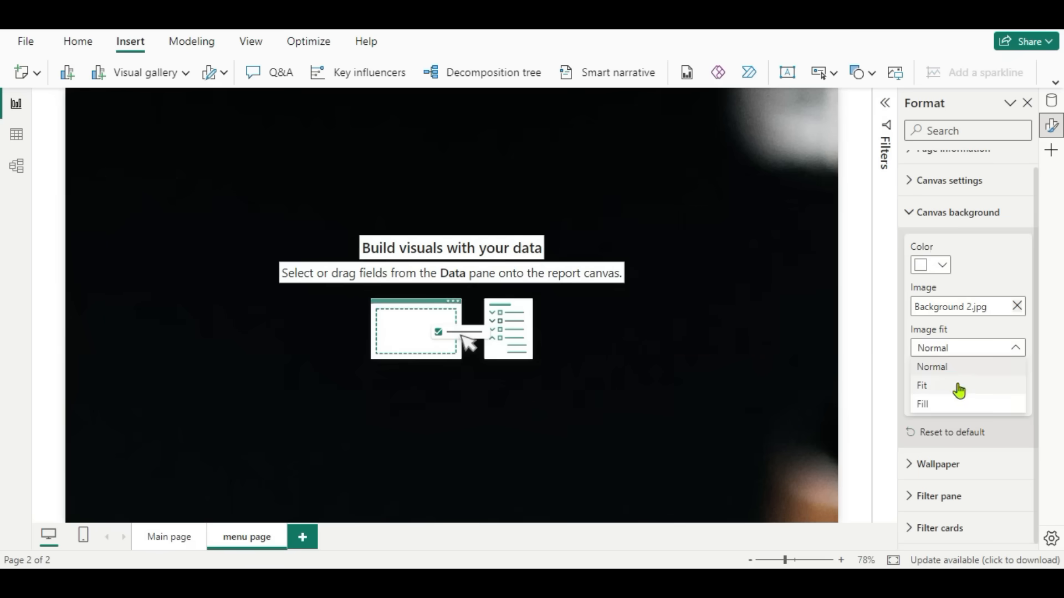
pyautogui.click(957, 386)
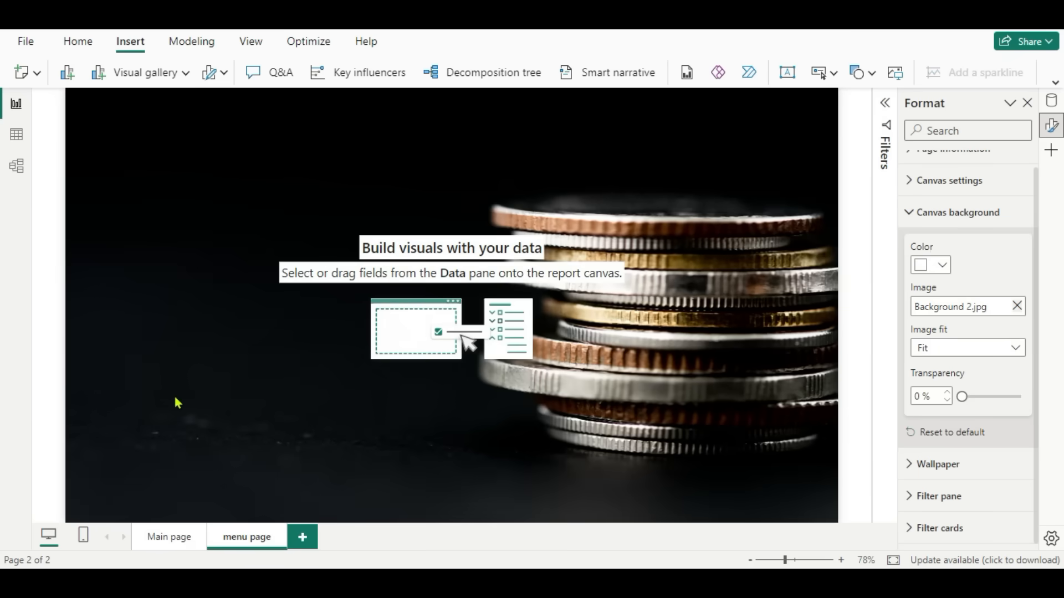
# Insert a rounded rectangle about 280 wide and 74 high on the dark area left of the coin stack.
pyautogui.click(871, 74)
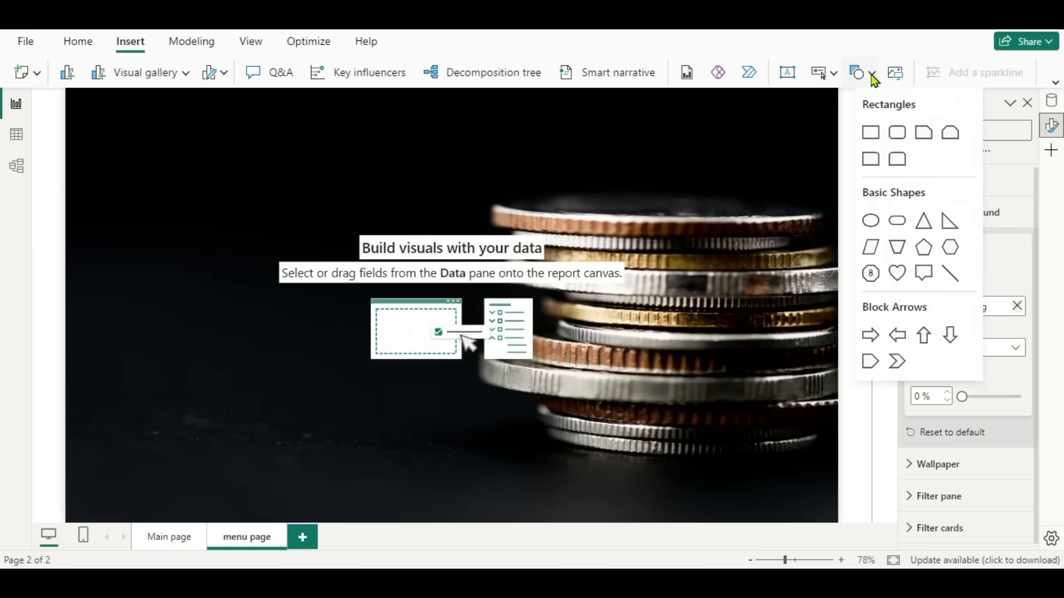
pyautogui.click(897, 132)
pyautogui.moveTo(156, 257); pyautogui.dragTo(190, 248)
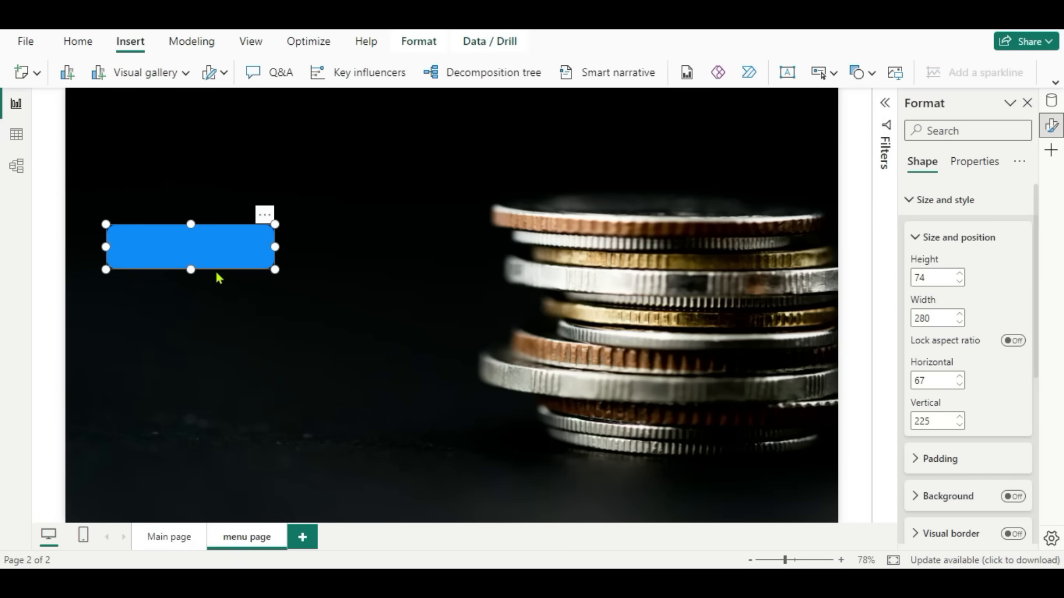
# Fill the rounded rectangle with light grey and widen it to about 380.
pyautogui.click(1049, 131)
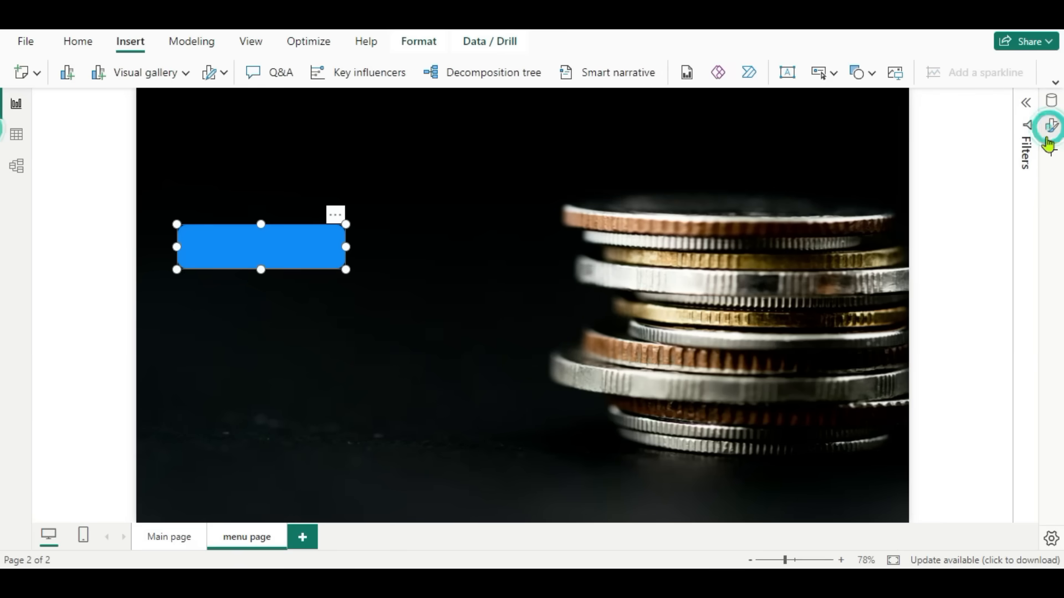
pyautogui.click(1051, 133)
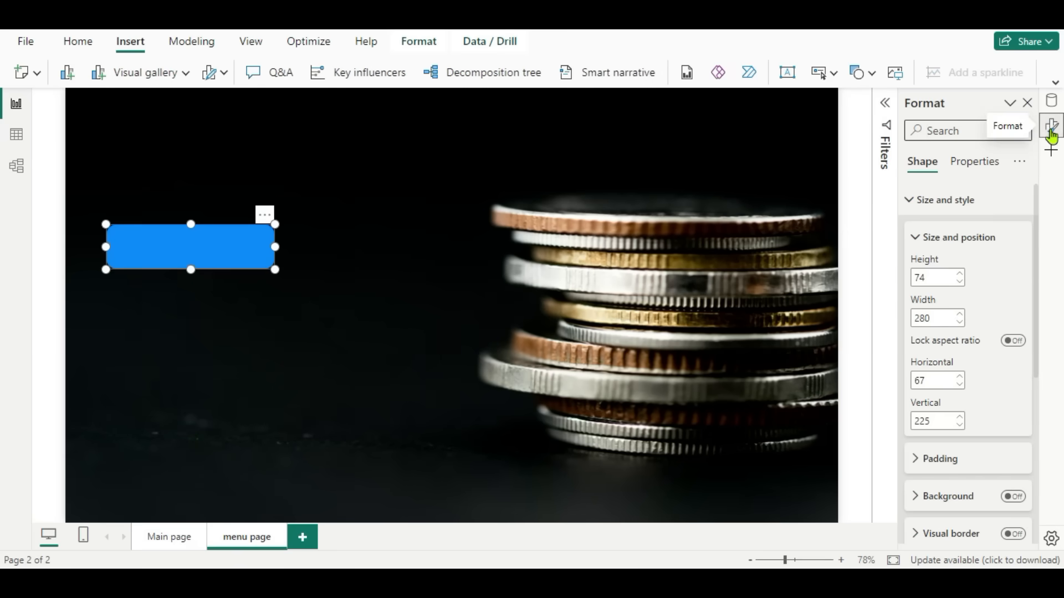
pyautogui.scroll(-5, 959, 332)
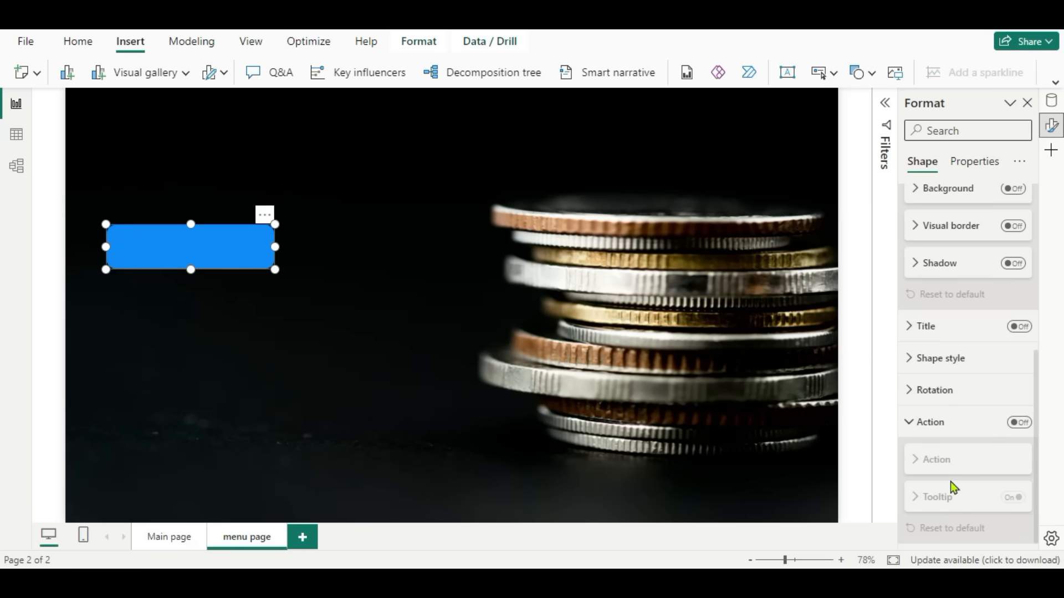
pyautogui.click(907, 358)
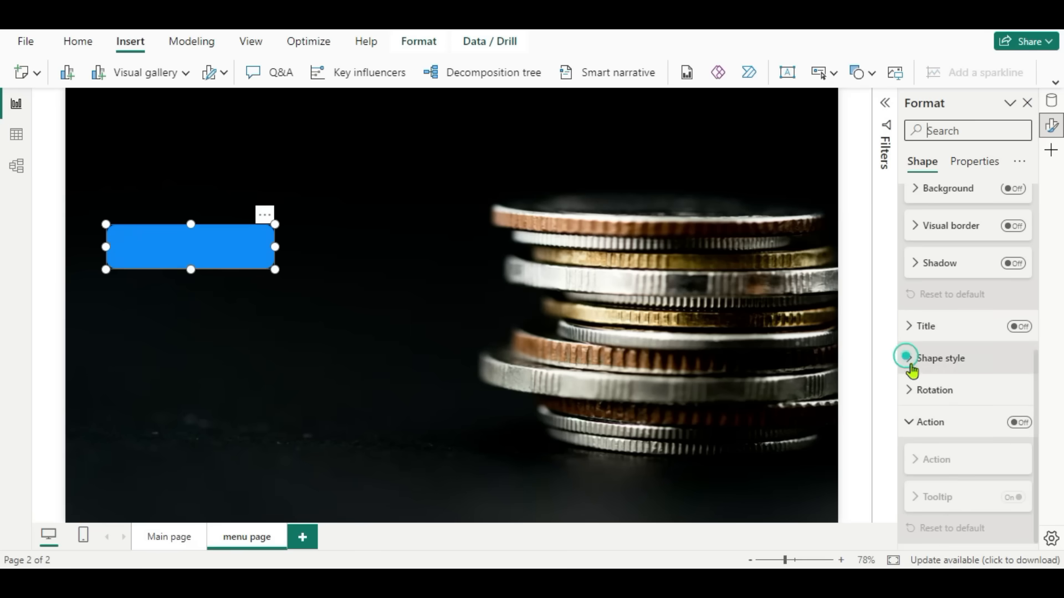
pyautogui.scroll(-4, 969, 443)
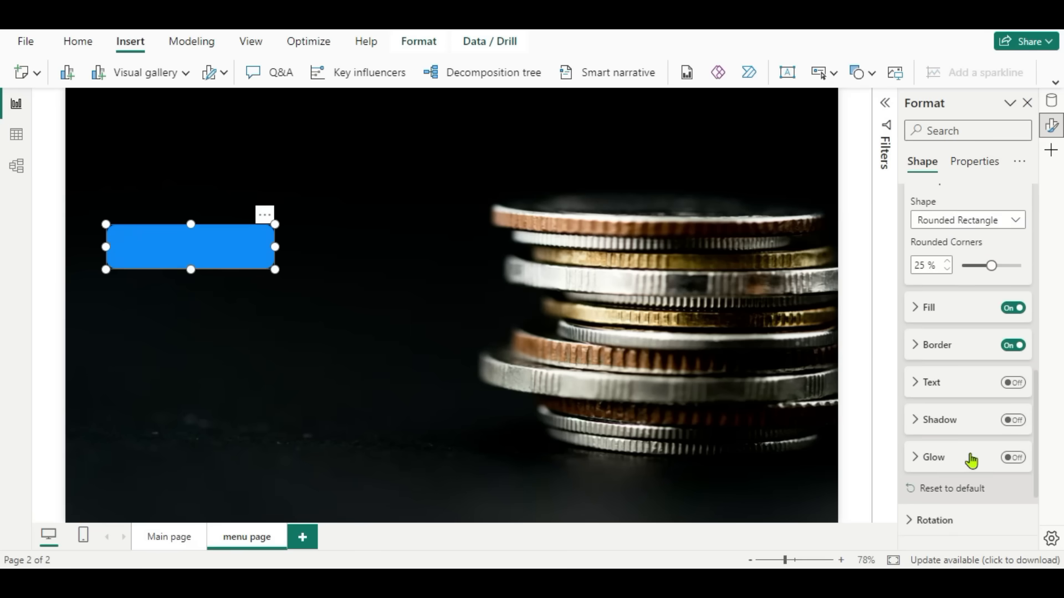
pyautogui.click(915, 308)
pyautogui.click(940, 348)
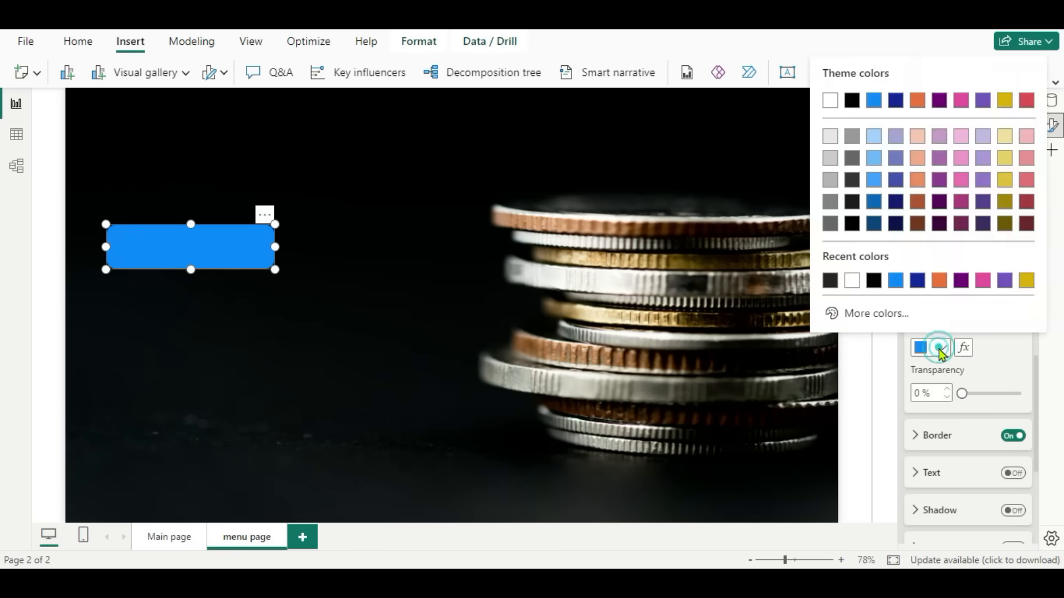
pyautogui.click(831, 158)
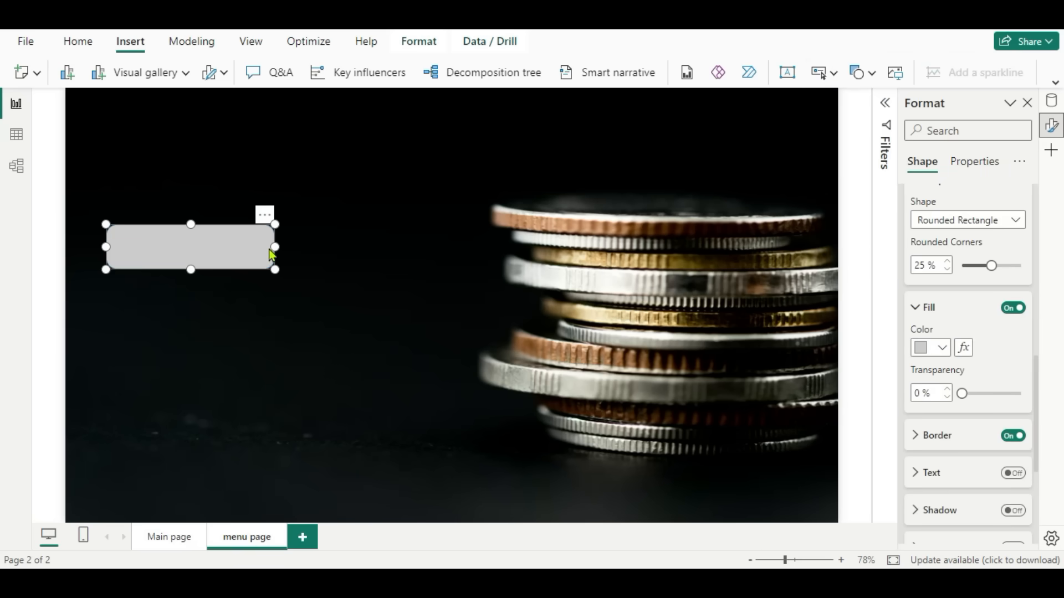
pyautogui.moveTo(271, 249); pyautogui.dragTo(332, 261)
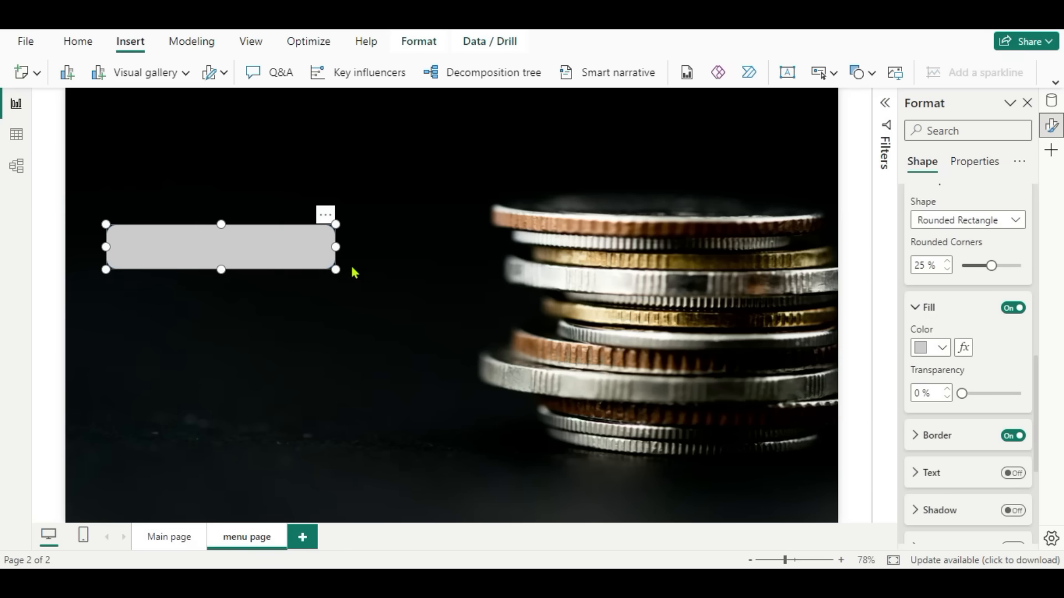
# Duplicate the grey rounded rectangle three times and arrange the copies in a column below the original.
pyautogui.hotkey('ctrl', 'c')
pyautogui.hotkey('ctrl', 'v')
pyautogui.moveTo(274, 255); pyautogui.dragTo(255, 377)
pyautogui.hotkey('ctrl', 'v')
pyautogui.hotkey('ctrl', 'v')
pyautogui.moveTo(252, 268); pyautogui.dragTo(244, 451)
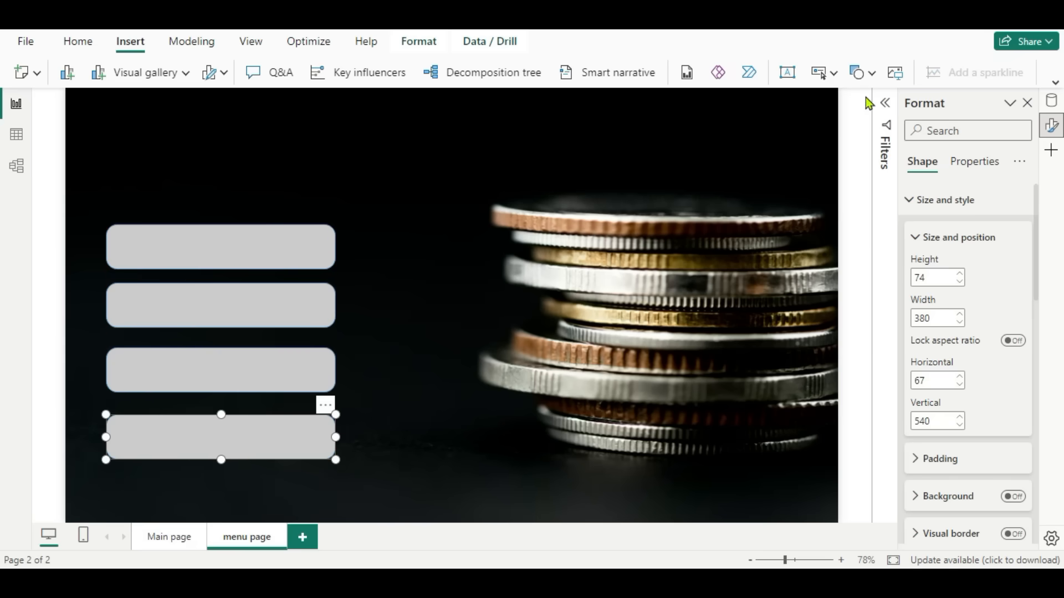
# Insert the image bank_2.png and place it centred above the column of grey rectangles.
pyautogui.click(894, 73)
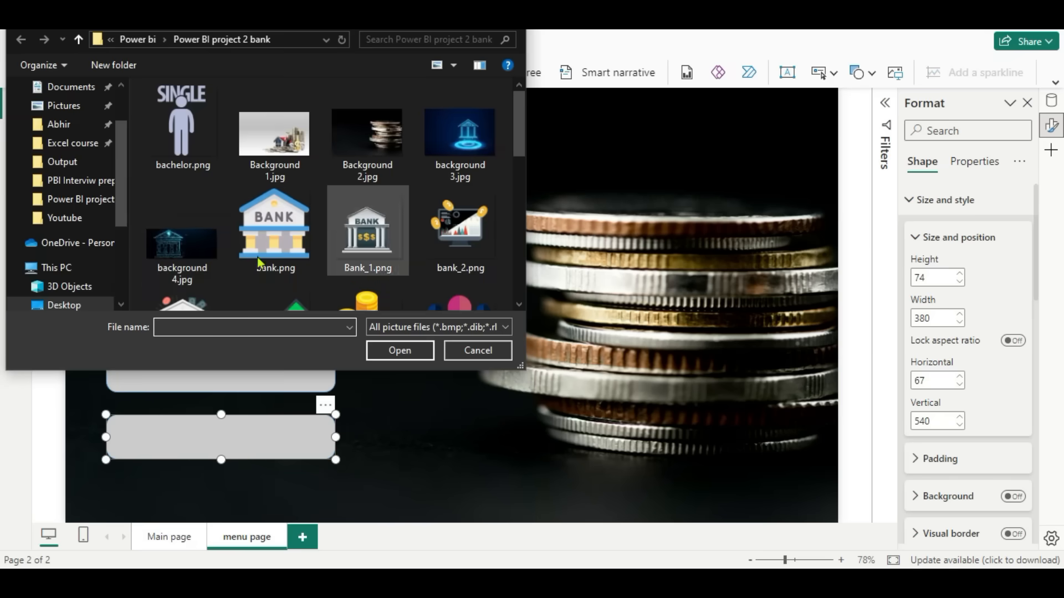
pyautogui.scroll(-3, 273, 232)
pyautogui.scroll(2, 440, 190)
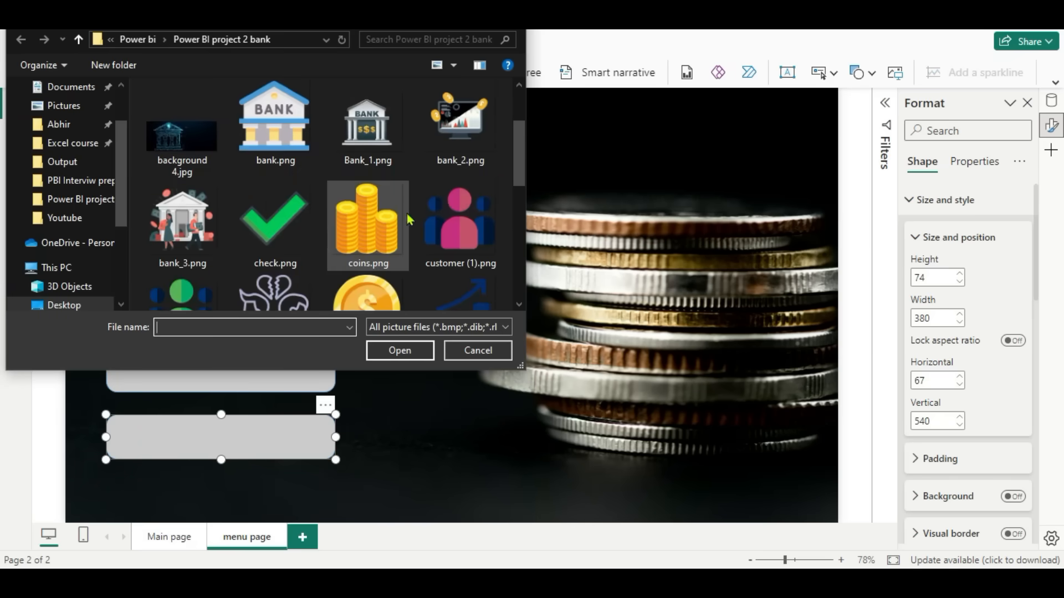
pyautogui.click(459, 119)
pyautogui.click(398, 352)
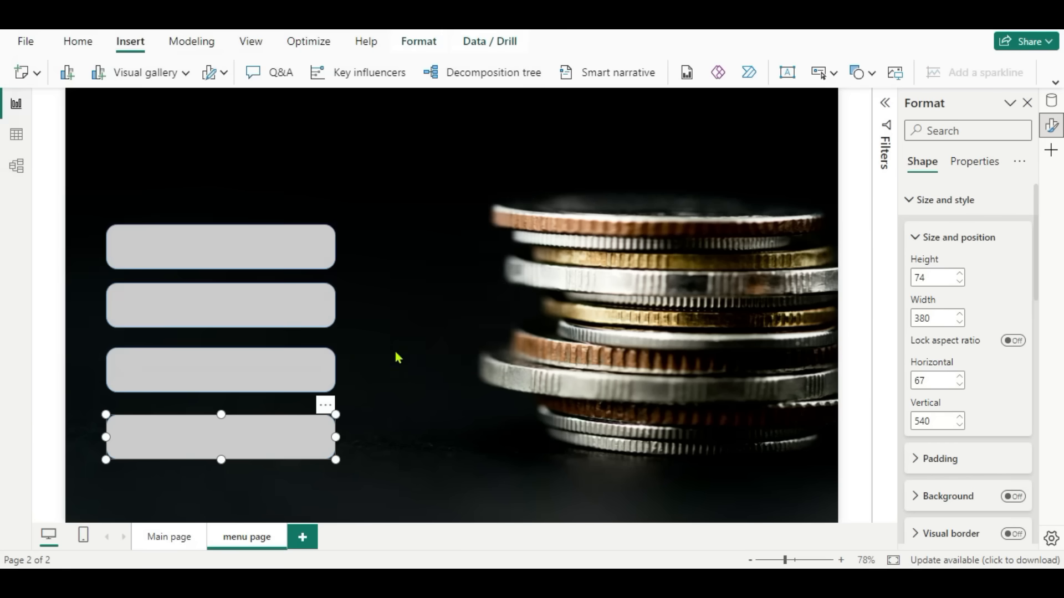
pyautogui.moveTo(226, 146); pyautogui.dragTo(223, 166)
pyautogui.click(371, 226)
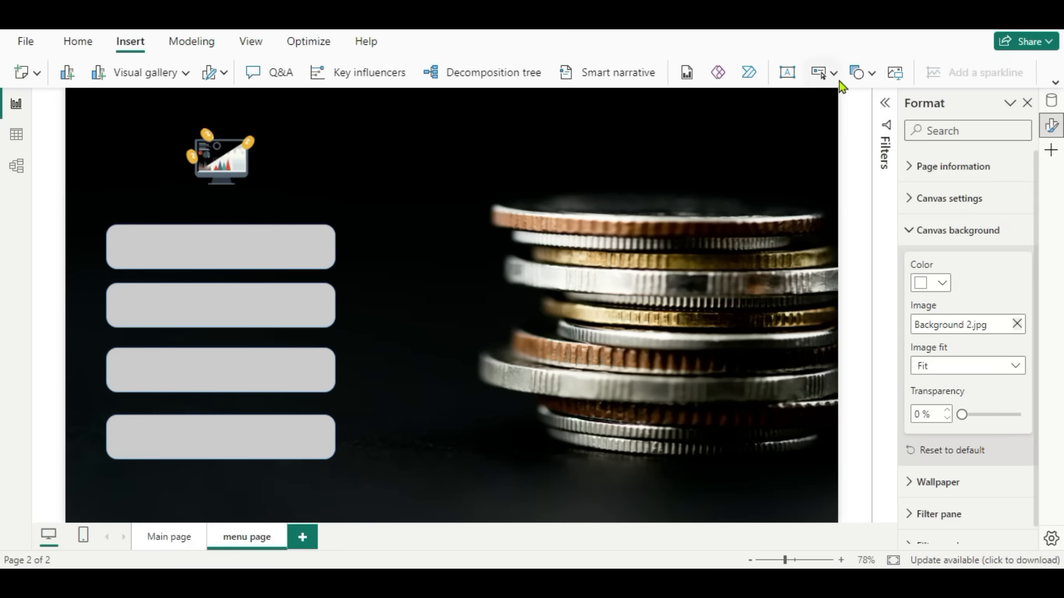
# Add a text box reading "KPI analysis" in Segoe (Bold) at font size 20.
pyautogui.click(789, 75)
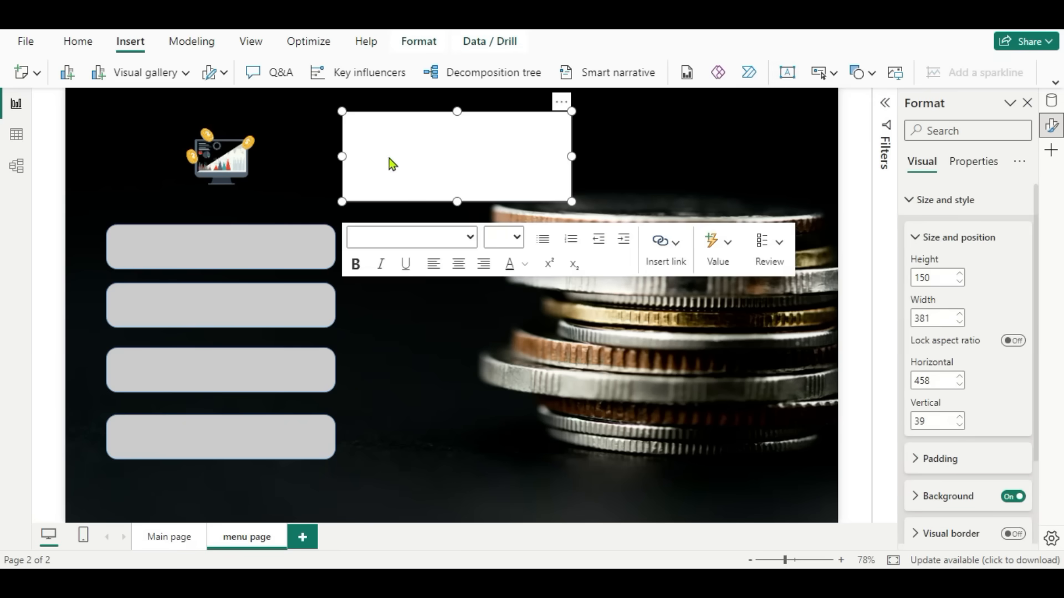
pyautogui.click(363, 138)
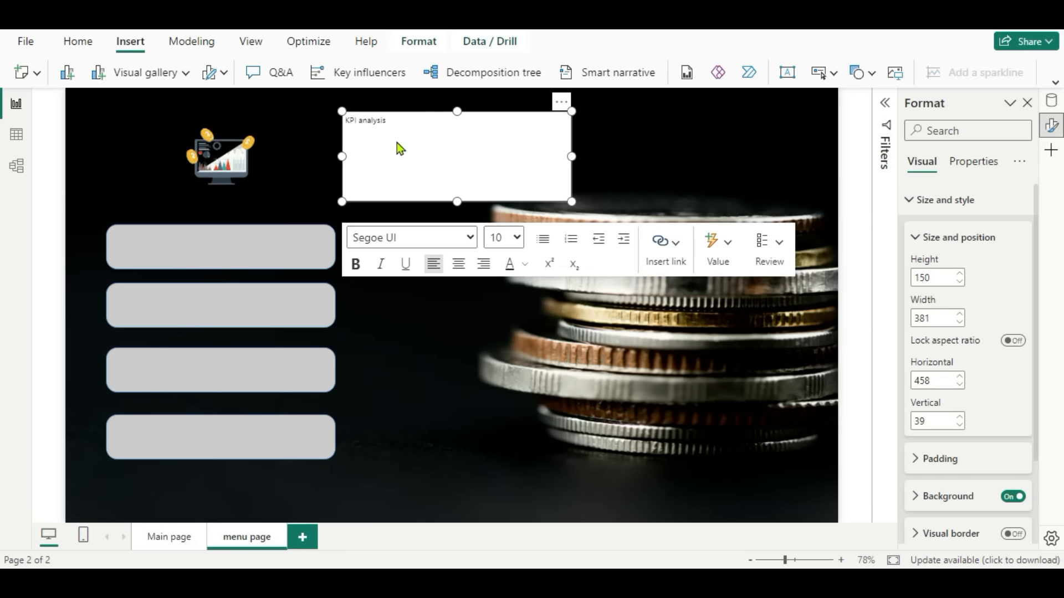
pyautogui.moveTo(413, 122); pyautogui.dragTo(338, 112)
pyautogui.click(517, 241)
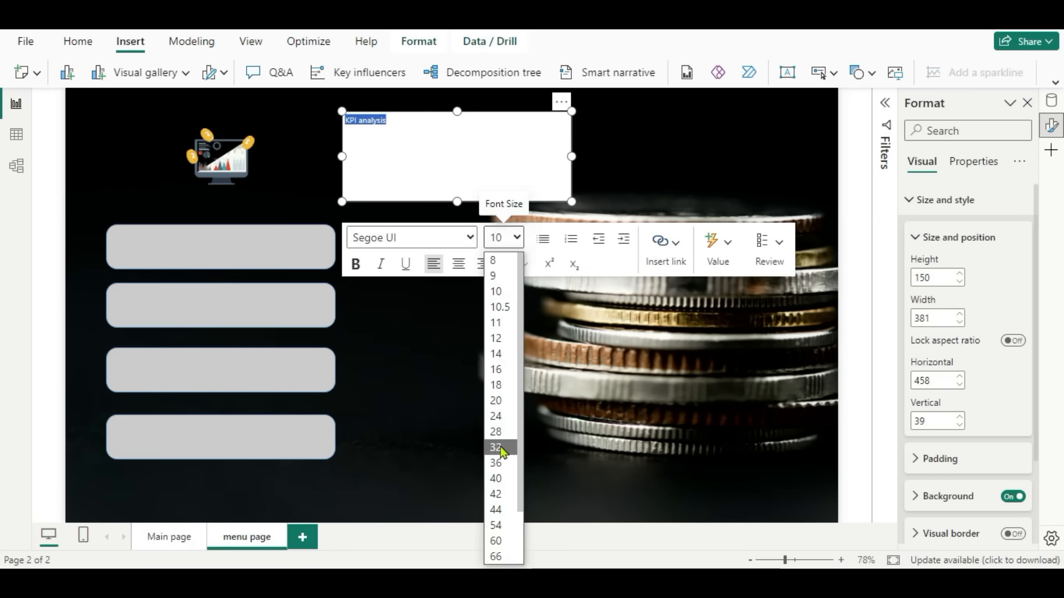
pyautogui.click(496, 409)
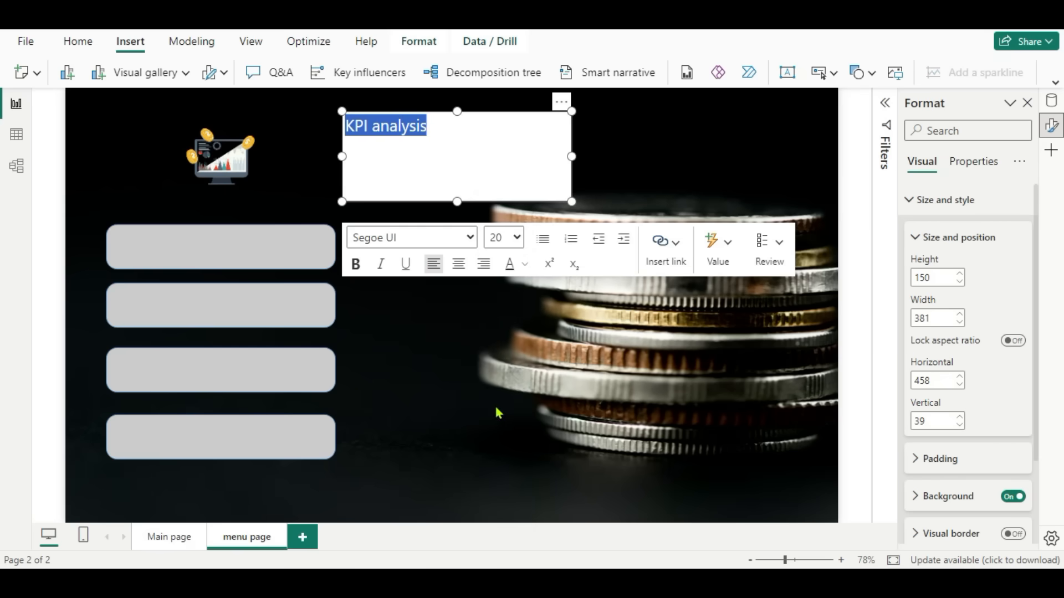
pyautogui.click(470, 239)
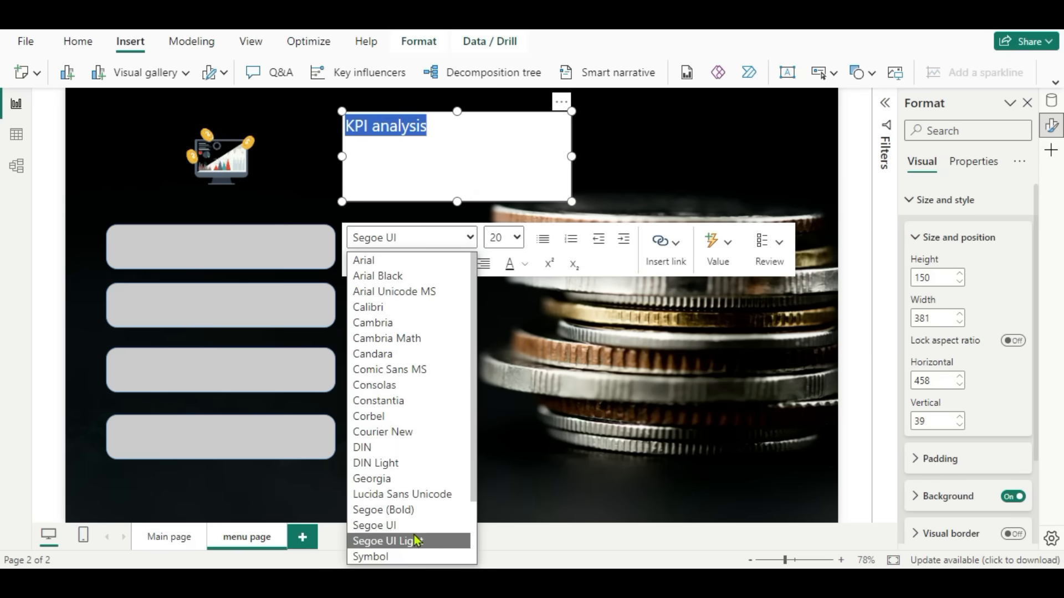
pyautogui.click(401, 513)
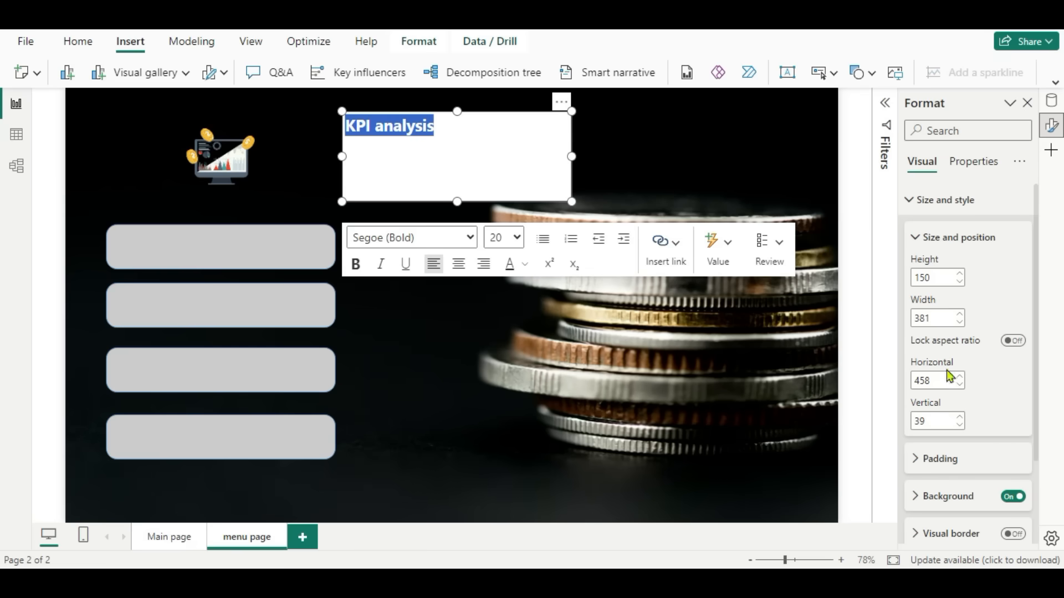
# Turn off the background of the "KPI analysis" text box and colour its text dark navy blue.
pyautogui.click(1015, 497)
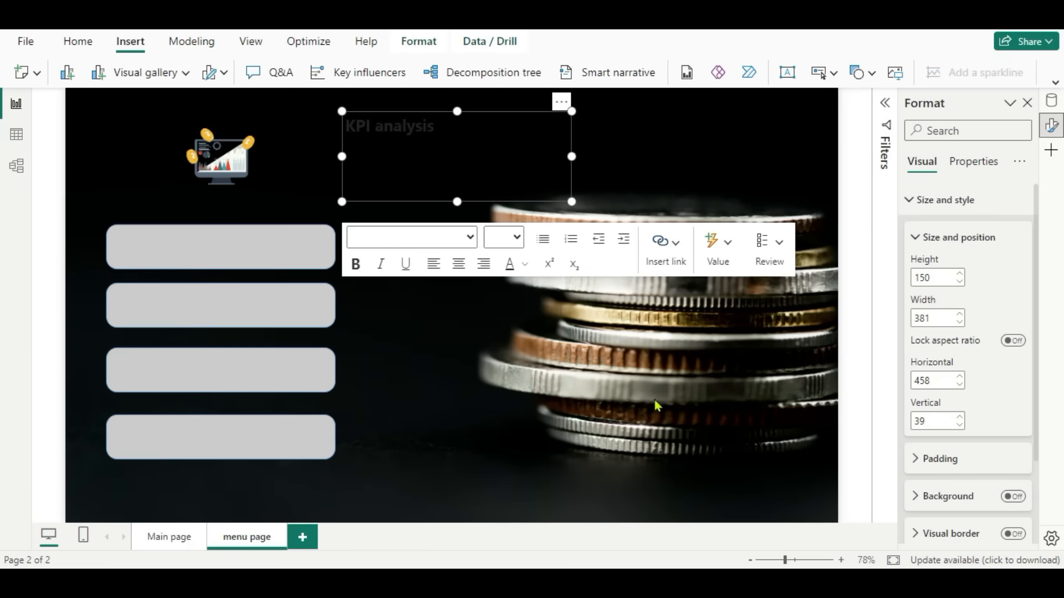
pyautogui.click(523, 270)
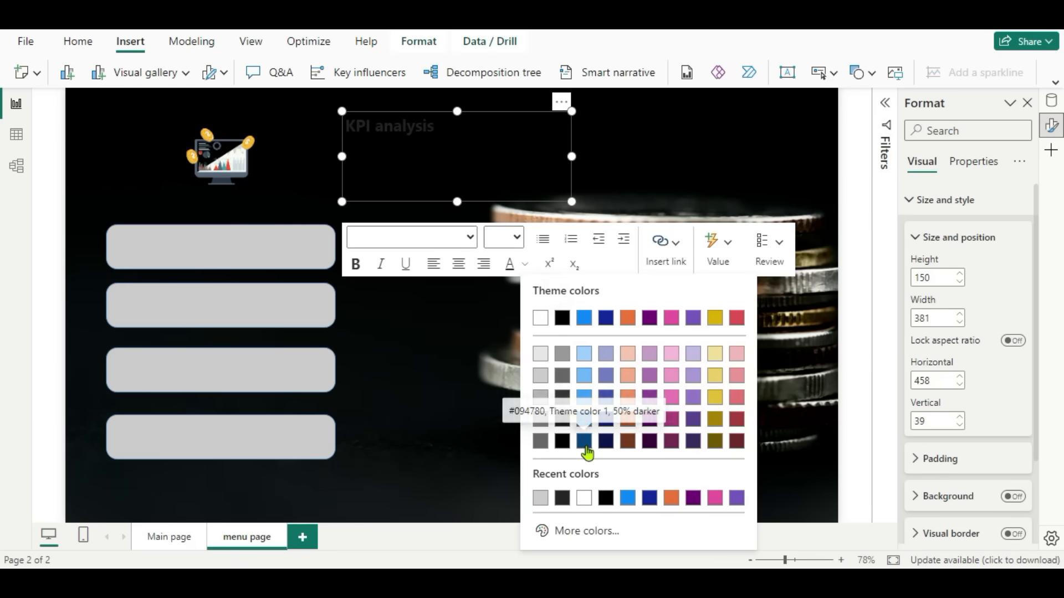
pyautogui.click(605, 442)
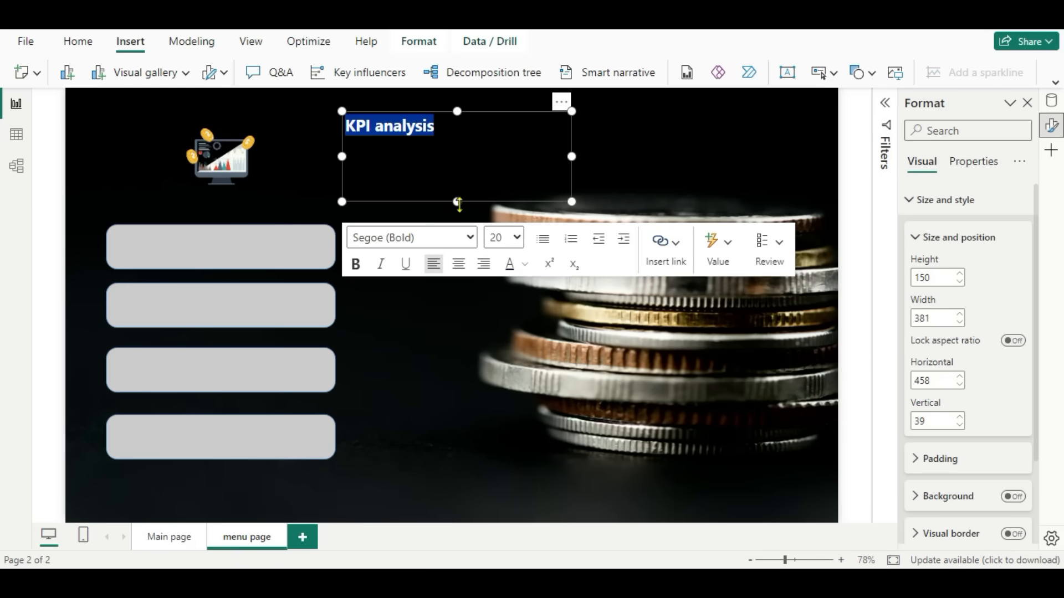
# Shrink the "KPI analysis" text box to about 63 high and place it over the first grey rectangle.
pyautogui.moveTo(459, 200); pyautogui.dragTo(444, 148)
pyautogui.moveTo(560, 104); pyautogui.dragTo(370, 215)
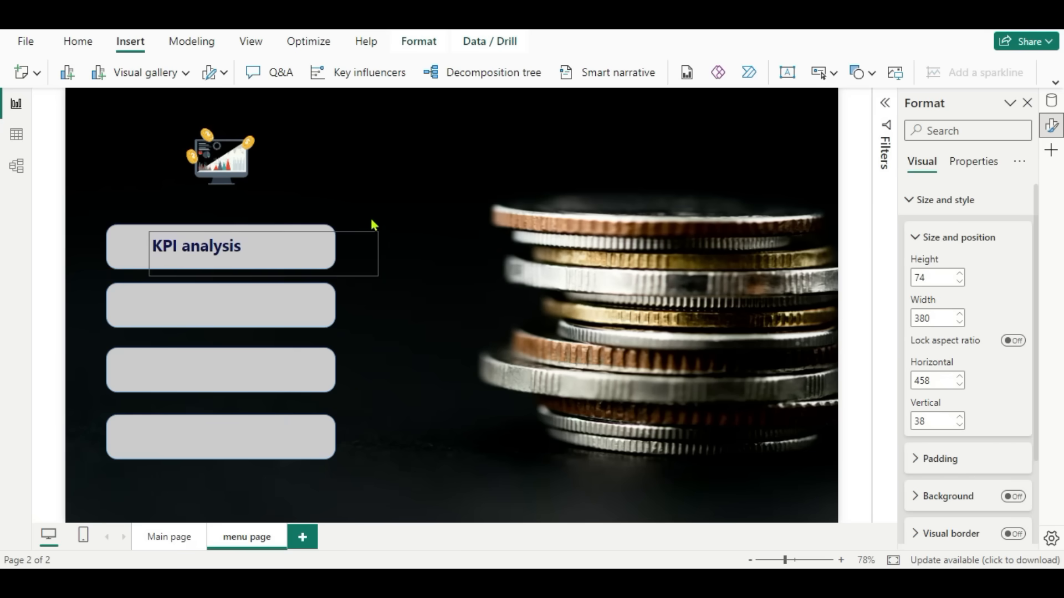
pyautogui.moveTo(265, 275); pyautogui.dragTo(147, 257)
pyautogui.click(146, 256)
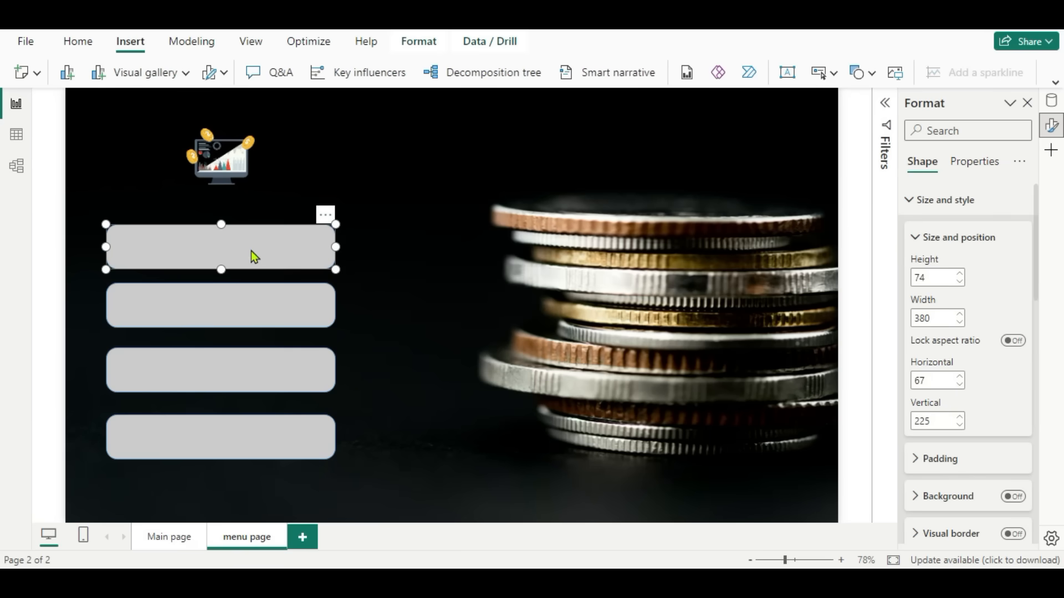
pyautogui.click(394, 263)
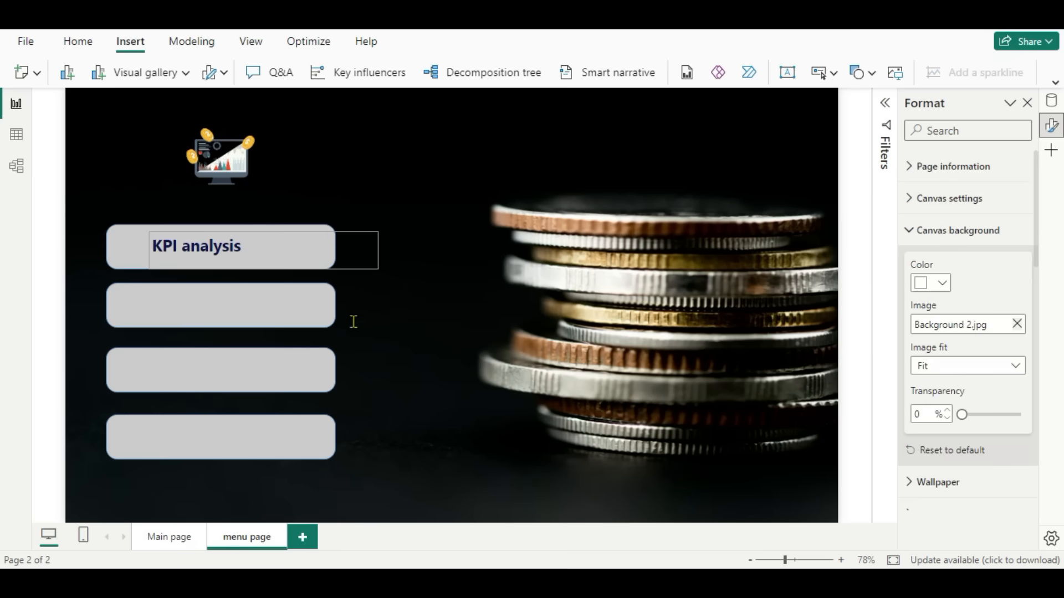
# Set the "KPI analysis" text to size 24 and narrow its text box to about 258.
pyautogui.click(242, 249)
pyautogui.moveTo(242, 249); pyautogui.dragTo(154, 250)
pyautogui.click(567, 246)
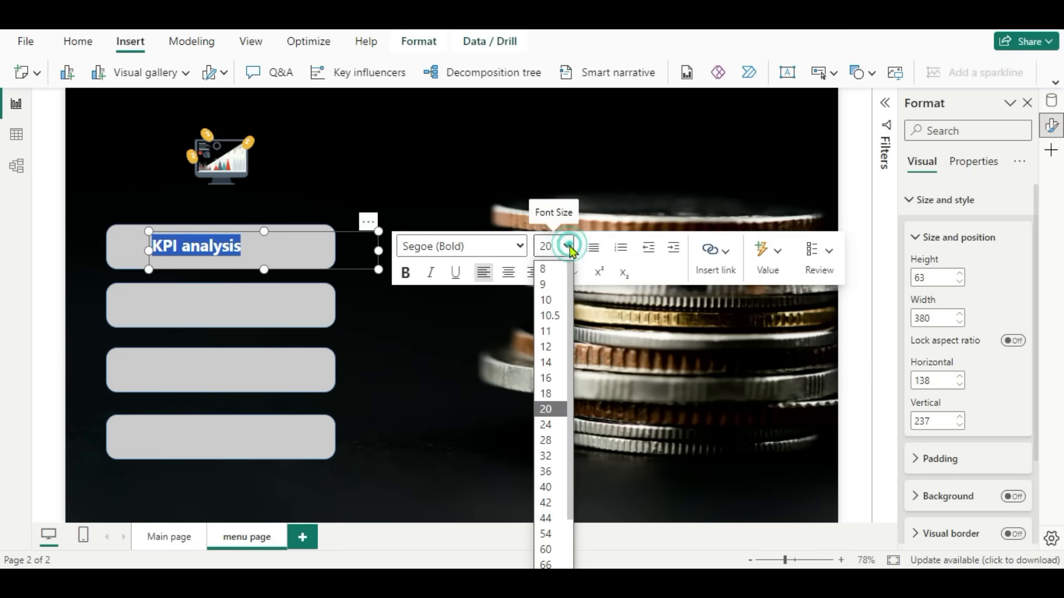
pyautogui.click(547, 425)
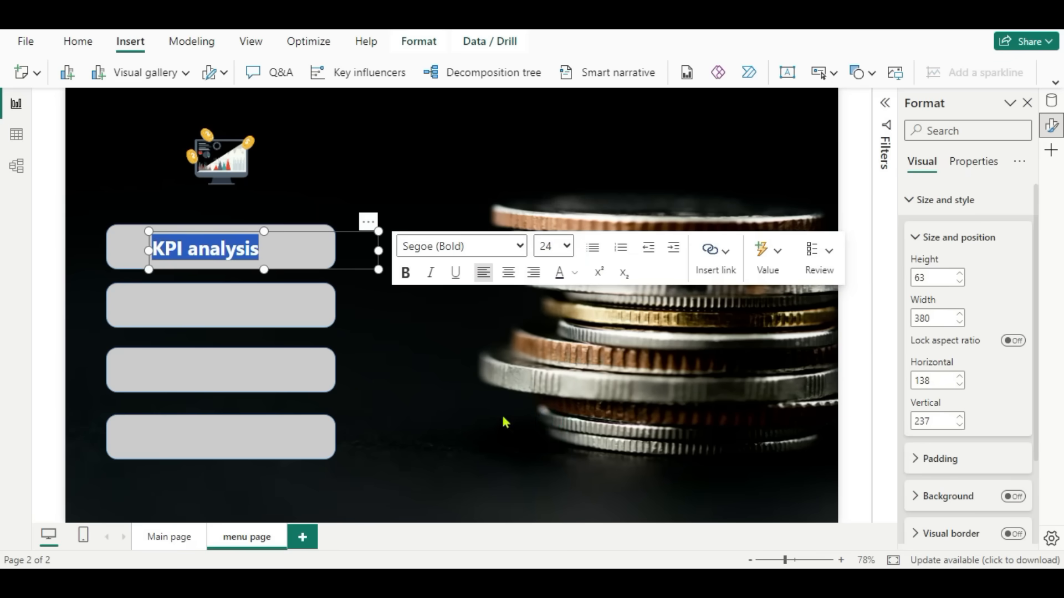
pyautogui.click(265, 273)
pyautogui.moveTo(379, 254); pyautogui.dragTo(305, 252)
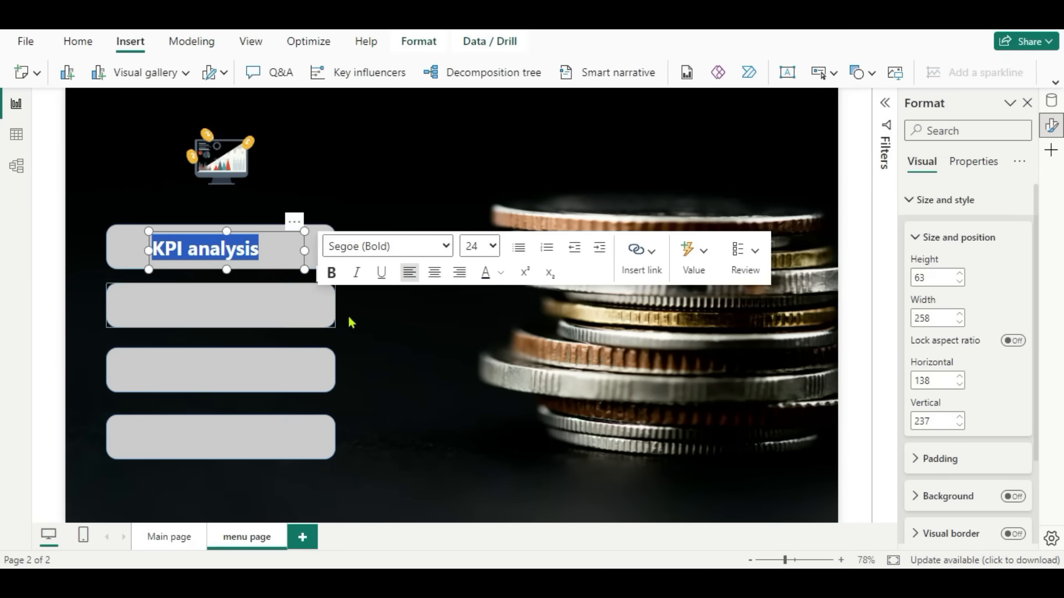
pyautogui.click(401, 321)
# Duplicate the "KPI analysis" text box three times and place one copy over each of the other grey rectangles.
pyautogui.click(292, 252)
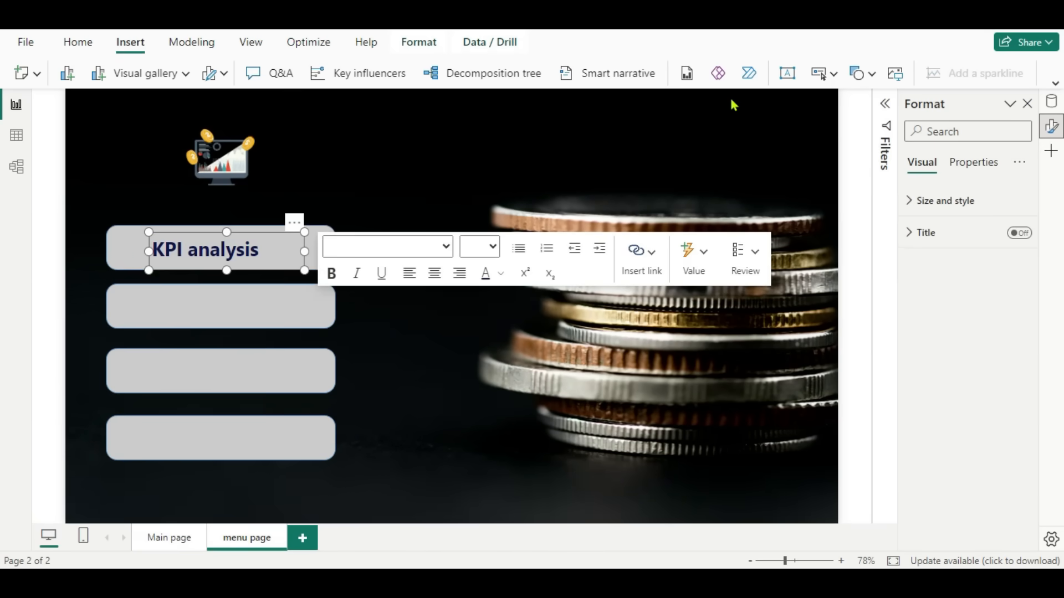
pyautogui.hotkey('ctrl', 'v')
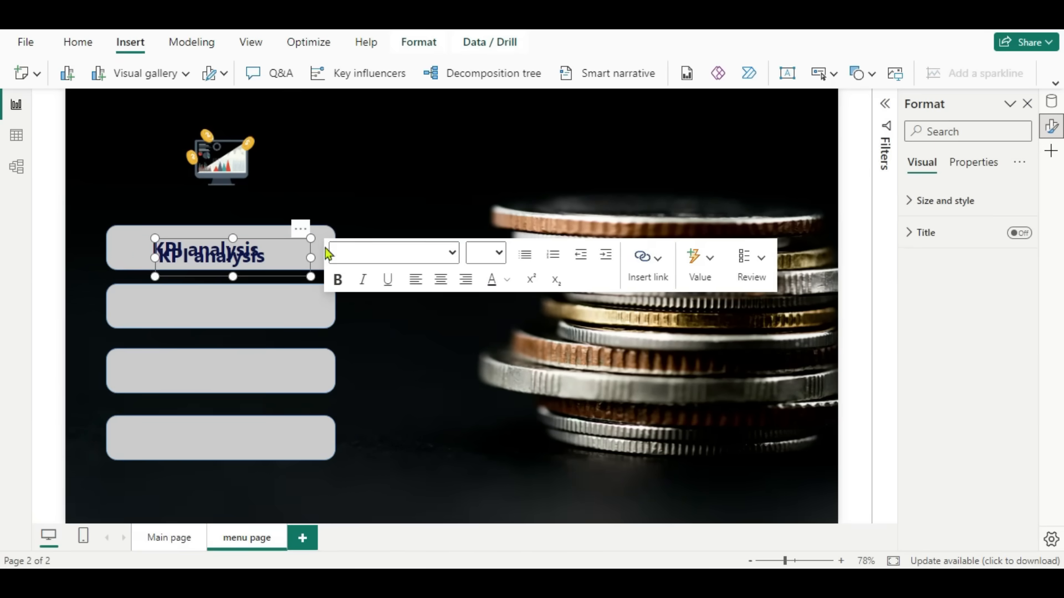
pyautogui.moveTo(299, 230); pyautogui.dragTo(287, 285)
pyautogui.hotkey('ctrl', 'z')
pyautogui.moveTo(299, 240); pyautogui.dragTo(292, 351)
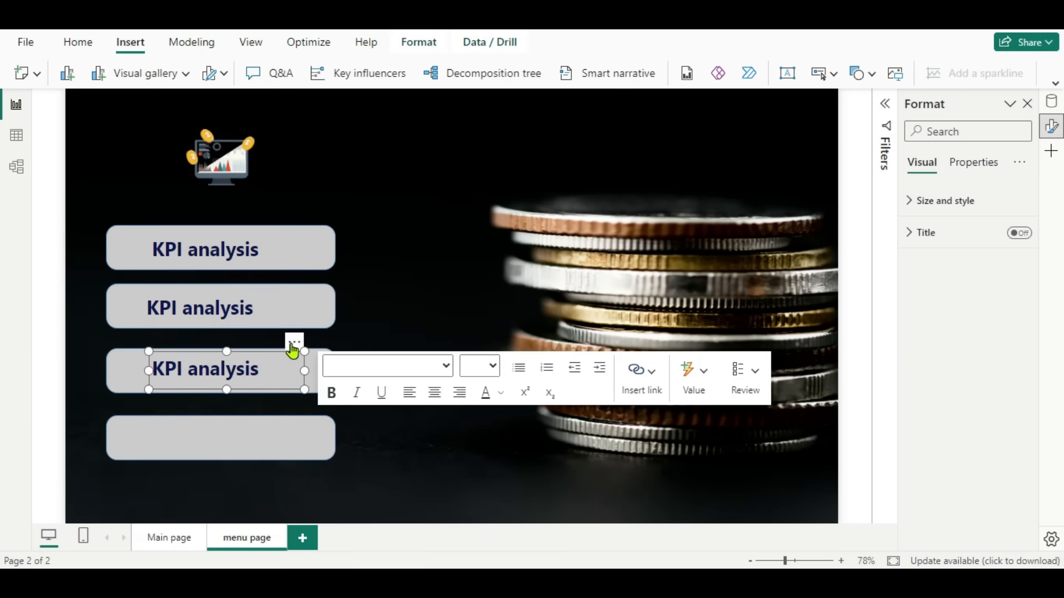
pyautogui.hotkey('ctrl', 'z')
pyautogui.moveTo(302, 235); pyautogui.dragTo(298, 414)
# Change the second rectangle's label to "Customer analysis I" and widen its text box to the rectangle's right edge.
pyautogui.click(267, 314)
pyautogui.moveTo(267, 315); pyautogui.dragTo(155, 301)
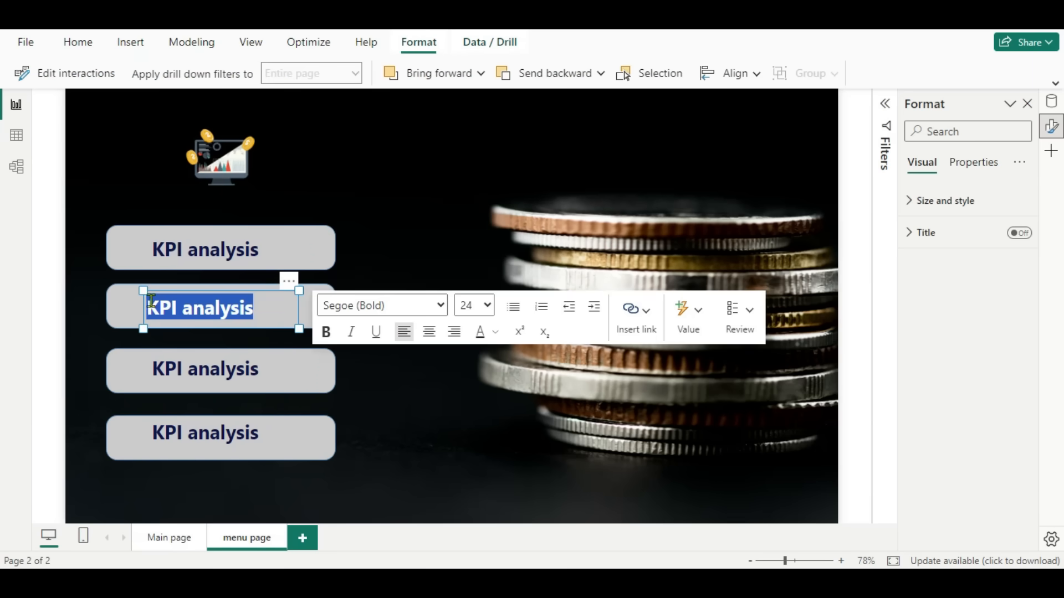
pyautogui.write('C')
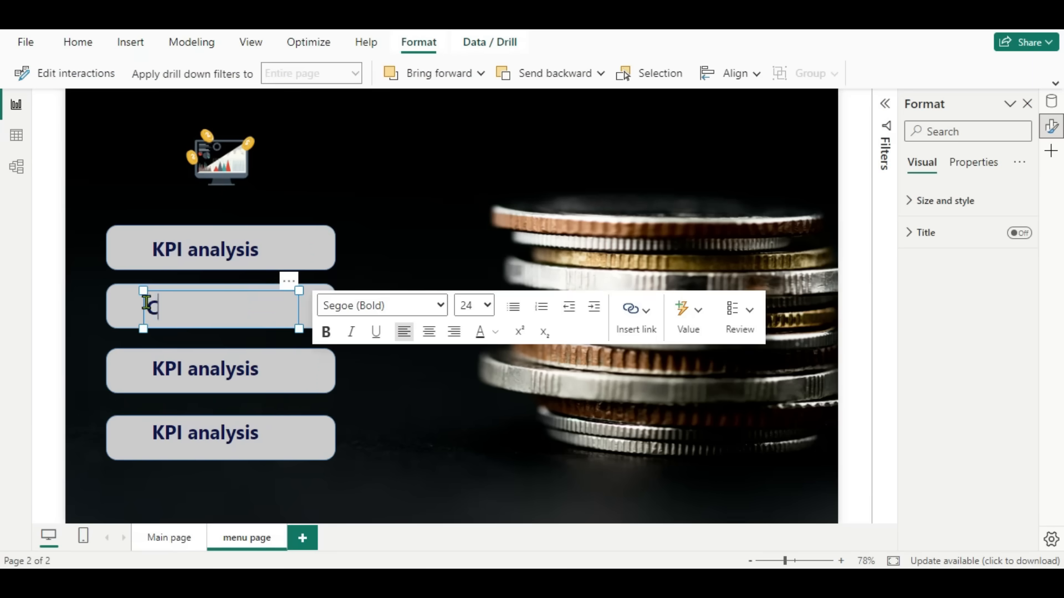
pyautogui.write('ustomer ')
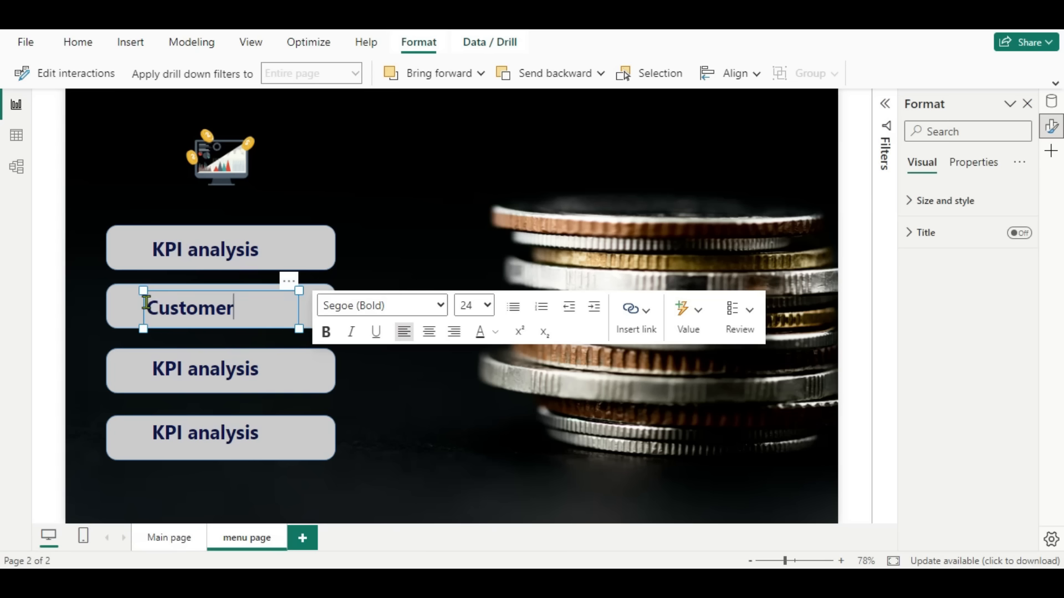
pyautogui.write('analys')
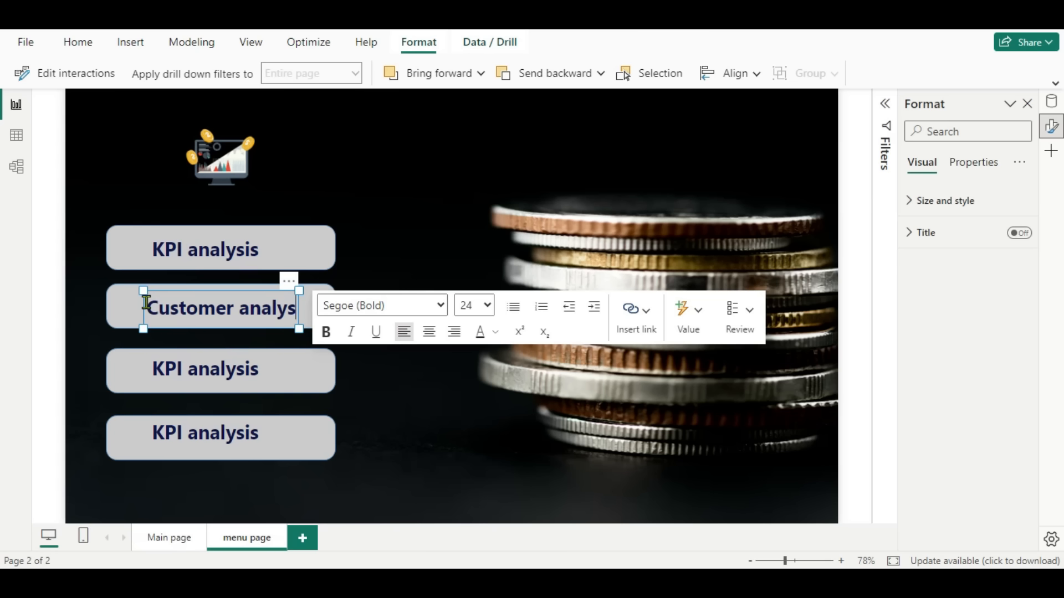
pyautogui.write('is')
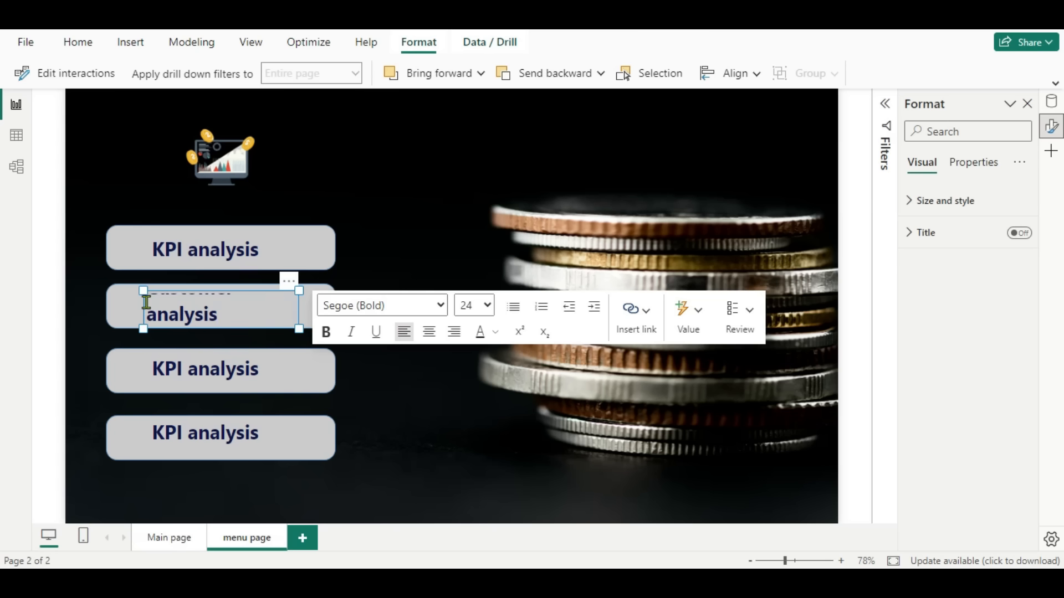
pyautogui.write(' I')
pyautogui.click(261, 368)
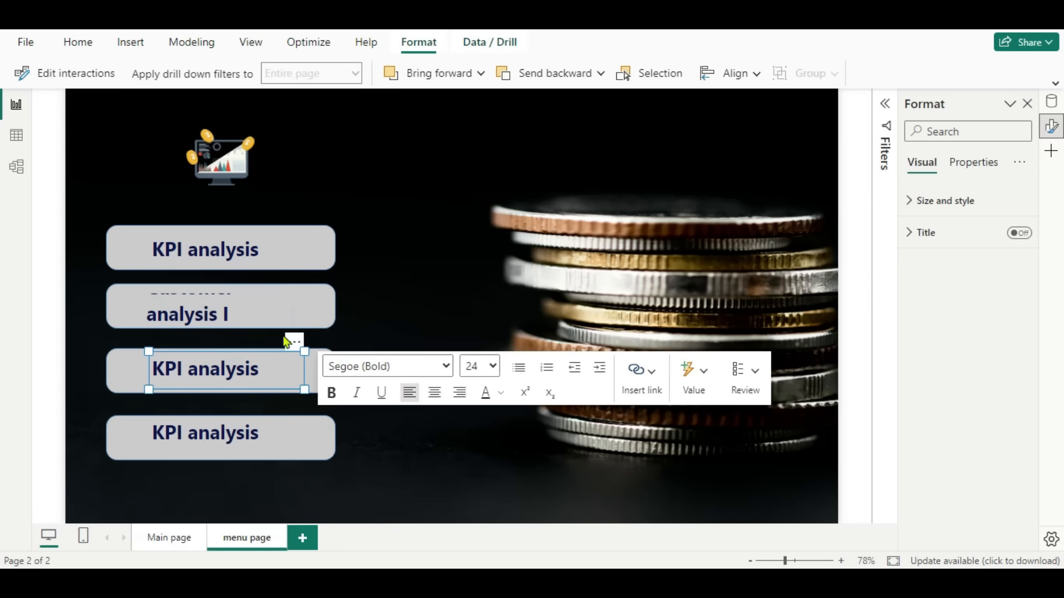
pyautogui.moveTo(298, 312); pyautogui.dragTo(342, 296)
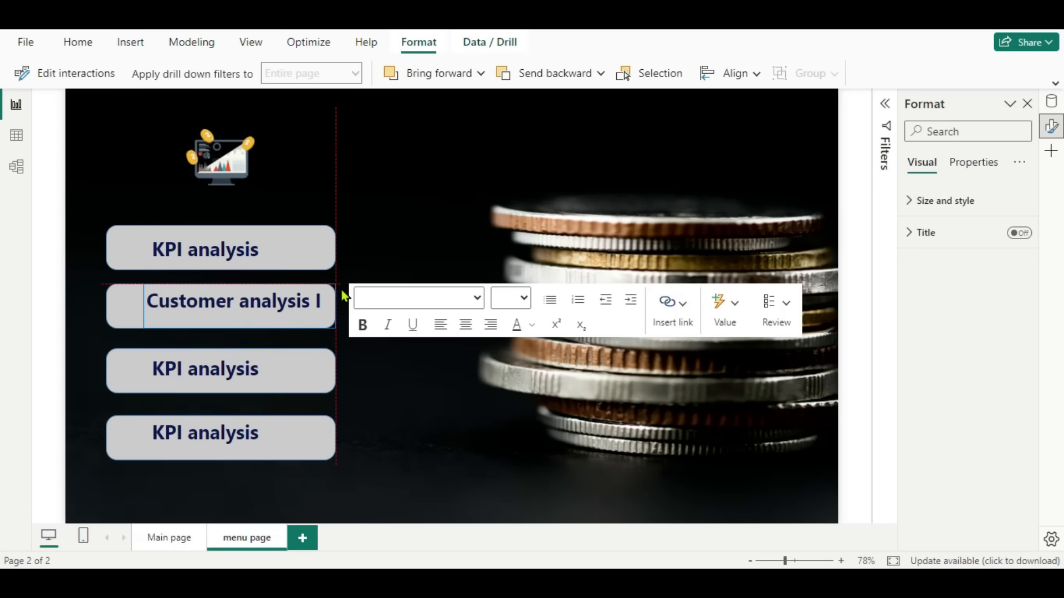
# Replace the text on the third grey rectangle with "Customer analysis II".
pyautogui.click(268, 376)
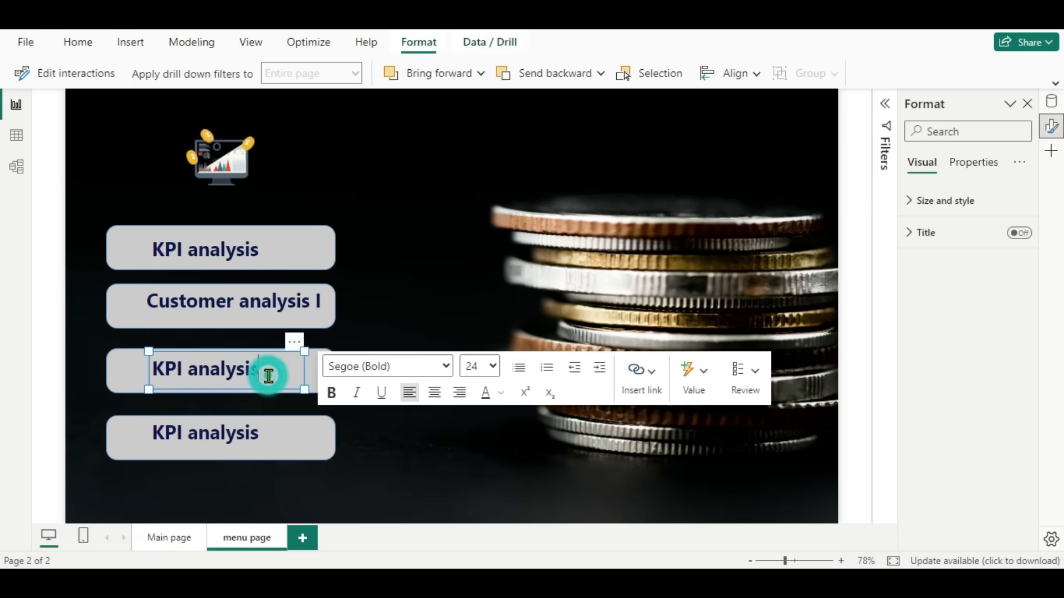
pyautogui.moveTo(266, 372); pyautogui.dragTo(157, 368)
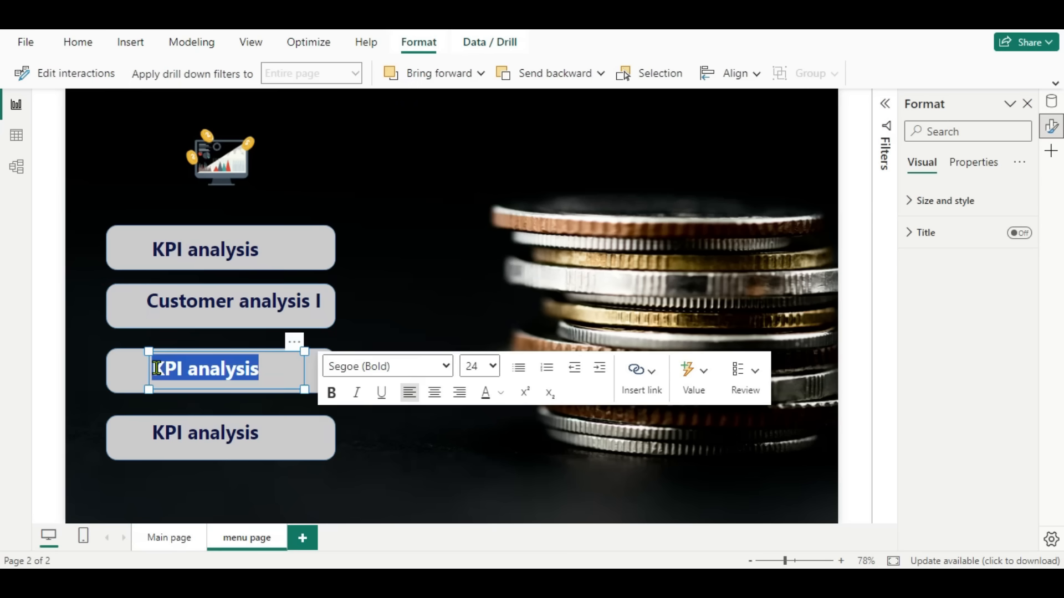
pyautogui.write('Cust')
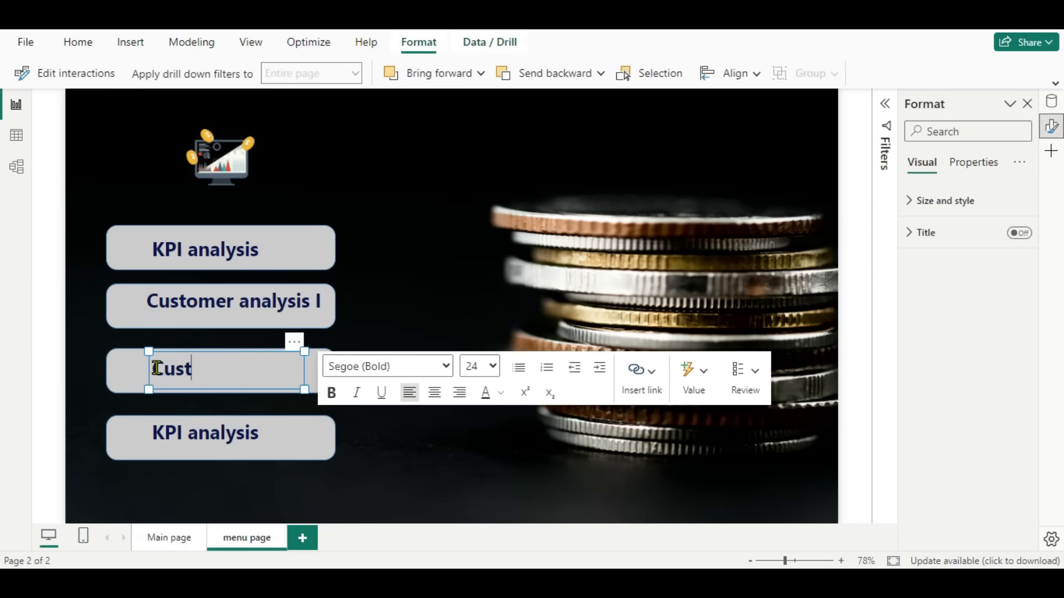
pyautogui.write('omer ana')
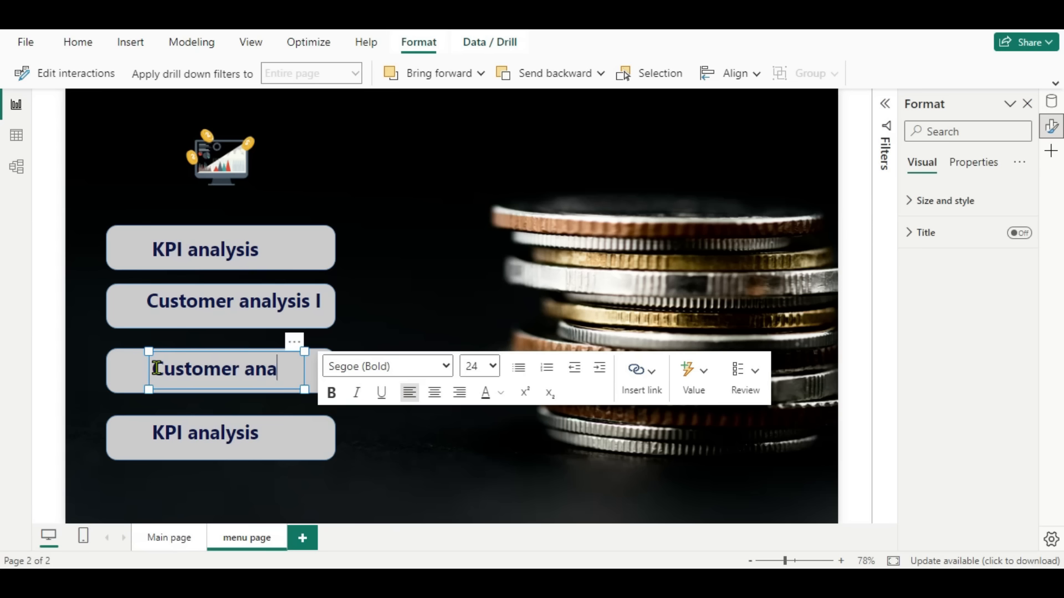
pyautogui.write('lysis')
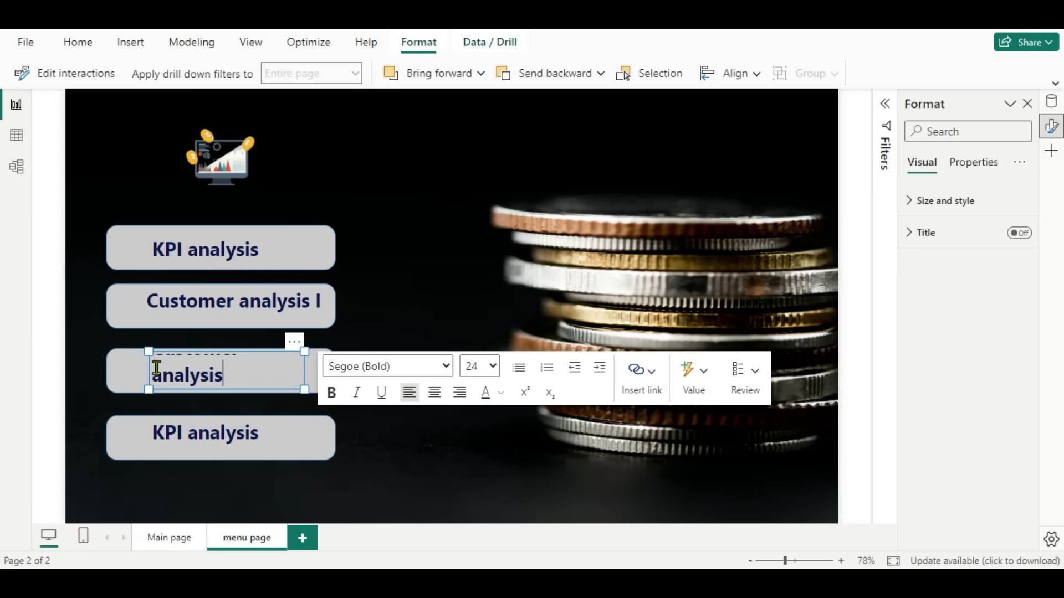
pyautogui.write(' II')
pyautogui.click(278, 441)
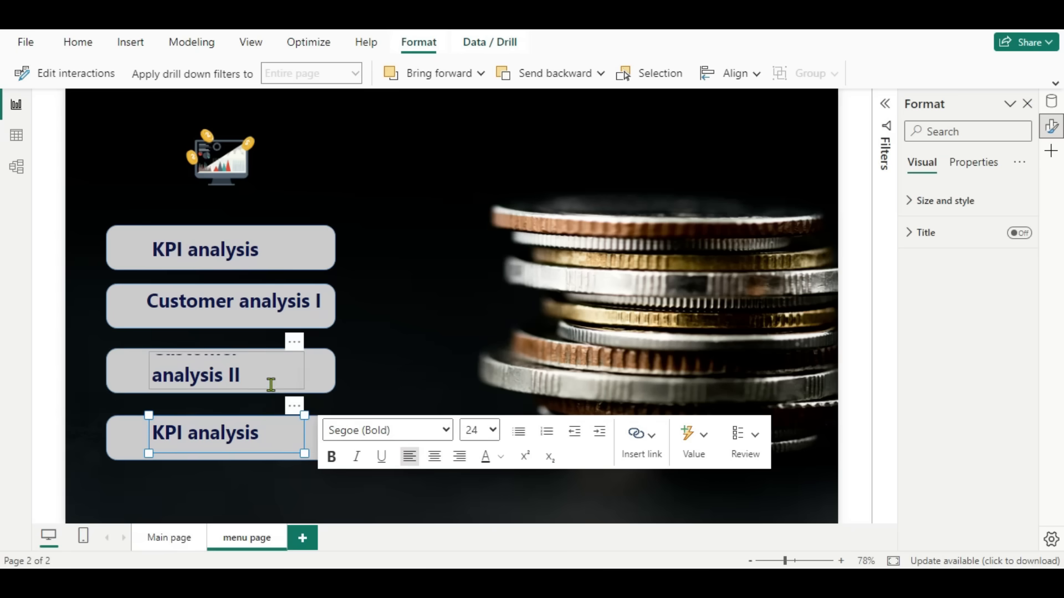
# Widen the "Customer analysis II" text box on both sides so the label fits on one line.
pyautogui.click(252, 383)
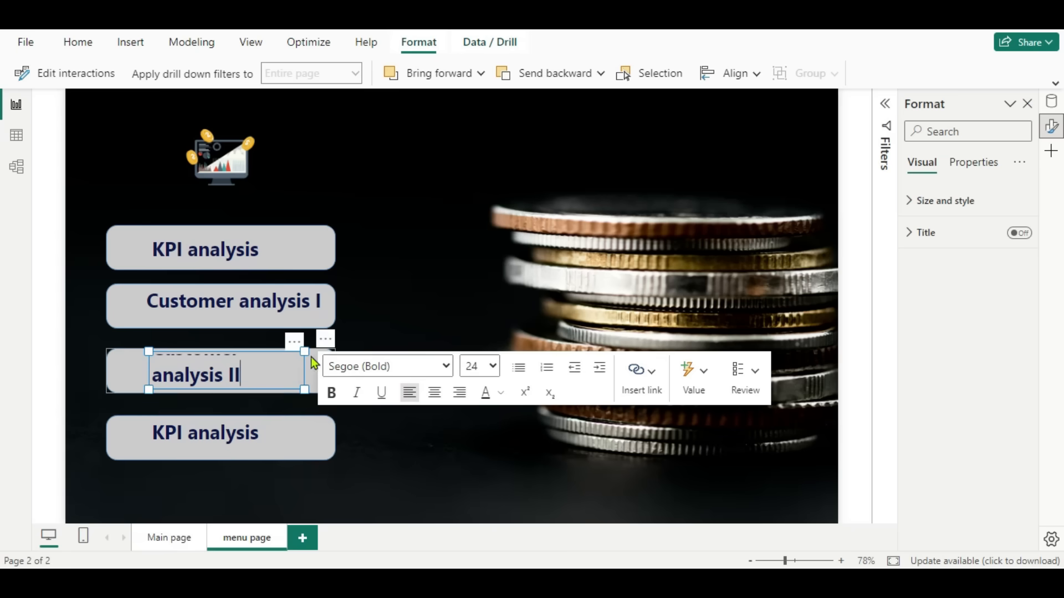
pyautogui.moveTo(306, 355); pyautogui.dragTo(344, 363)
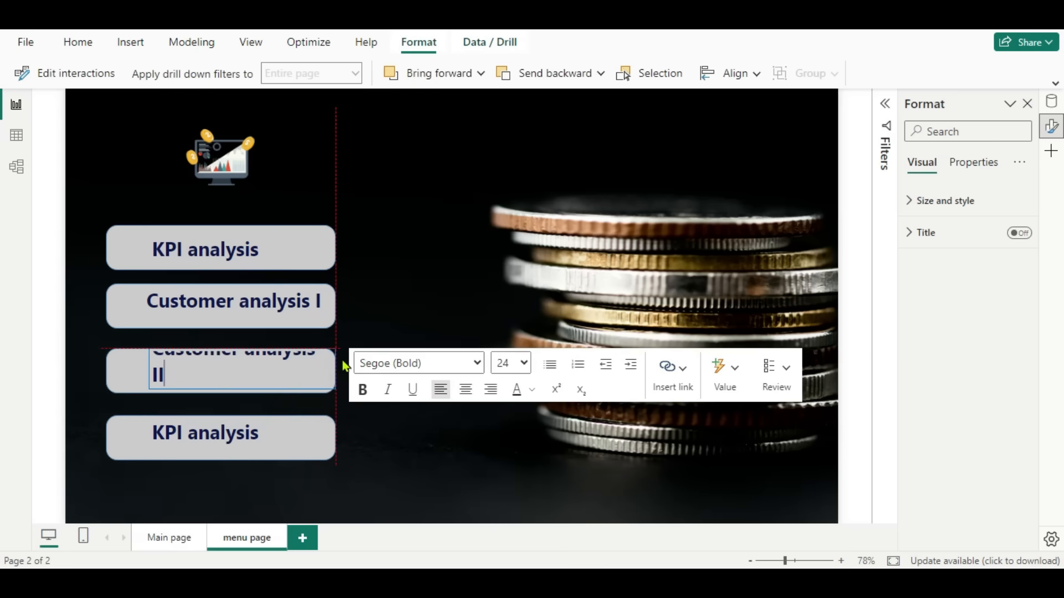
pyautogui.moveTo(147, 344); pyautogui.dragTo(119, 361)
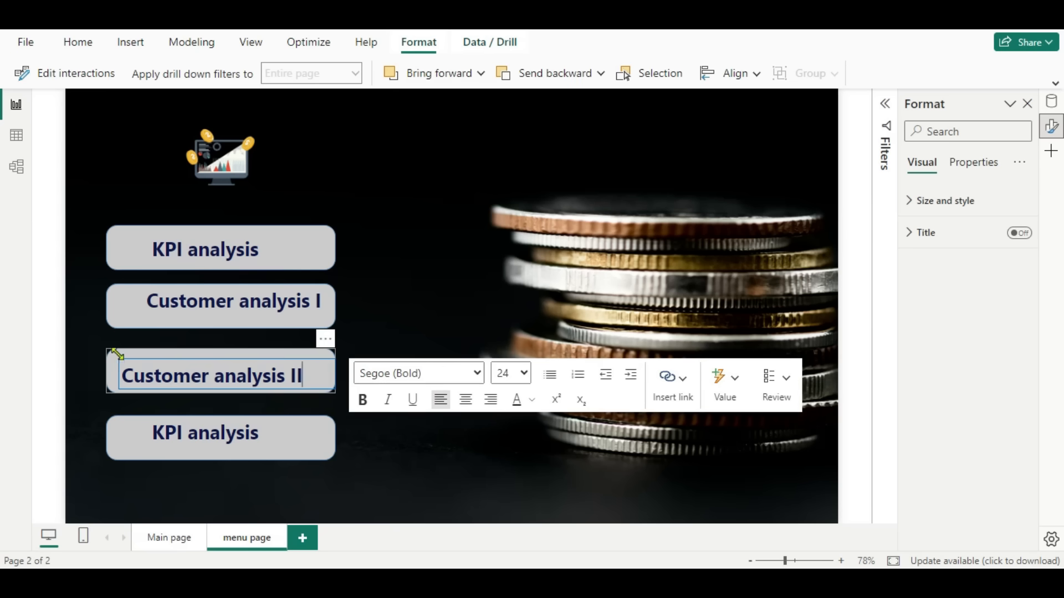
# Replace the text on the fourth grey rectangle with "Trend analysis".
pyautogui.click(270, 433)
pyautogui.moveTo(270, 432); pyautogui.dragTo(154, 431)
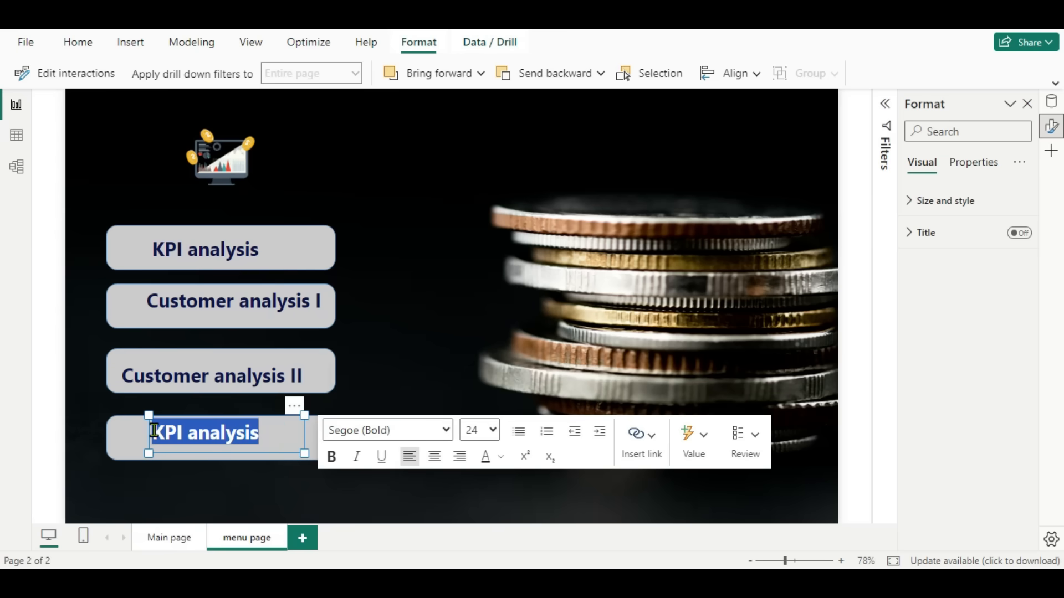
pyautogui.write('Tr')
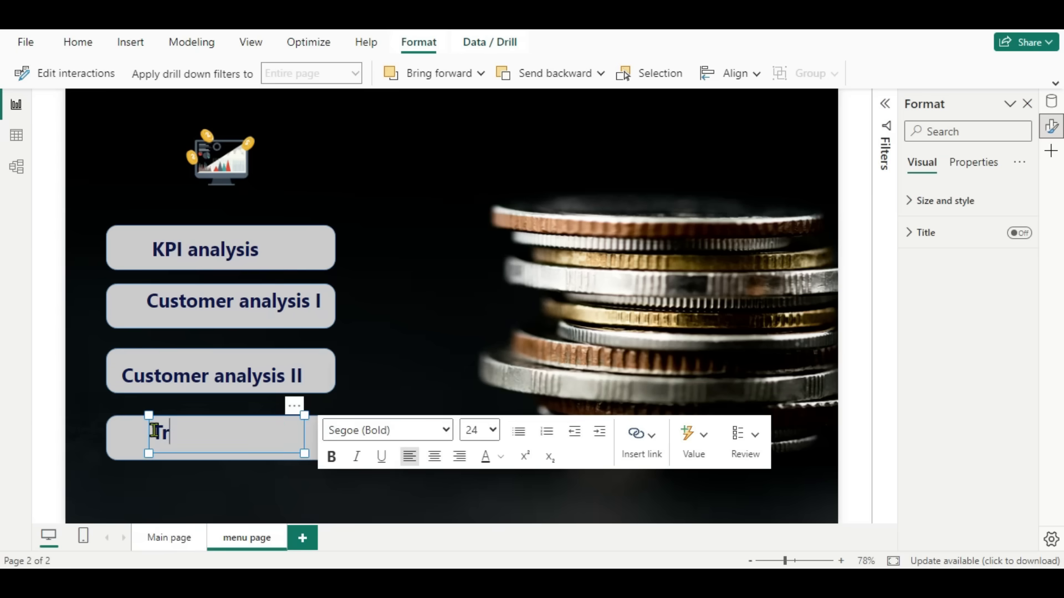
pyautogui.write('end analysis')
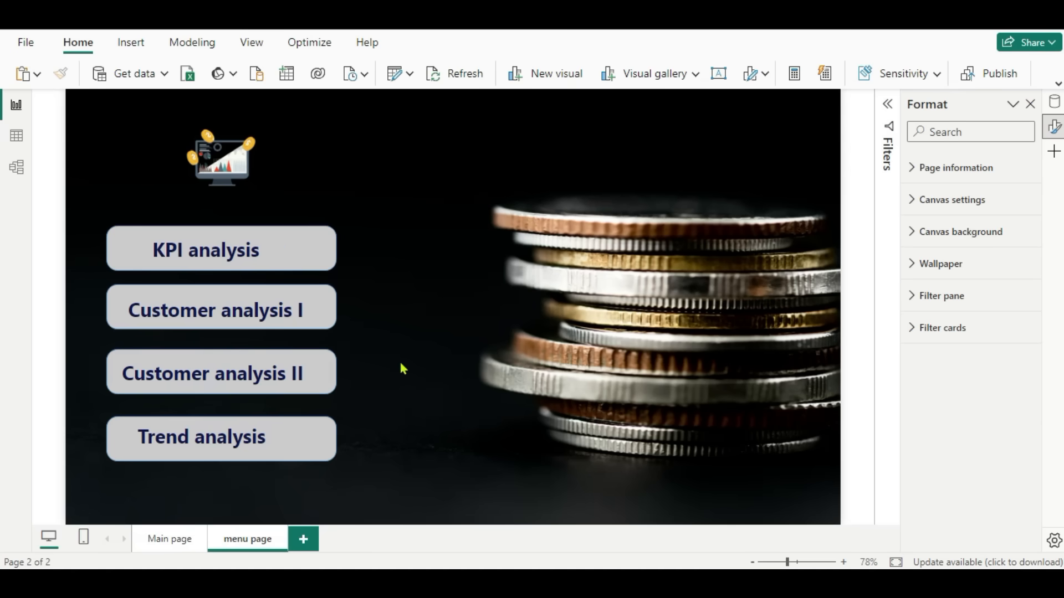
# Select all four grey rounded rectangles and distribute them vertically.
pyautogui.click(335, 267)
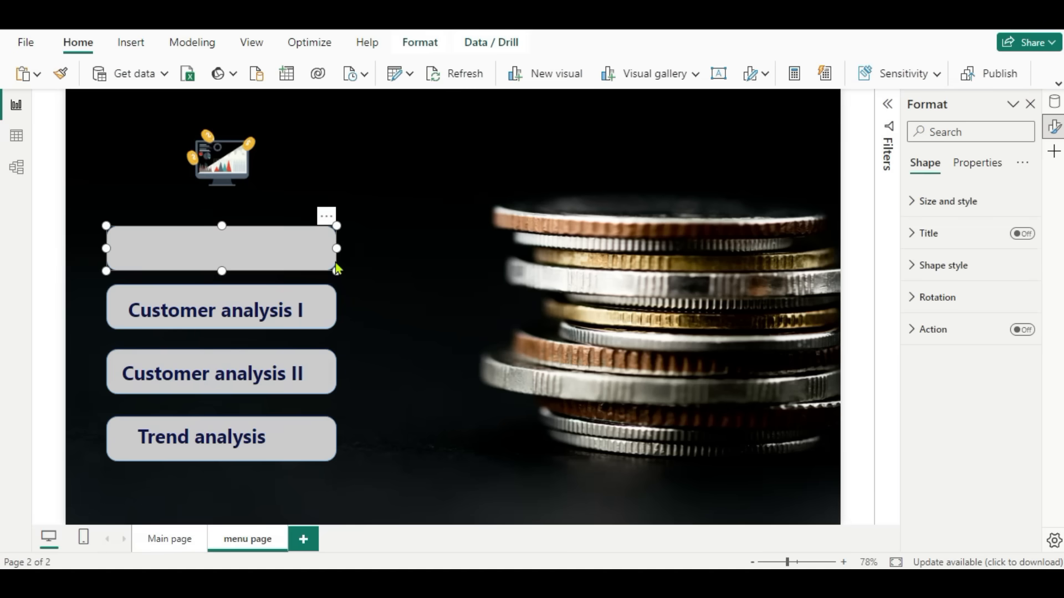
pyautogui.keyDown('ctrl'); pyautogui.click(335, 316); pyautogui.keyUp('ctrl')
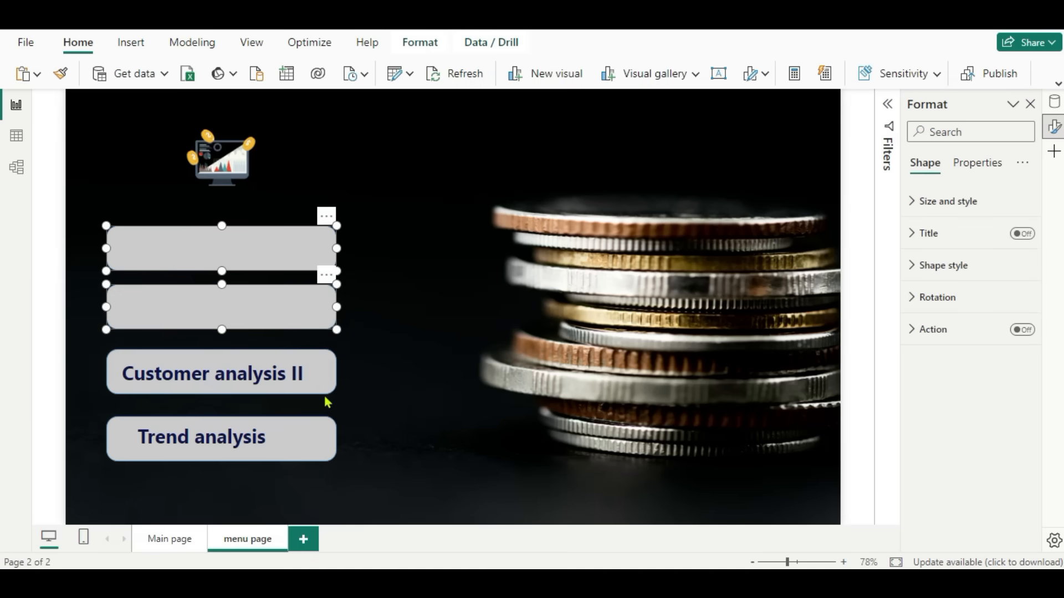
pyautogui.keyDown('ctrl'); pyautogui.click(321, 387); pyautogui.keyUp('ctrl')
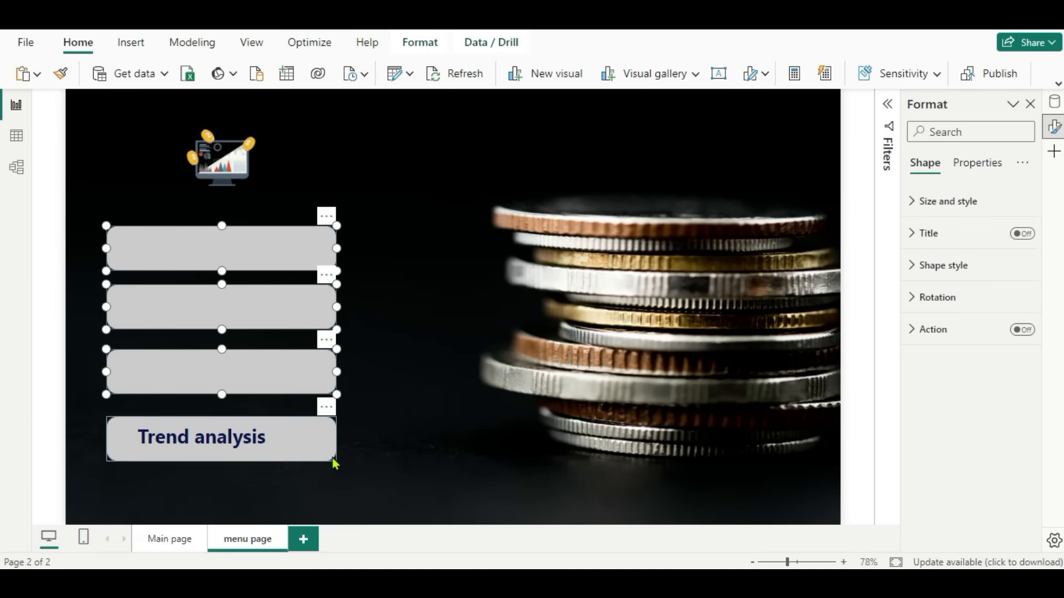
pyautogui.keyDown('ctrl'); pyautogui.click(334, 461); pyautogui.keyUp('ctrl')
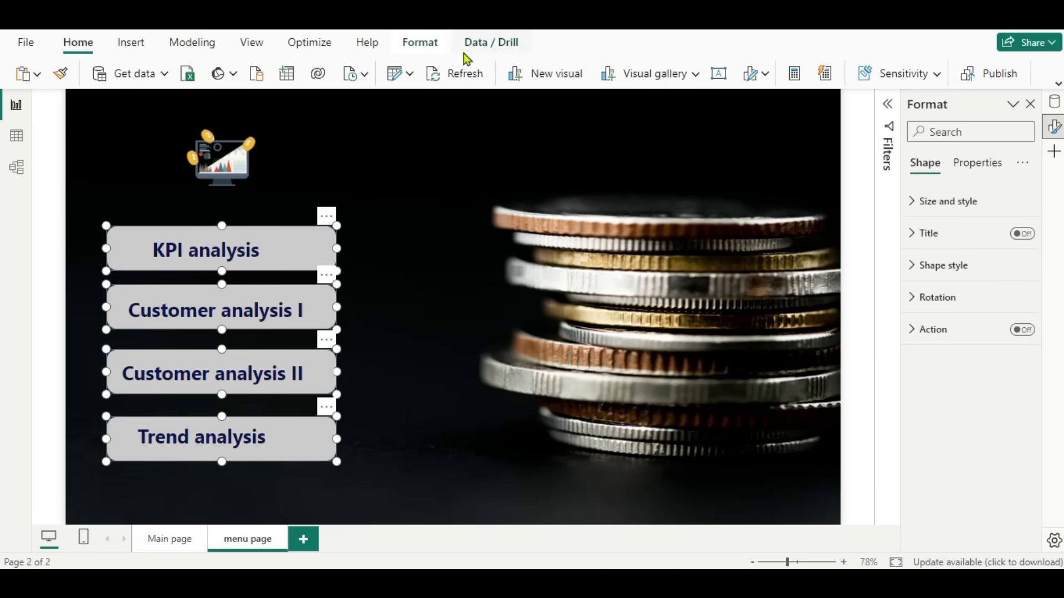
pyautogui.click(424, 42)
pyautogui.click(752, 76)
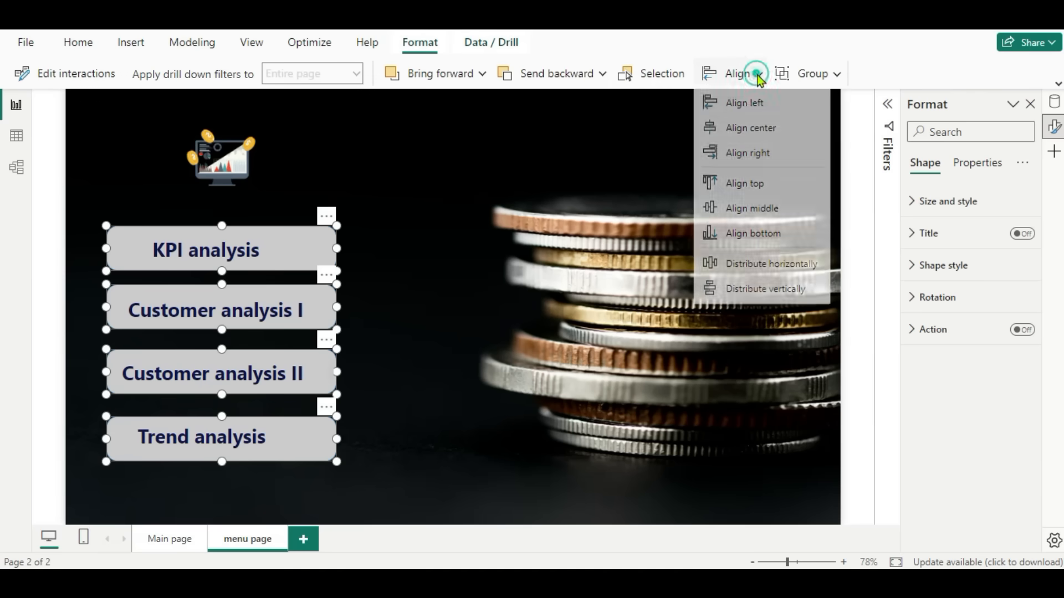
pyautogui.click(747, 294)
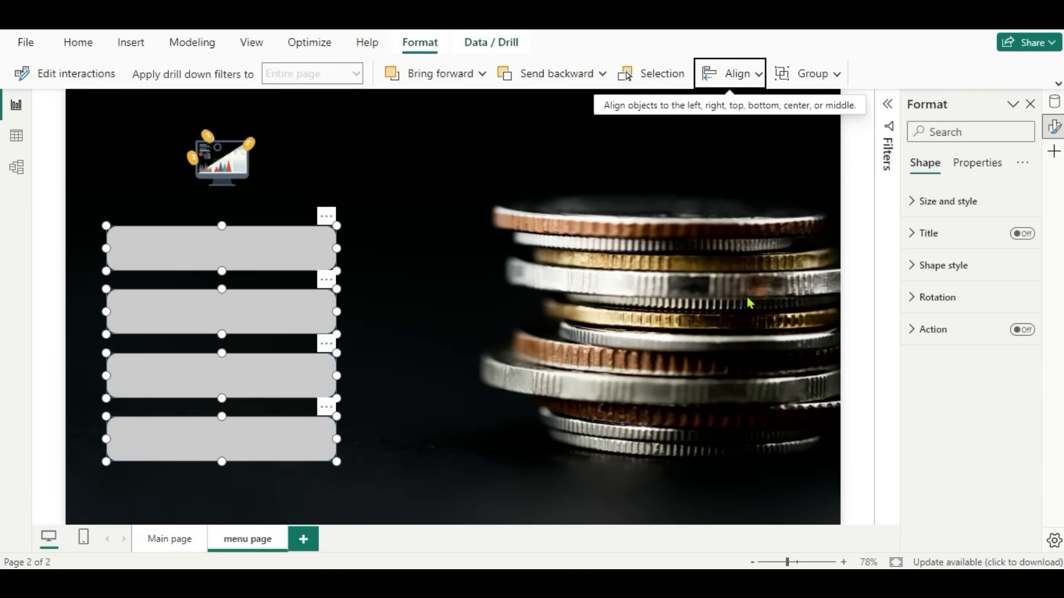
pyautogui.click(467, 196)
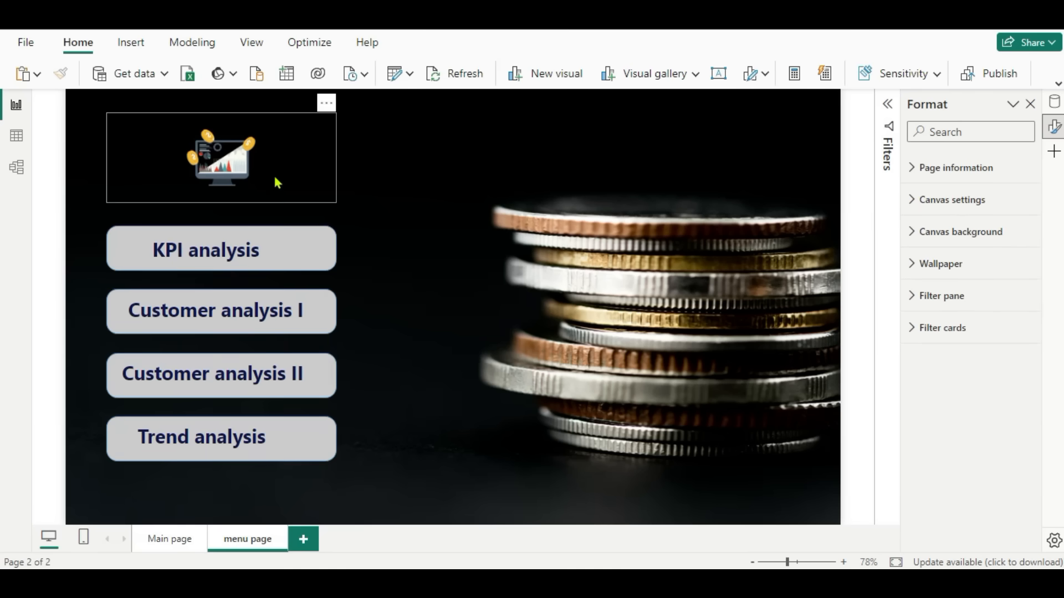
# Move the monitor-and-coins icon image slightly down, closer to the "KPI analysis" button.
pyautogui.click(297, 173)
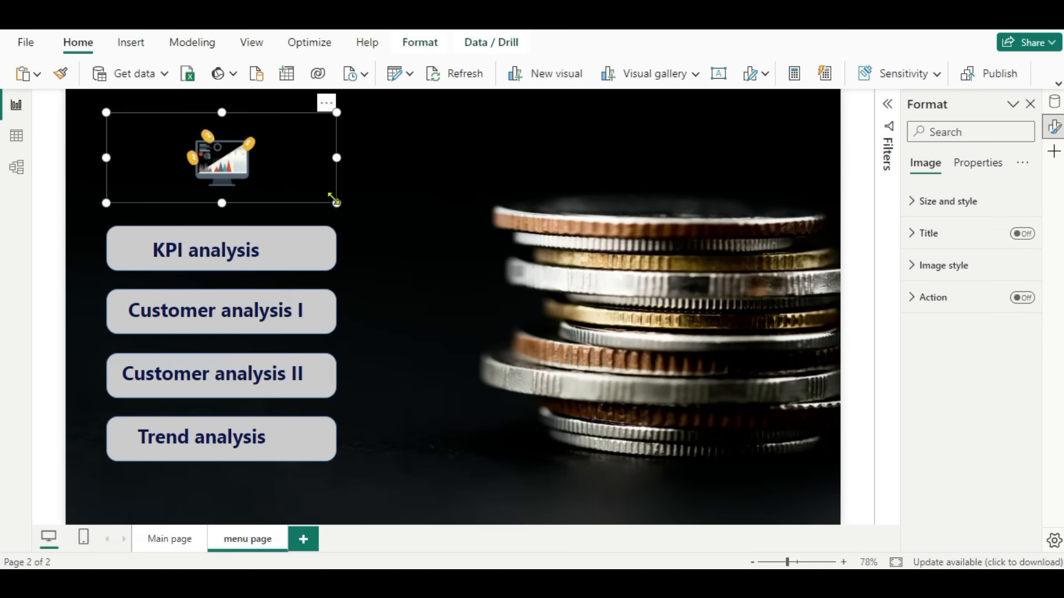
pyautogui.moveTo(331, 202); pyautogui.dragTo(331, 212)
pyautogui.click(396, 209)
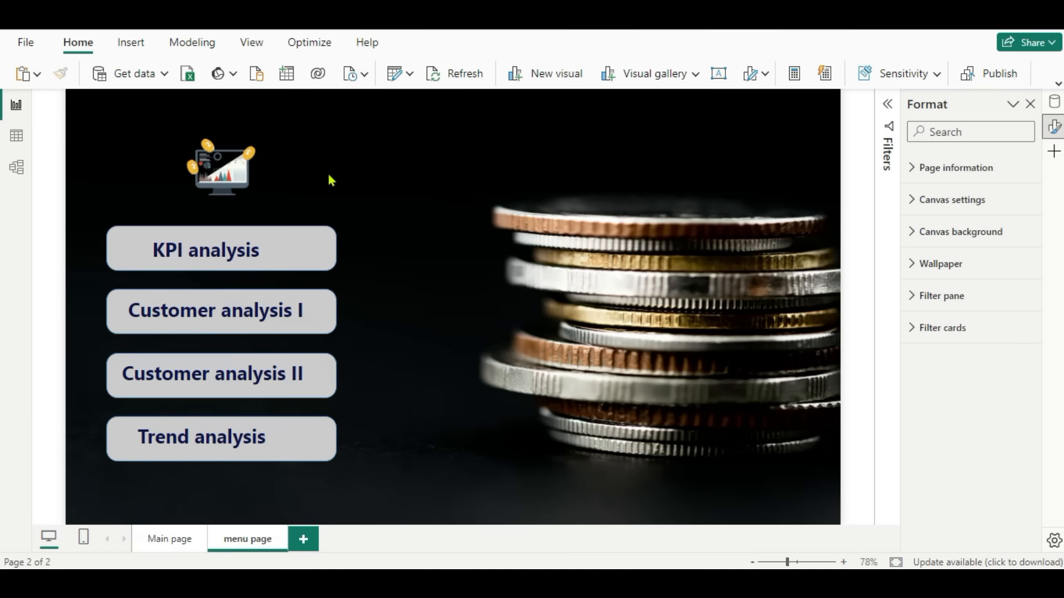
# Give the monitor-and-coins icon a page navigation action to Main page, follow the link to test it, and return to the menu page.
pyautogui.click(308, 174)
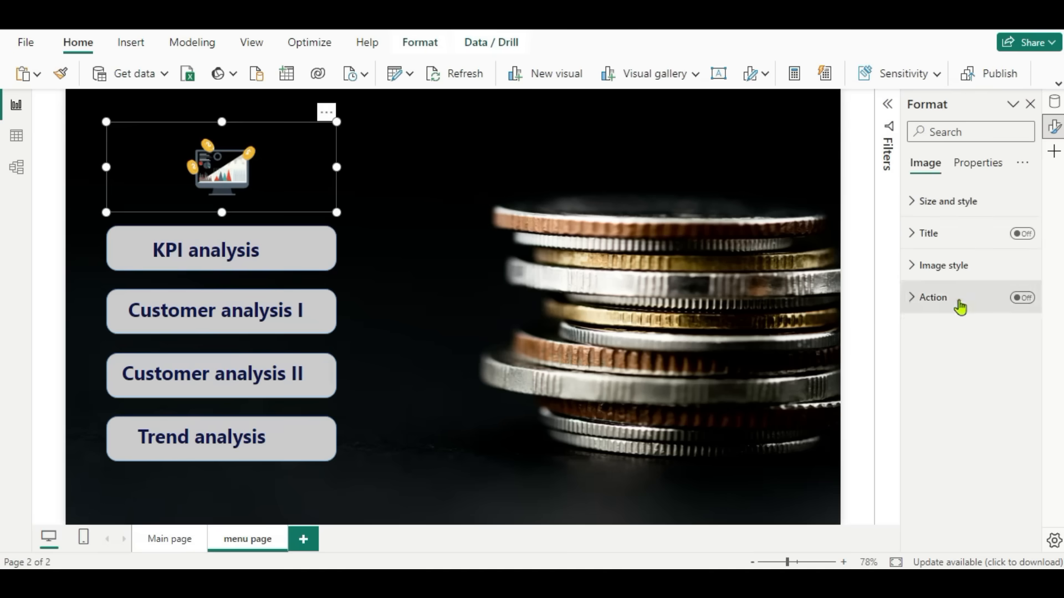
pyautogui.click(1021, 300)
pyautogui.click(915, 298)
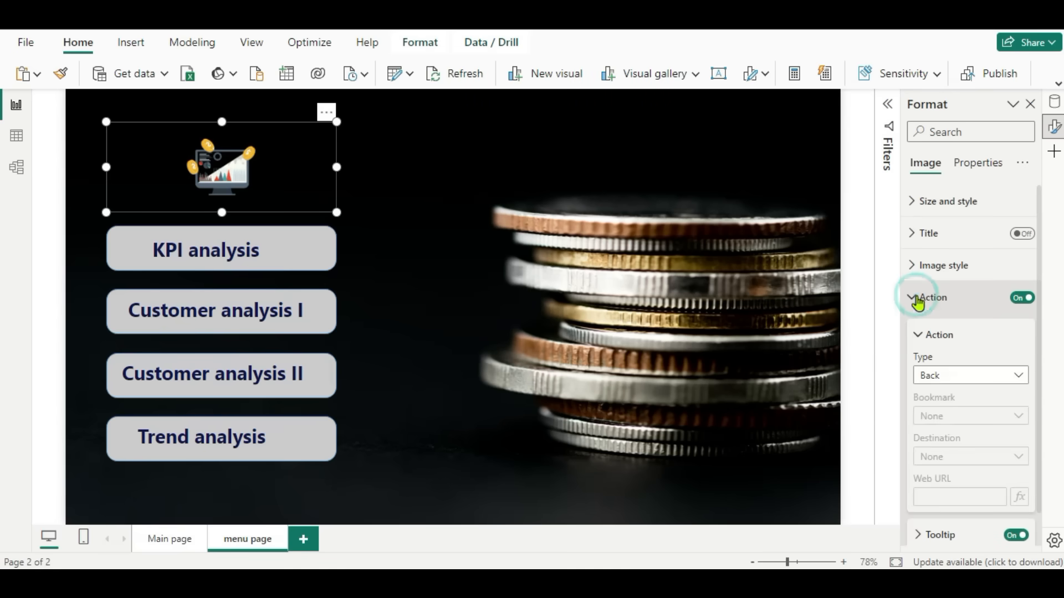
pyautogui.click(1016, 378)
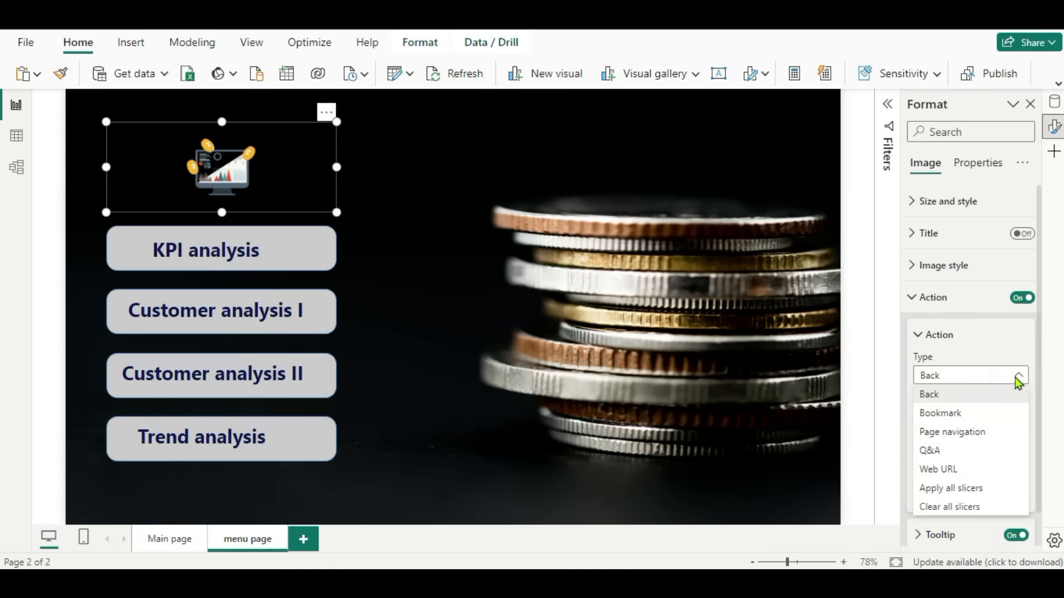
pyautogui.click(976, 433)
pyautogui.click(1000, 458)
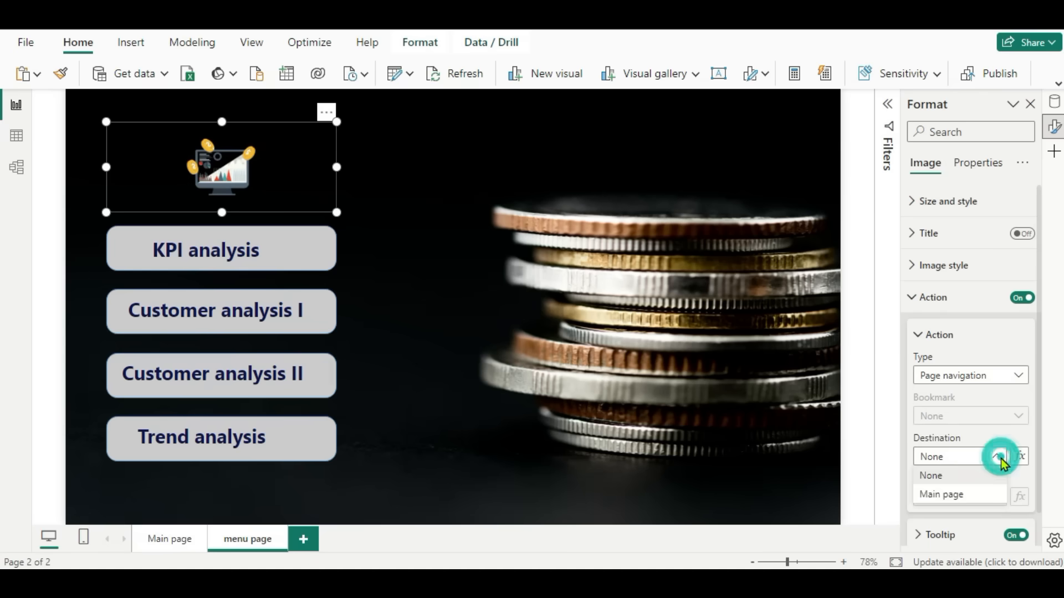
pyautogui.click(953, 495)
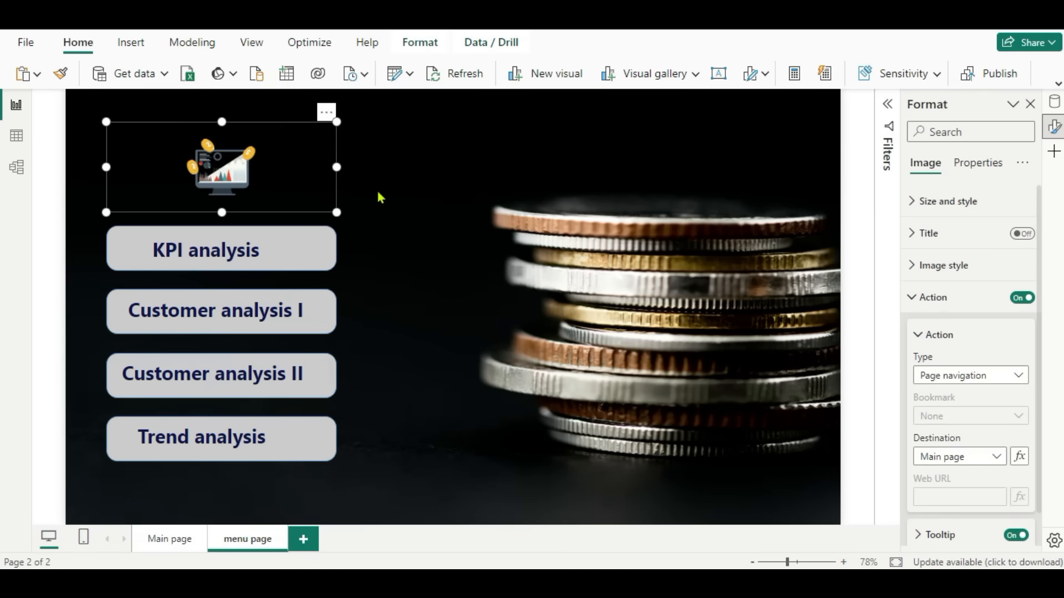
pyautogui.keyDown('ctrl'); pyautogui.click(242, 166); pyautogui.keyUp('ctrl')
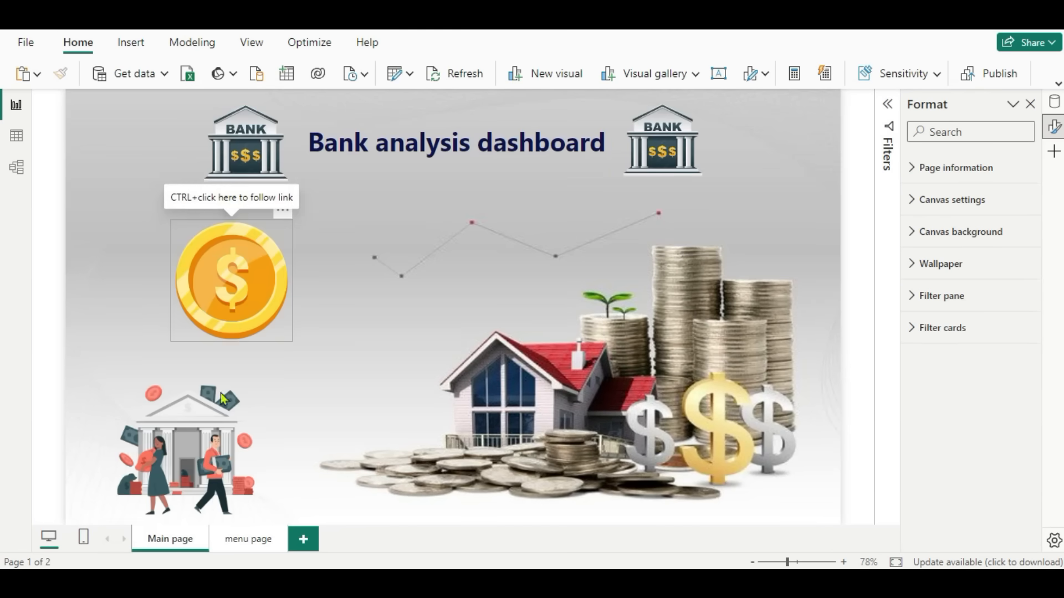
pyautogui.click(234, 539)
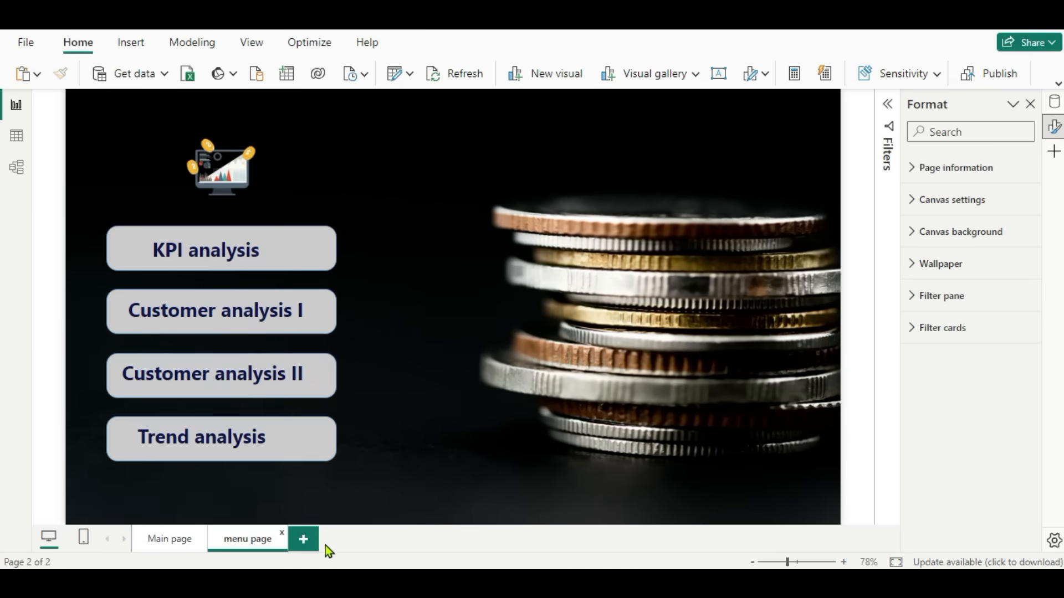
# Add two new report pages named "KPI" and "CAI" after the menu page.
pyautogui.click(305, 542)
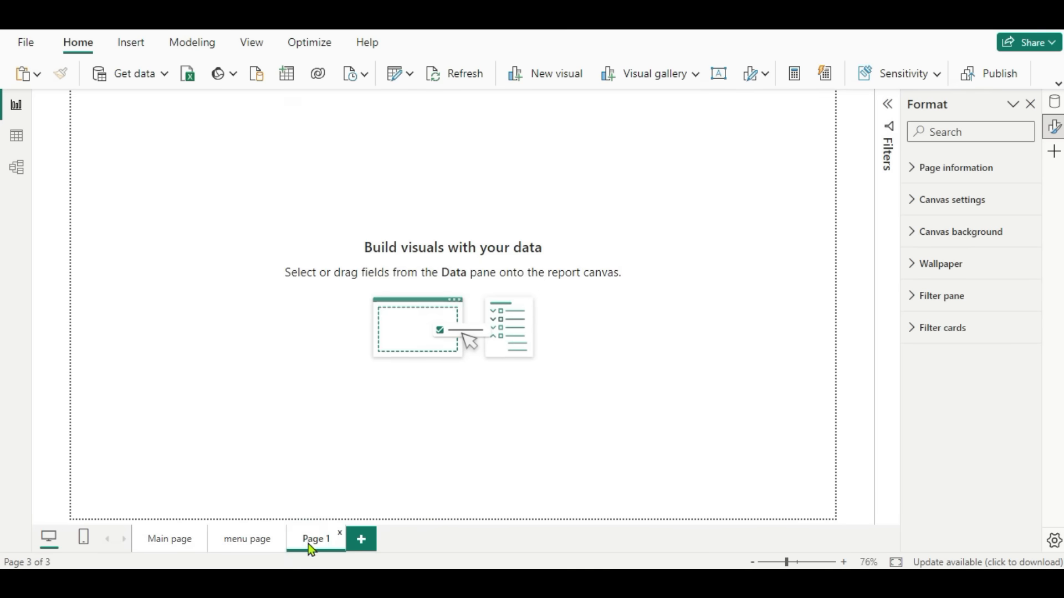
pyautogui.doubleClick(308, 543)
pyautogui.write('KPI')
pyautogui.click(363, 541)
pyautogui.doubleClick(364, 542)
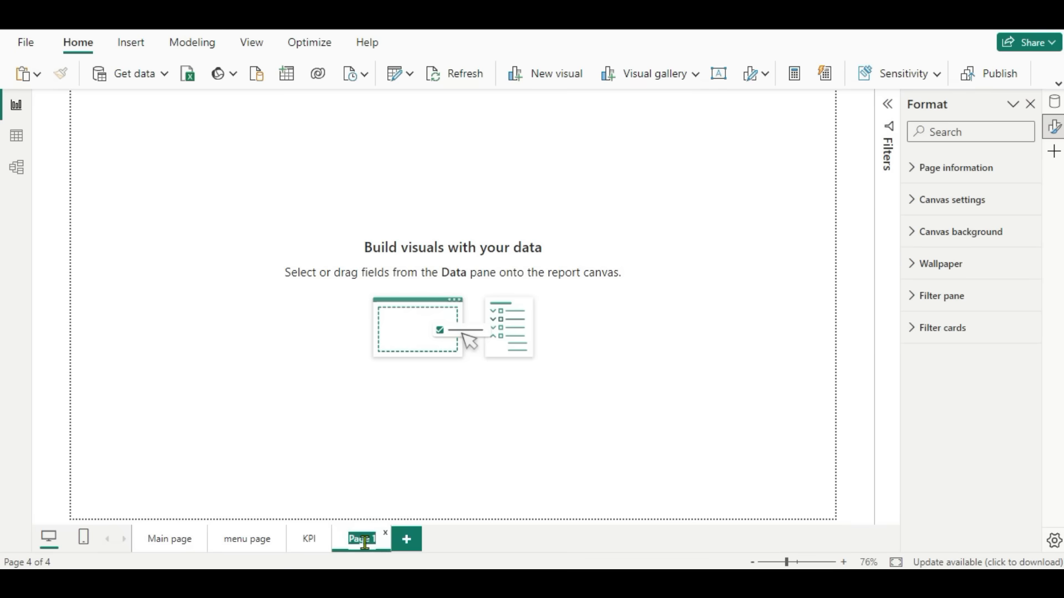
pyautogui.write('cAI')
# Add two more report pages named "CA II" and "Trend" after the CAI page.
pyautogui.click(408, 540)
pyautogui.doubleClick(413, 540)
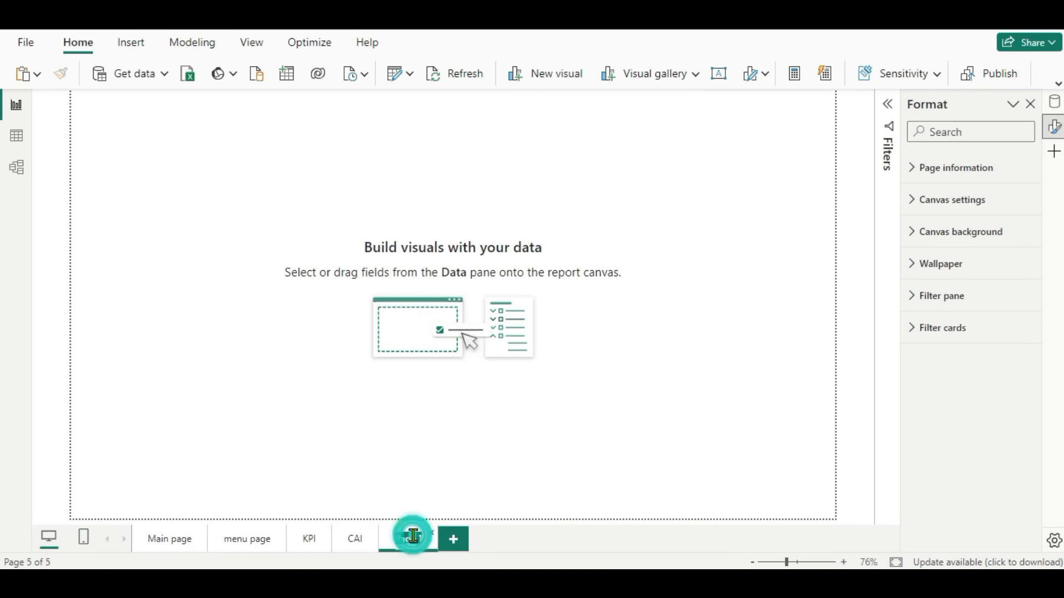
pyautogui.write('CA I')
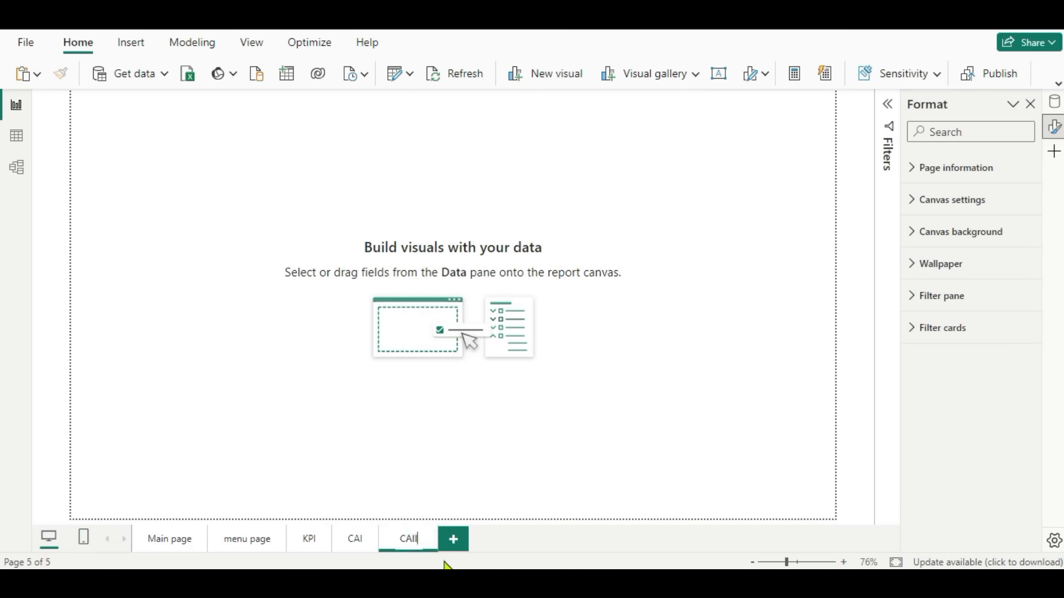
pyautogui.write('I')
pyautogui.click(412, 541)
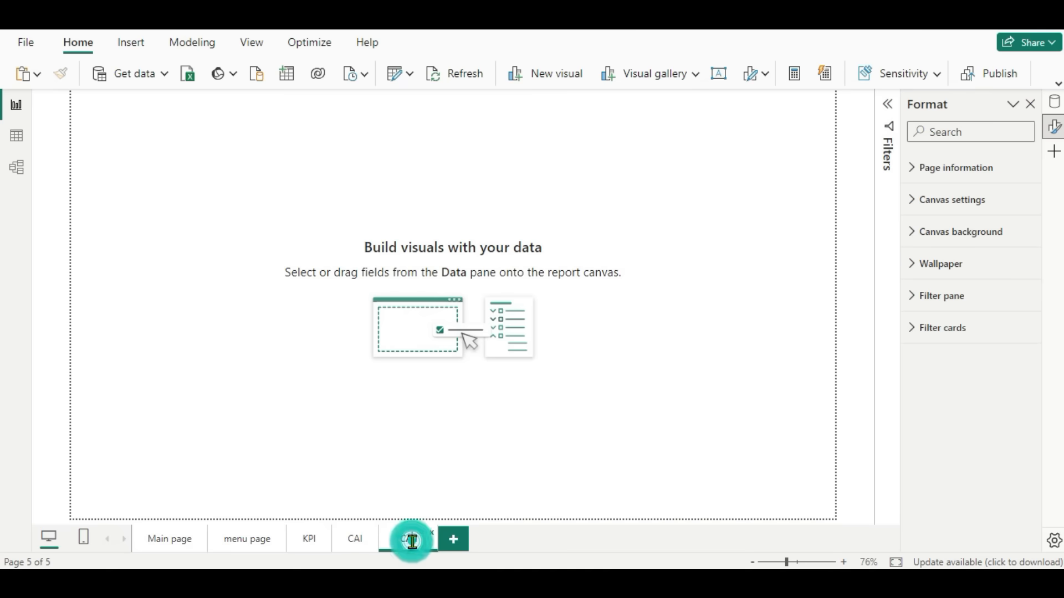
pyautogui.click(453, 540)
pyautogui.doubleClick(455, 541)
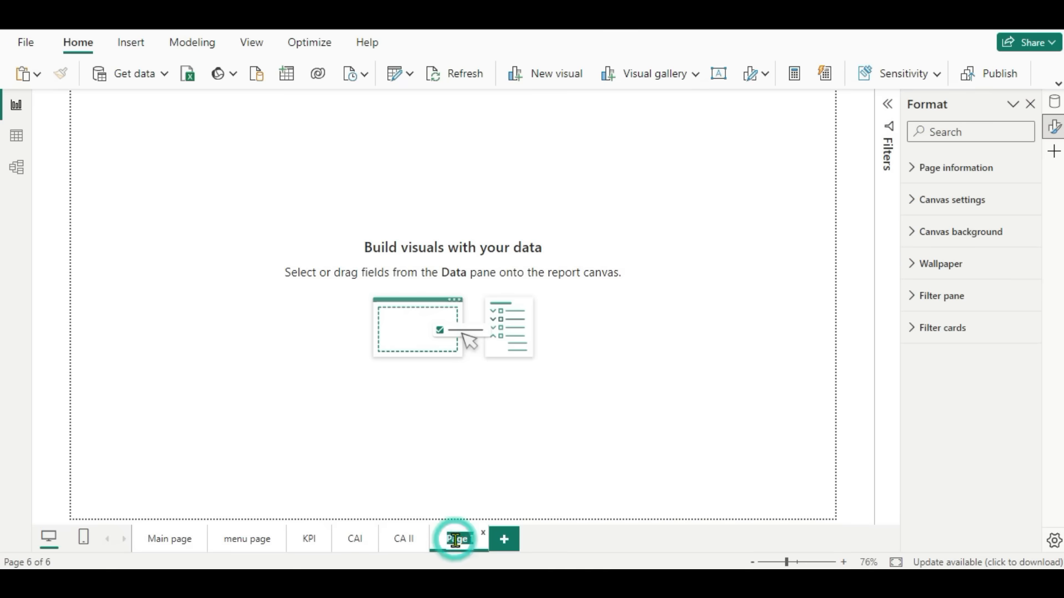
pyautogui.write('Trend')
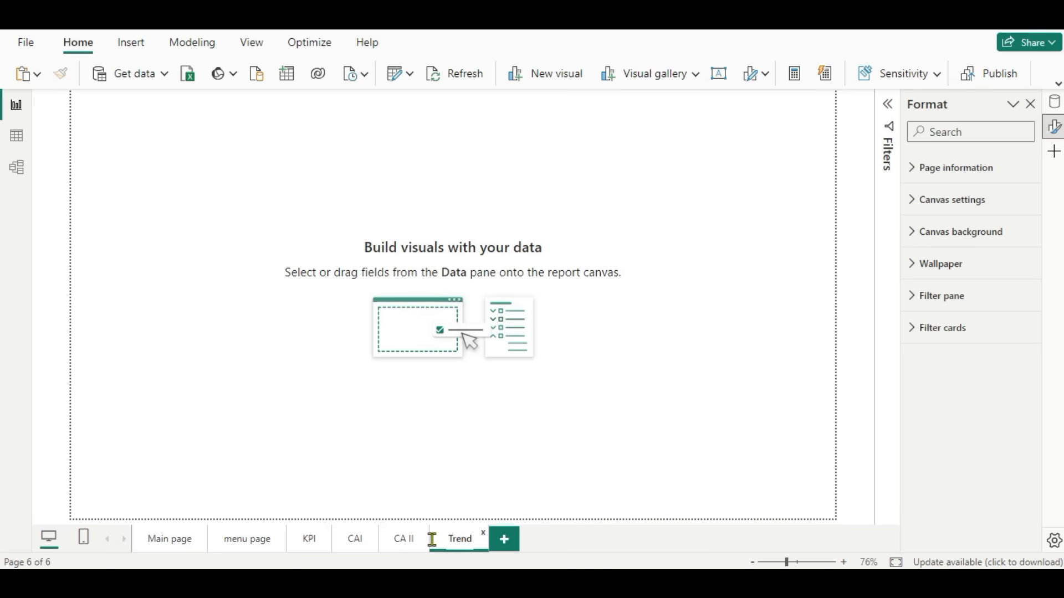
# On the menu page, give the "KPI analysis" button shape a page navigation action with KPI as its destination.
pyautogui.click(243, 539)
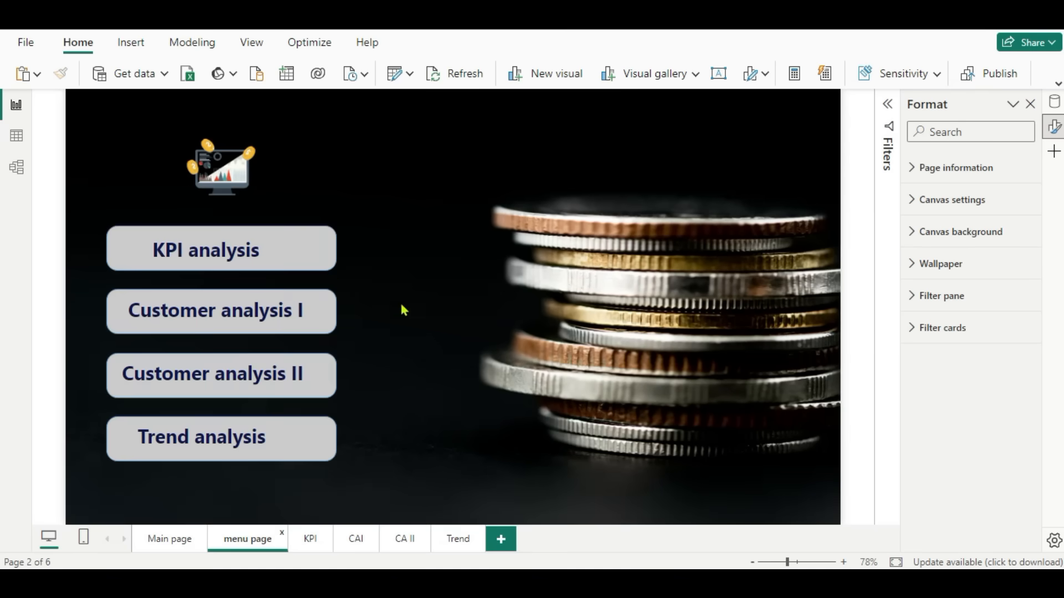
pyautogui.click(333, 266)
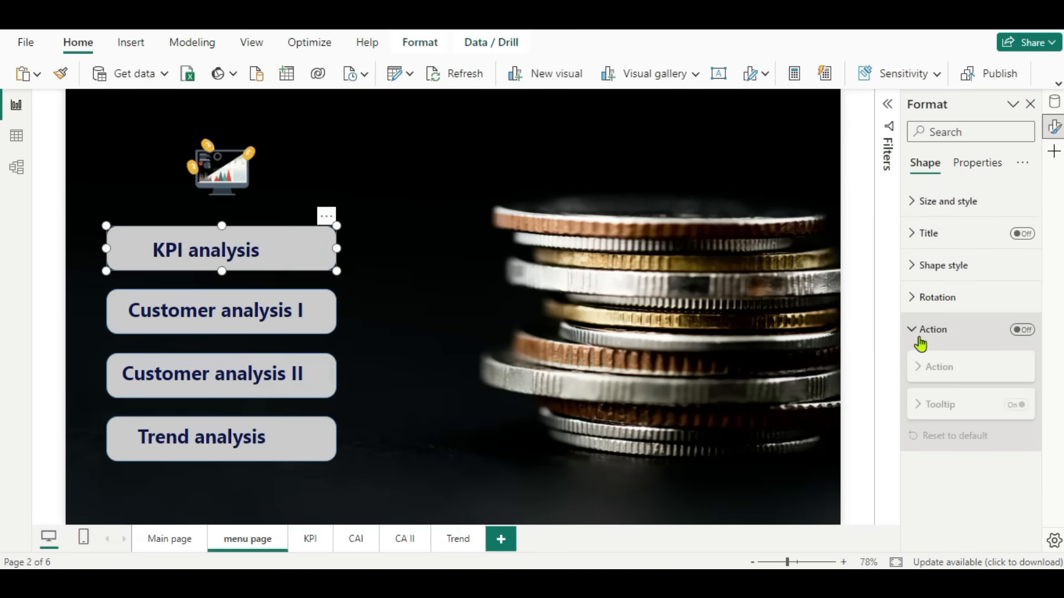
pyautogui.click(1022, 331)
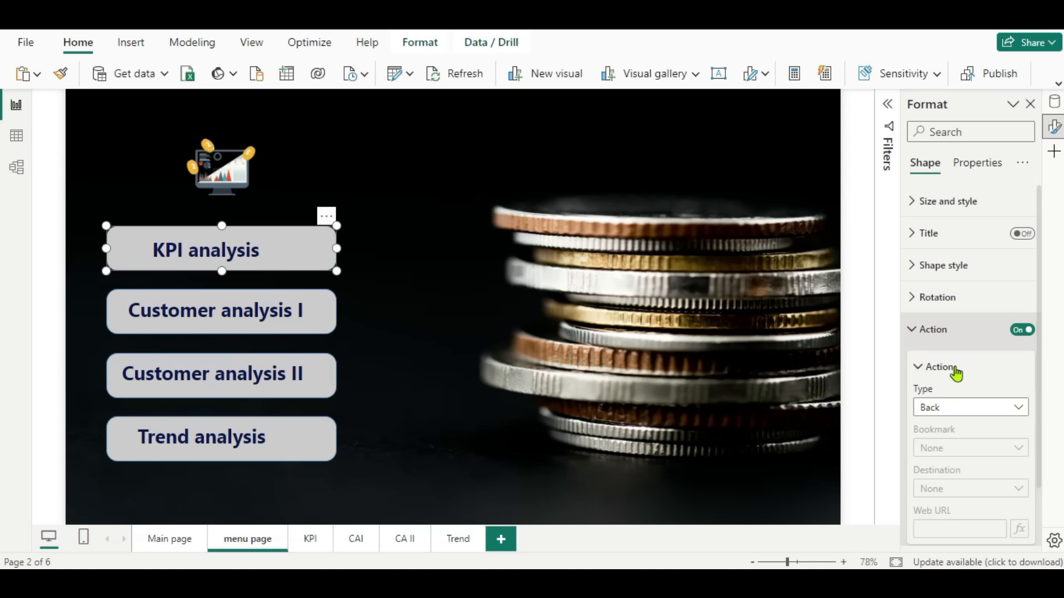
pyautogui.click(1012, 407)
pyautogui.click(956, 483)
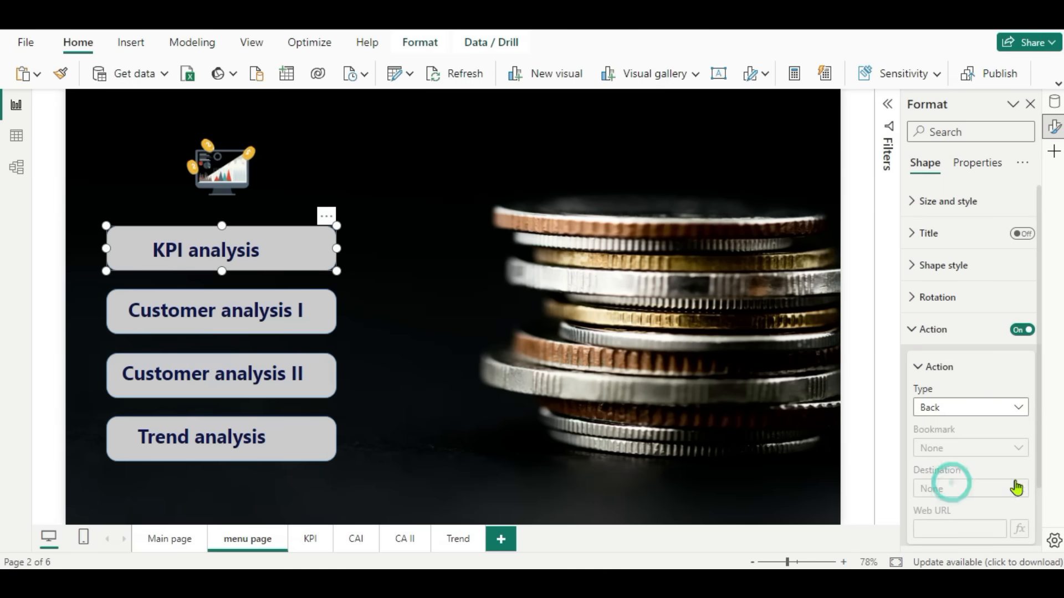
pyautogui.scroll(-2, 995, 465)
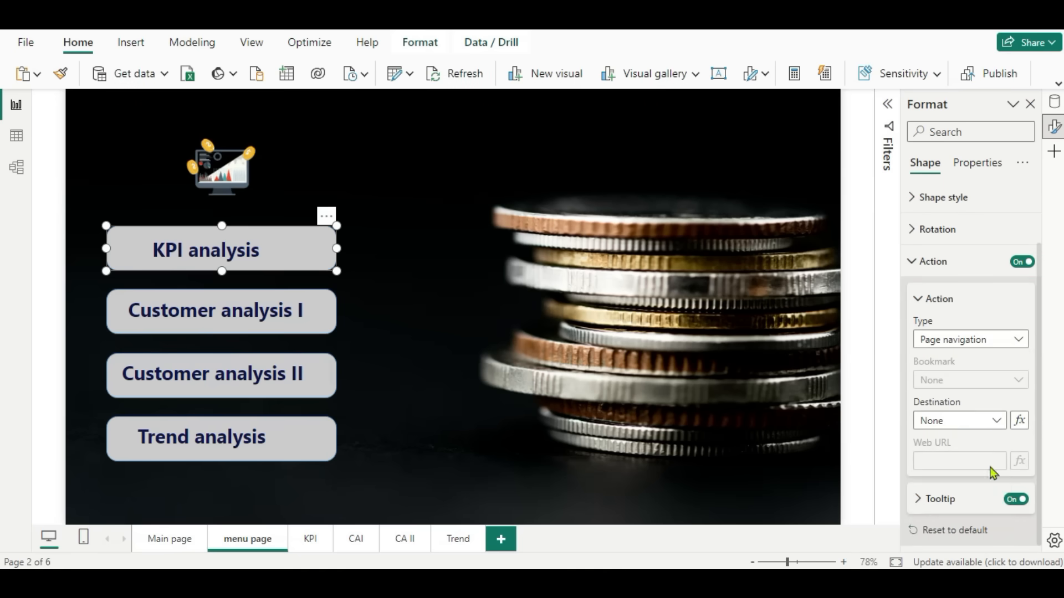
pyautogui.click(999, 421)
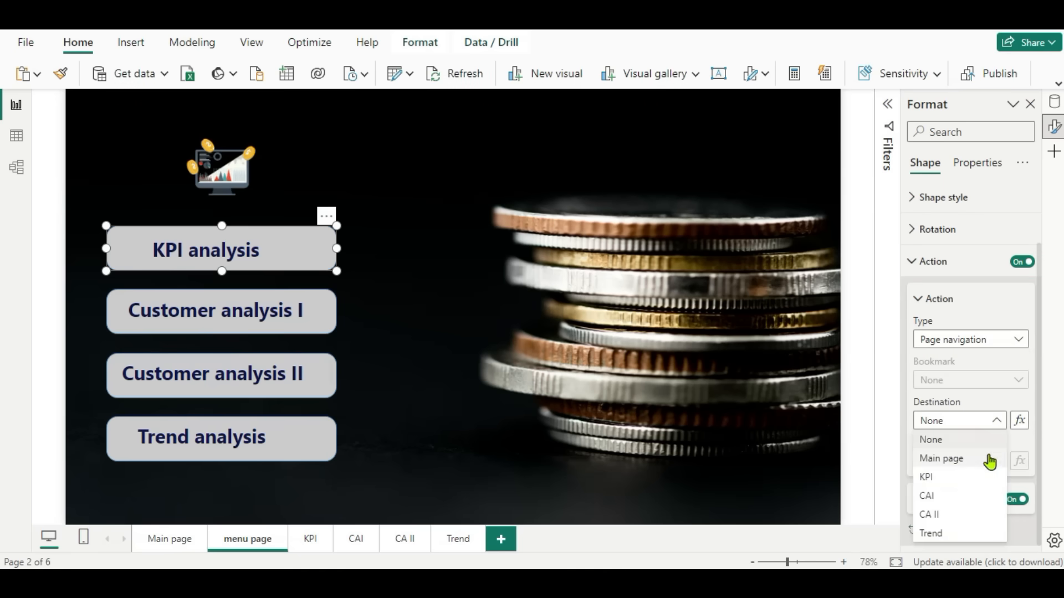
pyautogui.click(936, 480)
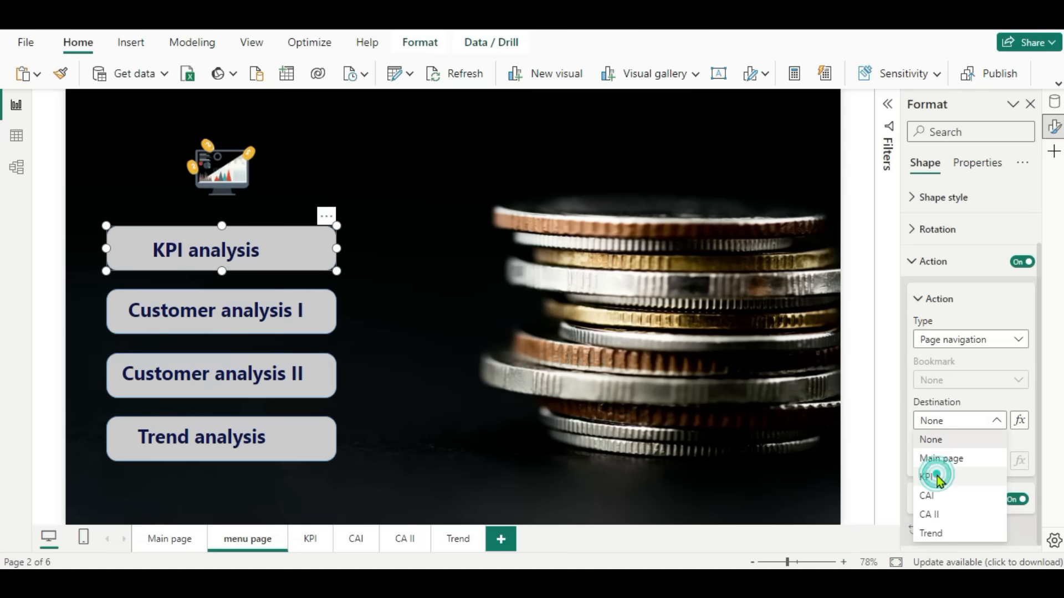
# Enable a page navigation action on the "Customer analysis I" button shape with CAI as its destination.
pyautogui.click(333, 331)
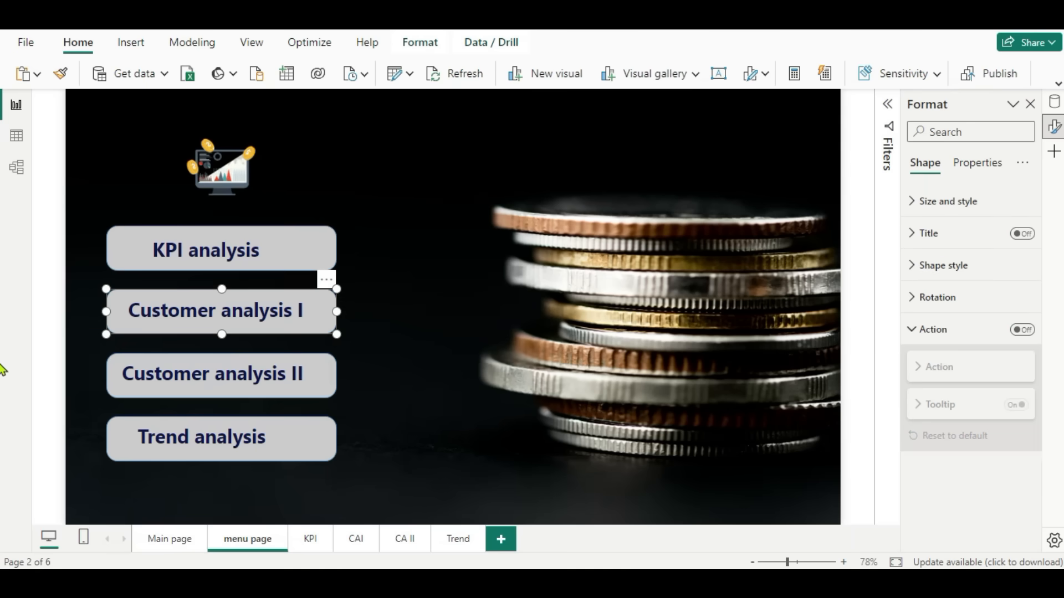
pyautogui.click(1021, 331)
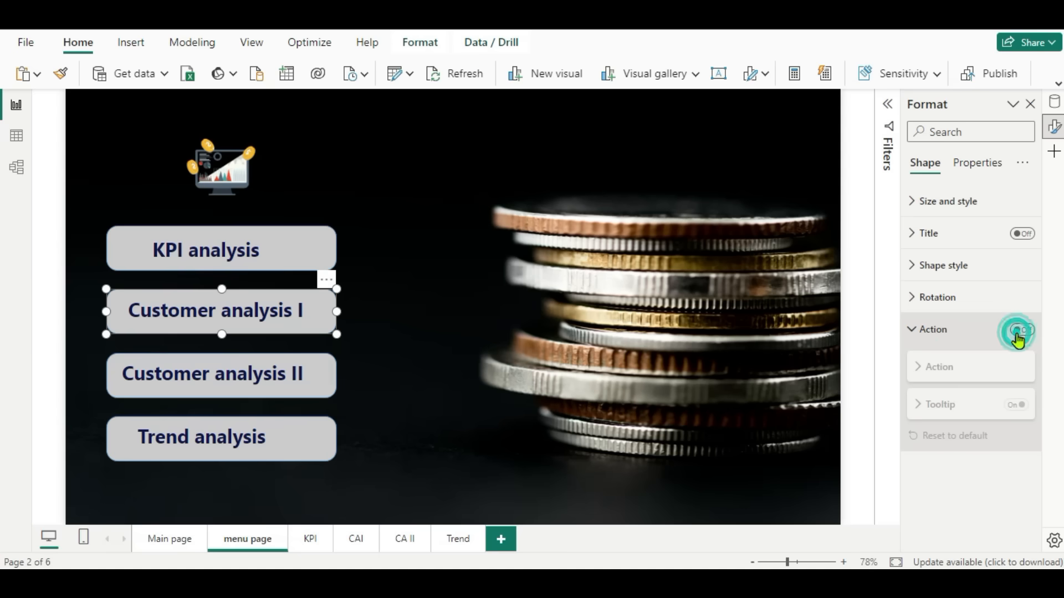
pyautogui.click(1018, 409)
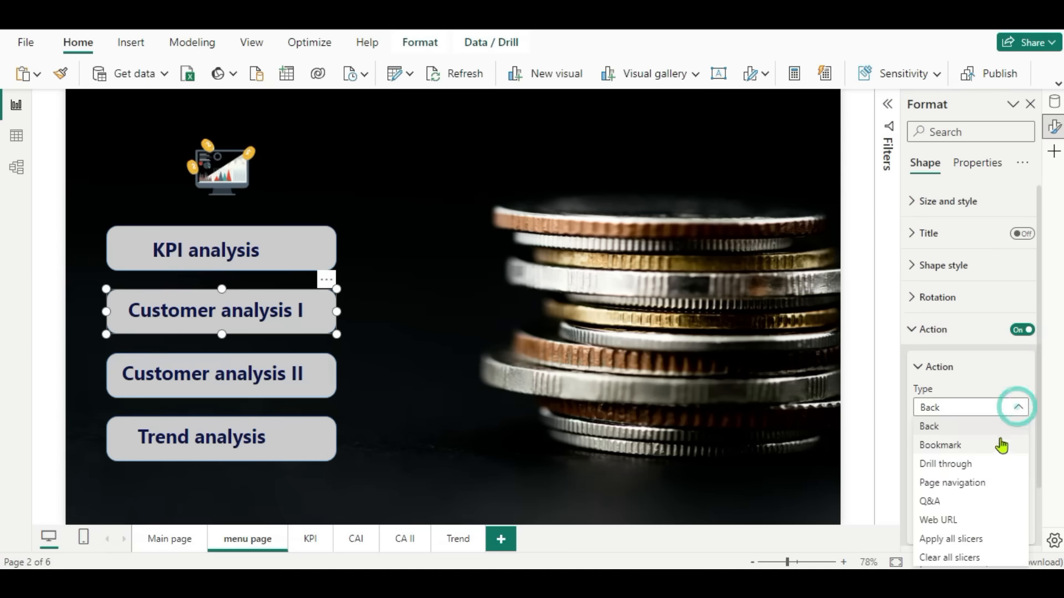
pyautogui.click(969, 485)
pyautogui.scroll(-1, 984, 482)
pyautogui.click(996, 424)
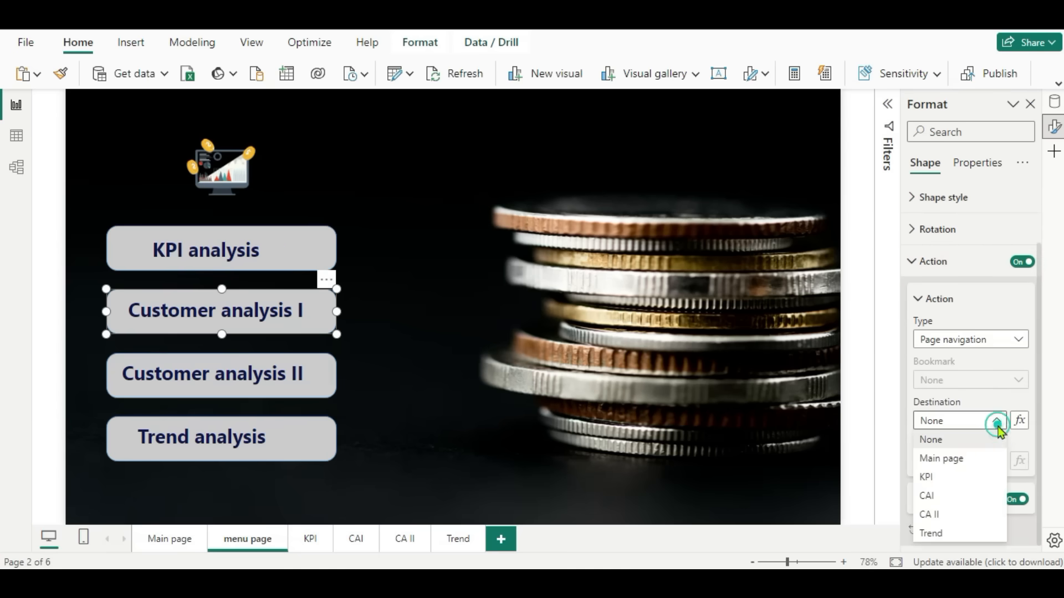
pyautogui.click(930, 498)
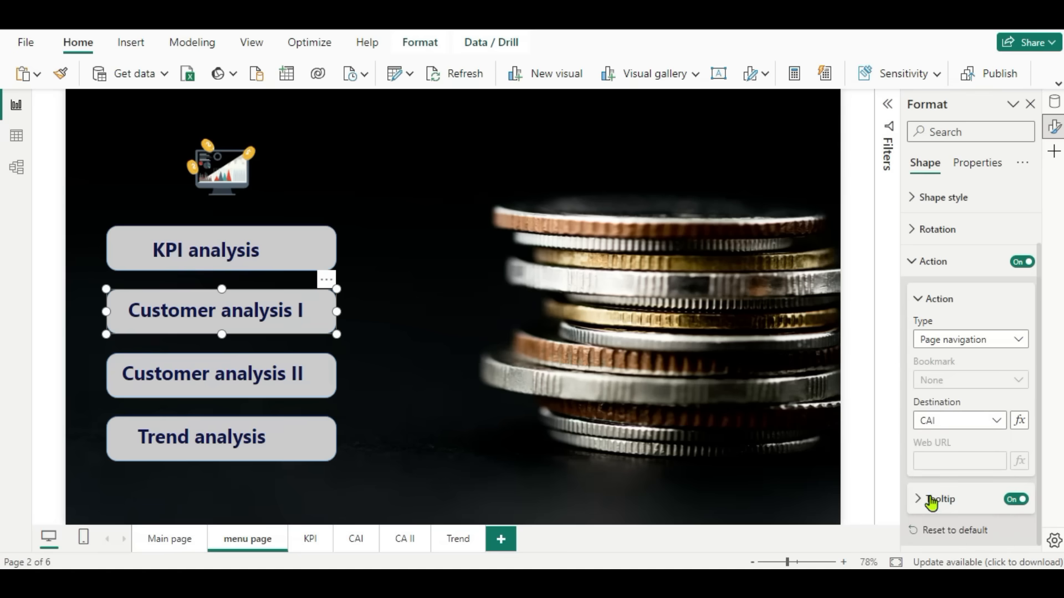
# Enable a page navigation action on the "Customer analysis II" button shape with CA II as its destination.
pyautogui.click(334, 394)
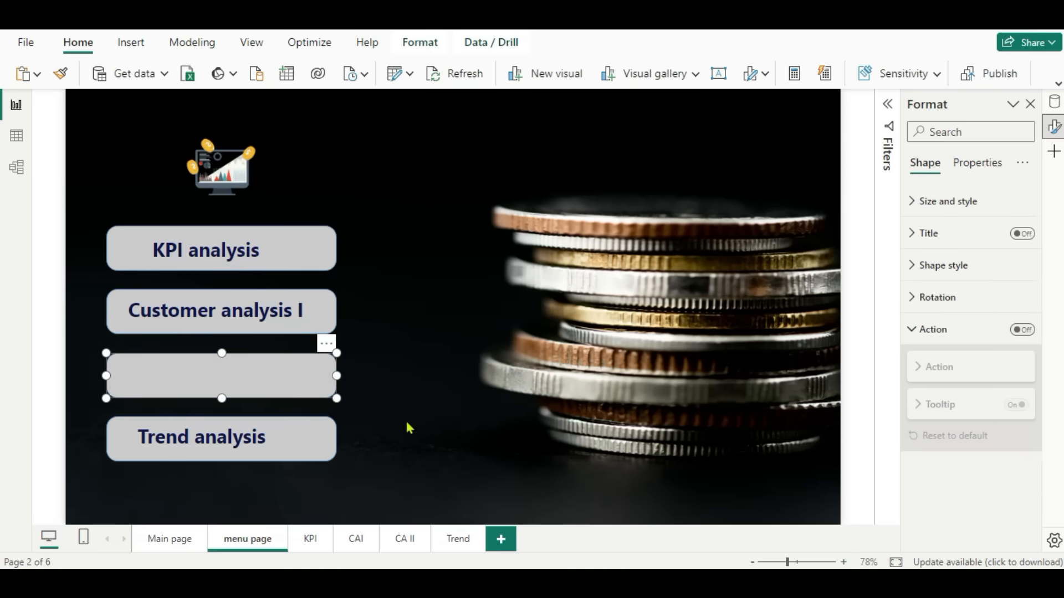
pyautogui.click(1021, 331)
pyautogui.click(940, 367)
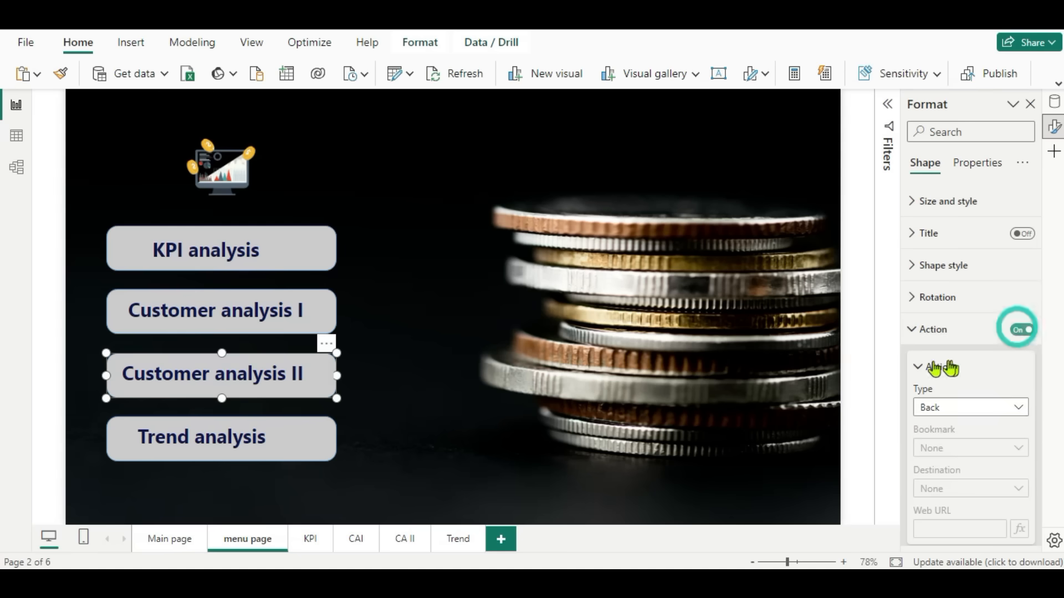
pyautogui.click(1021, 408)
pyautogui.click(964, 482)
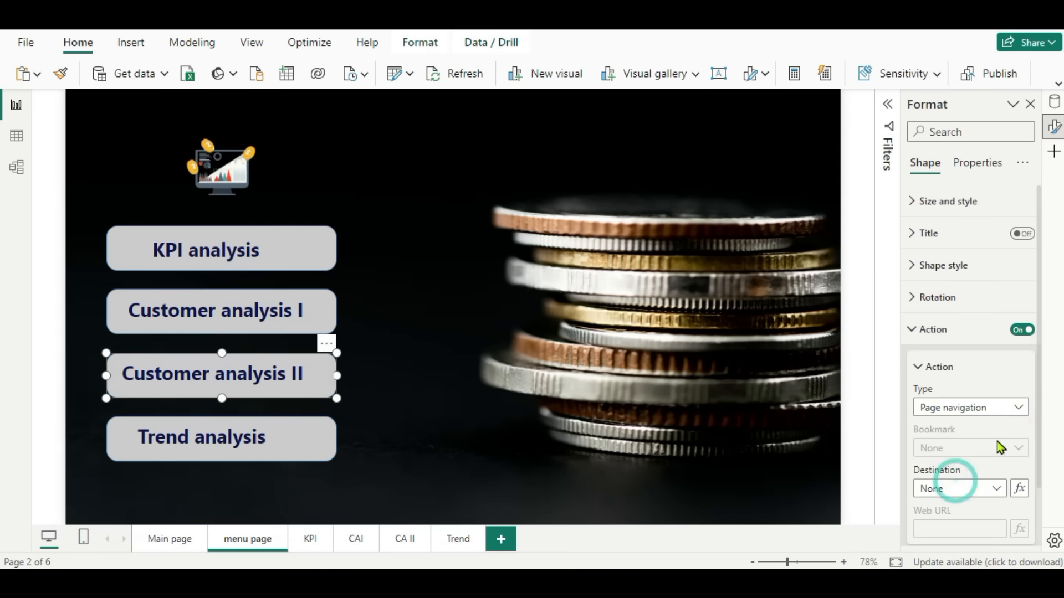
pyautogui.scroll(-2, 1000, 443)
pyautogui.click(1004, 430)
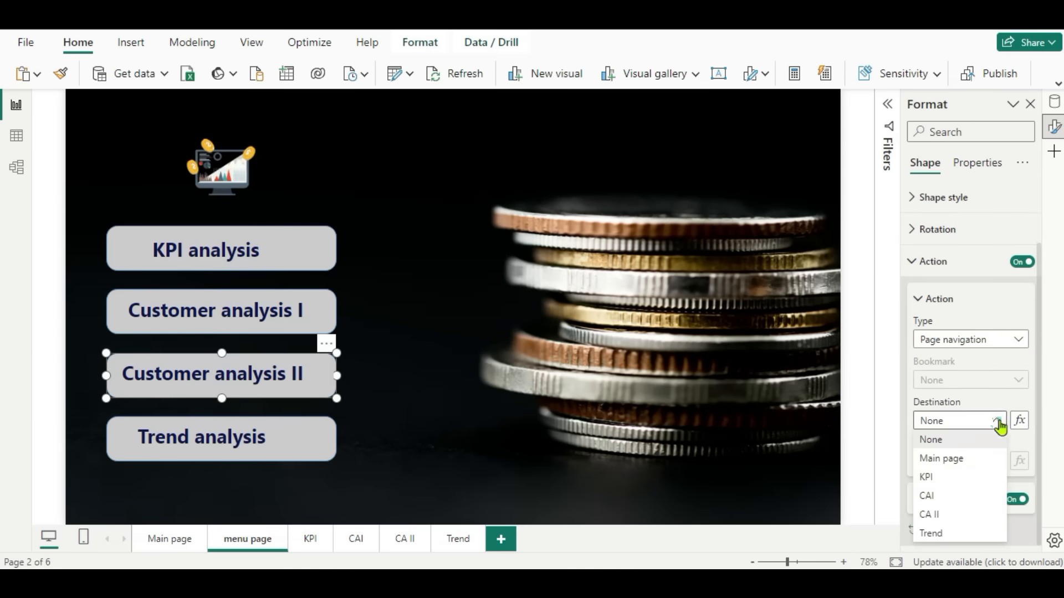
pyautogui.click(940, 514)
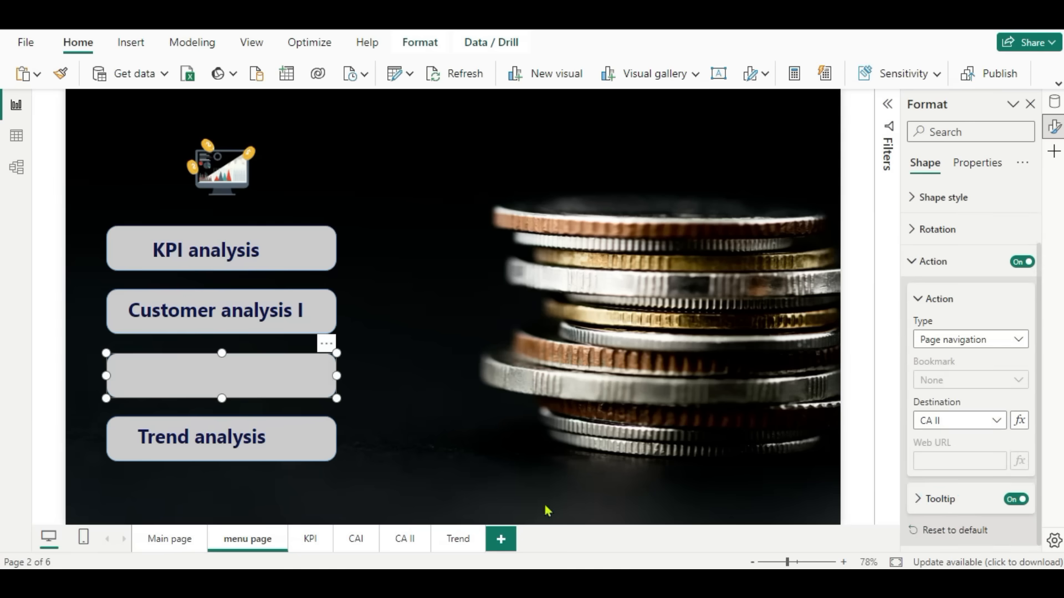
# Enable a page navigation action on the "Trend analysis" button shape with Trend as its destination.
pyautogui.click(334, 460)
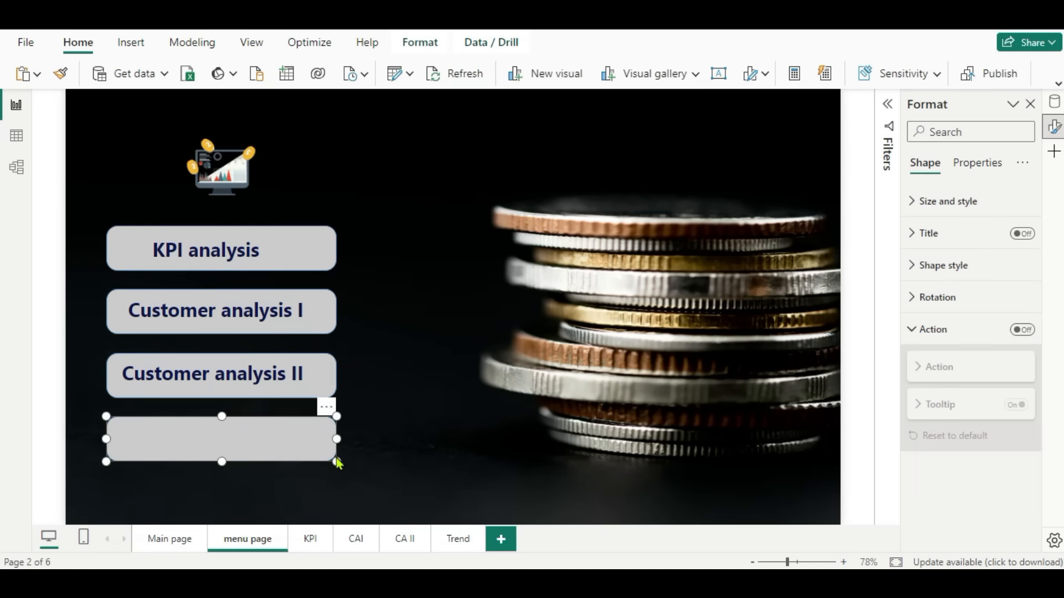
pyautogui.click(1018, 331)
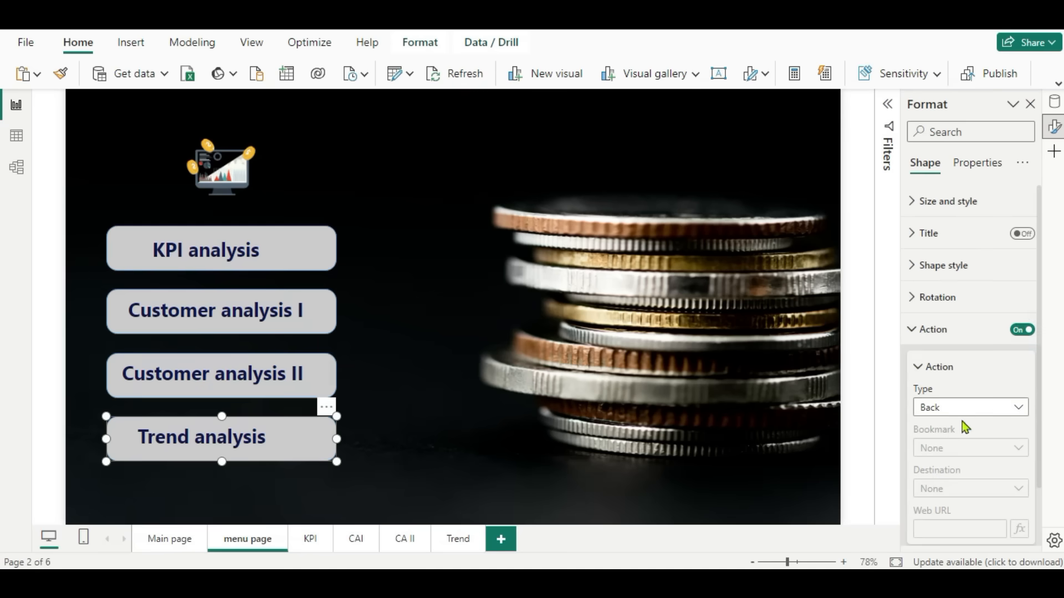
pyautogui.click(1008, 407)
pyautogui.click(983, 484)
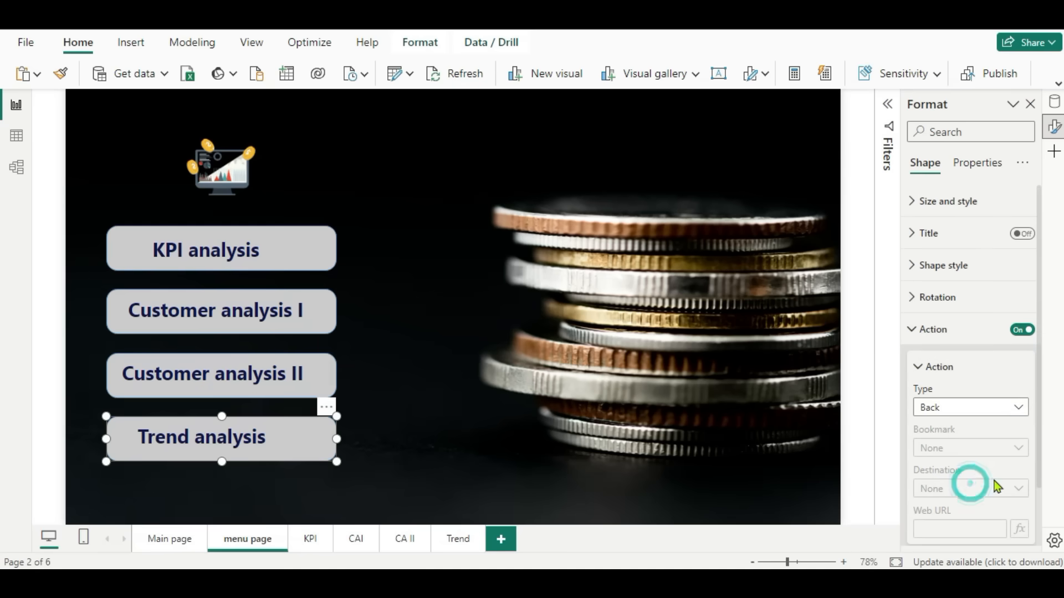
pyautogui.scroll(-2, 989, 485)
pyautogui.click(996, 421)
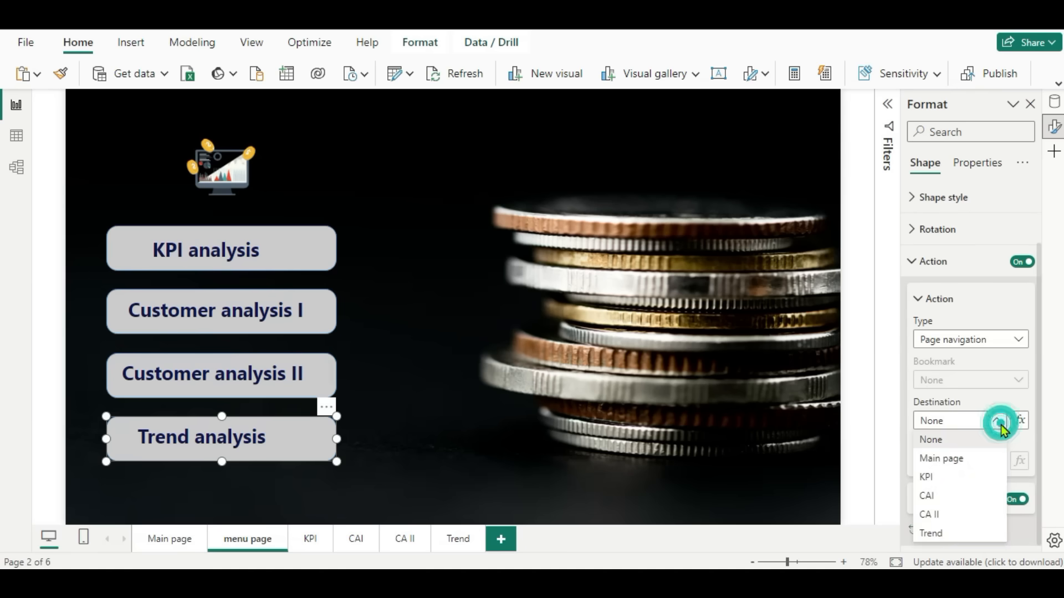
pyautogui.click(942, 534)
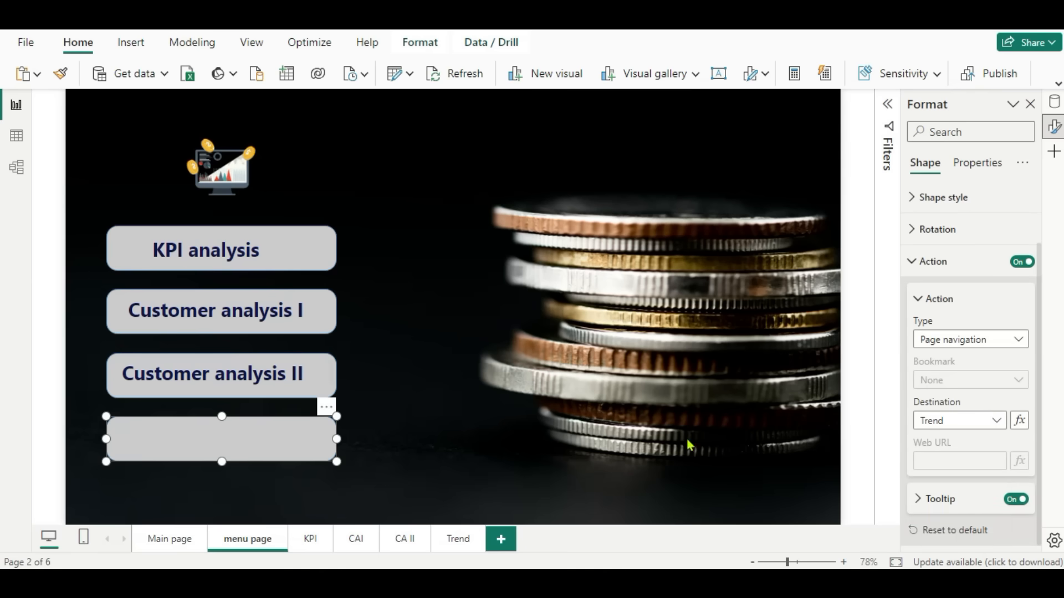
pyautogui.click(459, 402)
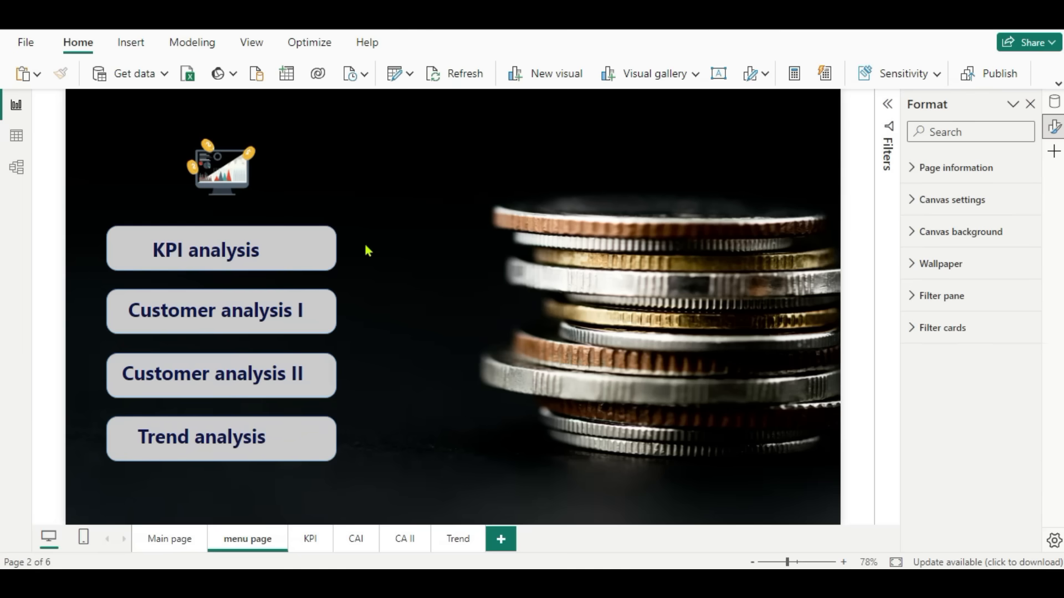
# Test the "KPI analysis" button's page navigation and return to the menu page.
pyautogui.keyDown('ctrl'); pyautogui.click(334, 266); pyautogui.keyUp('ctrl')
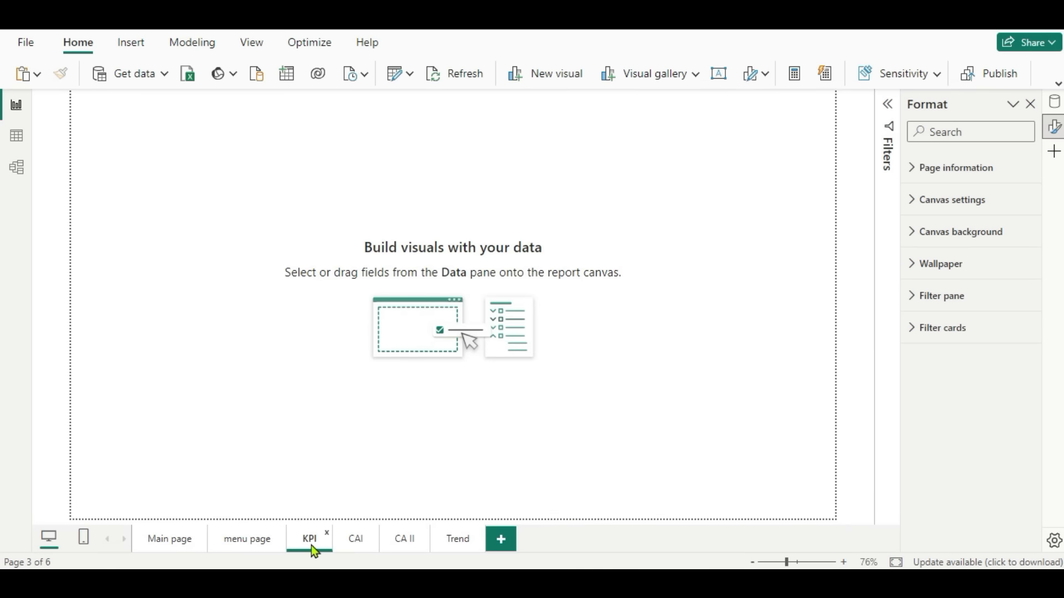
pyautogui.click(240, 543)
pyautogui.click(240, 543)
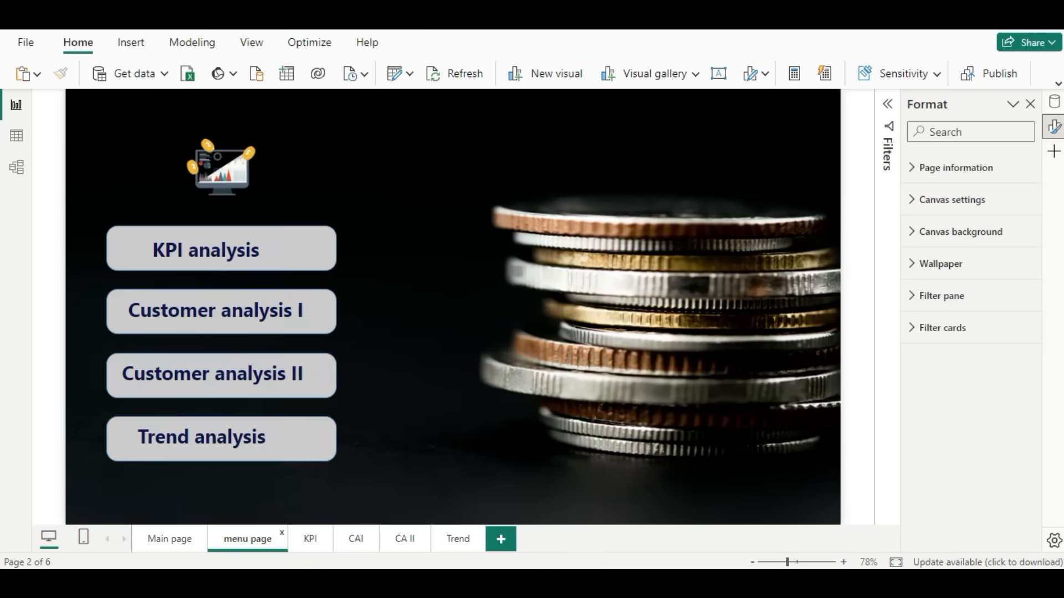
# Switch to the finished reference report and examine the layout of its KPI analysis page.
pyautogui.click(736, 526)
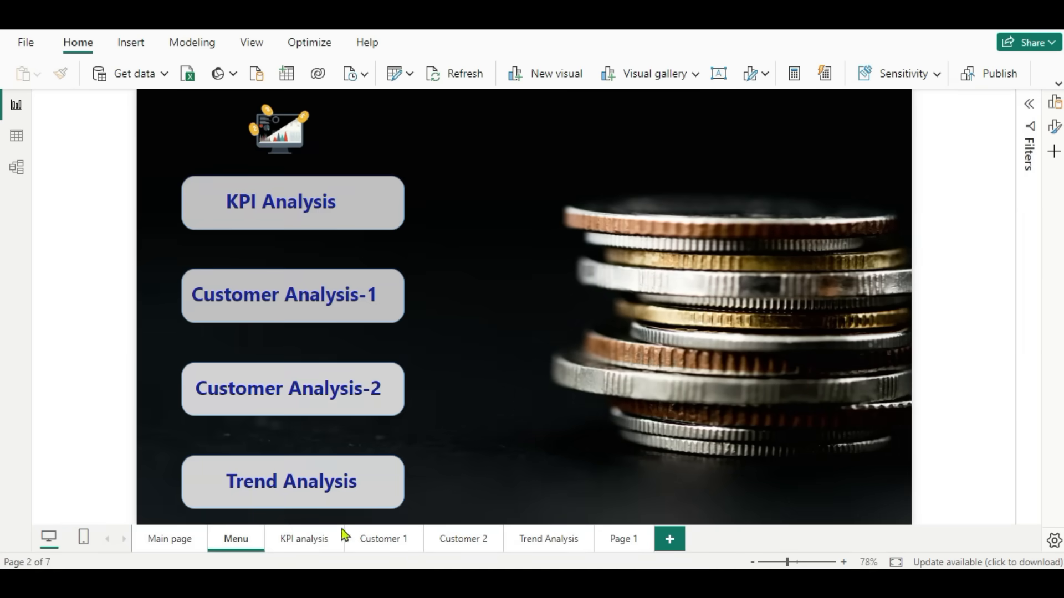
pyautogui.click(299, 540)
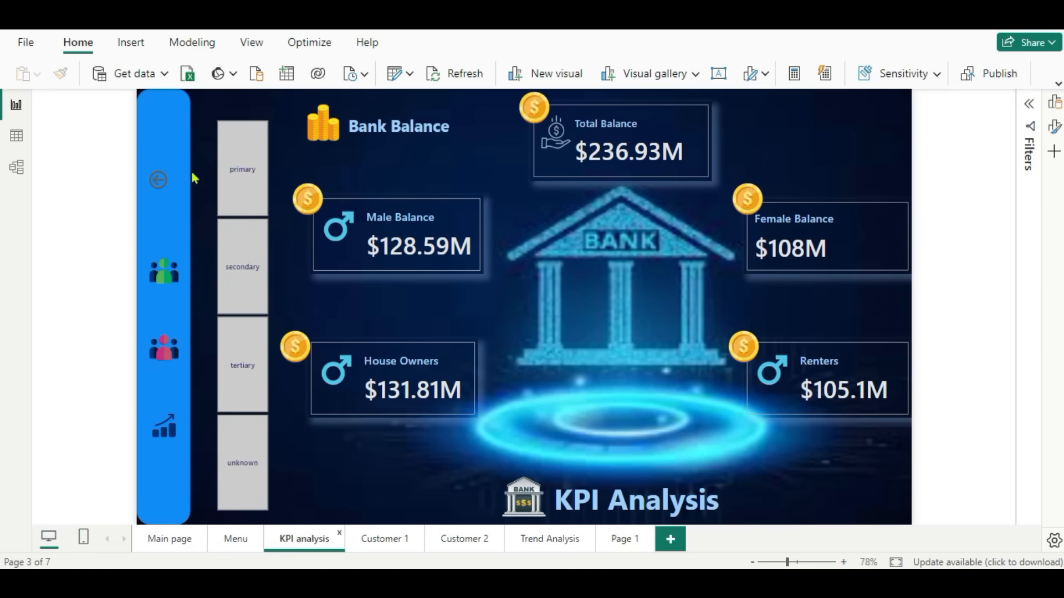
# Back in the report being built, create a calculated table with the formula Measure = {Blank()}.
pyautogui.moveTo(821, 582)
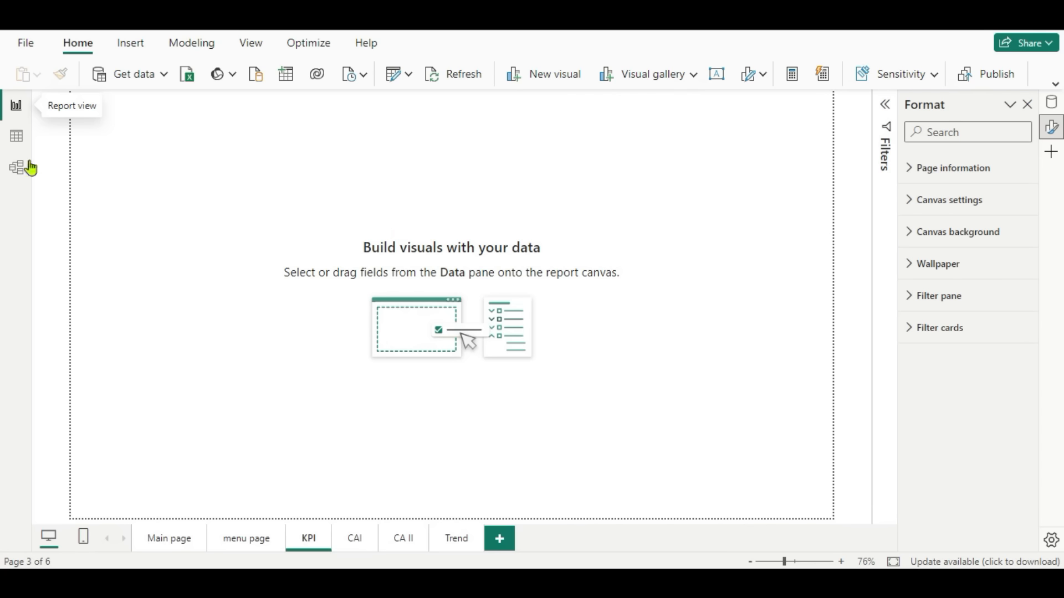
pyautogui.click(18, 141)
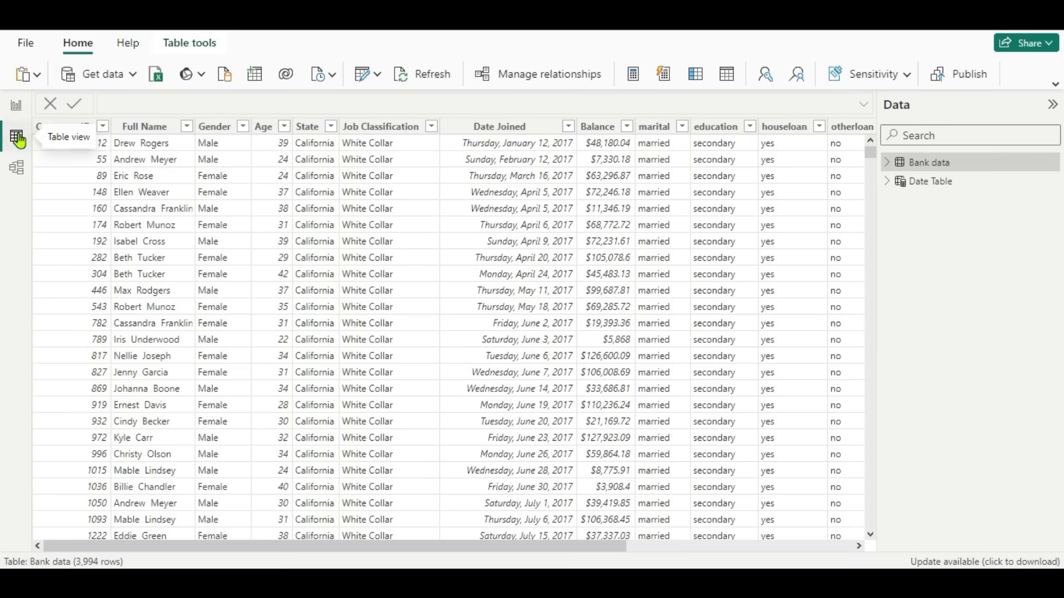
pyautogui.click(176, 44)
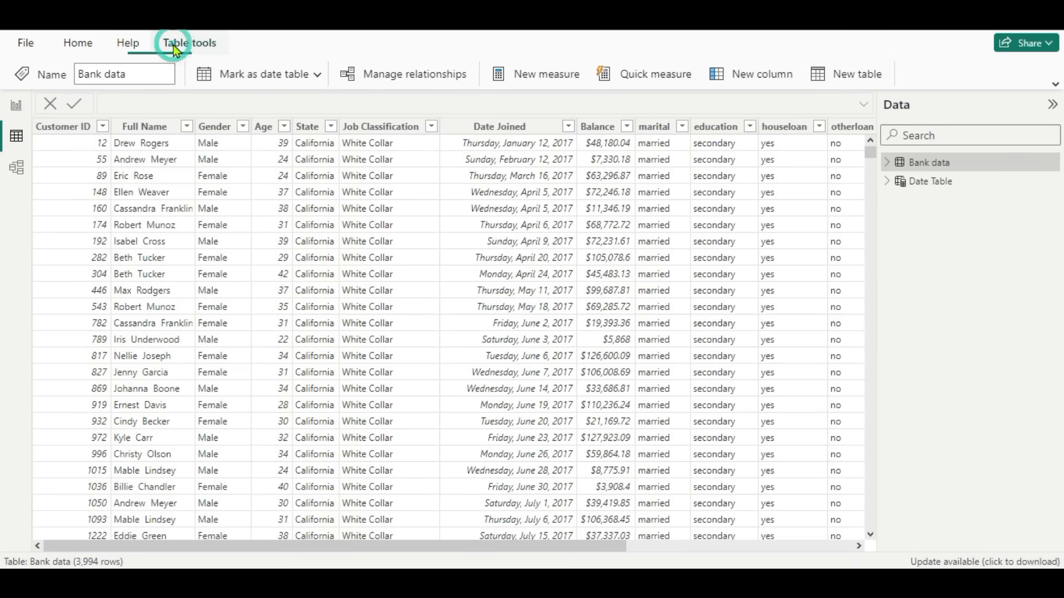
pyautogui.click(852, 86)
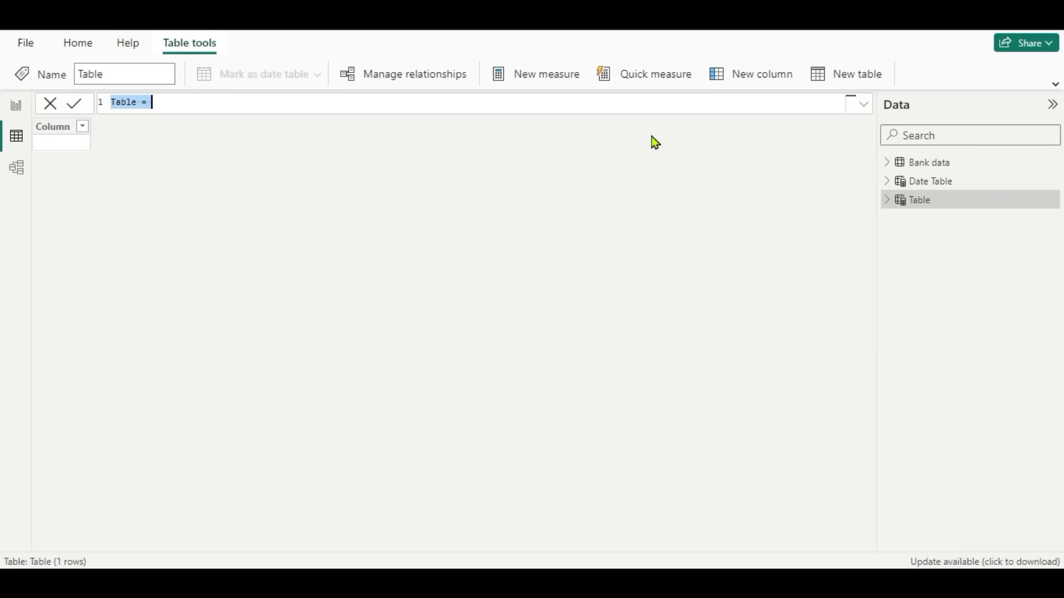
pyautogui.write('Measure=B')
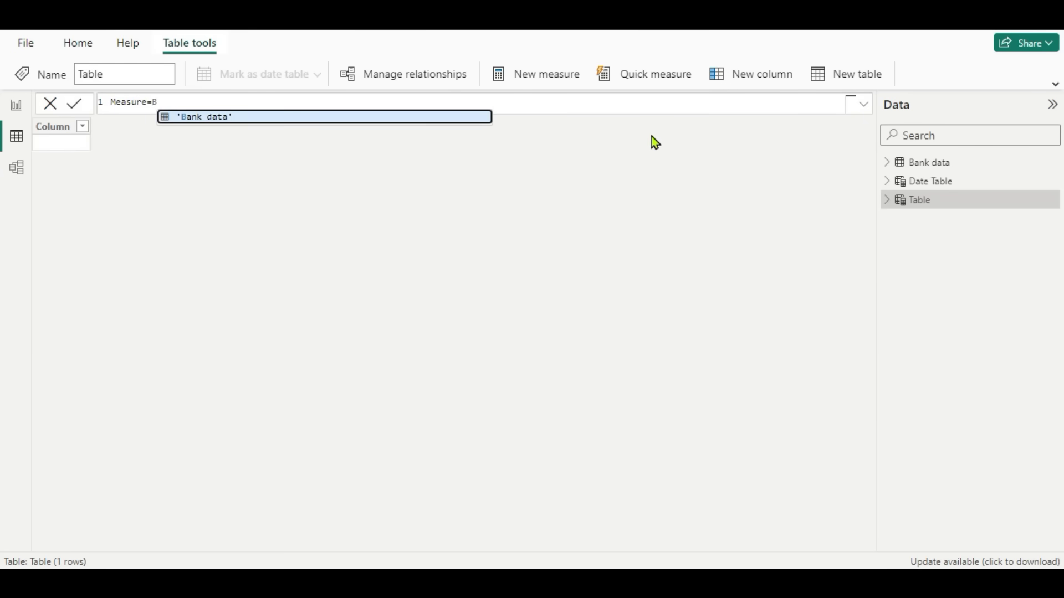
pyautogui.write('la')
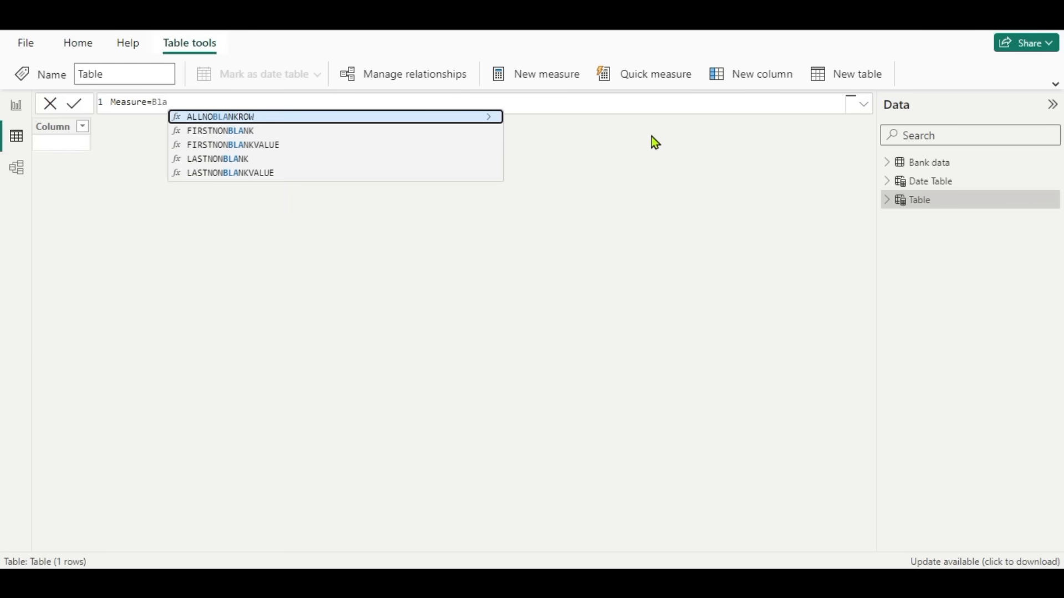
pyautogui.write('nk')
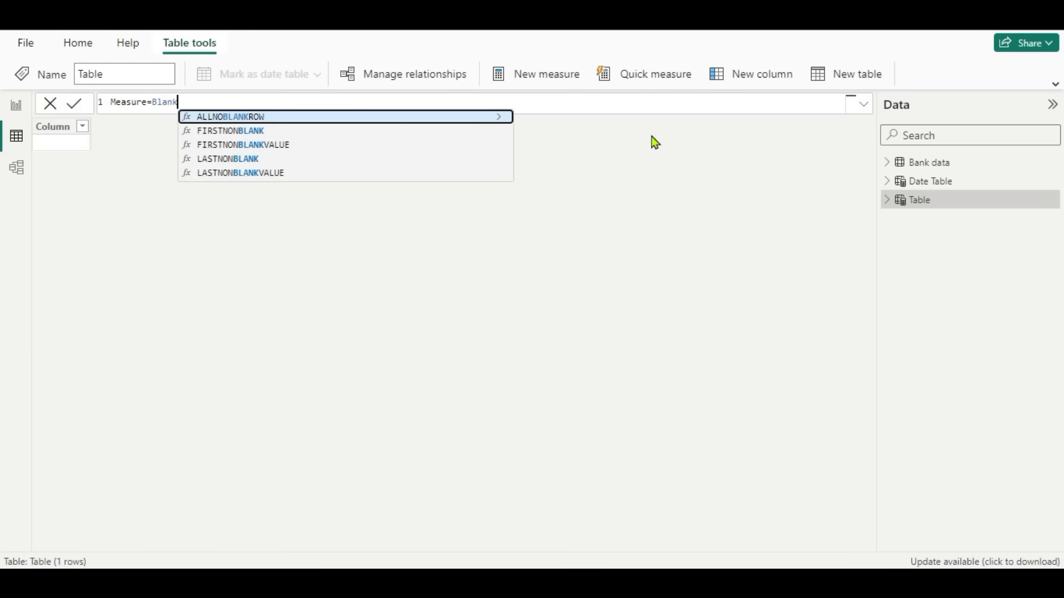
pyautogui.write('();')
pyautogui.press('Left')
pyautogui.press('Left')
pyautogui.press('Left')
pyautogui.press('Left')
pyautogui.press('Left')
pyautogui.press('Left')
pyautogui.press('Left')
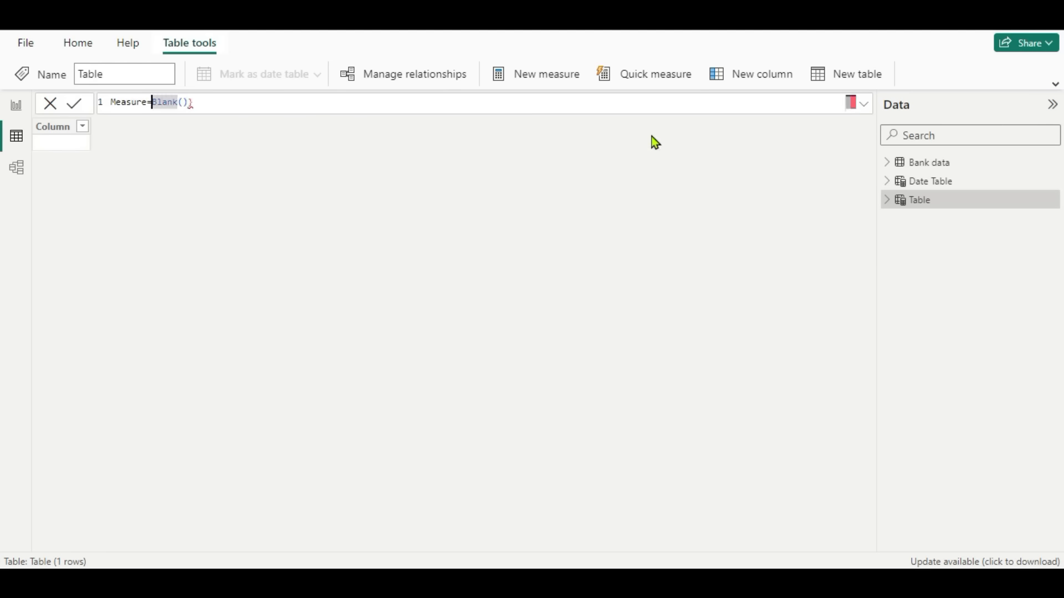
pyautogui.write('{')
pyautogui.press('Return')
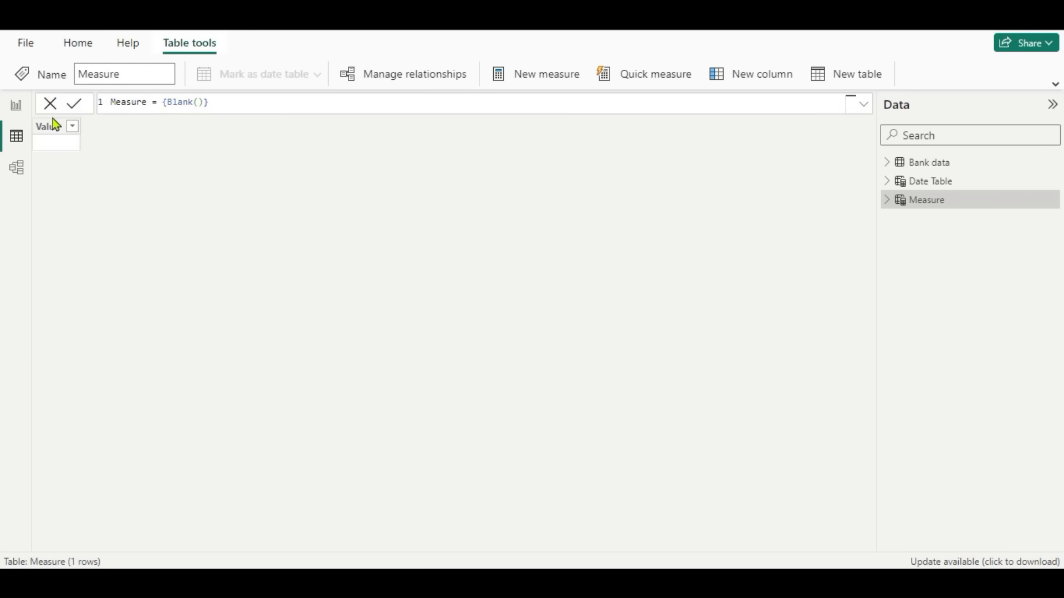
# In the report view, add a measure to the Measure table: Total Balance = SUM('Bank data'[Balance]).
pyautogui.click(18, 108)
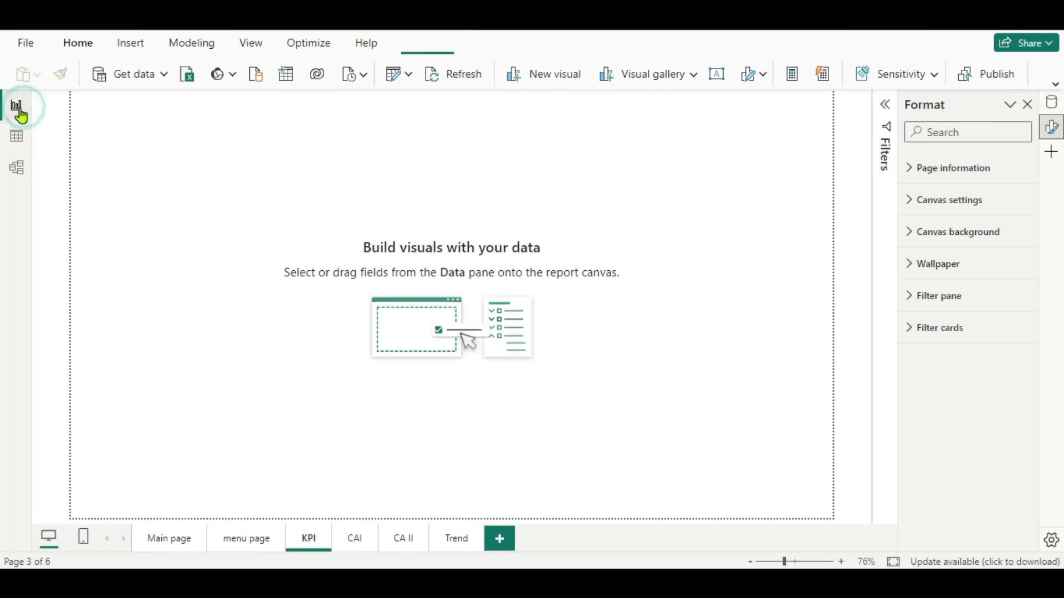
pyautogui.click(1051, 102)
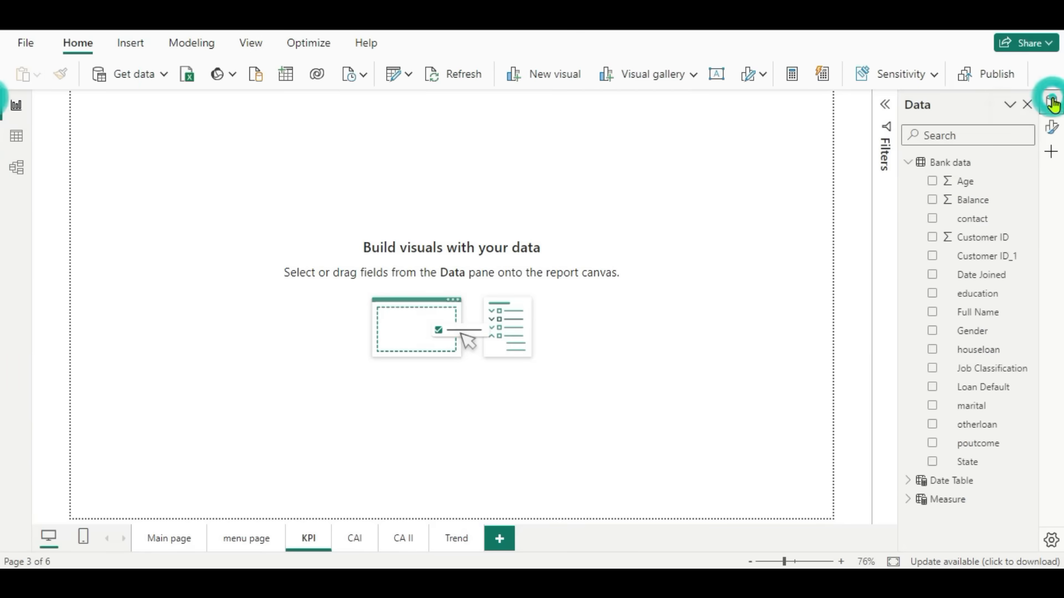
pyautogui.click(907, 499)
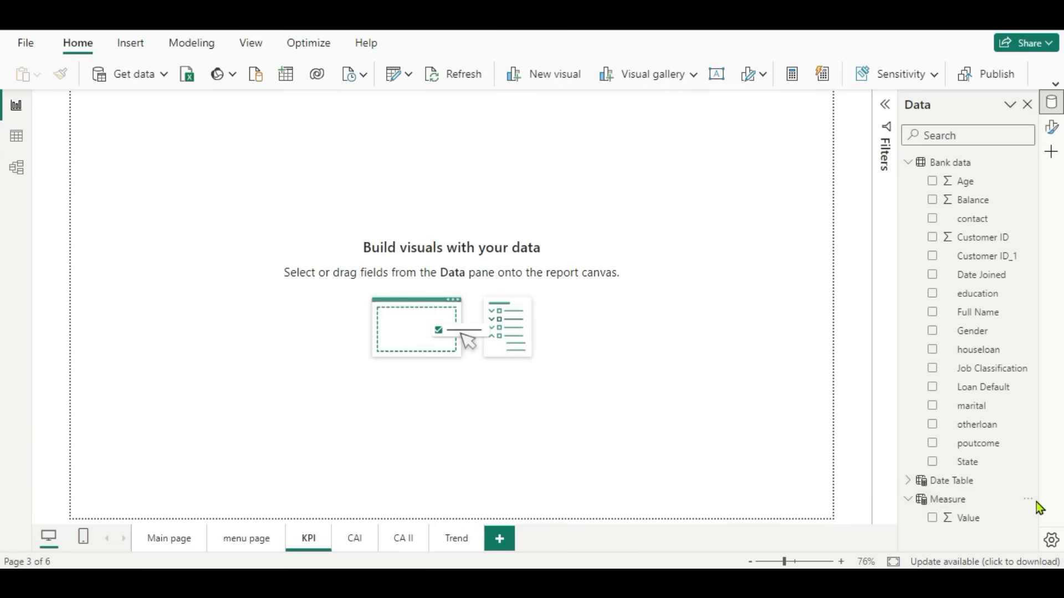
pyautogui.click(907, 162)
pyautogui.click(1025, 200)
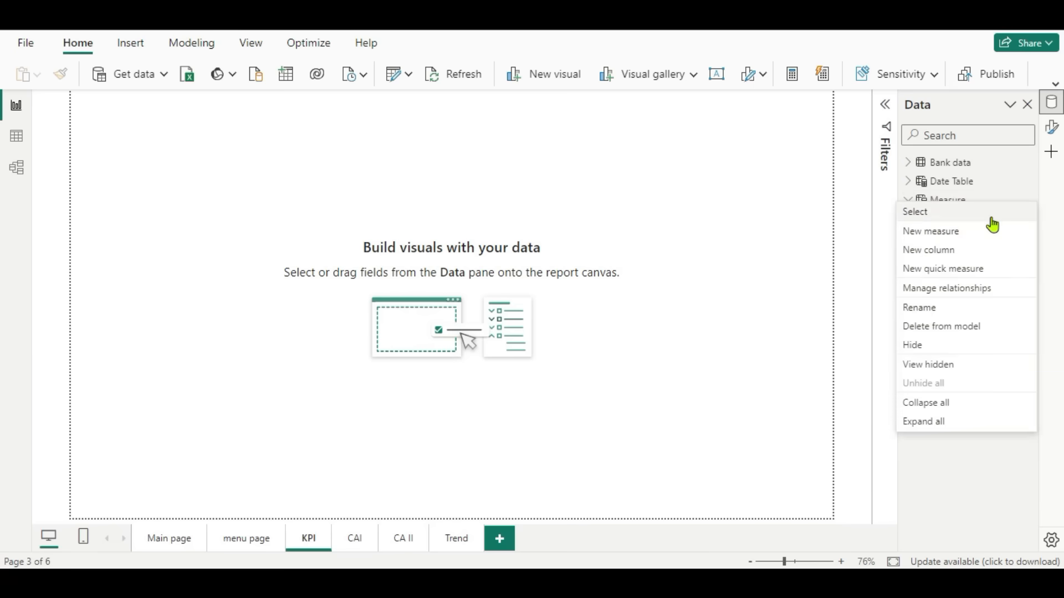
pyautogui.click(927, 234)
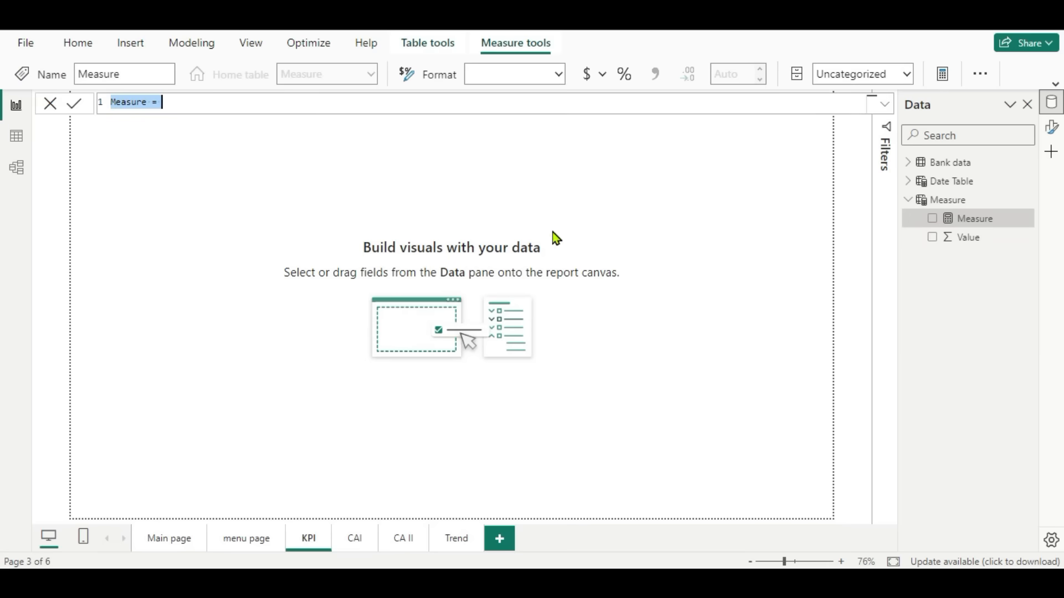
pyautogui.write("Total Balance = SUM('Bank data'[Balance])")
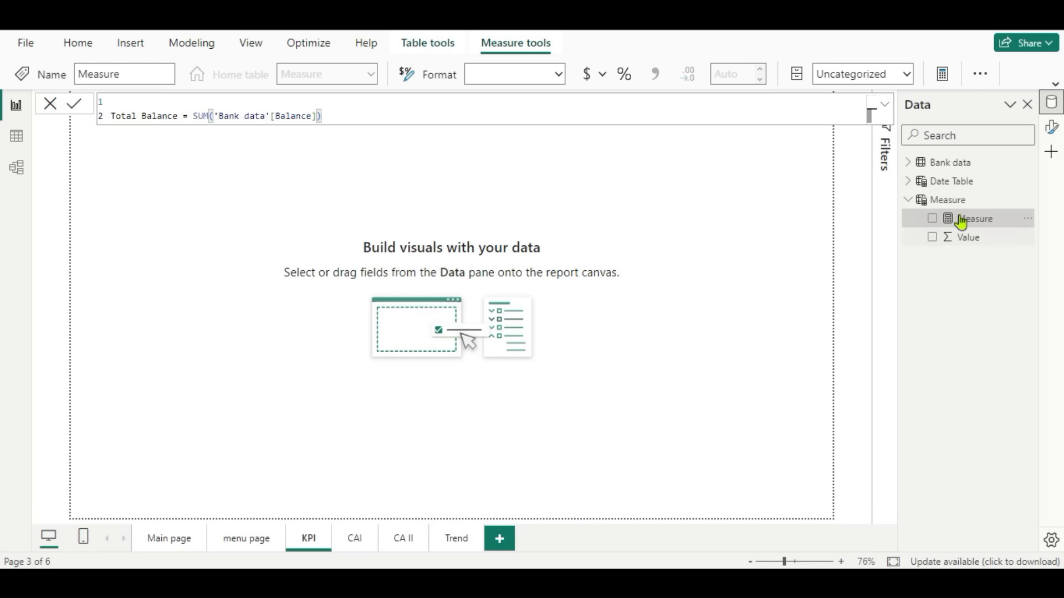
pyautogui.click(486, 174)
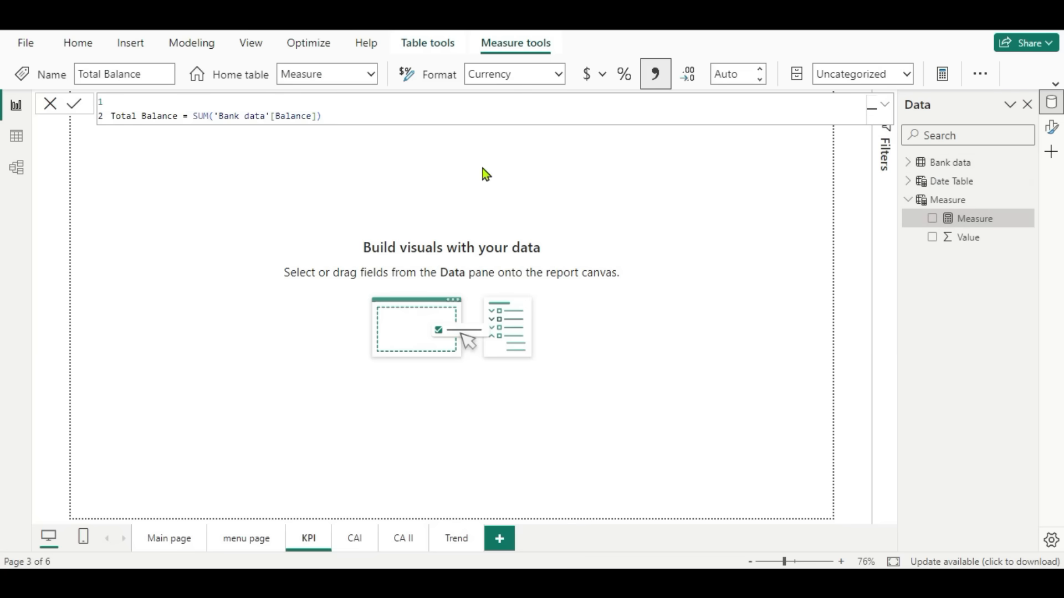
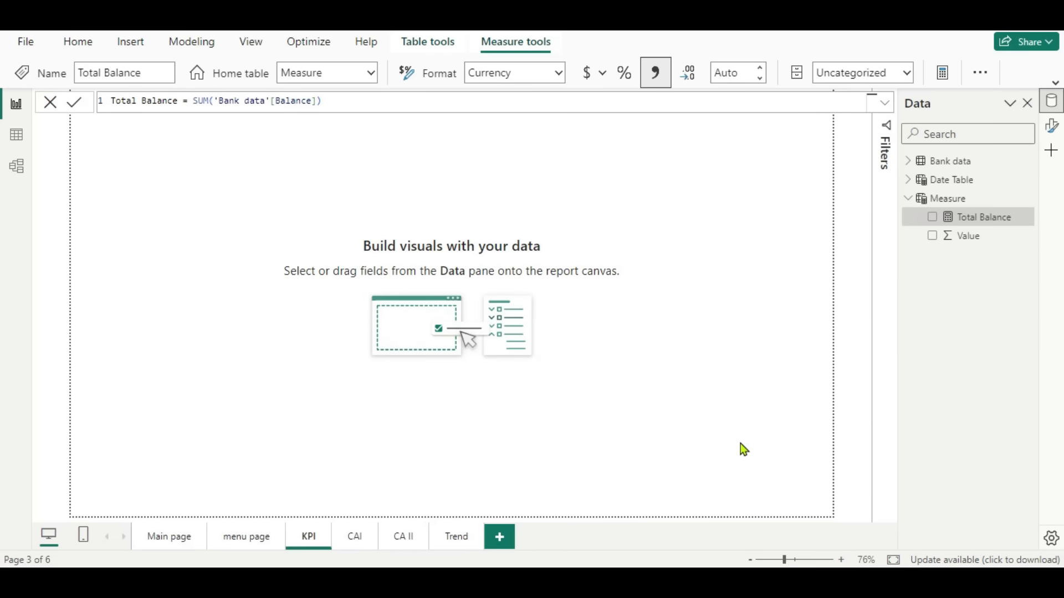
# Add a measure to the Measure table: Male Balance = CALCULATE([Total Balance], 'Bank data'[Gender]= "Male").
pyautogui.click(1027, 198)
pyautogui.click(926, 225)
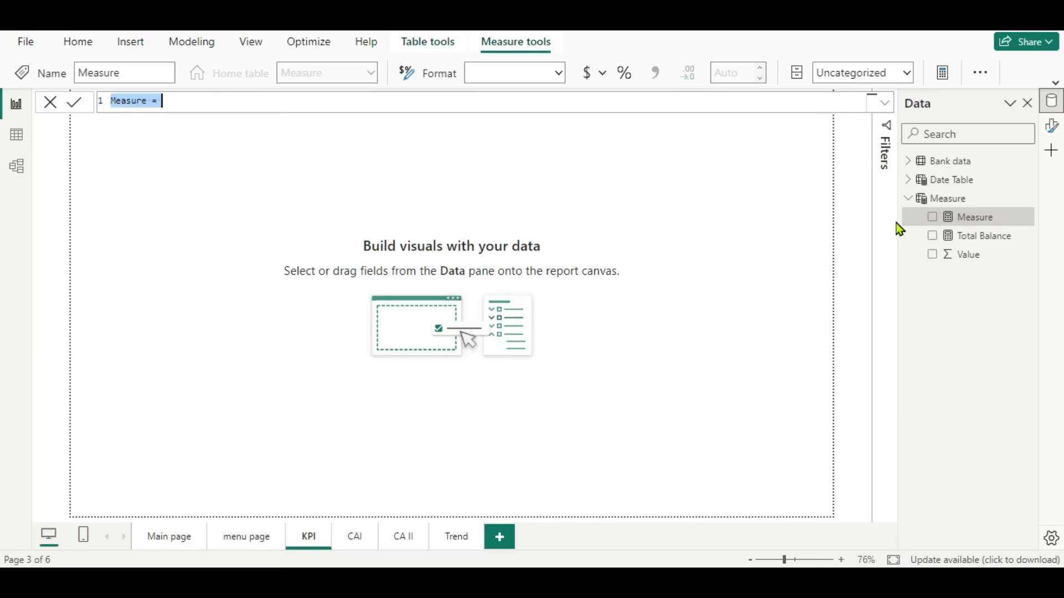
pyautogui.write('Male Balance = CALCULATE([Total Balance], \'Bank data\'[Gender]= "Male")')
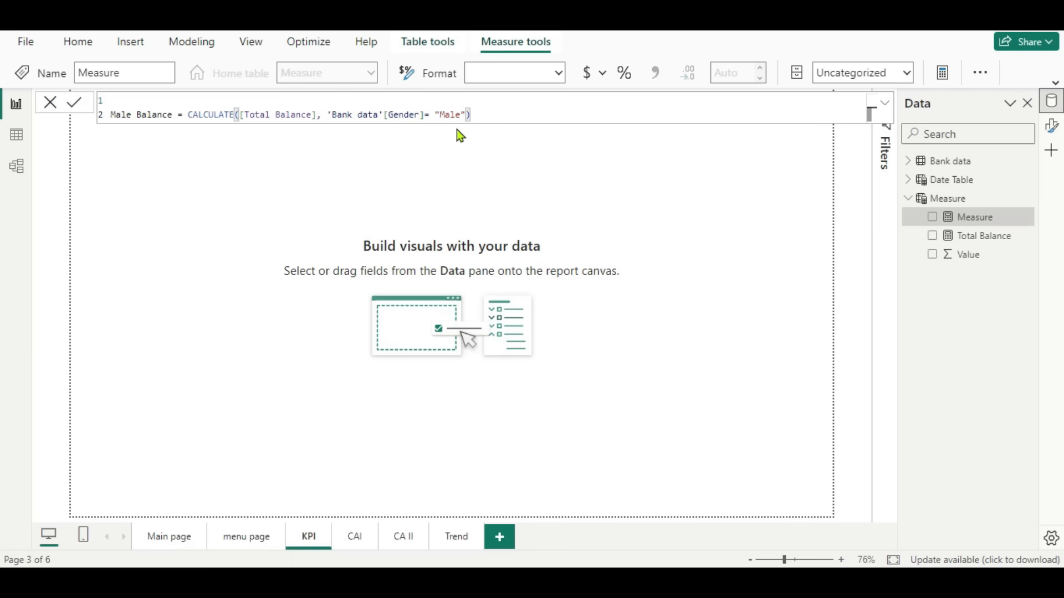
pyautogui.press('Return')
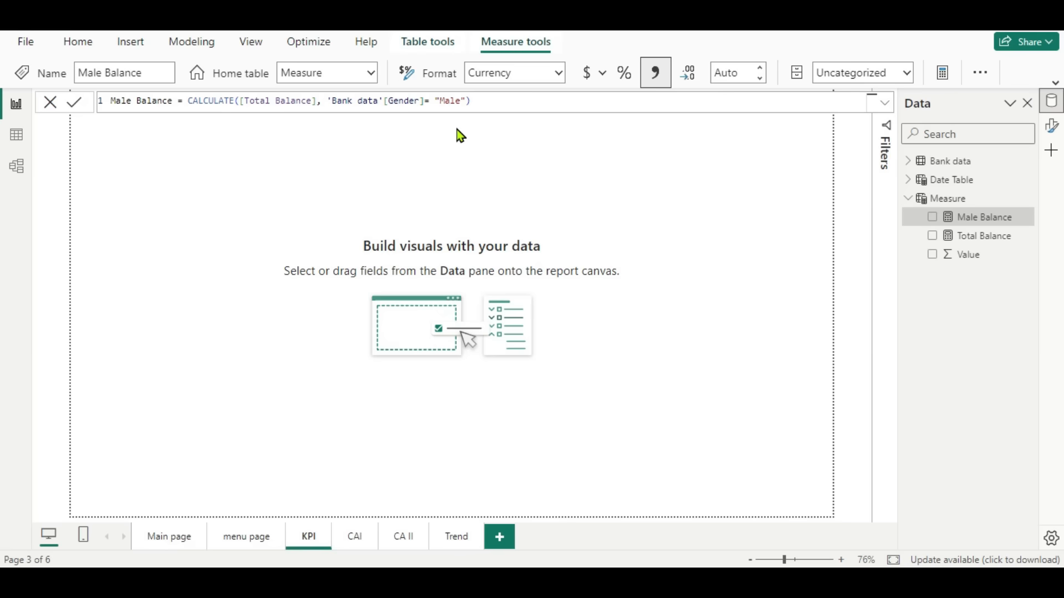
# Add a measure to the Measure table: Female Balance = CALCULATE([Total Balance], 'Bank data'[Gender]= "Female").
pyautogui.rightClick(1030, 198)
pyautogui.click(958, 231)
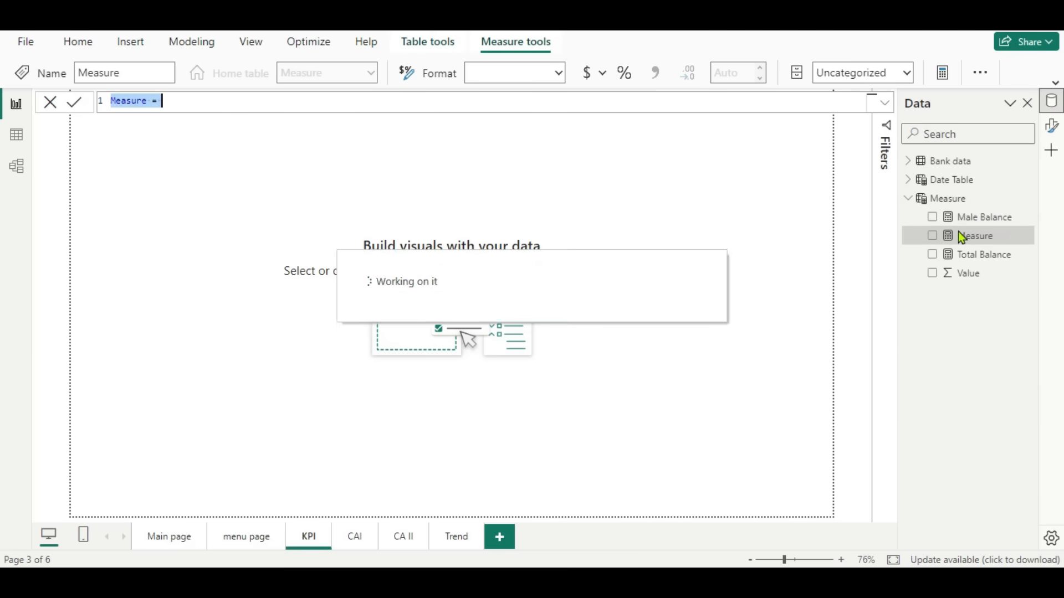
pyautogui.write('Male Balance = CALCULATE([Total Balance], \'Bank data\'[Gender]= "Male")')
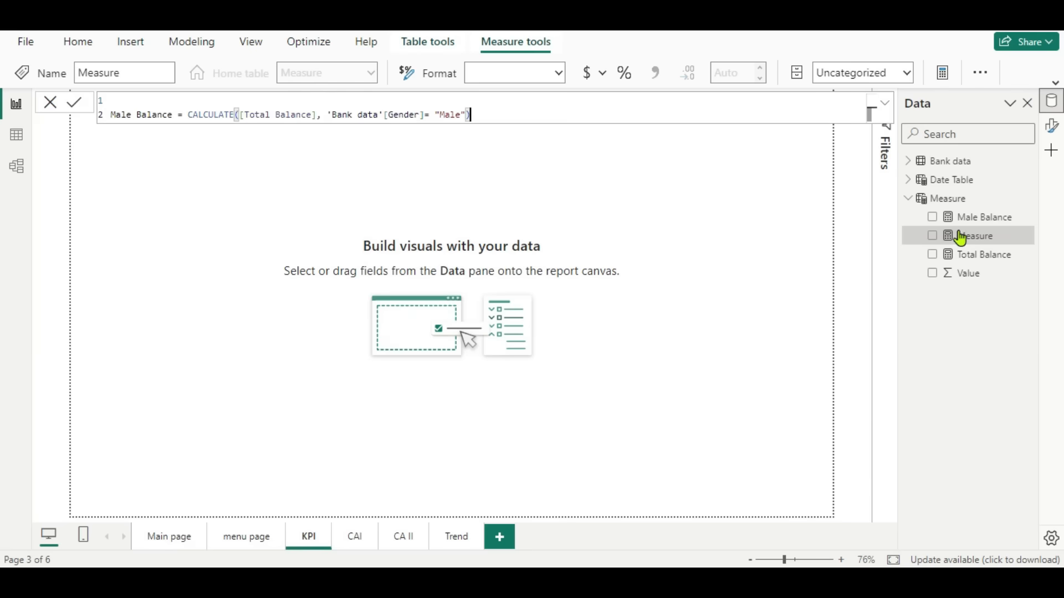
pyautogui.doubleClick(461, 115)
pyautogui.press('BackSpace')
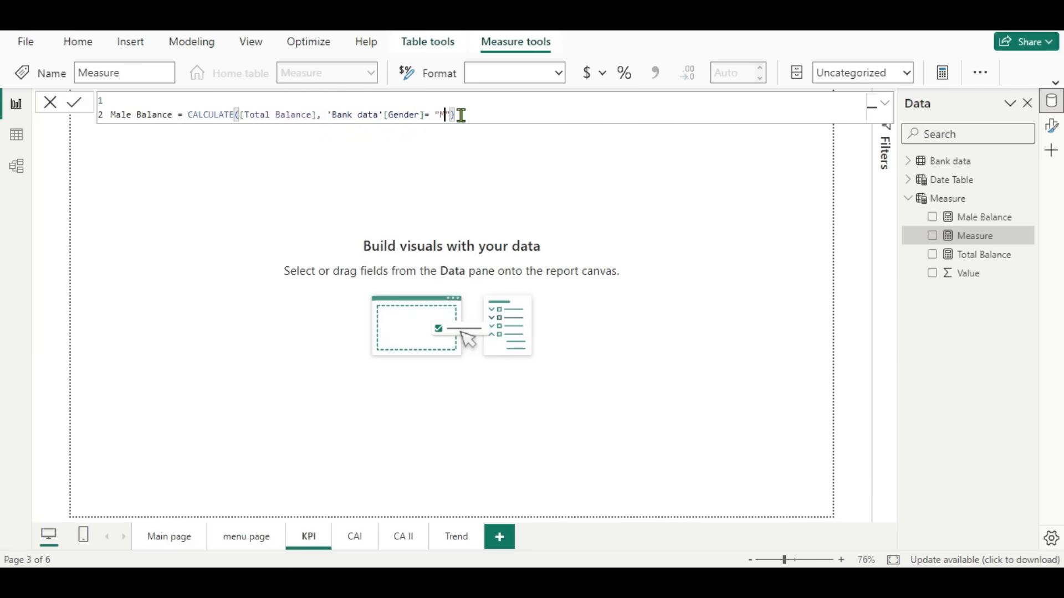
pyautogui.write('Female')
pyautogui.doubleClick(133, 113)
pyautogui.press('BackSpace')
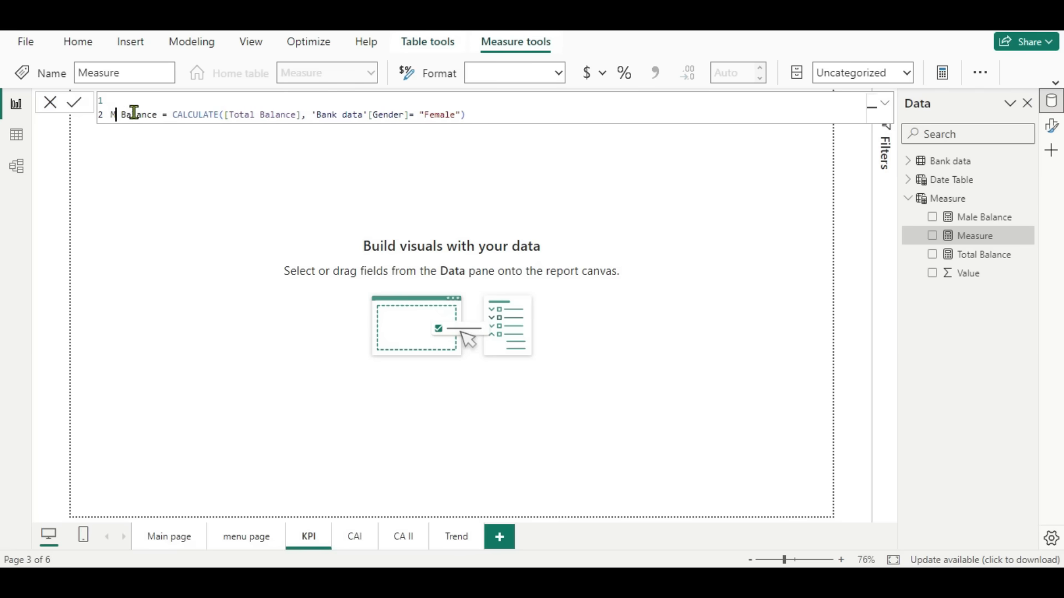
pyautogui.write('Female')
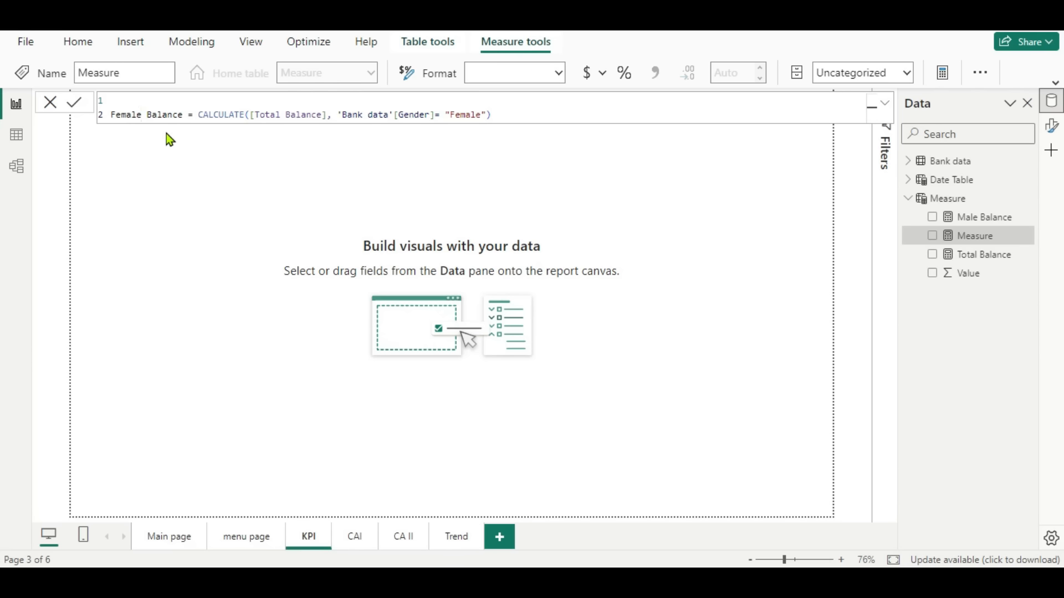
pyautogui.press('Return')
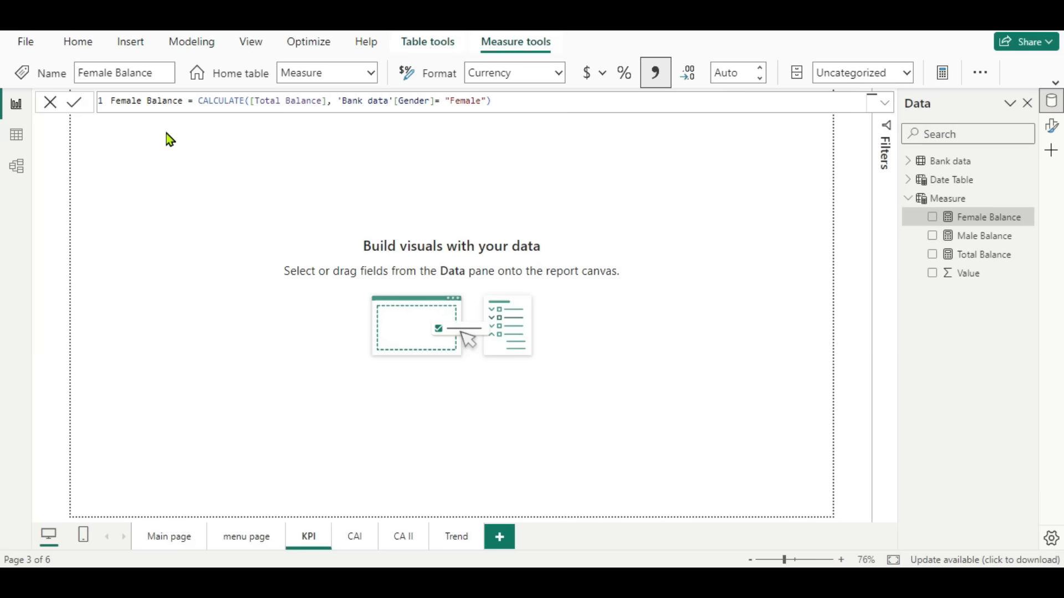
# Check the Bank data table's columns and add to the Measure table: House Owners Balance = CALCULATE([Total Balance], 'Bank data'[houseloan] = "yes").
pyautogui.click(19, 138)
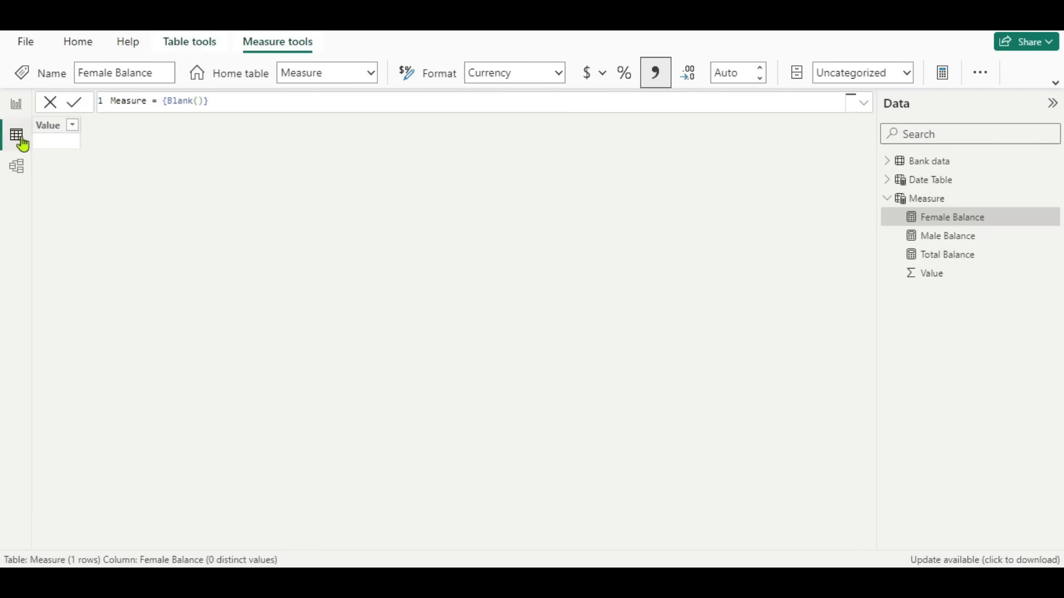
pyautogui.click(922, 166)
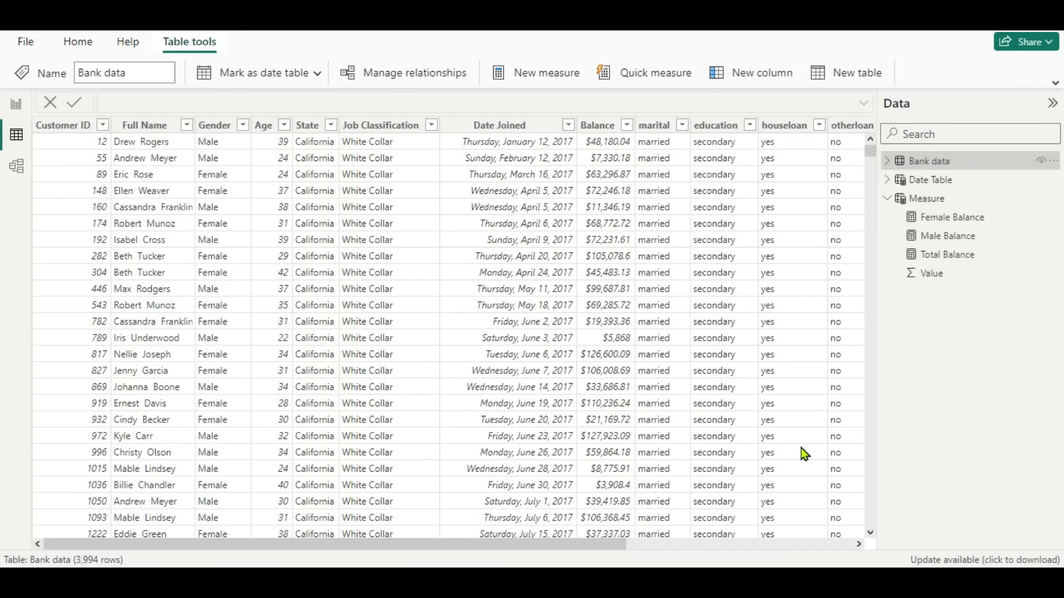
pyautogui.scroll(-4, 765, 309)
pyautogui.scroll(4, 765, 308)
pyautogui.click(14, 109)
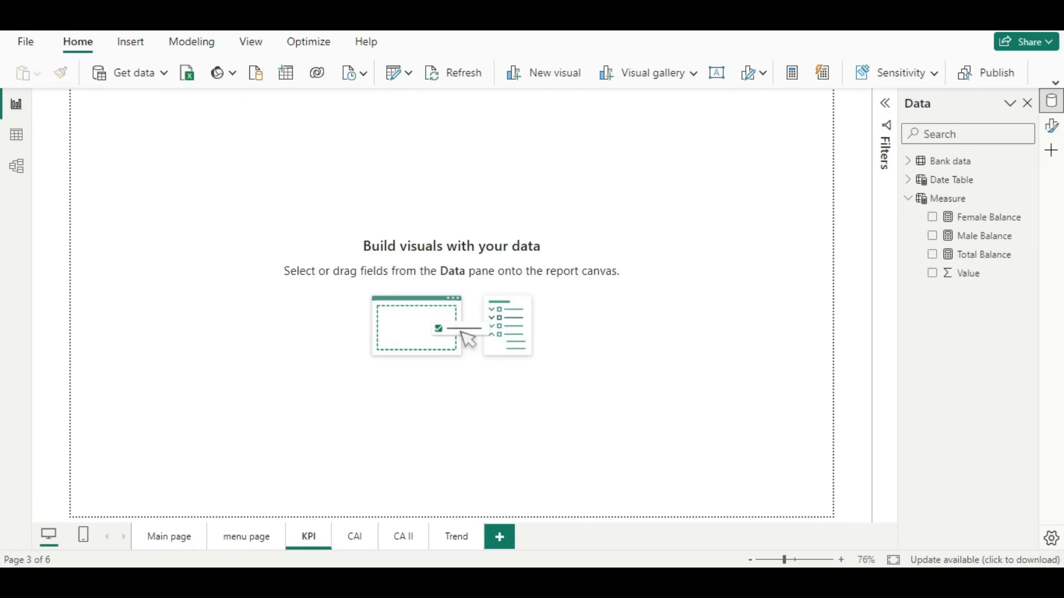
pyautogui.click(1032, 199)
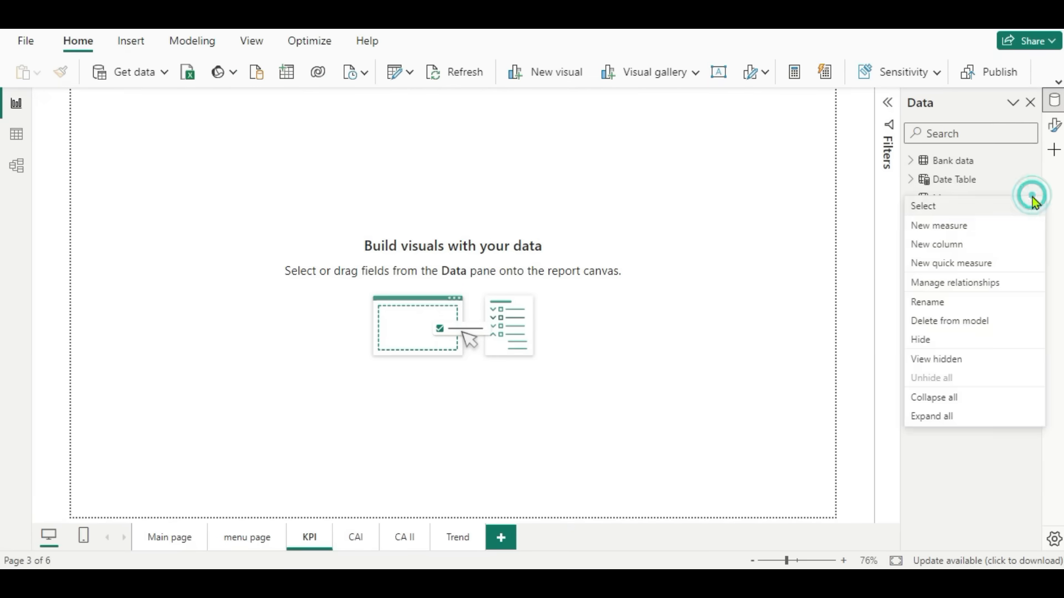
pyautogui.click(968, 230)
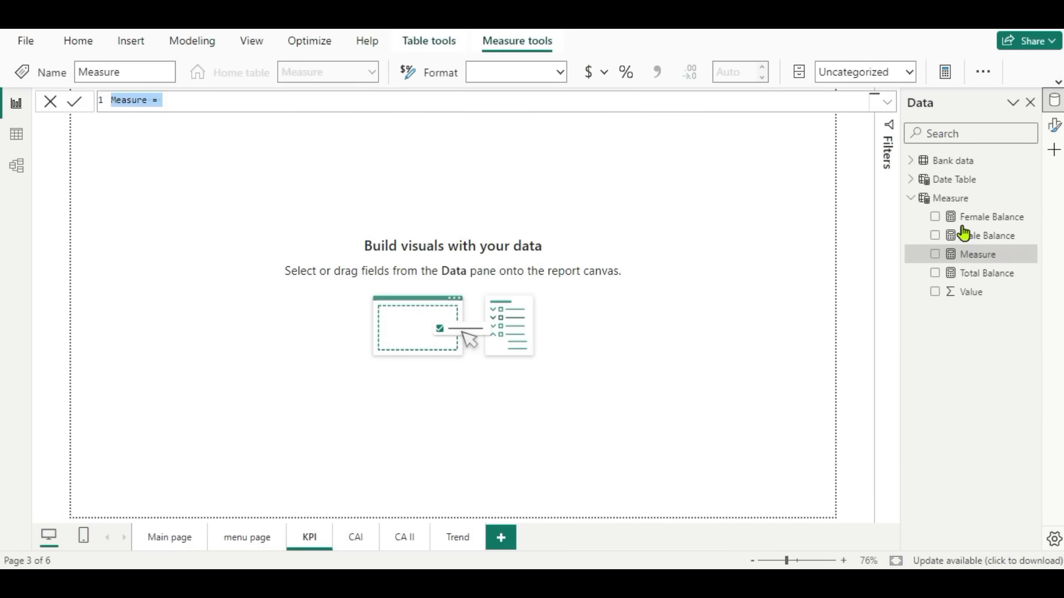
pyautogui.write('House Owners Balance = CALCULATE([Total Balance], \'Bank data\'[houseloan] = "yes")')
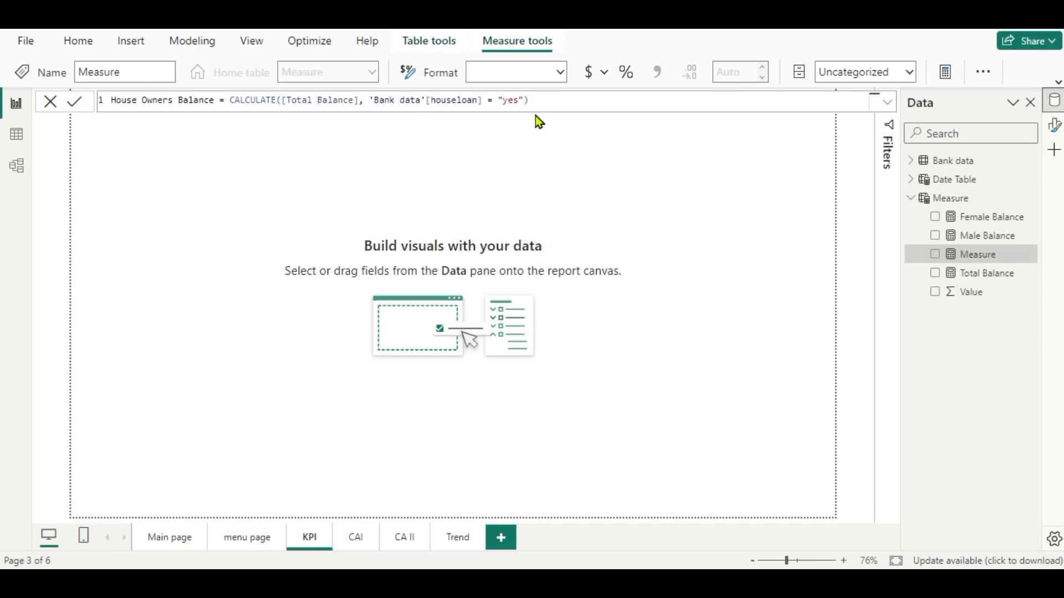
pyautogui.press('Return')
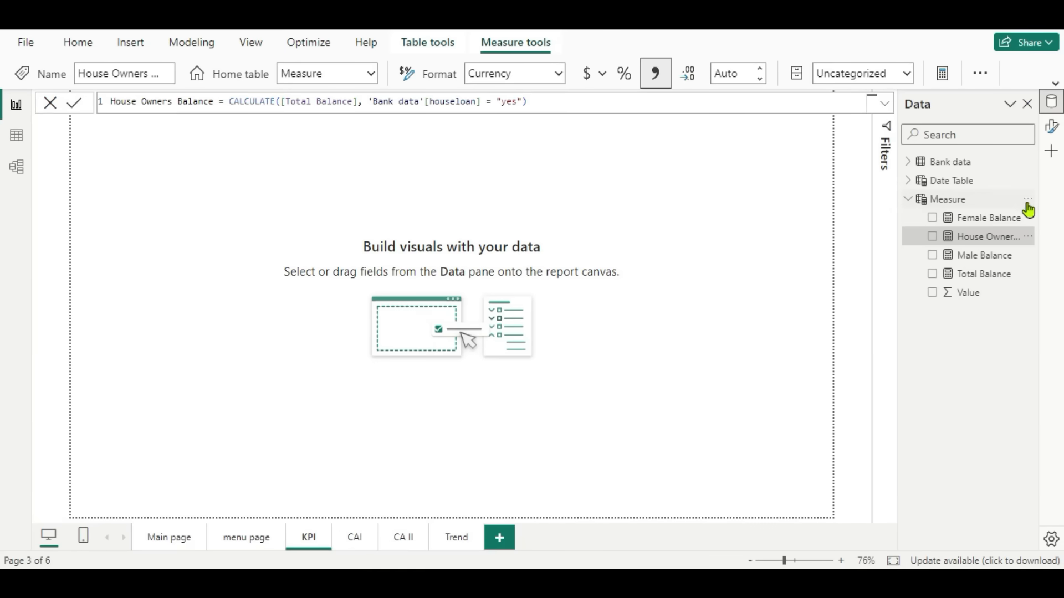
# Add a measure to the Measure table: Renters Balance = CALCULATE([Total Balance], 'Bank data'[houseloan] = "no").
pyautogui.click(1029, 199)
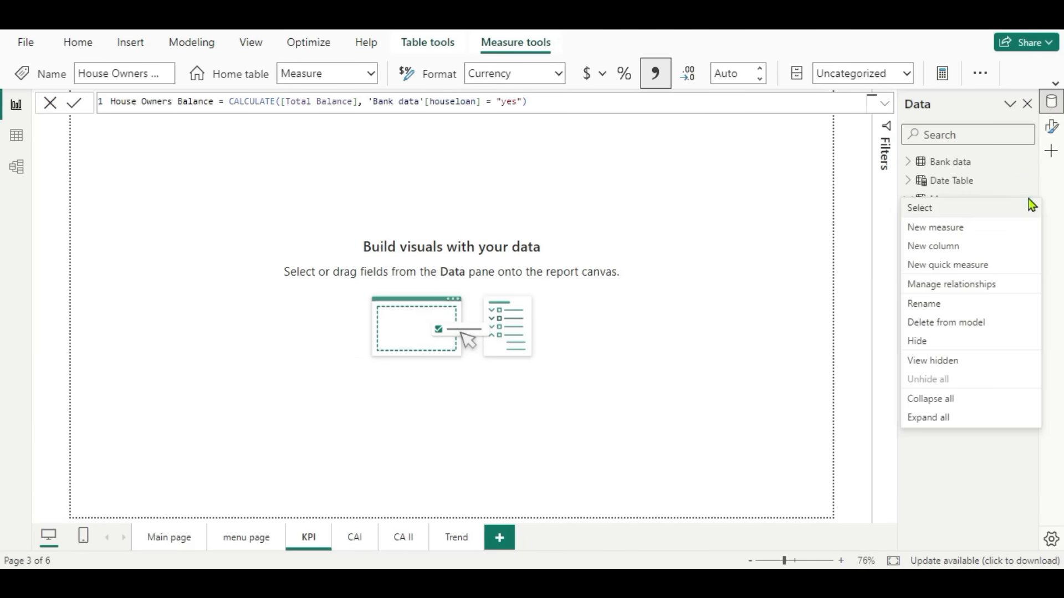
pyautogui.click(937, 233)
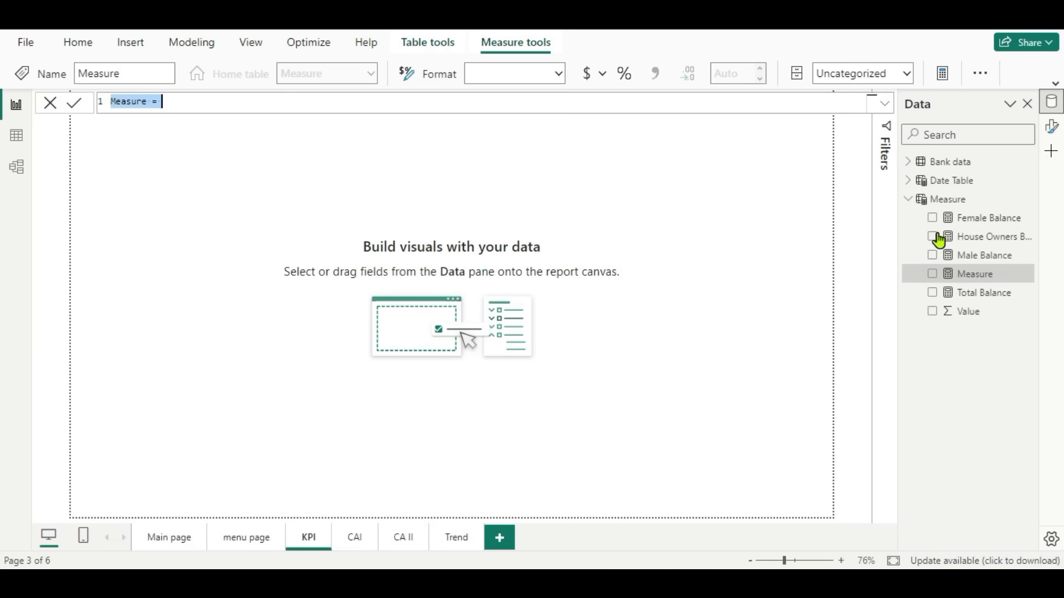
pyautogui.write('Renters Balance = CALCULATE([Total Balance], \'Bank data\'[houseloan] = "no")')
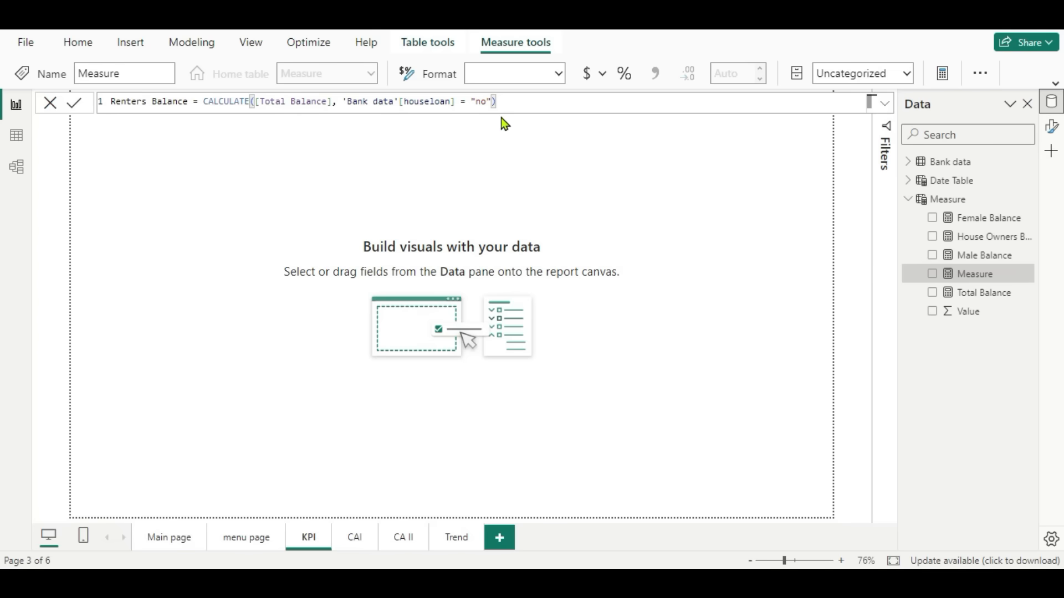
pyautogui.press('Return')
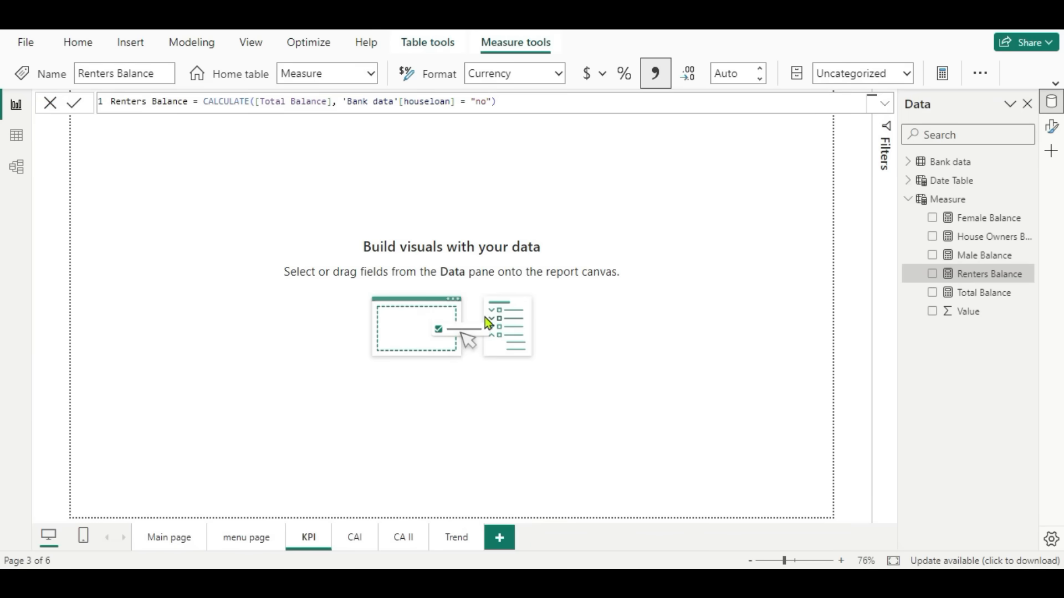
# Set background 3.jpg as the KPI page's canvas background with image fit Fit and 0% transparency.
pyautogui.click(1053, 129)
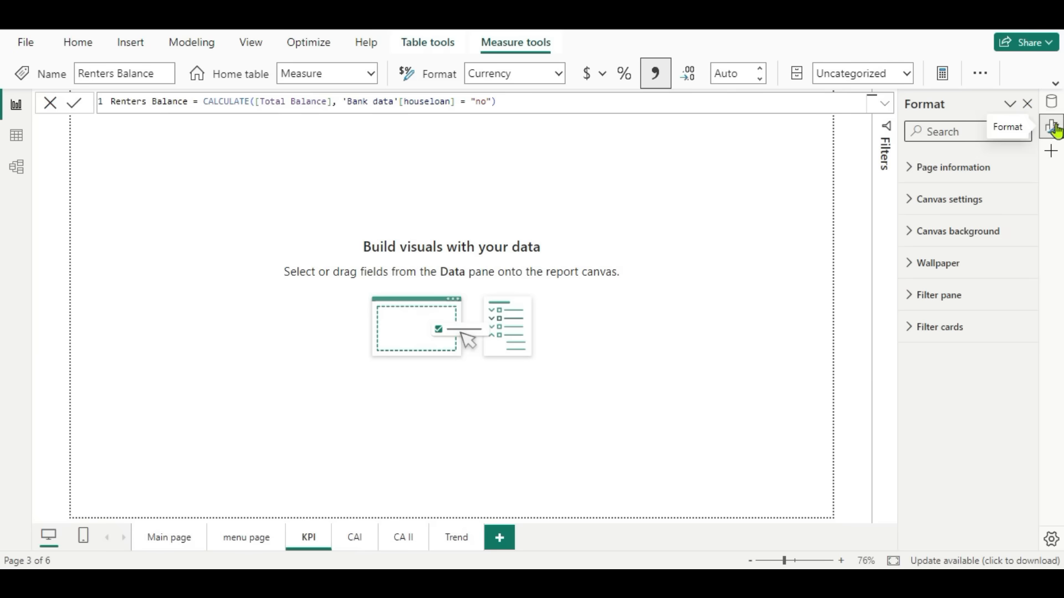
pyautogui.click(909, 240)
pyautogui.click(1017, 326)
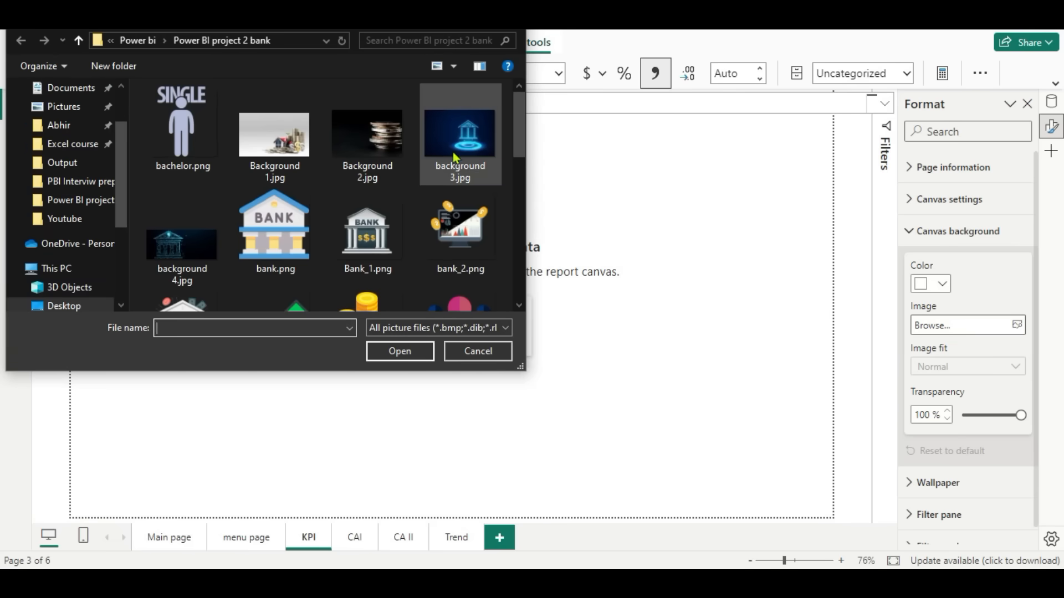
pyautogui.click(470, 164)
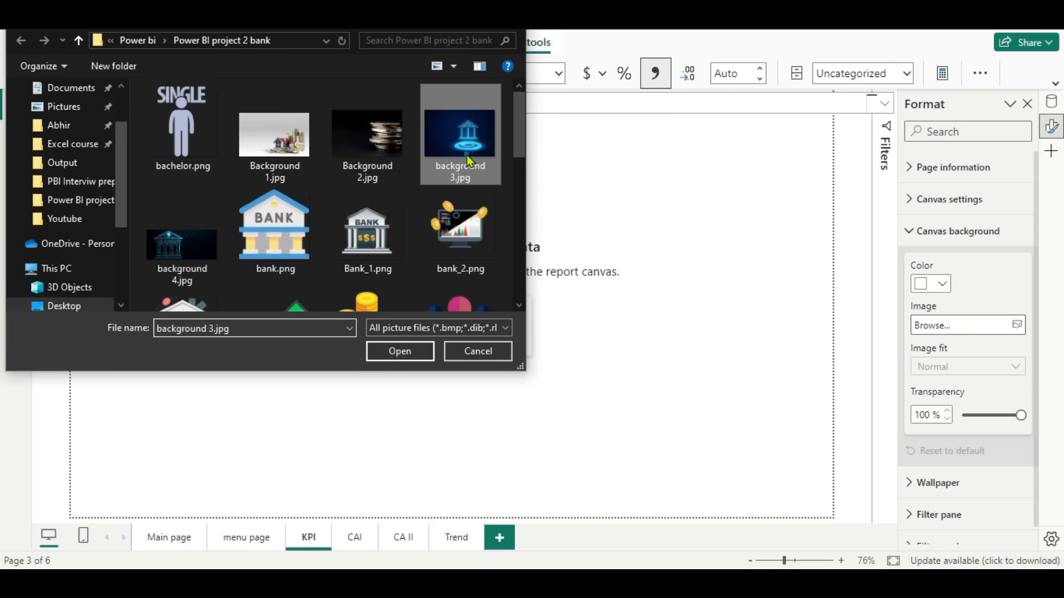
pyautogui.click(412, 350)
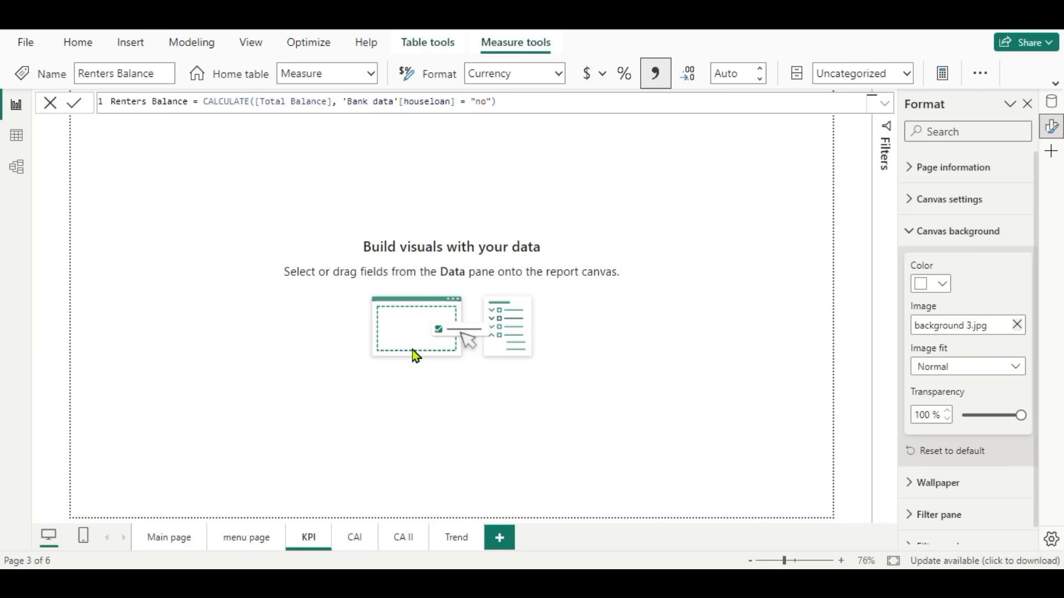
pyautogui.click(1014, 367)
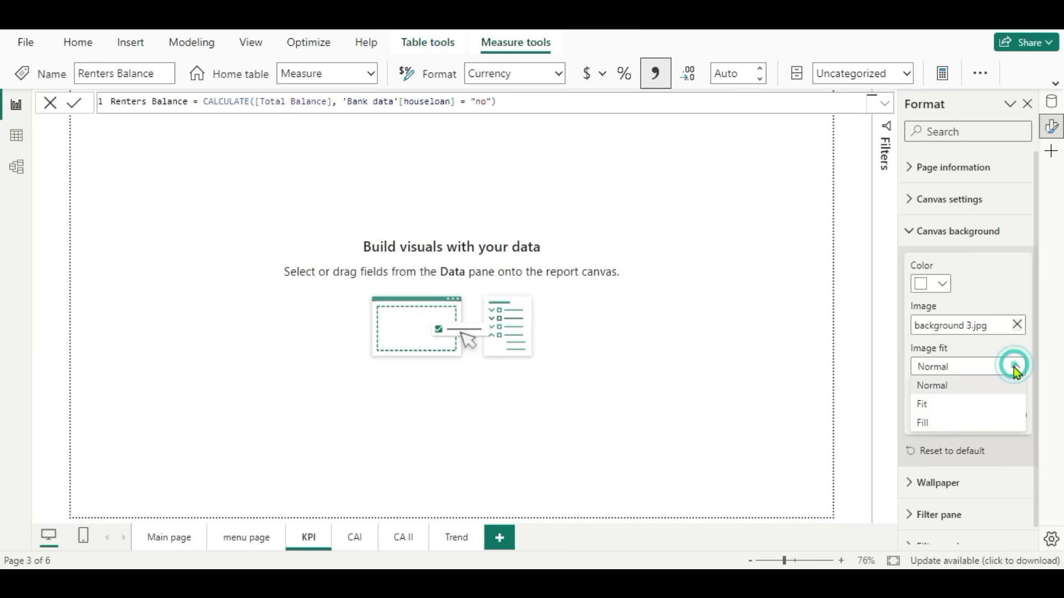
pyautogui.click(928, 412)
pyautogui.moveTo(1016, 415); pyautogui.dragTo(917, 428)
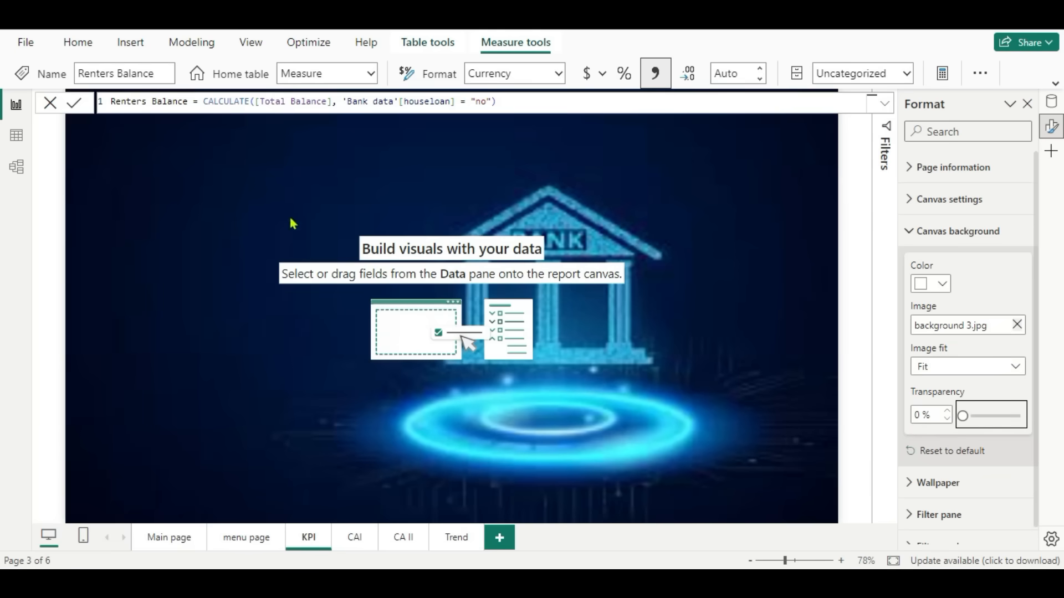
pyautogui.click(417, 425)
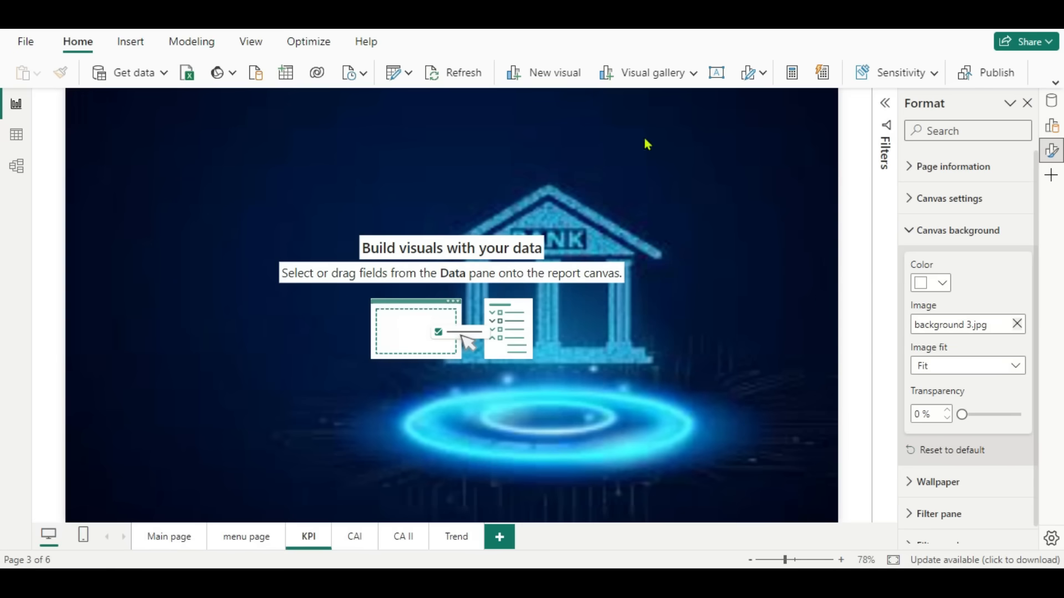
# Insert a new-style card visual showing the Total Balance measure near the KPI page's upper middle and reduce its height.
pyautogui.click(692, 73)
pyautogui.scroll(-4, 627, 384)
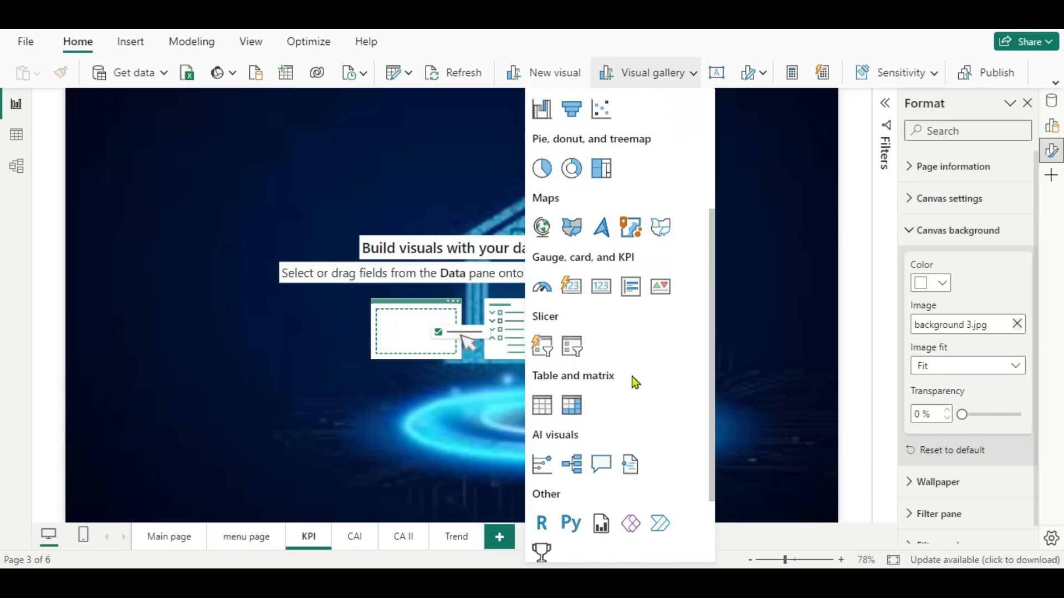
pyautogui.click(572, 282)
pyautogui.moveTo(174, 178); pyautogui.dragTo(548, 227)
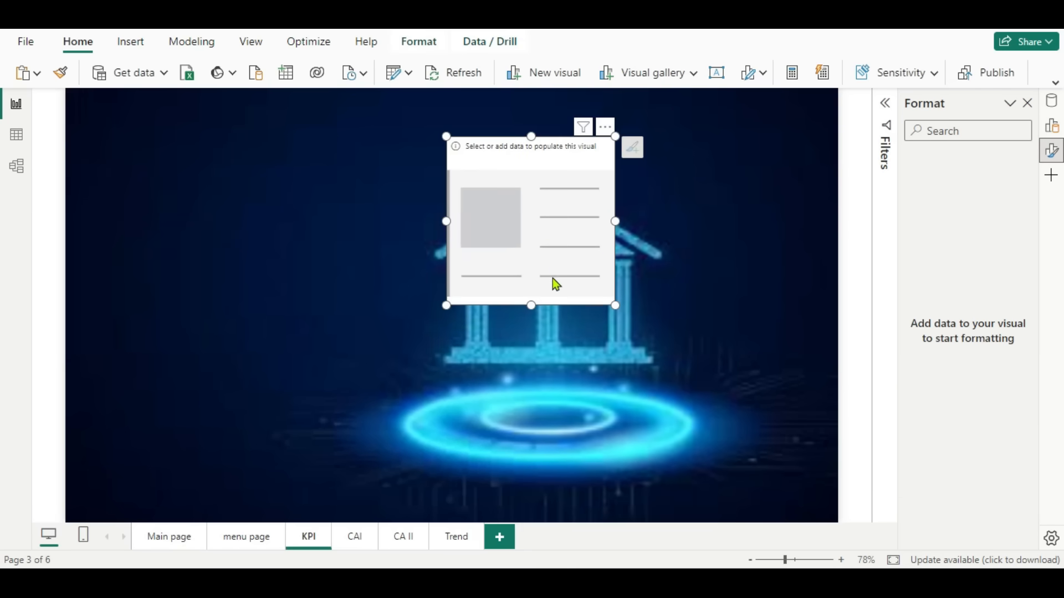
pyautogui.click(1051, 100)
pyautogui.click(932, 292)
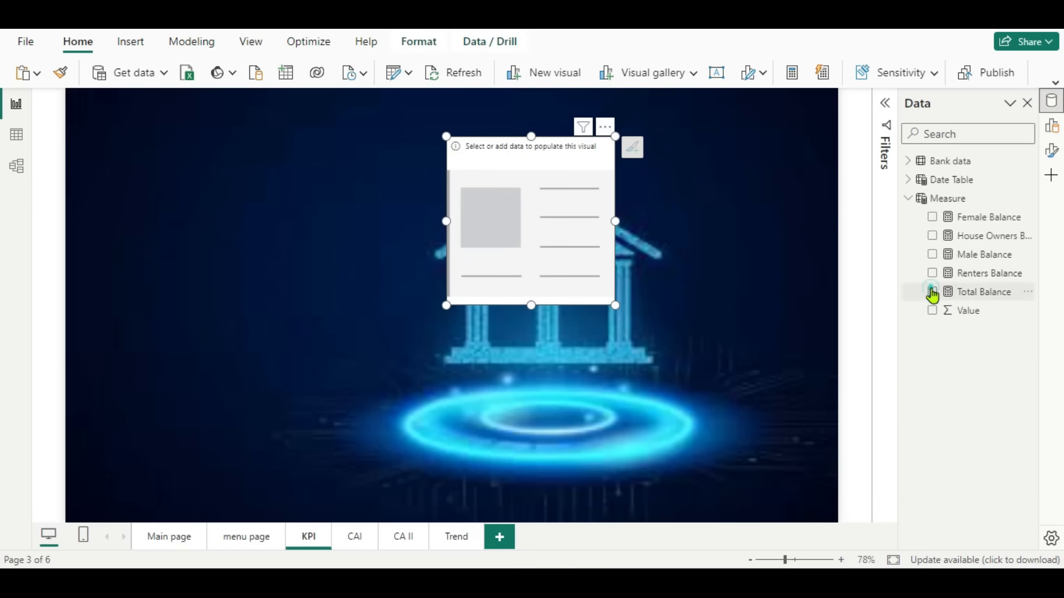
pyautogui.moveTo(531, 304); pyautogui.dragTo(544, 232)
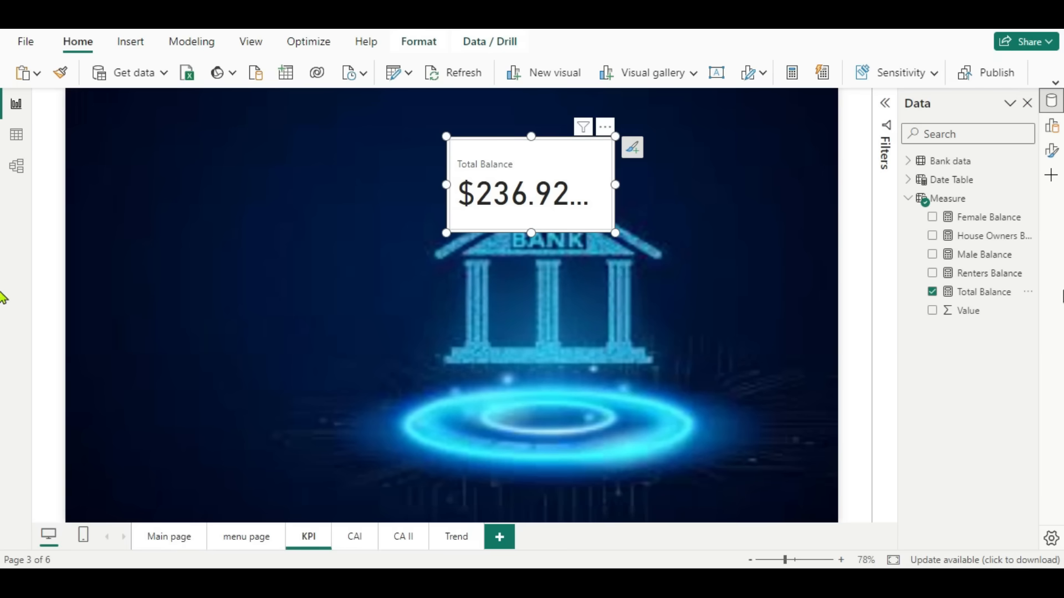
# Turn off the visual background of the Total Balance card.
pyautogui.click(1055, 159)
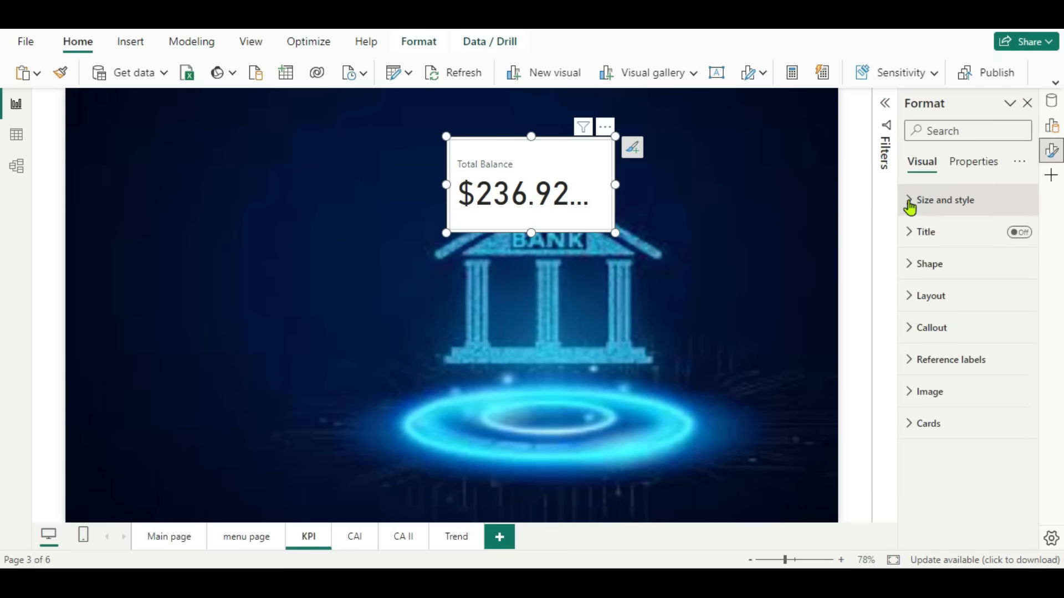
pyautogui.click(910, 203)
pyautogui.scroll(-3, 1025, 480)
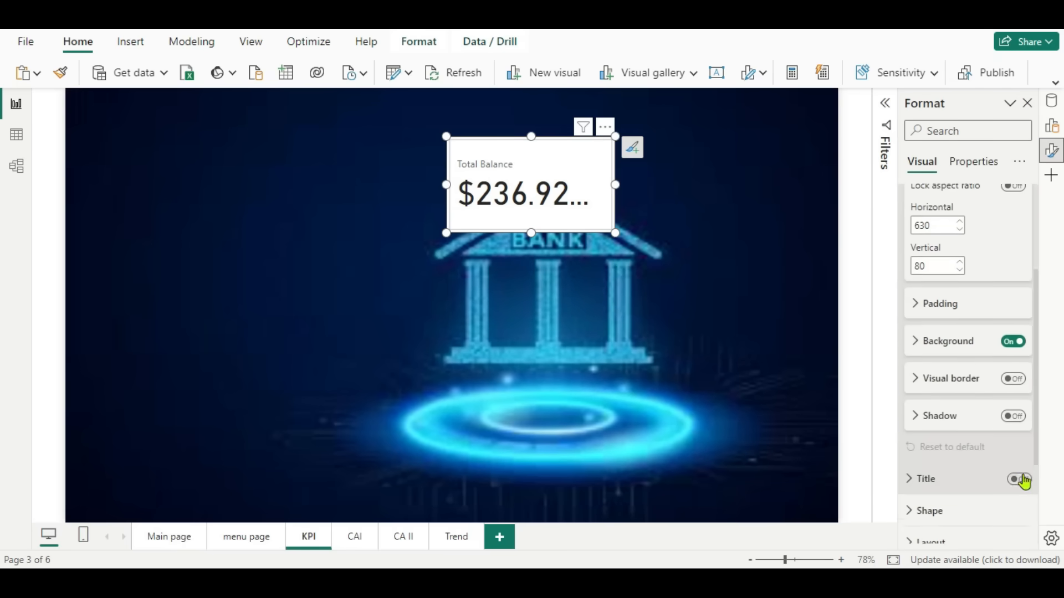
pyautogui.click(1014, 337)
# Format the Total Balance card's callout value with a heavier Segoe UI font variant, size 30 and a light grey color.
pyautogui.scroll(-2, 973, 454)
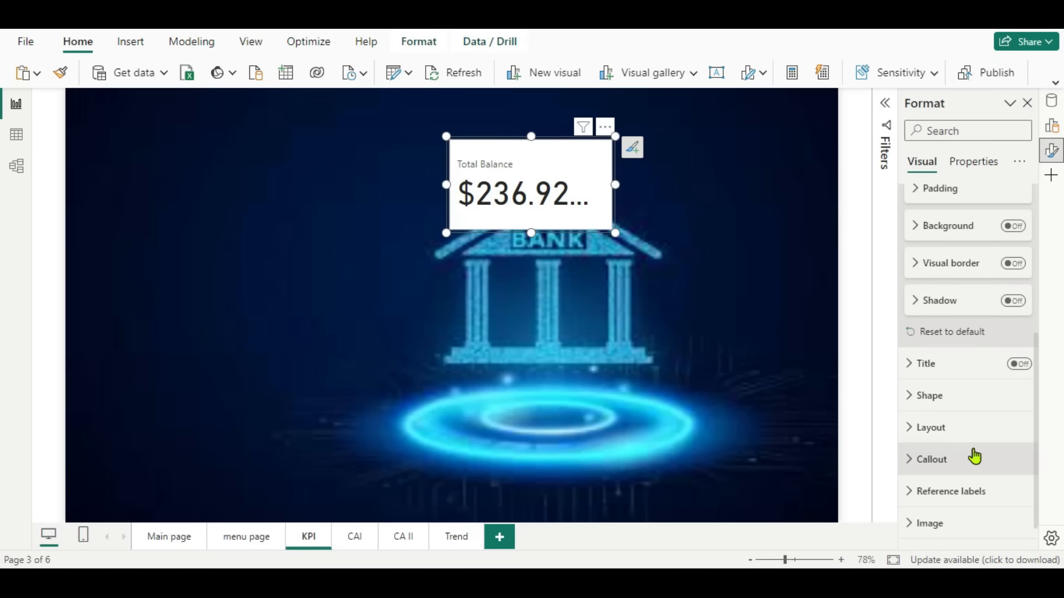
pyautogui.click(912, 370)
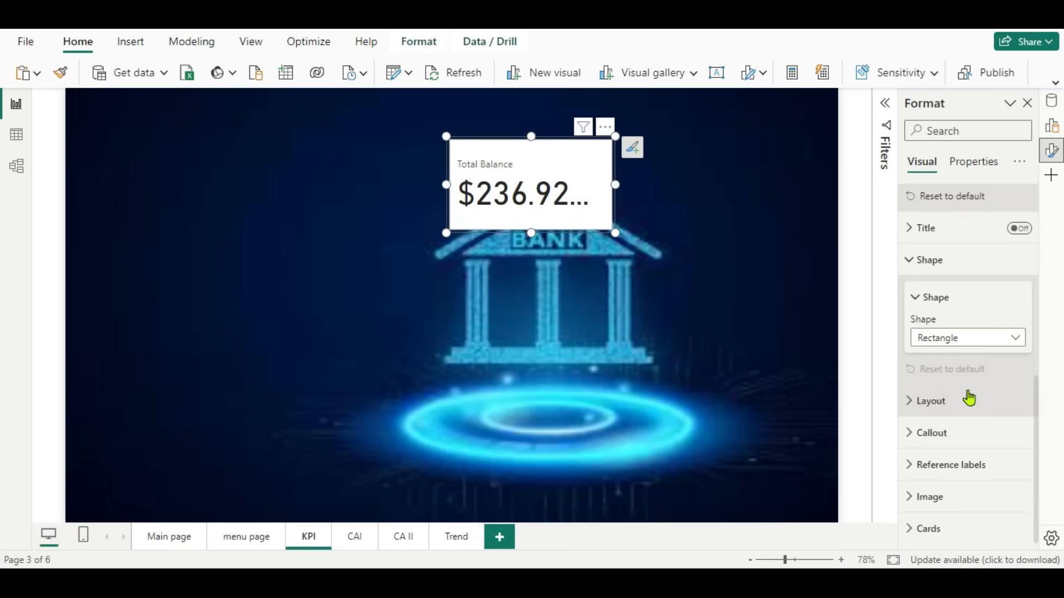
pyautogui.click(915, 437)
pyautogui.scroll(-3, 954, 434)
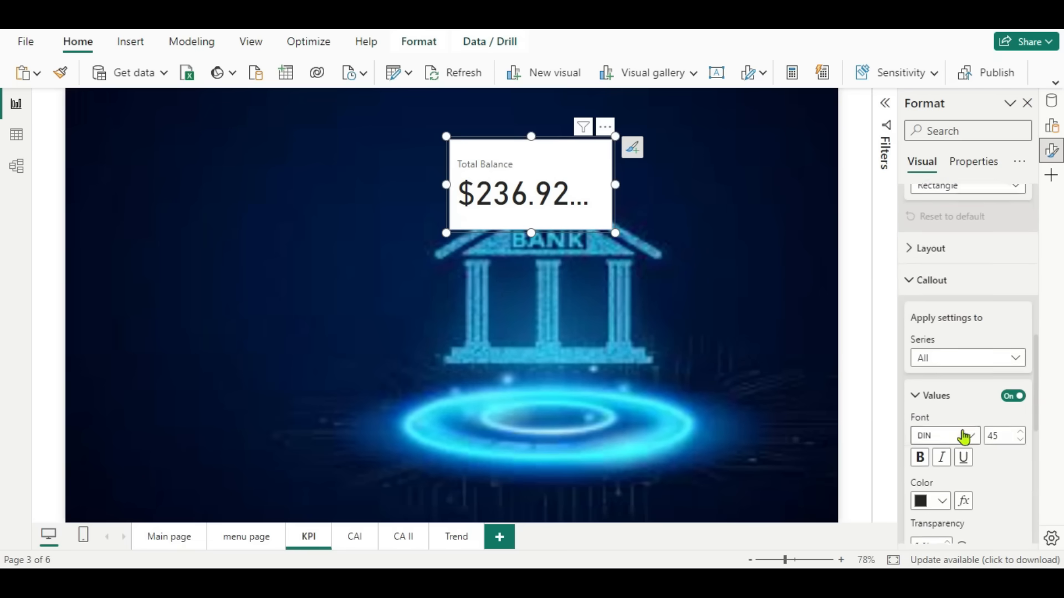
pyautogui.scroll(-5, 964, 436)
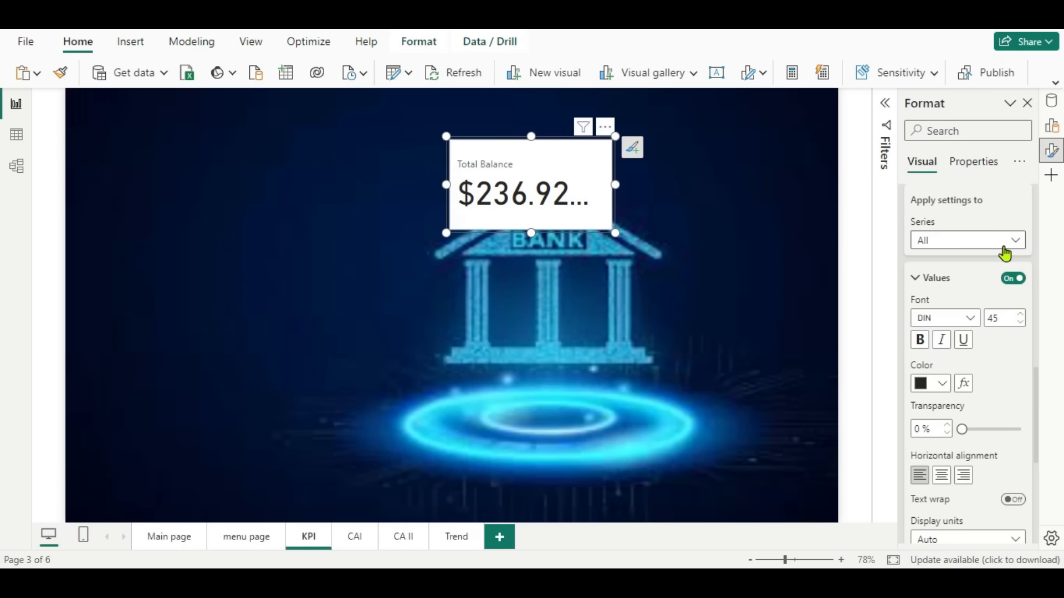
pyautogui.click(970, 319)
pyautogui.scroll(-2, 969, 265)
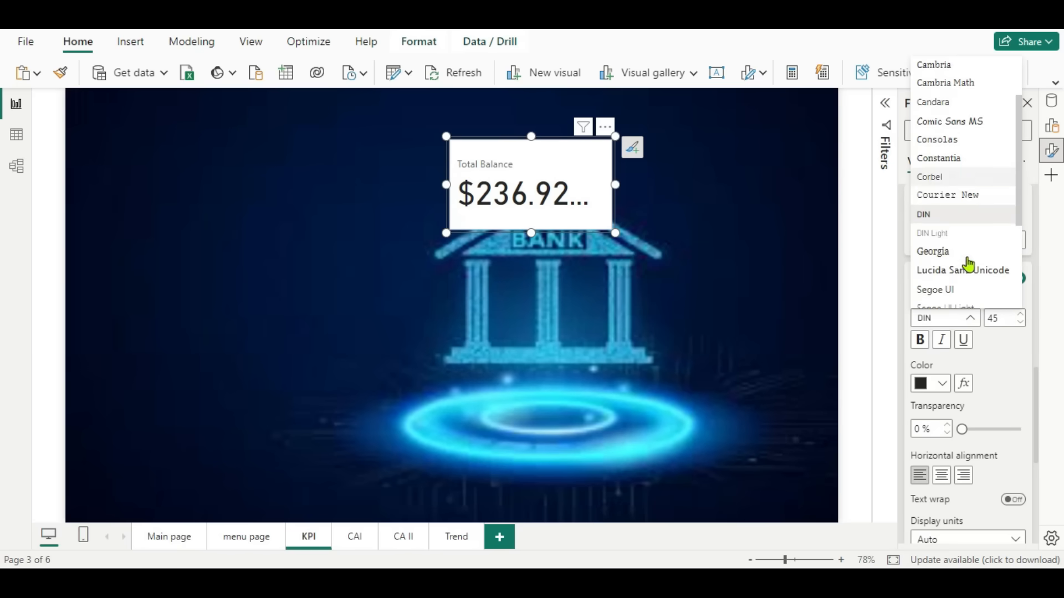
pyautogui.scroll(-1, 968, 265)
pyautogui.click(968, 252)
pyautogui.doubleClick(1002, 318)
pyautogui.write('30')
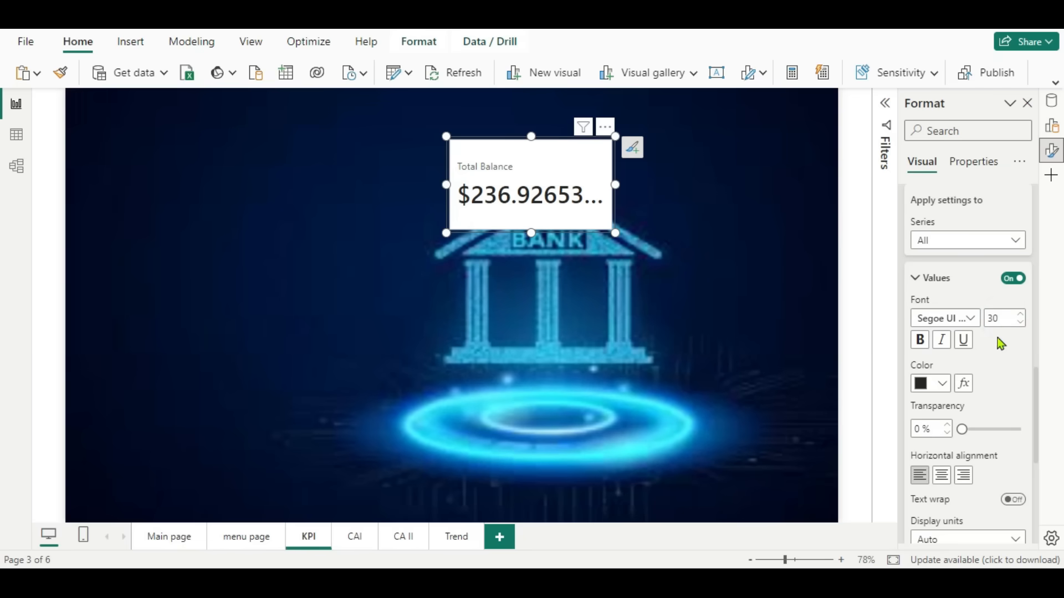
pyautogui.click(942, 382)
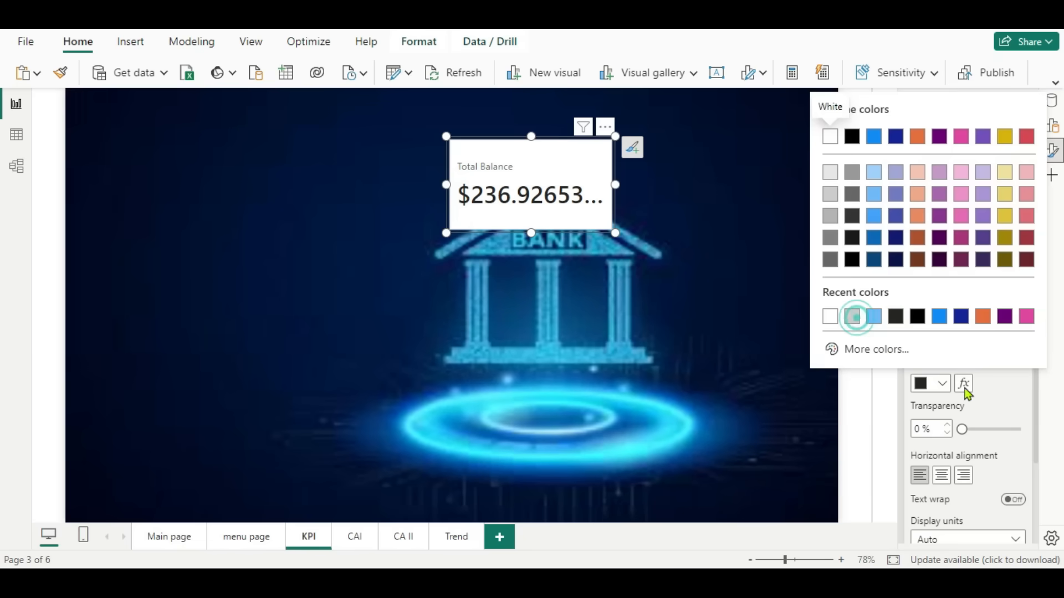
pyautogui.click(852, 316)
# Show the Total Balance card's callout value in Millions with 2 decimal places.
pyautogui.scroll(-3, 975, 411)
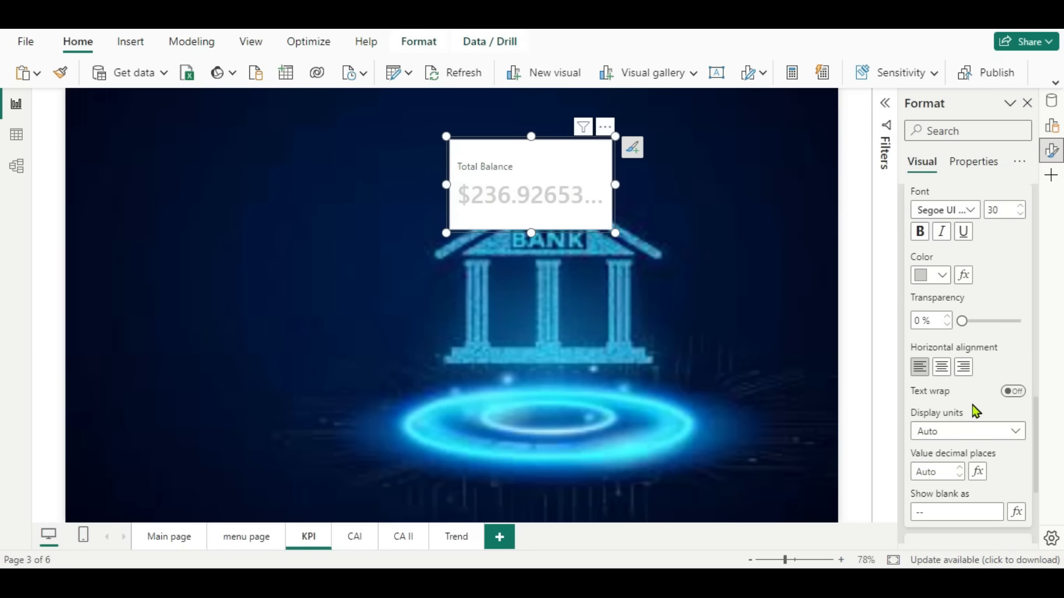
pyautogui.scroll(-3, 972, 407)
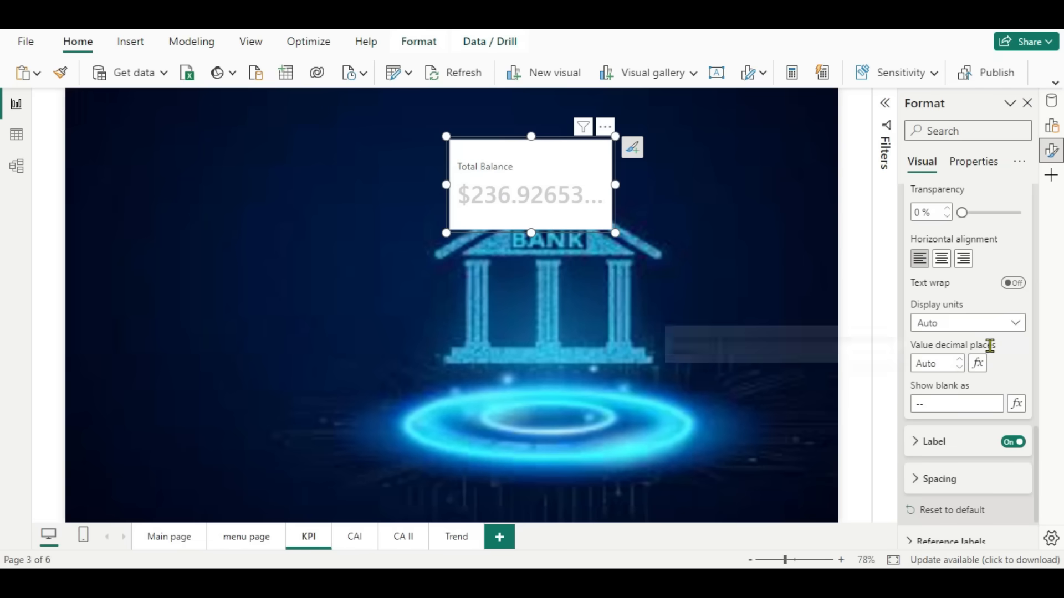
pyautogui.click(1021, 329)
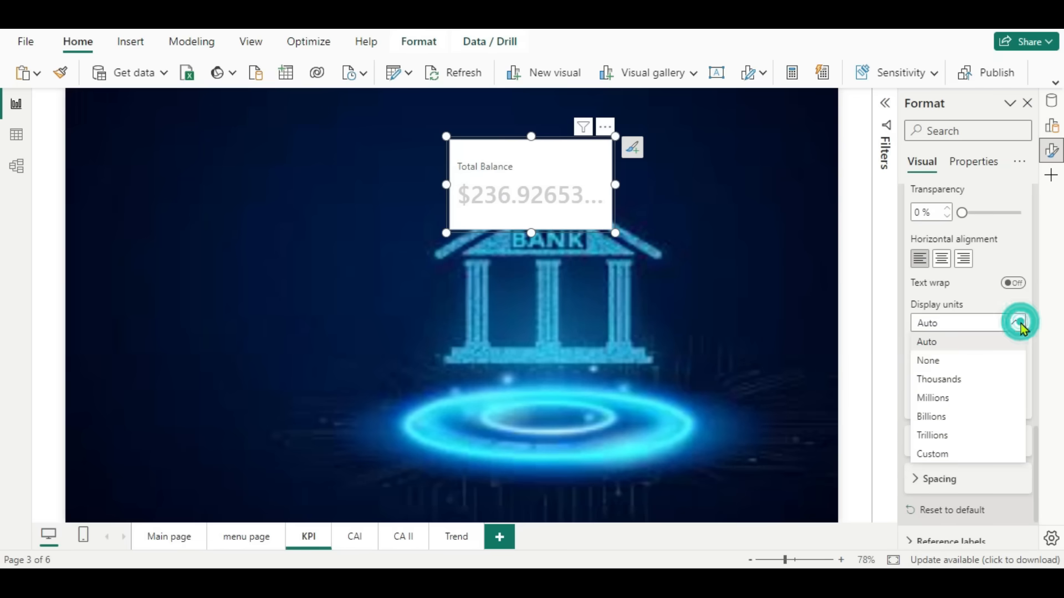
pyautogui.click(947, 400)
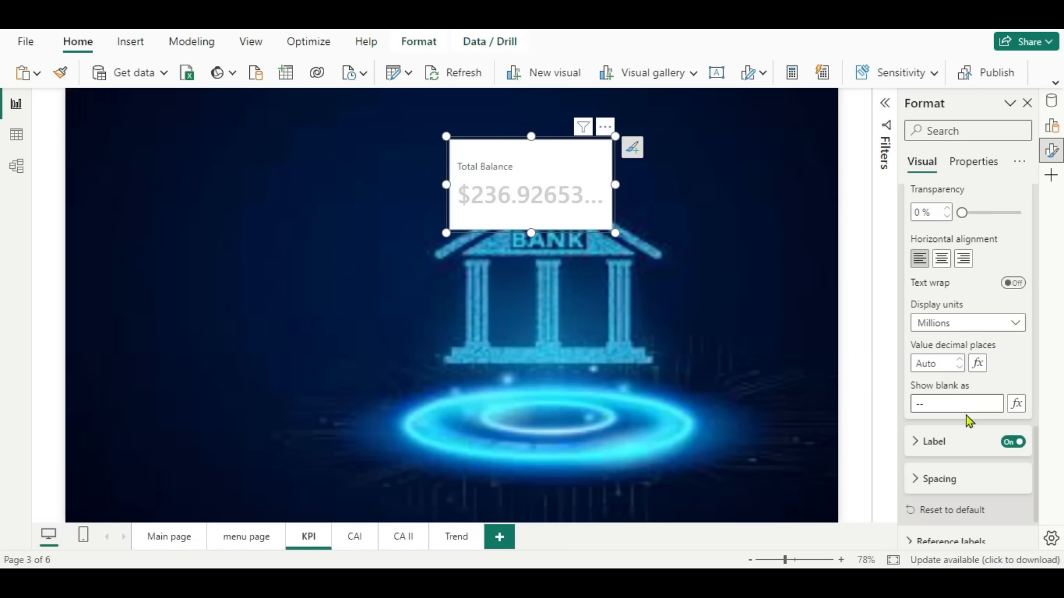
pyautogui.click(944, 366)
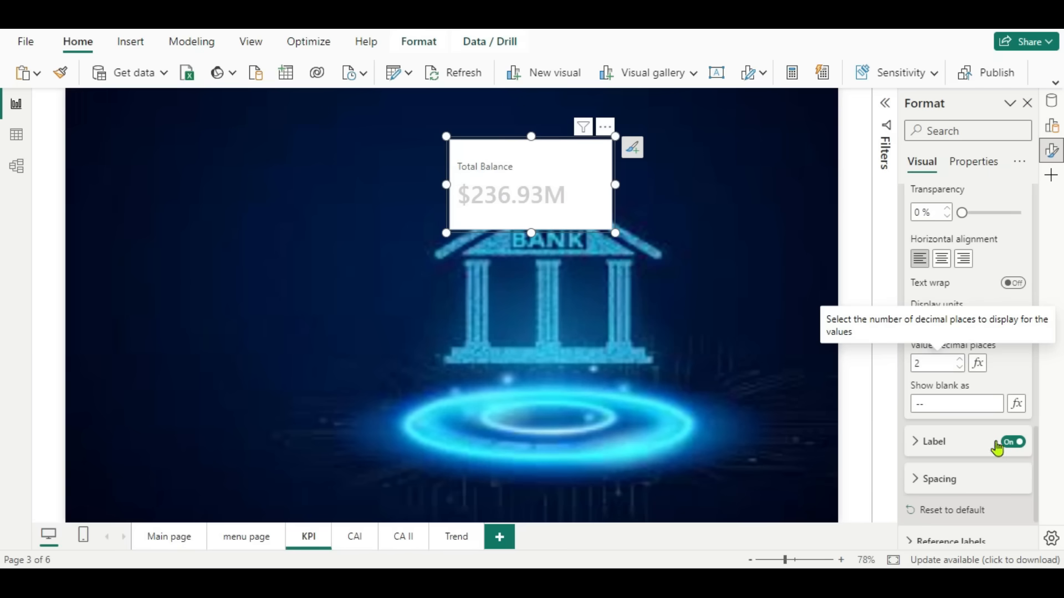
# Format the Total Balance card's label with Segoe UI Semibold, size 13 and a light blue color.
pyautogui.click(914, 442)
pyautogui.scroll(-5, 980, 439)
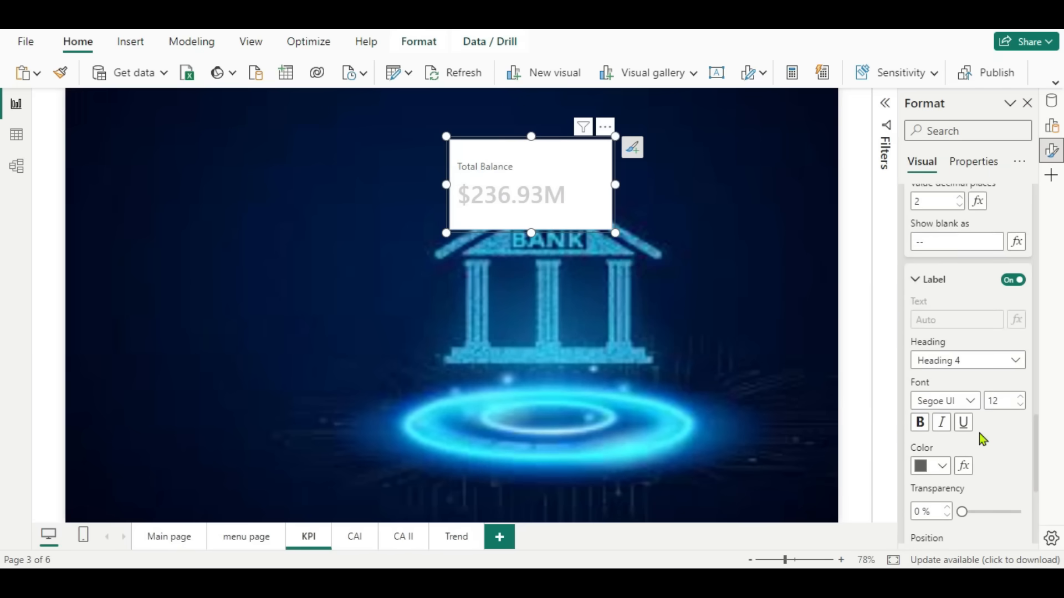
pyautogui.click(1020, 288)
pyautogui.click(970, 293)
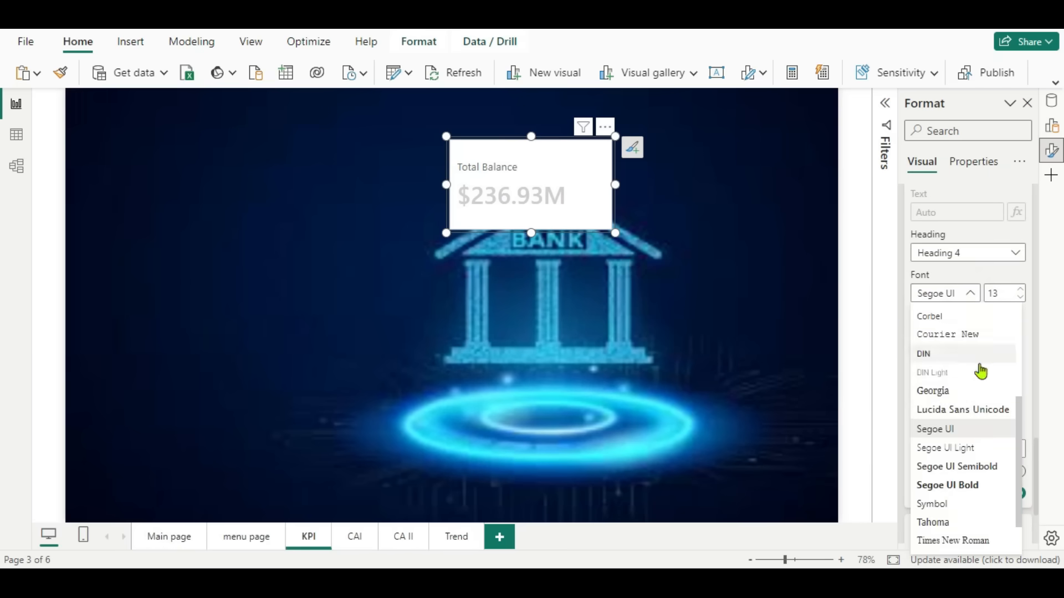
pyautogui.click(969, 466)
pyautogui.scroll(-1, 984, 431)
pyautogui.scroll(-2, 984, 432)
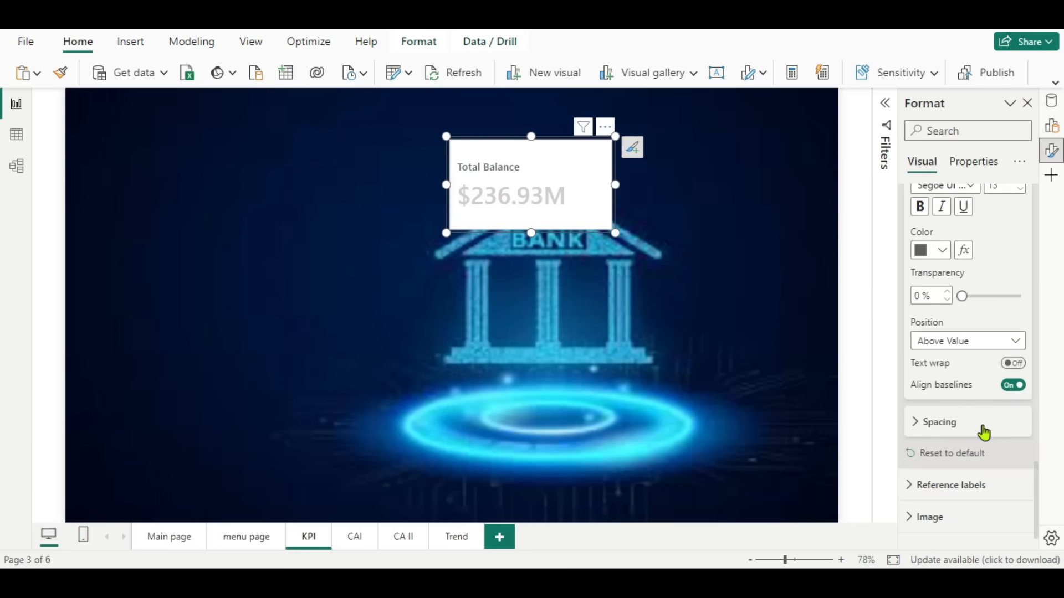
pyautogui.click(943, 251)
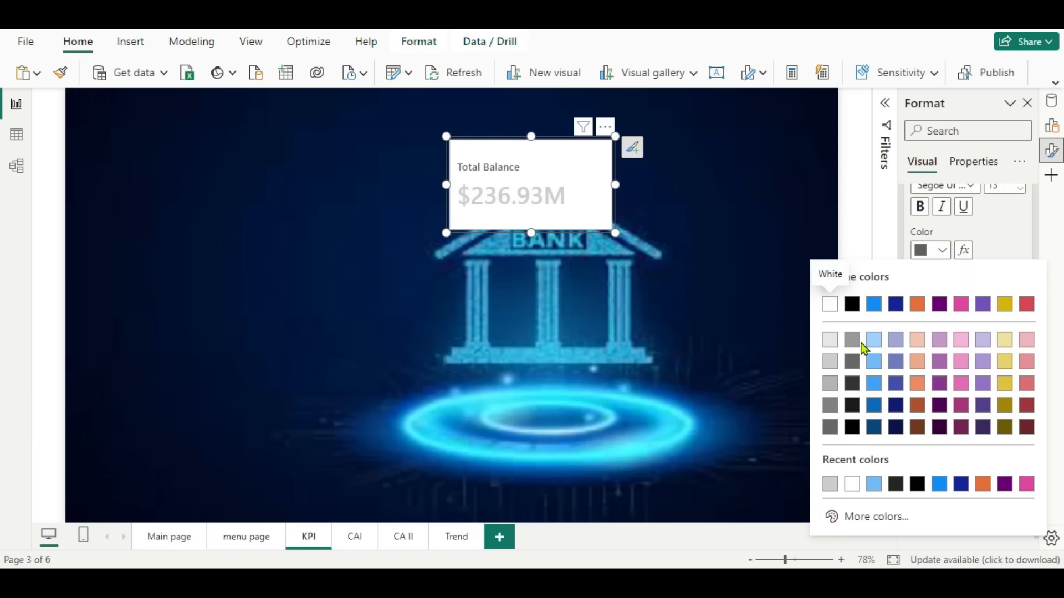
pyautogui.click(874, 341)
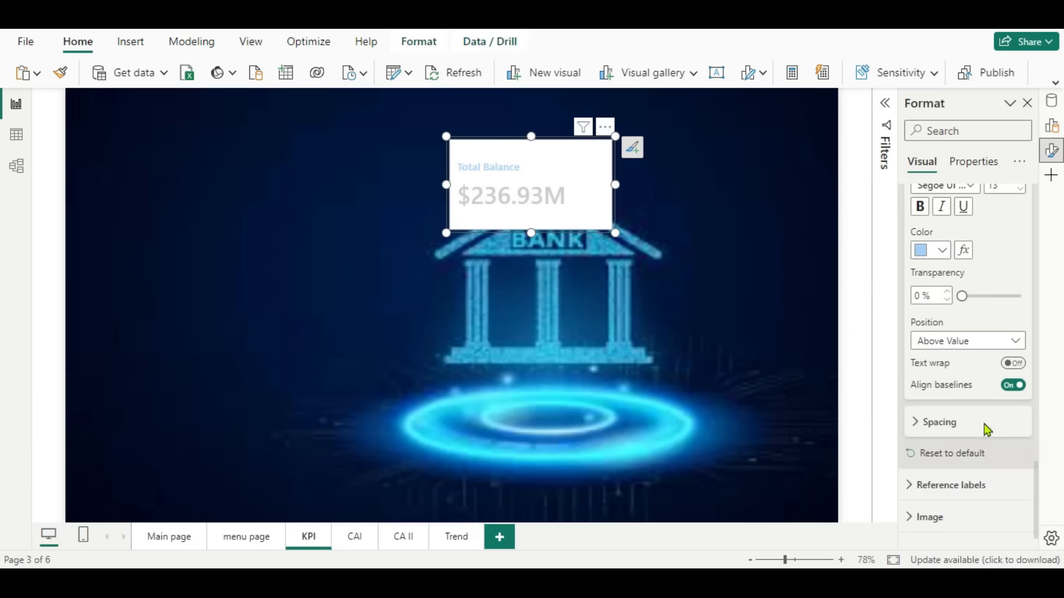
# Turn off the fill in the Total Balance card's Cards settings.
pyautogui.scroll(-1, 986, 429)
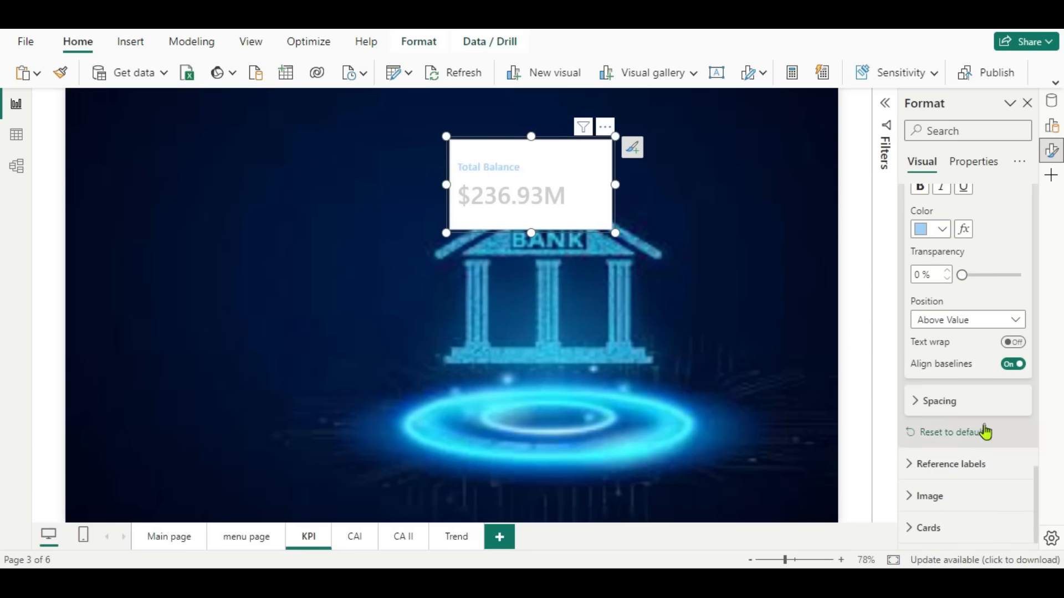
pyautogui.click(910, 535)
pyautogui.scroll(-8, 992, 477)
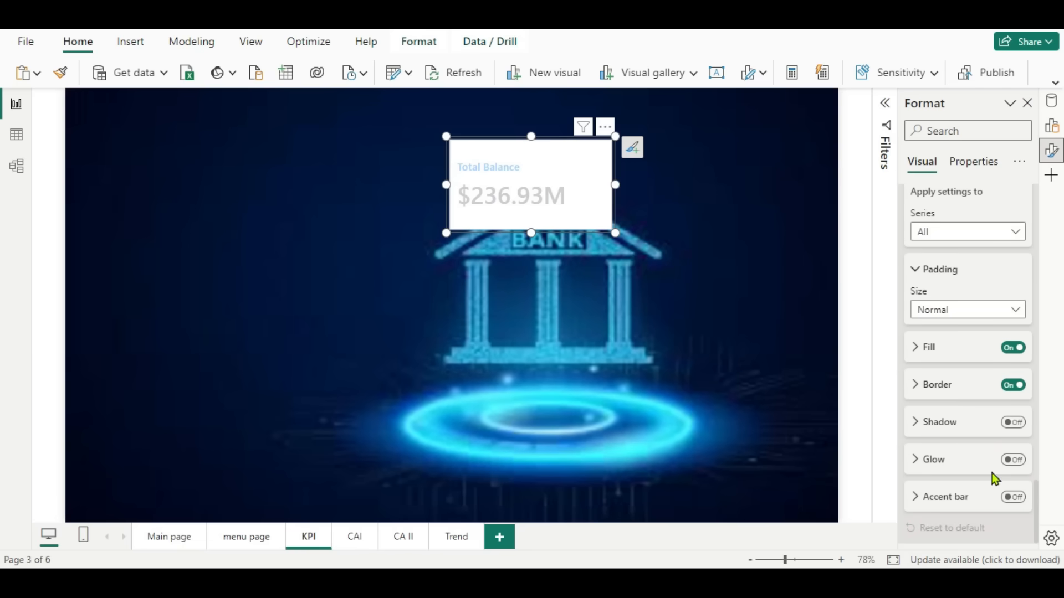
pyautogui.click(917, 348)
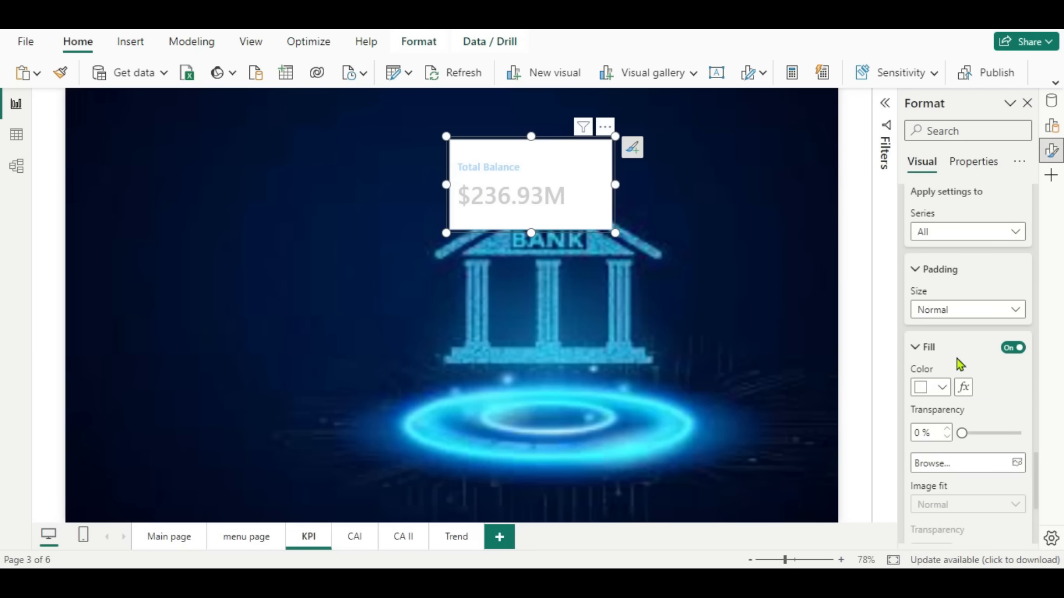
pyautogui.click(1013, 349)
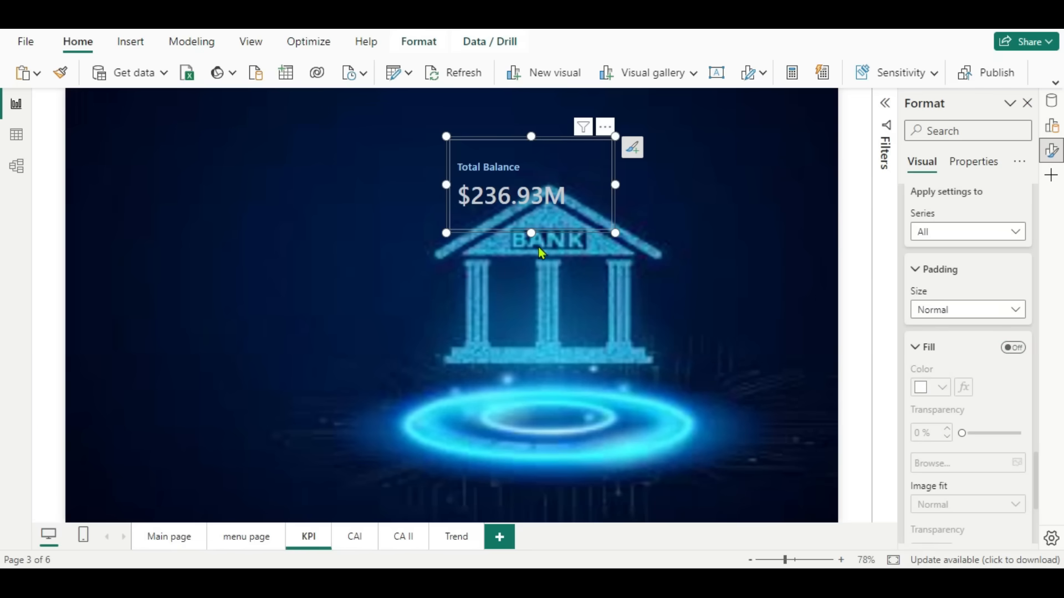
# Reduce the Total Balance card's height to about 117 and move the card just above the bank roof.
pyautogui.moveTo(530, 233); pyautogui.dragTo(551, 209)
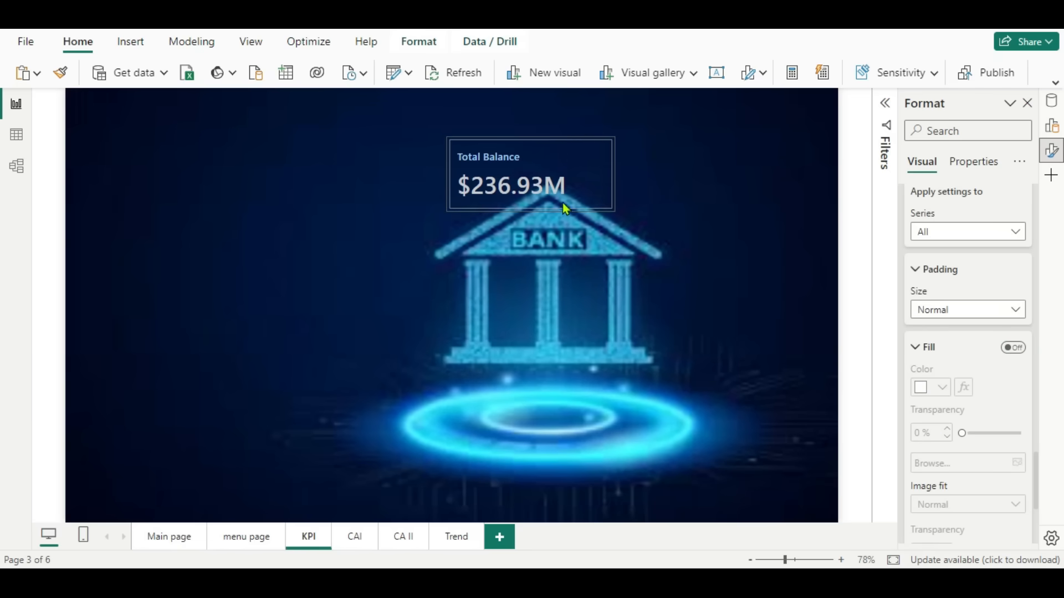
pyautogui.moveTo(555, 166); pyautogui.dragTo(568, 147)
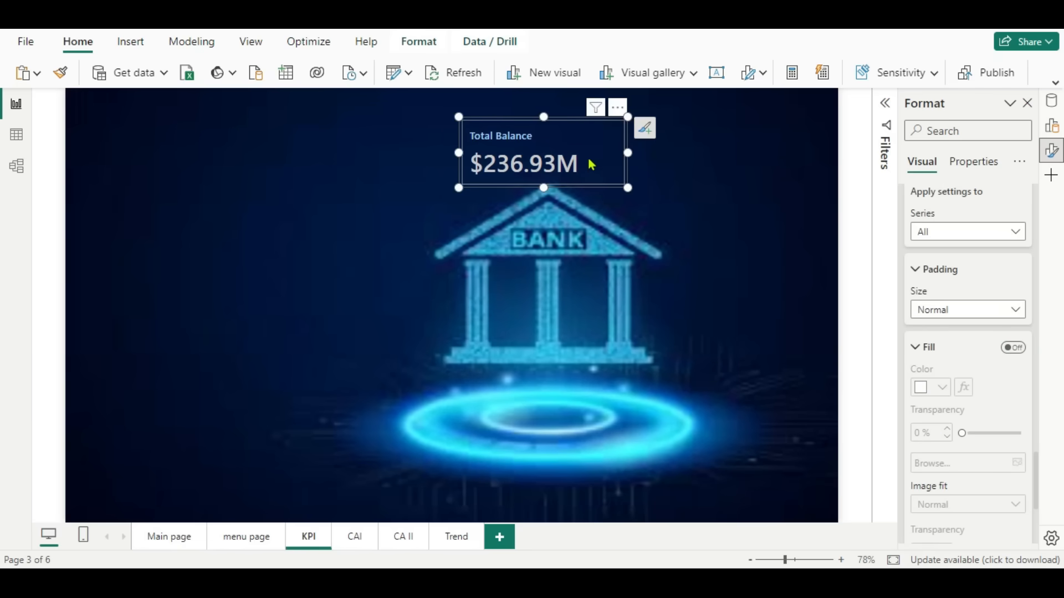
# Add the image save-money.png to the Total Balance card with image fit Fit.
pyautogui.scroll(5, 985, 447)
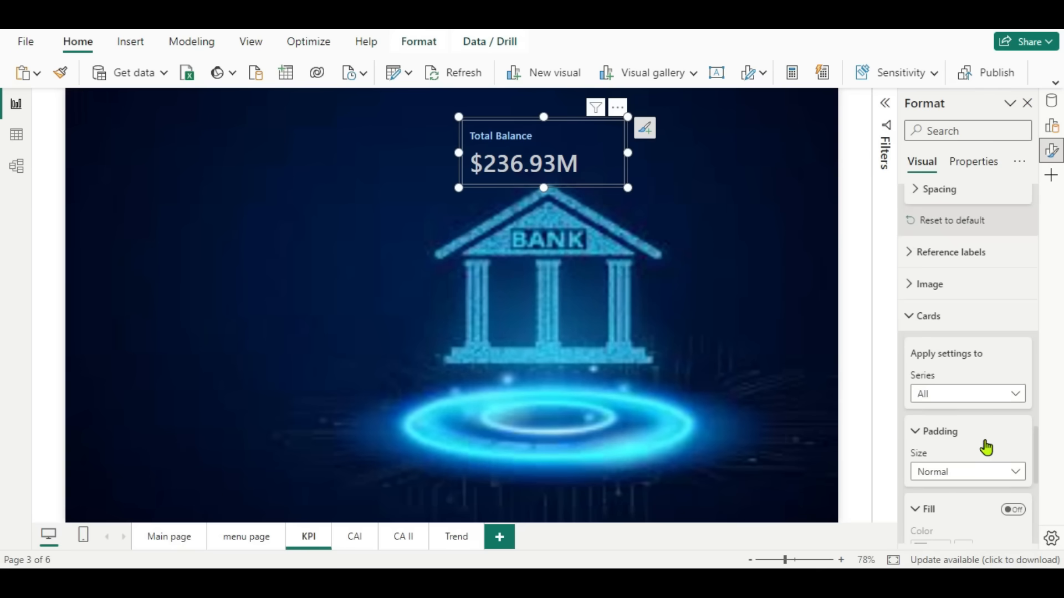
pyautogui.click(909, 393)
pyautogui.scroll(-4, 1021, 451)
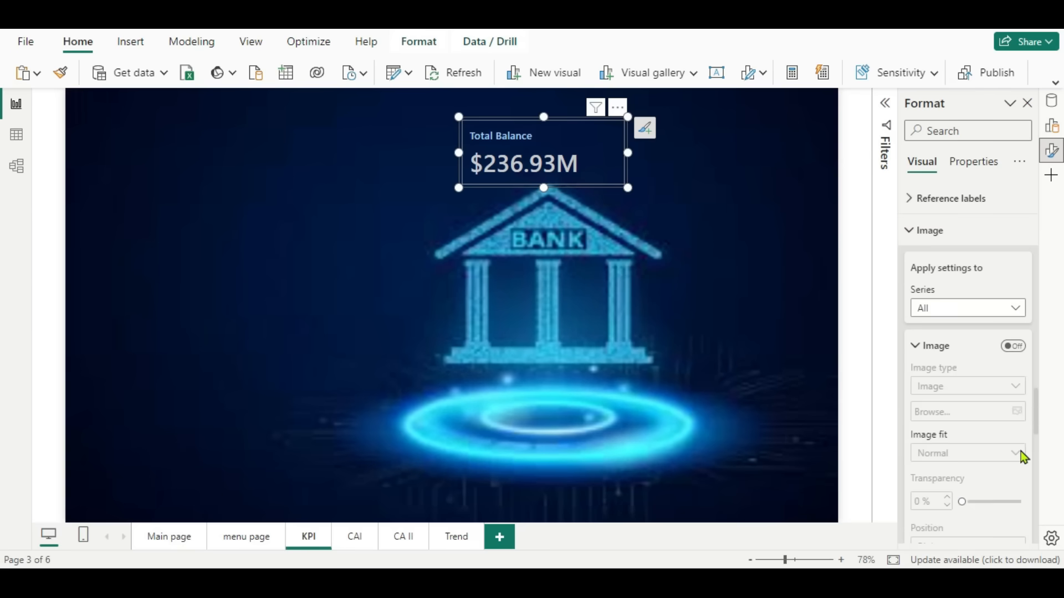
pyautogui.click(1012, 292)
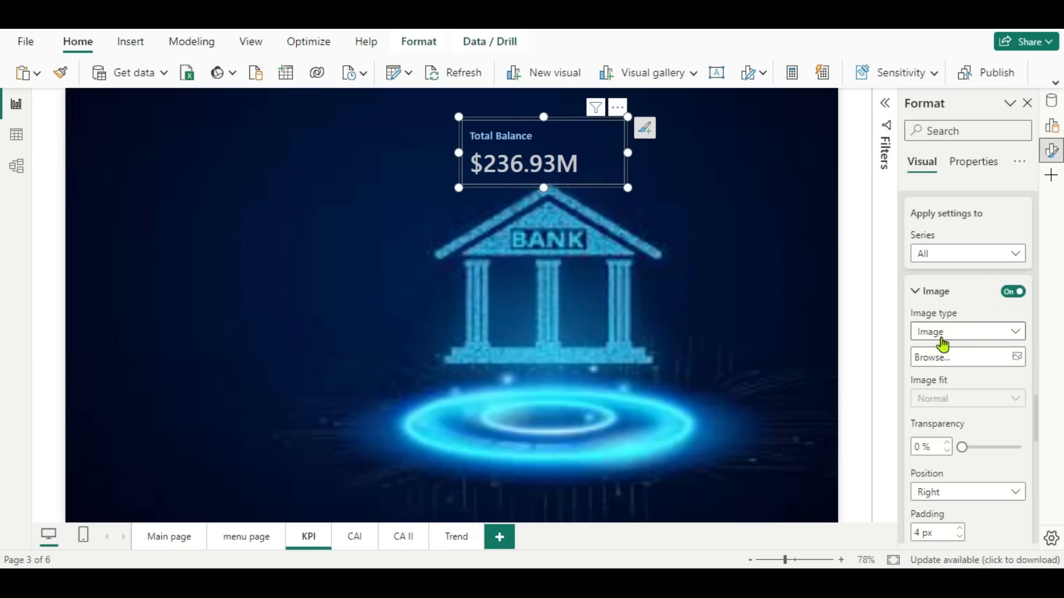
pyautogui.click(1017, 359)
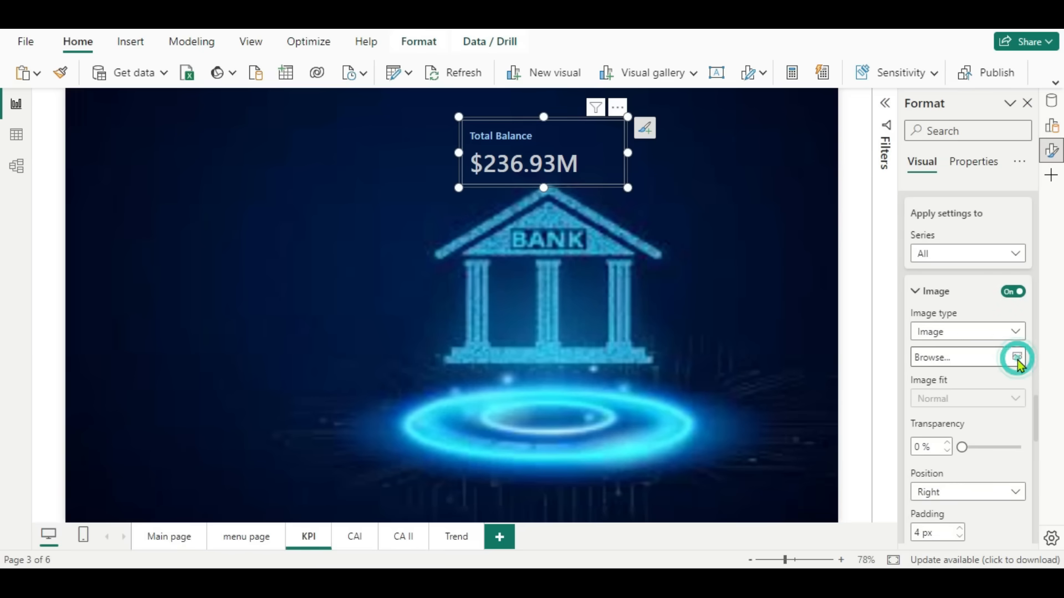
pyautogui.scroll(-5, 380, 168)
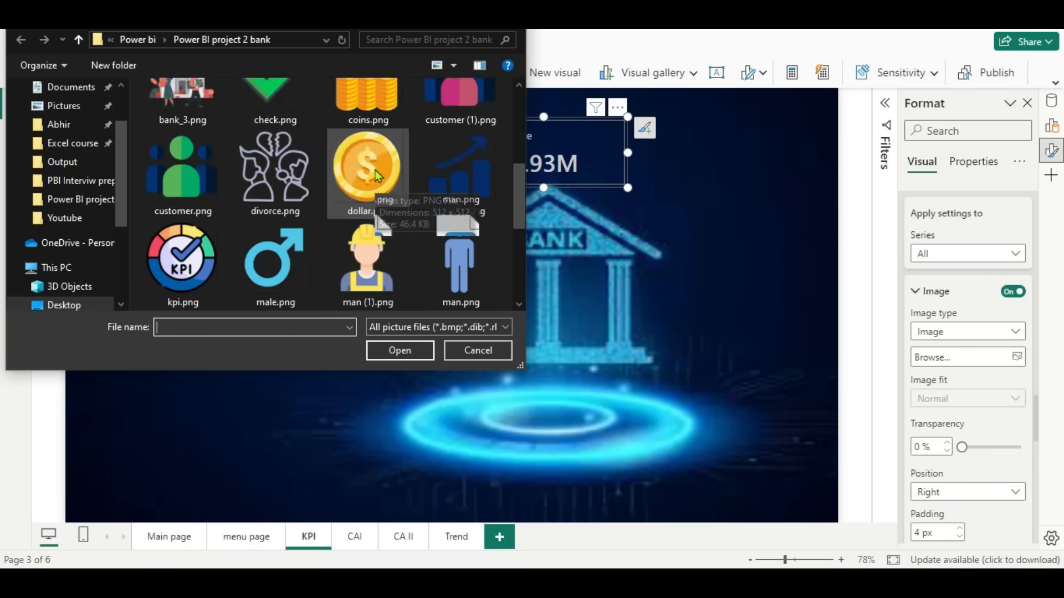
pyautogui.click(272, 249)
pyautogui.click(406, 349)
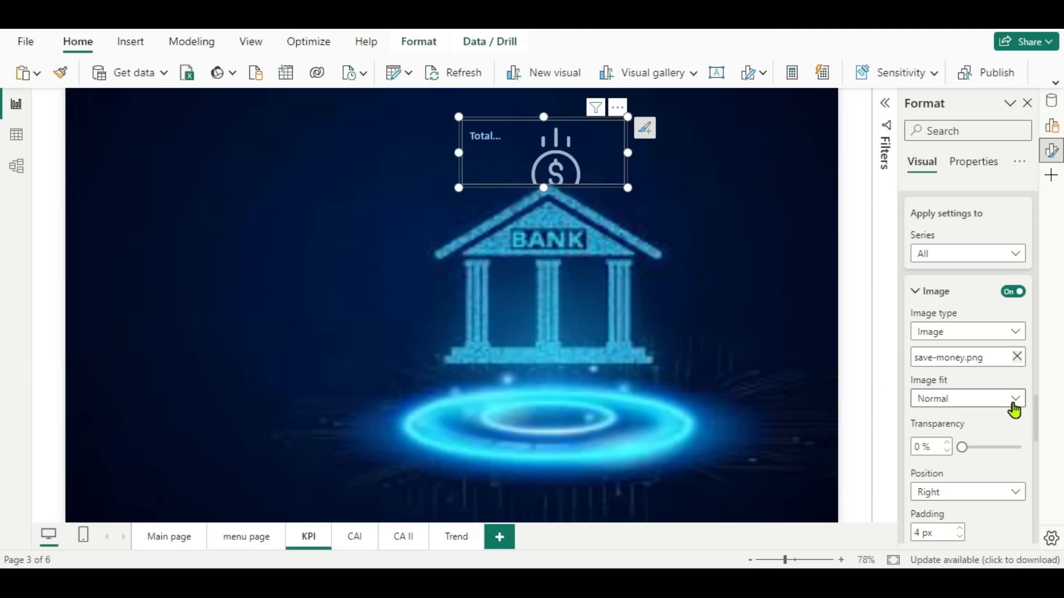
pyautogui.click(1014, 400)
pyautogui.click(949, 436)
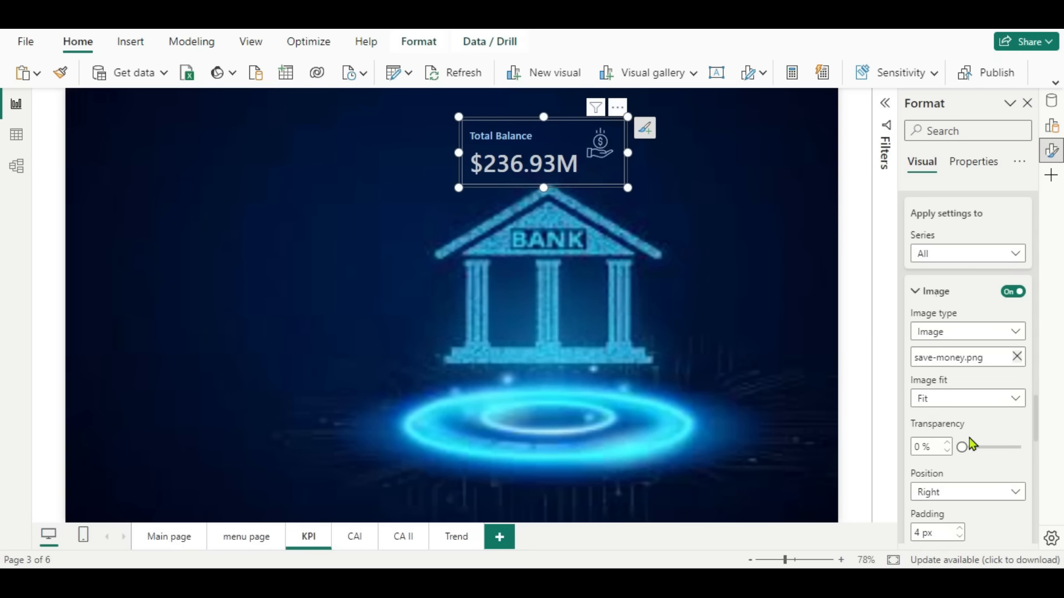
# Place the card's image at the Left position and move the card up to about horizontal 640, vertical 23.
pyautogui.scroll(-3, 970, 442)
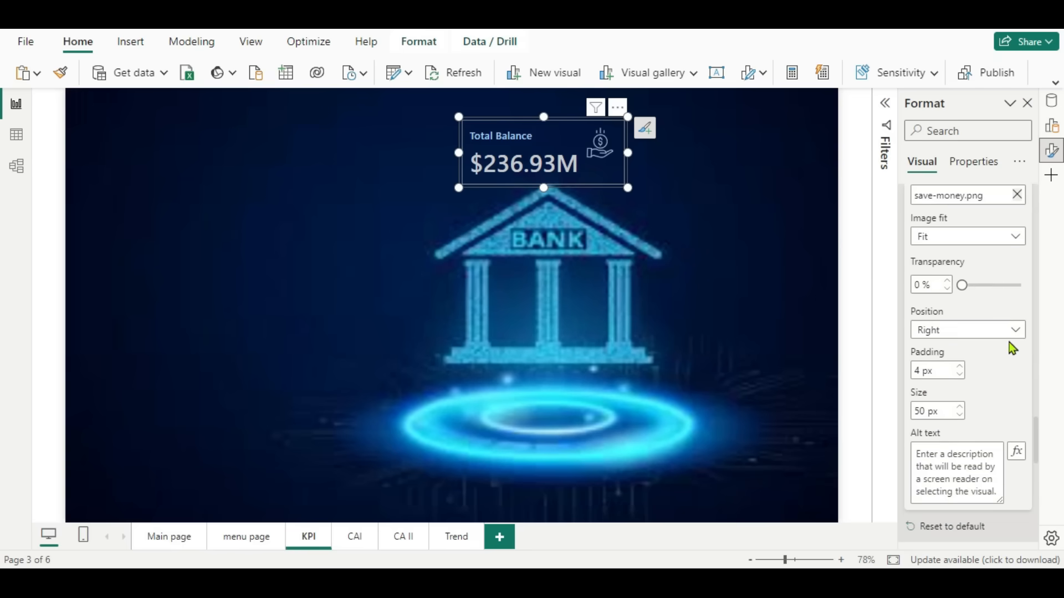
pyautogui.click(1012, 332)
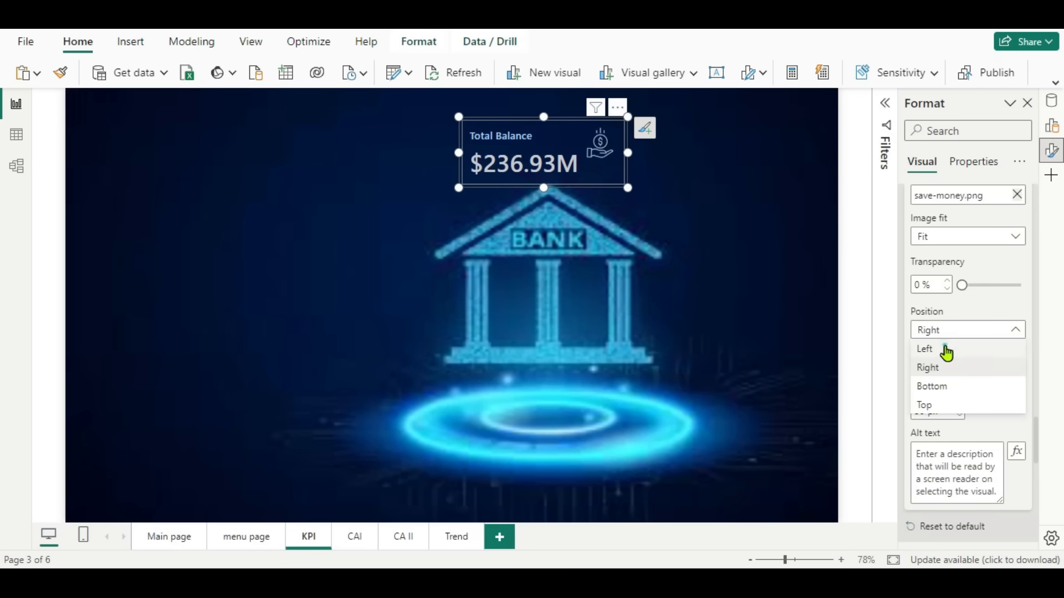
pyautogui.click(947, 350)
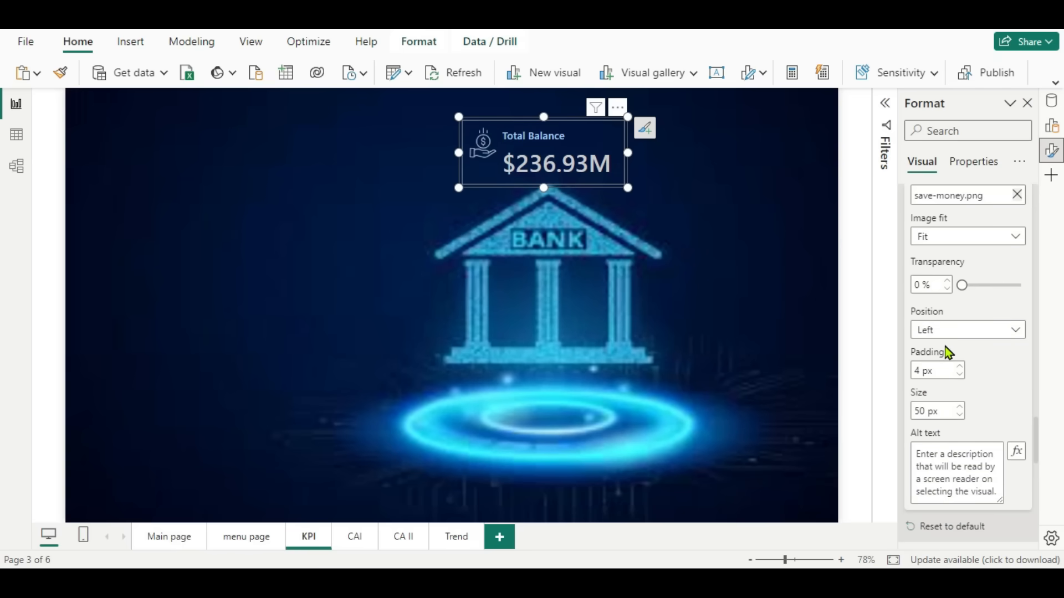
pyautogui.moveTo(593, 139)
pyautogui.mouseDown()
pyautogui.moveTo(563, 148)
pyautogui.moveTo(565, 136)
pyautogui.moveTo(597, 132)
pyautogui.moveTo(586, 123)
pyautogui.mouseUp()
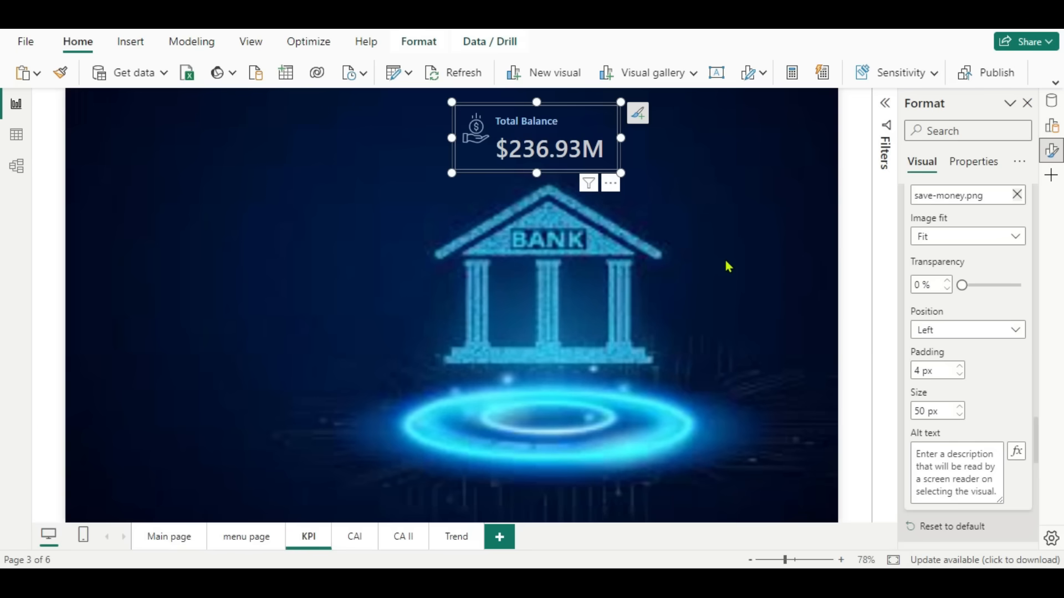
pyautogui.click(591, 138)
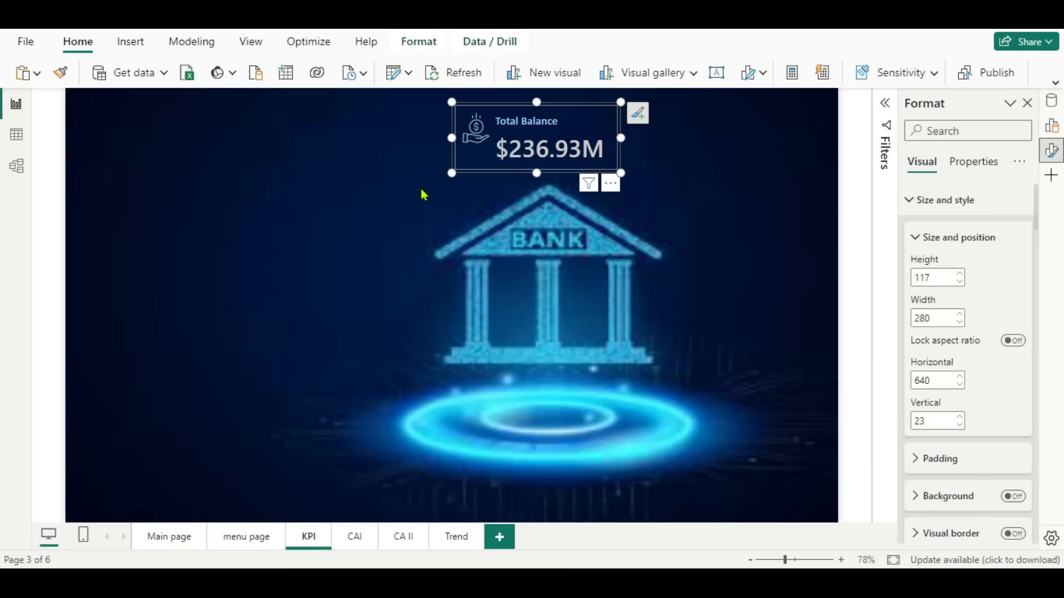
# Duplicate the Total Balance card on either side of the bank roof, at about horizontal 316, vertical 158 and horizontal 1000, vertical 181.
pyautogui.hotkey('ctrl', 'c')
pyautogui.hotkey('ctrl', 'v')
pyautogui.moveTo(541, 150); pyautogui.dragTo(326, 235)
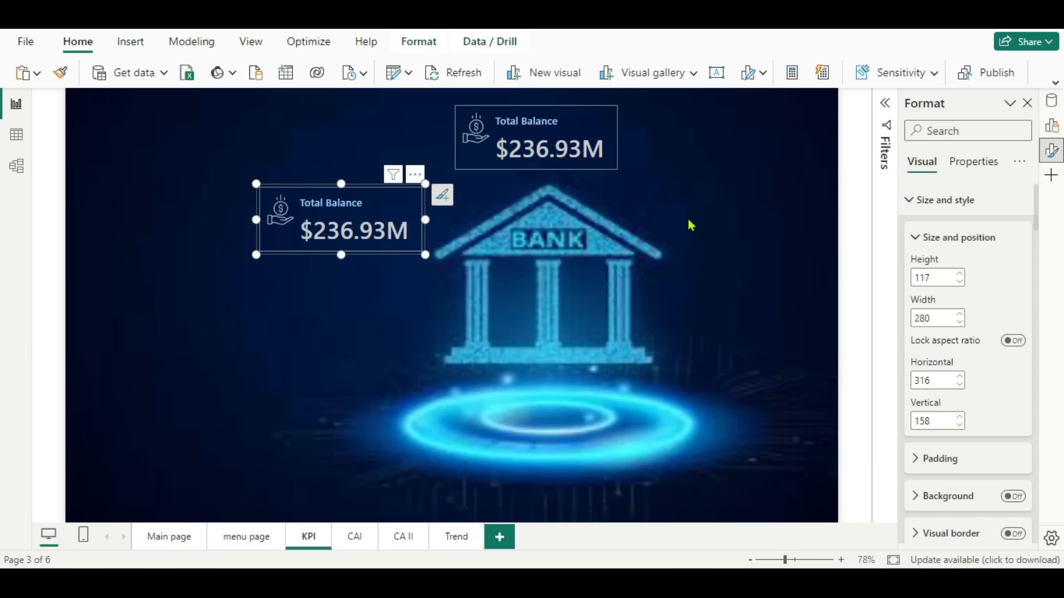
pyautogui.hotkey('ctrl', 'v')
pyautogui.moveTo(556, 143); pyautogui.dragTo(752, 242)
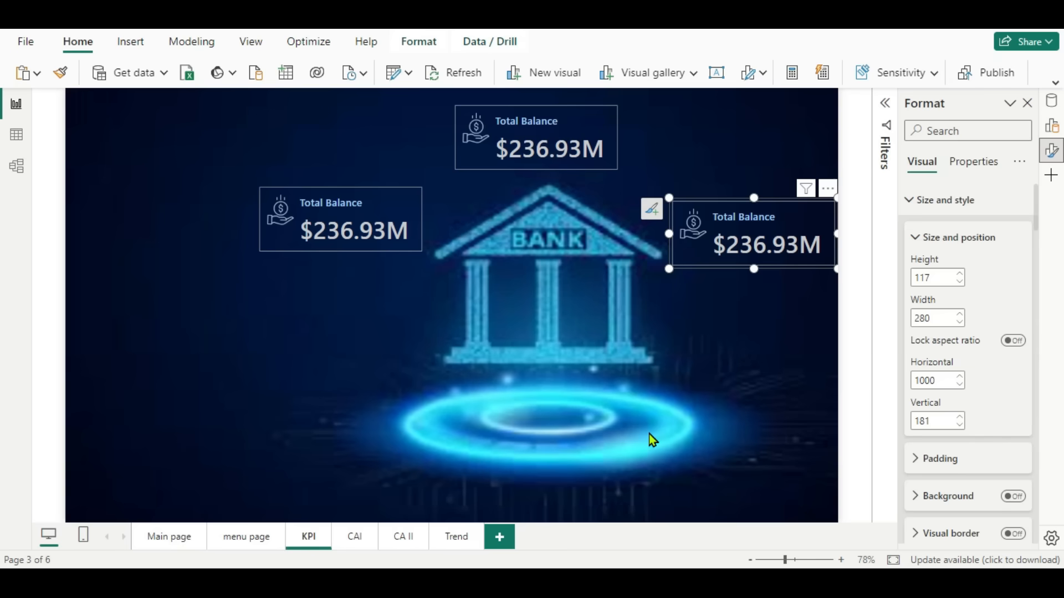
# Place two more Total Balance card copies below the first pair, at about horizontal 283, vertical 436 and horizontal 1000, vertical 494.
pyautogui.hotkey('ctrl', 'v')
pyautogui.moveTo(524, 159); pyautogui.dragTo(301, 387)
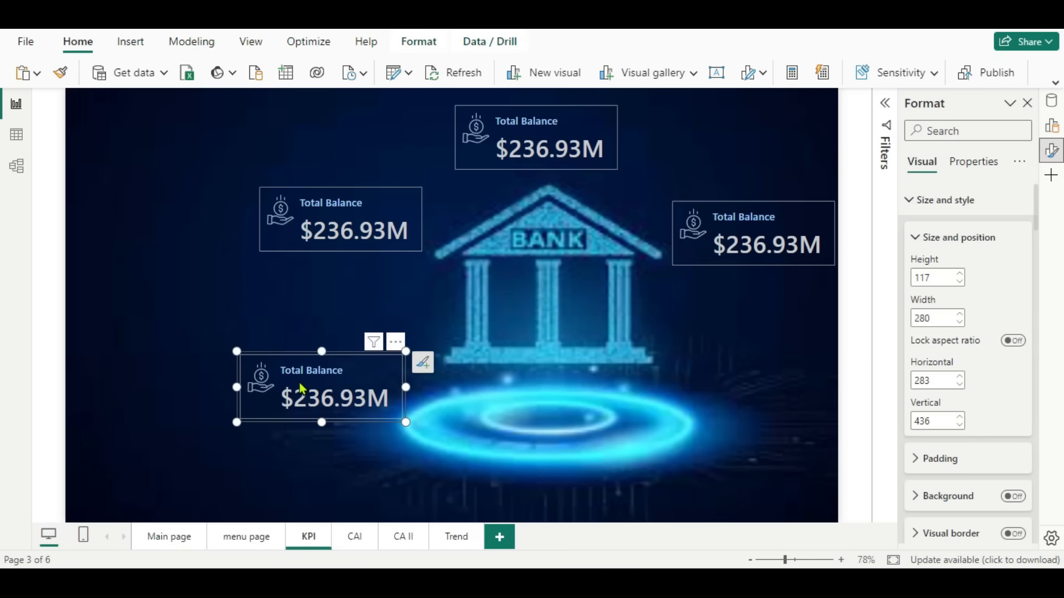
pyautogui.hotkey('ctrl', 'v')
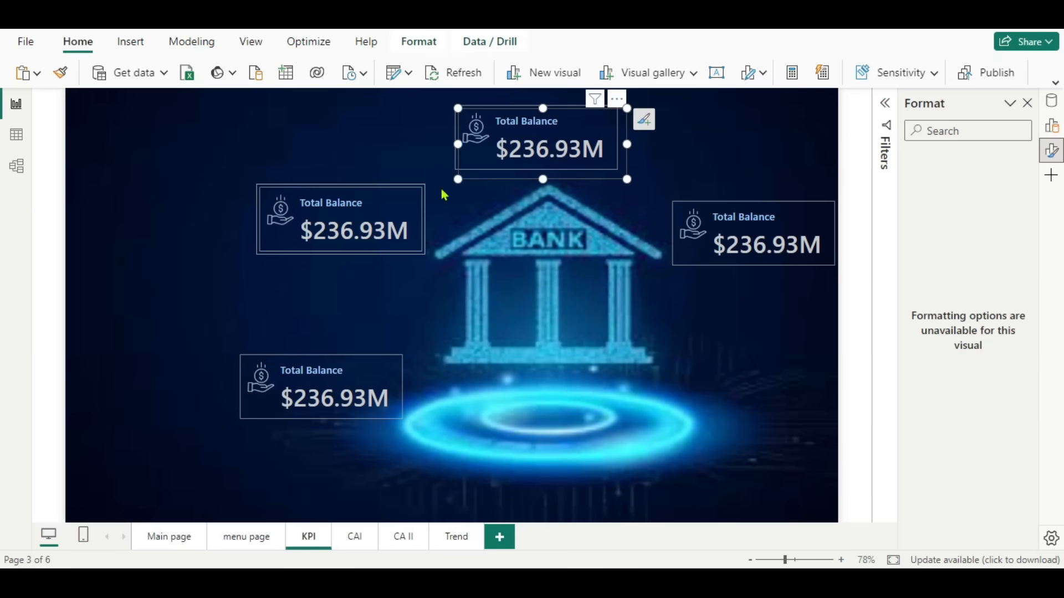
pyautogui.moveTo(556, 174); pyautogui.dragTo(767, 434)
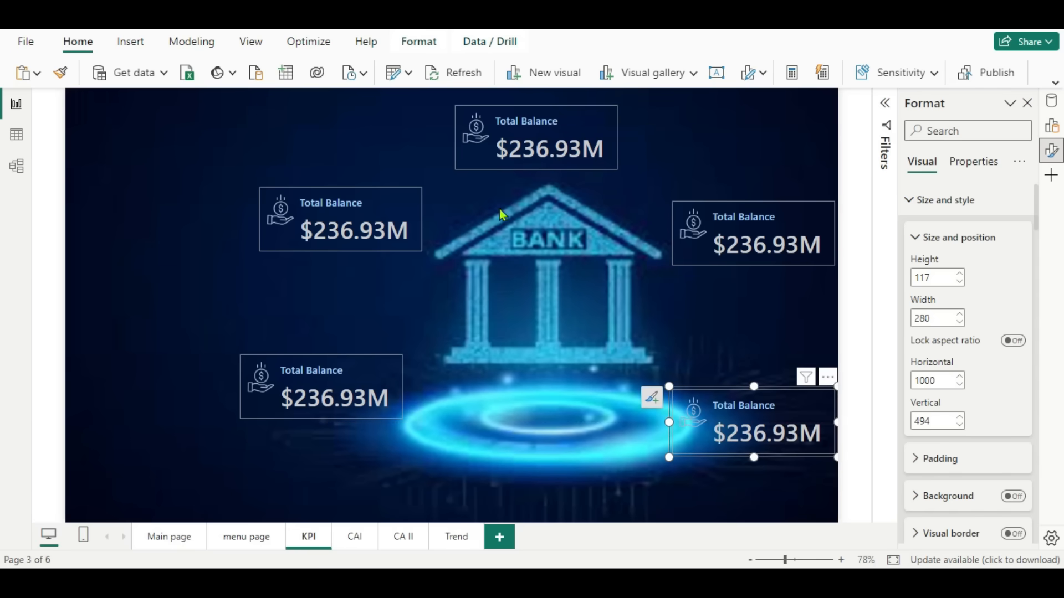
# Replace the Total Balance field with the Male Balance measure in the card left of the bank roof.
pyautogui.click(400, 202)
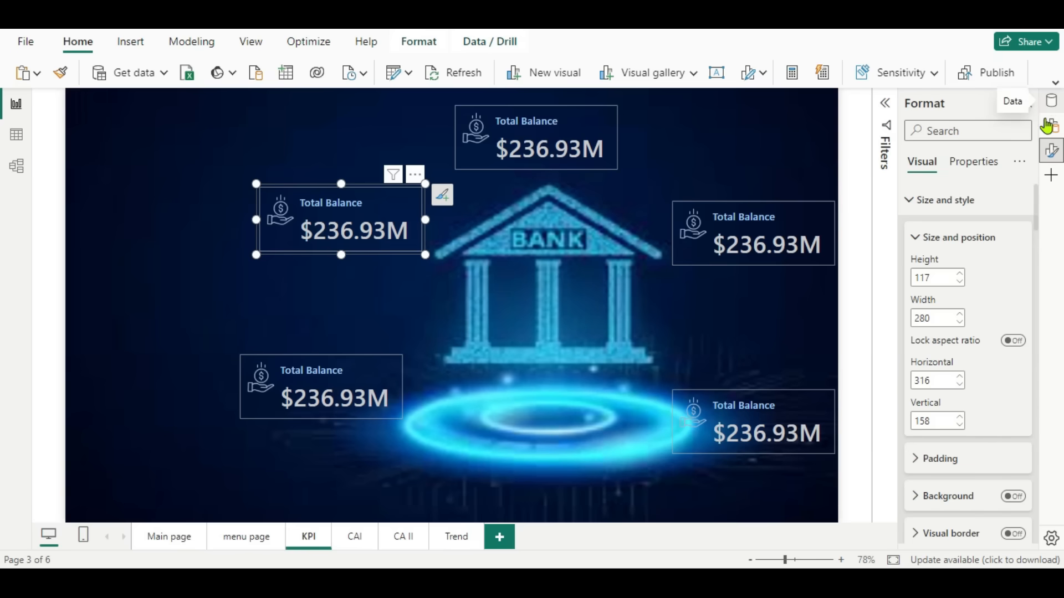
pyautogui.click(1044, 133)
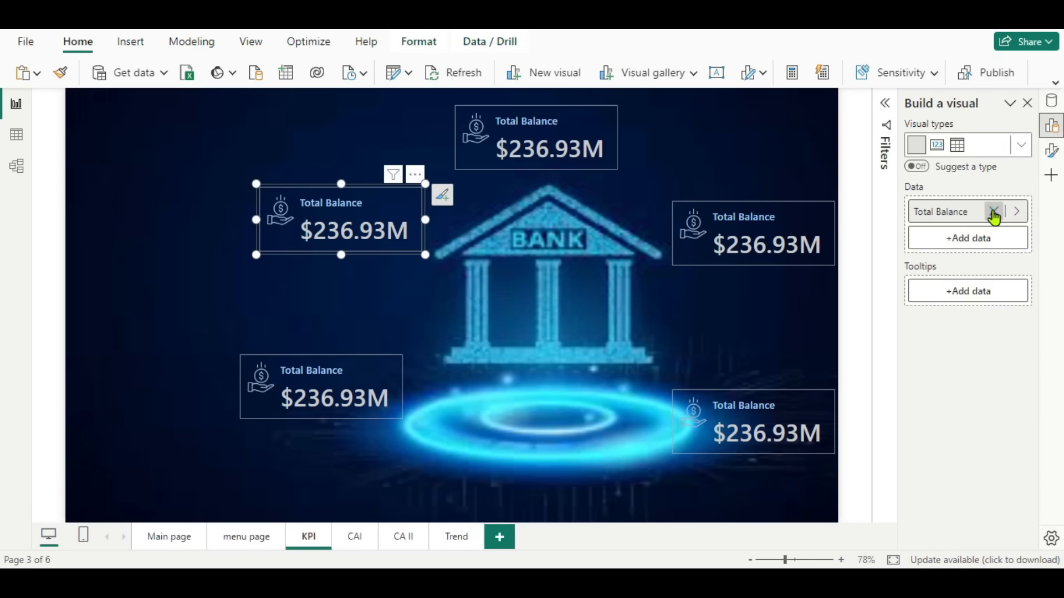
pyautogui.click(992, 213)
pyautogui.click(966, 222)
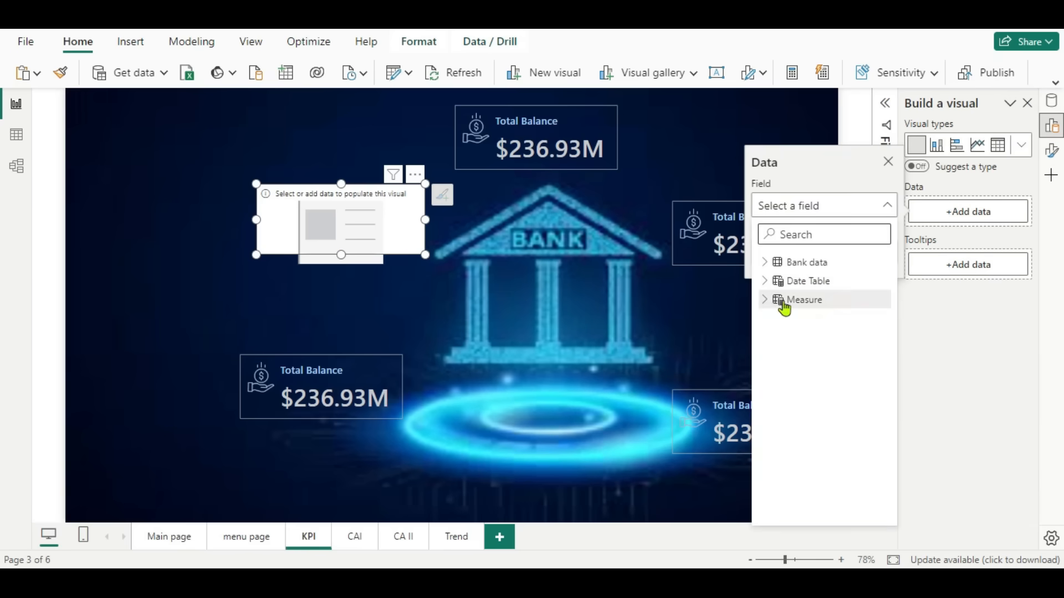
pyautogui.click(770, 304)
pyautogui.click(813, 360)
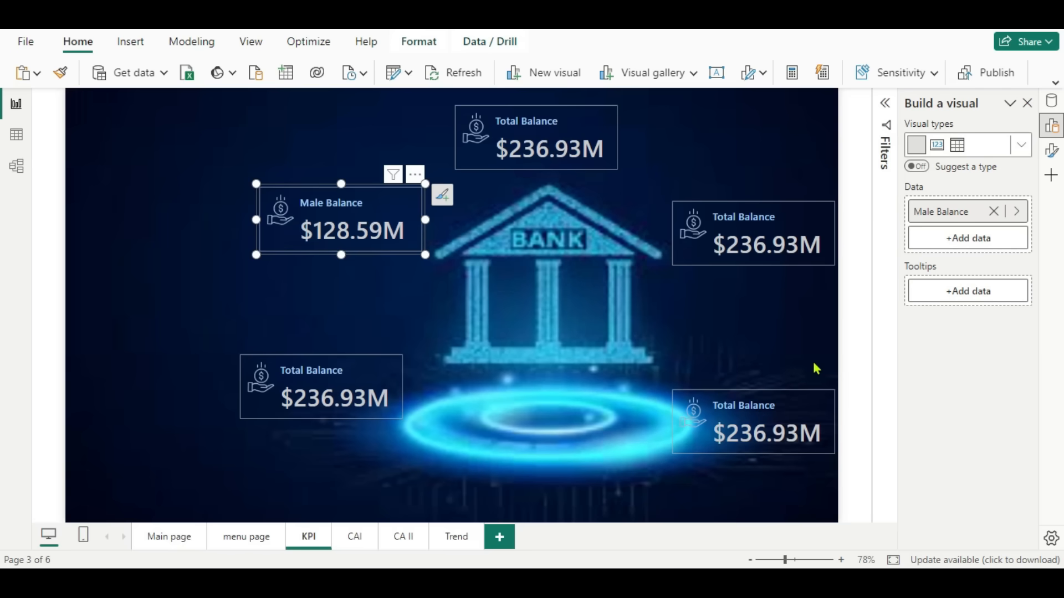
# Replace the Total Balance field with the Female Balance measure in the card right of the bank roof.
pyautogui.click(806, 219)
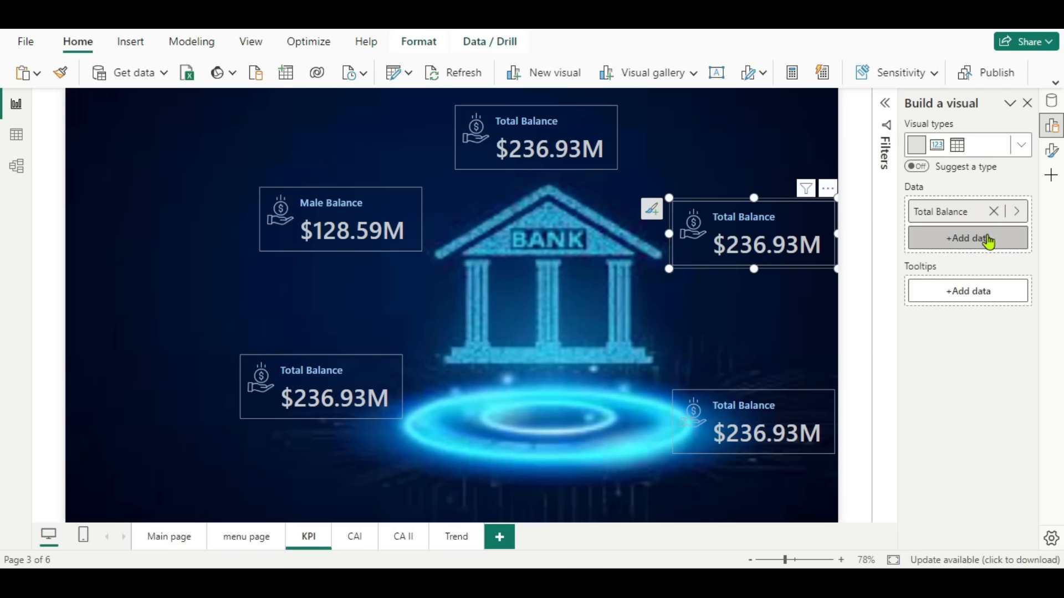
pyautogui.click(994, 211)
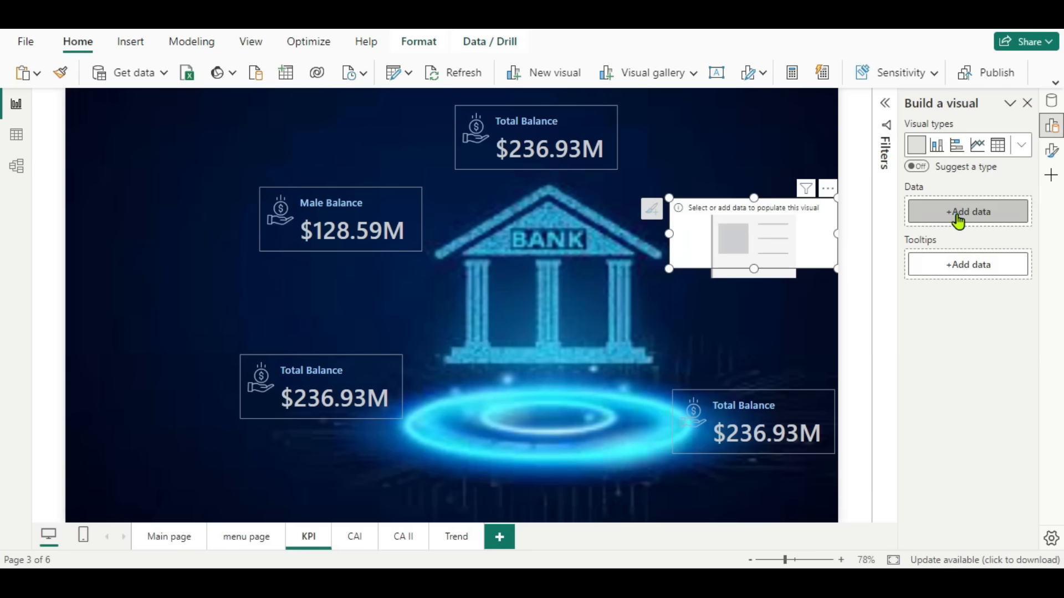
pyautogui.click(958, 221)
pyautogui.click(771, 299)
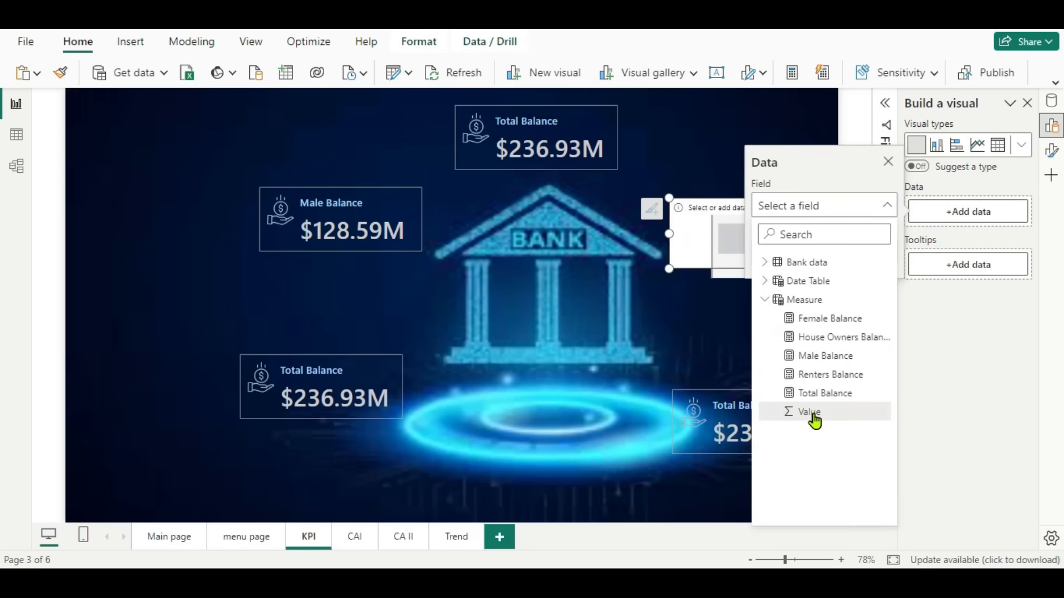
pyautogui.click(809, 318)
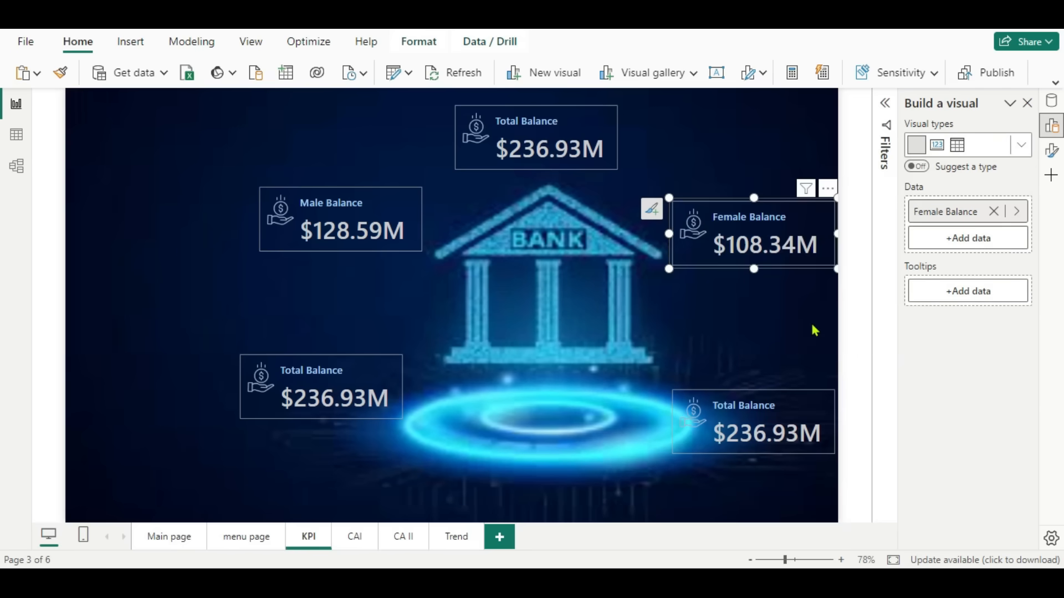
# Replace the Total Balance field with the House Owners Balance measure in the card below Male Balance.
pyautogui.click(386, 361)
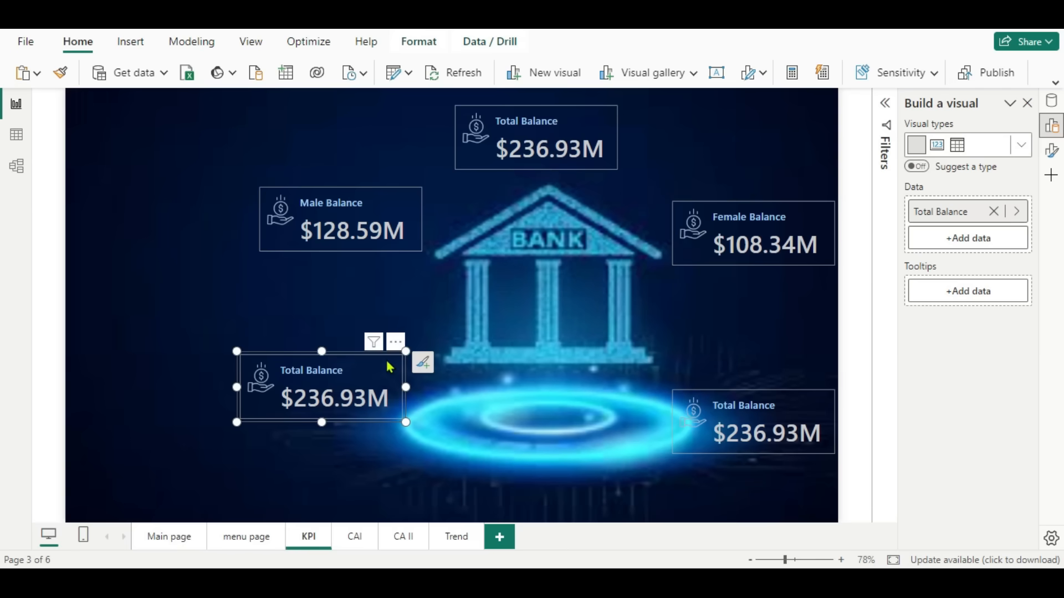
pyautogui.click(994, 212)
pyautogui.click(975, 216)
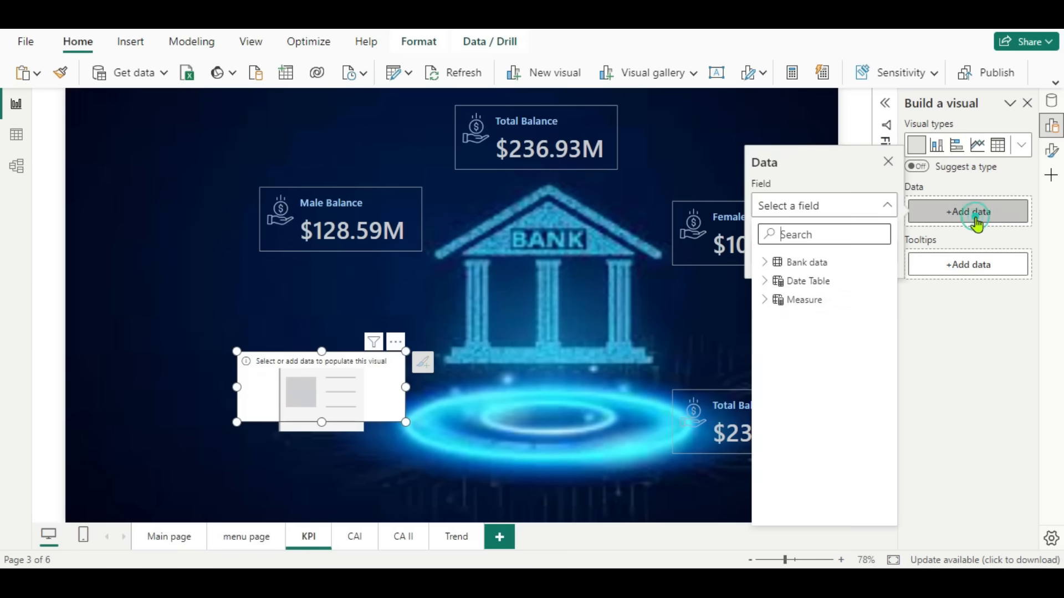
pyautogui.click(765, 300)
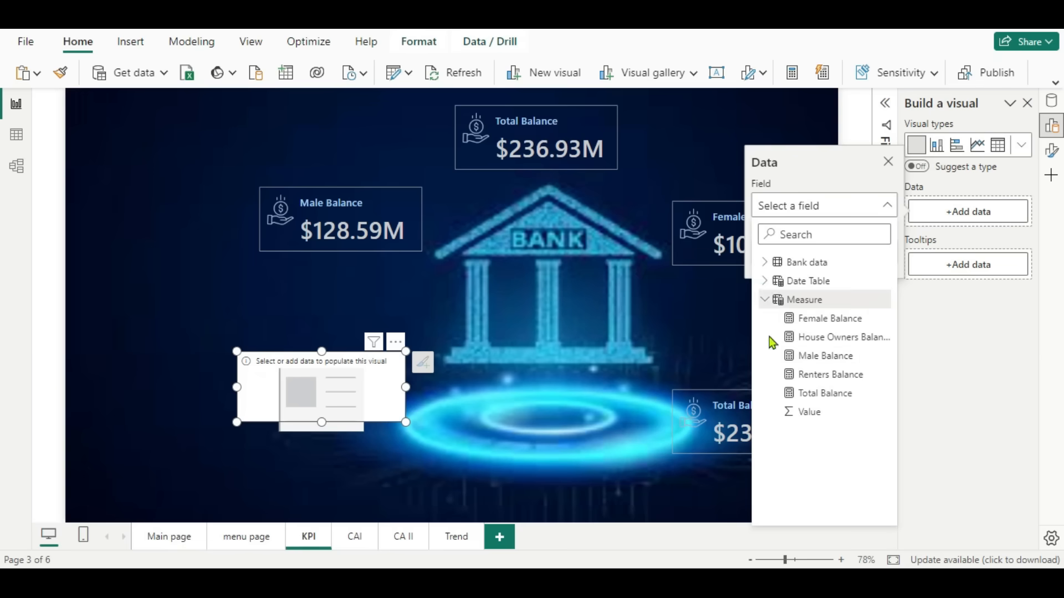
pyautogui.click(825, 337)
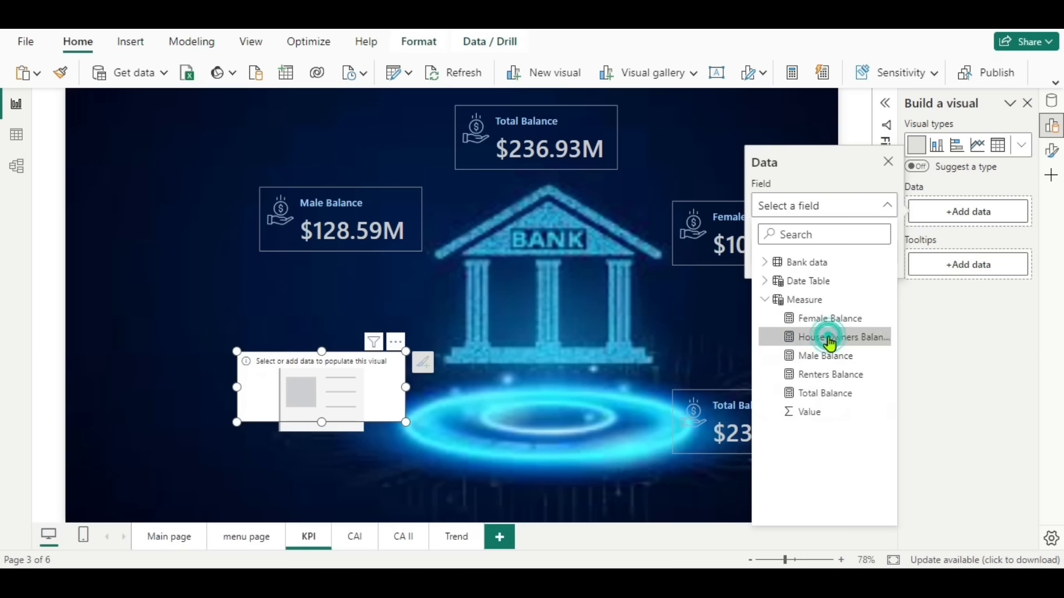
# Move the card below Female Balance up slightly and replace its Total Balance field with the Renters Balance measure.
pyautogui.moveTo(788, 409); pyautogui.dragTo(786, 367)
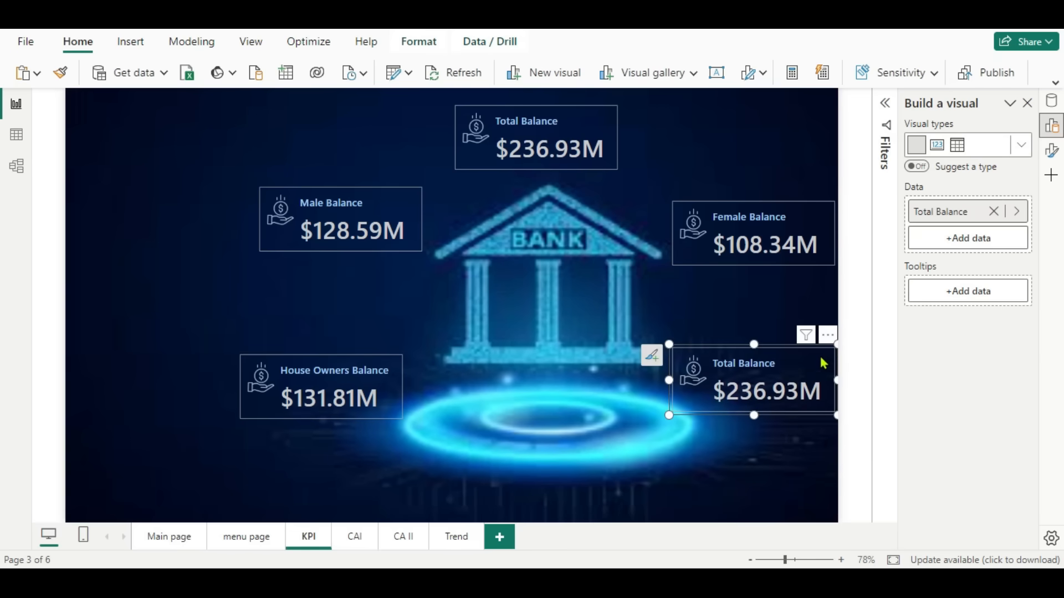
pyautogui.click(994, 211)
pyautogui.click(980, 211)
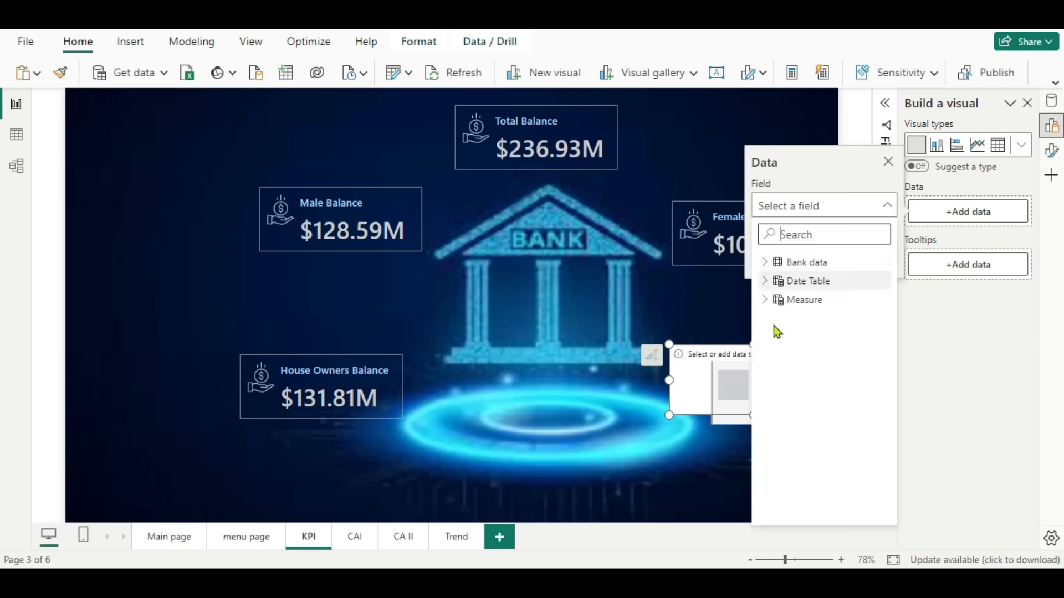
pyautogui.click(764, 301)
pyautogui.click(803, 378)
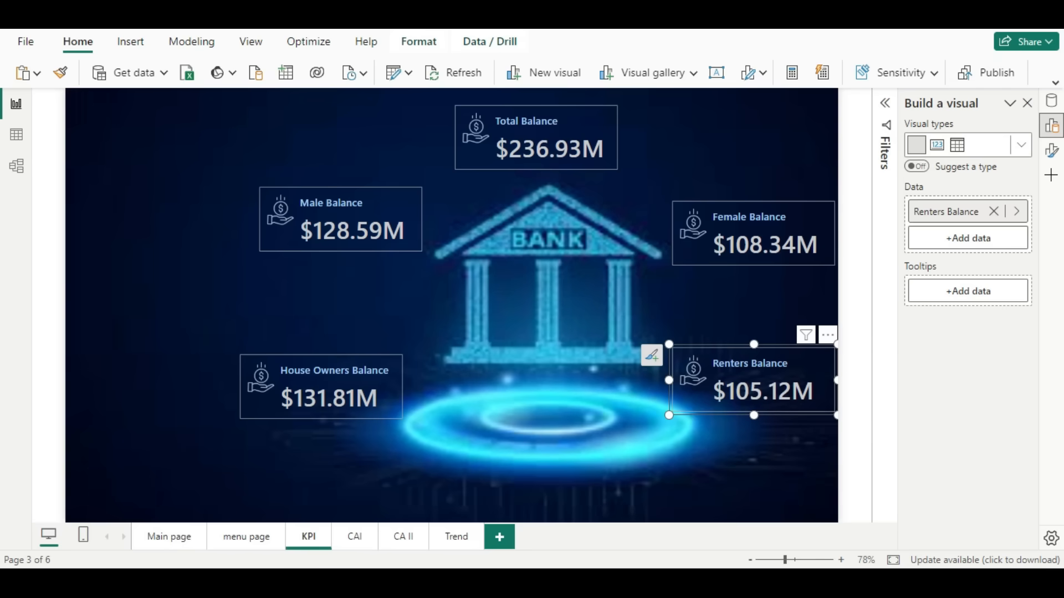
# Switch to the other open report to examine the card icons on its KPI analysis page, and return.
pyautogui.moveTo(652, 581)
pyautogui.click(734, 526)
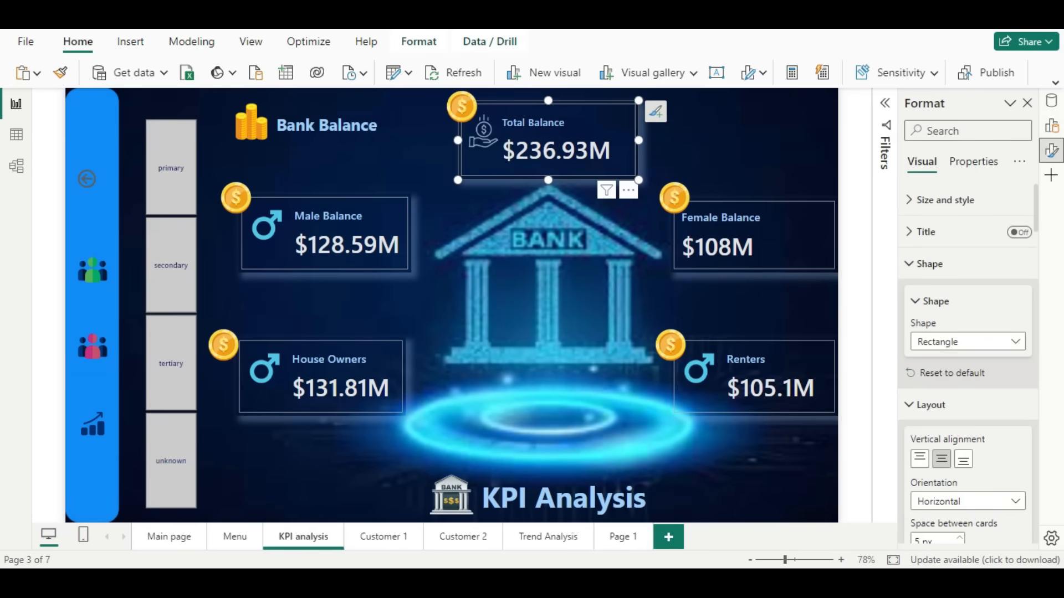
pyautogui.hotkey('alt', 'Tab')
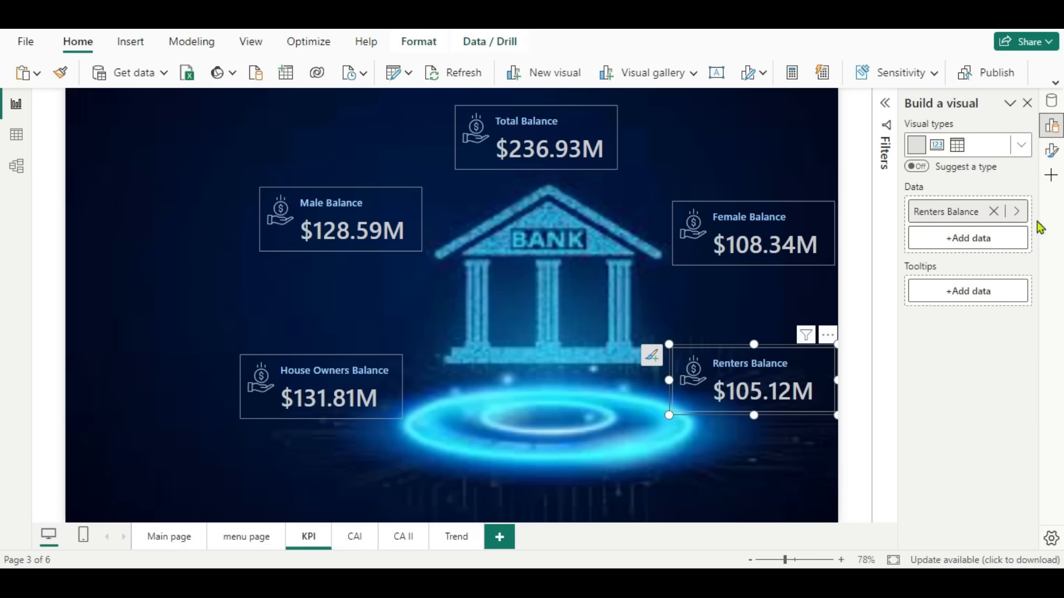
# Replace the Male Balance card's save-money.png image with male.png.
pyautogui.click(405, 209)
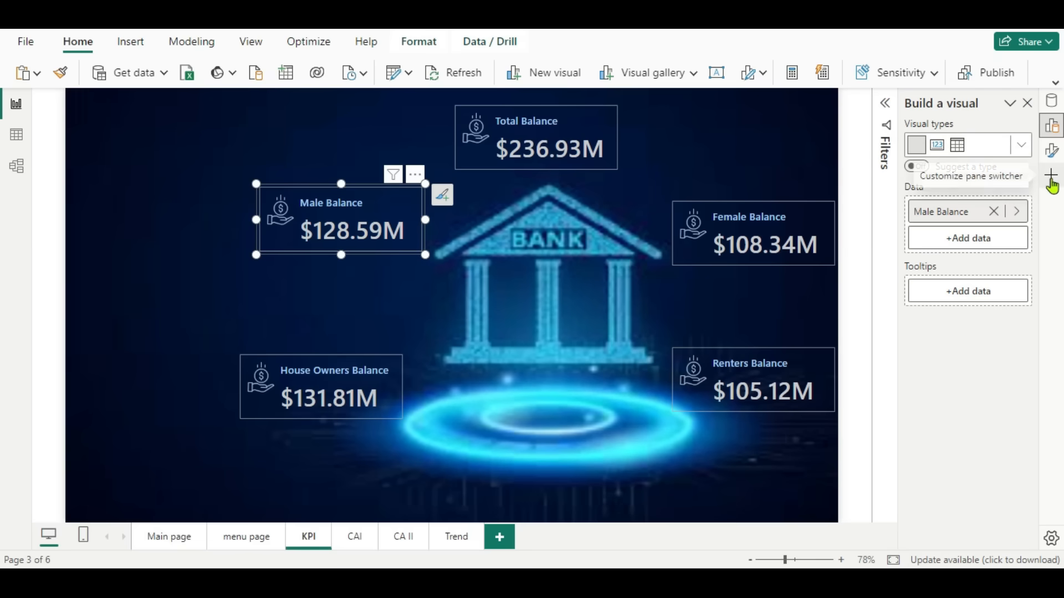
pyautogui.click(1050, 152)
pyautogui.scroll(-5, 935, 407)
pyautogui.scroll(-10, 935, 408)
pyautogui.scroll(-10, 934, 407)
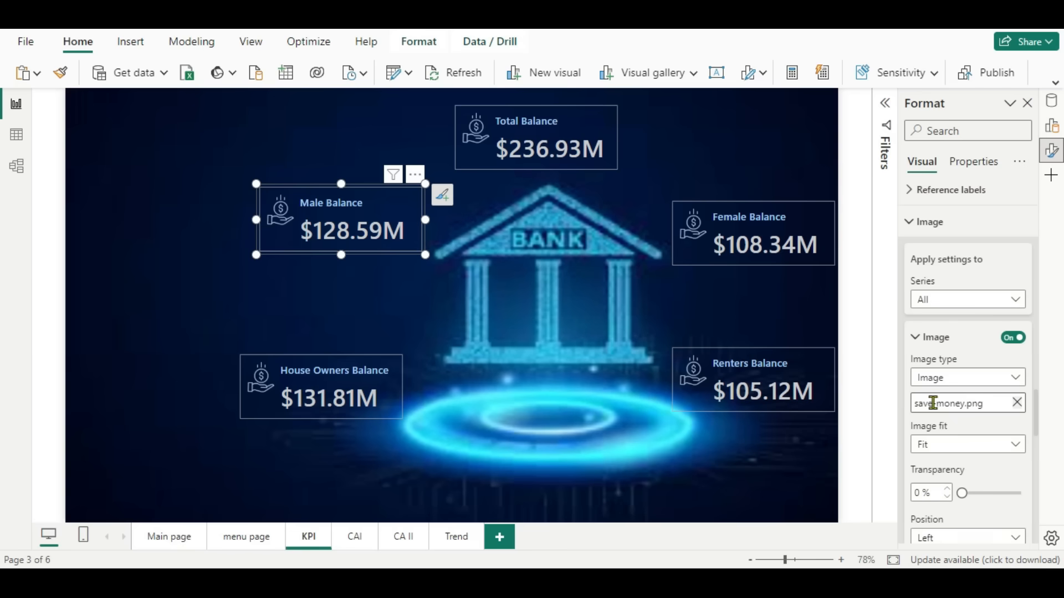
pyautogui.scroll(-4, 1026, 402)
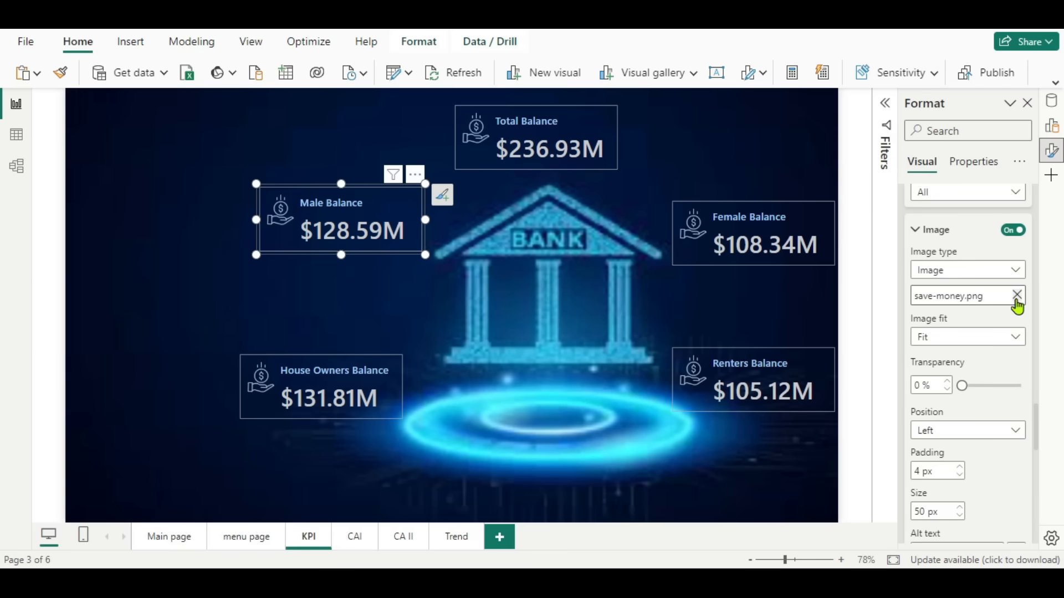
pyautogui.click(1017, 297)
pyautogui.click(1017, 295)
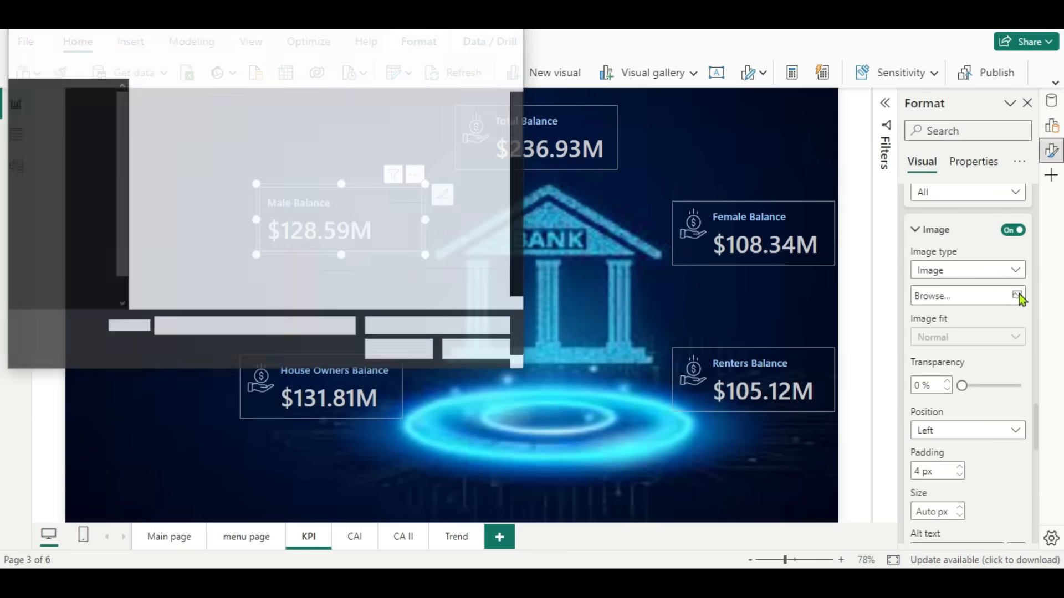
pyautogui.scroll(-3, 301, 190)
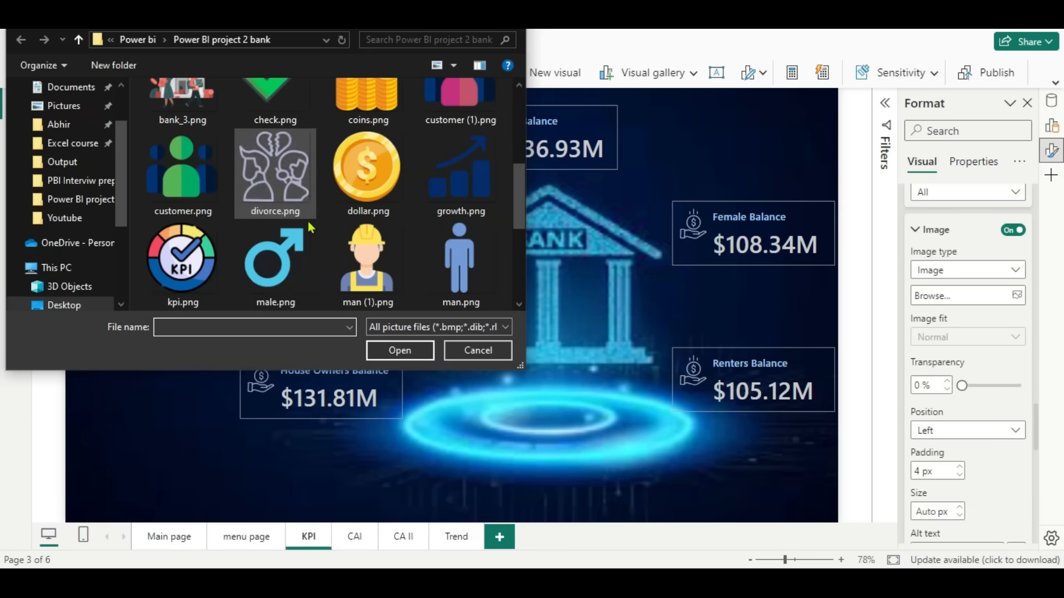
pyautogui.click(283, 243)
pyautogui.click(394, 358)
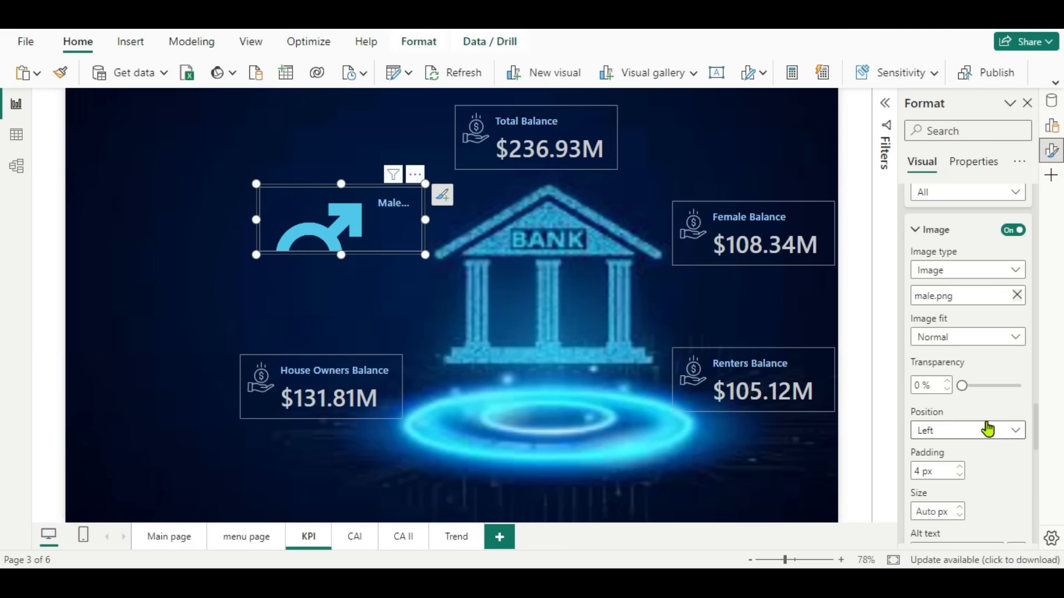
# Set the Male Balance card's image fit to Fit.
pyautogui.scroll(-1, 998, 434)
pyautogui.click(1009, 283)
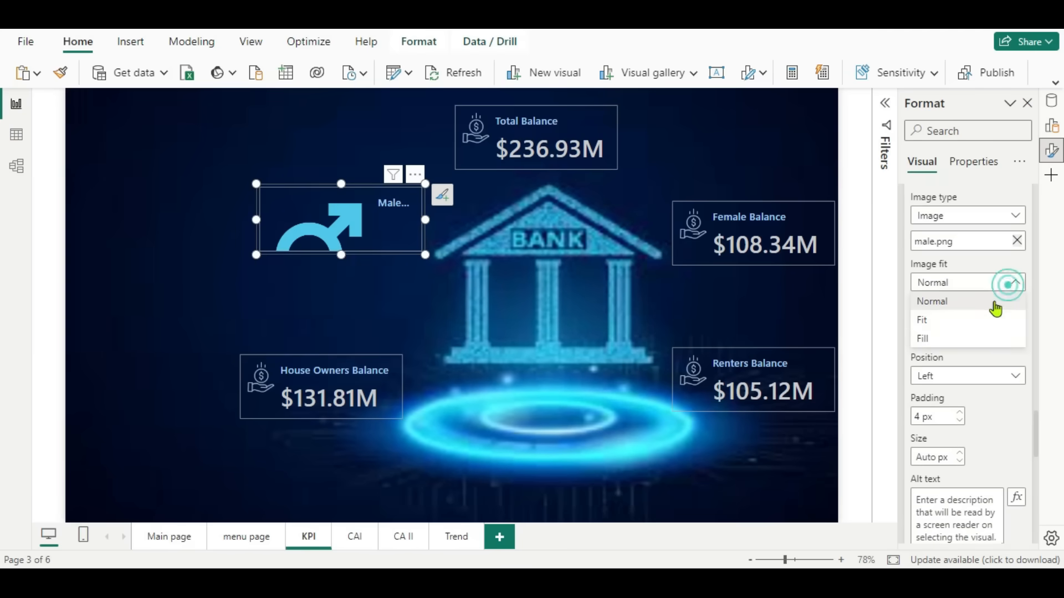
pyautogui.click(957, 323)
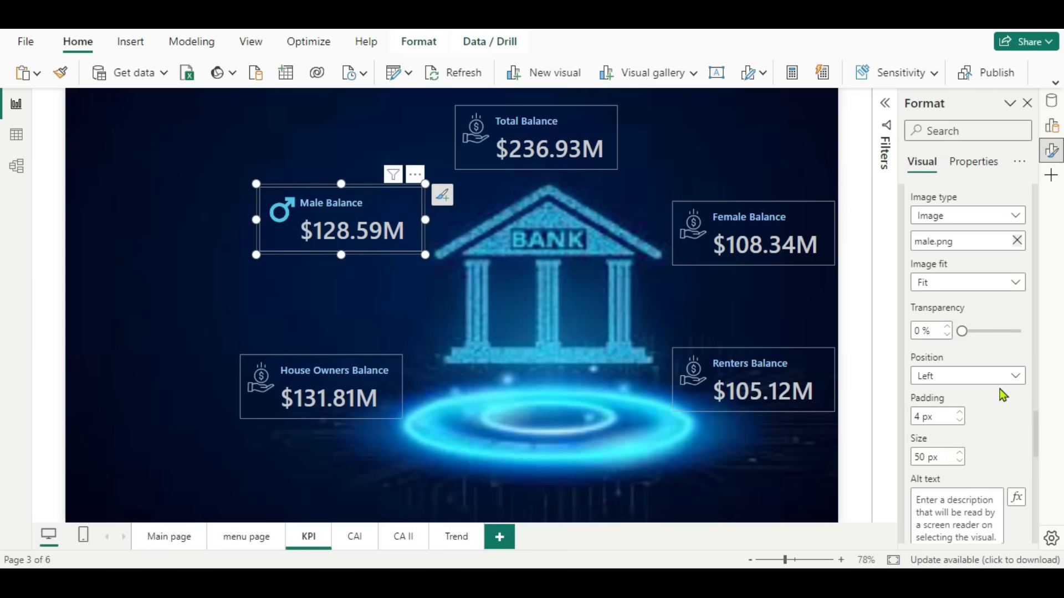
pyautogui.scroll(-4, 999, 388)
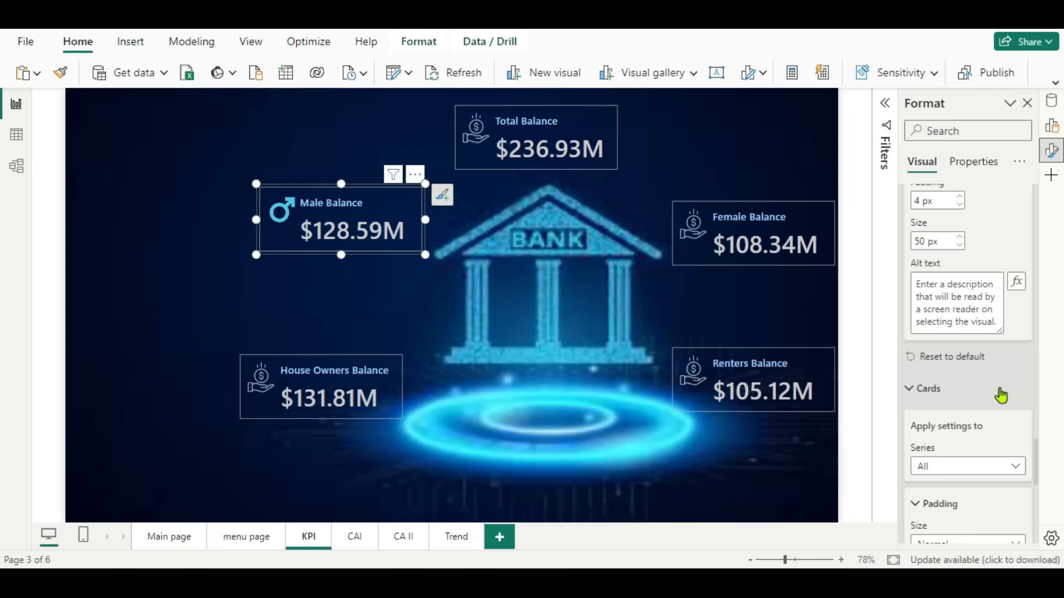
pyautogui.scroll(2, 1000, 395)
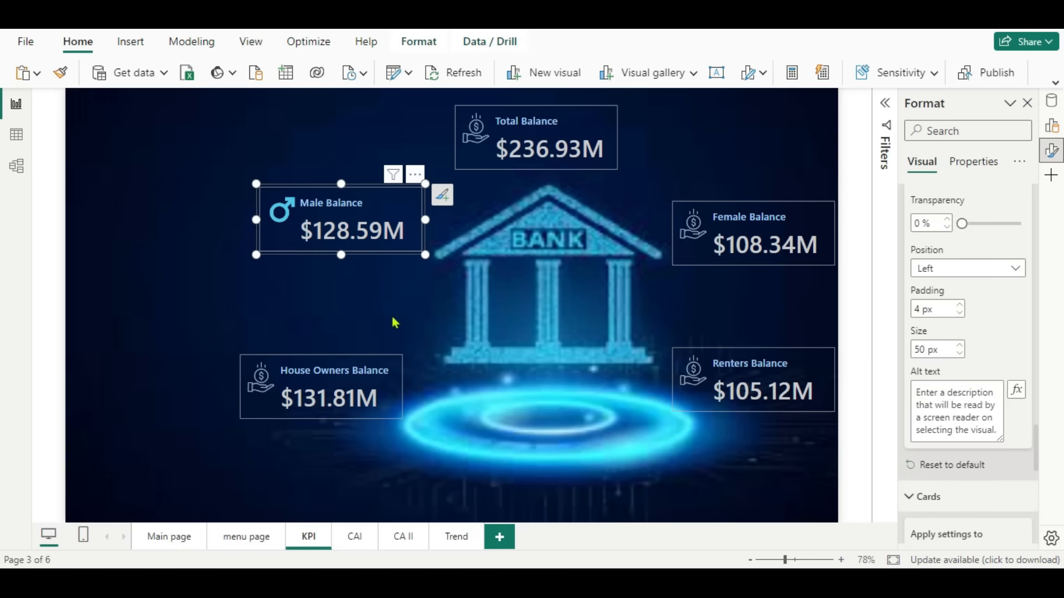
pyautogui.click(636, 201)
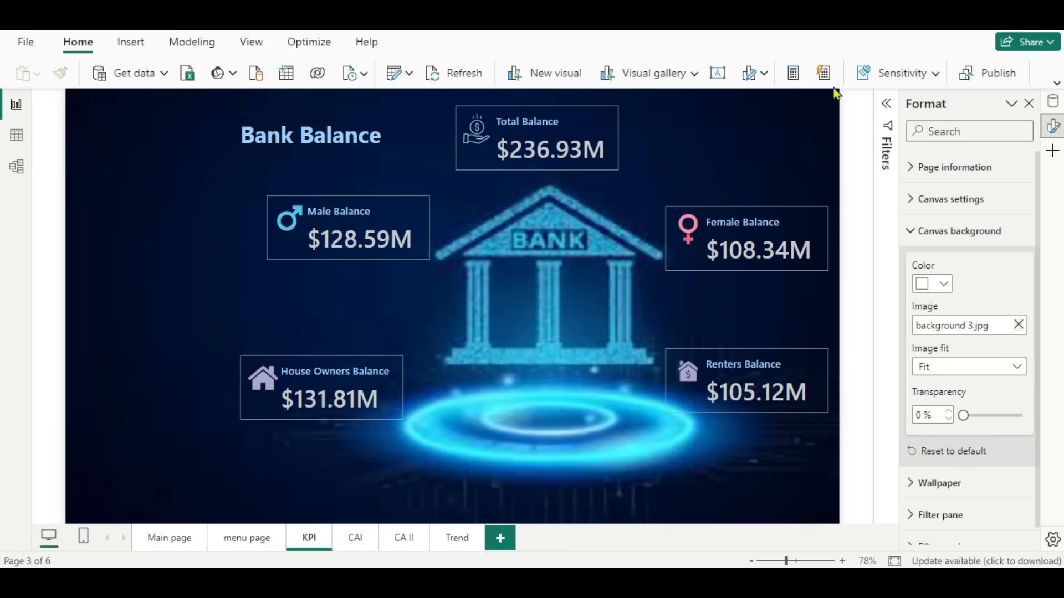
# Insert the dollar.png image, shrink it to about 101 by 56, and place it on the Total Balance card's upper-left corner.
pyautogui.click(133, 45)
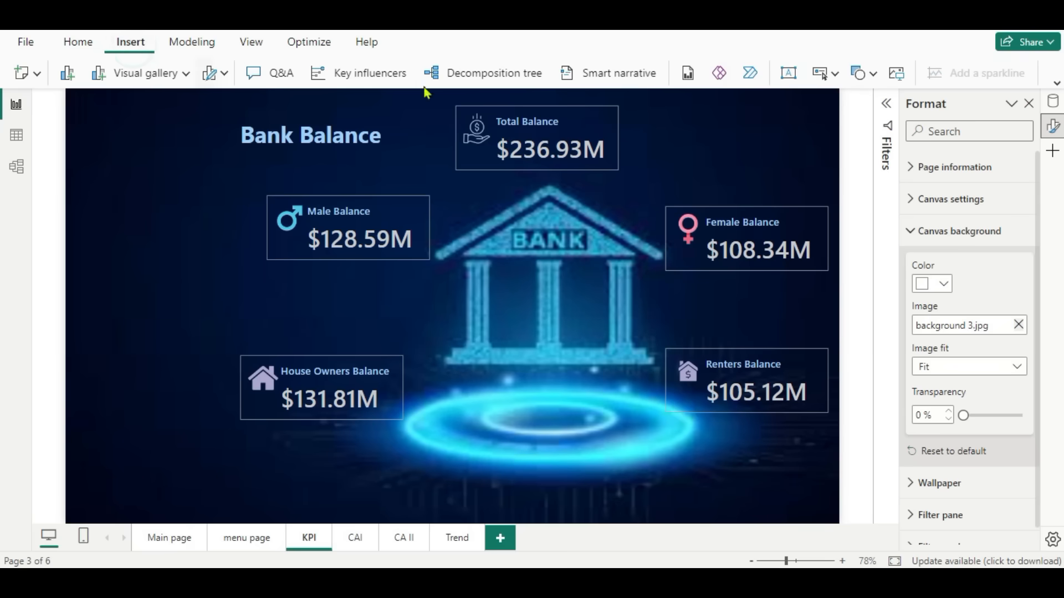
pyautogui.click(874, 75)
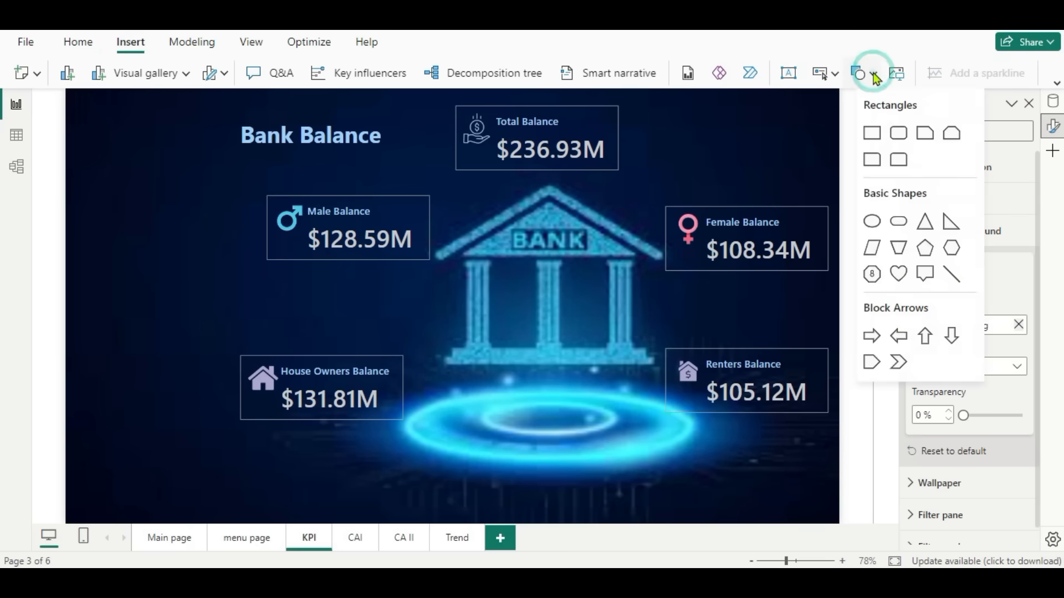
pyautogui.click(897, 73)
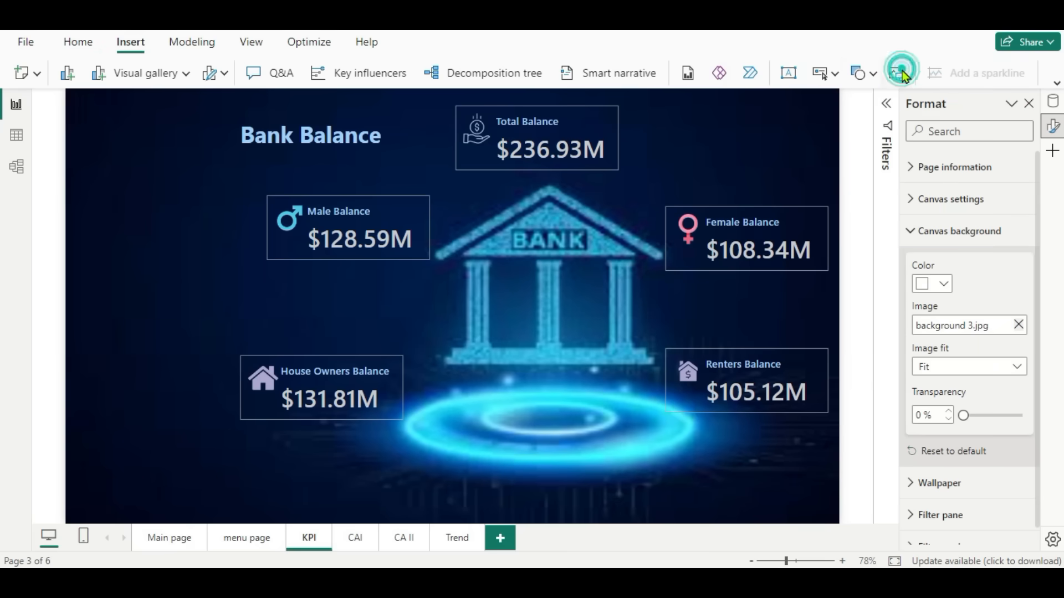
pyautogui.scroll(-5, 344, 252)
pyautogui.scroll(1, 342, 244)
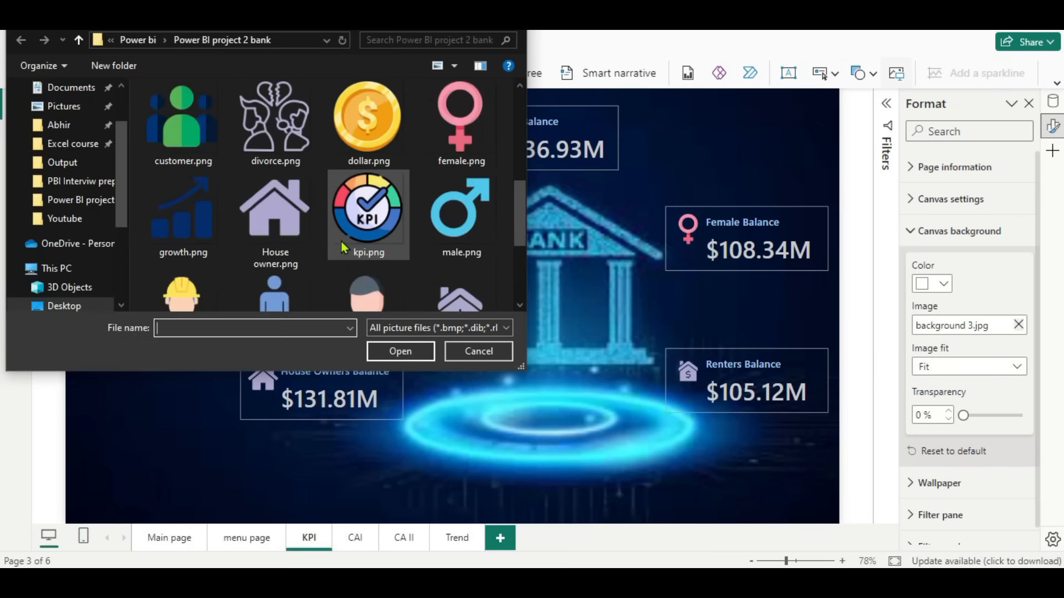
pyautogui.click(365, 133)
pyautogui.click(397, 350)
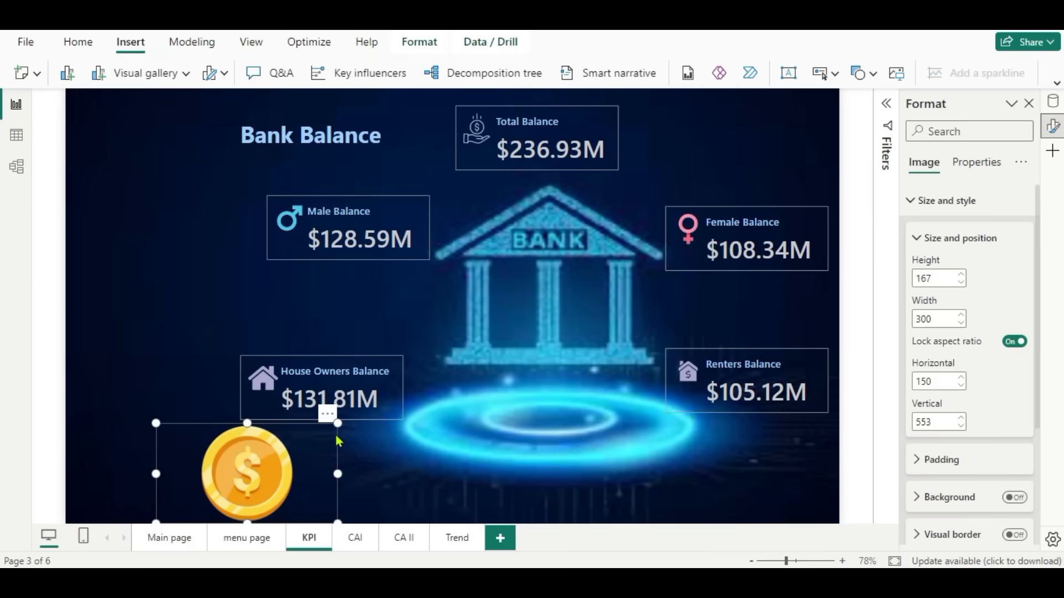
pyautogui.moveTo(337, 424); pyautogui.dragTo(463, 114)
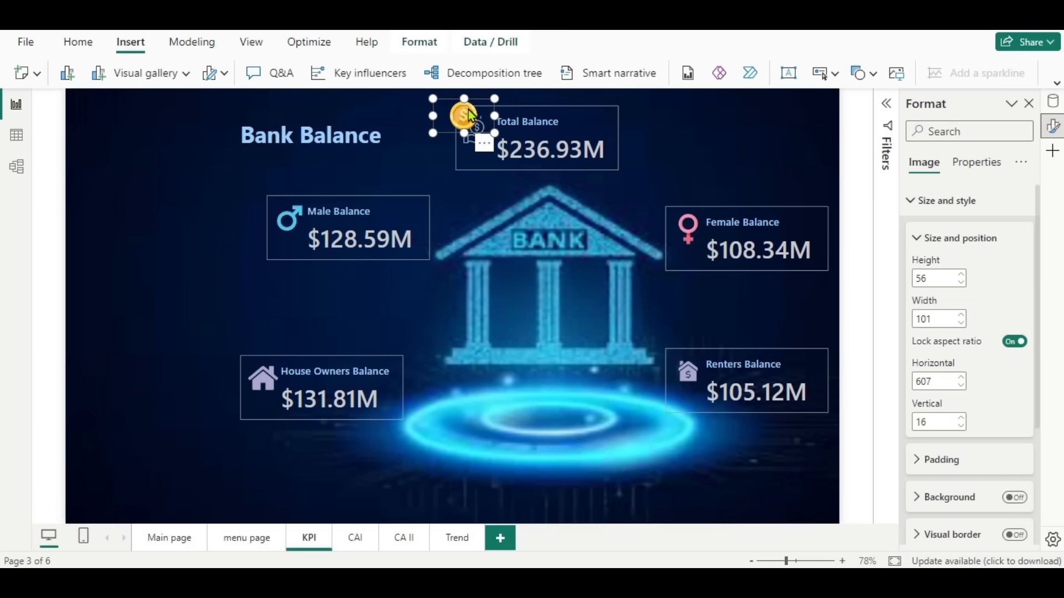
# Place copies of the dollar coin image on the upper-left corners of the Male, House Owners, Female and Renters Balance cards.
pyautogui.hotkey('ctrl', 'c')
pyautogui.hotkey('ctrl', 'v')
pyautogui.moveTo(469, 120); pyautogui.dragTo(282, 212)
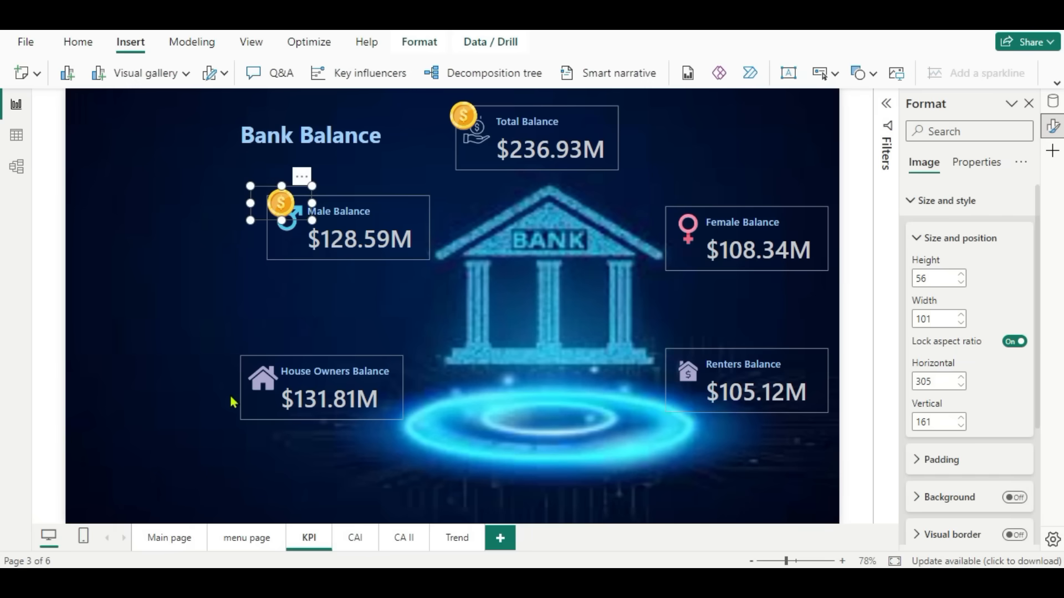
pyautogui.hotkey('ctrl', 'v')
pyautogui.moveTo(460, 128); pyautogui.dragTo(234, 364)
pyautogui.hotkey('ctrl', 'v')
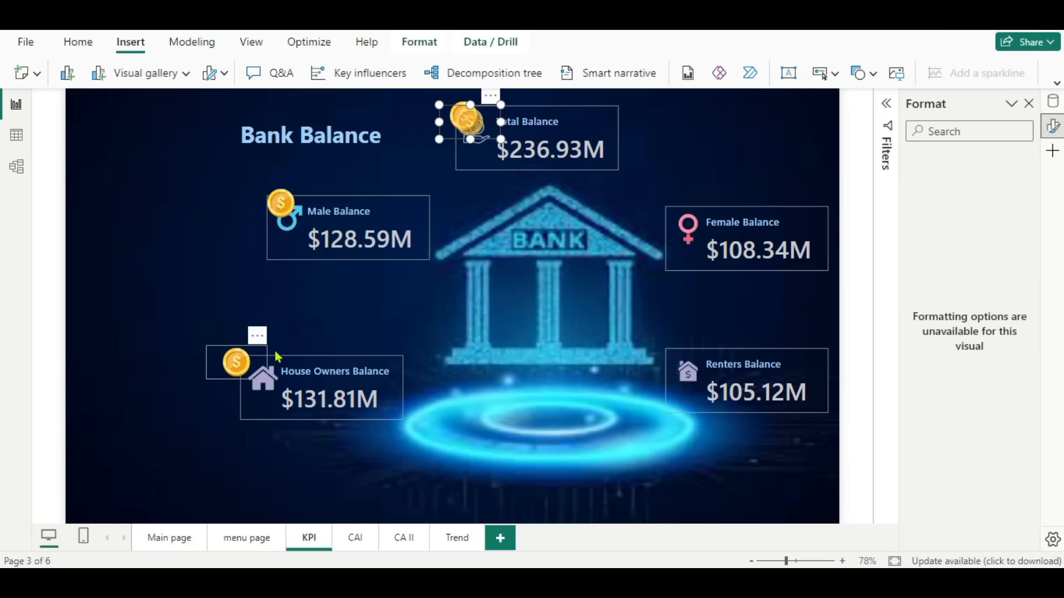
pyautogui.moveTo(474, 122); pyautogui.dragTo(676, 216)
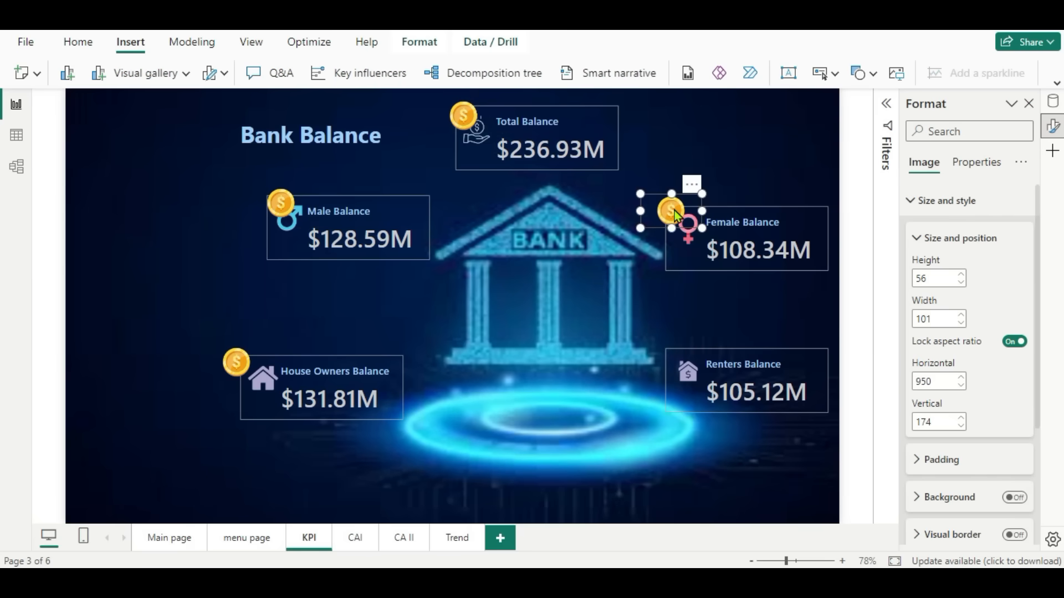
pyautogui.hotkey('ctrl', 'v')
pyautogui.moveTo(471, 121); pyautogui.dragTo(675, 359)
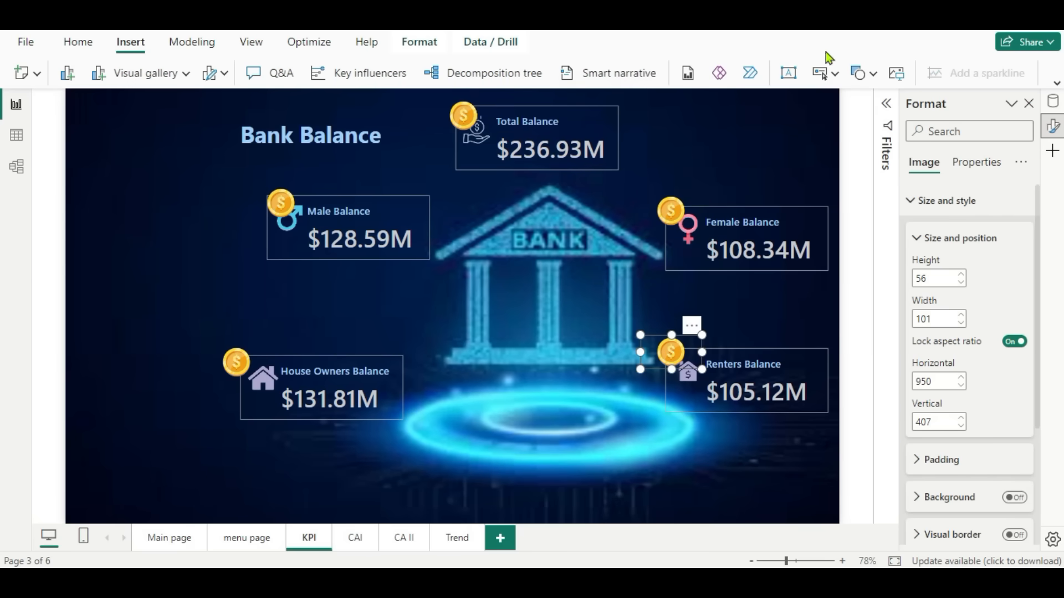
# Insert the coins.png image, shrink it to about 109 by 61, and place it just right of the Bank Balance title.
pyautogui.click(897, 75)
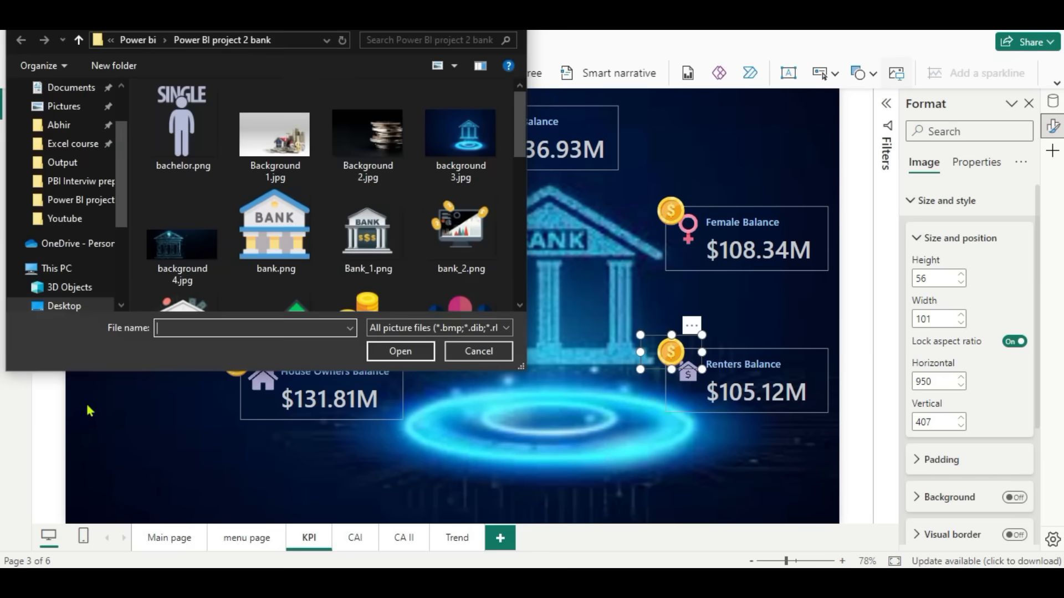
pyautogui.click(344, 161)
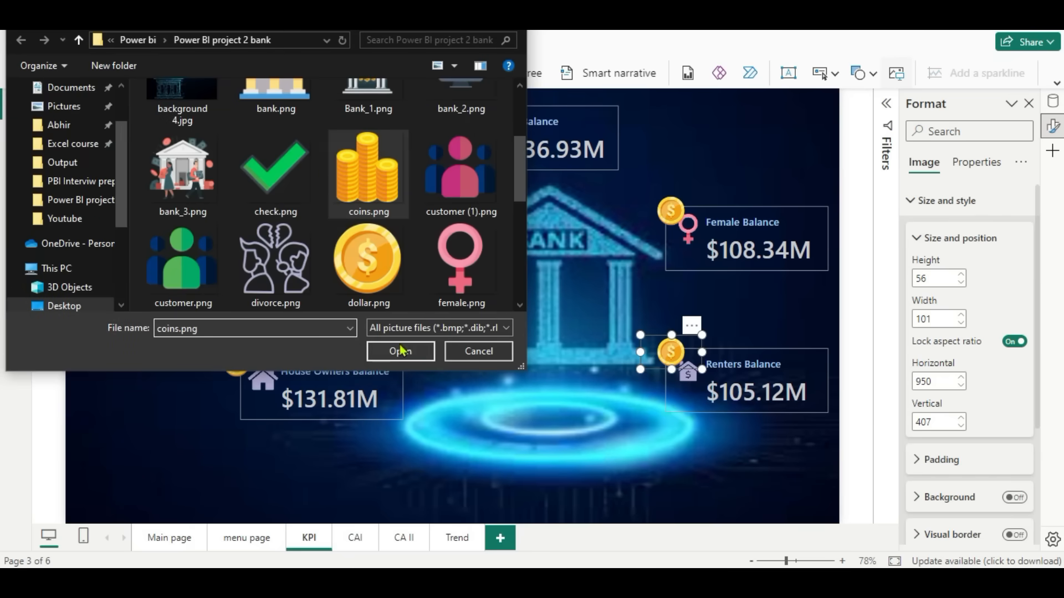
pyautogui.click(404, 358)
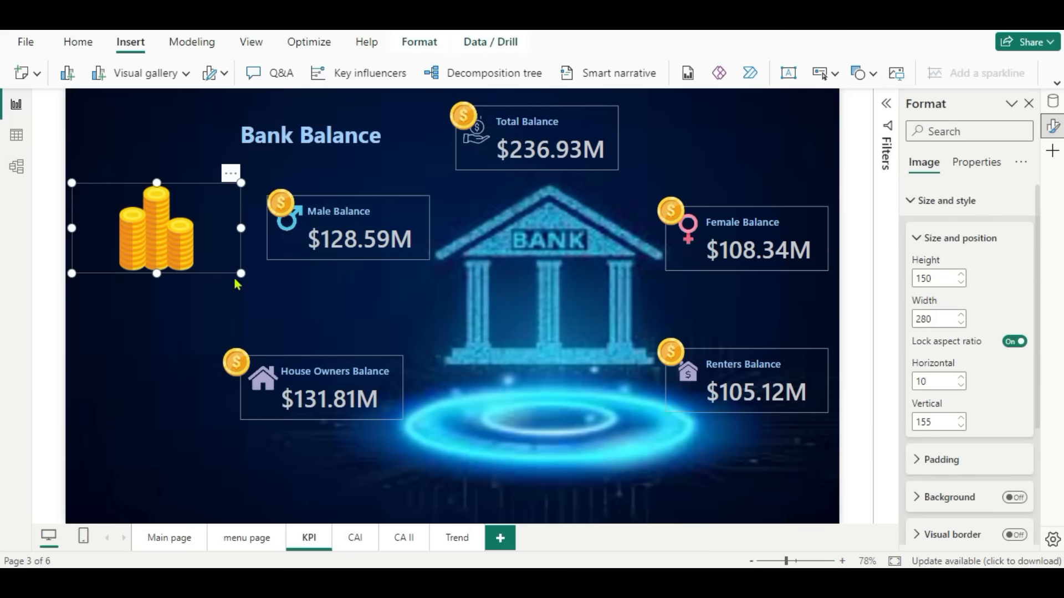
pyautogui.moveTo(237, 273); pyautogui.dragTo(142, 259)
pyautogui.moveTo(104, 196); pyautogui.dragTo(408, 136)
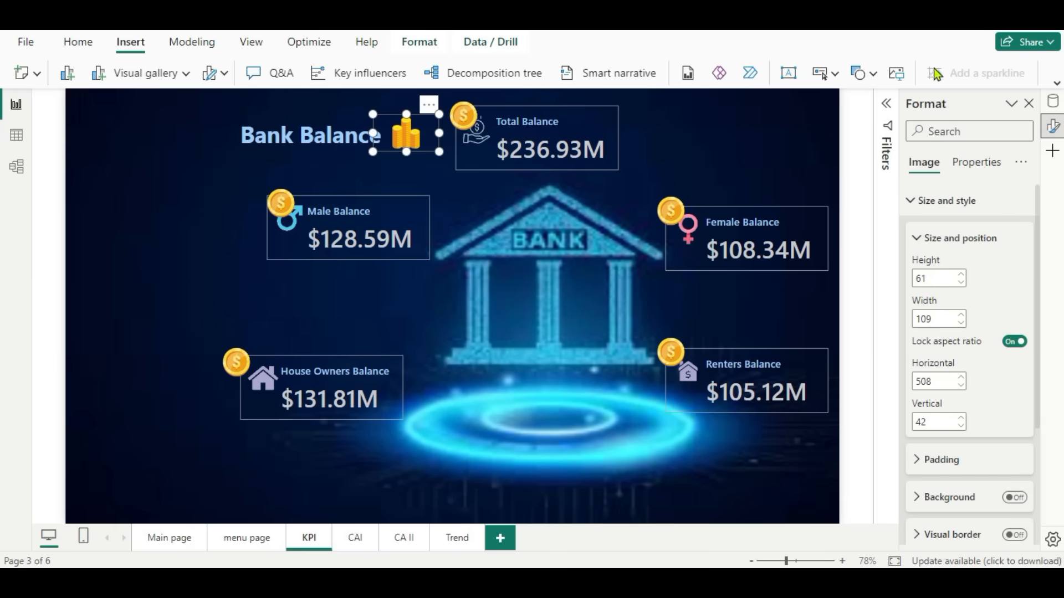
# Insert a rounded rectangle sized to a sidebar about 86 wide and 550 high, and move it up along the page's left edge.
pyautogui.click(873, 75)
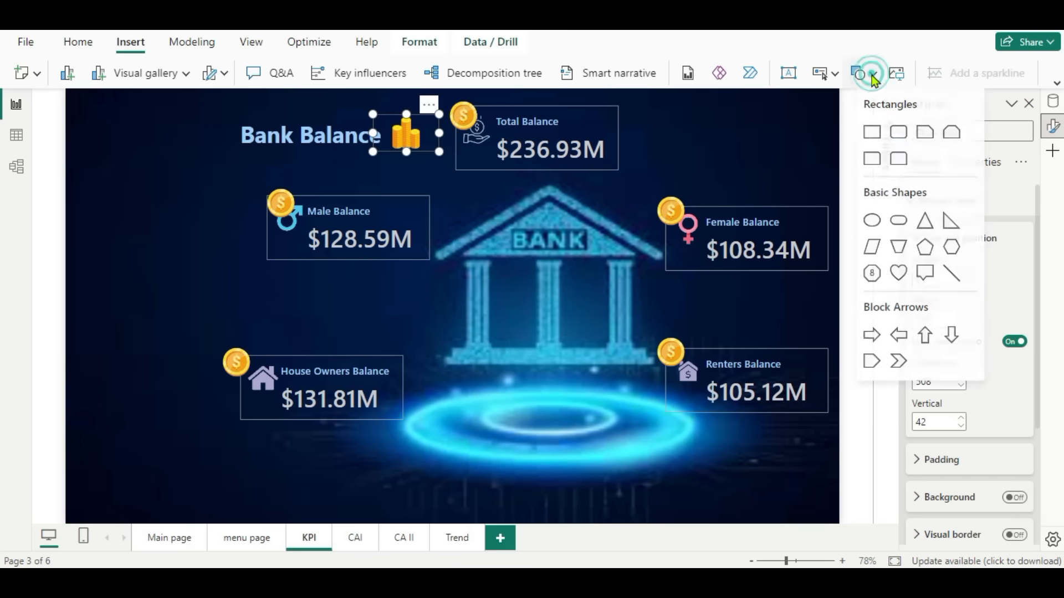
pyautogui.click(898, 135)
pyautogui.moveTo(241, 226); pyautogui.dragTo(127, 235)
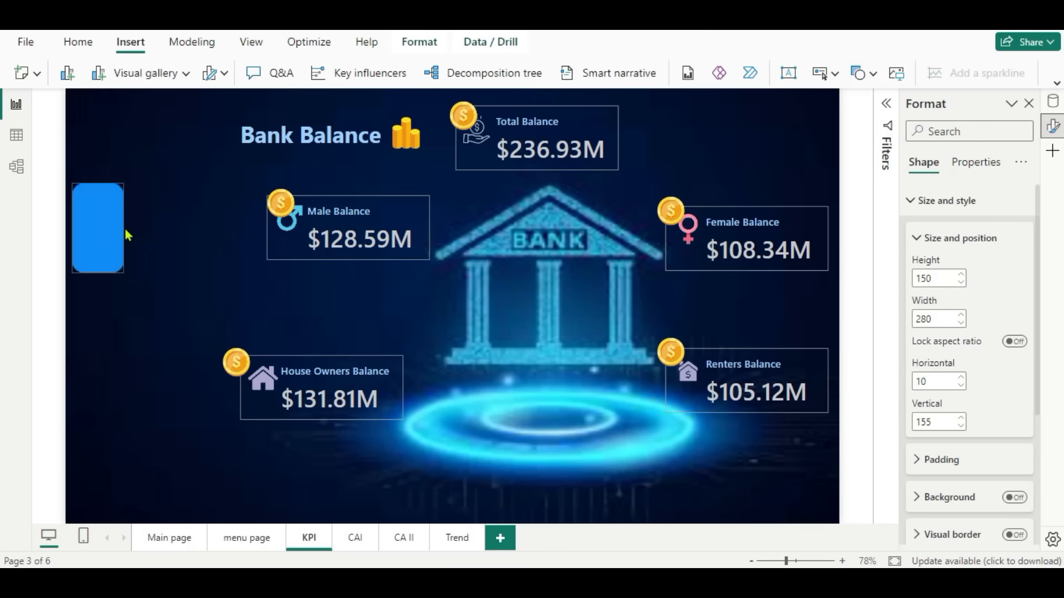
pyautogui.moveTo(98, 273); pyautogui.dragTo(80, 526)
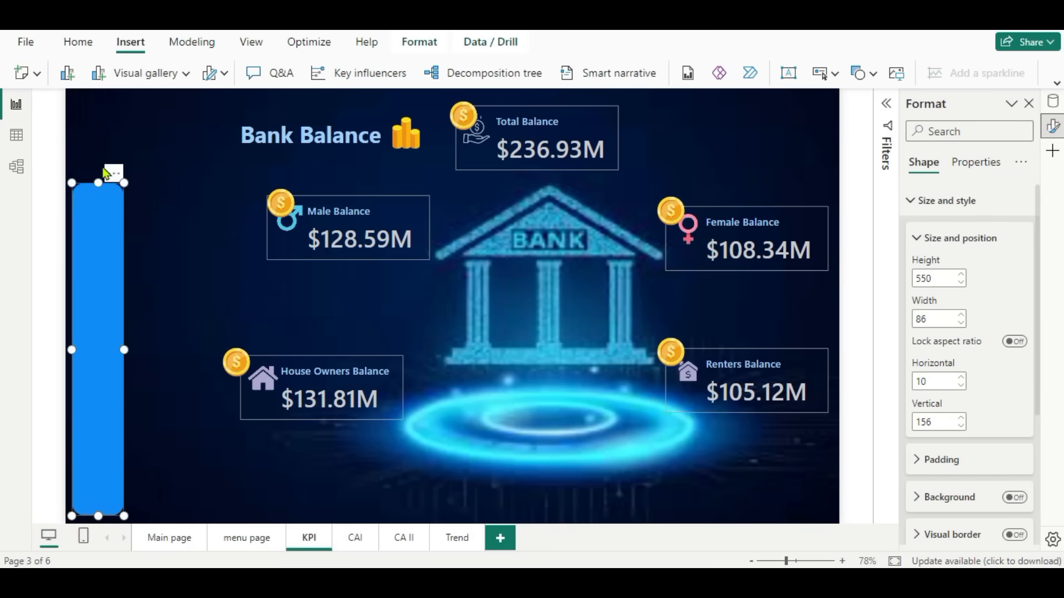
pyautogui.click(95, 181)
pyautogui.moveTo(80, 95); pyautogui.dragTo(80, 93)
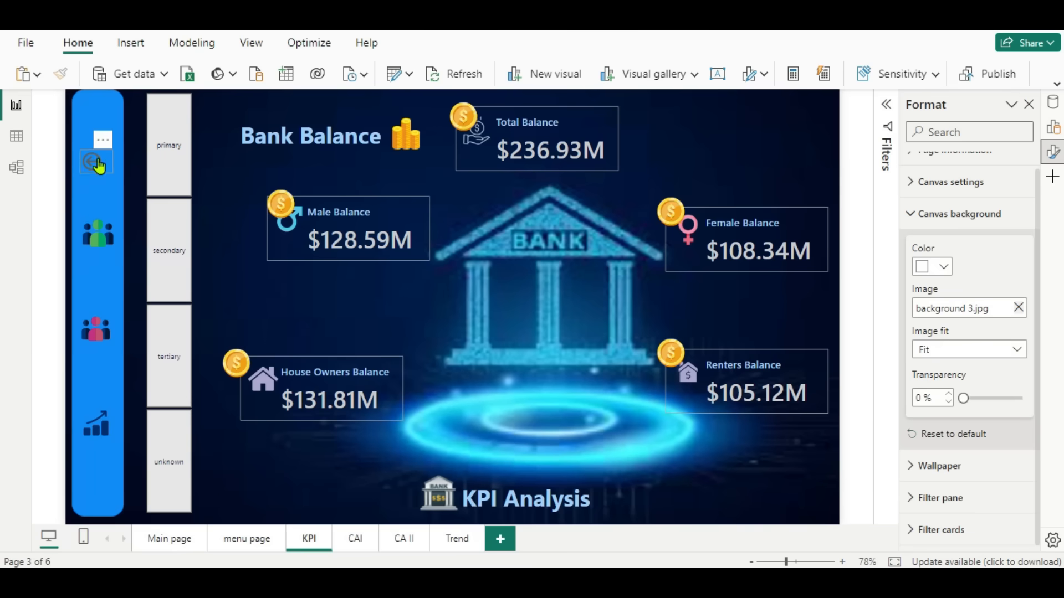
# Turn on the green customer icon's action and set it to Page navigation with the CAI page as destination.
pyautogui.click(103, 232)
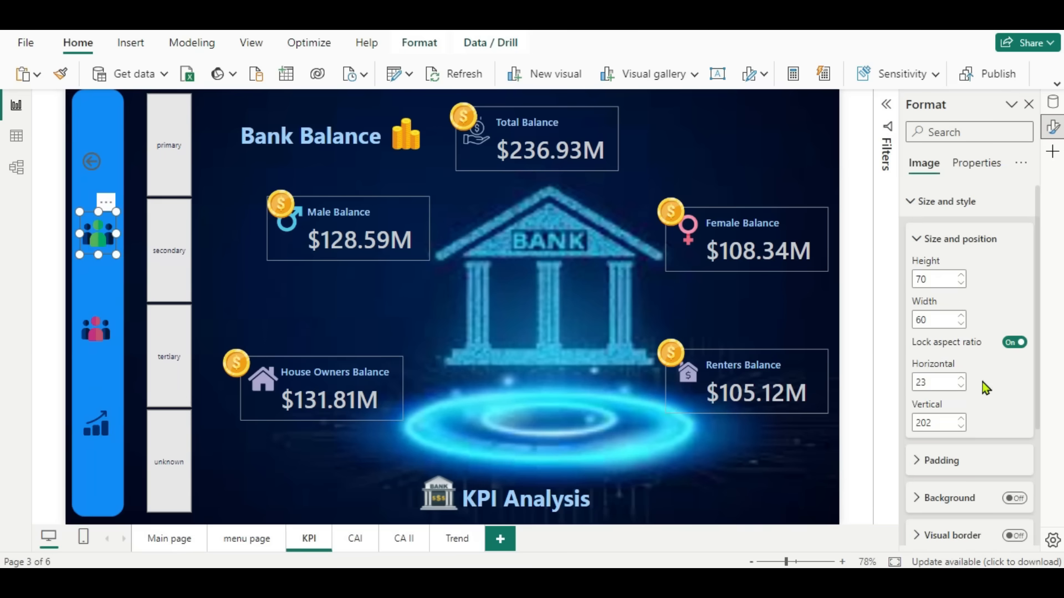
pyautogui.scroll(-3, 982, 382)
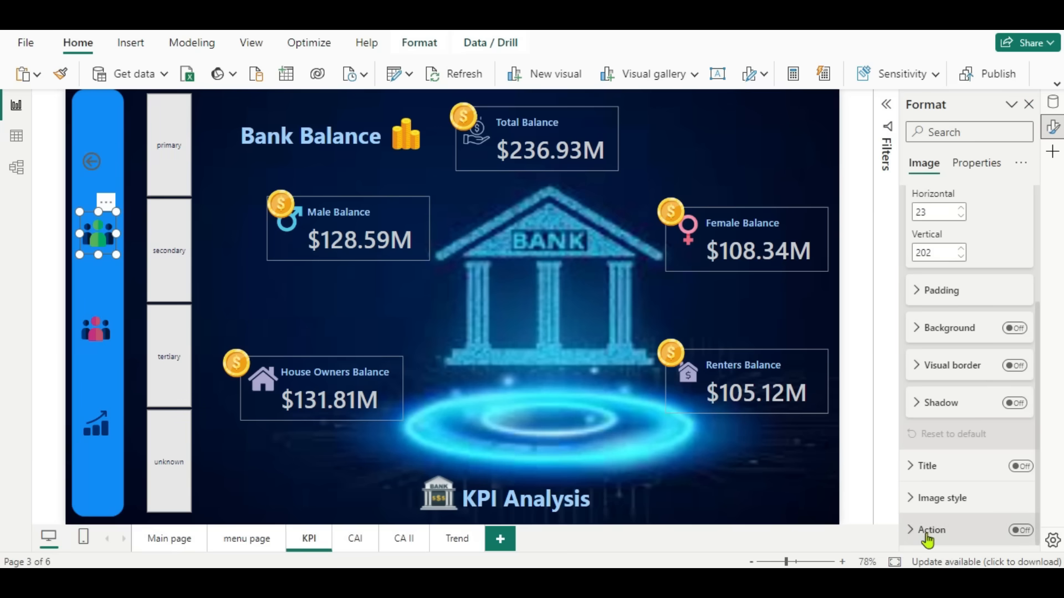
pyautogui.click(908, 530)
pyautogui.click(1017, 425)
pyautogui.scroll(-3, 986, 409)
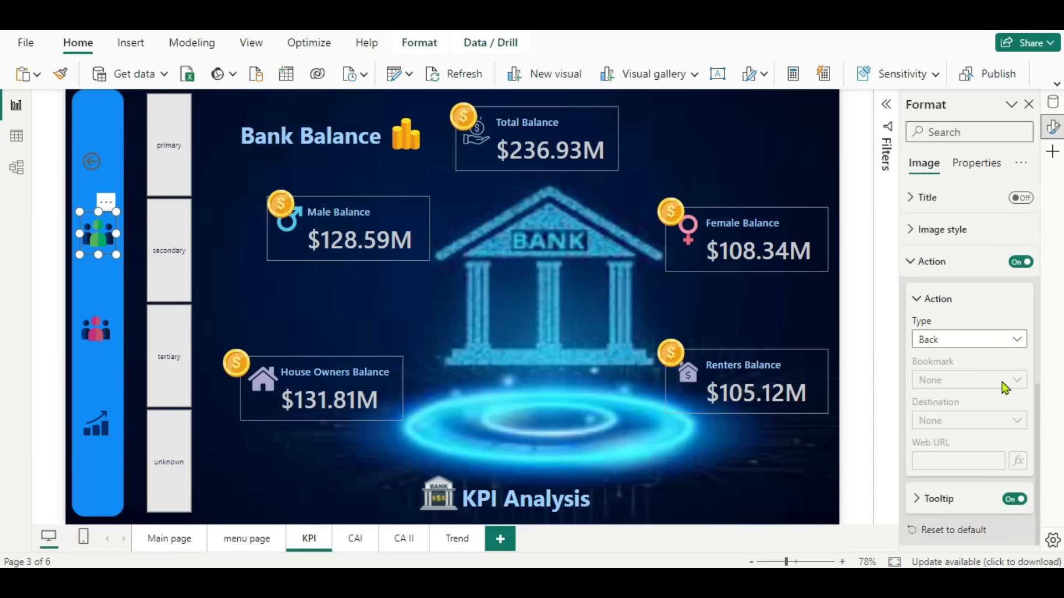
pyautogui.click(1017, 340)
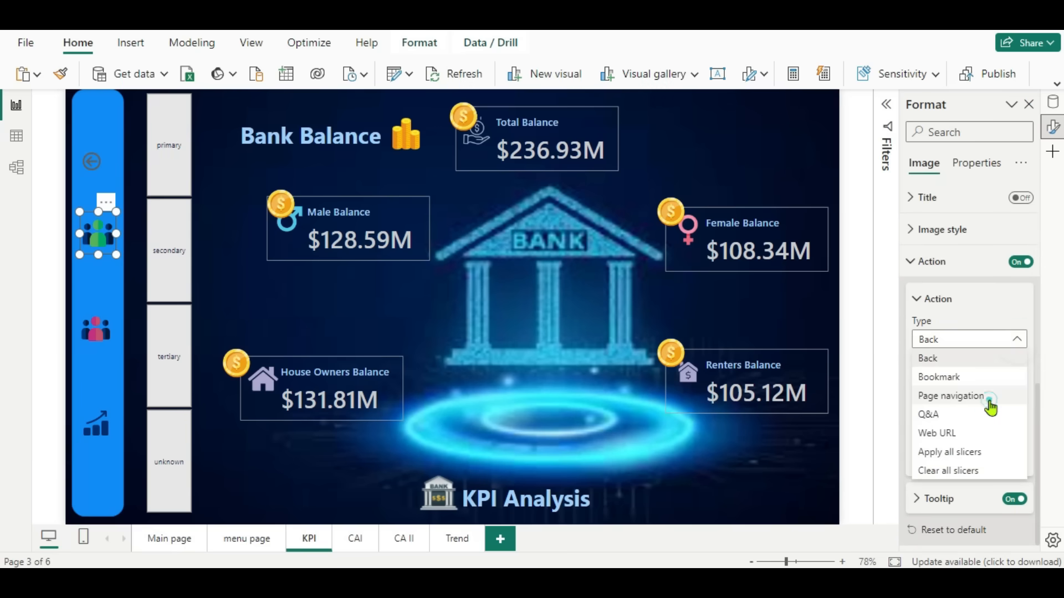
pyautogui.click(989, 397)
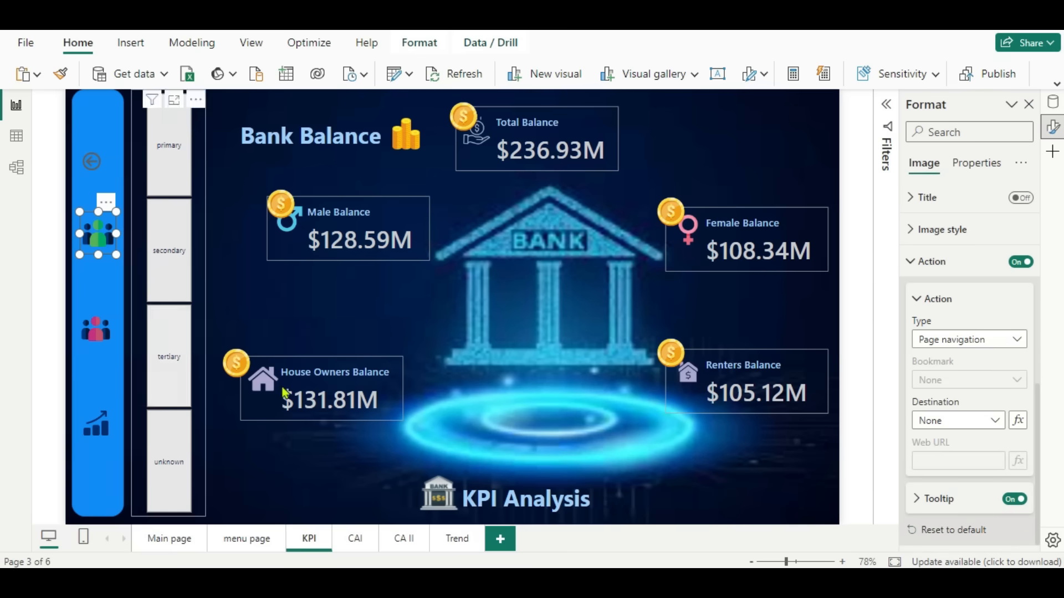
pyautogui.click(995, 421)
pyautogui.click(924, 496)
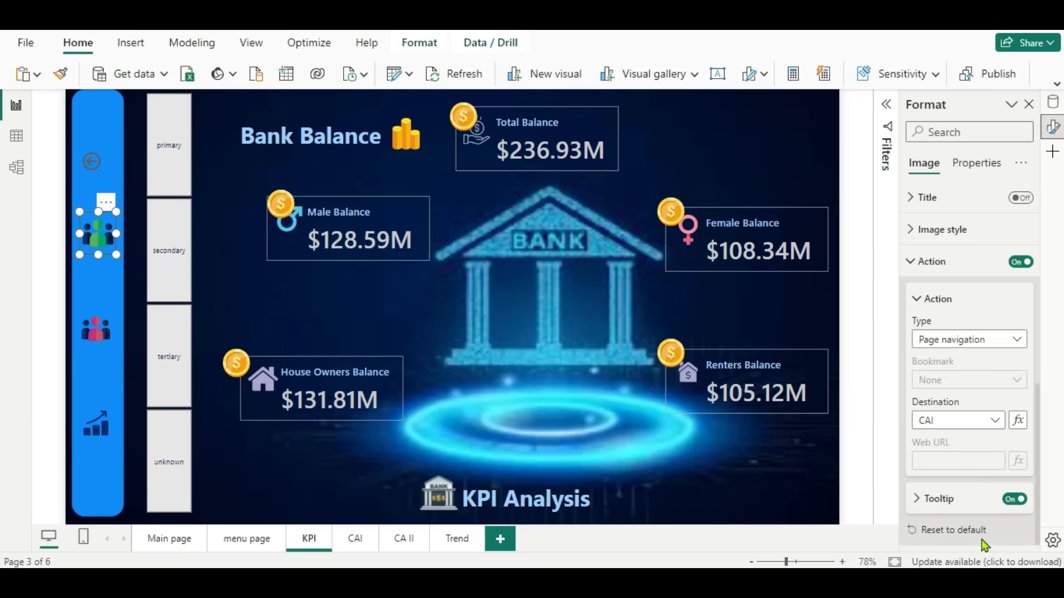
# Switch to the other open report and examine its Customer 1 page.
pyautogui.click(308, 313)
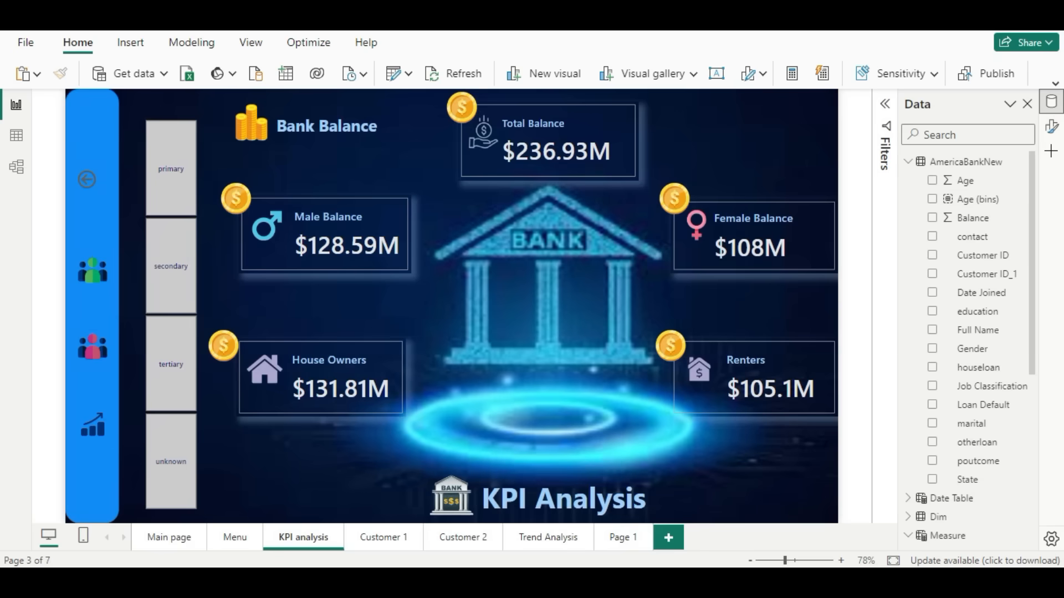
pyautogui.click(380, 539)
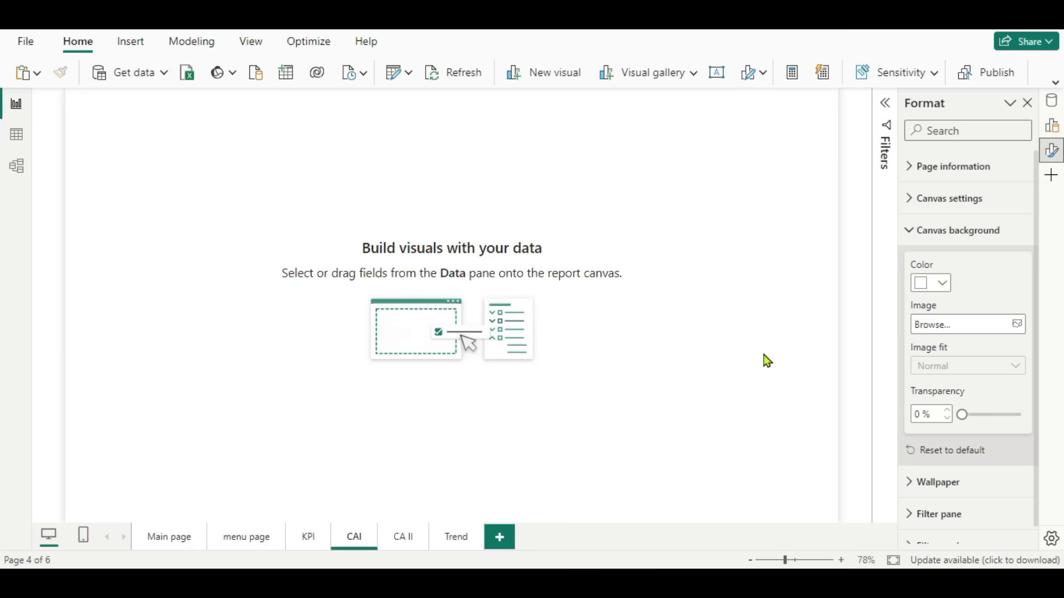
# Set background 4.jpg as the CAI page's canvas background image and open its image fit options.
pyautogui.click(1015, 324)
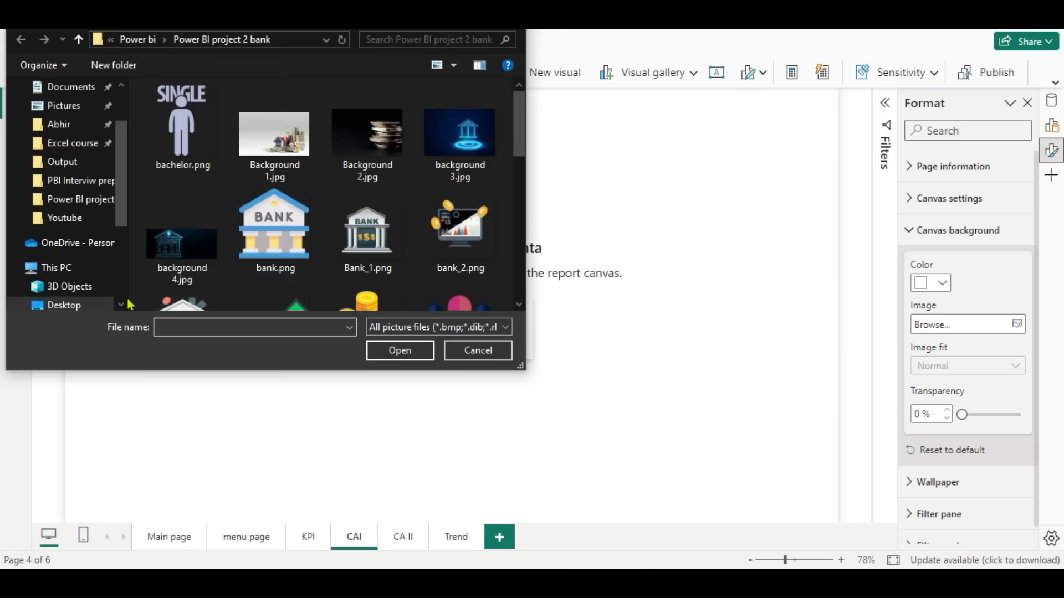
pyautogui.scroll(-3, 258, 233)
pyautogui.scroll(3, 258, 233)
pyautogui.click(176, 247)
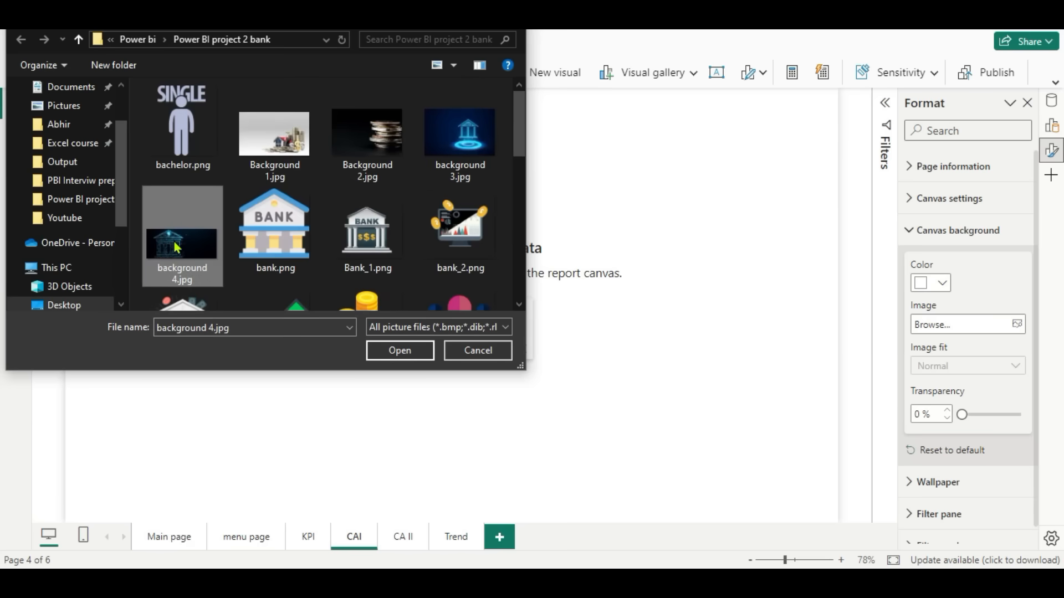
pyautogui.click(400, 352)
pyautogui.click(1024, 364)
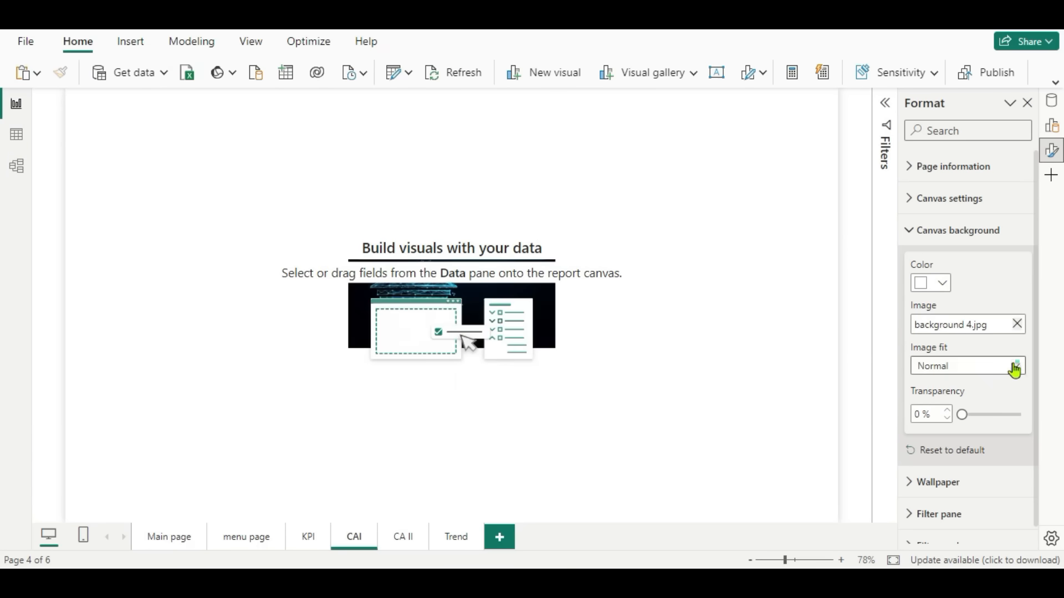
# Set the canvas background image fit to Fit and add a donut chart at the upper middle of the page.
pyautogui.click(938, 404)
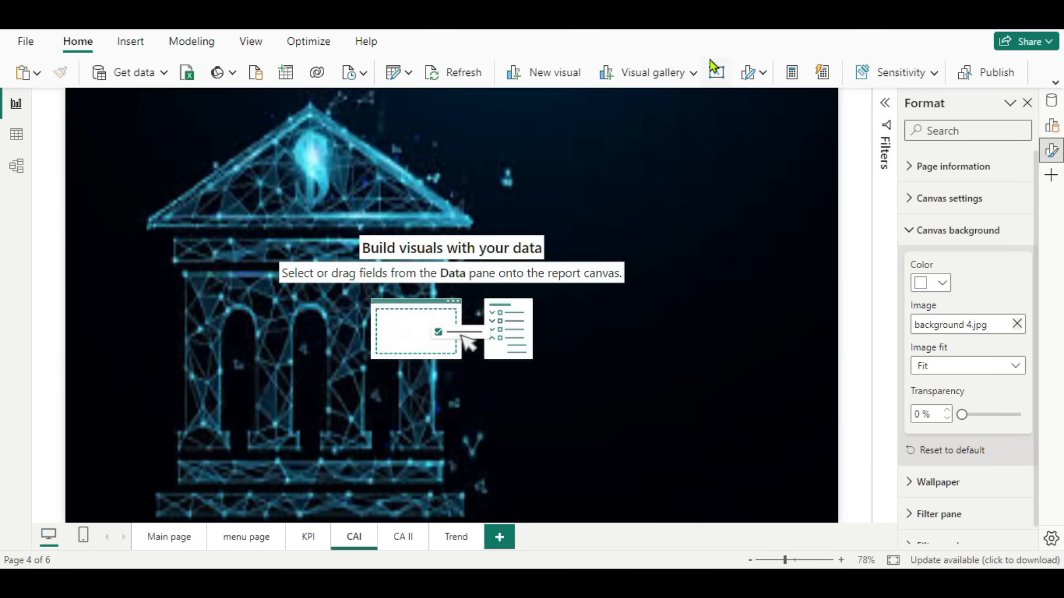
pyautogui.click(693, 74)
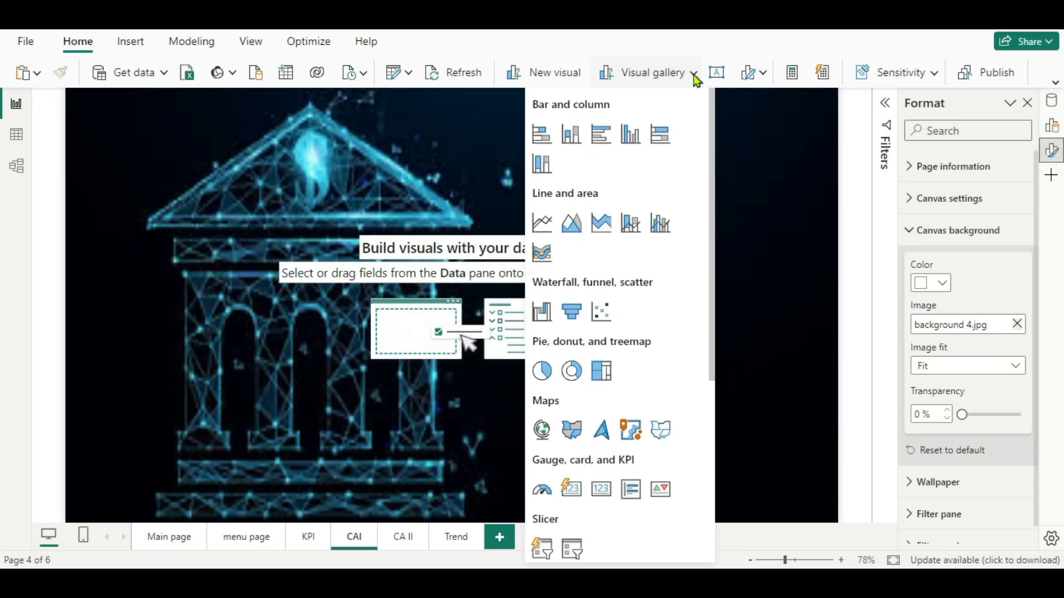
pyautogui.click(573, 375)
pyautogui.moveTo(146, 176); pyautogui.dragTo(533, 196)
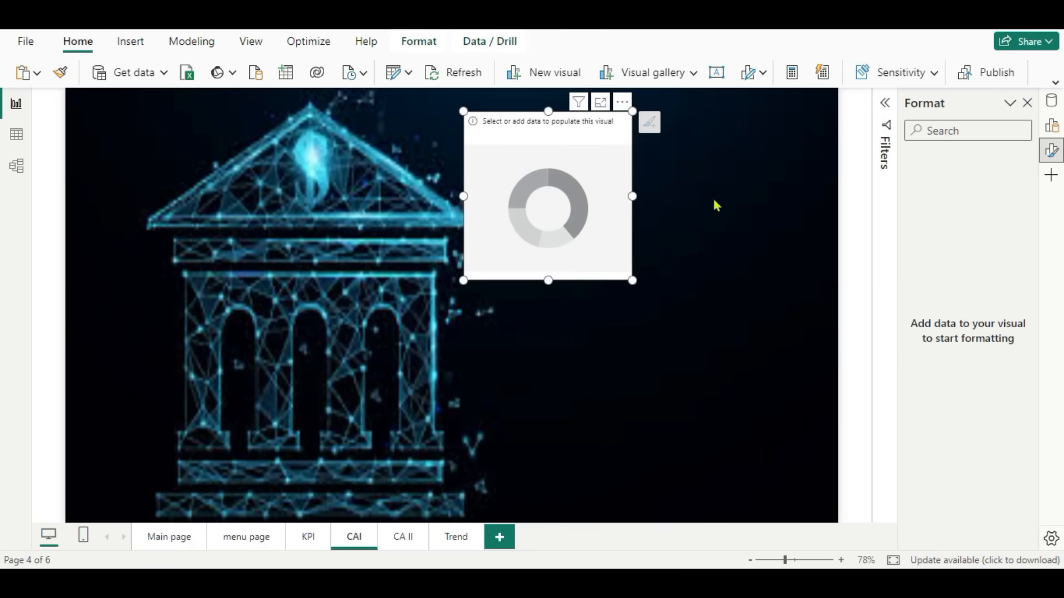
# Populate the donut chart with the Gender field and the Total Balance measure.
pyautogui.click(1051, 100)
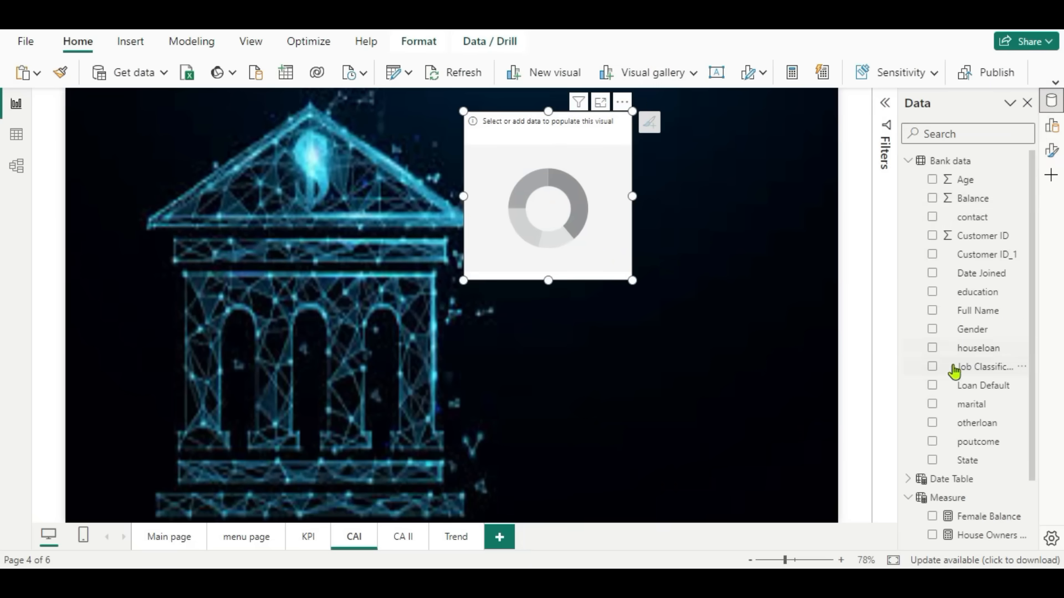
pyautogui.click(931, 330)
pyautogui.scroll(-3, 954, 365)
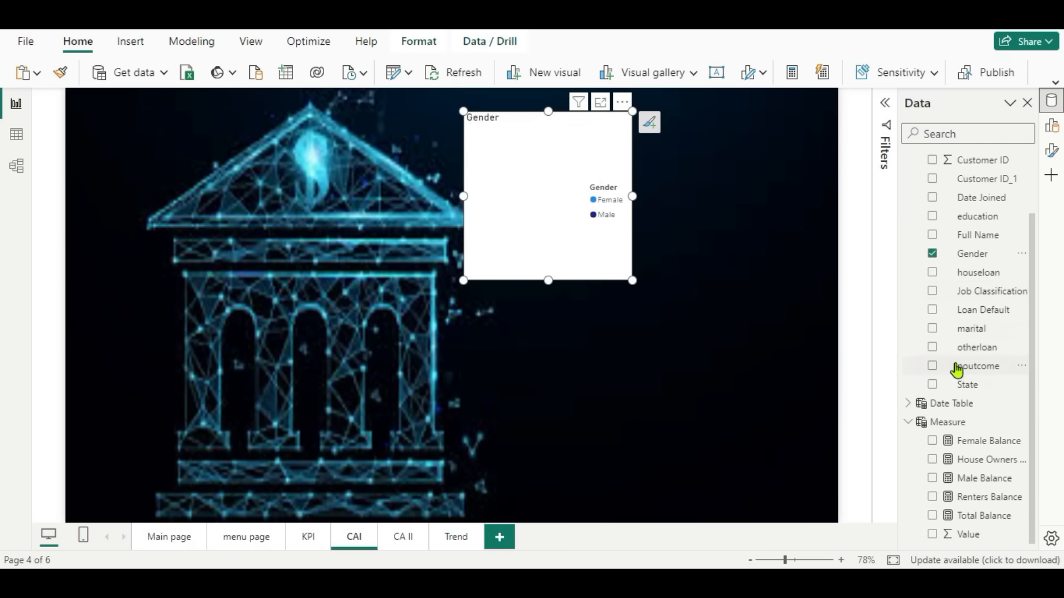
pyautogui.click(932, 516)
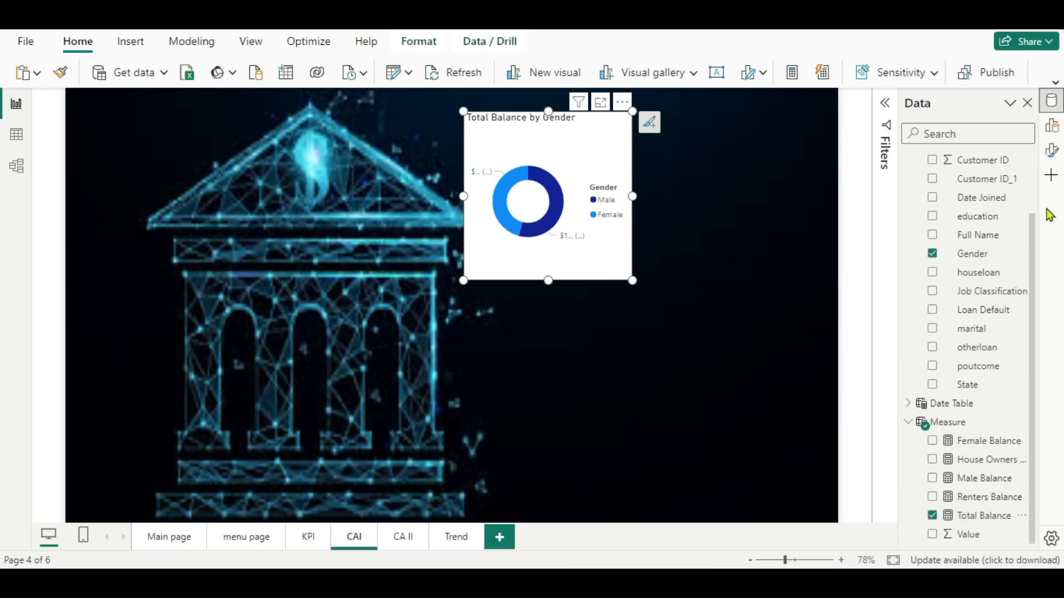
# Turn off the donut chart's background.
pyautogui.click(1051, 151)
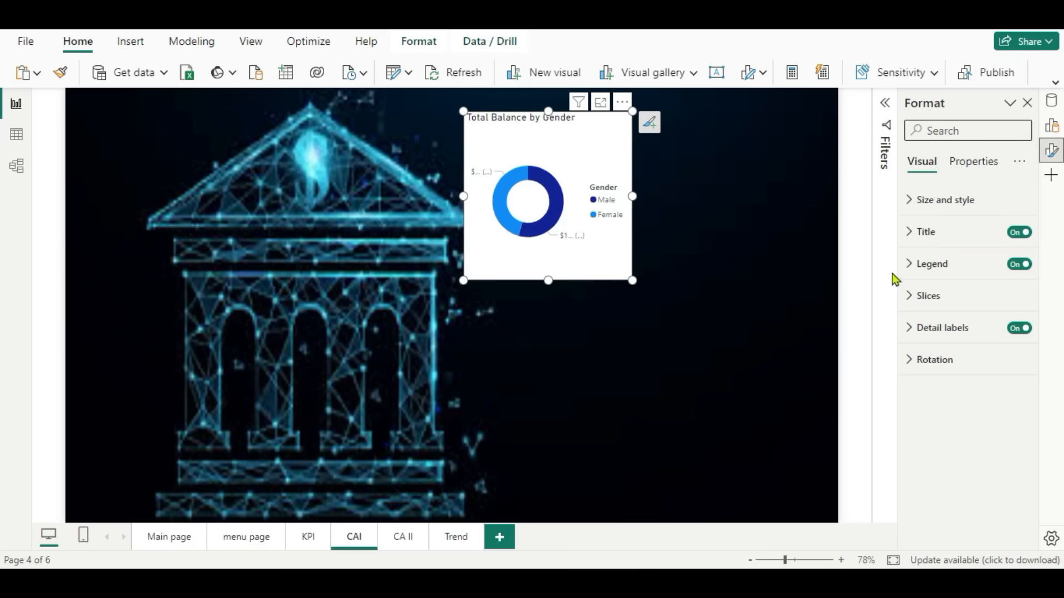
pyautogui.click(910, 201)
pyautogui.click(1014, 497)
# Shorten the donut chart's title to "by Gender".
pyautogui.scroll(-4, 960, 433)
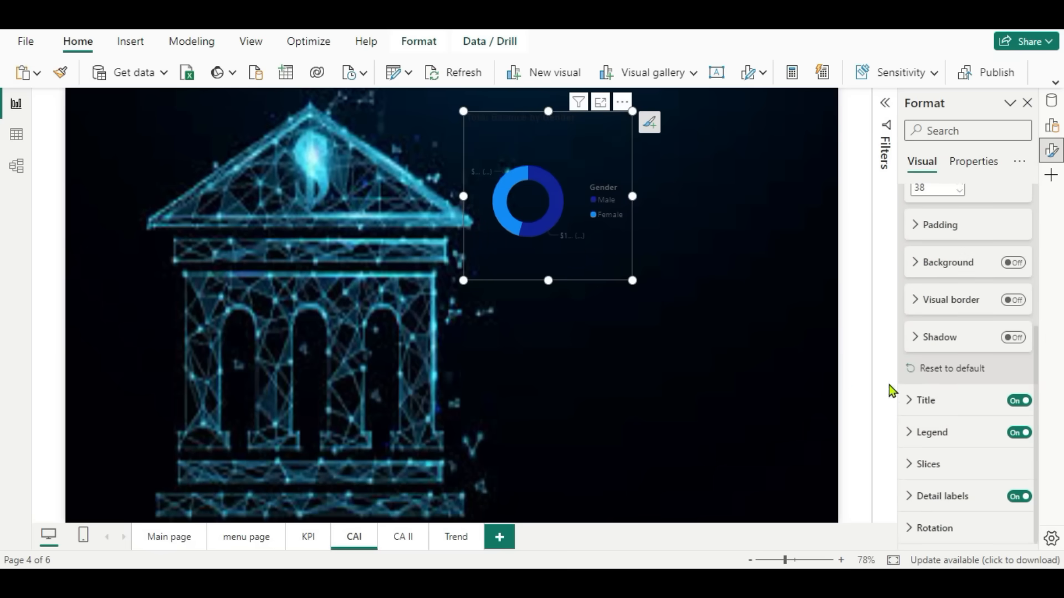
pyautogui.click(911, 401)
pyautogui.scroll(-4, 969, 396)
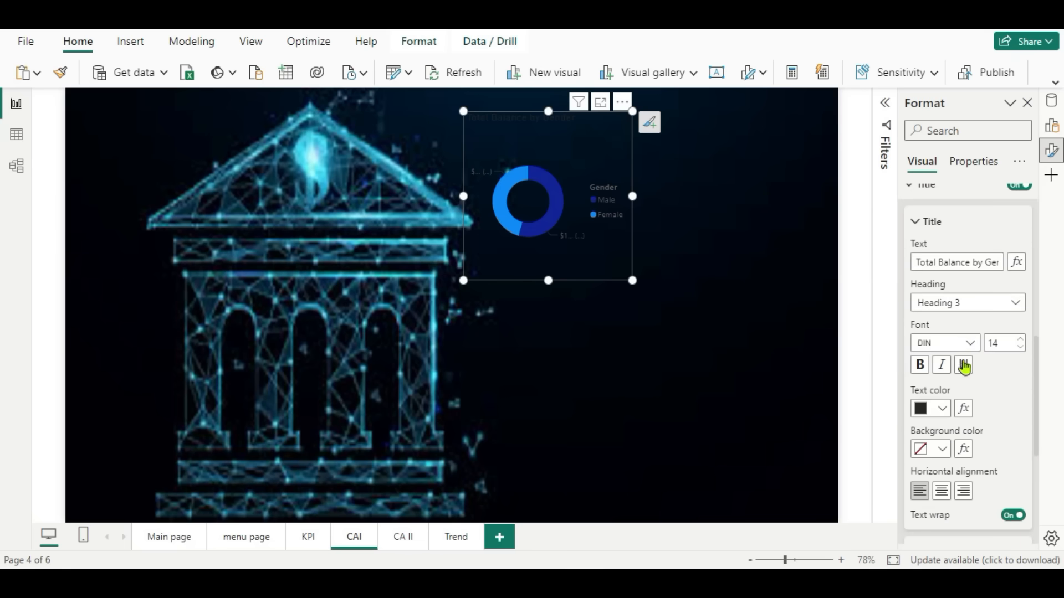
pyautogui.click(968, 264)
pyautogui.press('BackSpace')
pyautogui.press('BackSpace')
pyautogui.press('BackSpace')
pyautogui.press('BackSpace')
pyautogui.press('BackSpace')
pyautogui.press('BackSpace')
pyautogui.press('BackSpace')
pyautogui.press('BackSpace')
pyautogui.press('BackSpace')
pyautogui.press('BackSpace')
pyautogui.press('BackSpace')
pyautogui.press('BackSpace')
pyautogui.press('BackSpace')
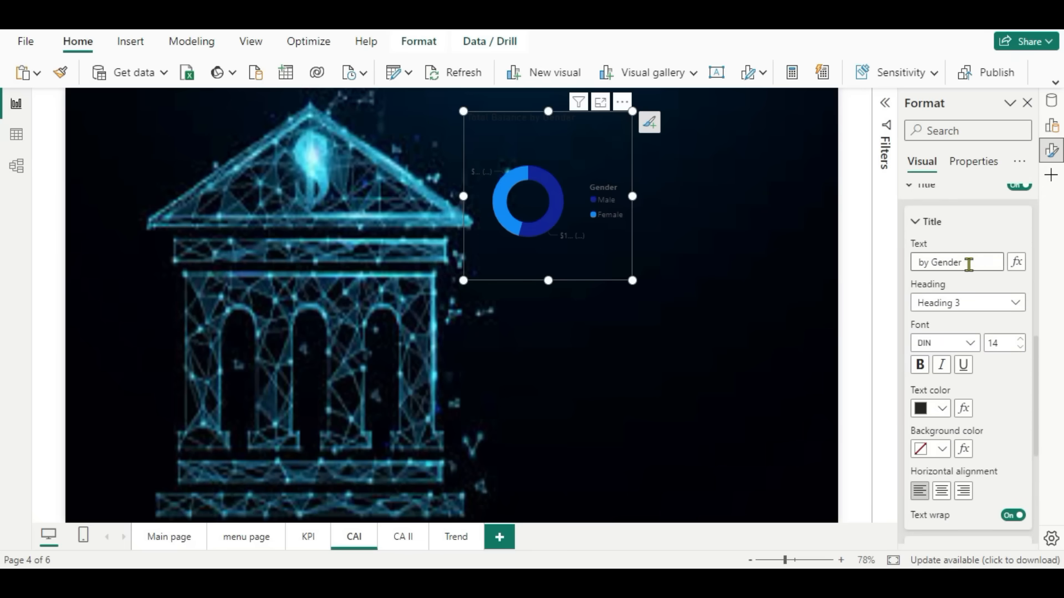
# Change the chart title's font to a heavier Segoe UI variant and its text color to light blue.
pyautogui.click(971, 344)
pyautogui.scroll(-5, 961, 277)
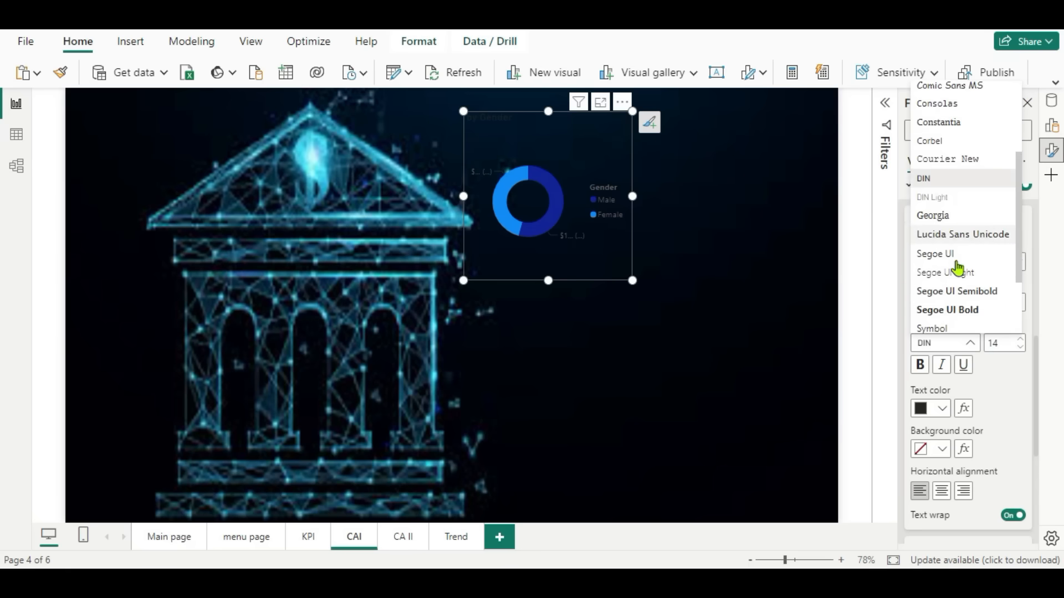
pyautogui.click(964, 277)
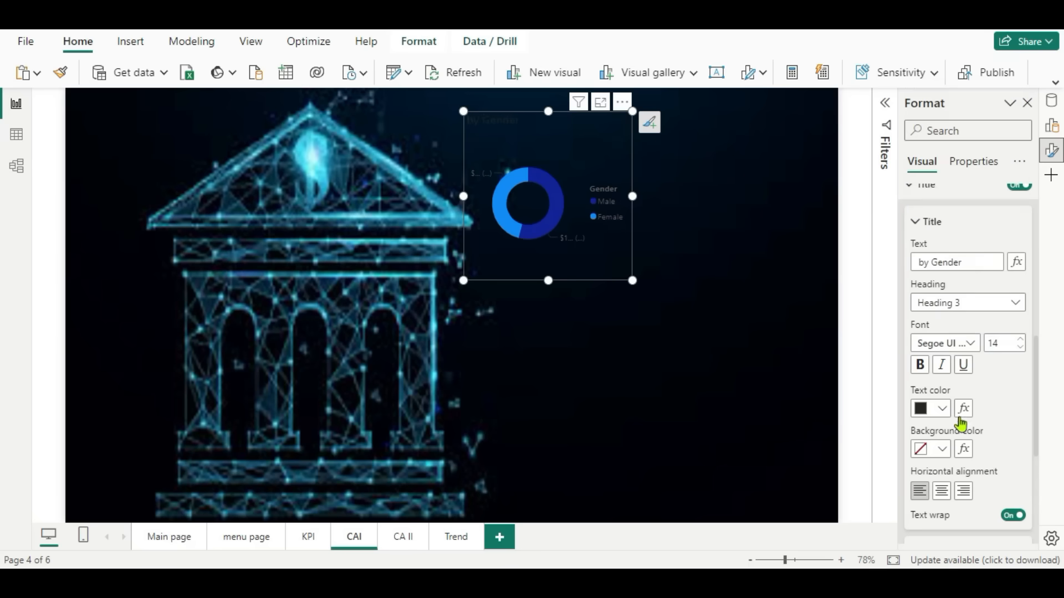
pyautogui.click(942, 409)
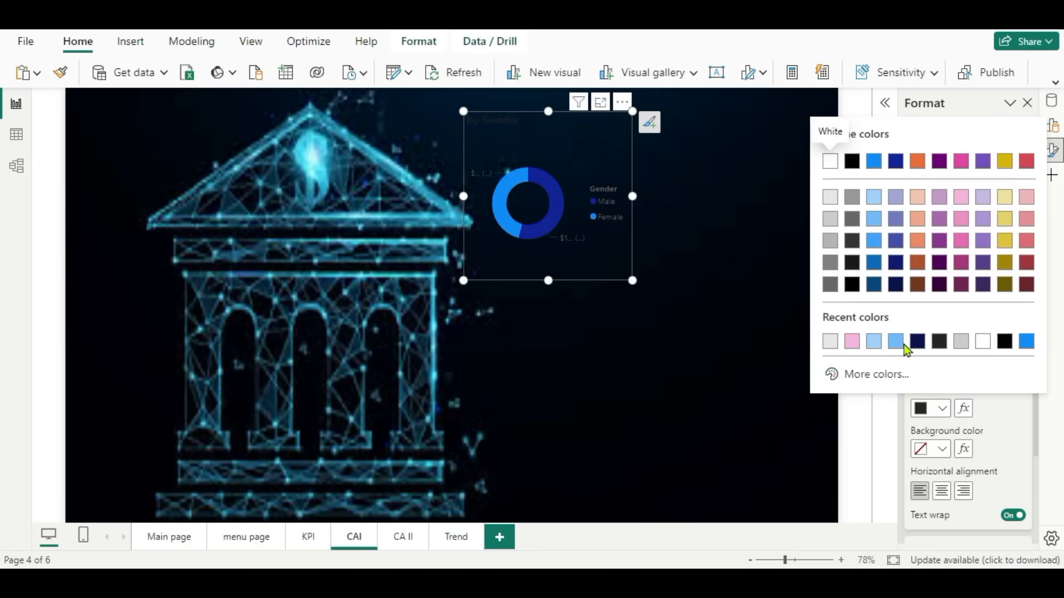
pyautogui.click(870, 200)
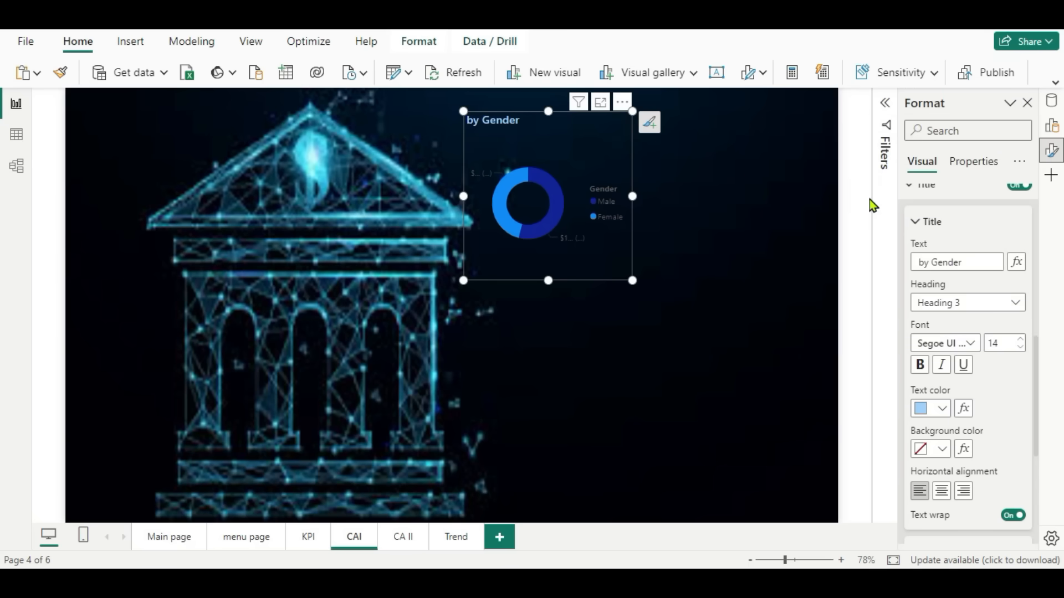
# Turn off the donut chart's legend and color the Male slice light pink.
pyautogui.scroll(-5, 975, 475)
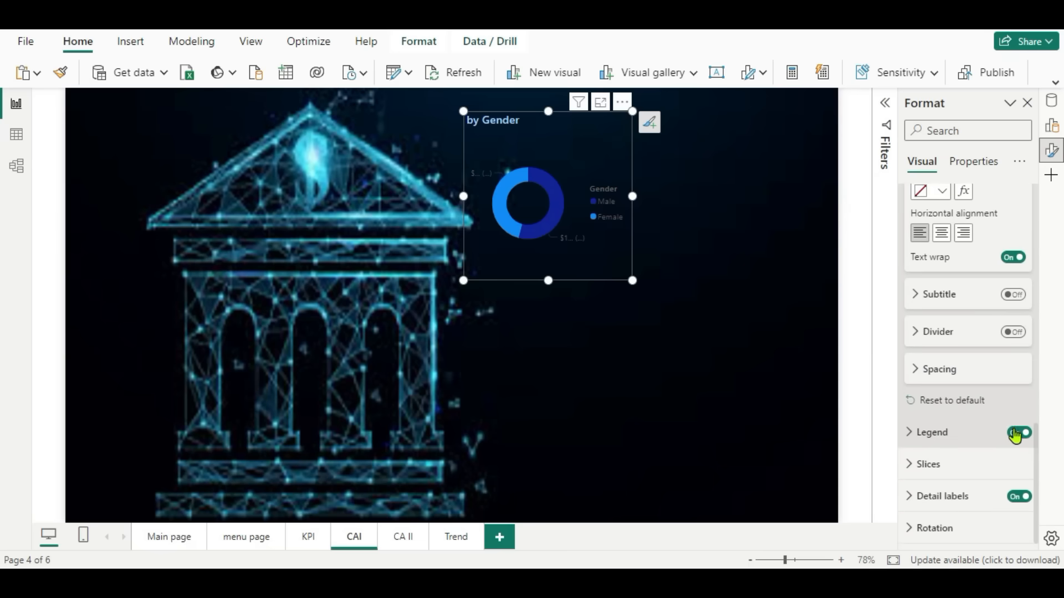
pyautogui.click(1015, 434)
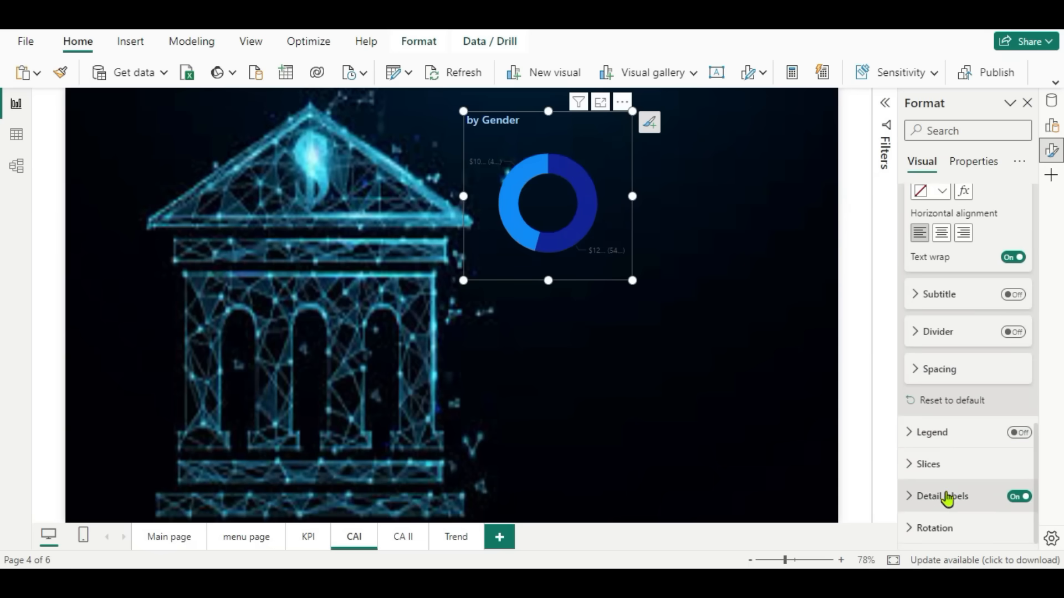
pyautogui.click(912, 466)
pyautogui.scroll(-3, 974, 430)
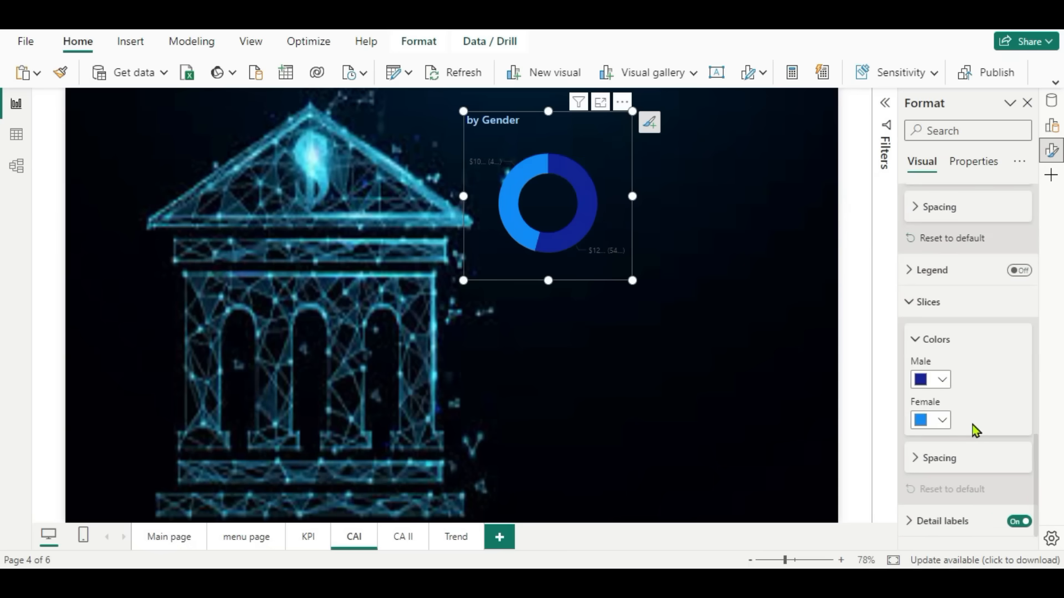
pyautogui.click(942, 381)
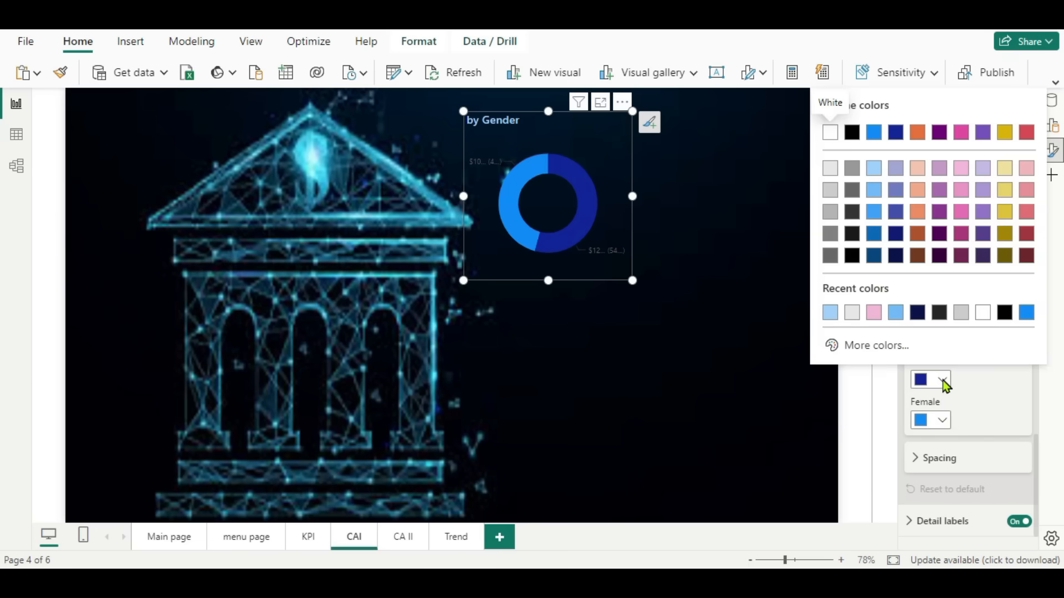
pyautogui.click(962, 170)
# Set the detail labels' contents to Category, percent of total.
pyautogui.scroll(-1, 966, 428)
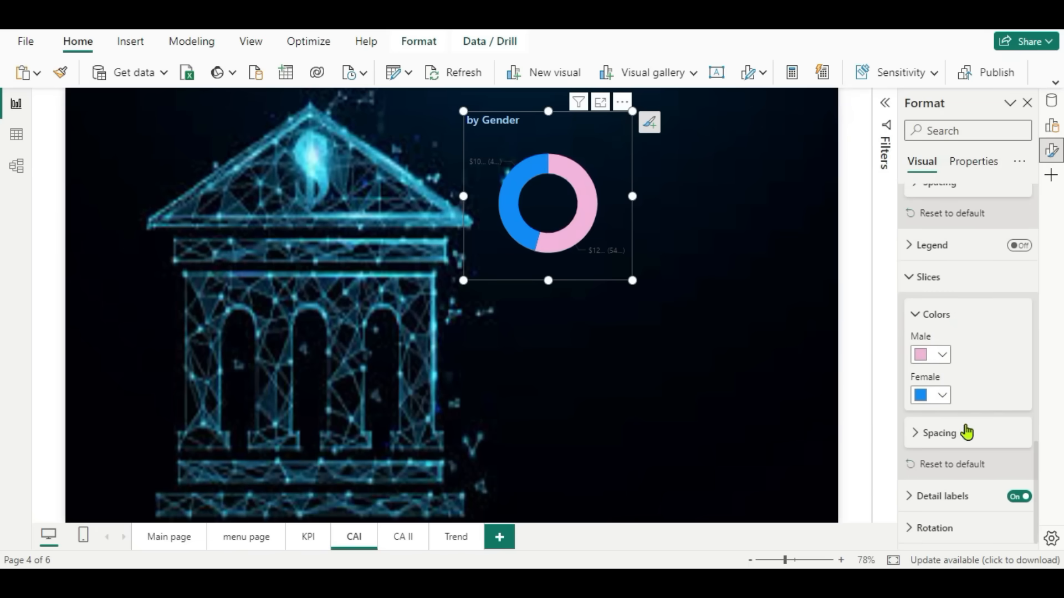
pyautogui.click(908, 497)
pyautogui.scroll(-2, 1008, 455)
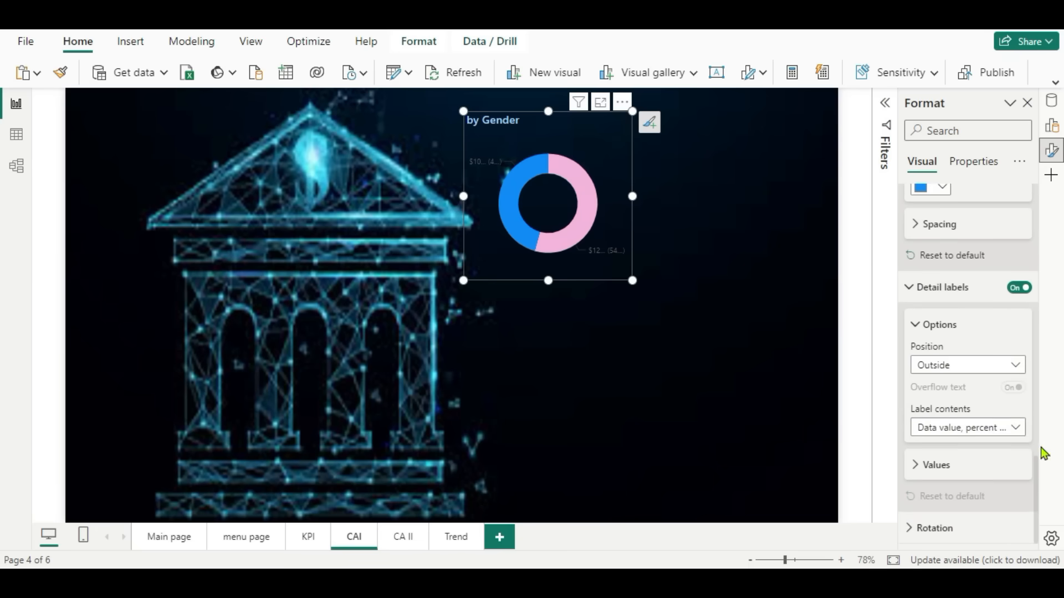
pyautogui.click(1015, 428)
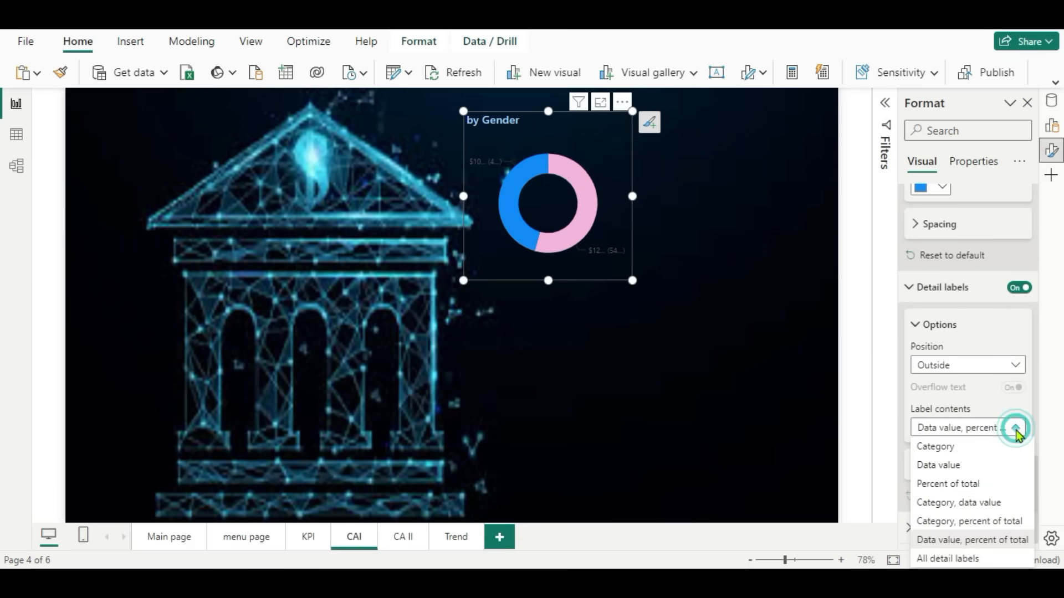
pyautogui.click(965, 526)
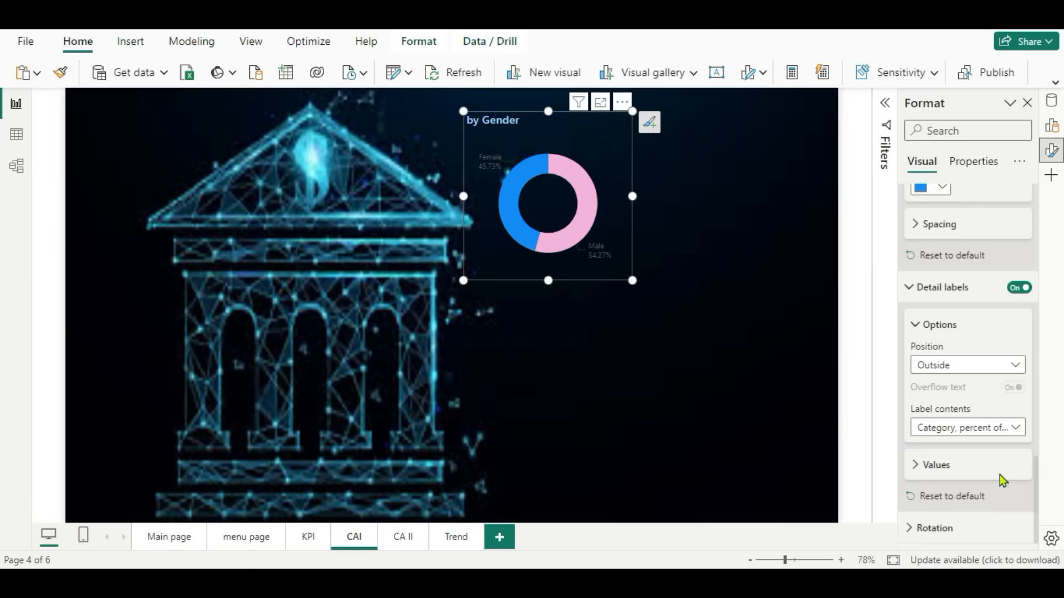
# Change the detail label values' color to light gray.
pyautogui.click(912, 465)
pyautogui.scroll(-3, 962, 463)
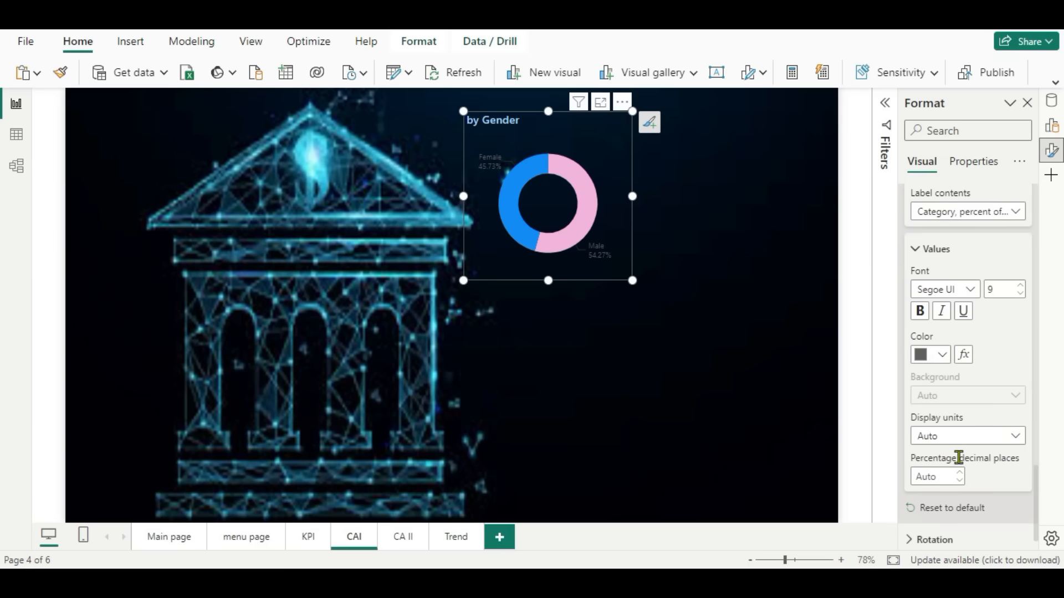
pyautogui.click(942, 356)
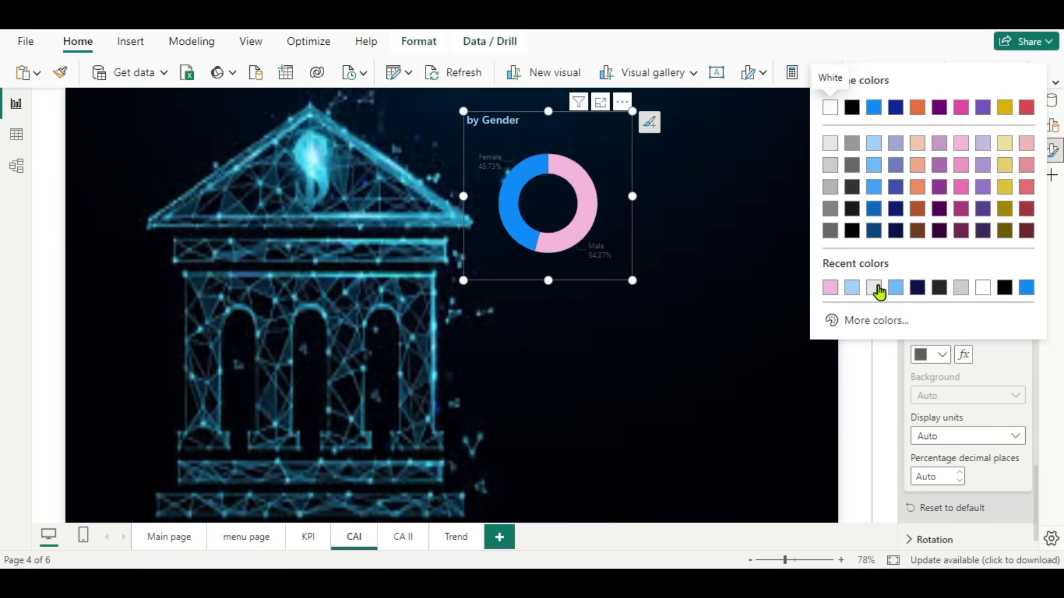
pyautogui.click(880, 289)
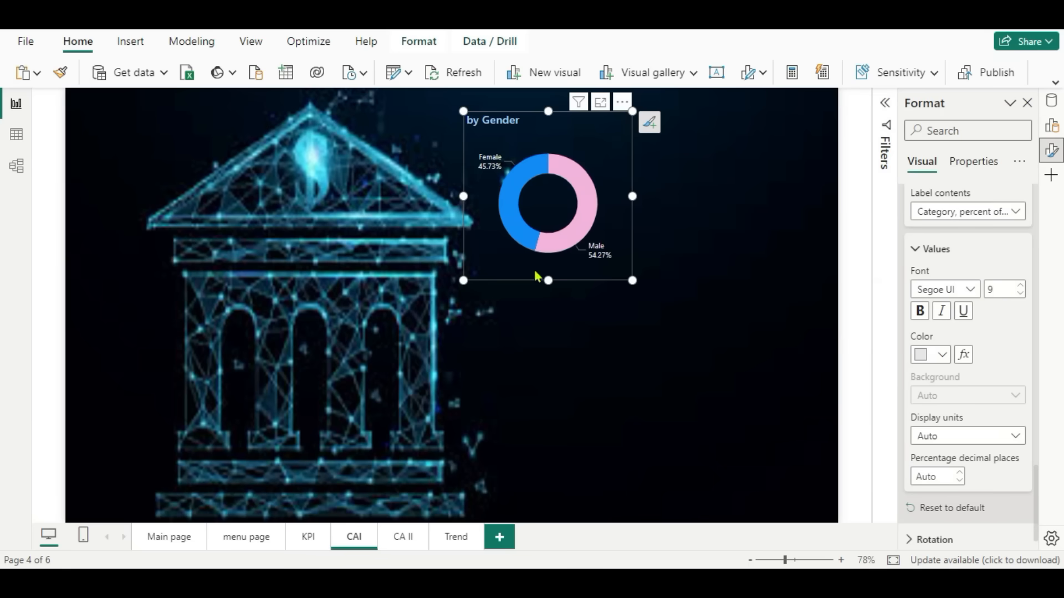
# Shorten the donut chart to about 280 by 252, shift it slightly up and right, and stack two copies of it below.
pyautogui.moveTo(548, 277); pyautogui.dragTo(566, 264)
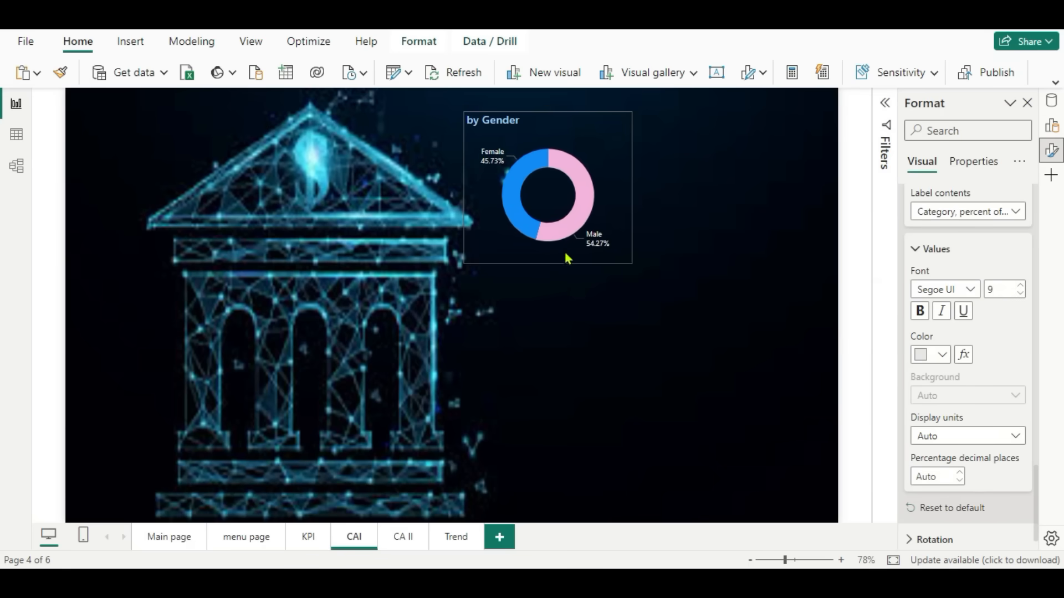
pyautogui.moveTo(570, 154); pyautogui.dragTo(587, 151)
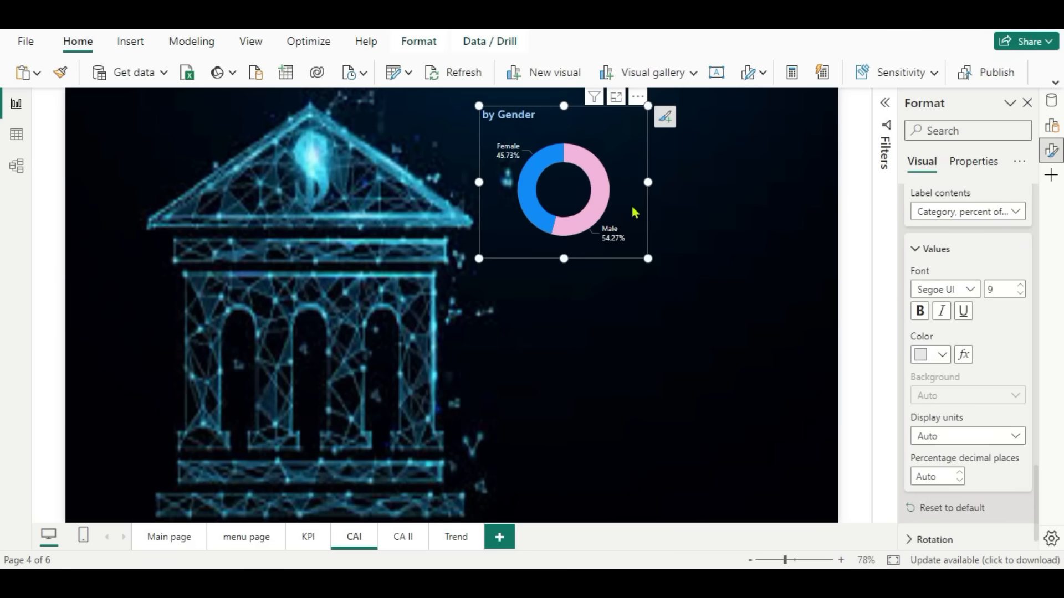
pyautogui.hotkey('ctrl', 'c')
pyautogui.hotkey('ctrl', 'v')
pyautogui.moveTo(635, 212); pyautogui.dragTo(590, 322)
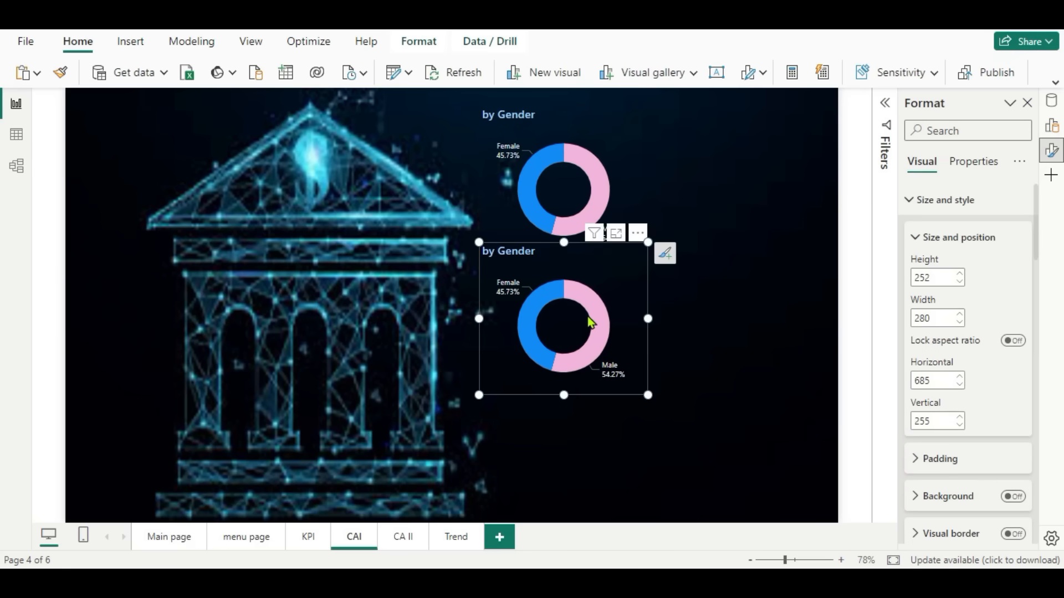
pyautogui.hotkey('ctrl', 'v')
pyautogui.moveTo(584, 199); pyautogui.dragTo(585, 446)
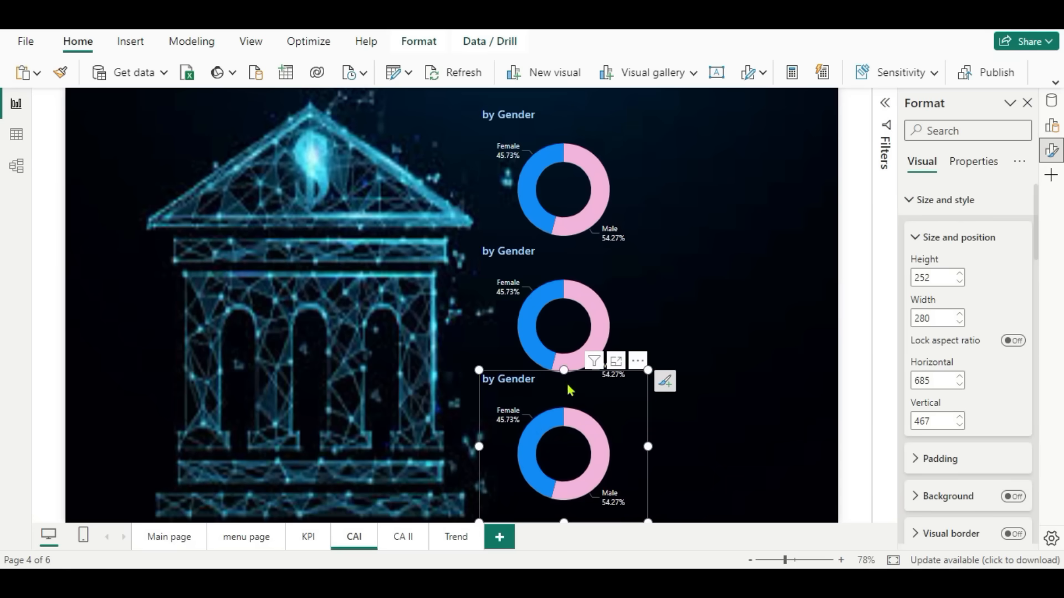
pyautogui.moveTo(565, 372); pyautogui.dragTo(565, 380)
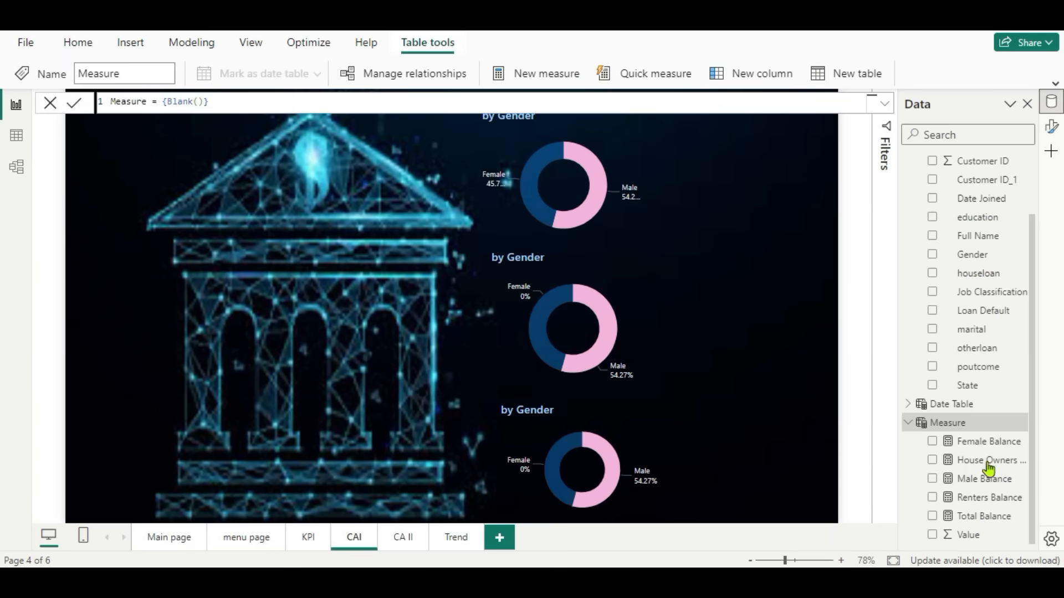
# Create a measure in the Measure table with the formula Total Customers = COUNTROWS('Bank data').
pyautogui.click(1020, 425)
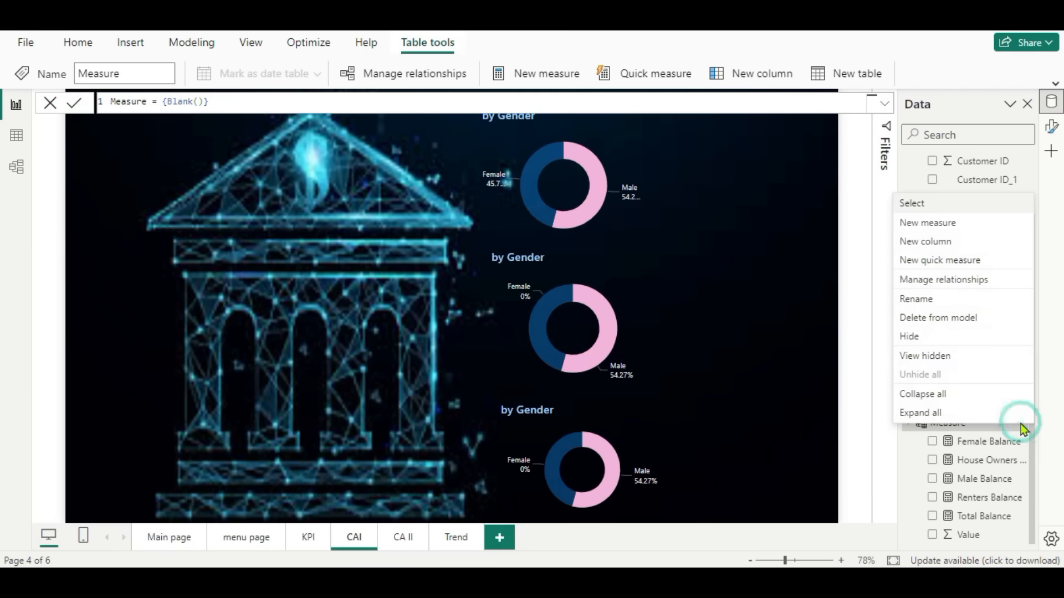
pyautogui.click(919, 226)
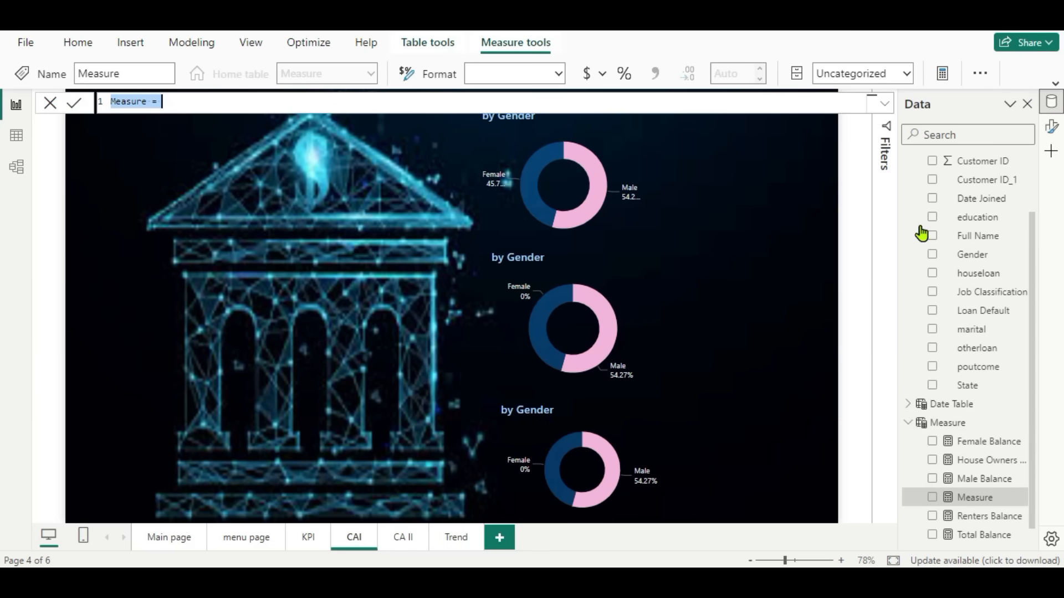
pyautogui.hotkey('ctrl', 'v')
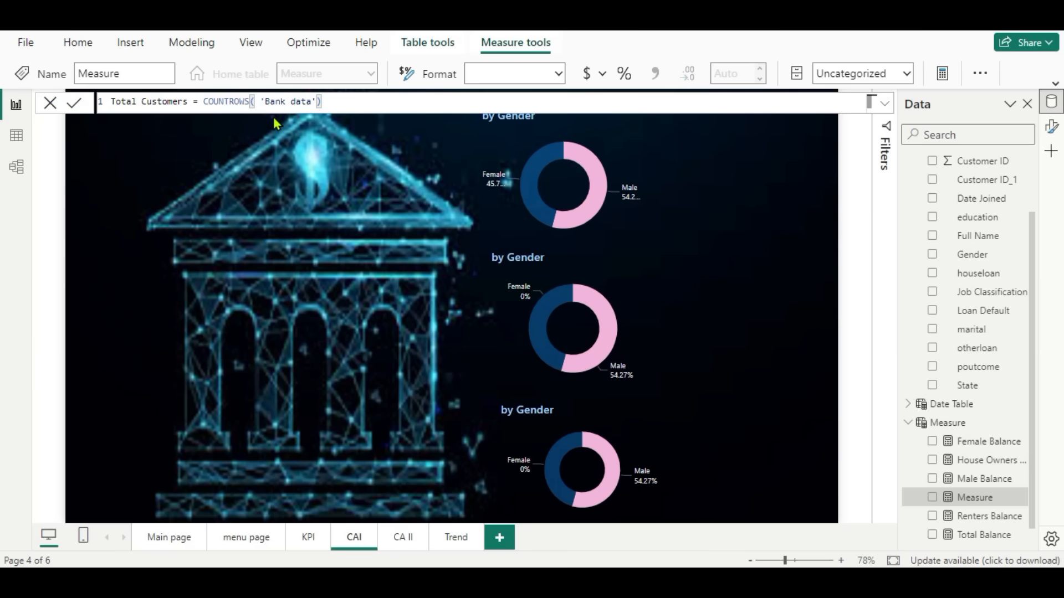
pyautogui.press('Return')
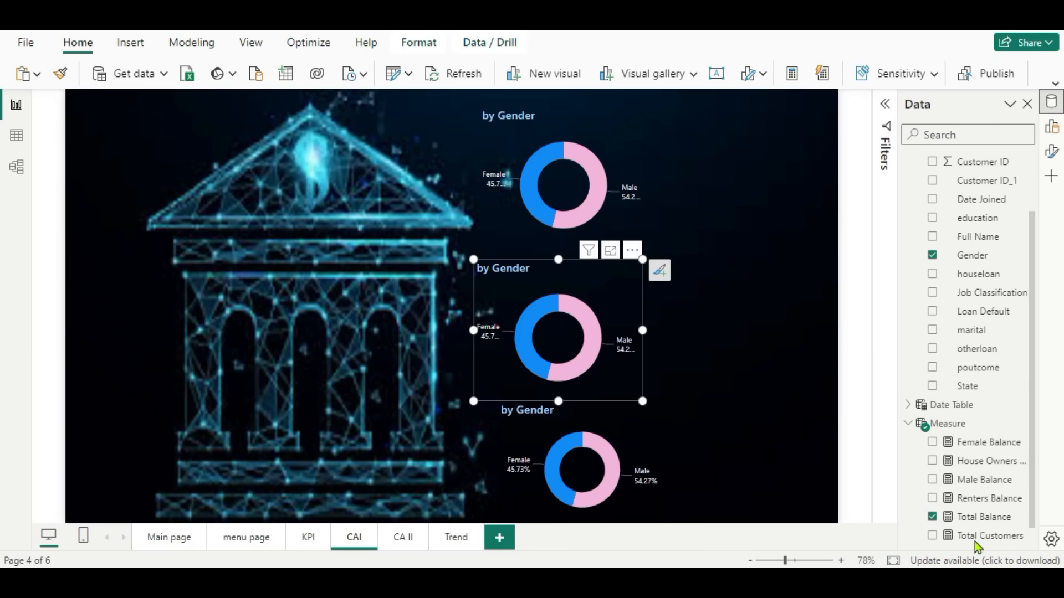
# Replace the Gender legend of the middle donut chart with the marital field from the Bank data table.
pyautogui.click(1052, 130)
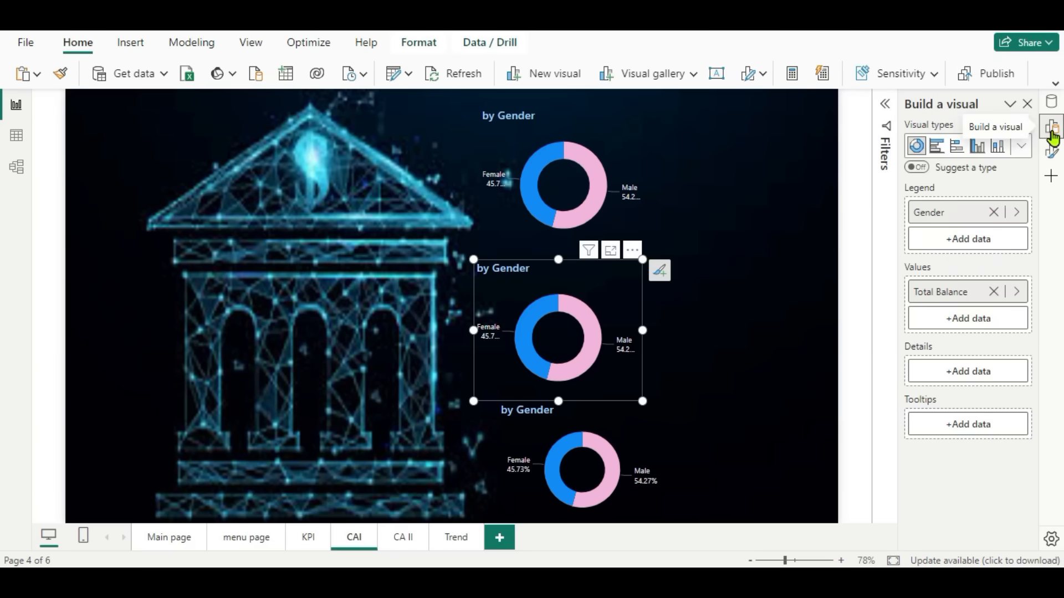
pyautogui.click(993, 212)
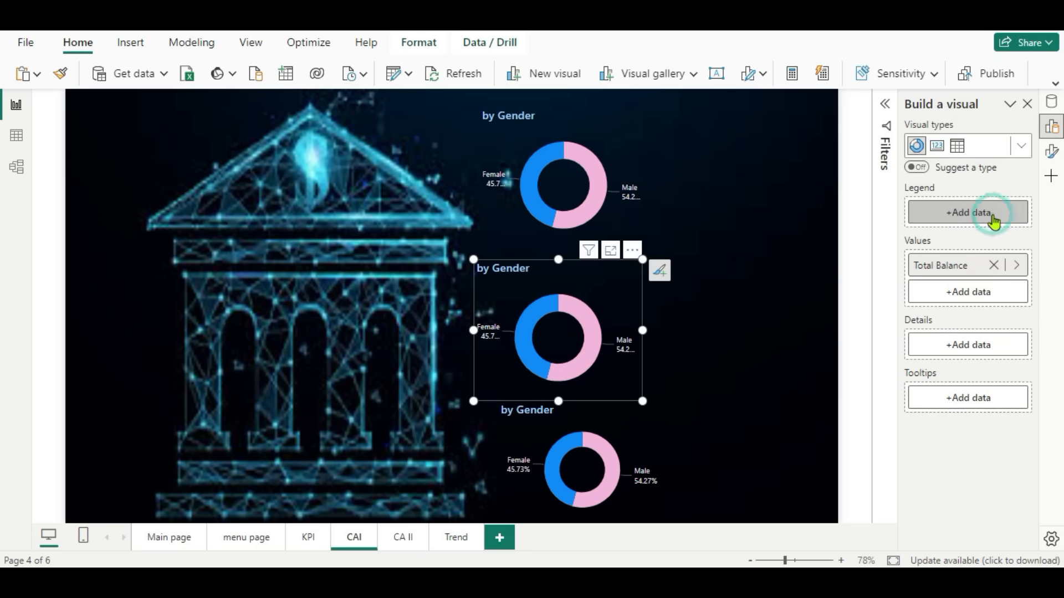
pyautogui.click(955, 217)
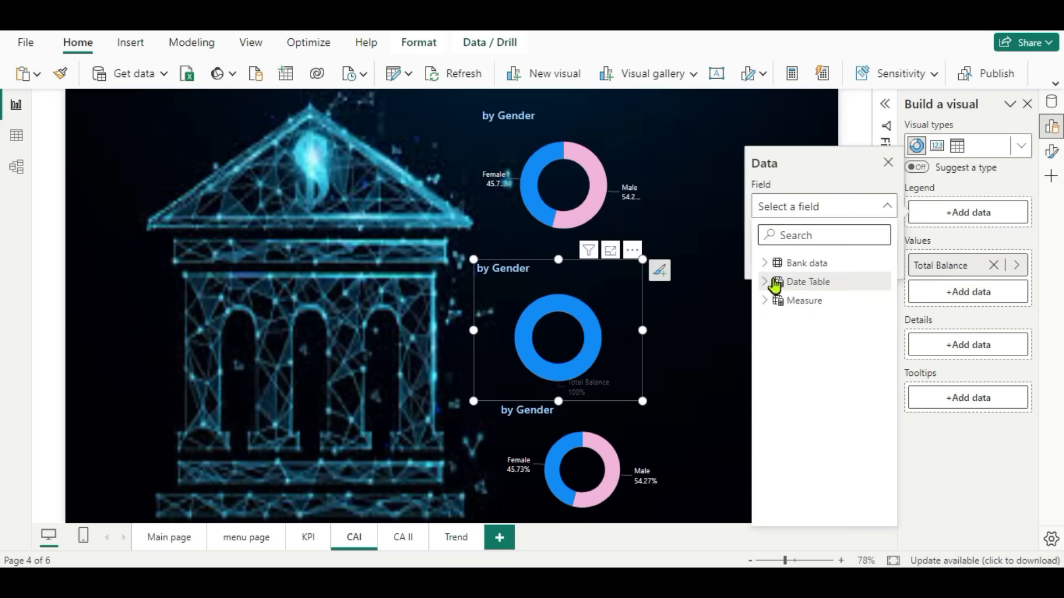
pyautogui.click(765, 263)
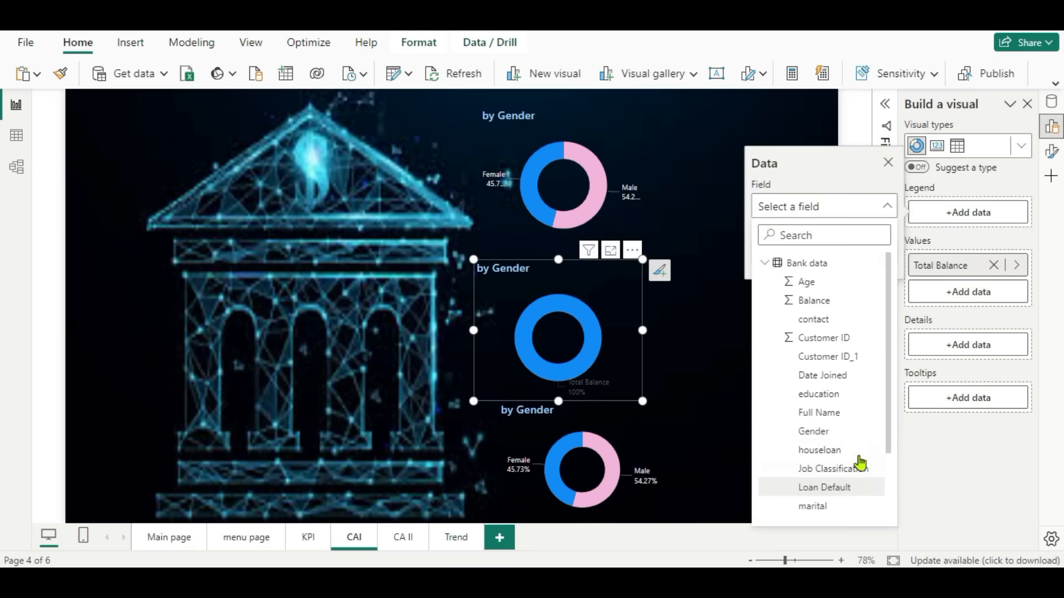
pyautogui.scroll(-1, 859, 460)
pyautogui.click(826, 467)
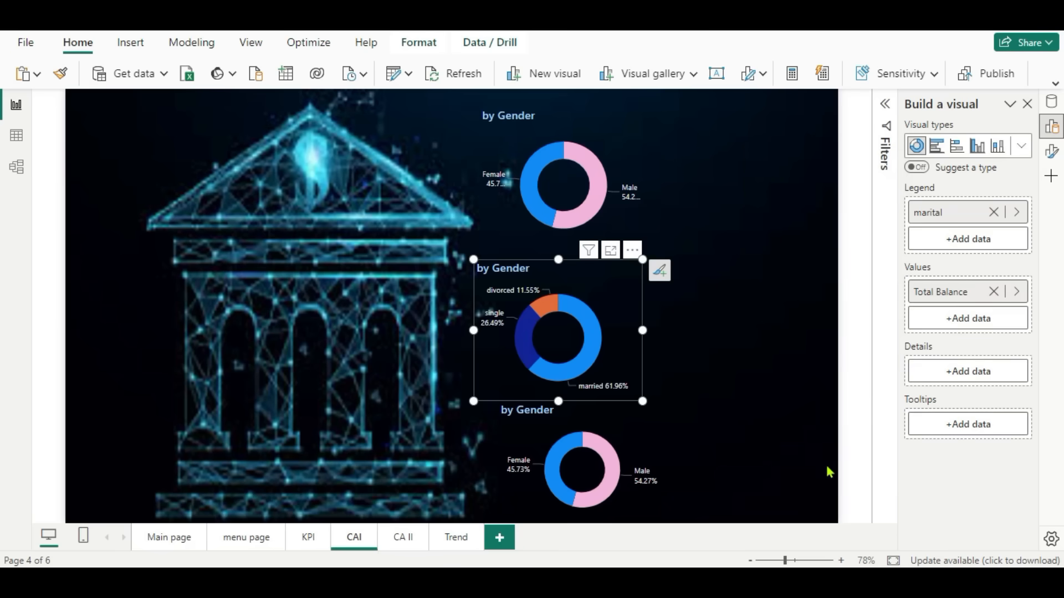
# Replace the middle donut chart's values with the Total Customers measure.
pyautogui.click(993, 292)
pyautogui.click(974, 292)
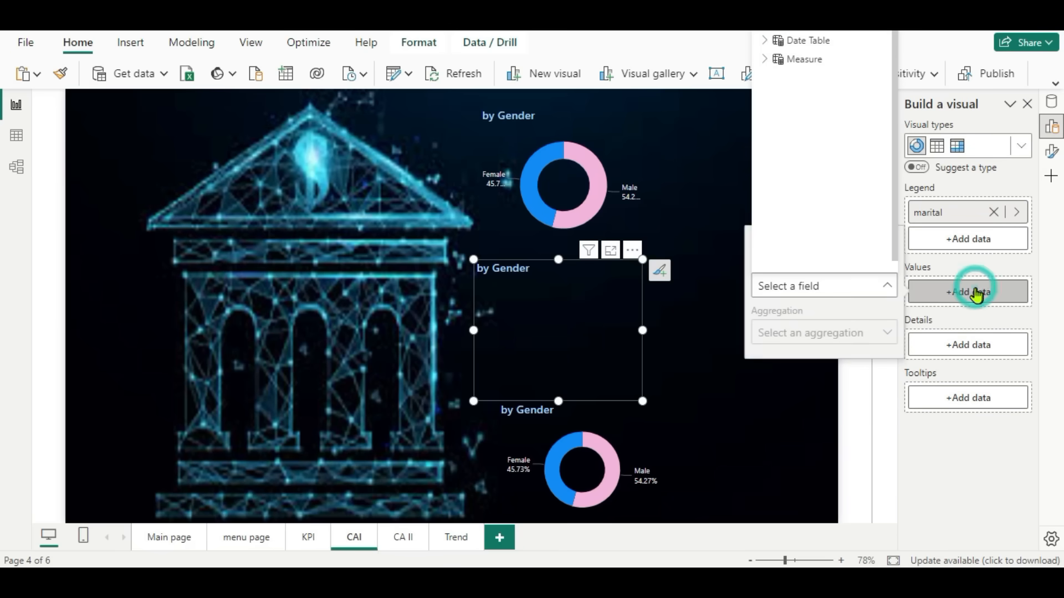
pyautogui.click(769, 60)
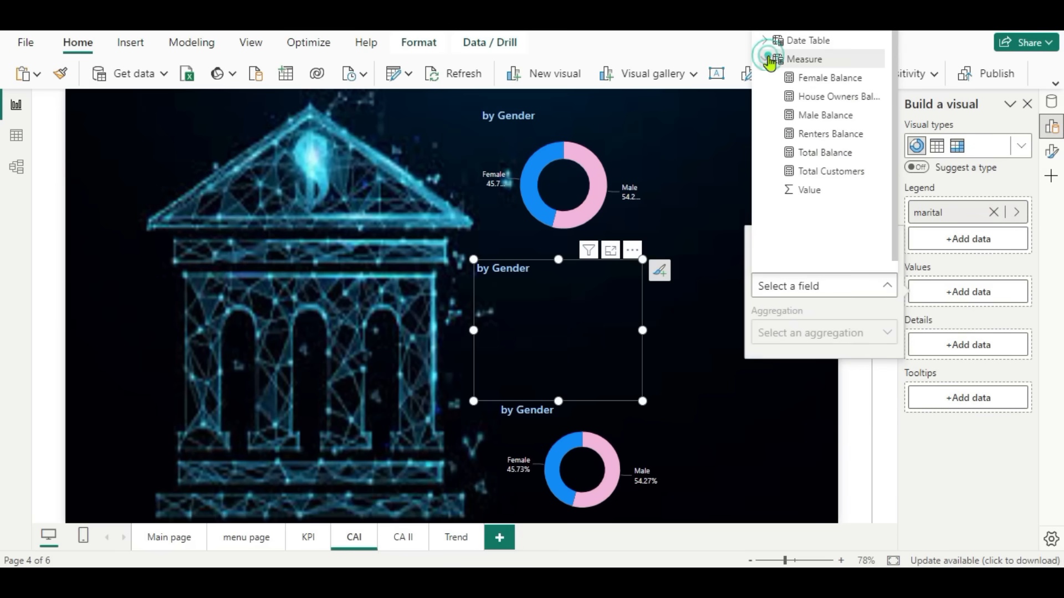
pyautogui.click(819, 172)
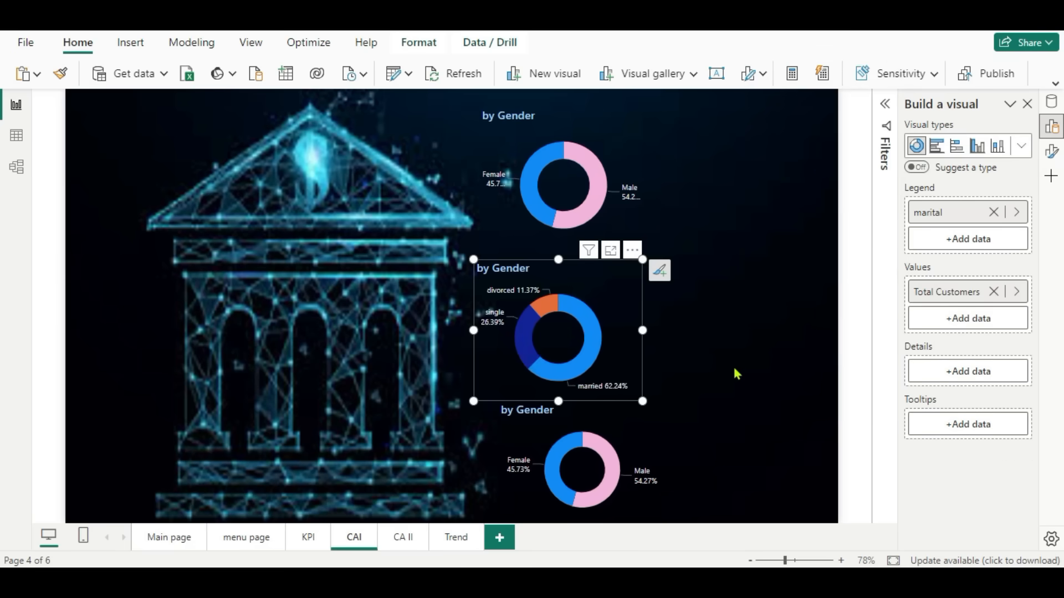
# Change the middle donut chart's title to "by Marital status".
pyautogui.click(1051, 151)
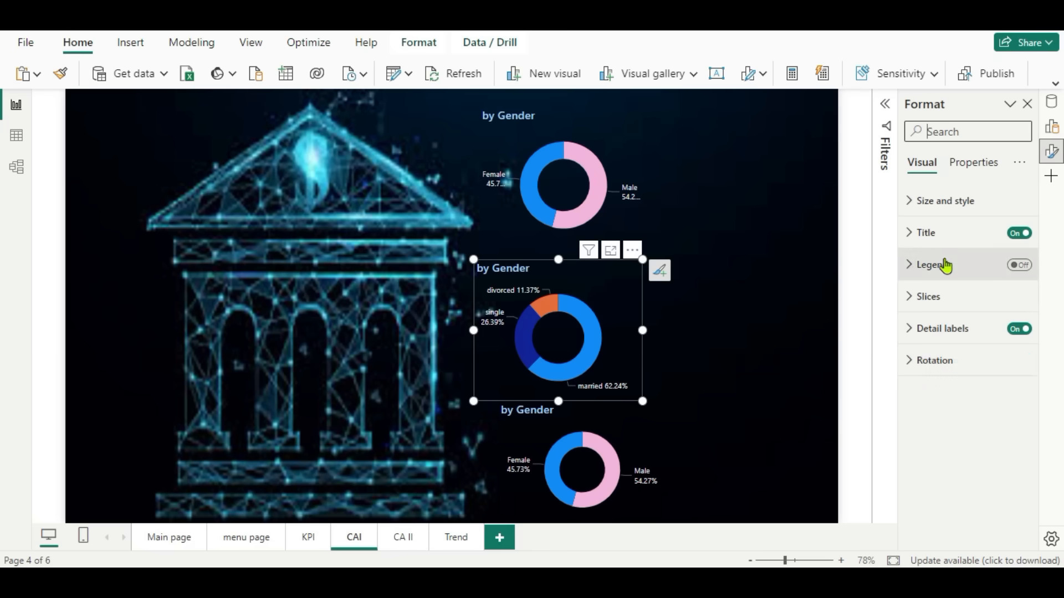
pyautogui.click(913, 233)
pyautogui.click(962, 311)
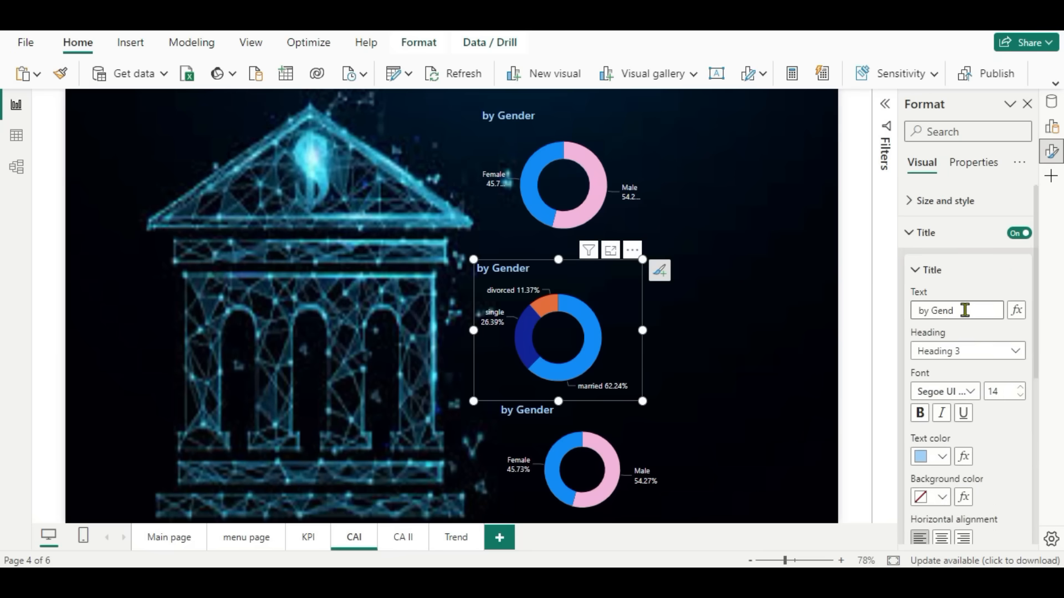
pyautogui.write('Marital status')
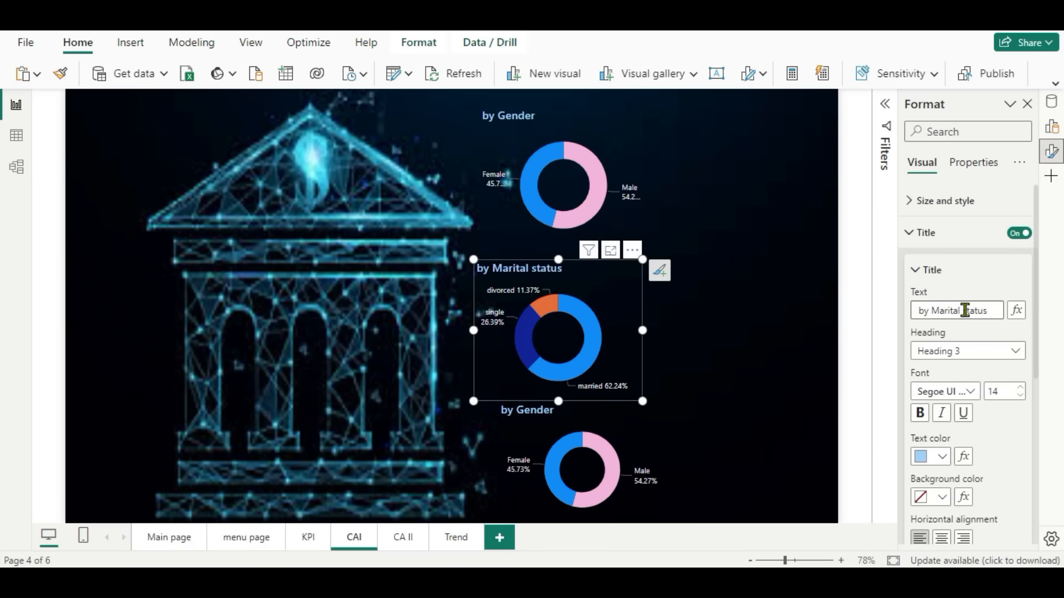
# Change the color of the single slice in the marital status donut chart to light pink.
pyautogui.scroll(-5, 940, 454)
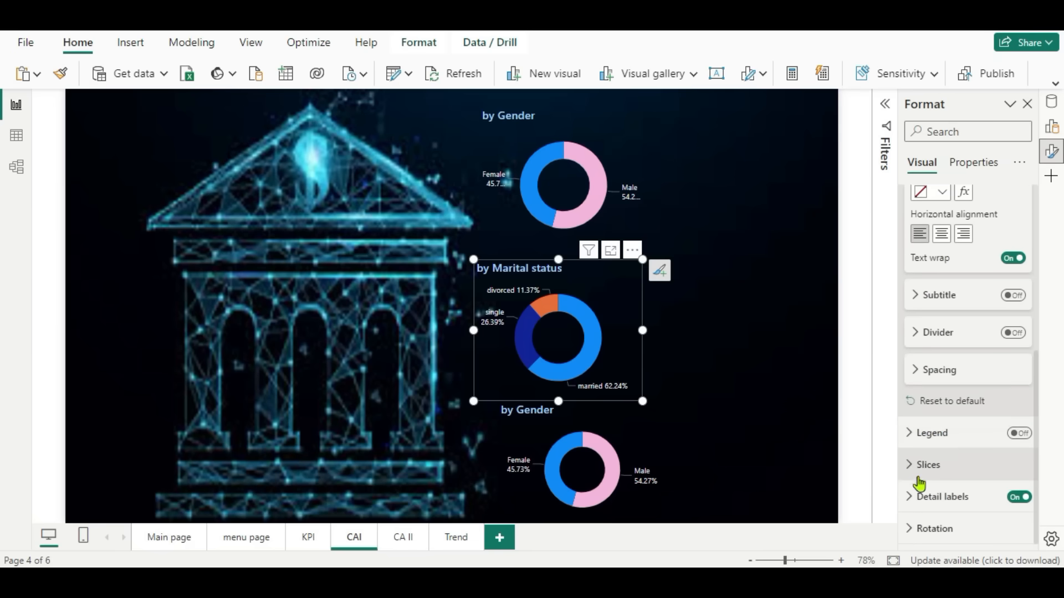
pyautogui.click(909, 472)
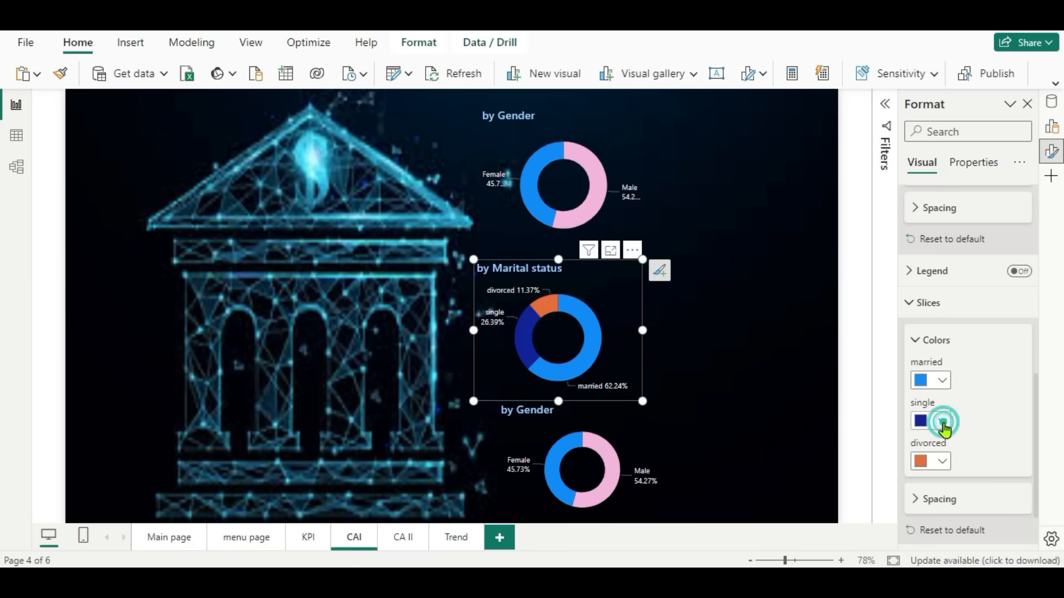
pyautogui.click(942, 421)
pyautogui.click(852, 354)
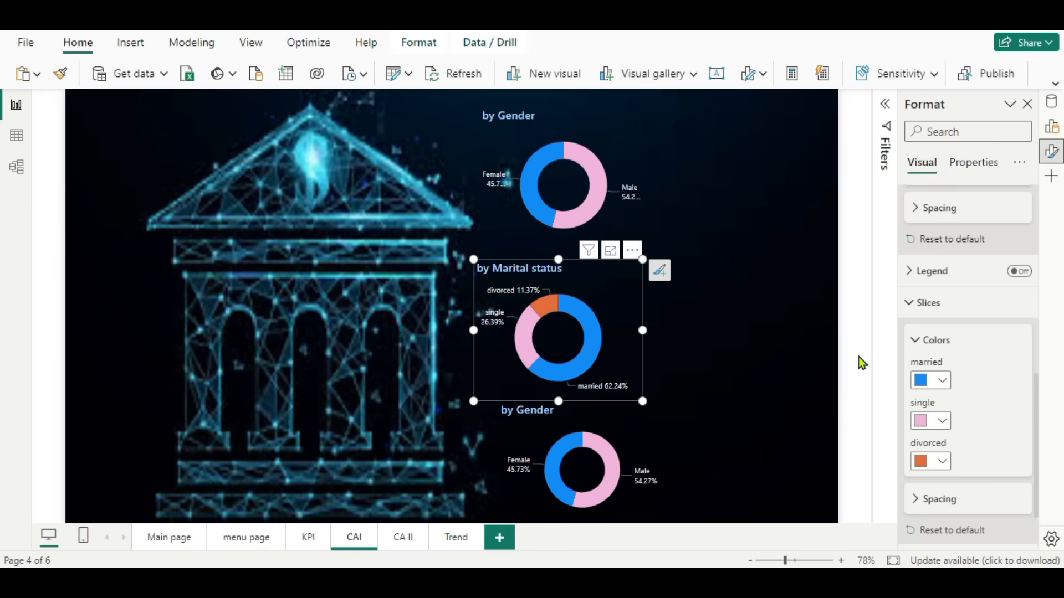
# Replace the lowest donut chart's Gender legend with Job Classification and shift the chart left to line up with the charts above.
pyautogui.click(621, 432)
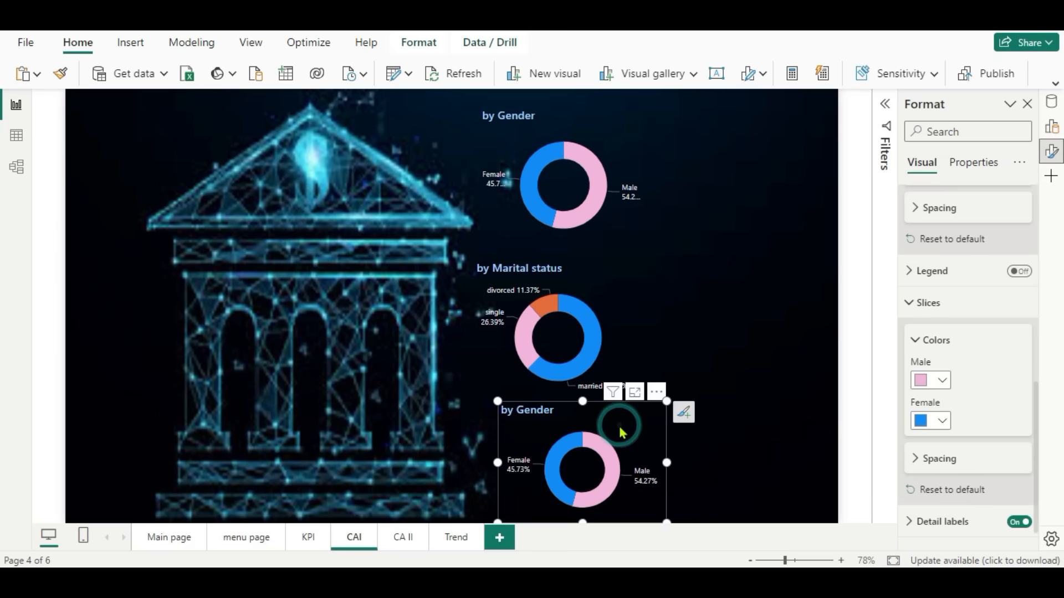
pyautogui.click(1052, 128)
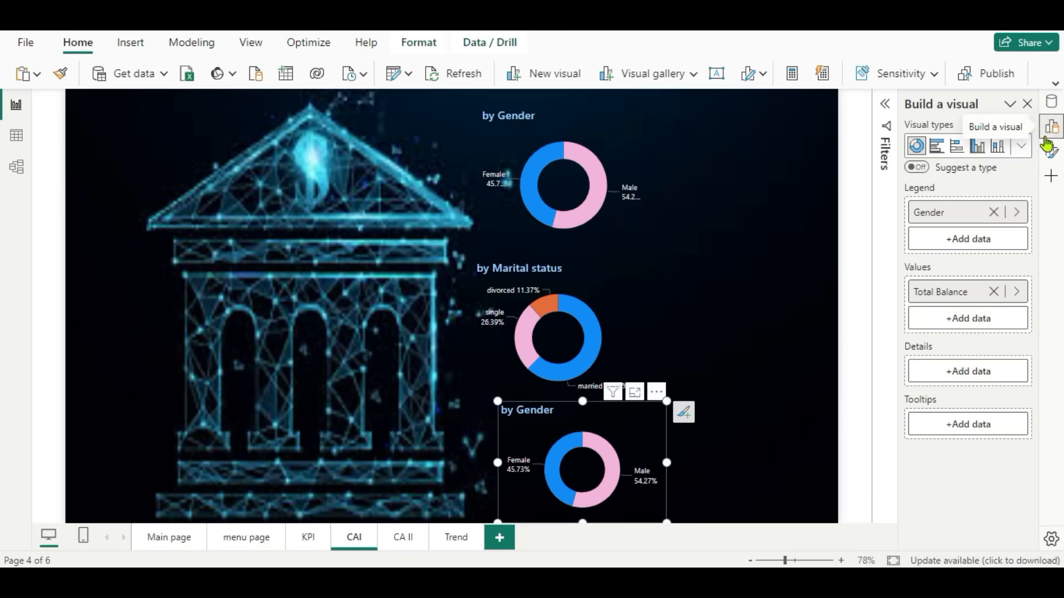
pyautogui.click(993, 213)
pyautogui.click(961, 213)
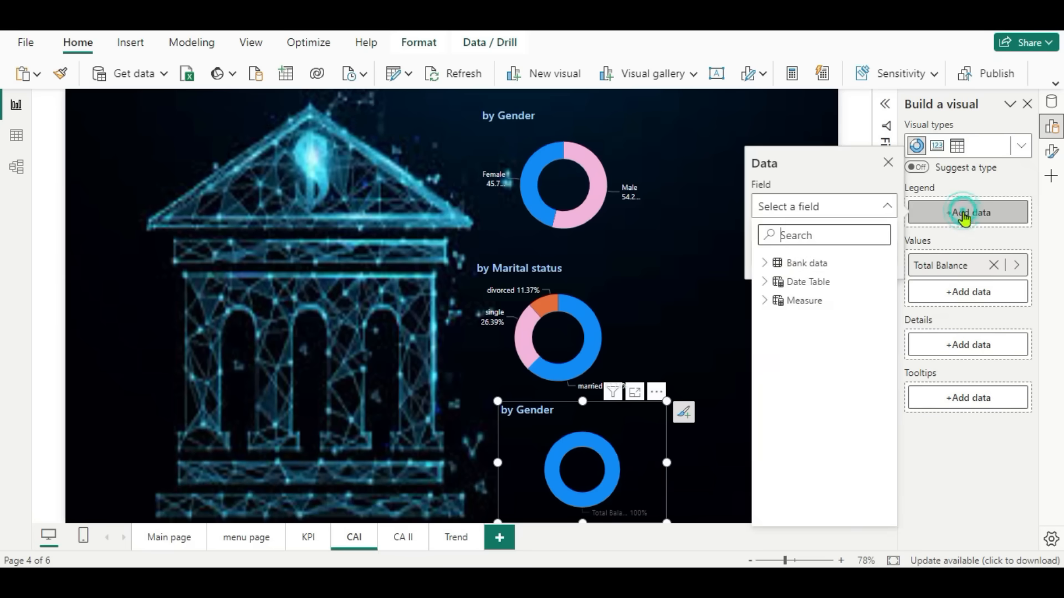
pyautogui.click(764, 263)
pyautogui.scroll(-2, 824, 398)
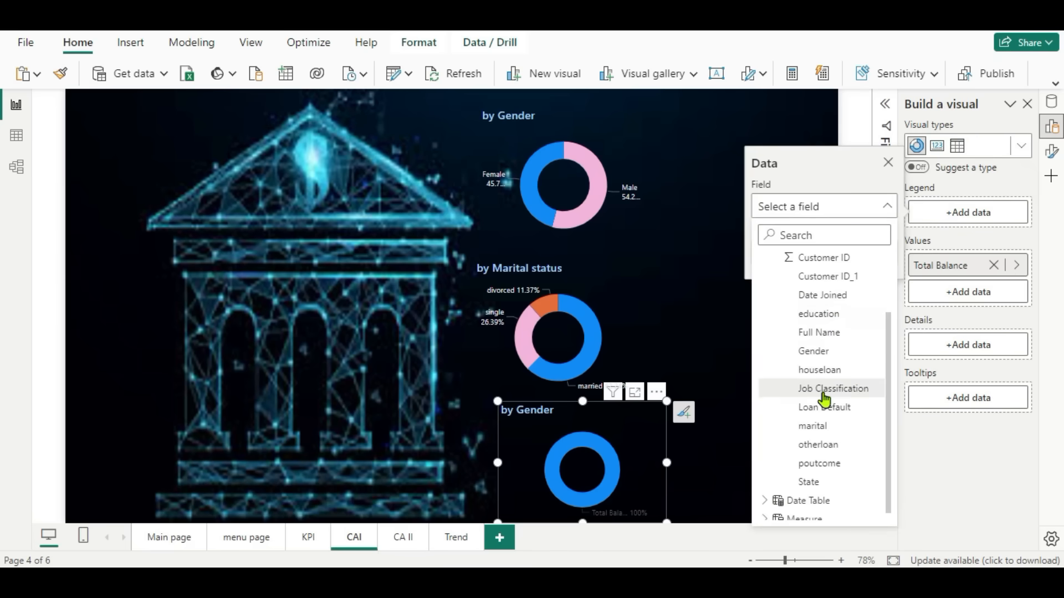
pyautogui.click(824, 398)
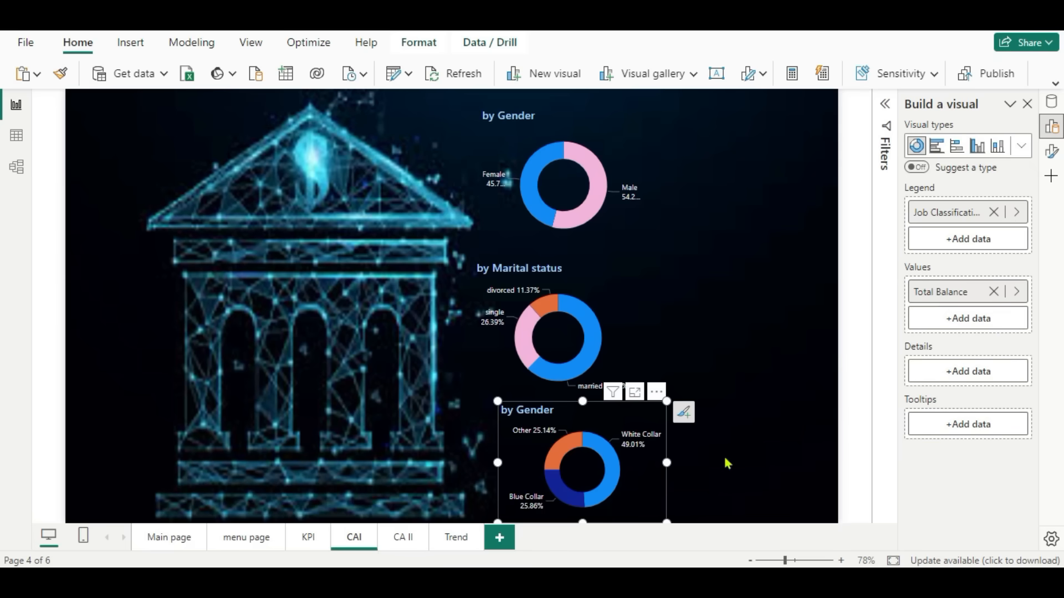
pyautogui.moveTo(603, 463); pyautogui.dragTo(584, 463)
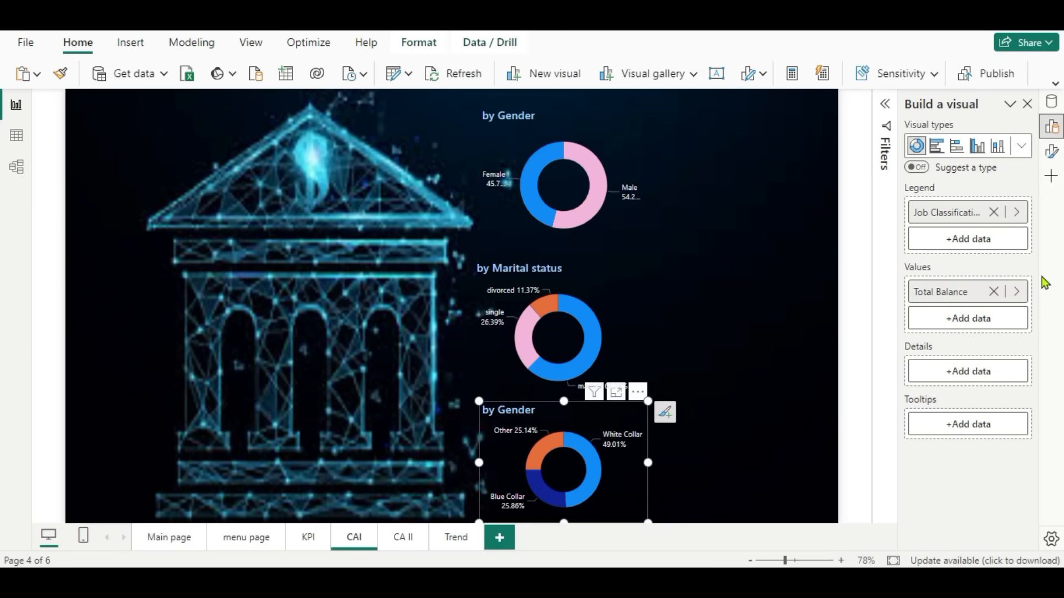
# Change the lowest donut chart's title to "by Job".
pyautogui.click(1052, 153)
pyautogui.scroll(-3, 964, 446)
pyautogui.scroll(3, 971, 448)
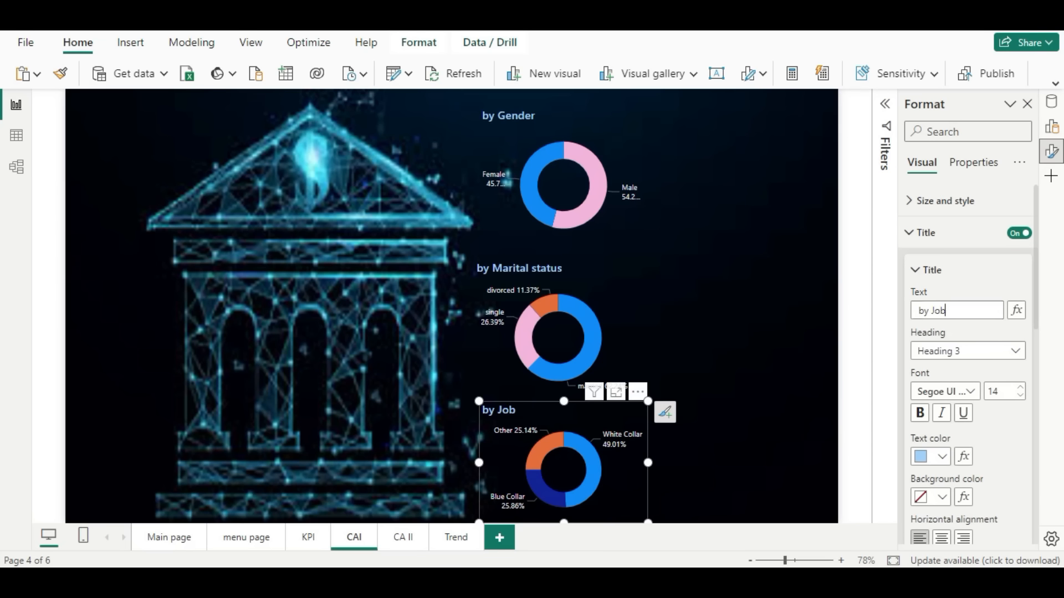
# Change the color of the Blue Collar slice in the job donut chart to light pink and deselect the chart.
pyautogui.scroll(-5, 1022, 438)
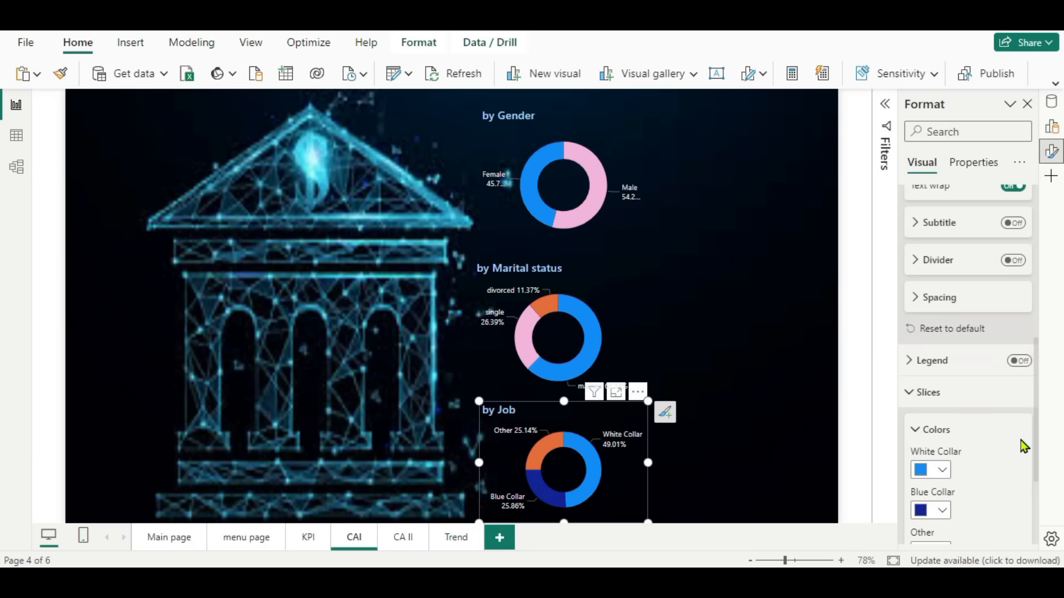
pyautogui.scroll(-3, 1023, 445)
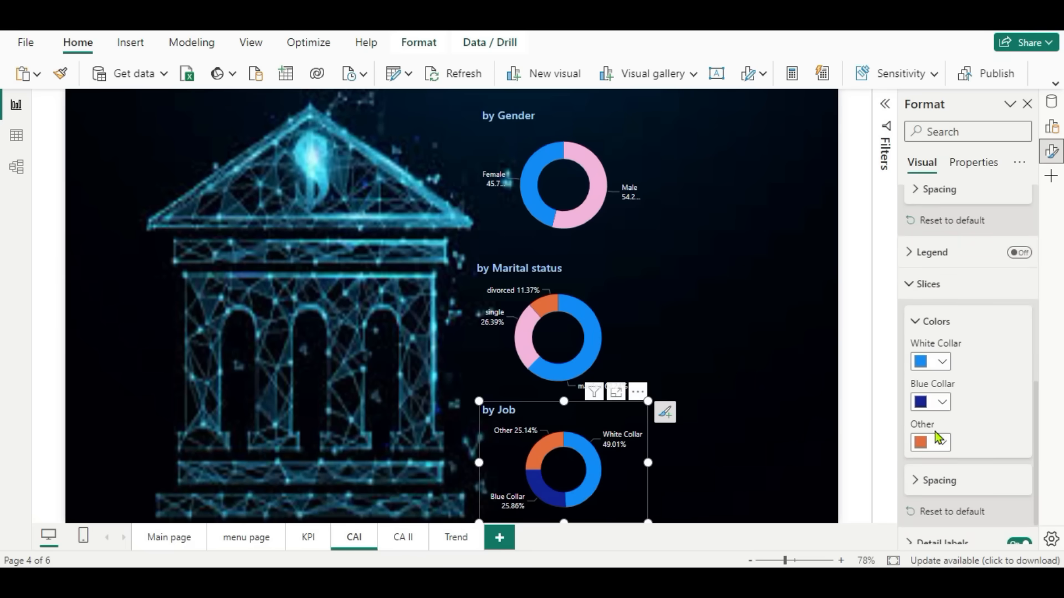
pyautogui.click(941, 403)
pyautogui.click(830, 335)
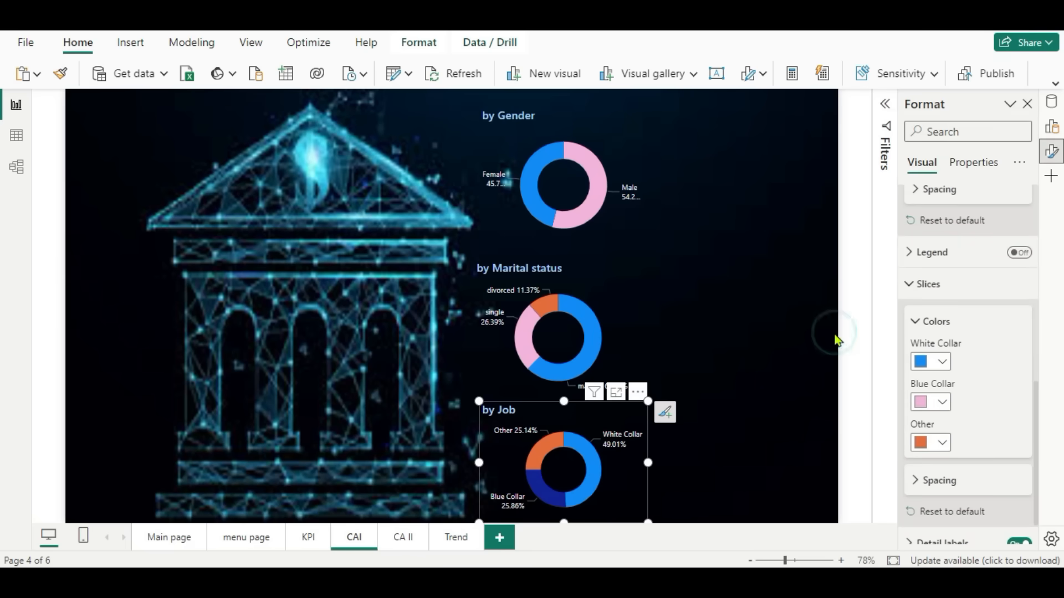
pyautogui.click(723, 395)
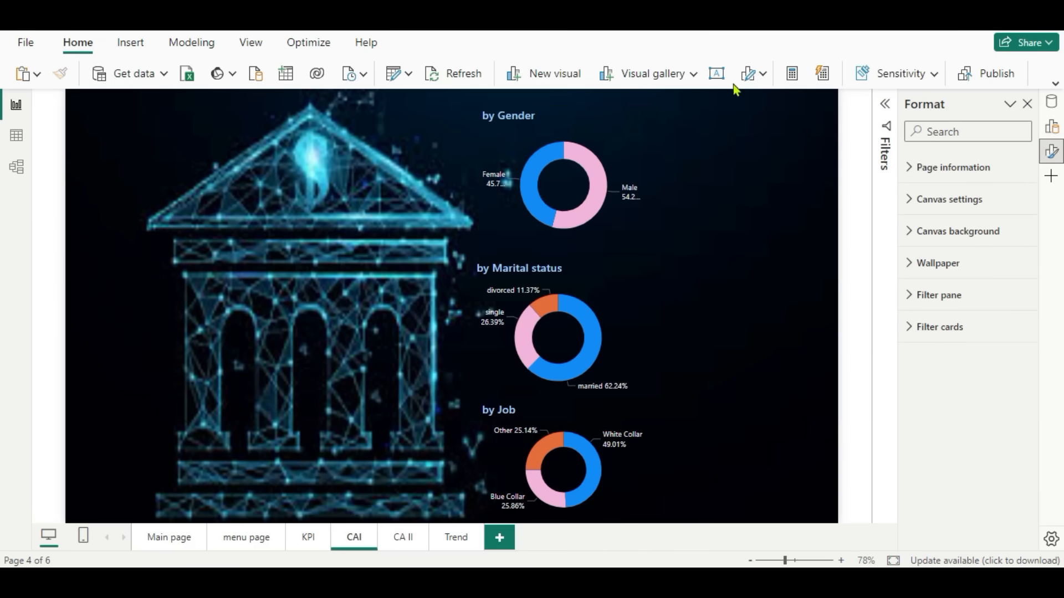
# Insert a card visual to the right of the gender donut chart and fill it with the Total Balance measure.
pyautogui.click(764, 74)
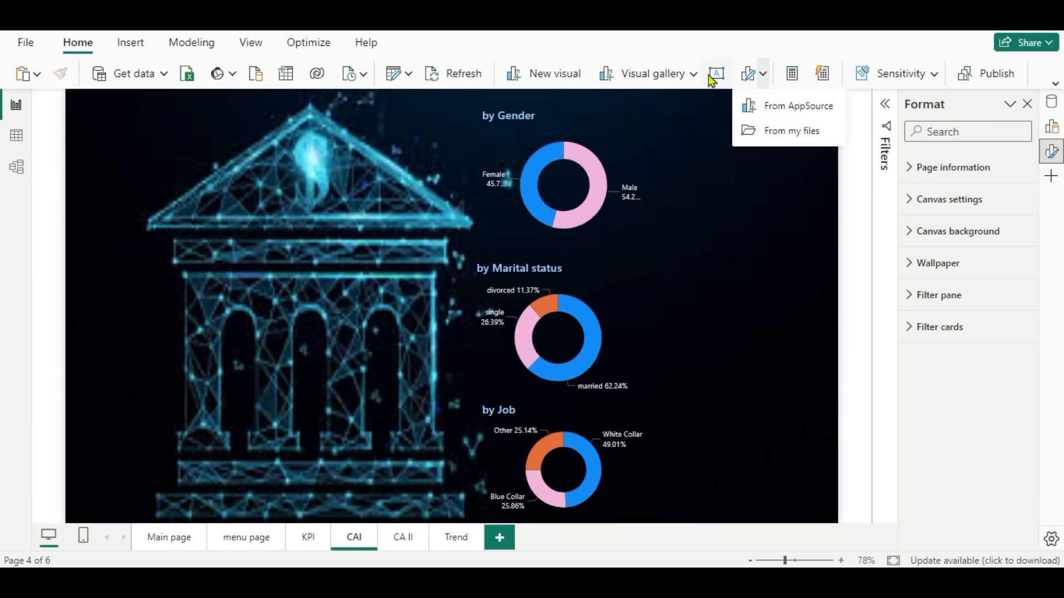
pyautogui.click(686, 75)
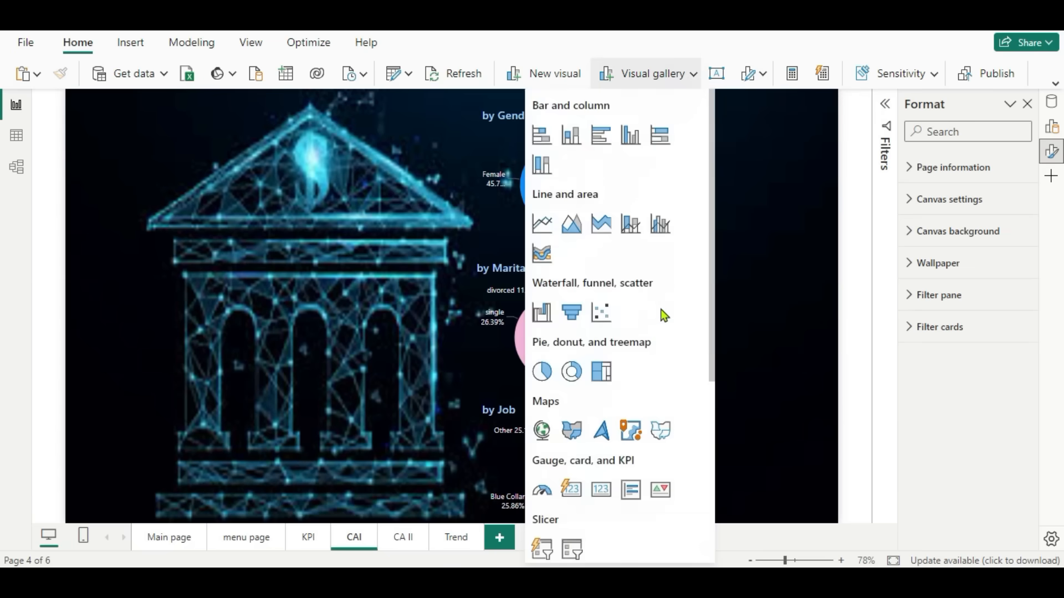
pyautogui.click(609, 490)
pyautogui.moveTo(154, 158); pyautogui.dragTo(792, 216)
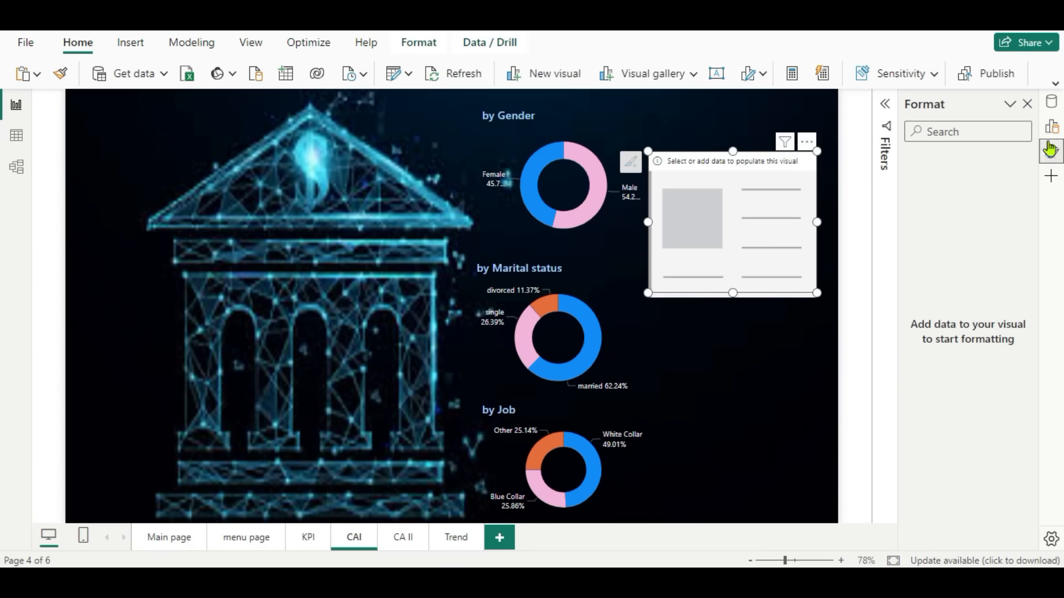
pyautogui.click(1050, 102)
pyautogui.scroll(-3, 1034, 419)
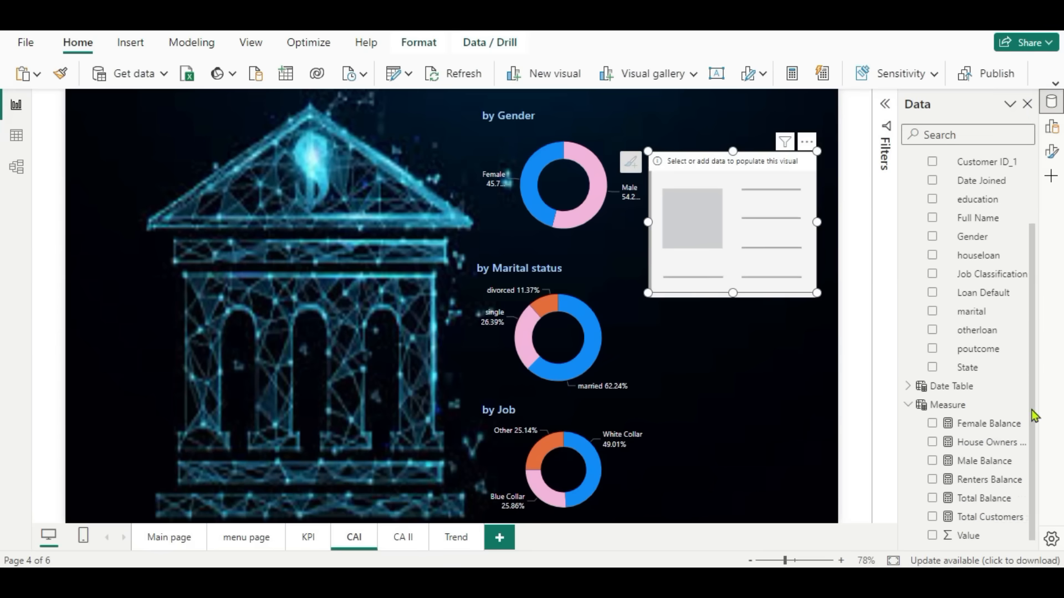
pyautogui.click(932, 498)
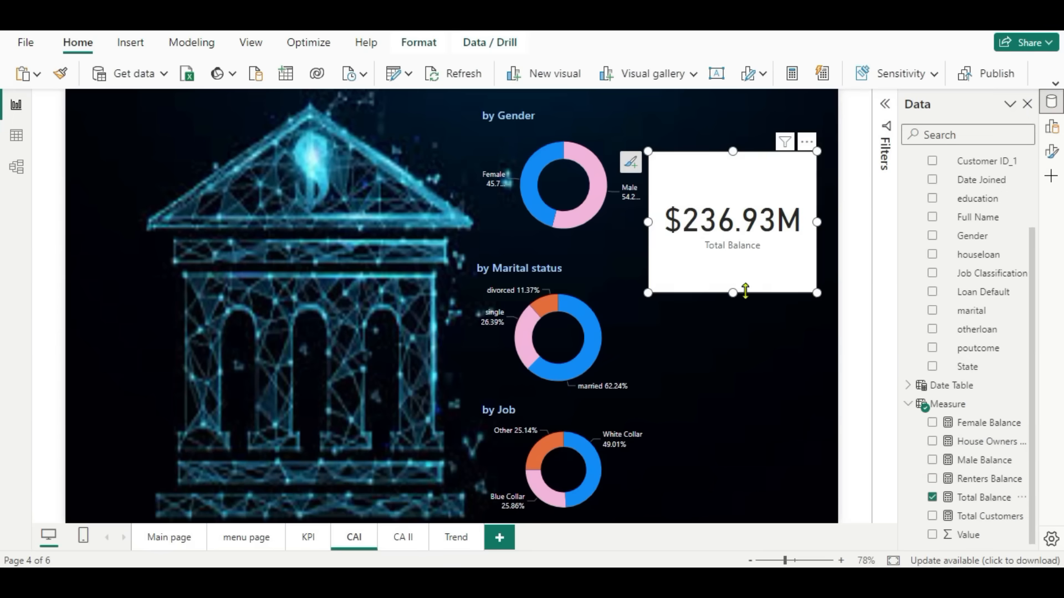
# Set the Total Balance card's callout value font size to 20 and turn off its category label.
pyautogui.click(1050, 151)
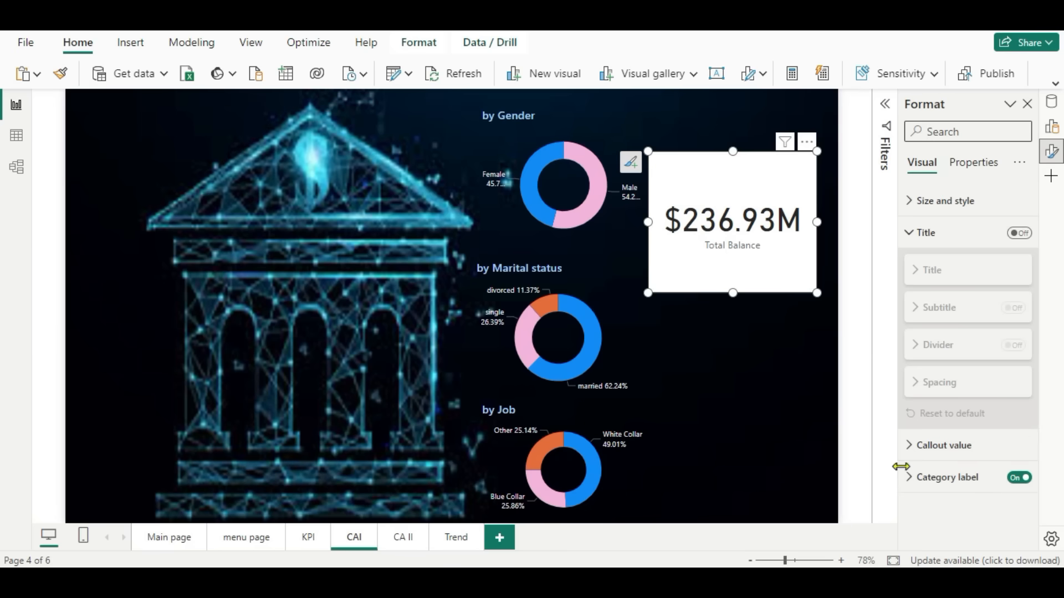
pyautogui.click(906, 447)
pyautogui.scroll(-4, 964, 467)
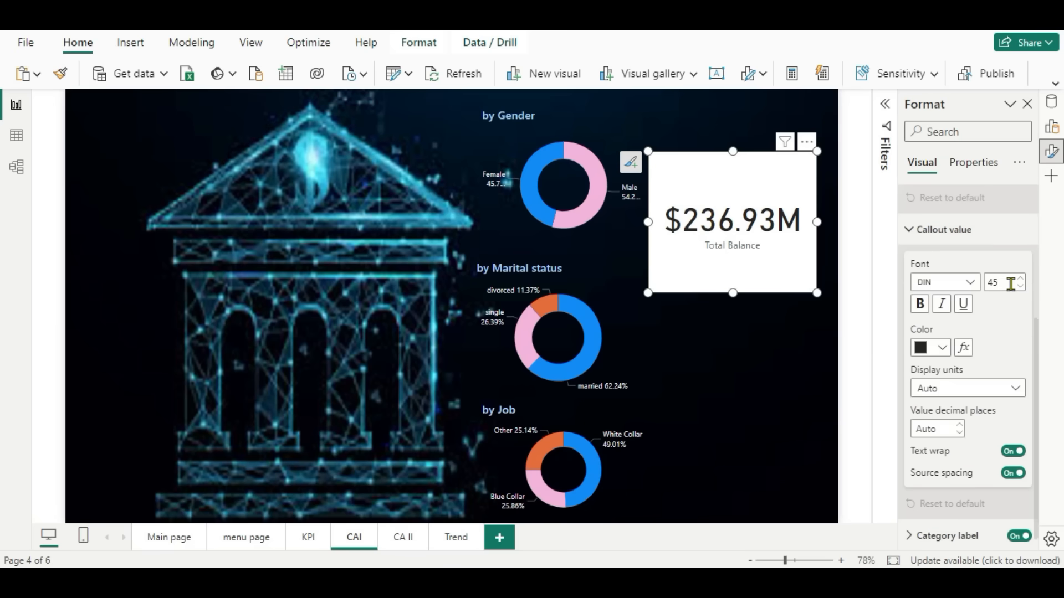
pyautogui.doubleClick(1006, 284)
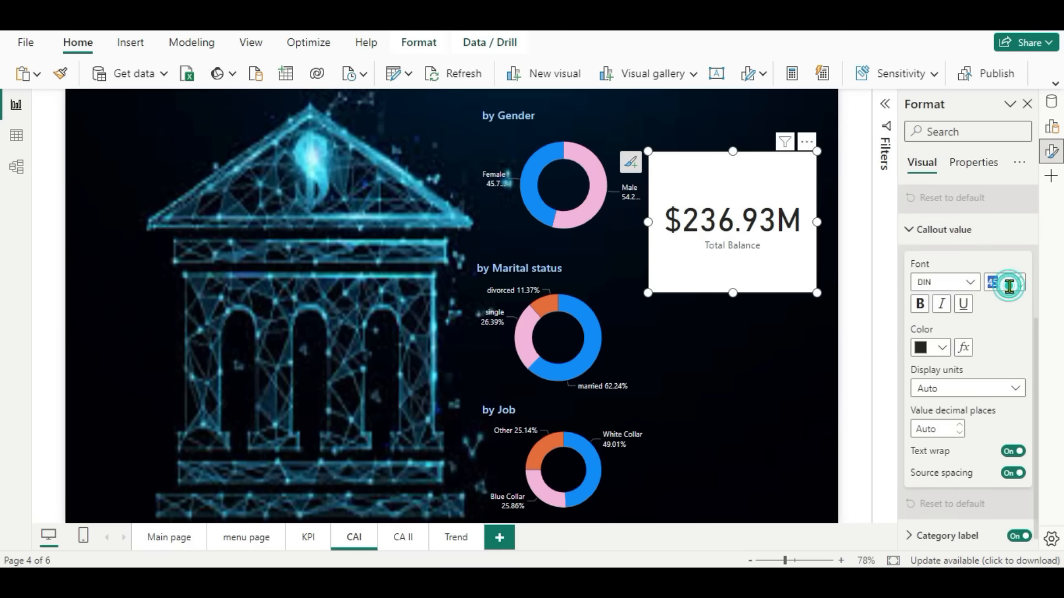
pyautogui.write('20')
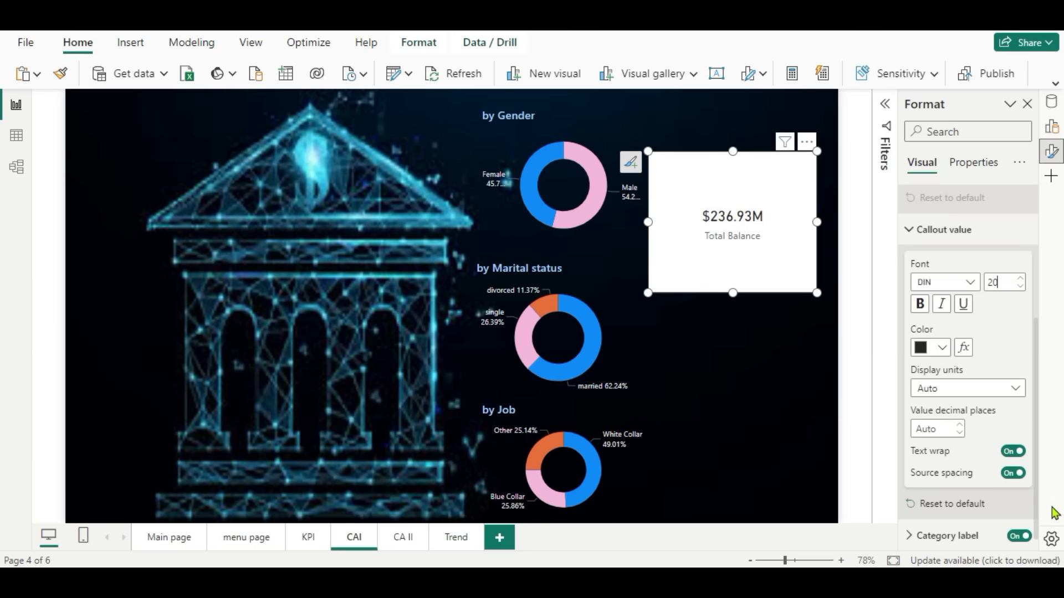
pyautogui.click(1026, 538)
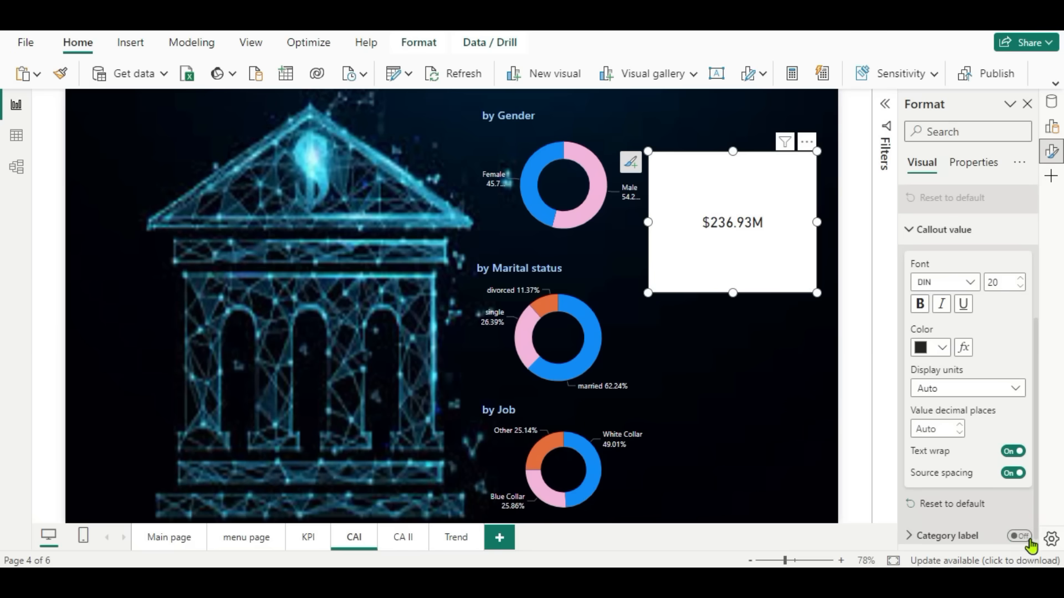
# Turn off the Total Balance card's background and set its callout value color to light blue.
pyautogui.scroll(4, 990, 400)
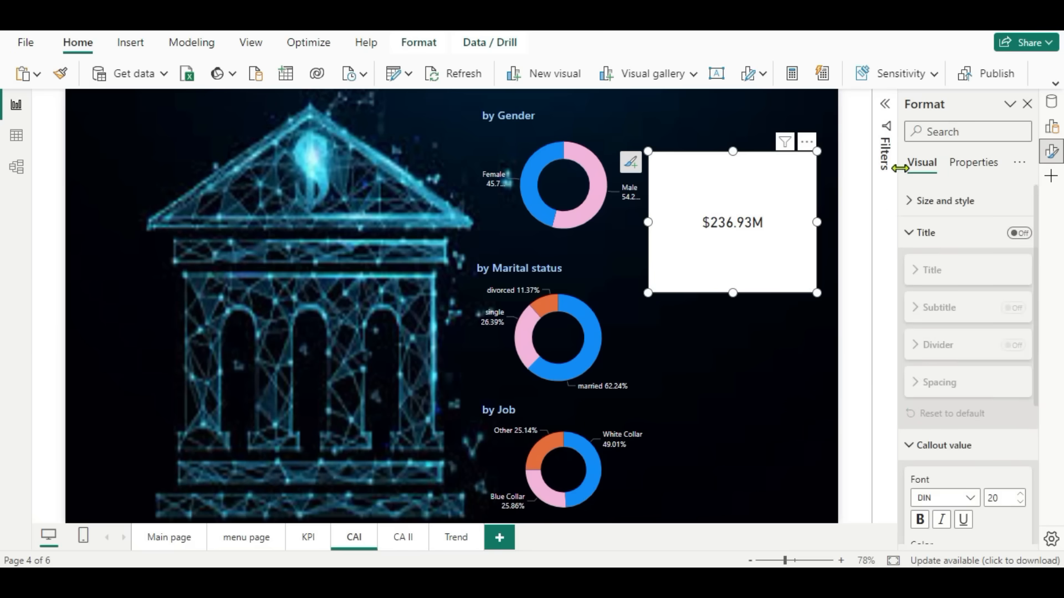
pyautogui.click(910, 200)
pyautogui.click(1019, 499)
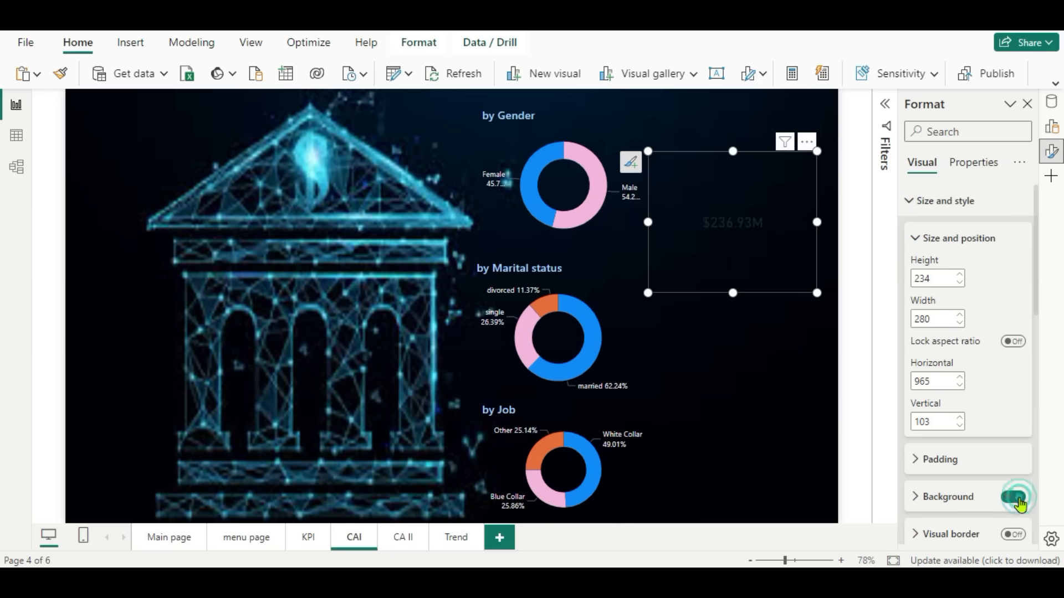
pyautogui.scroll(-3, 1002, 471)
pyautogui.scroll(-5, 999, 464)
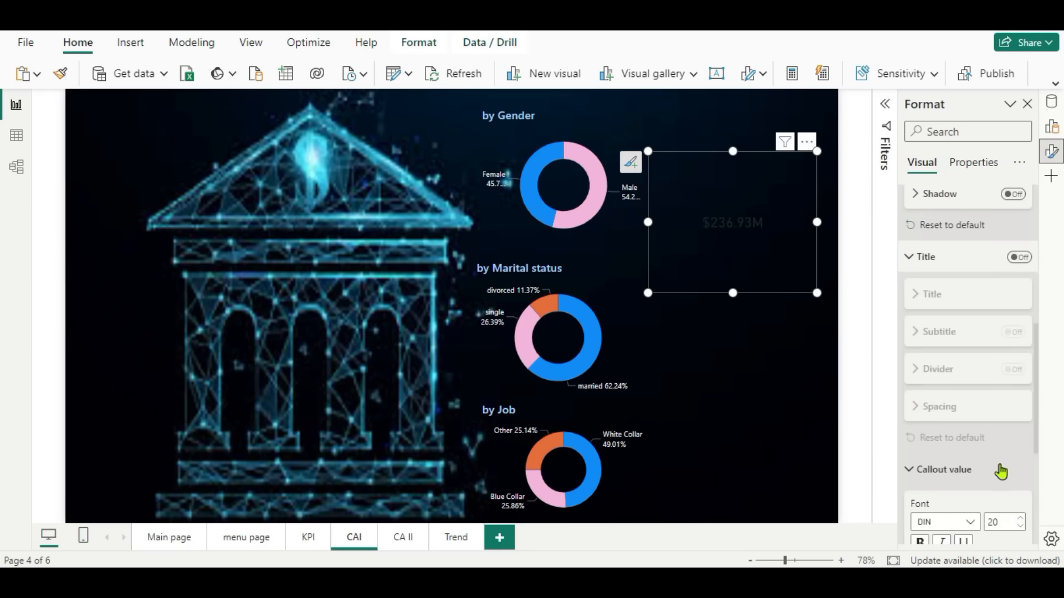
pyautogui.click(943, 374)
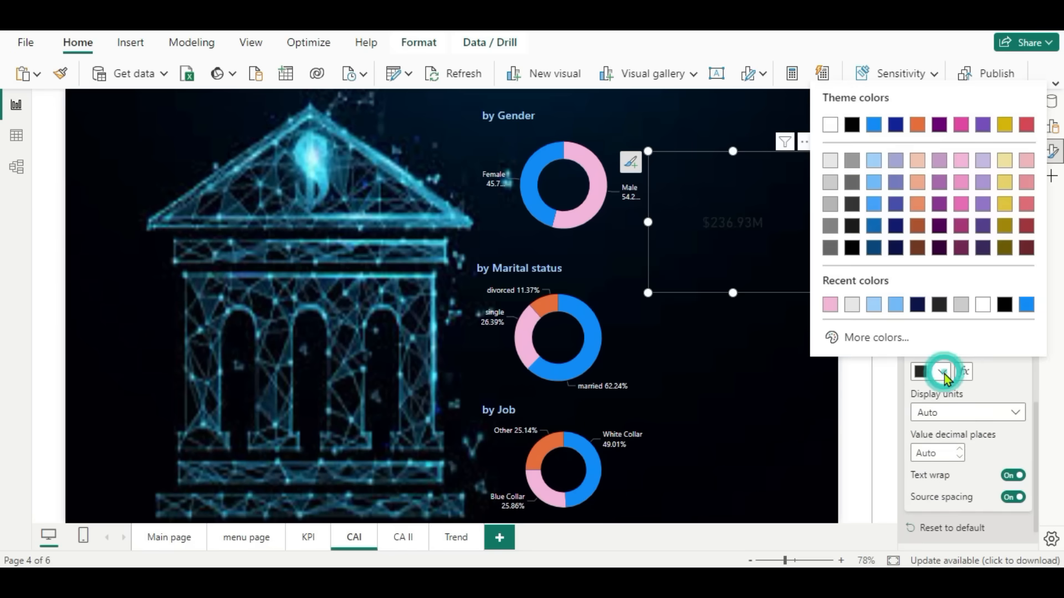
pyautogui.click(874, 304)
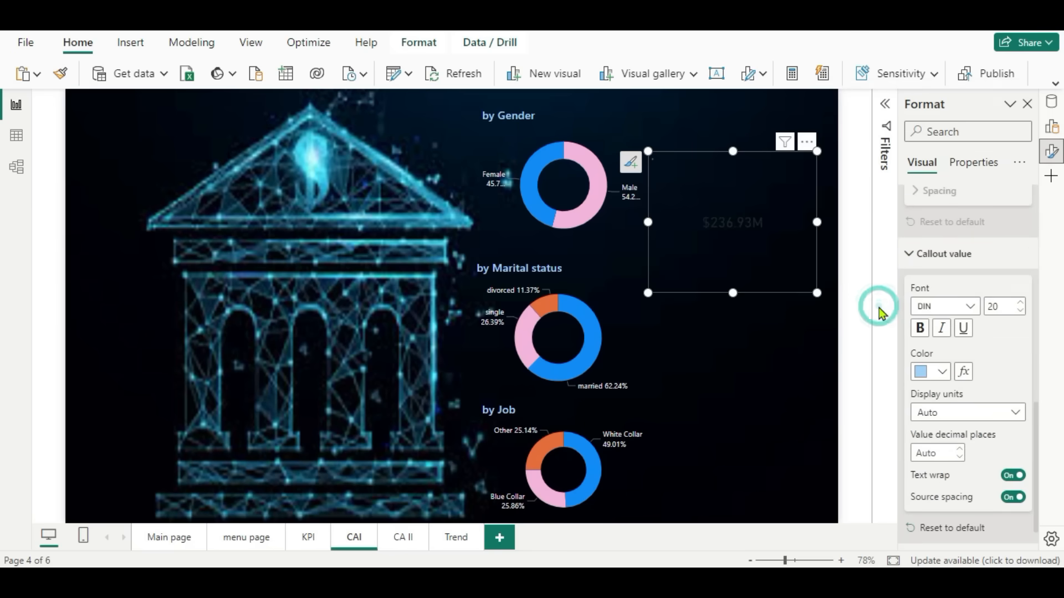
# Shrink the Total Balance card and position it over the center hole of the gender donut chart.
pyautogui.moveTo(819, 222); pyautogui.dragTo(729, 195)
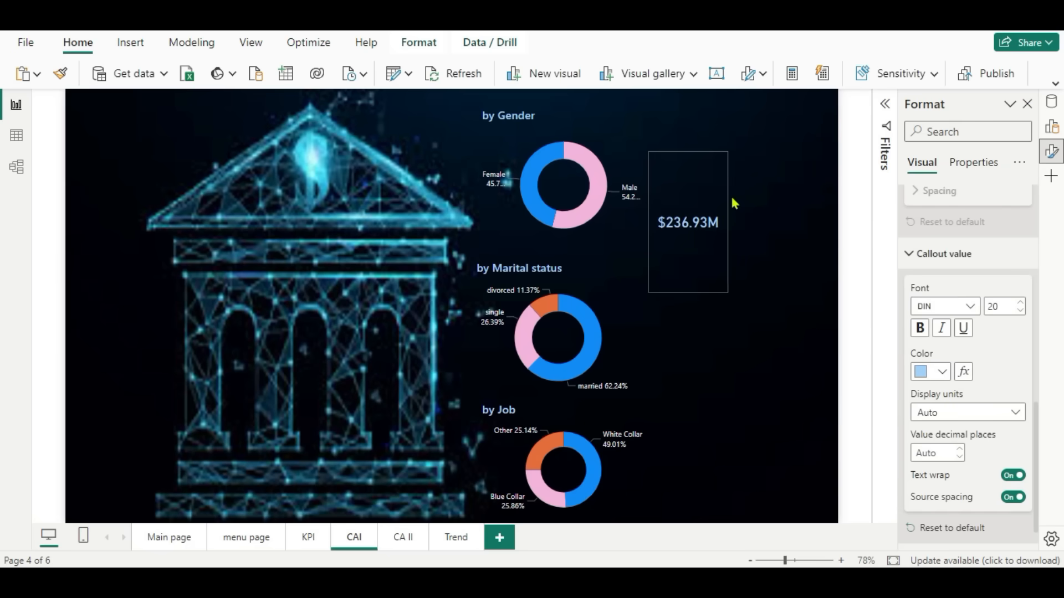
pyautogui.moveTo(690, 292); pyautogui.dragTo(692, 236)
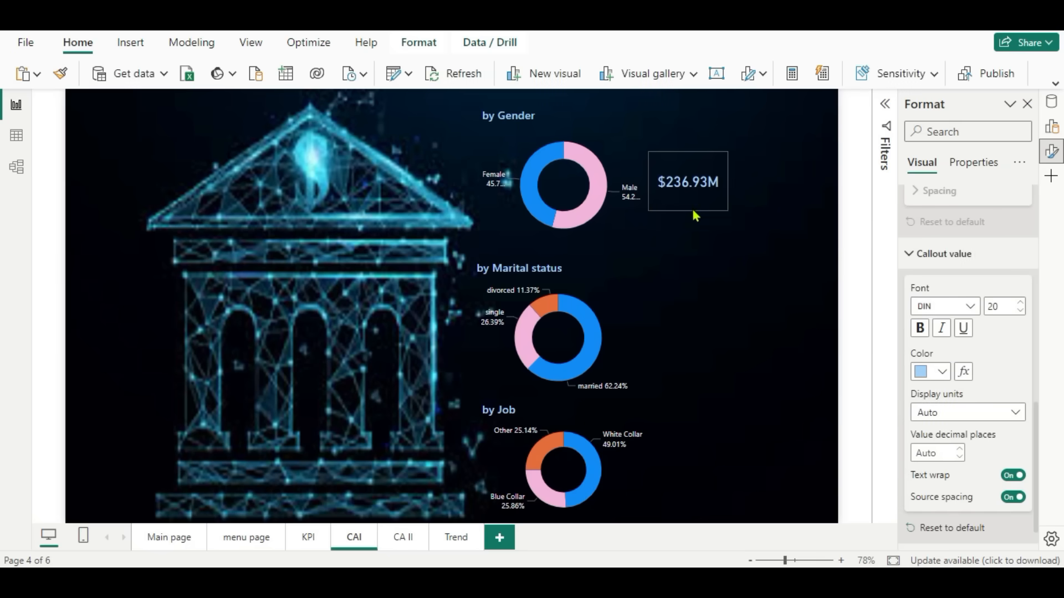
pyautogui.moveTo(728, 182); pyautogui.dragTo(577, 186)
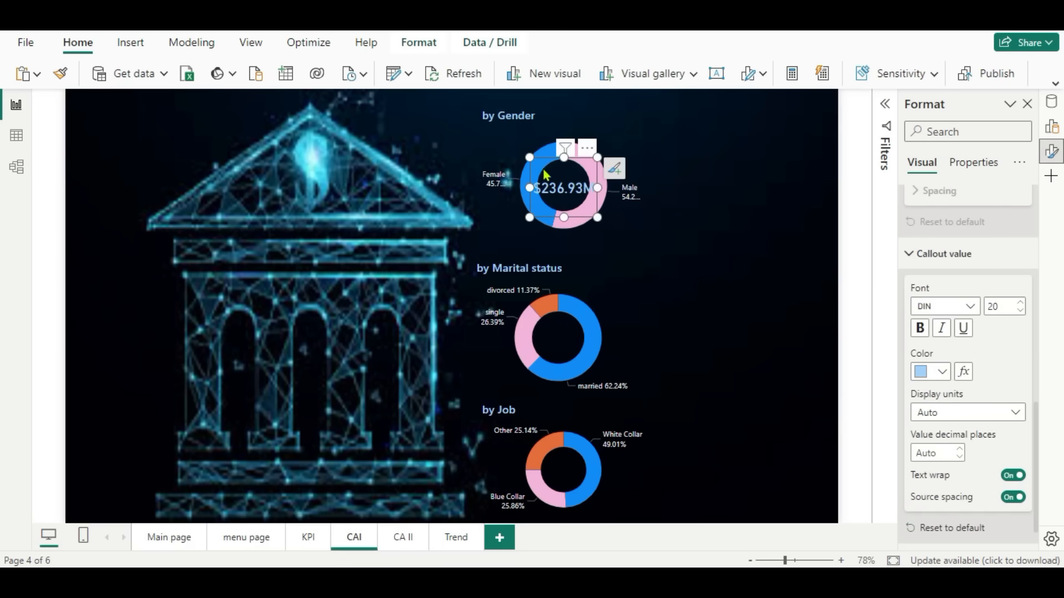
pyautogui.moveTo(530, 159); pyautogui.dragTo(537, 165)
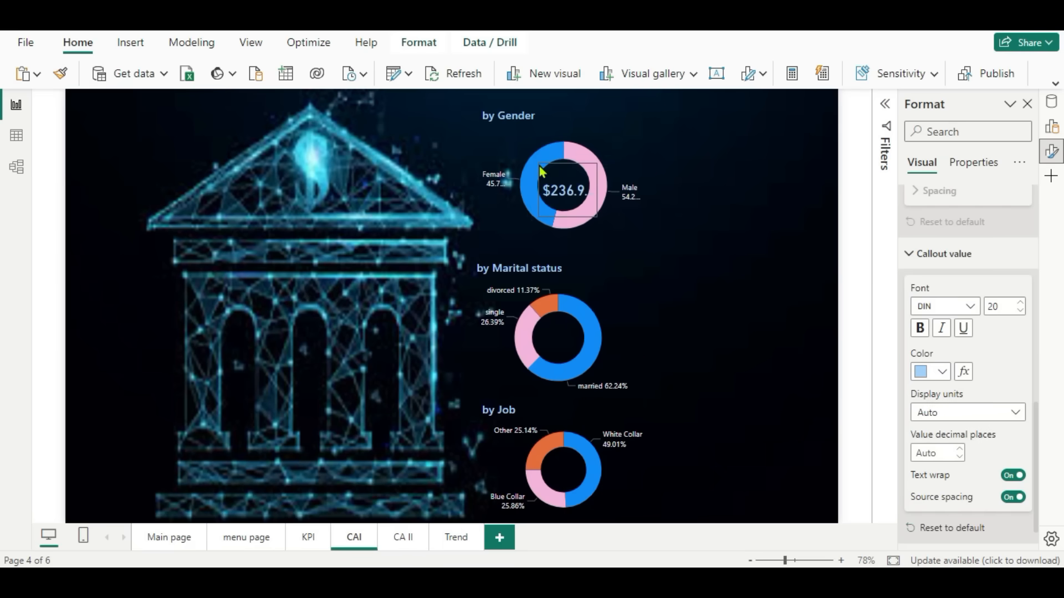
pyautogui.click(559, 187)
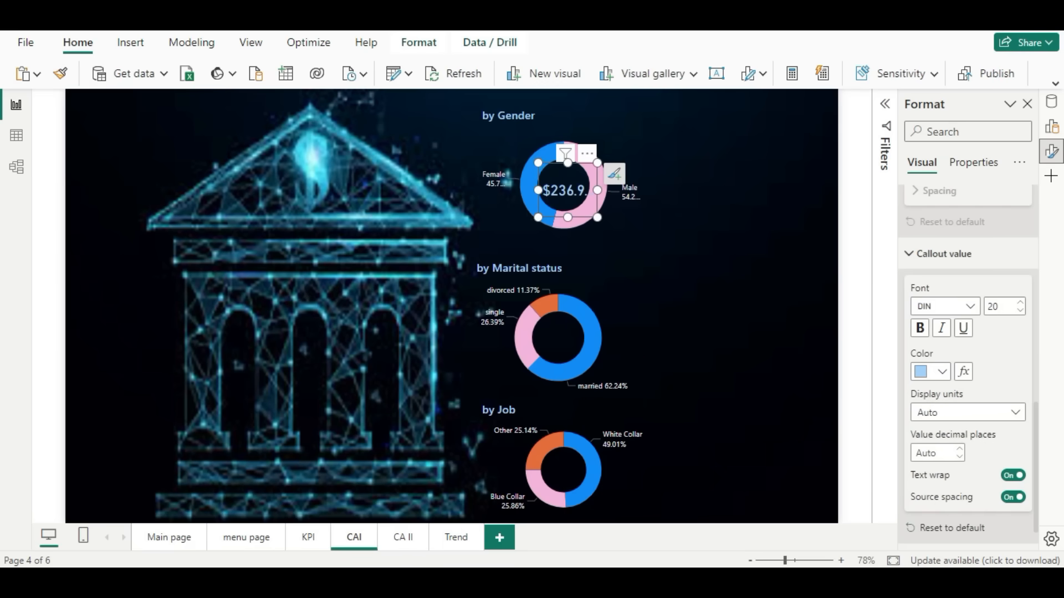
# Set the Total Balance card's value decimal places to 0 and deselect the card.
pyautogui.click(945, 453)
pyautogui.write('0')
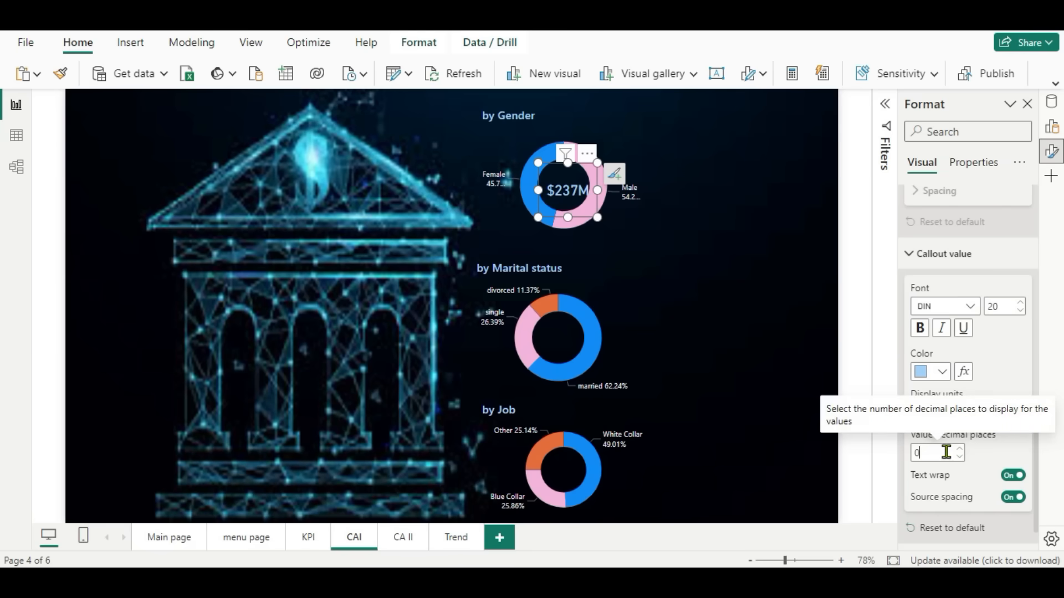
pyautogui.click(797, 400)
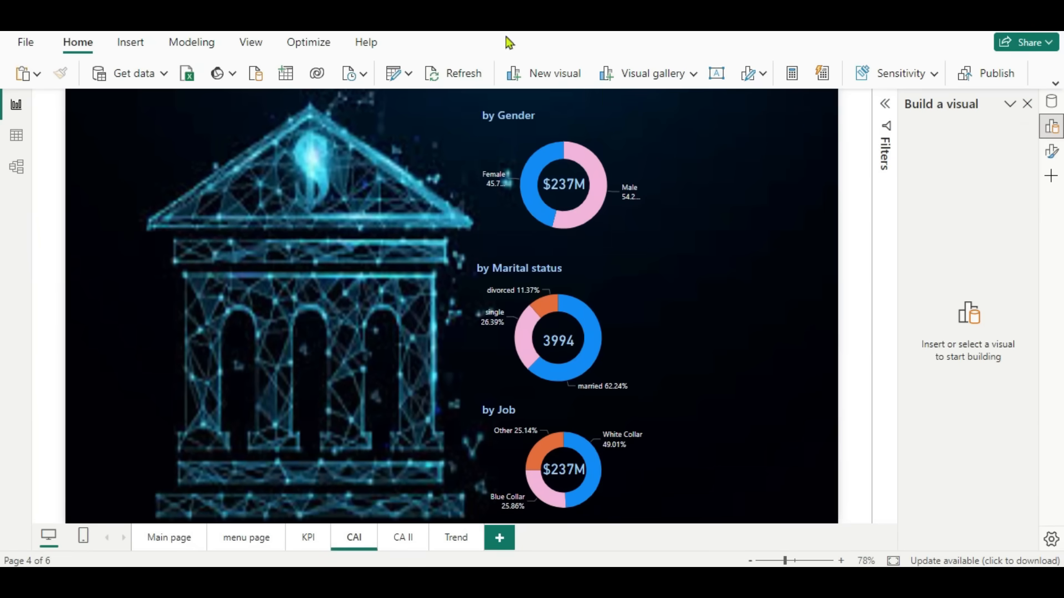
# Insert the image man.png, shrink it to about 63 wide by 52 high, and place it beside the gender donut's Male slice.
pyautogui.click(140, 43)
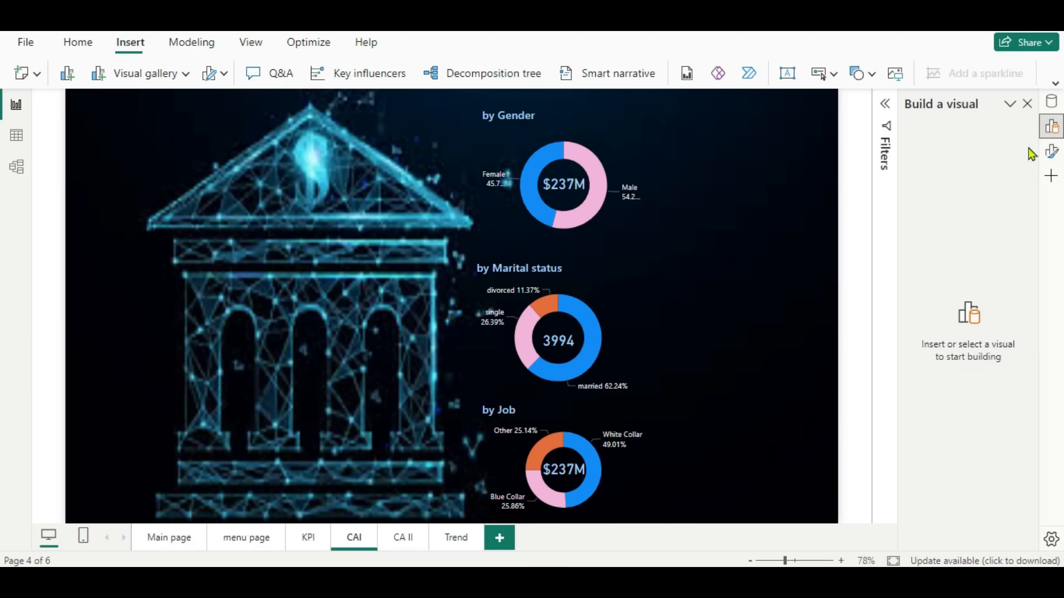
pyautogui.click(899, 76)
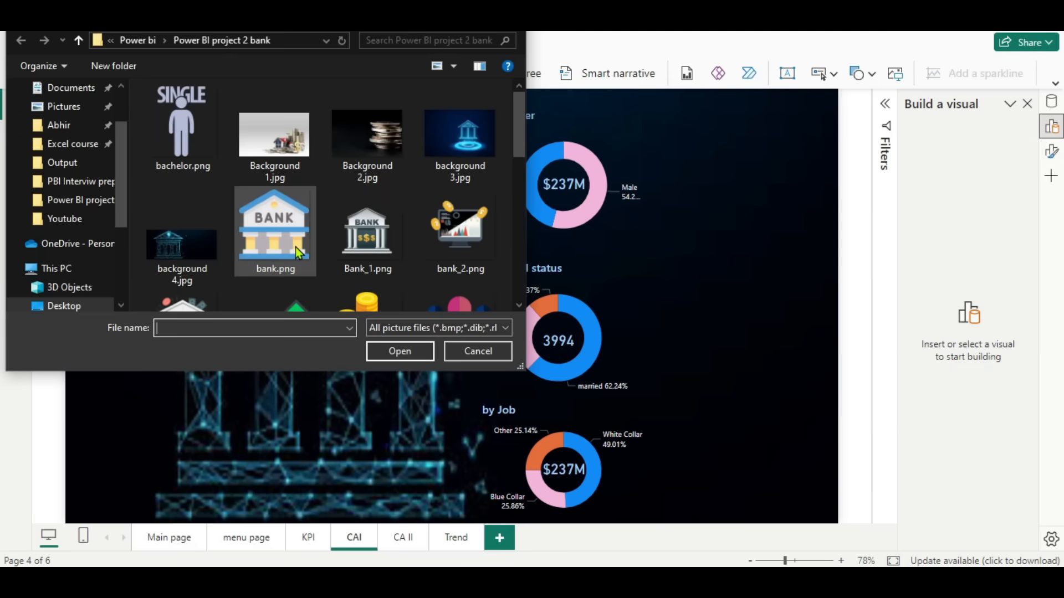
pyautogui.scroll(-2, 294, 247)
pyautogui.scroll(-3, 338, 237)
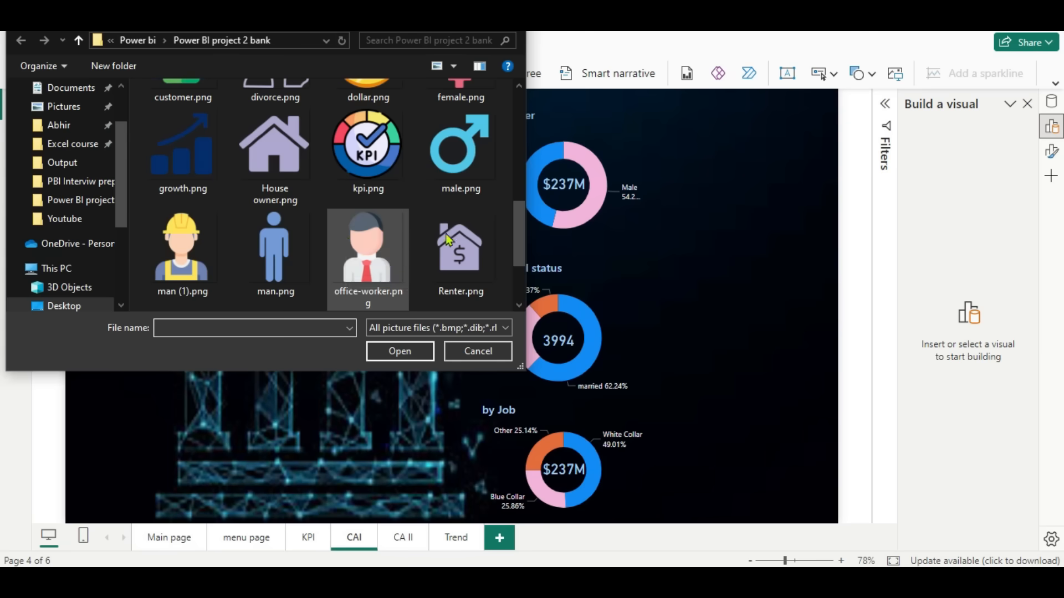
pyautogui.click(280, 256)
pyautogui.click(399, 351)
pyautogui.moveTo(236, 246); pyautogui.dragTo(616, 156)
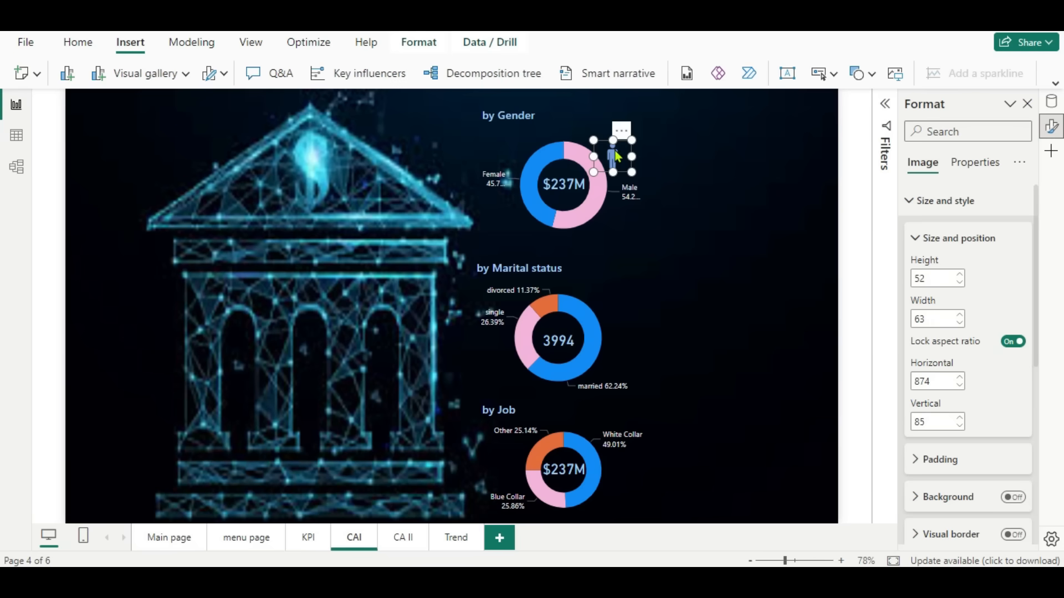
pyautogui.click(696, 182)
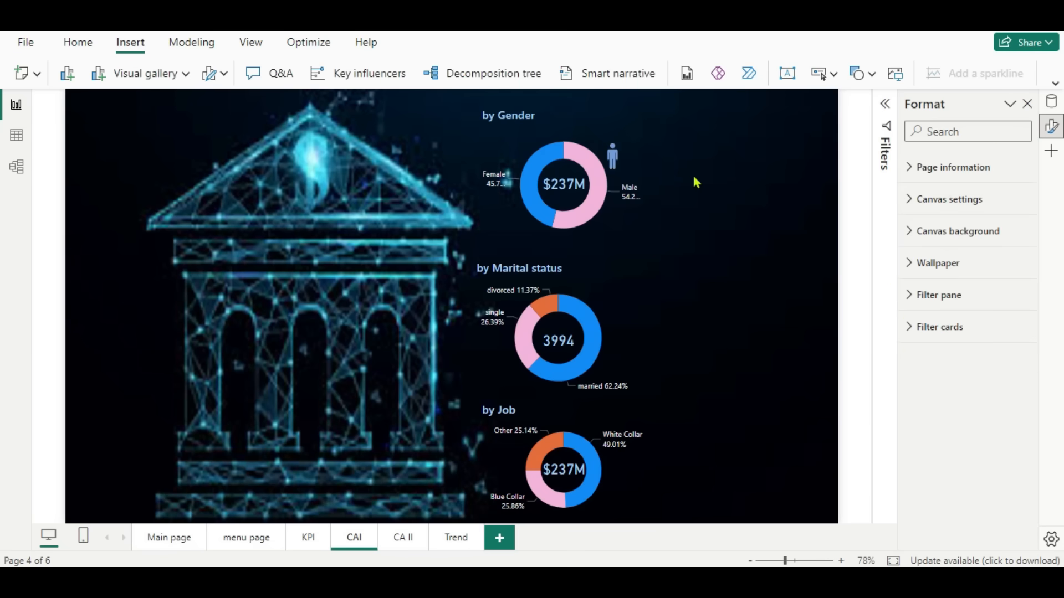
# Insert the image woman.png, shrink it to an icon, and place it below the Female label of the gender donut chart.
pyautogui.click(896, 78)
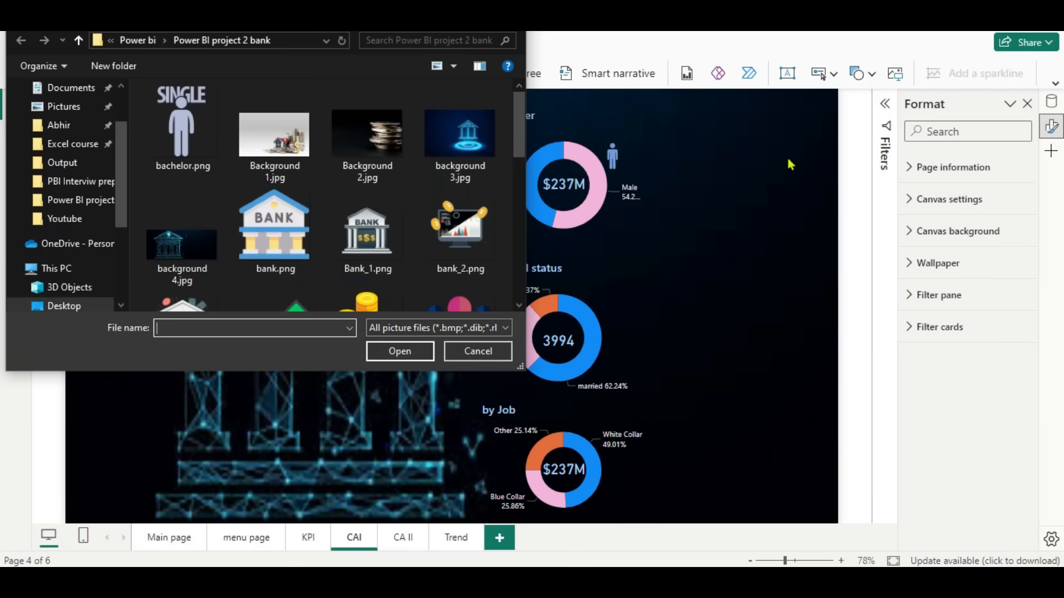
pyautogui.scroll(-3, 310, 189)
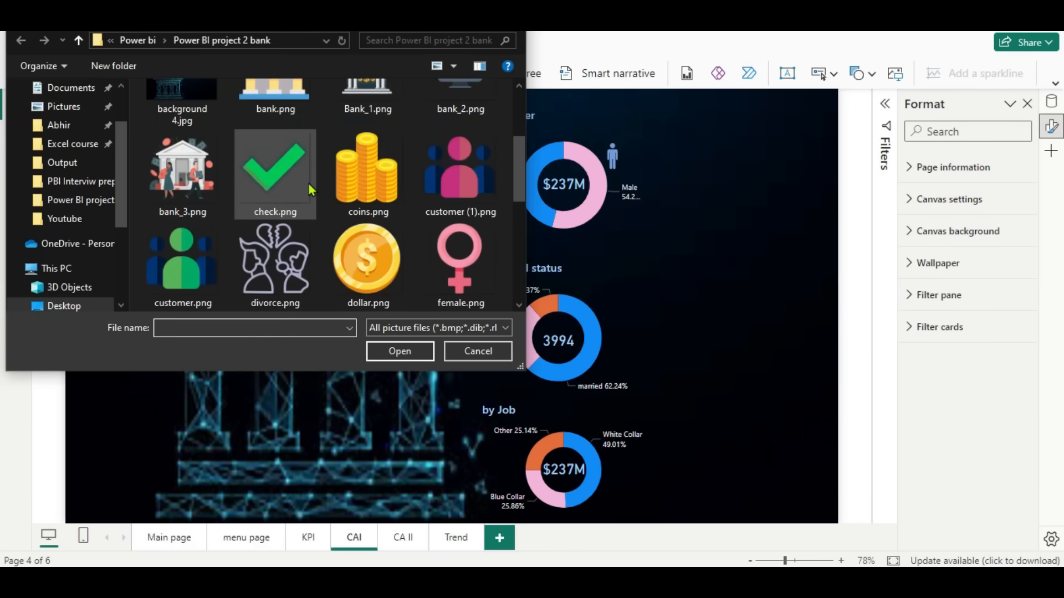
pyautogui.scroll(-5, 311, 190)
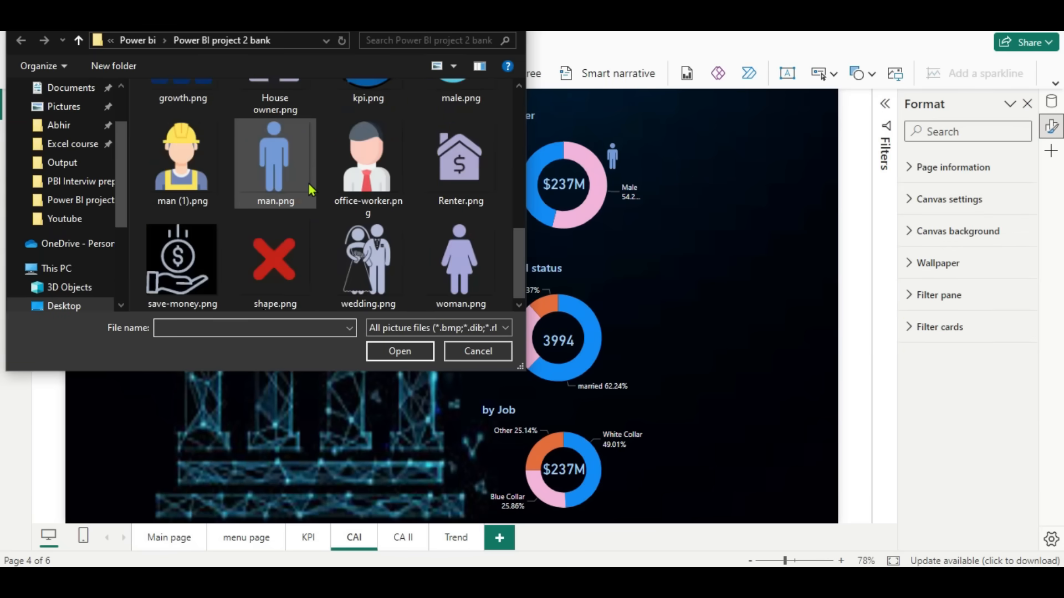
pyautogui.click(450, 266)
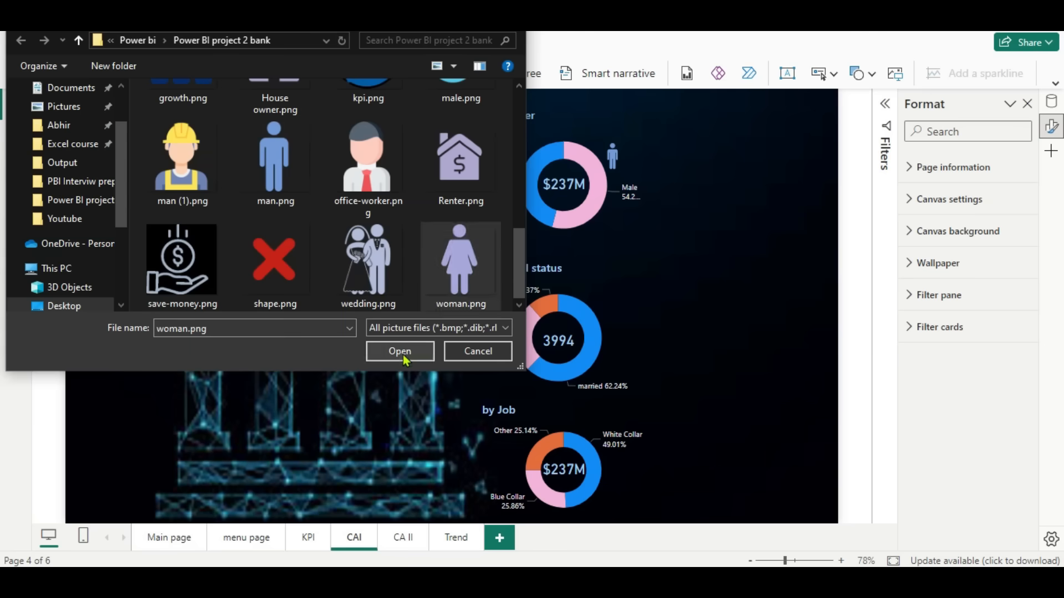
pyautogui.click(400, 353)
pyautogui.moveTo(156, 190); pyautogui.dragTo(727, 232)
pyautogui.moveTo(644, 158); pyautogui.dragTo(756, 244)
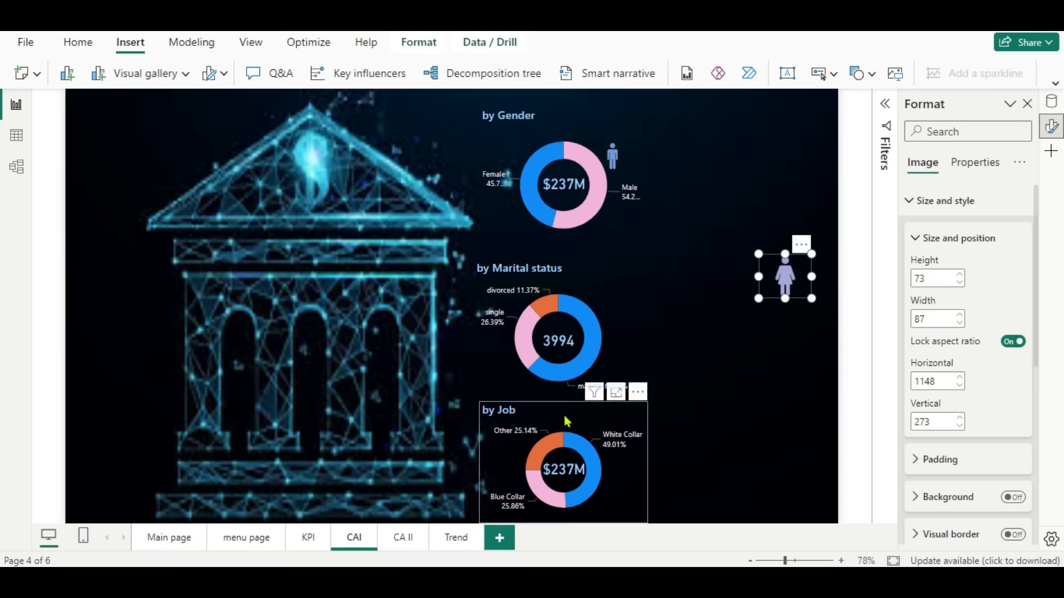
pyautogui.moveTo(794, 286); pyautogui.dragTo(491, 206)
pyautogui.click(492, 208)
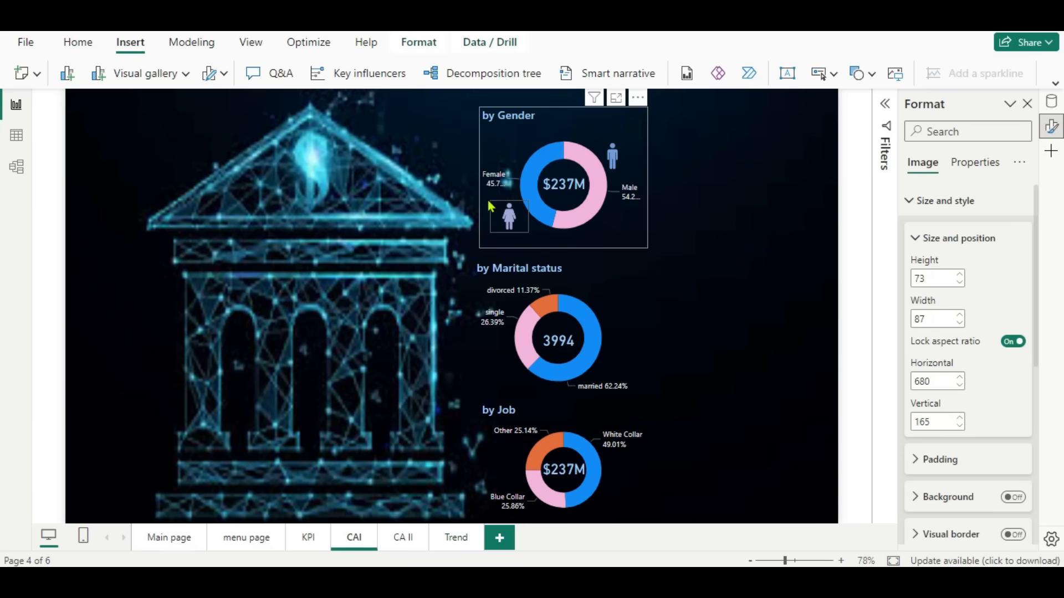
pyautogui.click(701, 257)
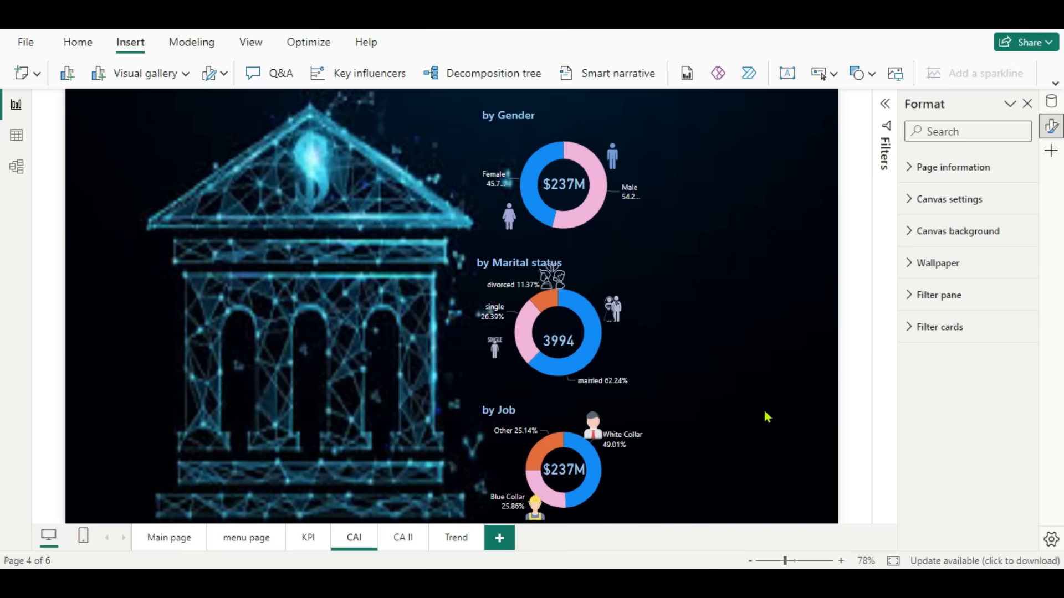
# Insert a clustered column chart and place it to the right of the gender donut chart.
pyautogui.click(77, 42)
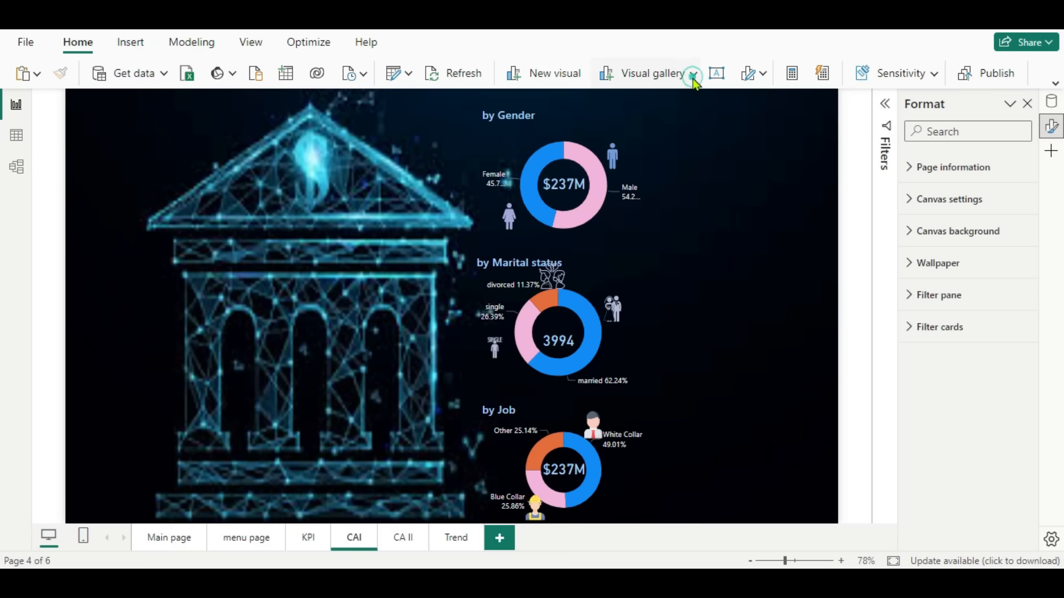
pyautogui.click(693, 74)
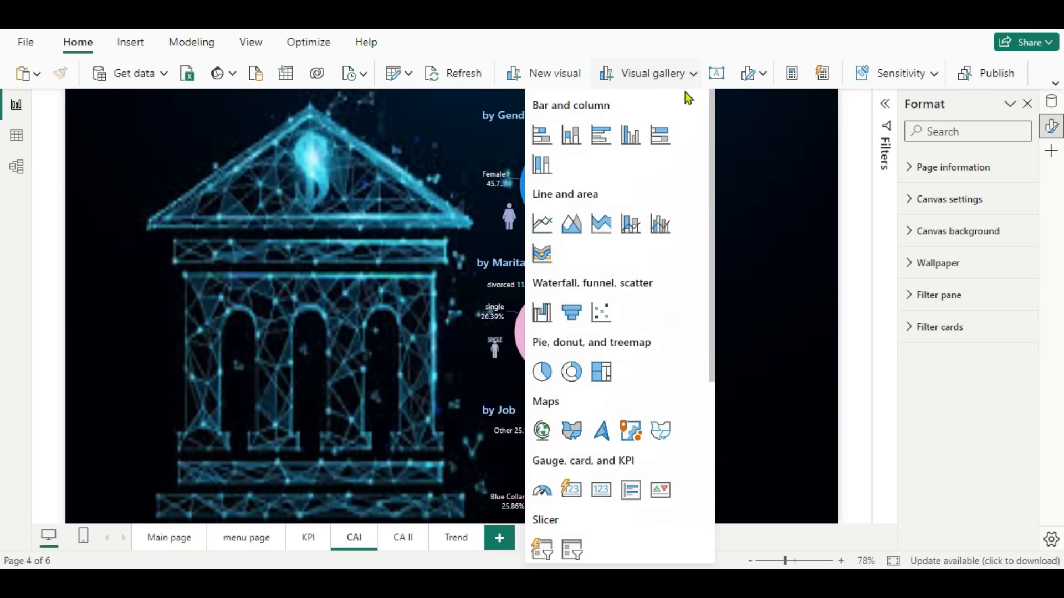
pyautogui.click(630, 136)
pyautogui.moveTo(149, 150); pyautogui.dragTo(816, 176)
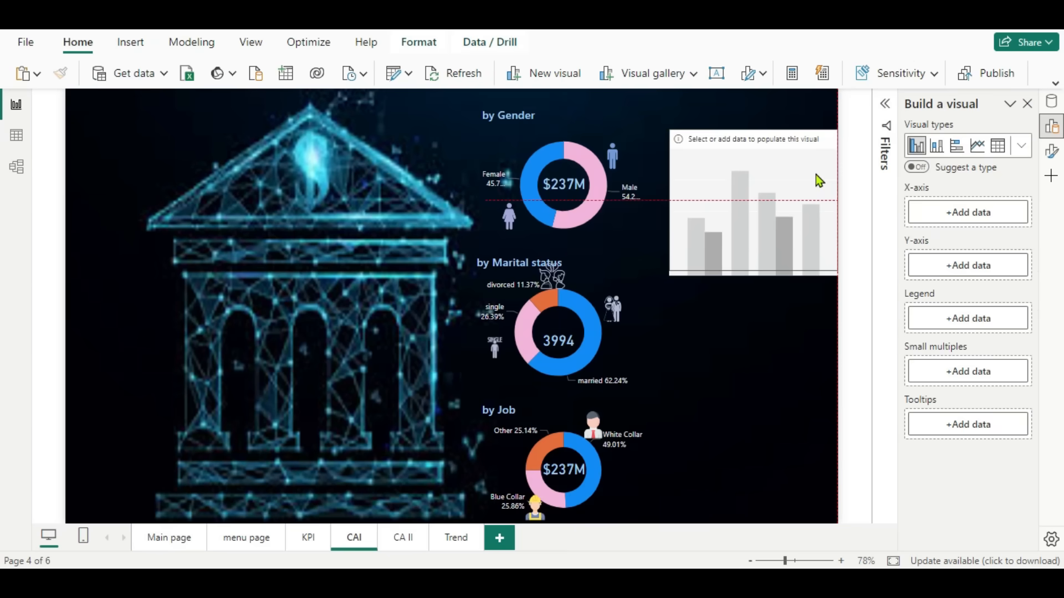
# Assign Loan Default to the column chart's X-axis and the Total Customers measure to its Y-axis.
pyautogui.click(969, 219)
pyautogui.click(764, 264)
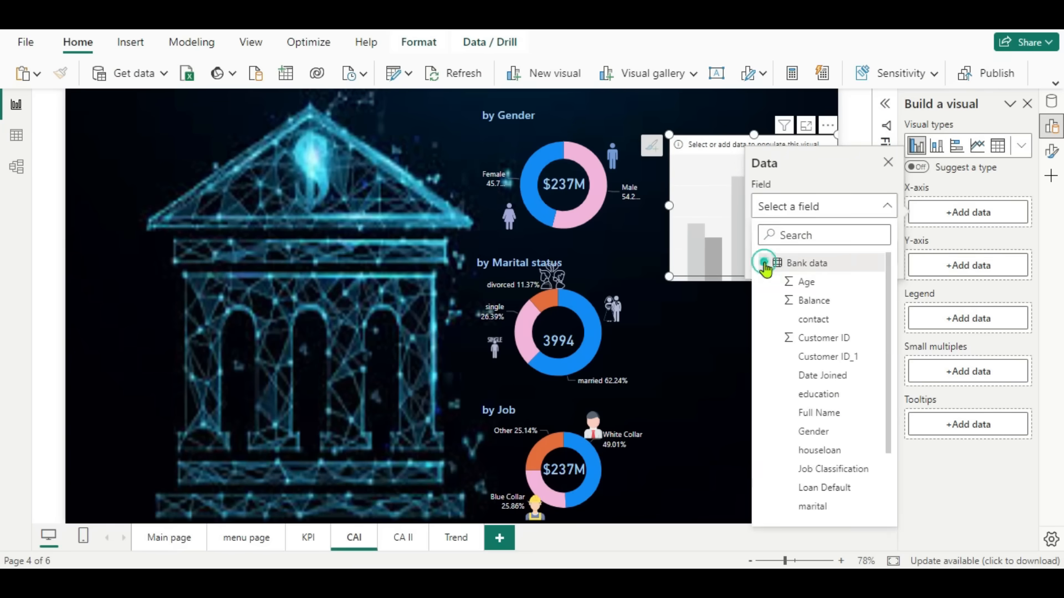
pyautogui.scroll(-1, 845, 474)
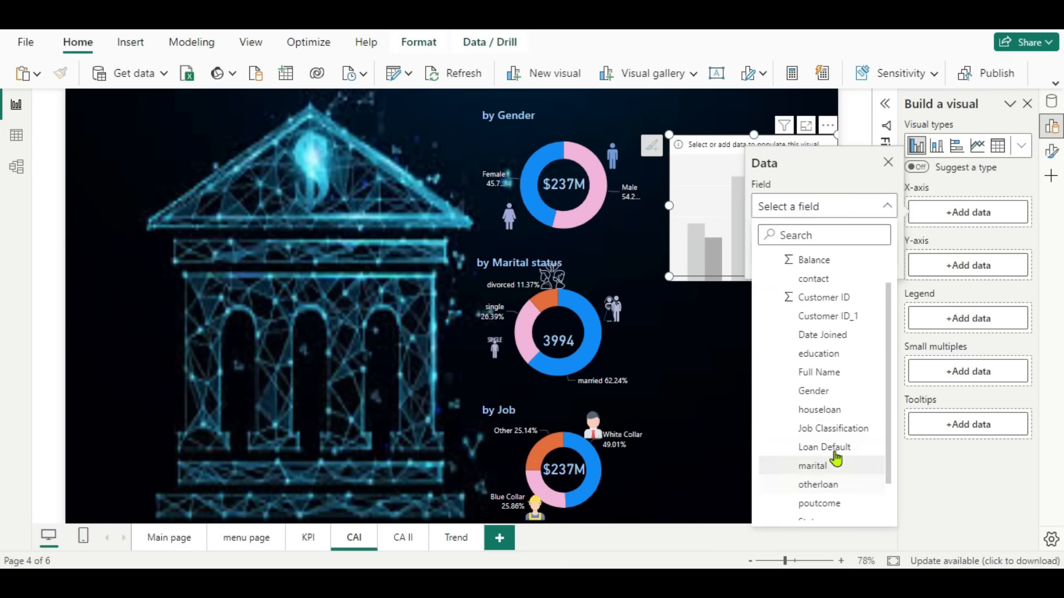
pyautogui.click(835, 447)
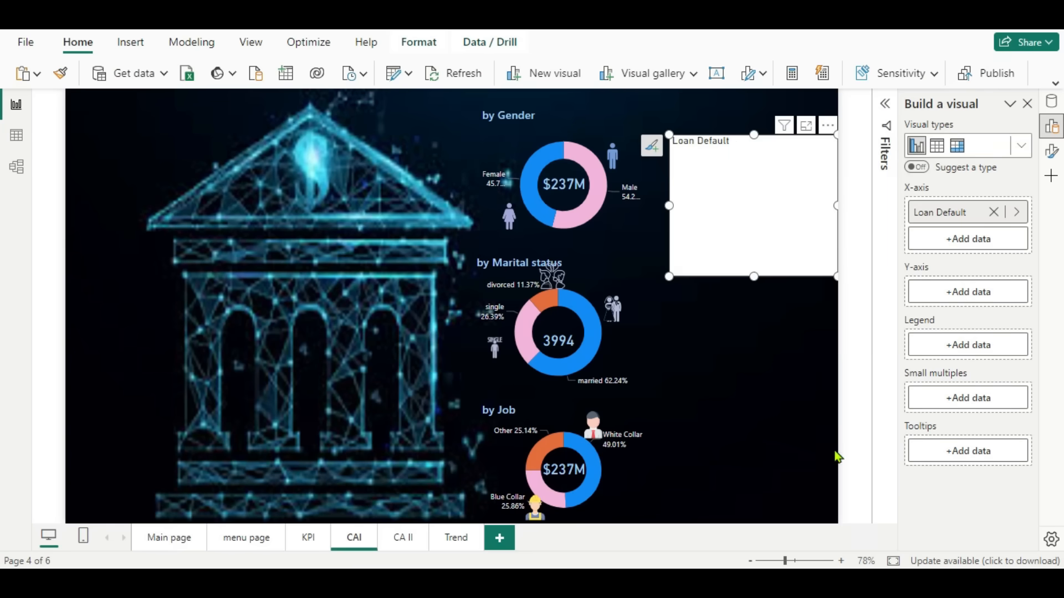
pyautogui.click(967, 297)
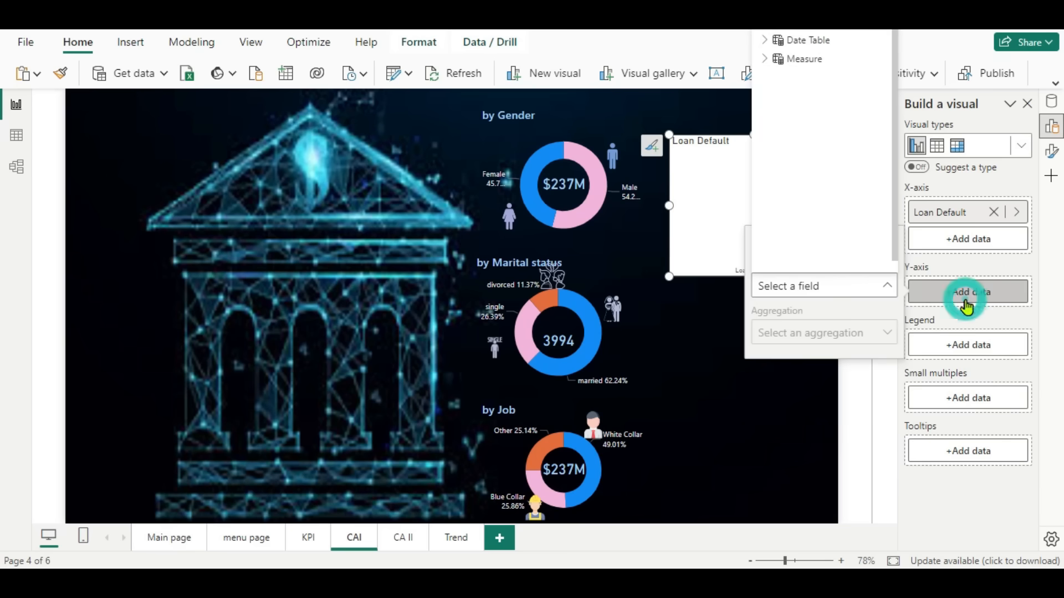
pyautogui.click(766, 59)
pyautogui.click(817, 178)
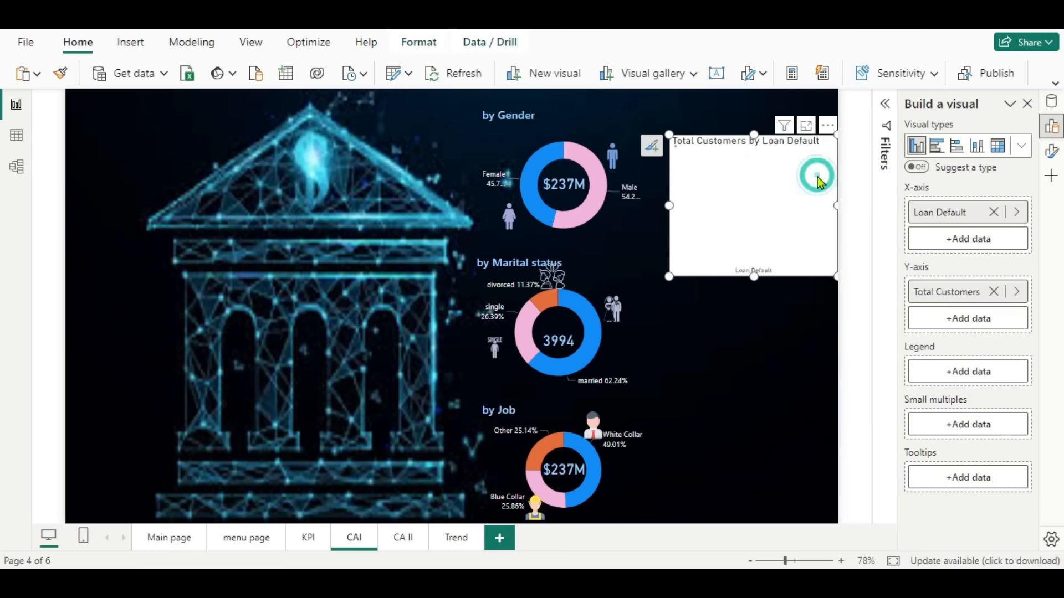
# Add the Loan Default field from Bank data as the column chart's legend.
pyautogui.click(955, 382)
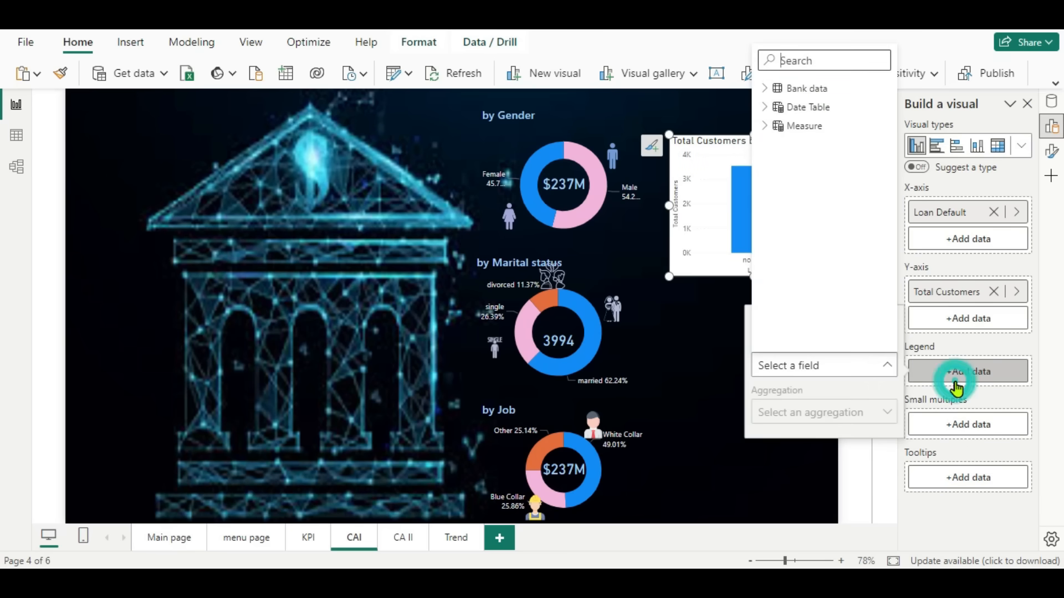
pyautogui.click(765, 89)
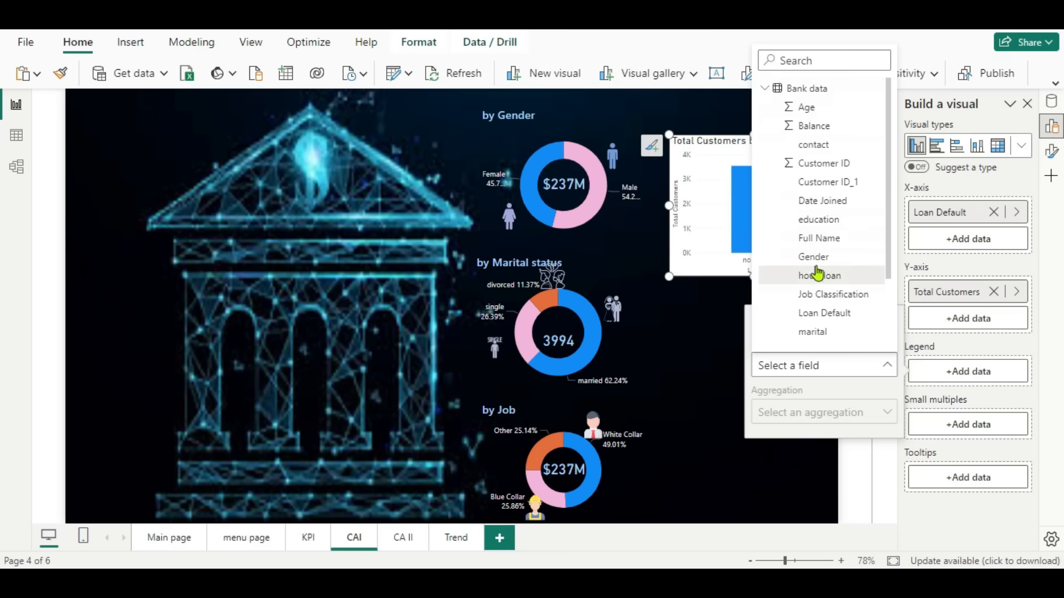
pyautogui.click(820, 312)
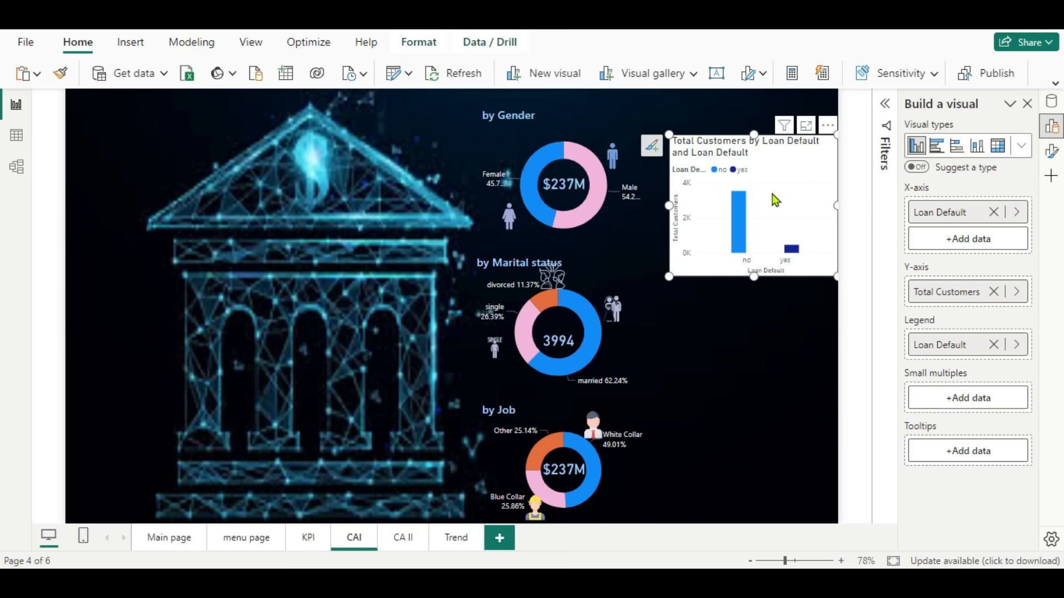
# Move the column chart up beside the gender donut chart and copy the donut's formatting onto it with Format Painter.
pyautogui.moveTo(785, 196); pyautogui.dragTo(770, 191)
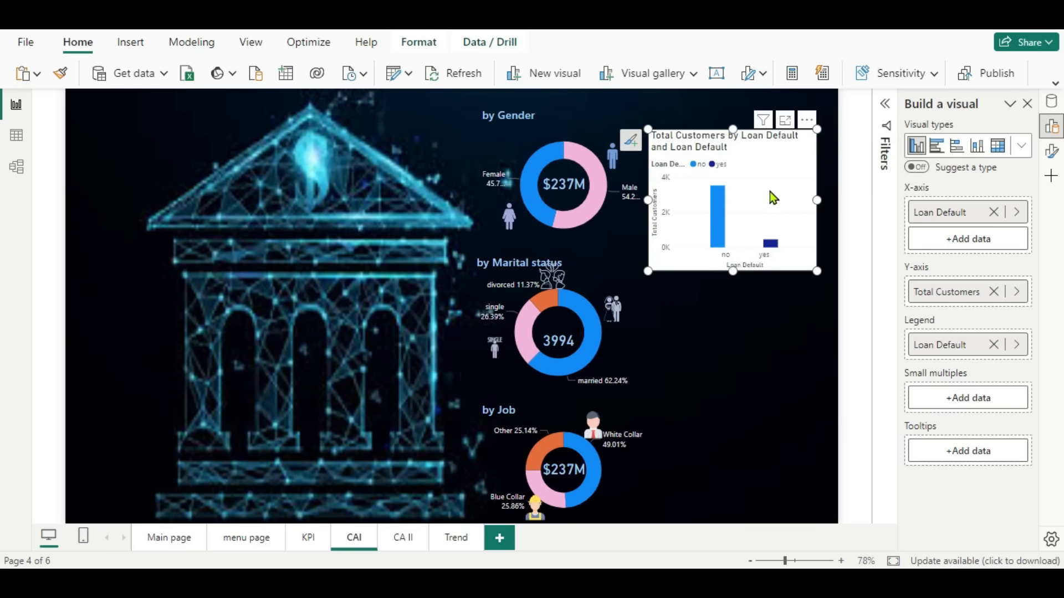
pyautogui.click(615, 227)
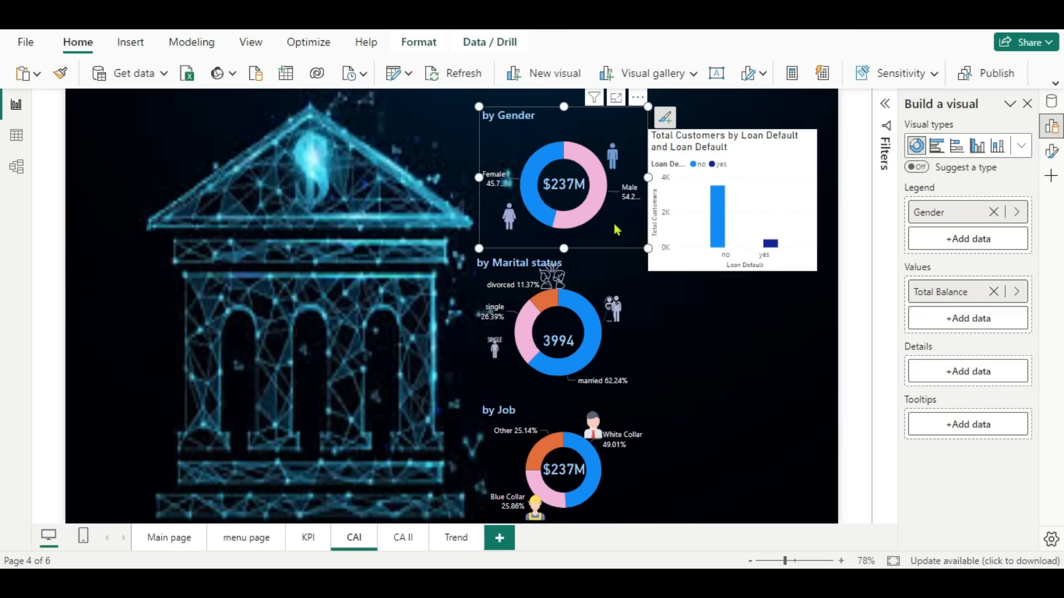
pyautogui.click(66, 77)
pyautogui.click(779, 150)
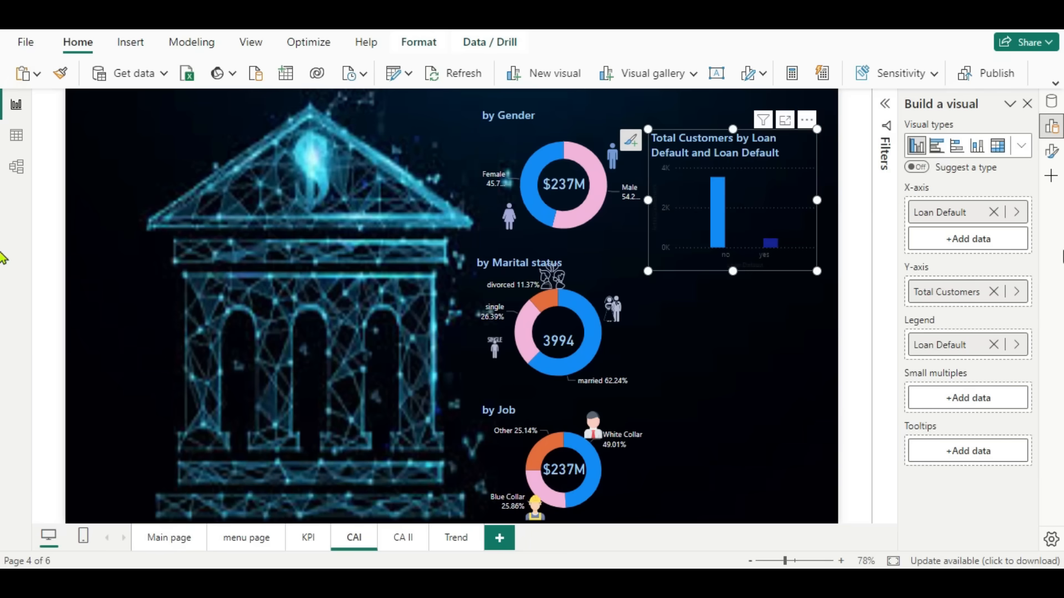
# Change the column chart's title text to "Loan Defaulter".
pyautogui.click(1052, 152)
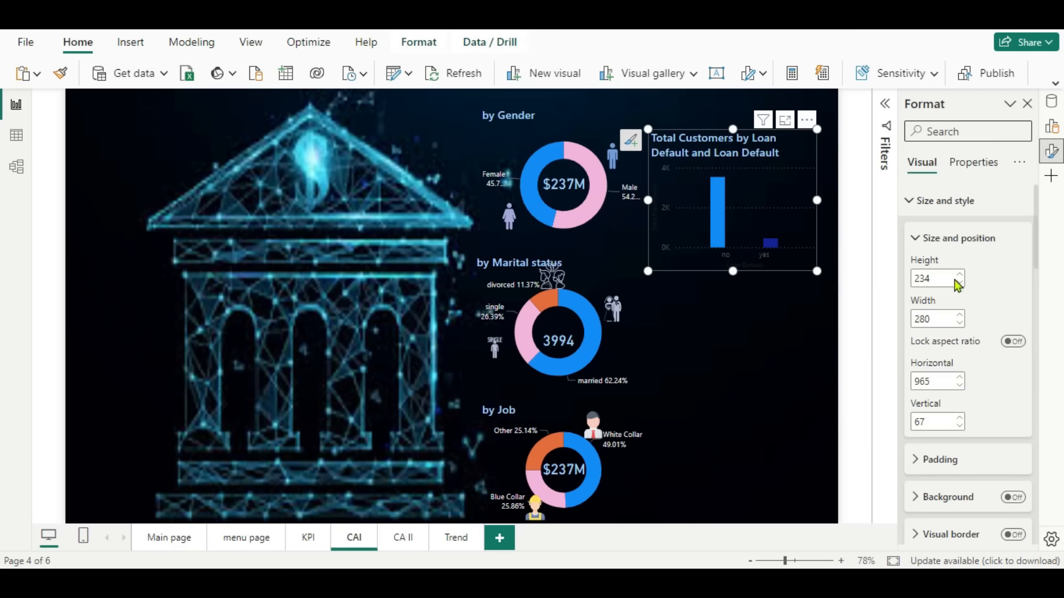
pyautogui.scroll(-7, 997, 266)
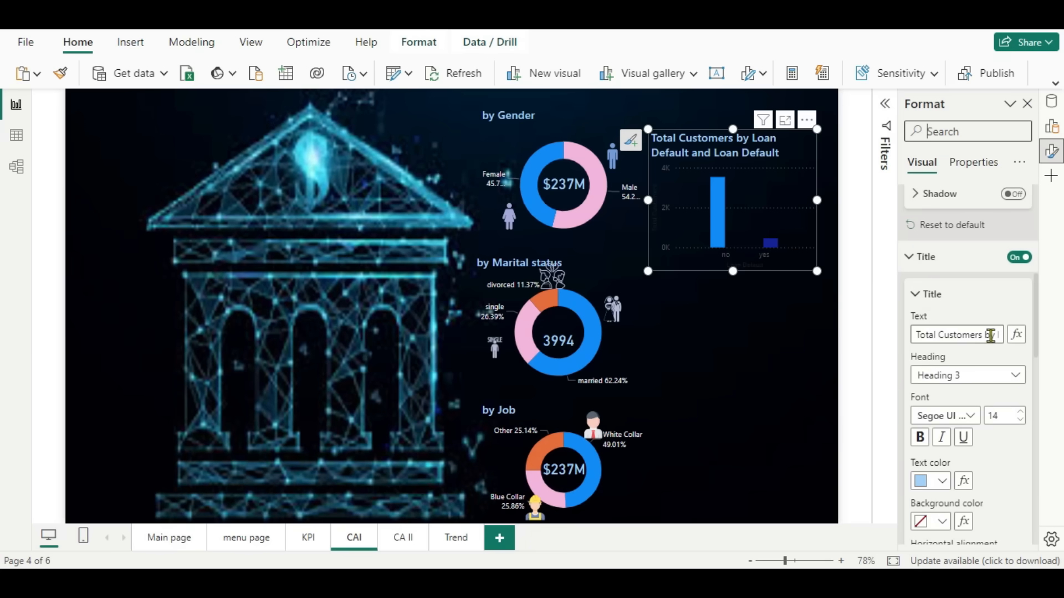
pyautogui.click(995, 333)
pyautogui.press('BackSpace')
pyautogui.press('BackSpace')
pyautogui.press('BackSpace')
pyautogui.press('BackSpace')
pyautogui.press('BackSpace')
pyautogui.press('BackSpace')
pyautogui.press('BackSpace')
pyautogui.press('BackSpace')
pyautogui.press('BackSpace')
pyautogui.press('BackSpace')
pyautogui.press('BackSpace')
pyautogui.press('BackSpace')
pyautogui.press('BackSpace')
pyautogui.press('BackSpace')
pyautogui.press('BackSpace')
pyautogui.press('BackSpace')
pyautogui.press('BackSpace')
pyautogui.press('BackSpace')
pyautogui.press('BackSpace')
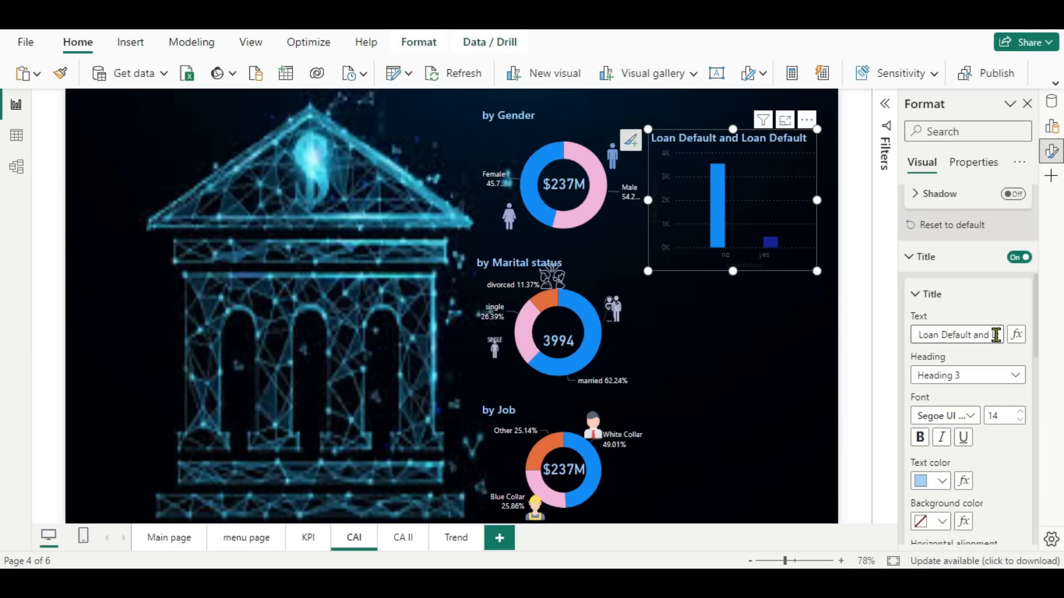
pyautogui.moveTo(971, 335); pyautogui.dragTo(1020, 343)
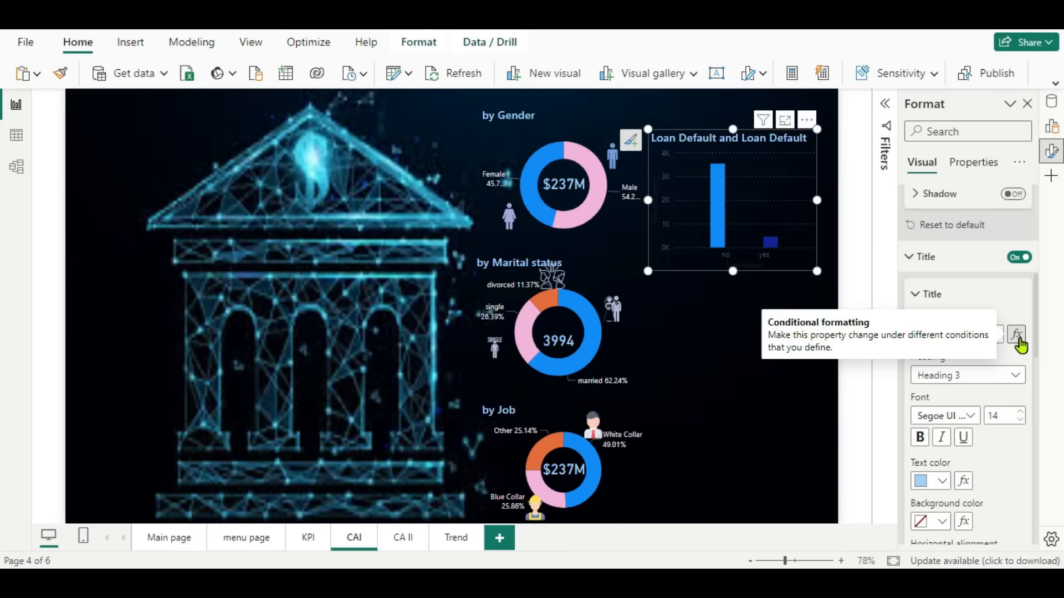
pyautogui.press('BackSpace')
pyautogui.click(991, 297)
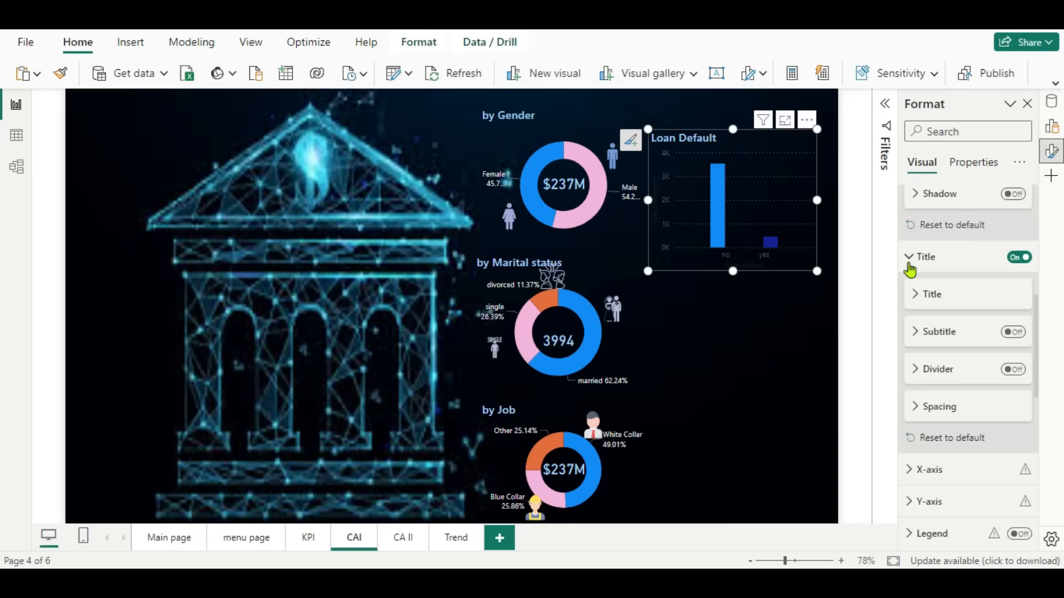
pyautogui.click(913, 296)
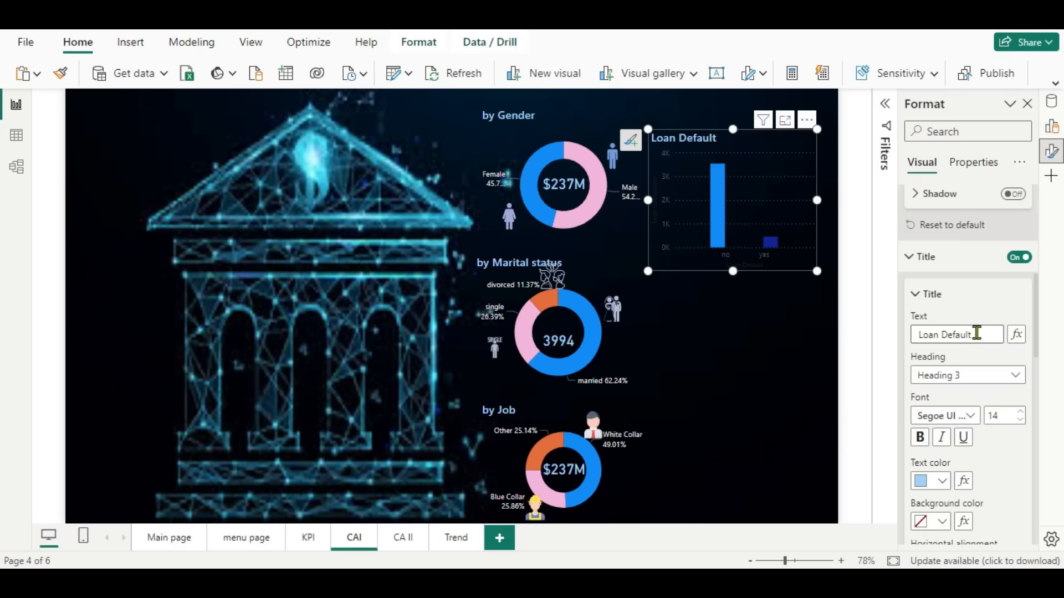
pyautogui.click(972, 335)
# Color the Loan Defaulter chart's X-axis values light gray and turn off the X-axis title.
pyautogui.scroll(-6, 973, 446)
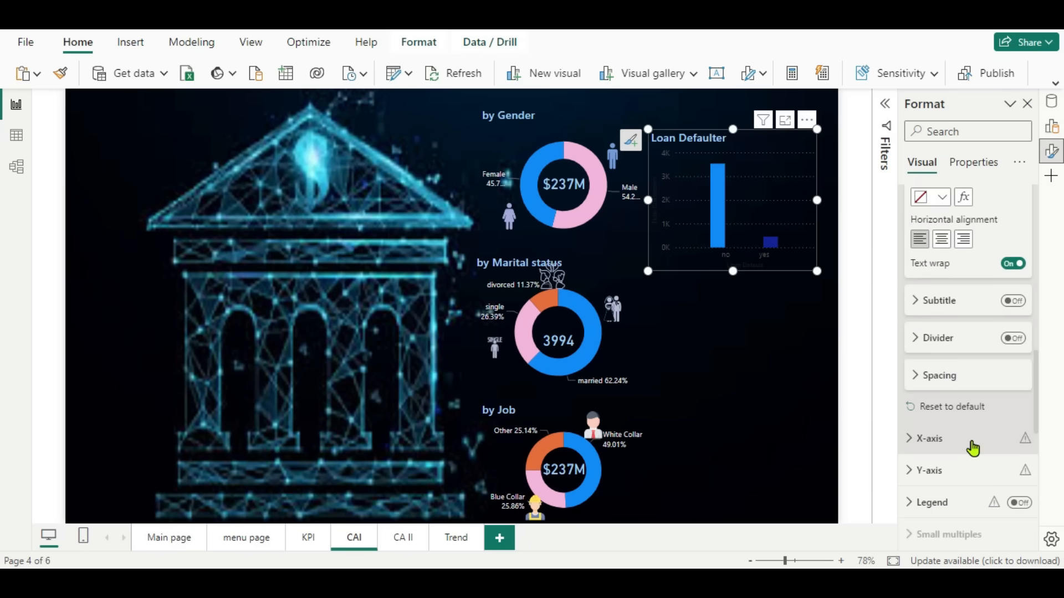
pyautogui.scroll(-2, 973, 449)
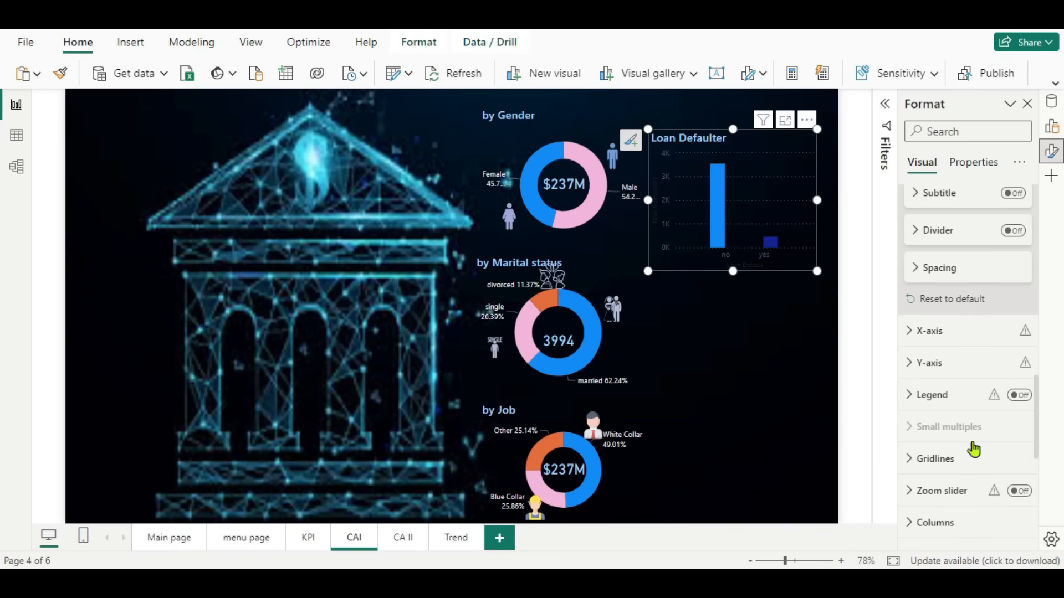
pyautogui.click(911, 333)
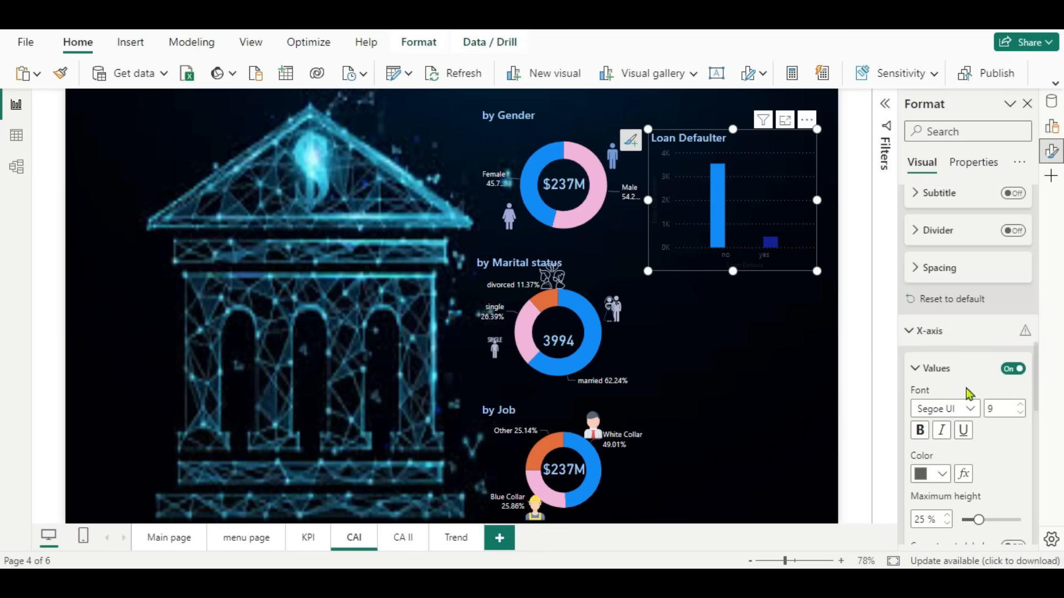
pyautogui.scroll(-1, 992, 466)
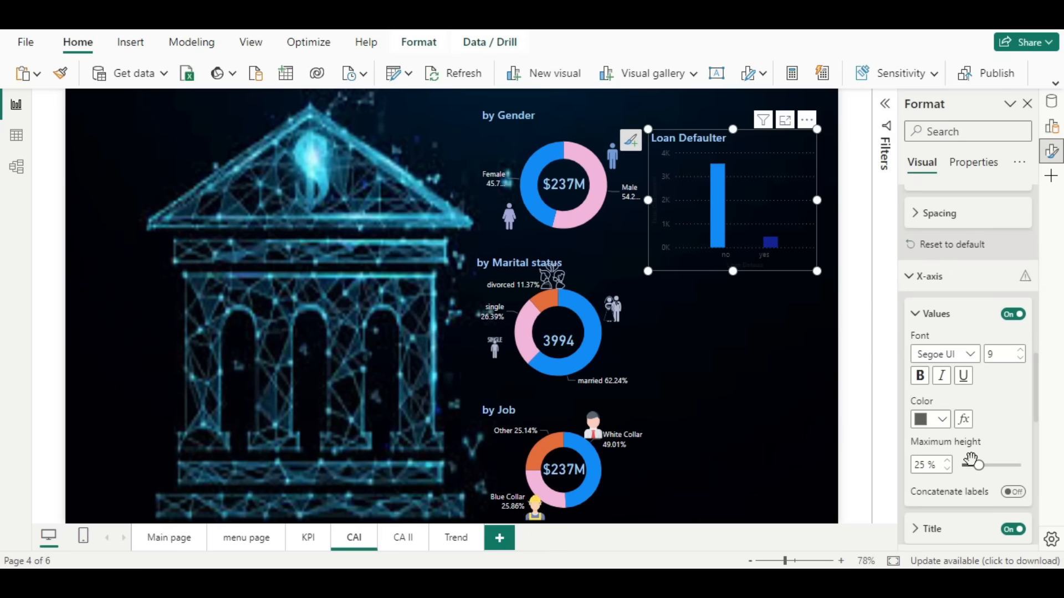
pyautogui.click(943, 419)
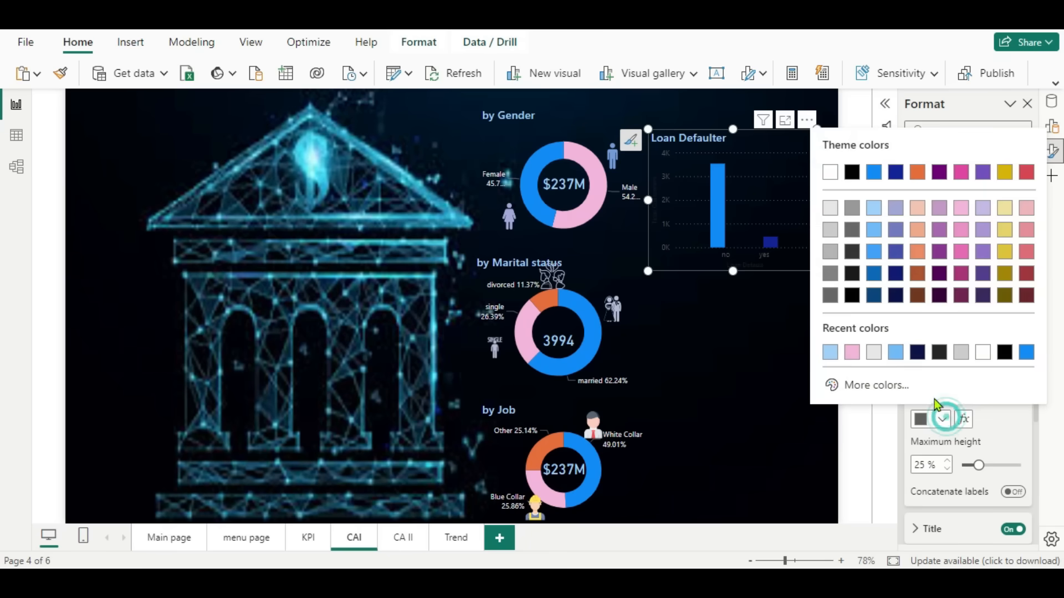
pyautogui.click(875, 354)
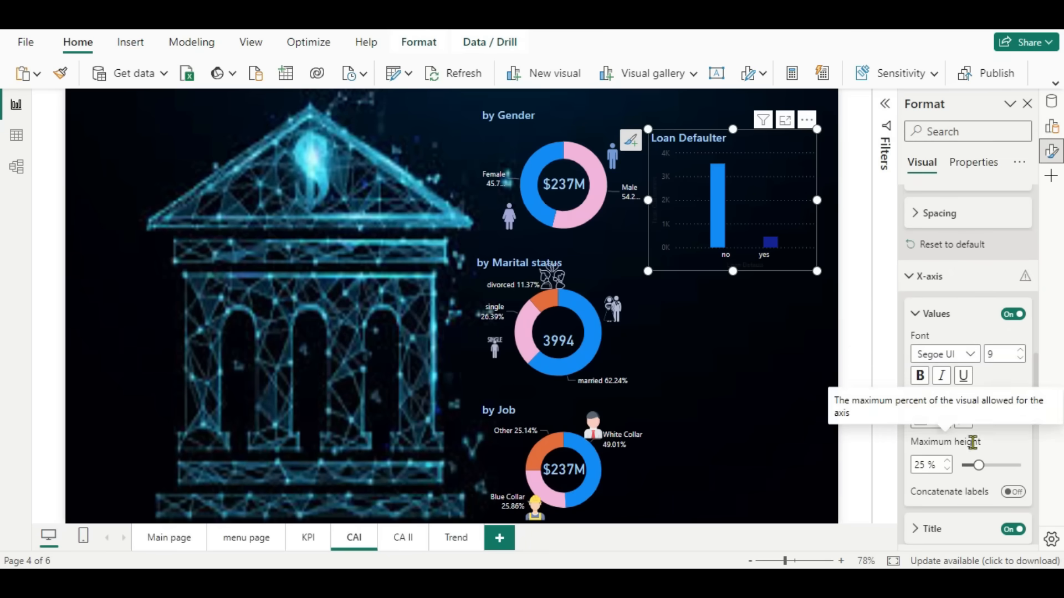
pyautogui.click(924, 529)
pyautogui.click(1012, 529)
# Color the Loan Defaulter chart's Y-axis values light gray and turn off the Y-axis title.
pyautogui.scroll(-5, 972, 470)
pyautogui.scroll(-3, 977, 476)
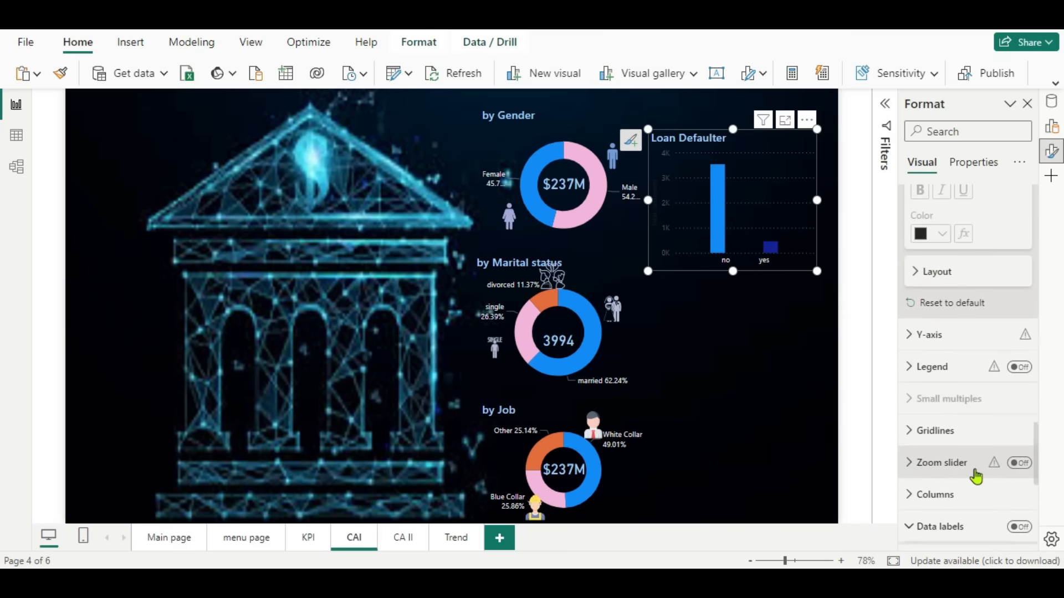
pyautogui.scroll(6, 976, 476)
pyautogui.scroll(3, 975, 470)
pyautogui.scroll(-6, 975, 471)
pyautogui.scroll(-3, 975, 478)
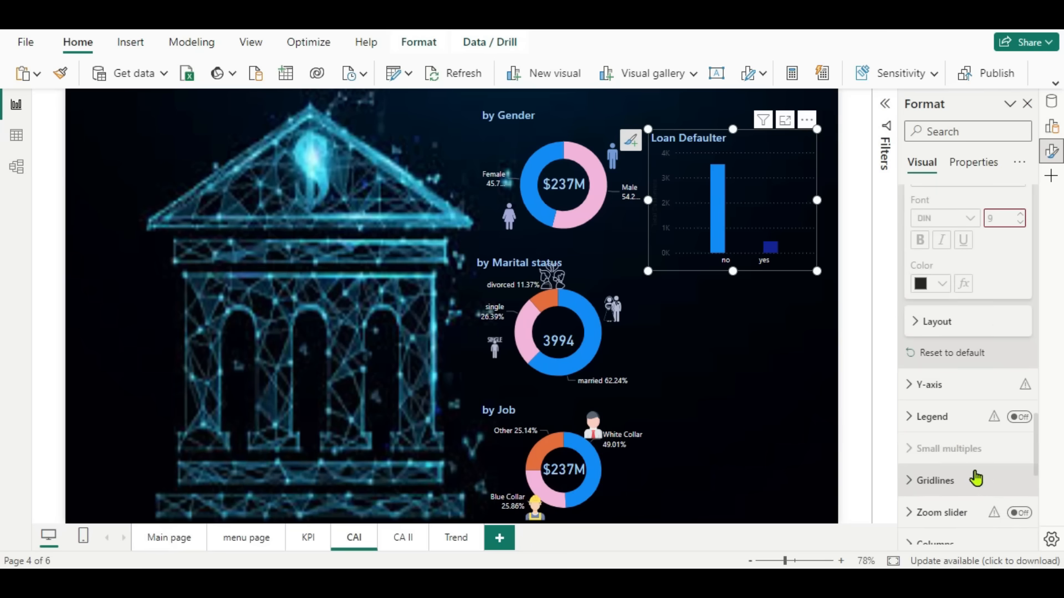
pyautogui.click(906, 384)
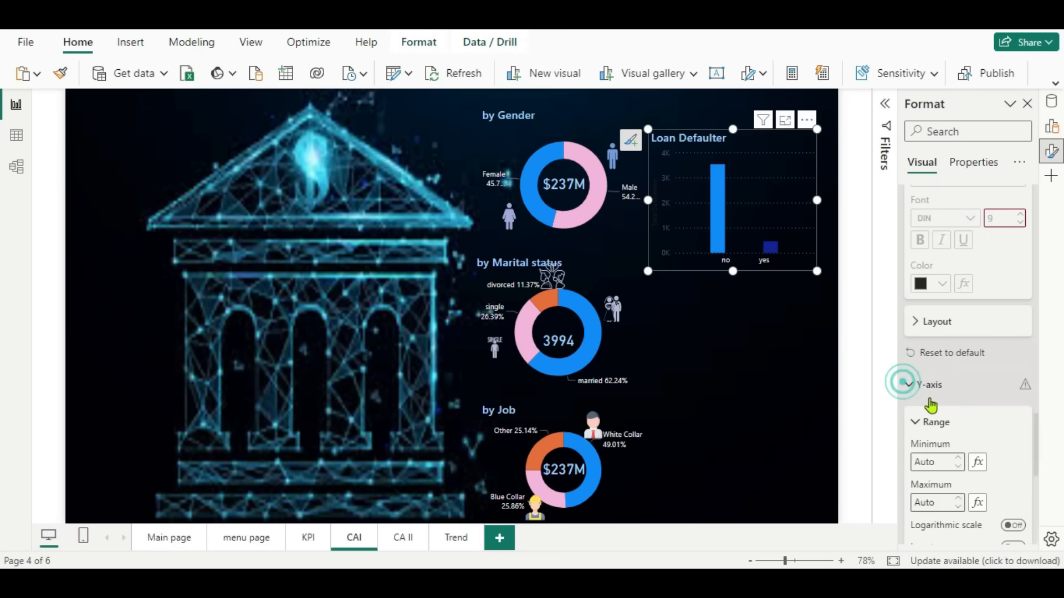
pyautogui.scroll(-3, 960, 431)
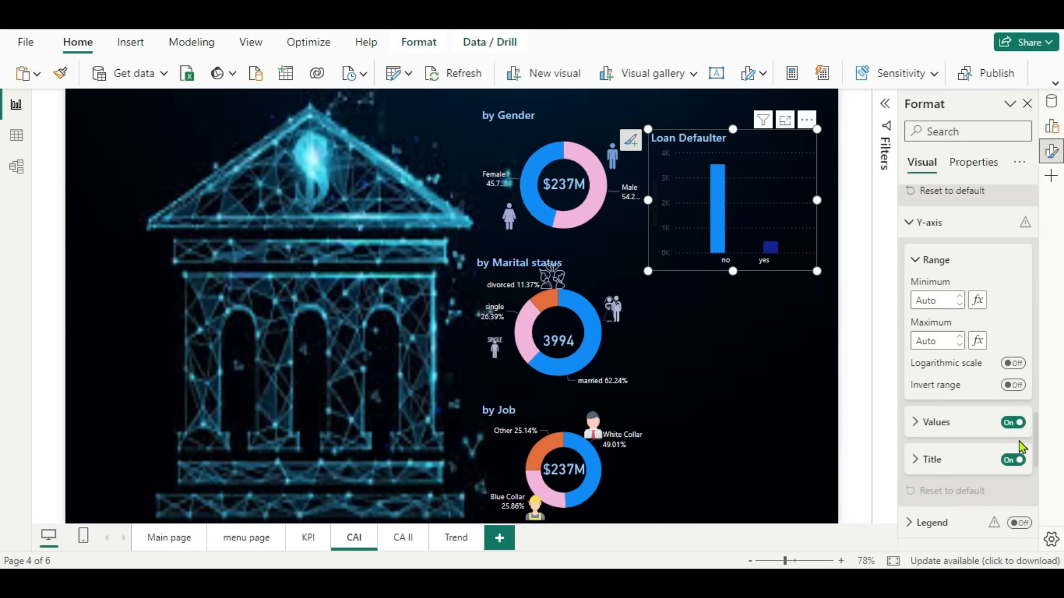
pyautogui.click(915, 422)
pyautogui.scroll(-3, 986, 458)
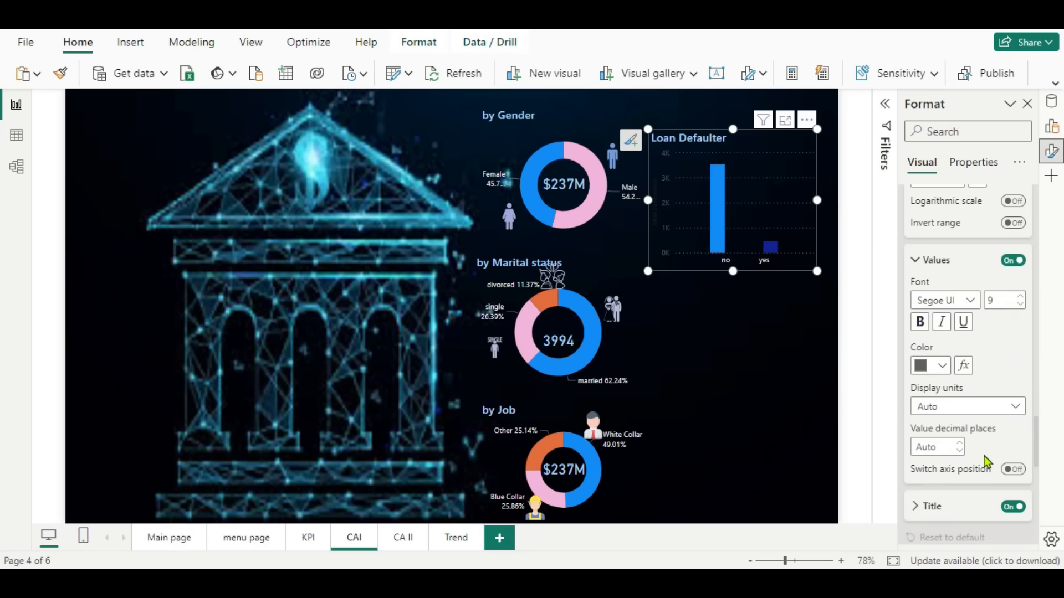
pyautogui.click(941, 365)
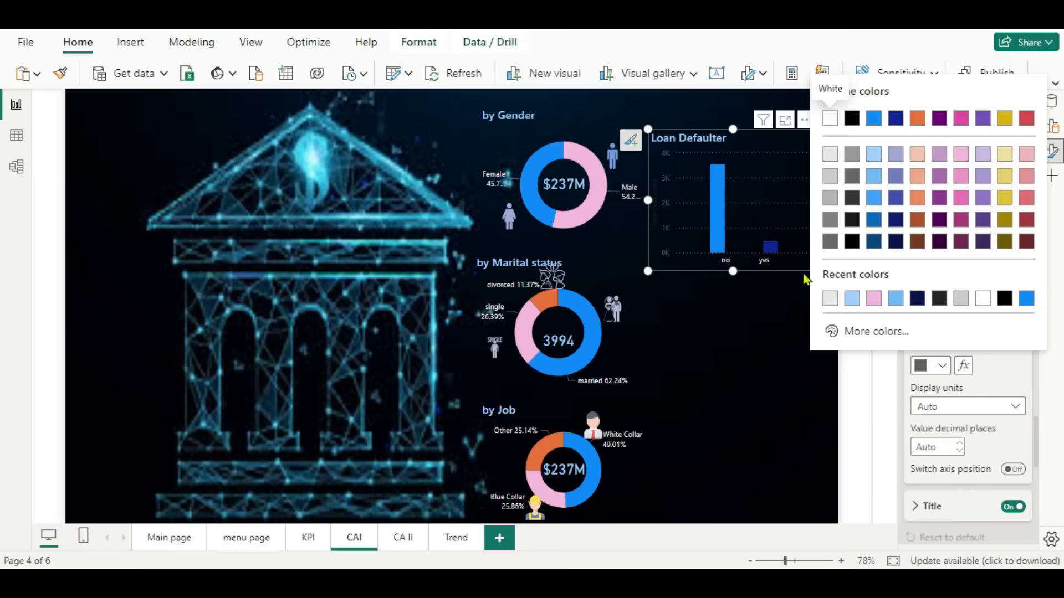
pyautogui.click(825, 292)
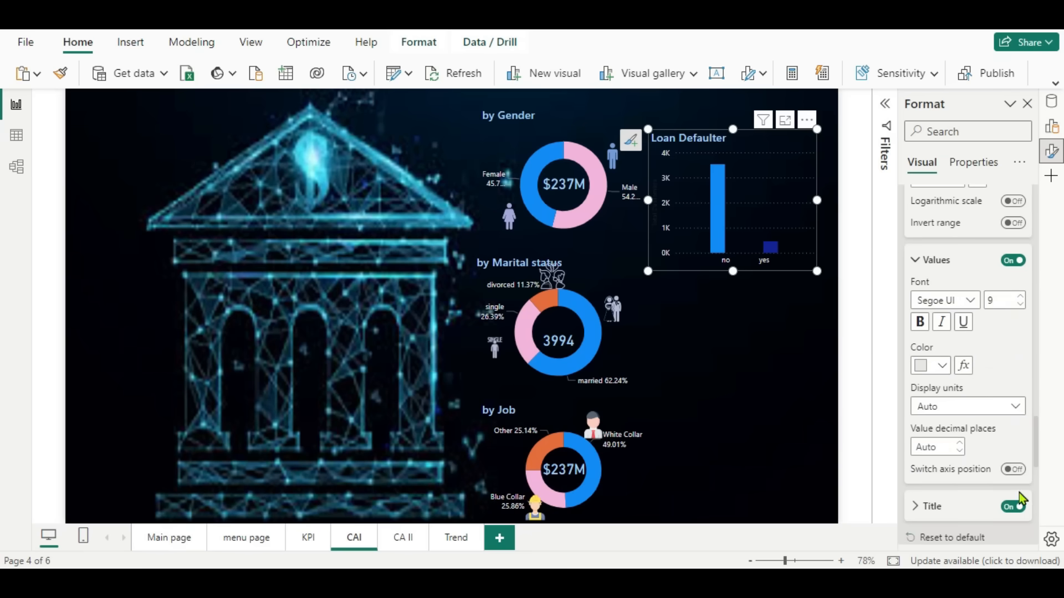
pyautogui.click(1017, 513)
# Turn off the horizontal gridlines of the Loan Defaulter chart.
pyautogui.scroll(-3, 996, 460)
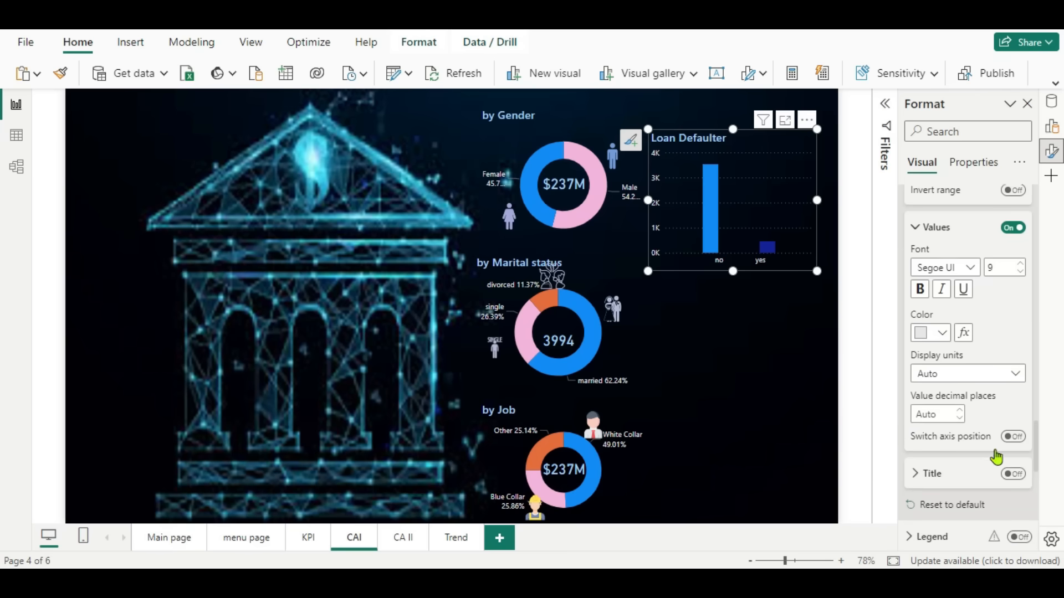
pyautogui.click(906, 470)
pyautogui.scroll(-2, 992, 460)
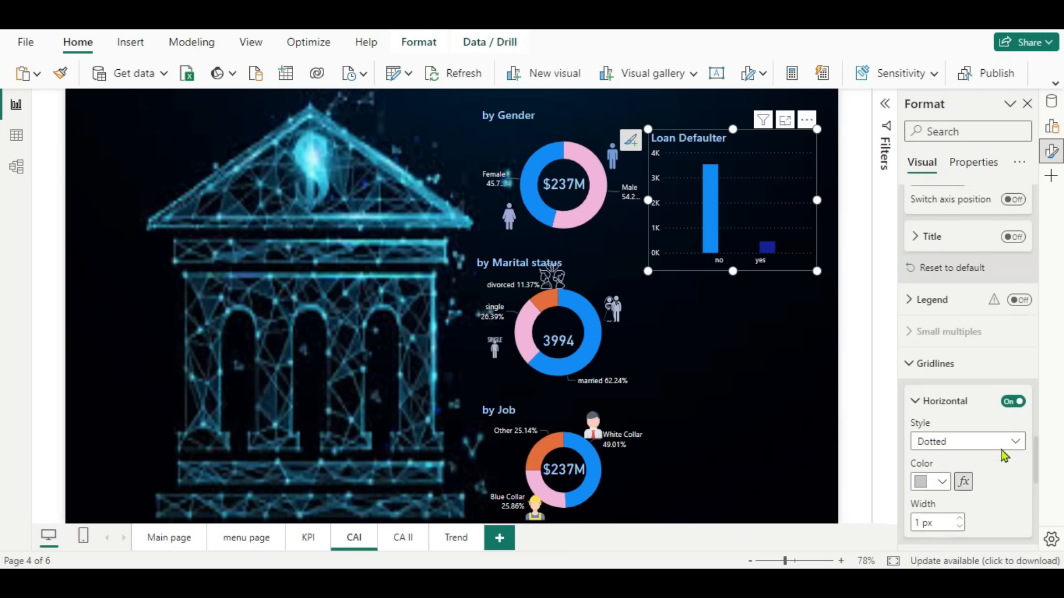
pyautogui.click(1013, 401)
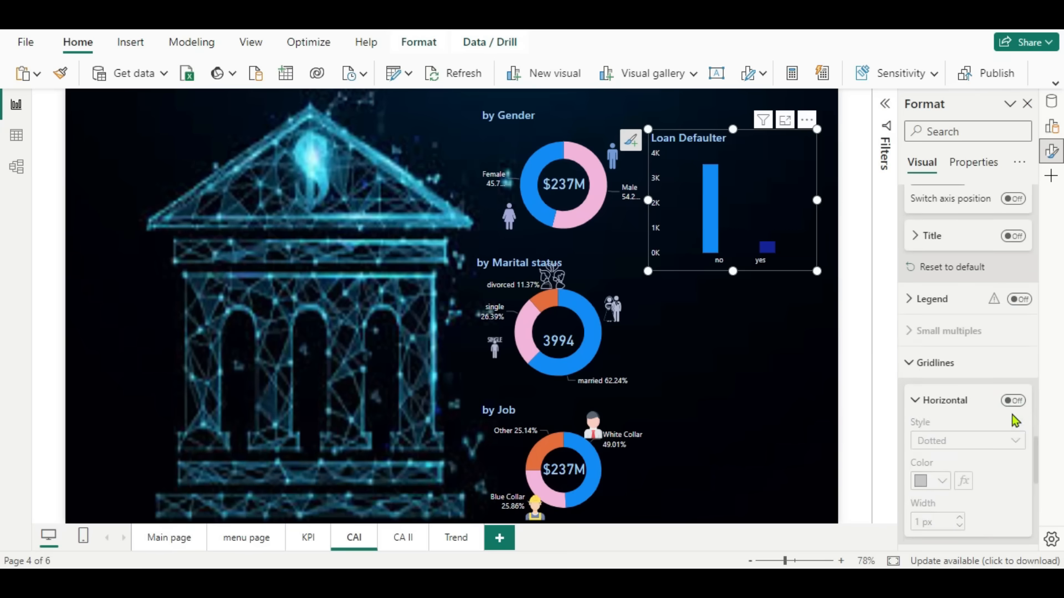
# Set the color of the "yes" column in the Loan Defaulter chart to light pink.
pyautogui.scroll(-4, 1006, 438)
pyautogui.scroll(-3, 1006, 437)
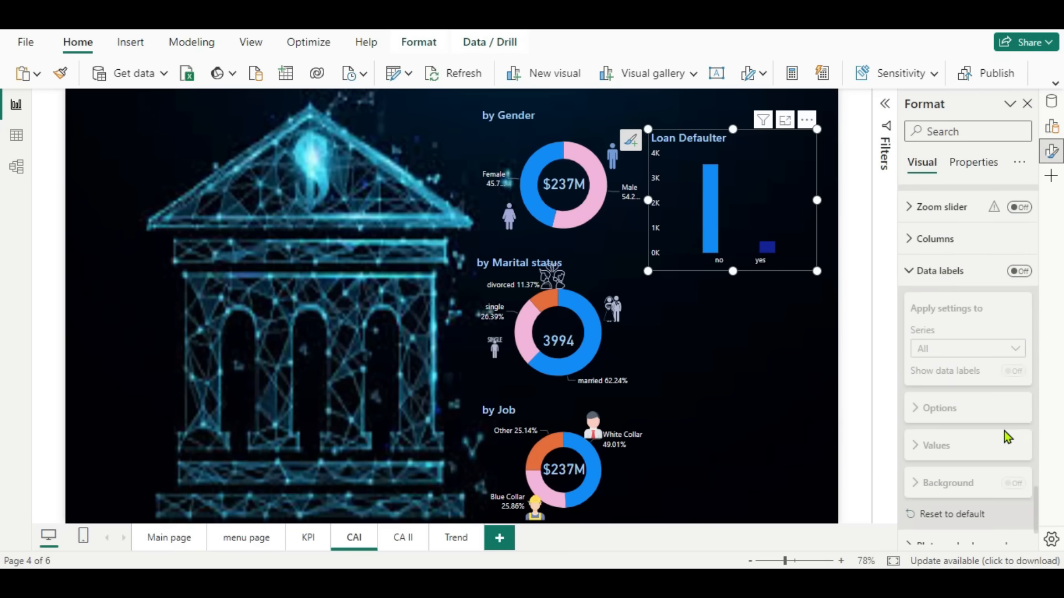
pyautogui.click(913, 240)
pyautogui.click(948, 356)
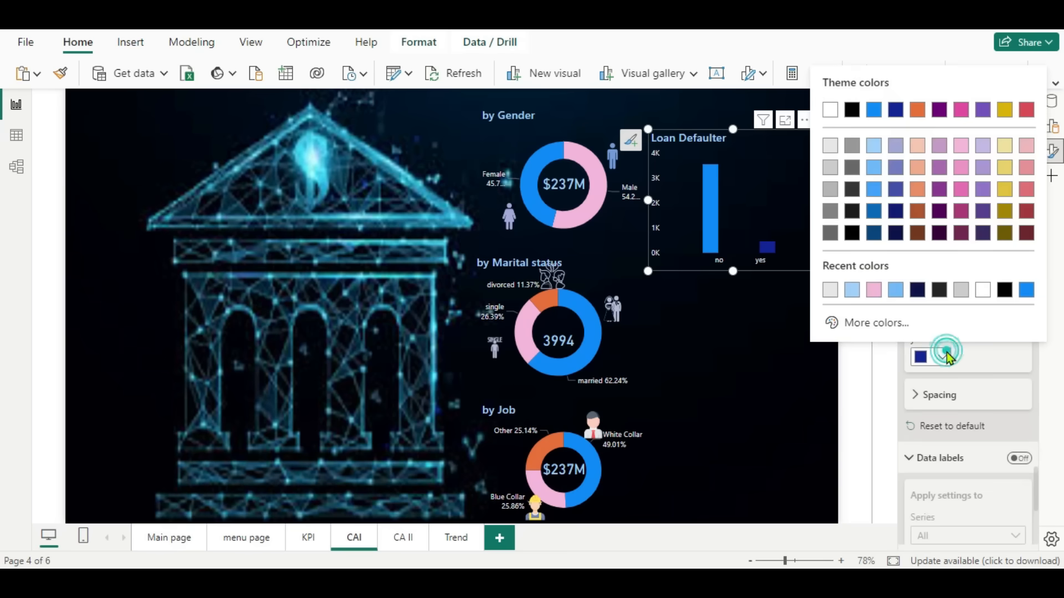
pyautogui.click(874, 290)
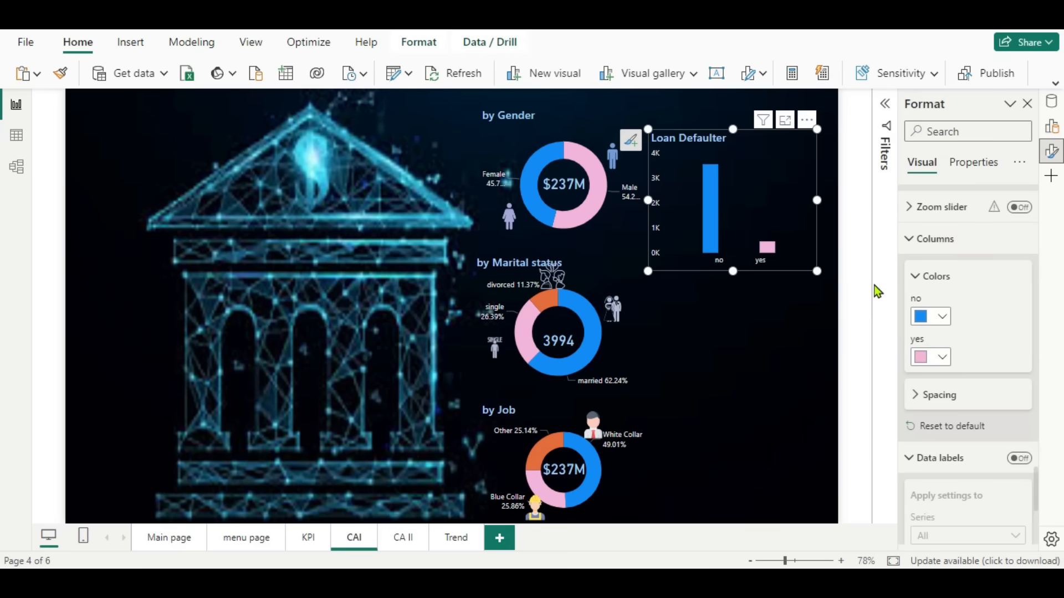
pyautogui.click(811, 347)
# Duplicate the Loan Defaulter chart and place the copy below the original, to the right of the job donut chart.
pyautogui.click(793, 226)
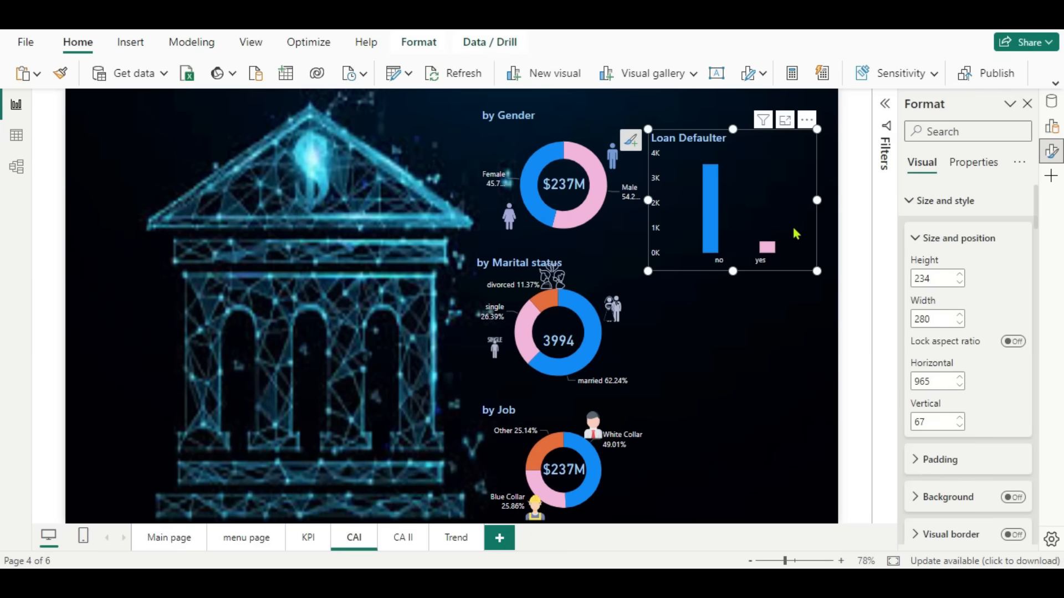
pyautogui.hotkey('ctrl', 'c')
pyautogui.hotkey('ctrl', 'v')
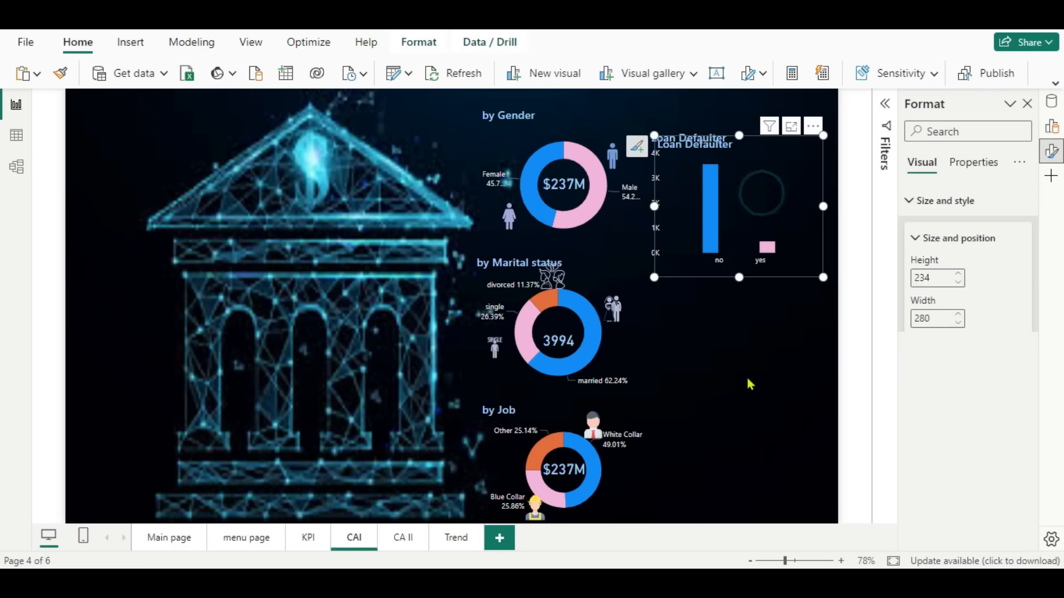
pyautogui.moveTo(762, 214); pyautogui.dragTo(759, 412)
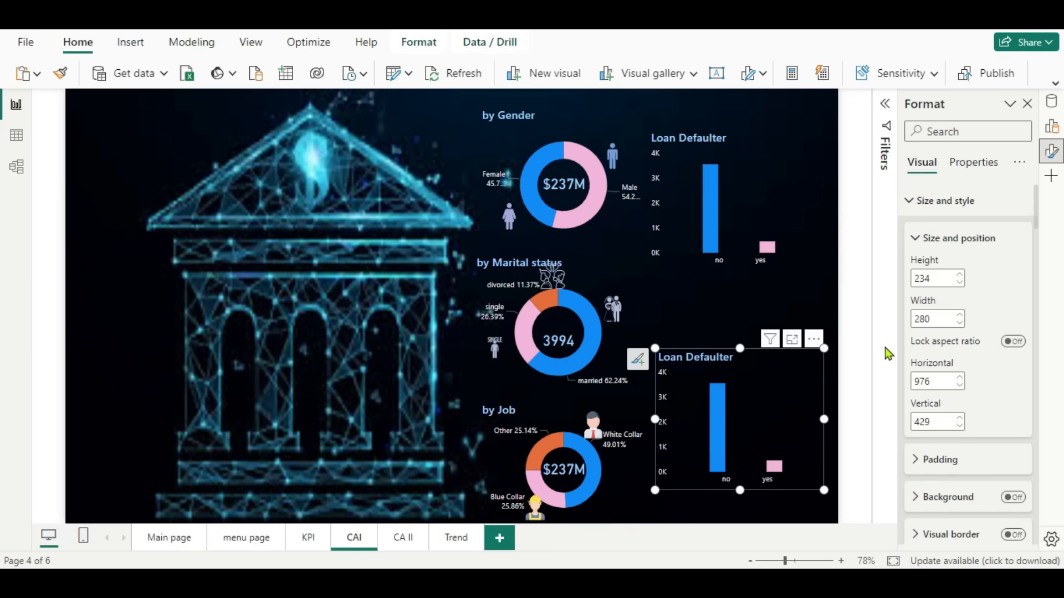
# Replace the X-axis field of the duplicated Loan Defaulter chart with marital from the Bank data table.
pyautogui.click(1053, 130)
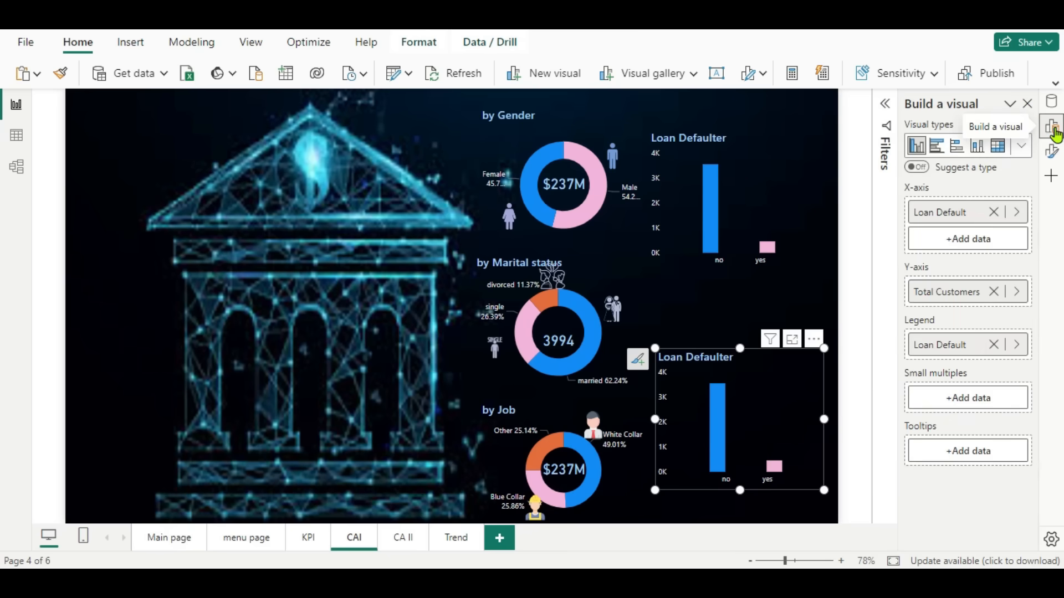
pyautogui.click(994, 214)
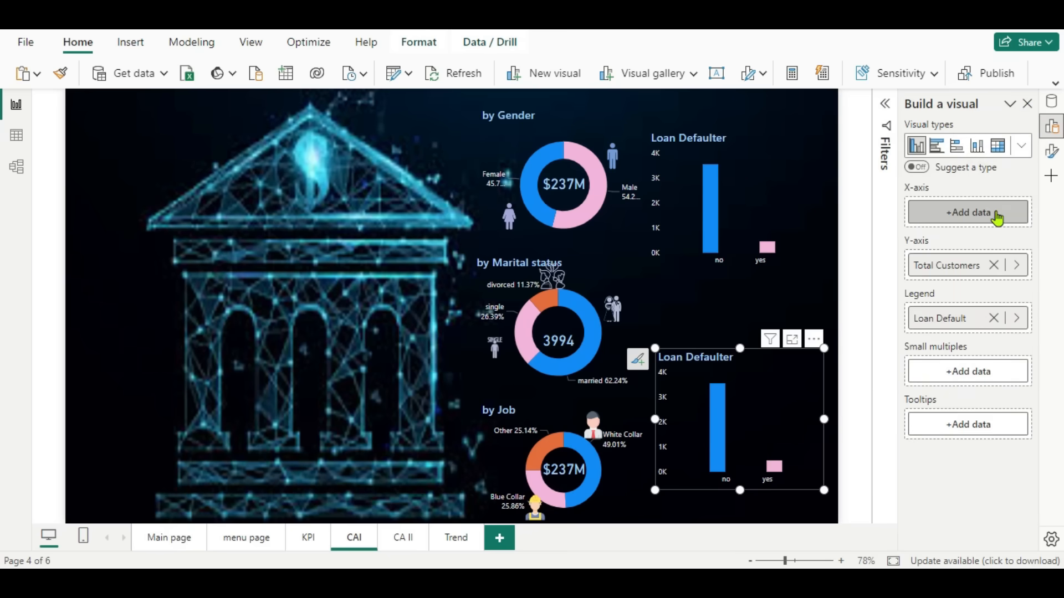
pyautogui.click(937, 217)
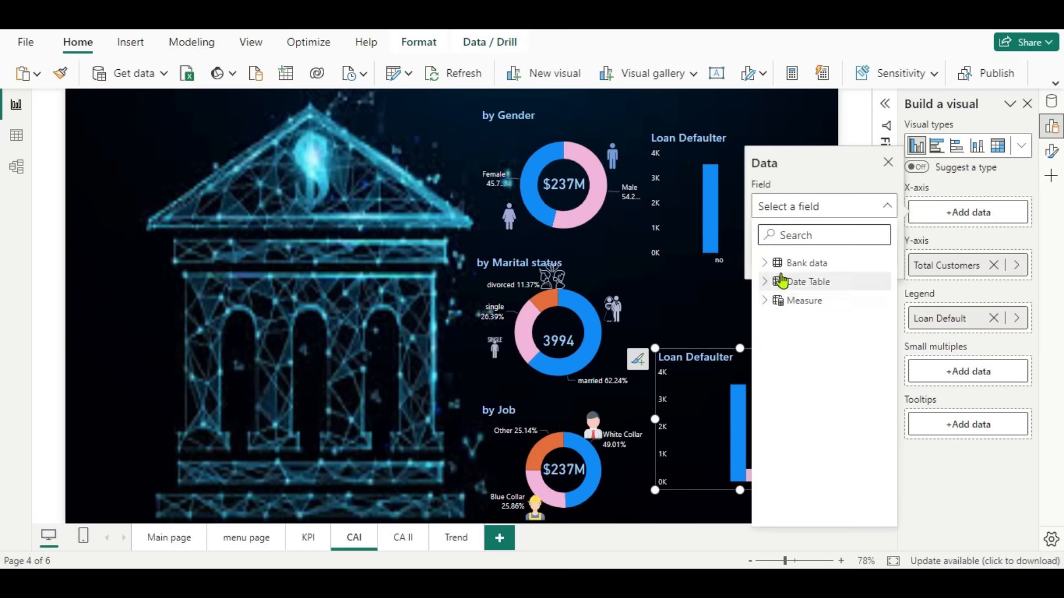
pyautogui.click(764, 264)
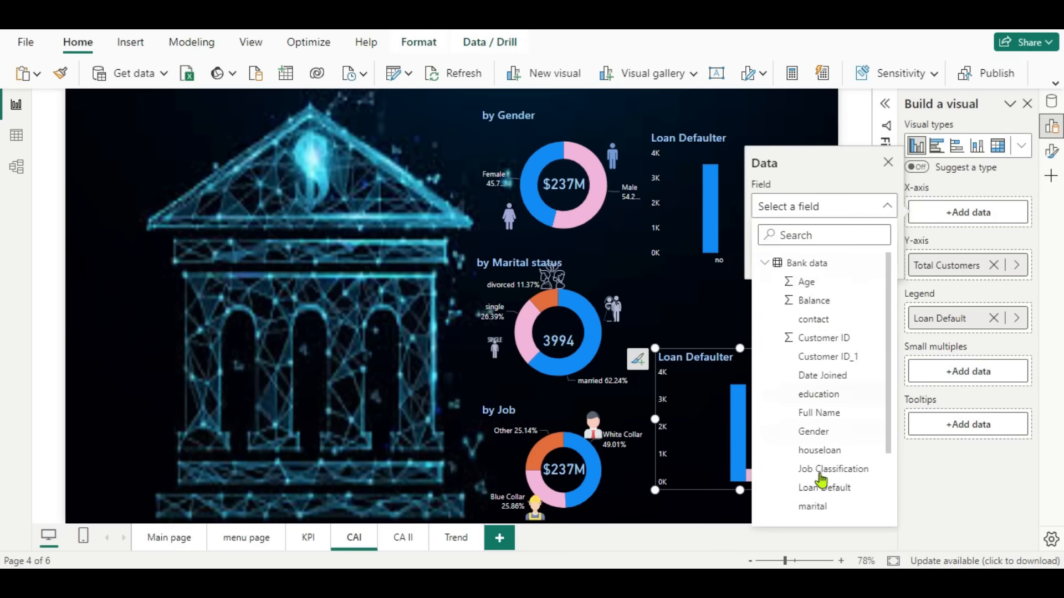
pyautogui.scroll(-1, 826, 504)
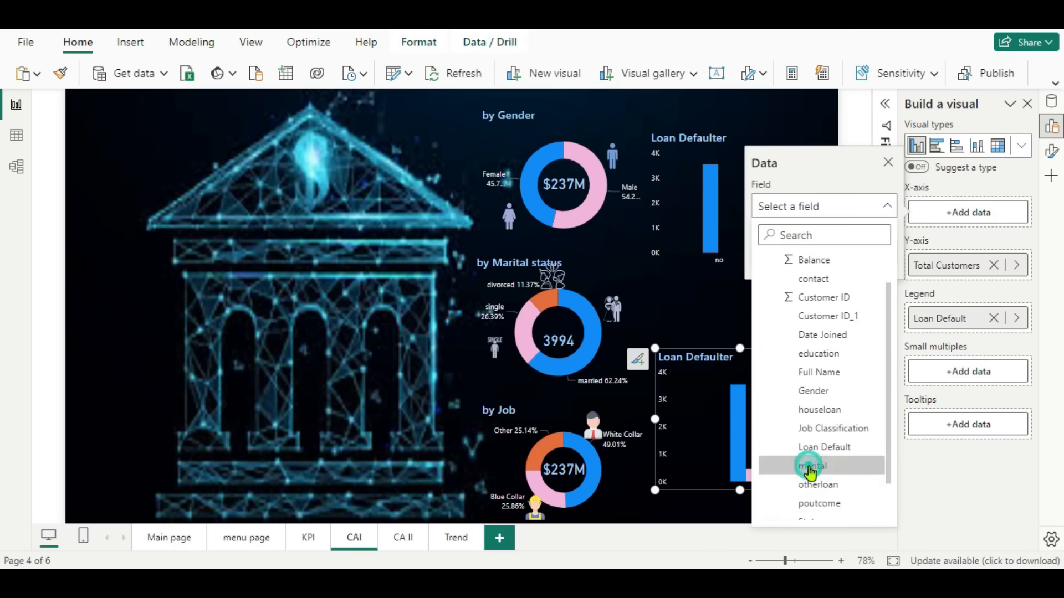
pyautogui.click(809, 466)
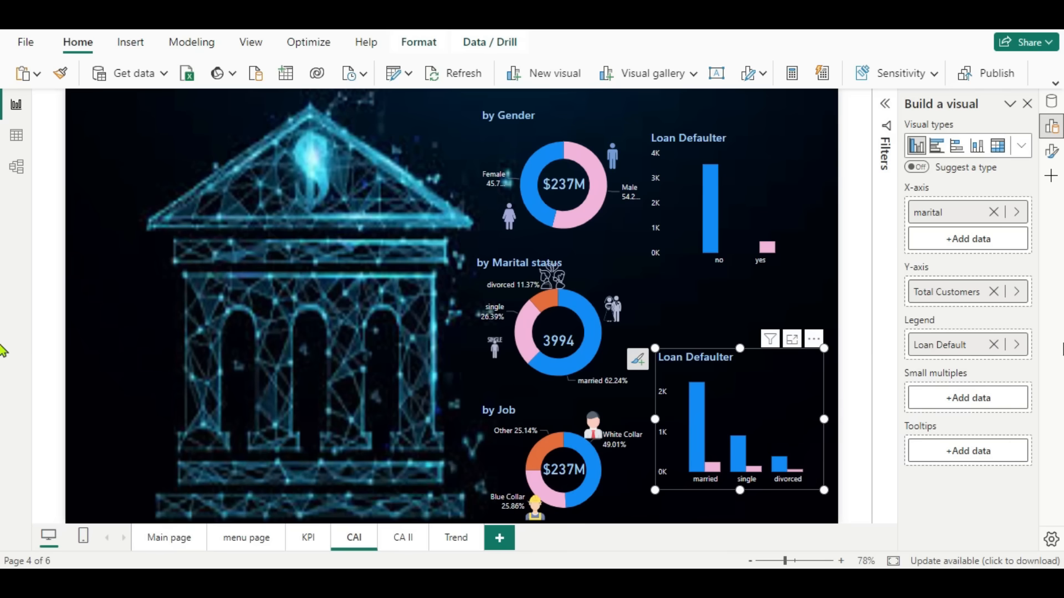
# Replace the duplicated chart's Y-axis field with the Total Balance measure.
pyautogui.click(992, 293)
pyautogui.click(991, 294)
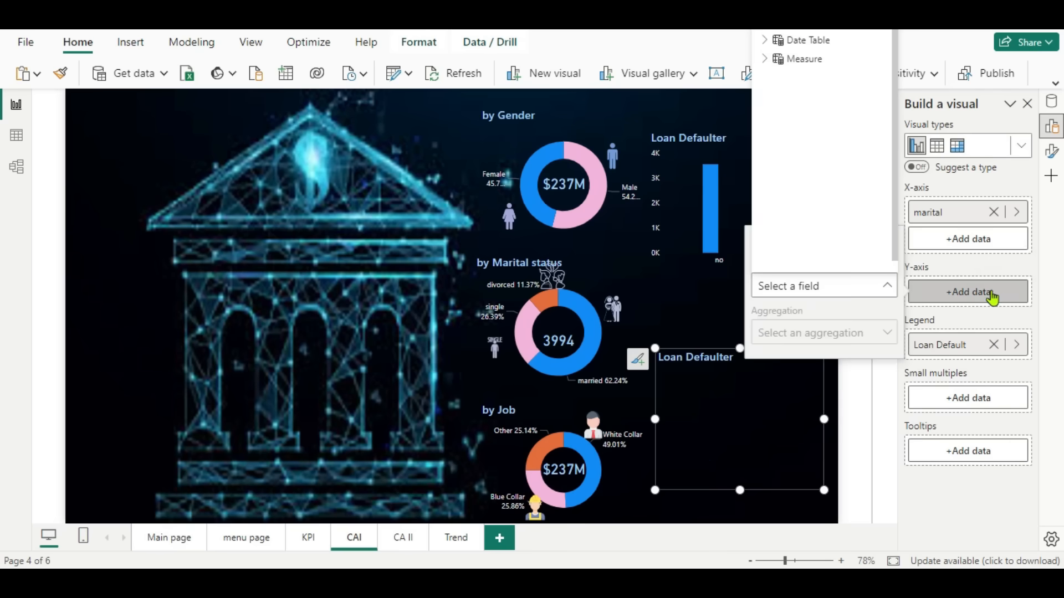
pyautogui.click(765, 58)
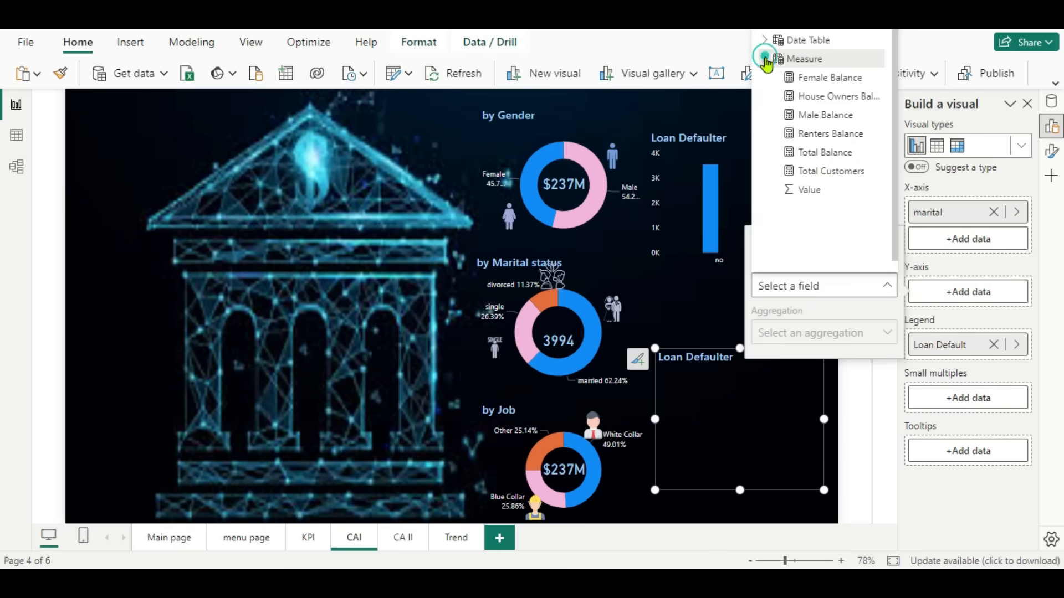
pyautogui.click(813, 155)
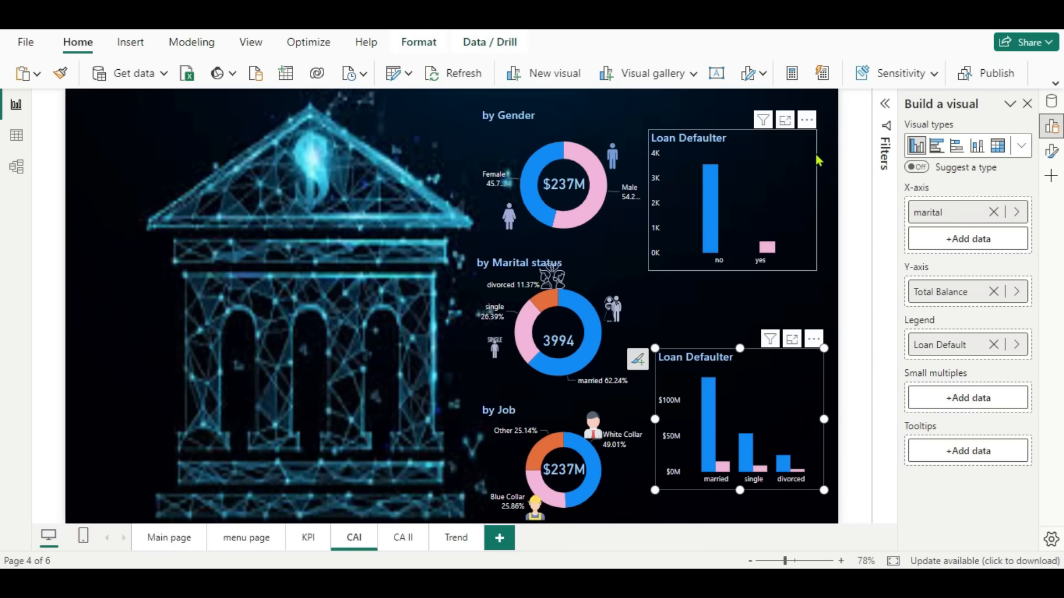
# Remove the Loan Default legend from the marital chart, then make the chart slightly narrower and taller.
pyautogui.click(991, 345)
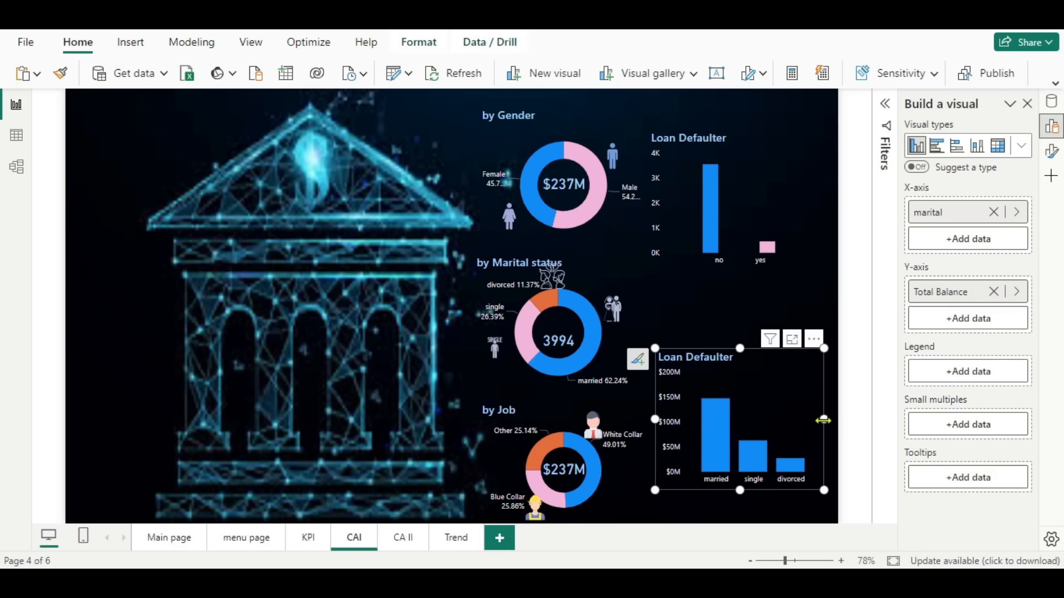
pyautogui.moveTo(819, 418); pyautogui.dragTo(802, 422)
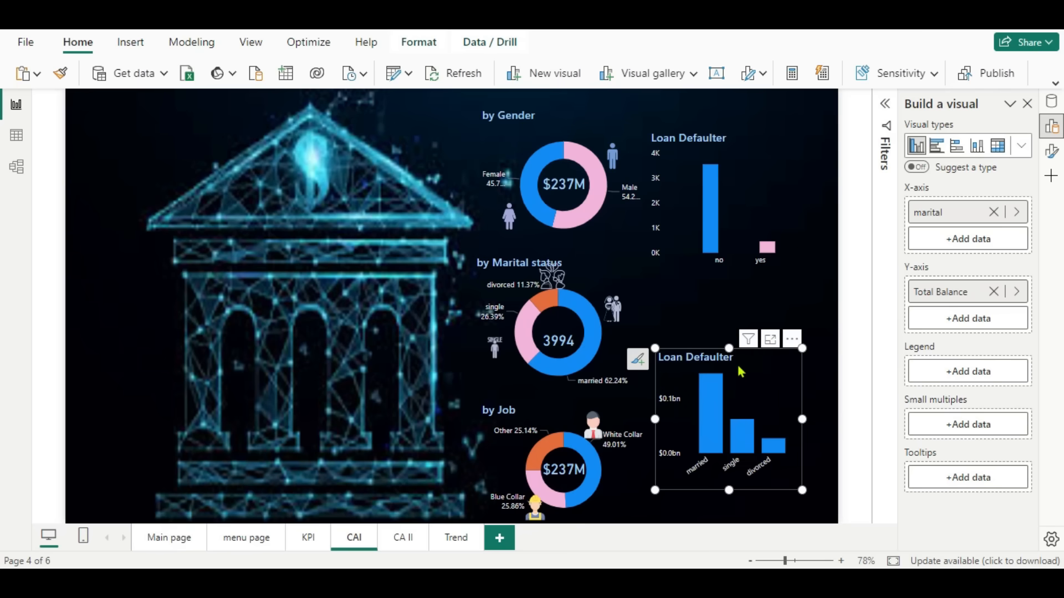
pyautogui.moveTo(730, 348); pyautogui.dragTo(734, 334)
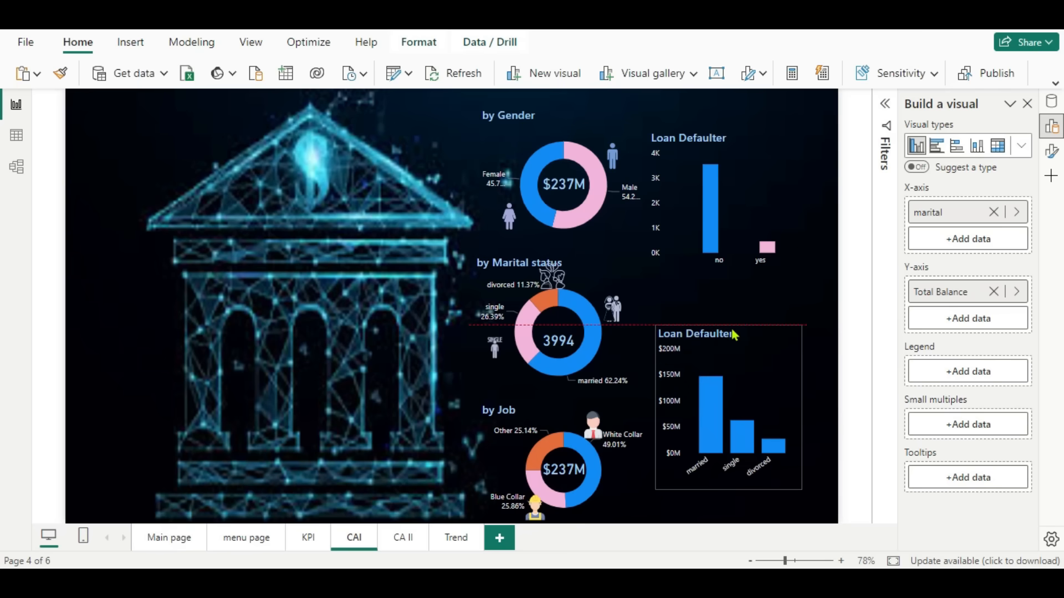
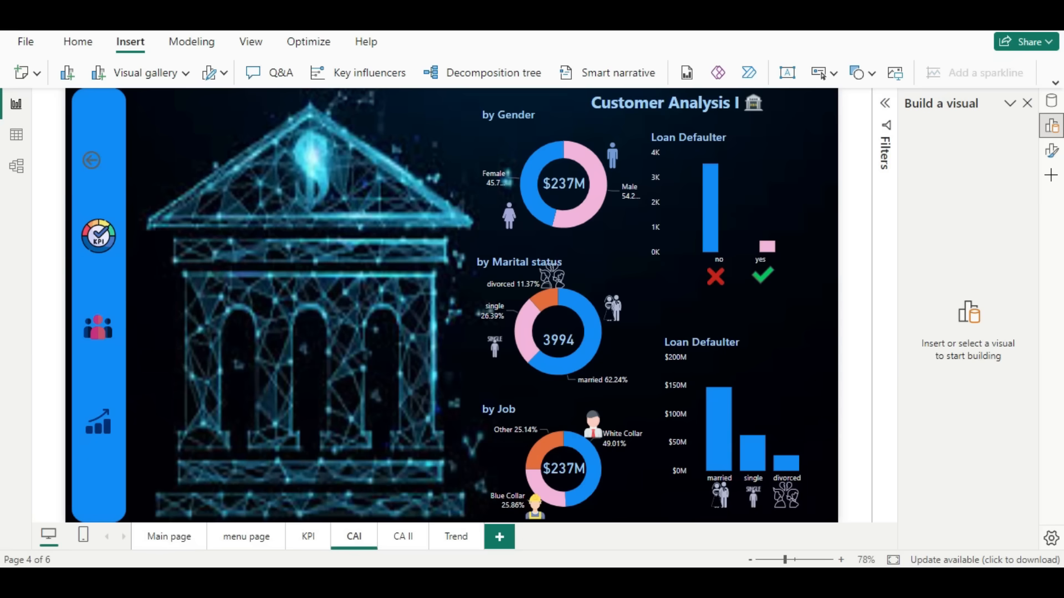
# Set the CA II page's canvas background to dark navy #02041E with 0% transparency.
pyautogui.click(403, 540)
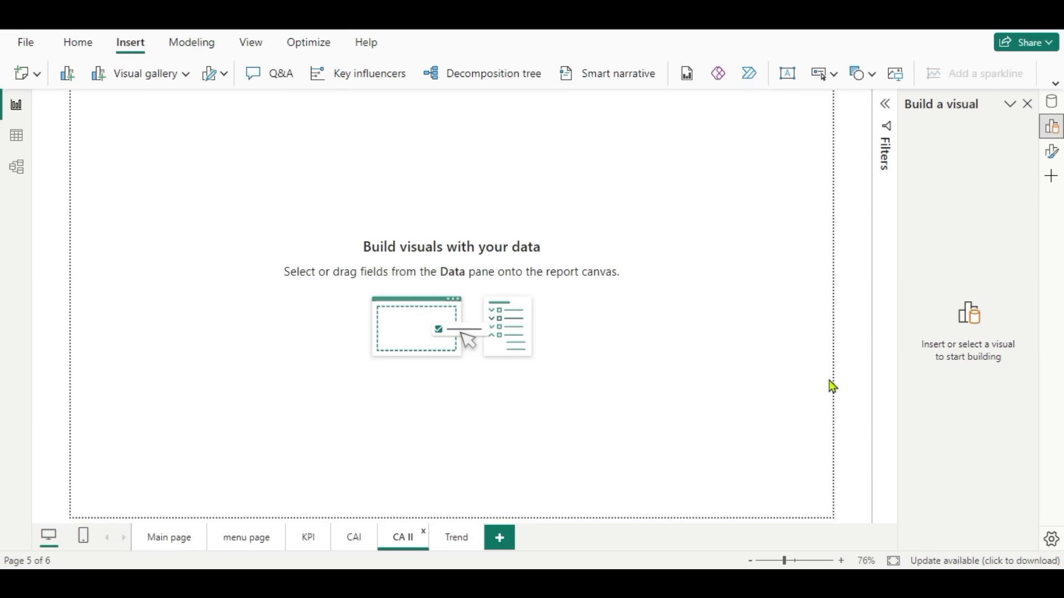
pyautogui.click(1052, 153)
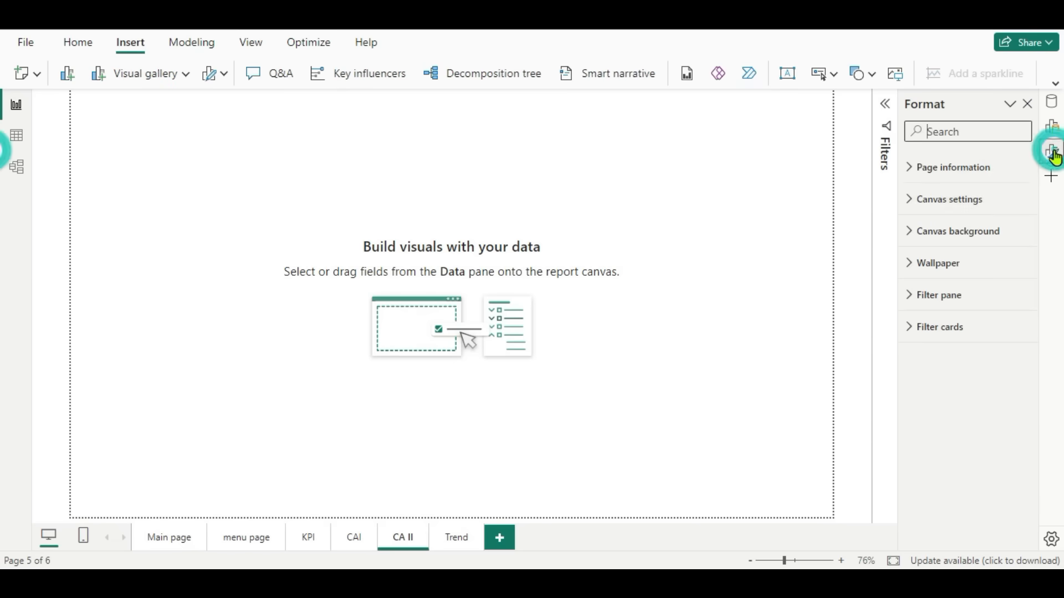
pyautogui.click(913, 233)
pyautogui.click(943, 285)
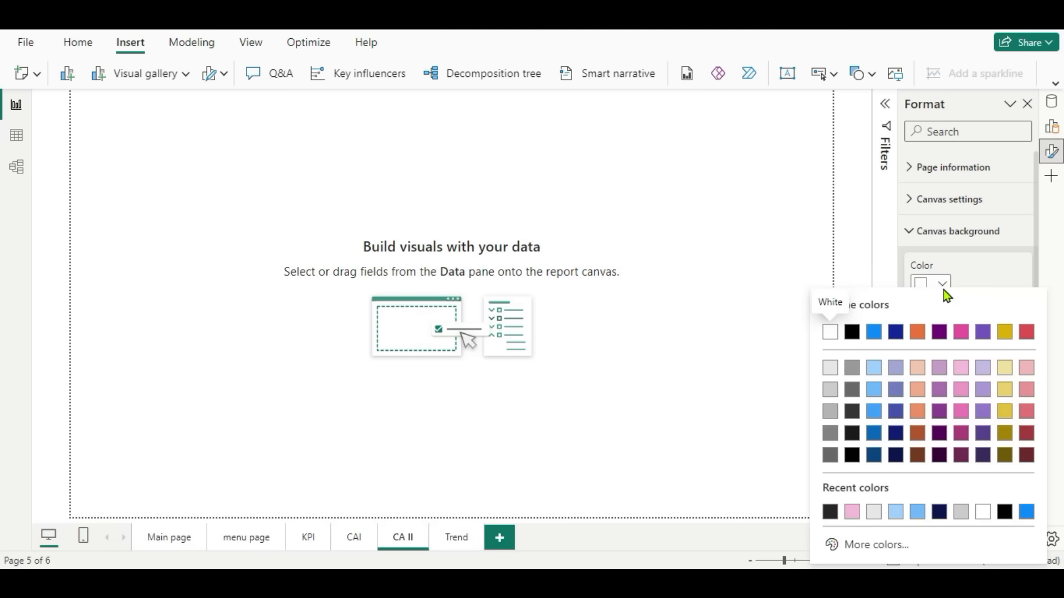
pyautogui.click(883, 542)
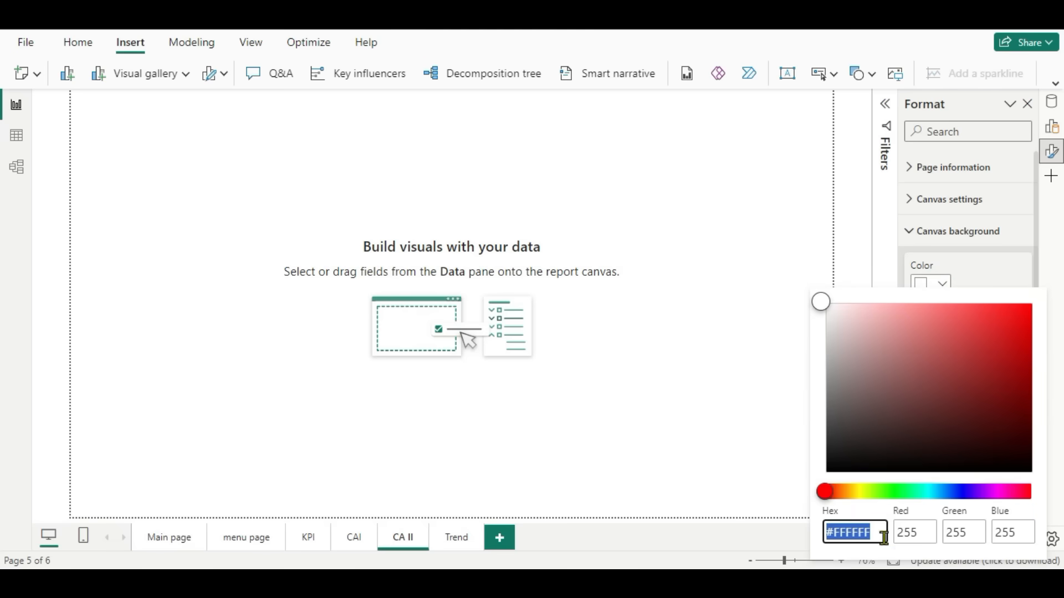
pyautogui.click(961, 492)
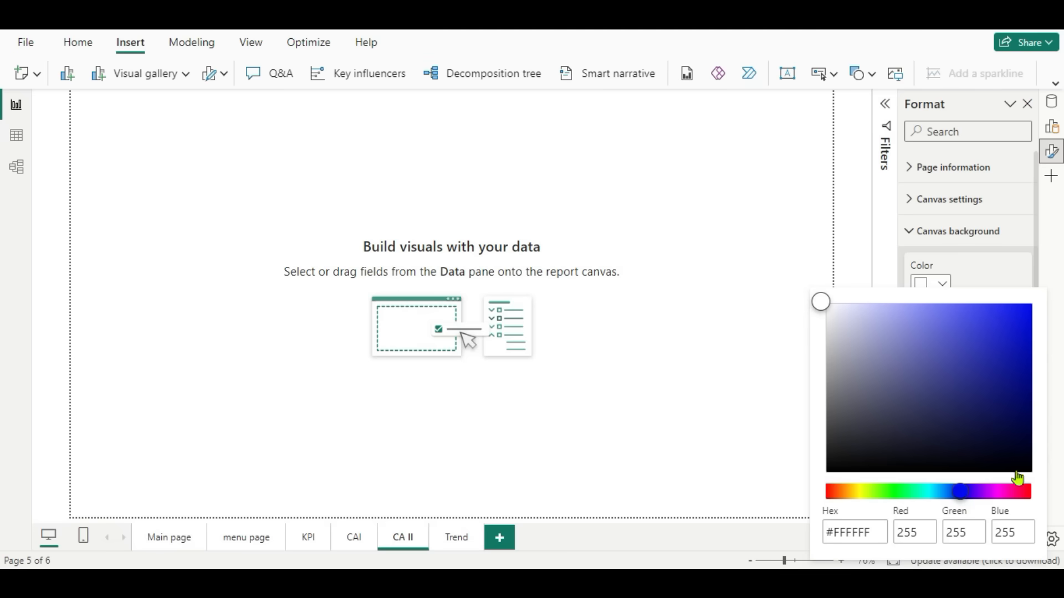
pyautogui.click(1011, 451)
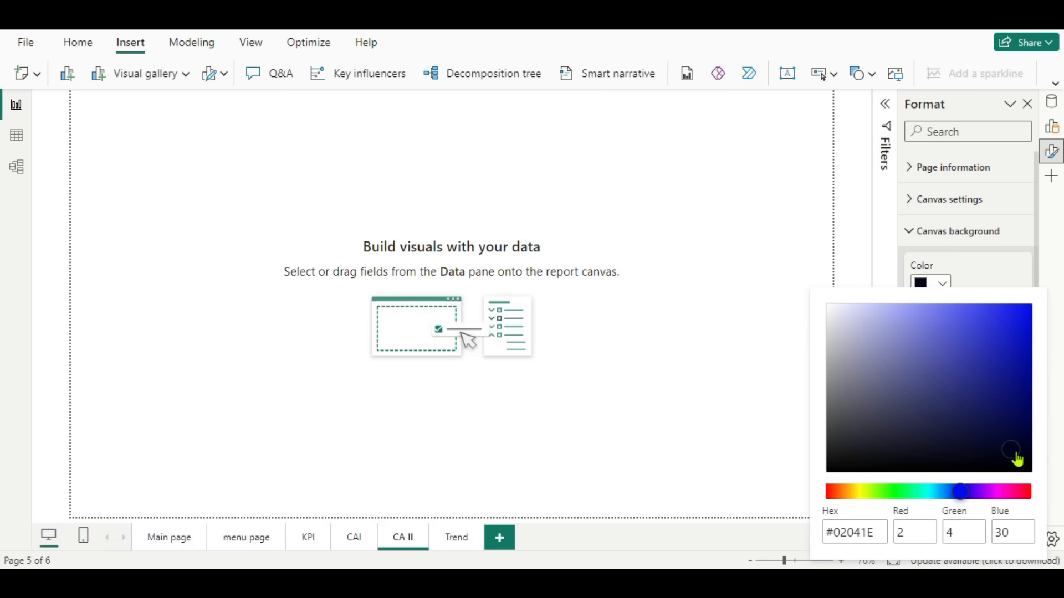
pyautogui.click(988, 264)
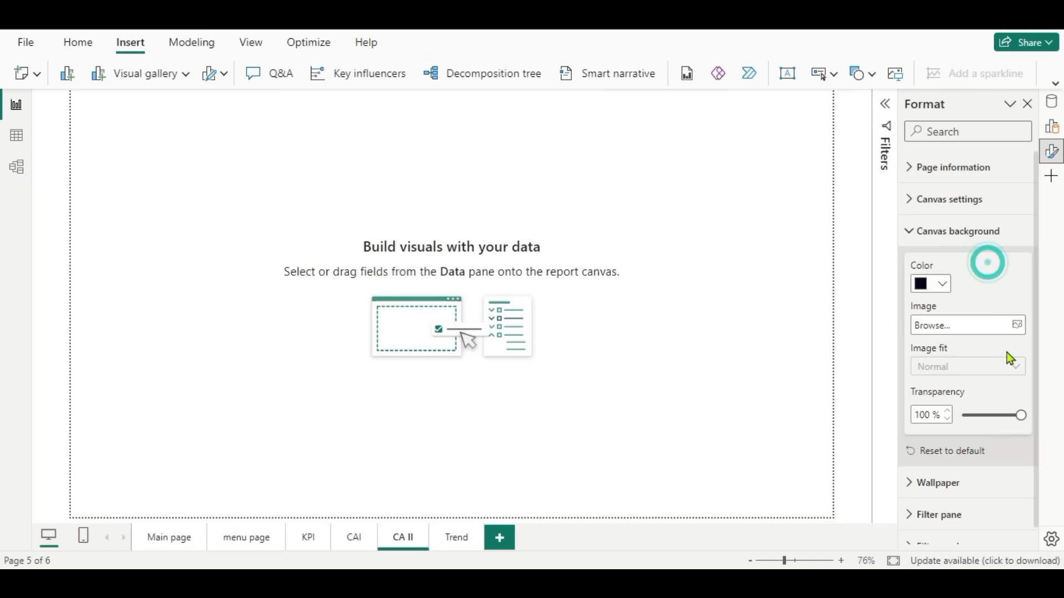
pyautogui.click(962, 416)
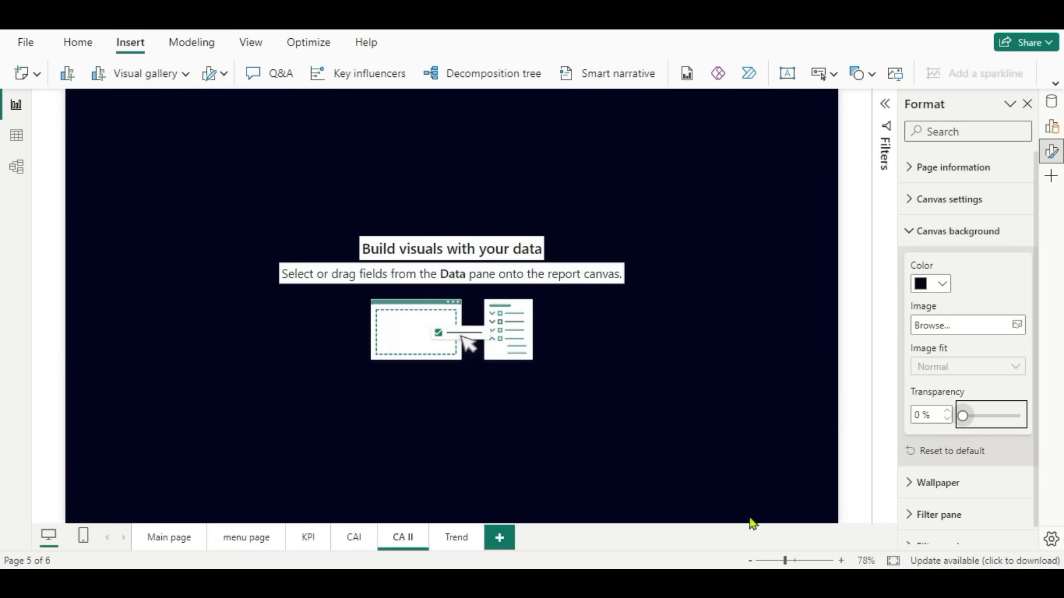
# Create the measure Avg Age = AVERAGE('Bank data'[Age]) in the Measure table.
pyautogui.click(1050, 107)
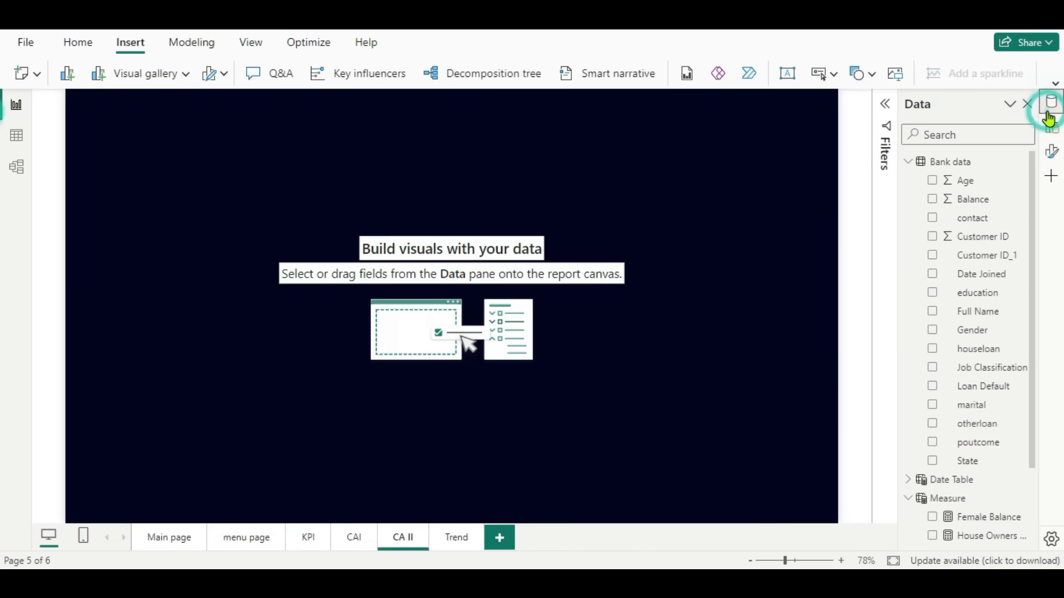
pyautogui.click(908, 162)
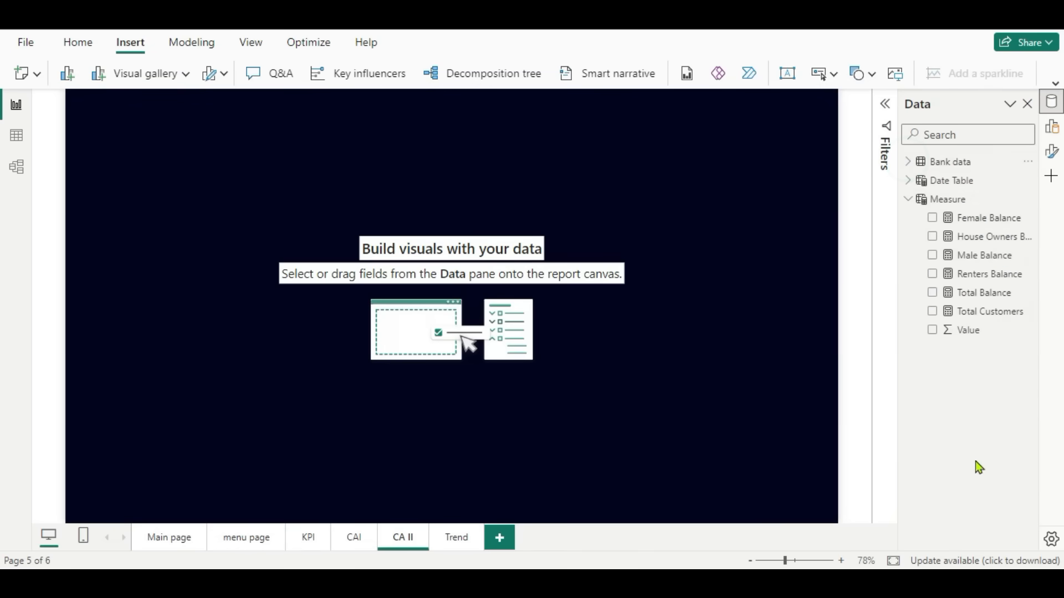
pyautogui.click(1028, 199)
pyautogui.click(933, 229)
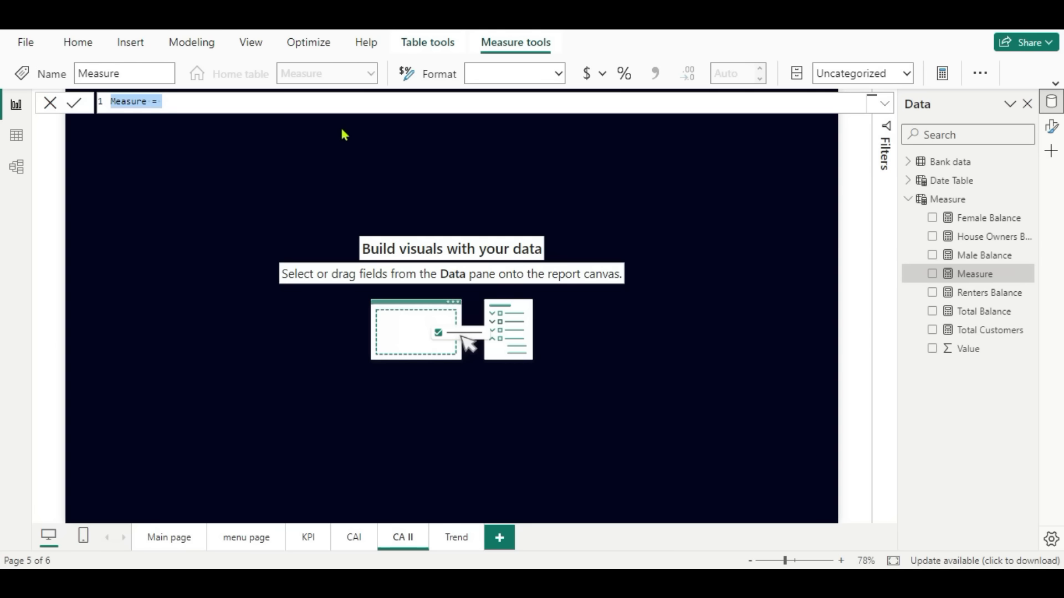
pyautogui.write("Avg Age = AVERAGE( 'Bank data'[Age])")
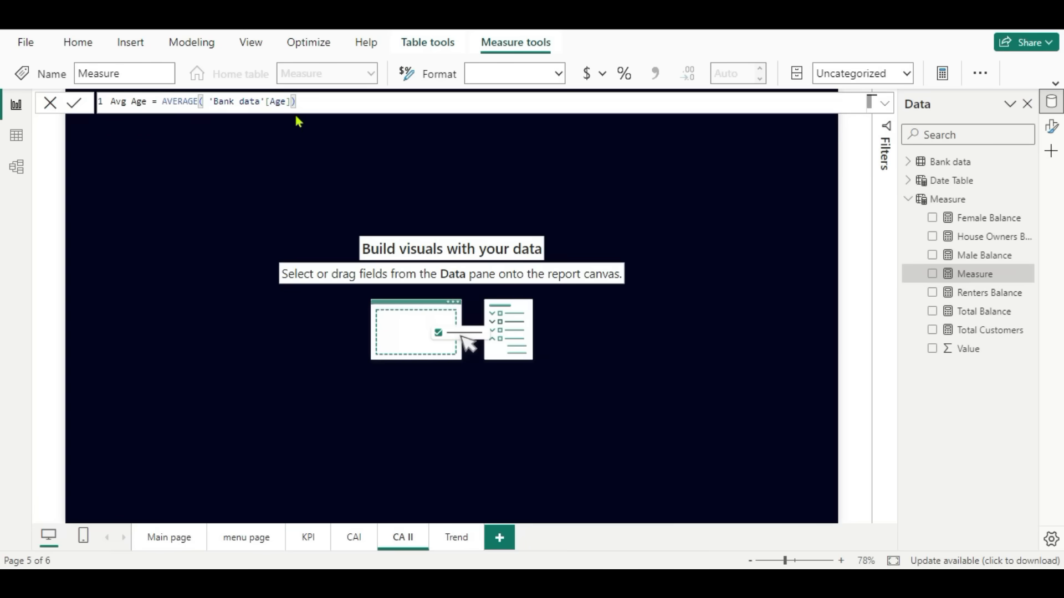
pyautogui.press('Return')
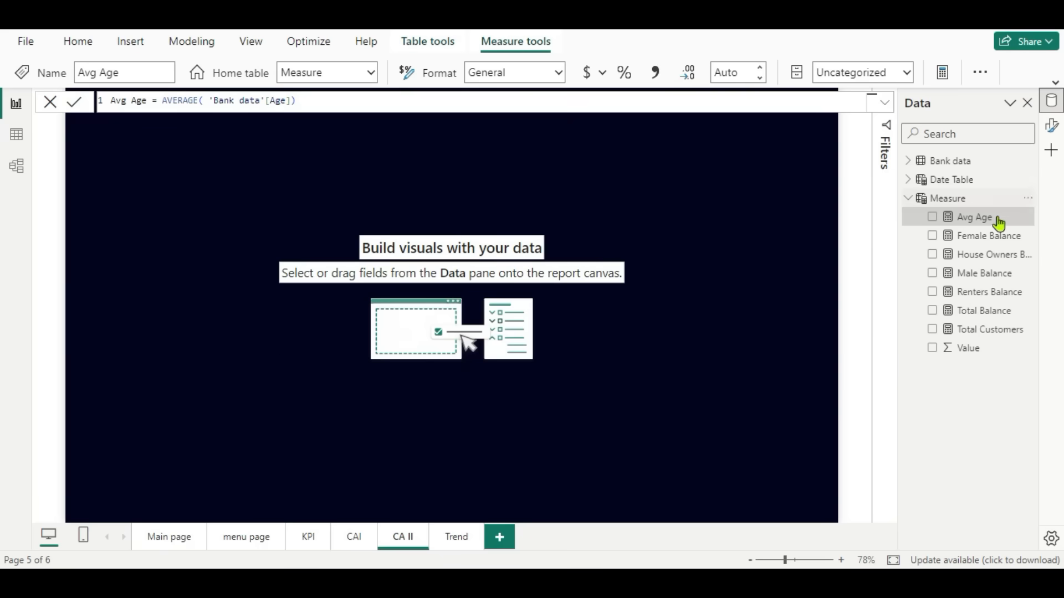
# Create the measure Avg Balance = AVERAGE('Bank data'[Balance]) in the Measure table.
pyautogui.click(1028, 199)
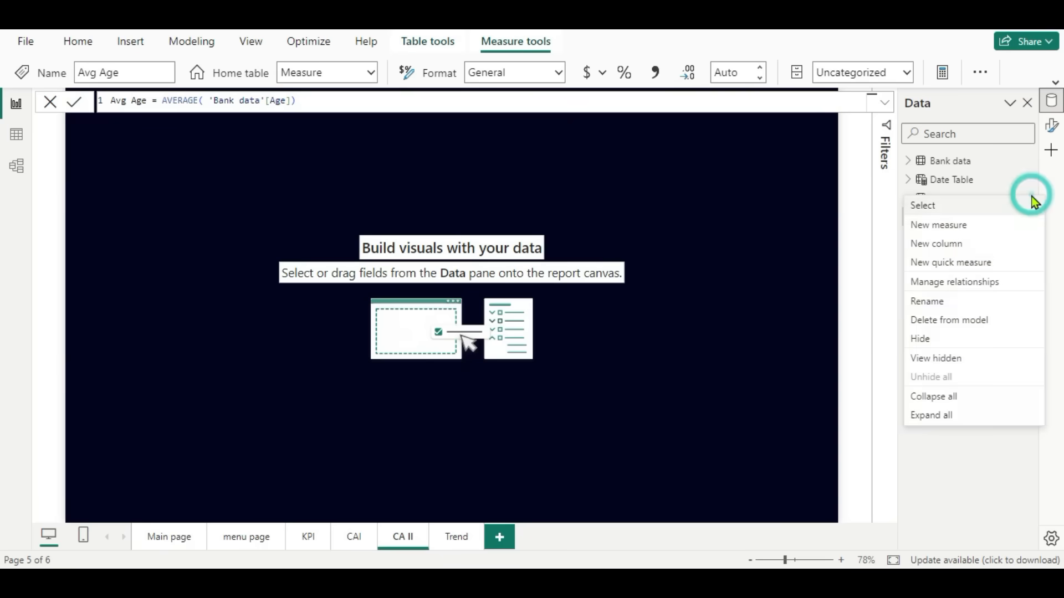
pyautogui.click(950, 230)
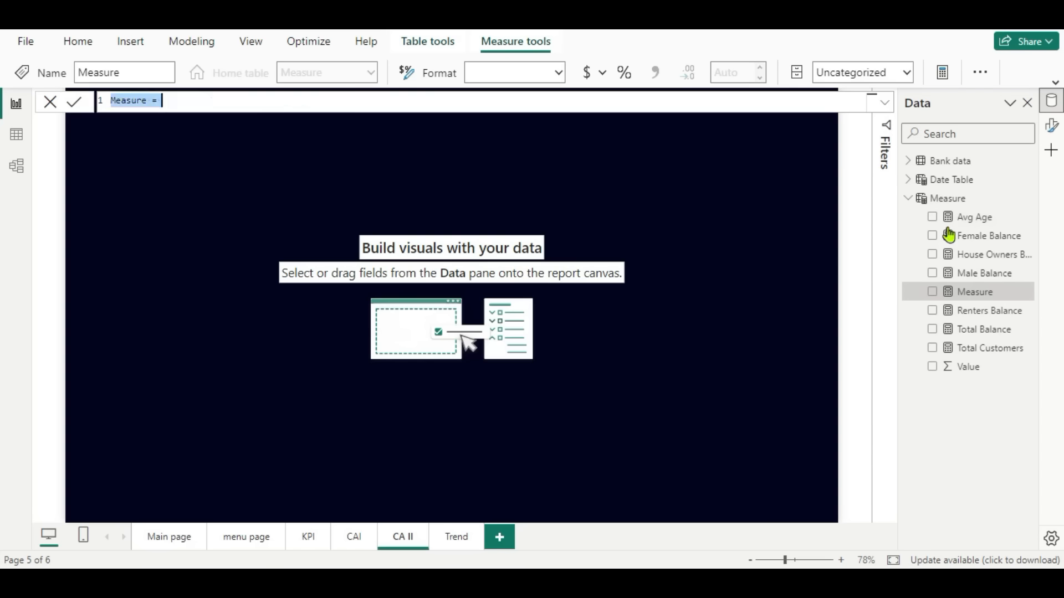
pyautogui.write("Avg Balance = AVERAGE( 'Bank data'[Balance])")
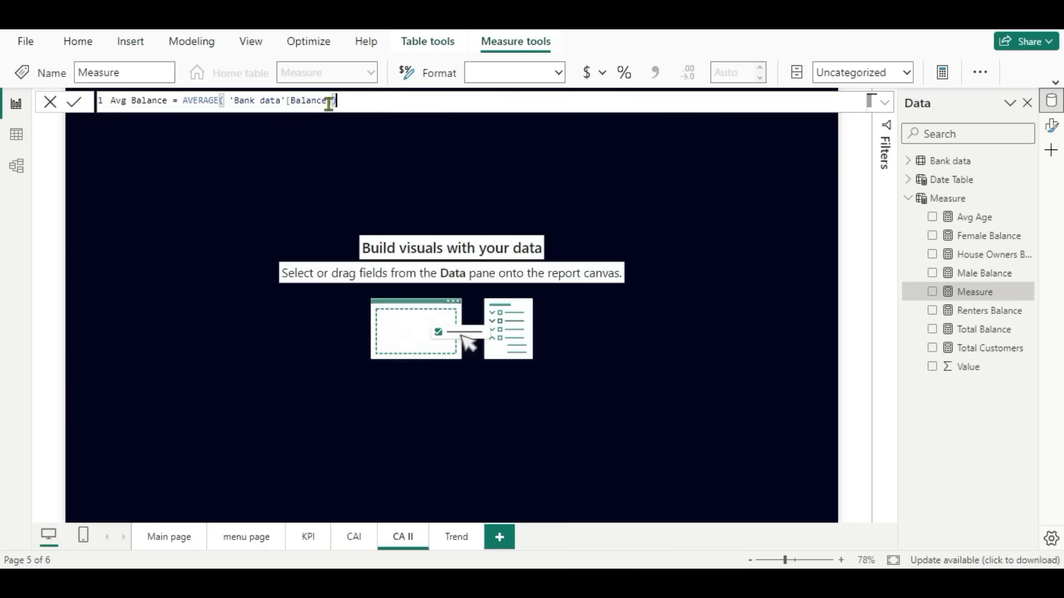
pyautogui.press('Return')
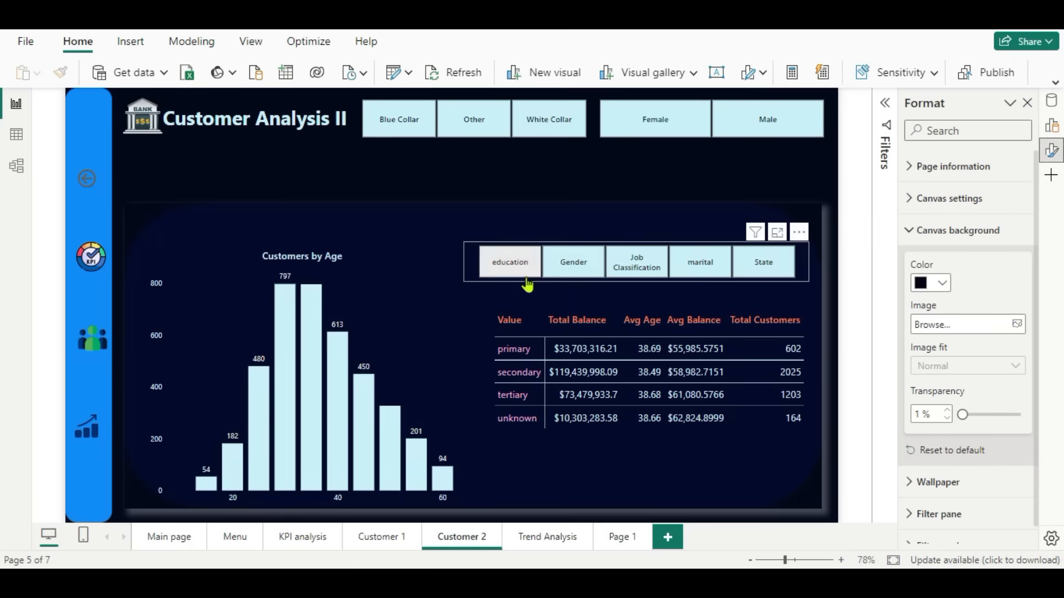
# On the finished report's Customer 2 page, switch the field slicer between Gender, marital, State and education to examine how the table responds.
pyautogui.click(571, 277)
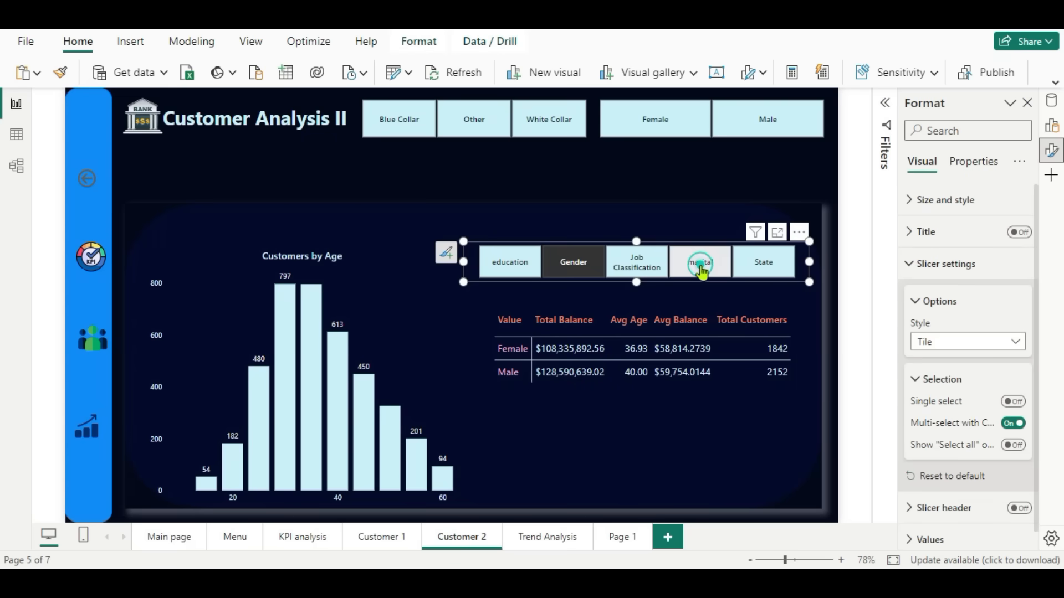
pyautogui.click(699, 270)
pyautogui.click(778, 270)
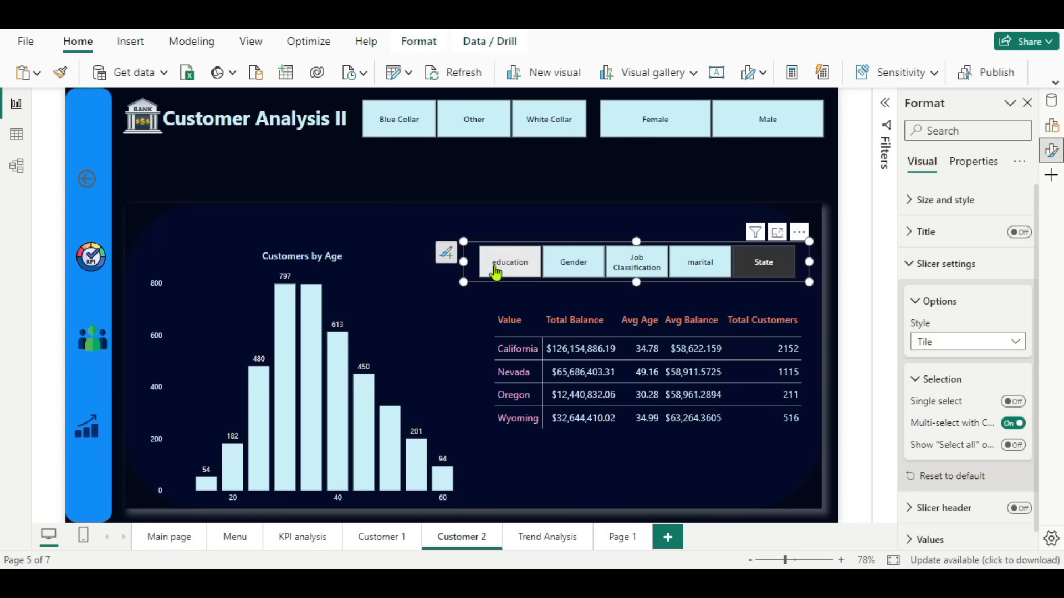
pyautogui.click(505, 271)
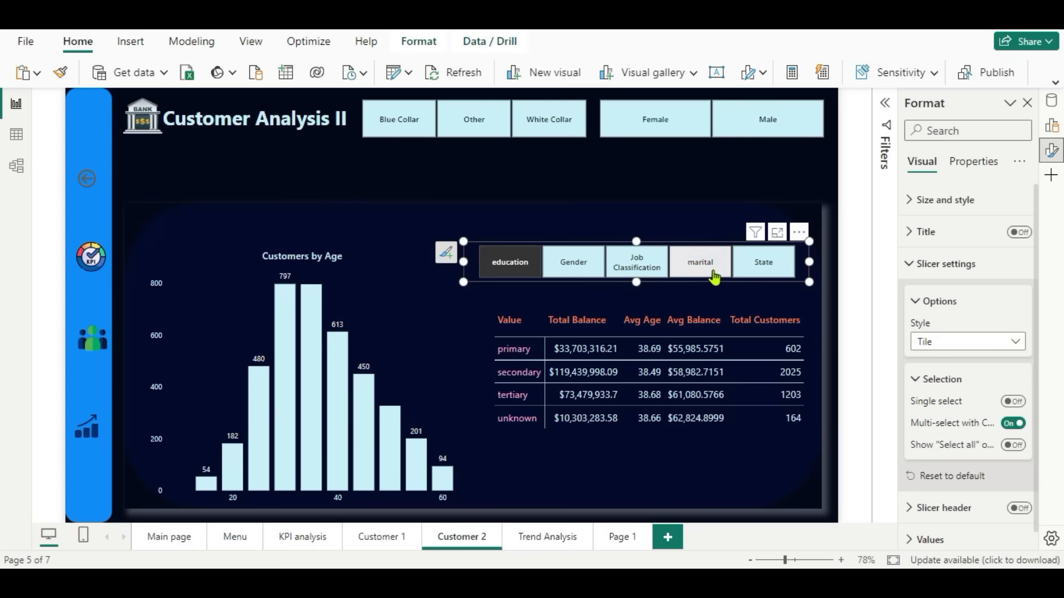
pyautogui.click(641, 192)
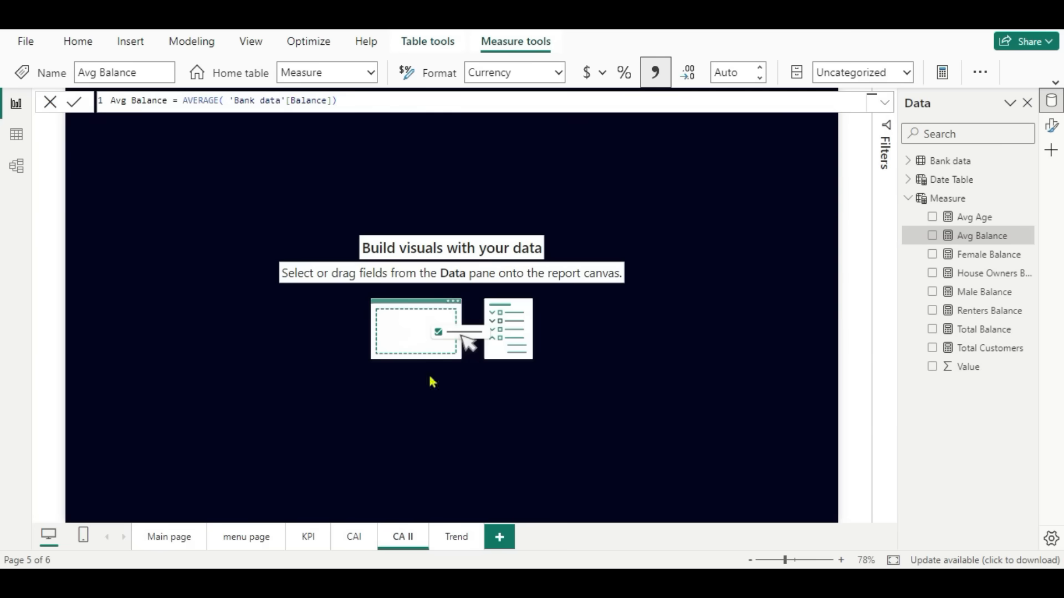
# Open the Bank data table's query for editing in Power Query Editor.
pyautogui.click(81, 45)
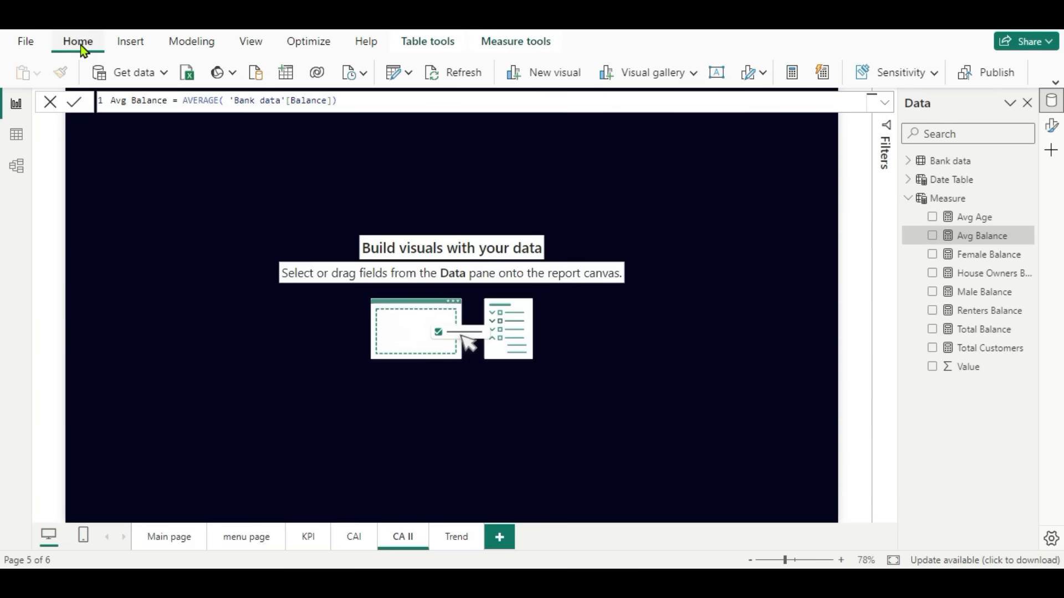
pyautogui.click(408, 75)
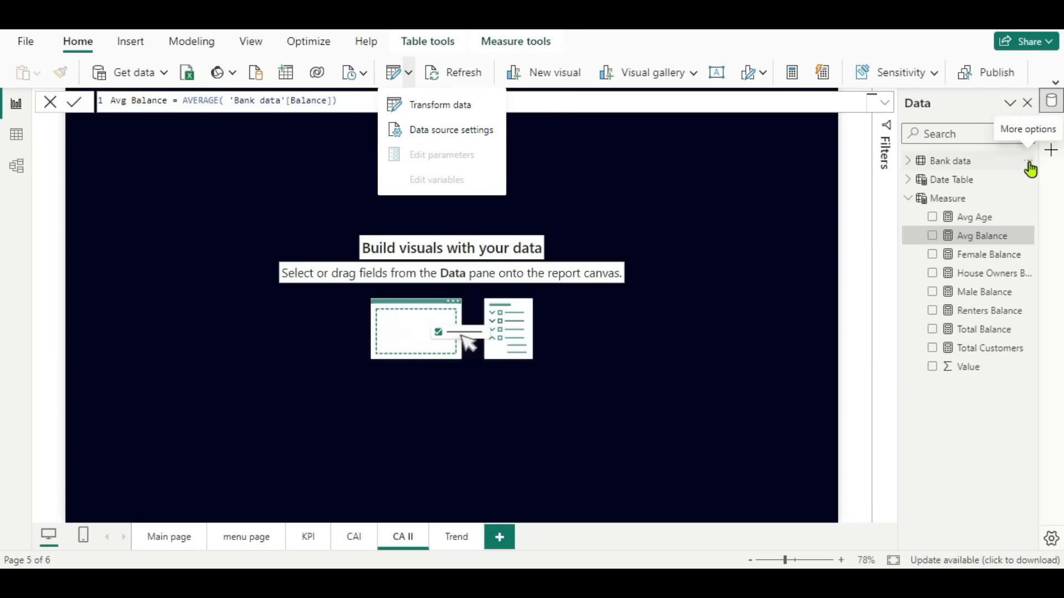
pyautogui.click(1028, 163)
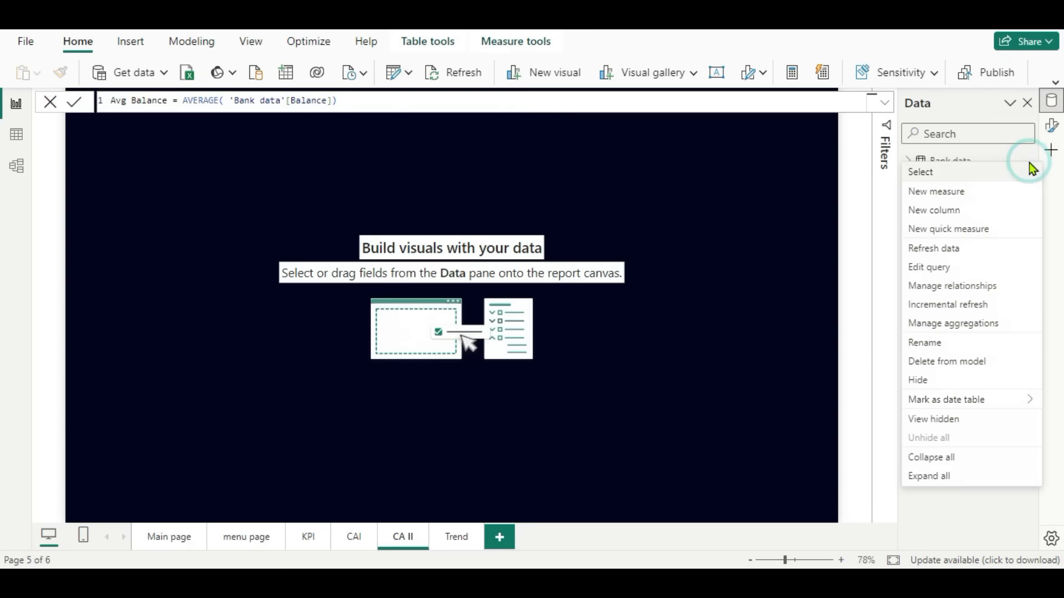
pyautogui.click(934, 268)
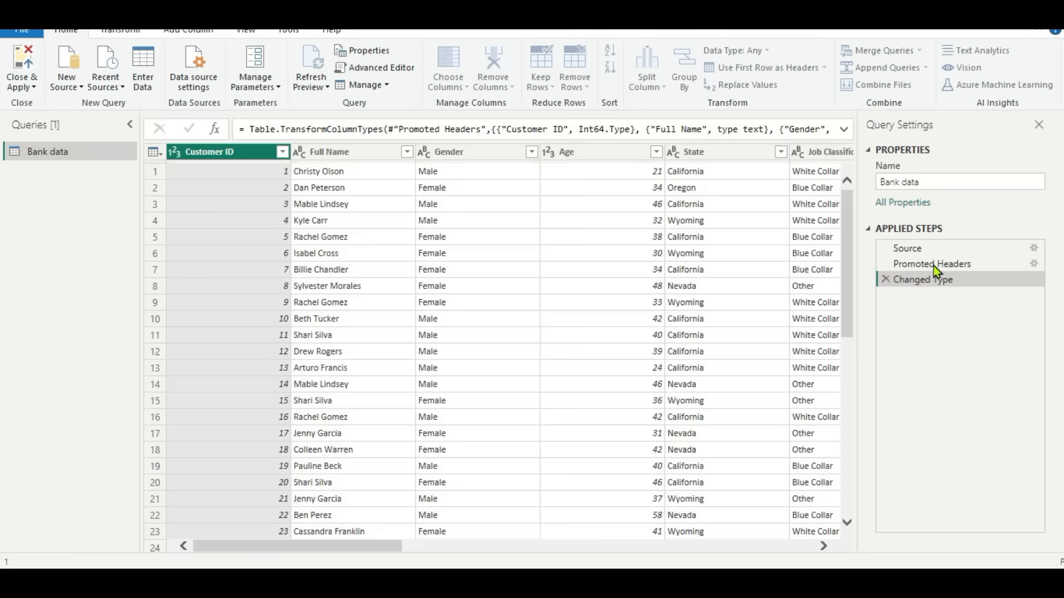
# Duplicate the Bank data query and rename the copy Dim.
pyautogui.rightClick(57, 153)
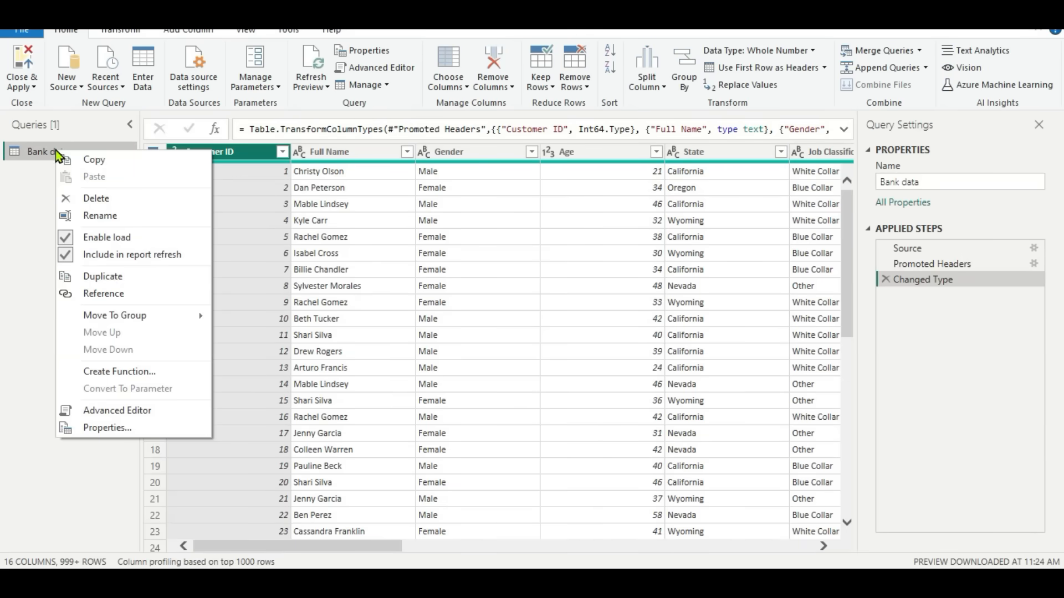
pyautogui.click(98, 277)
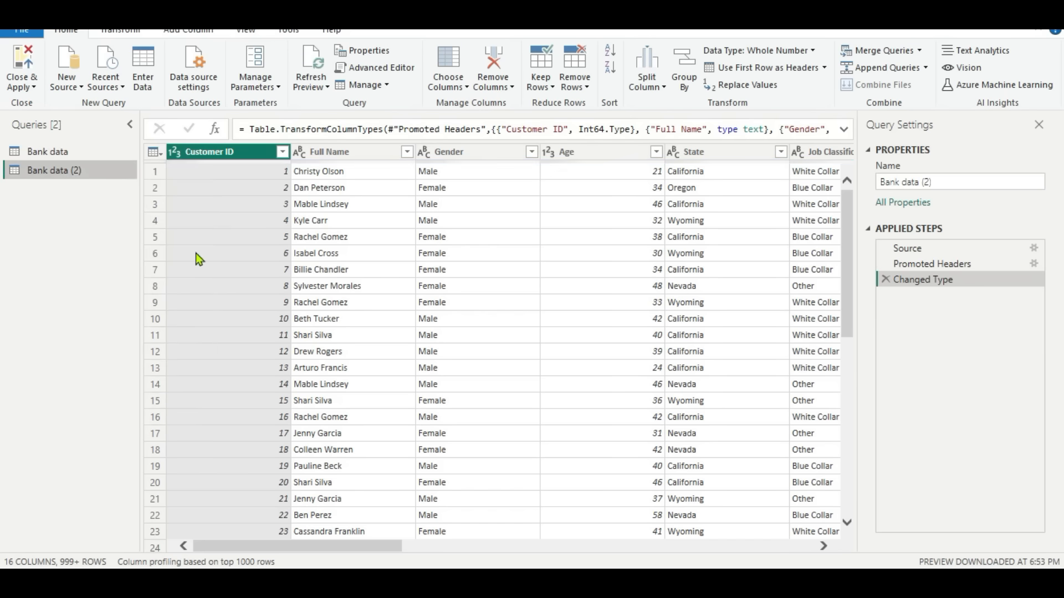
pyautogui.click(938, 182)
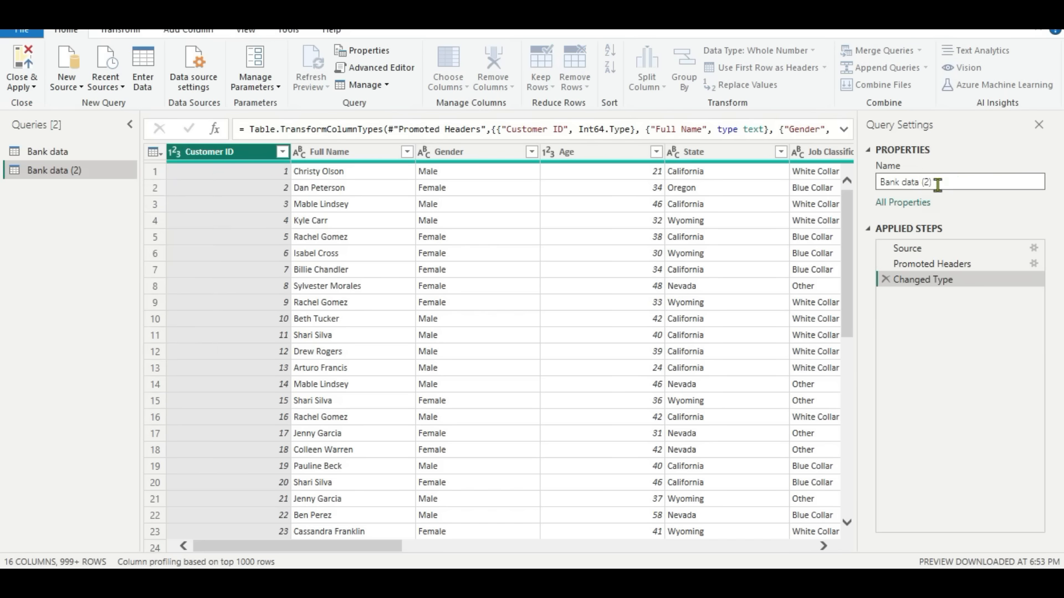
pyautogui.press('BackSpace')
pyautogui.press('BackSpace')
pyautogui.press('BackSpace')
pyautogui.press('BackSpace')
pyautogui.press('BackSpace')
pyautogui.press('BackSpace')
pyautogui.press('BackSpace')
pyautogui.press('BackSpace')
pyautogui.press('BackSpace')
pyautogui.press('BackSpace')
pyautogui.press('BackSpace')
pyautogui.press('BackSpace')
pyautogui.press('BackSpace')
pyautogui.write('D')
pyautogui.press('Return')
# Keep only the Gender, Customer ID, State, Job Classification, marital and education columns in the Dim query, removing all other columns.
pyautogui.click(460, 149)
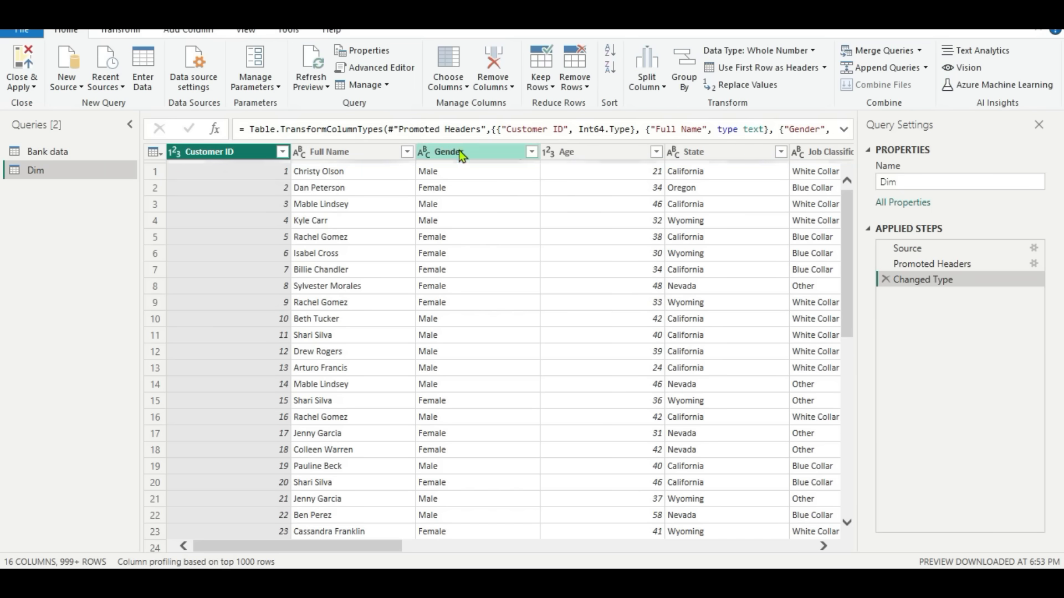
pyautogui.keyDown('ctrl'); pyautogui.click(237, 156); pyautogui.keyUp('ctrl')
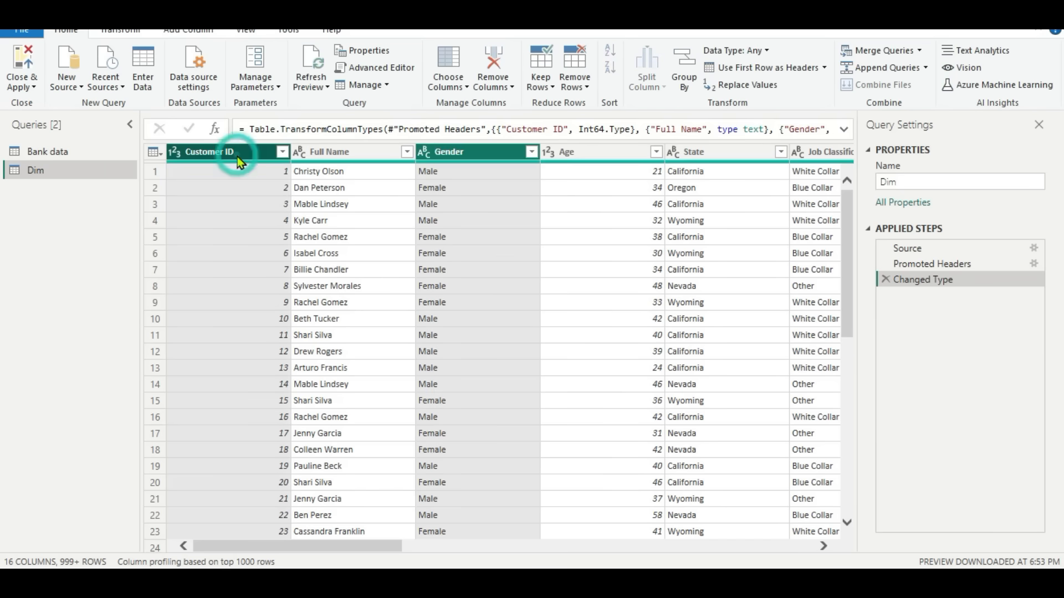
pyautogui.keyDown('ctrl'); pyautogui.click(703, 155); pyautogui.keyUp('ctrl')
pyautogui.moveTo(310, 546); pyautogui.dragTo(387, 556)
pyautogui.moveTo(388, 557); pyautogui.dragTo(410, 554)
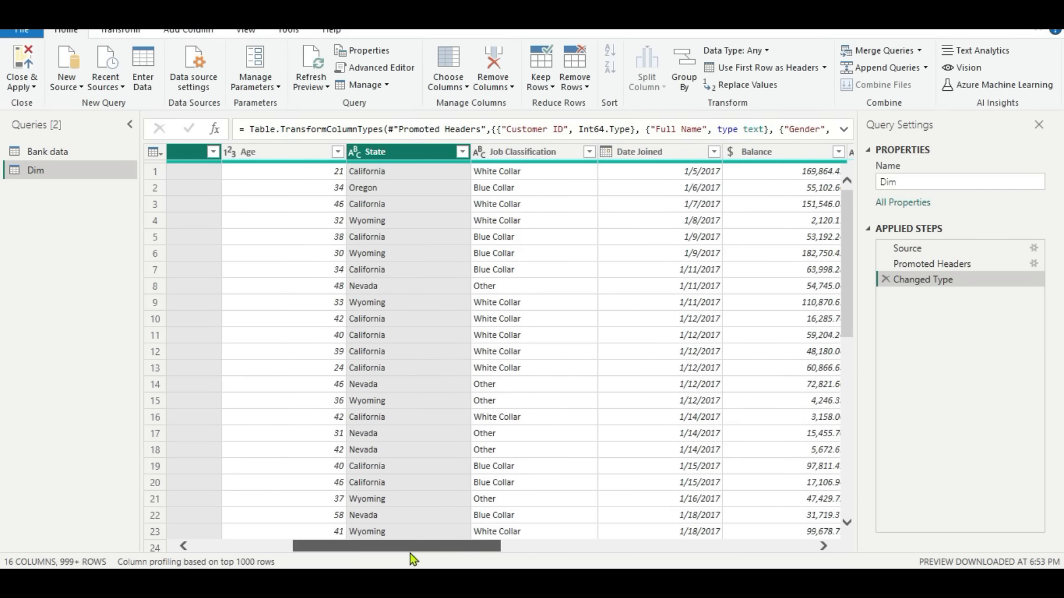
pyautogui.keyDown('ctrl'); pyautogui.click(516, 153); pyautogui.keyUp('ctrl')
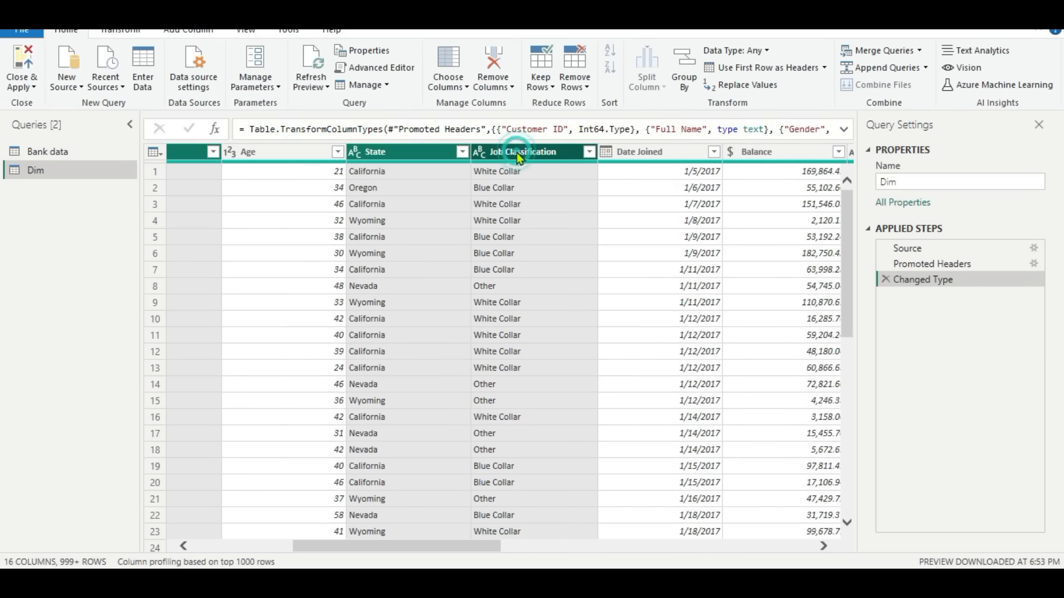
pyautogui.moveTo(393, 547); pyautogui.dragTo(498, 546)
pyautogui.keyDown('ctrl'); pyautogui.click(558, 151); pyautogui.keyUp('ctrl')
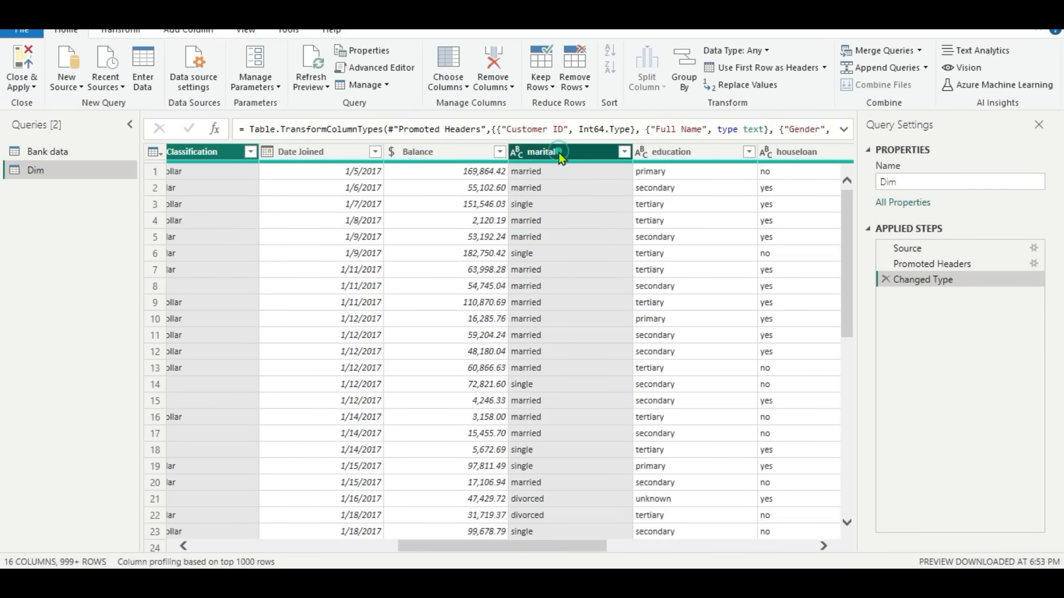
pyautogui.keyDown('ctrl'); pyautogui.click(681, 153); pyautogui.keyUp('ctrl')
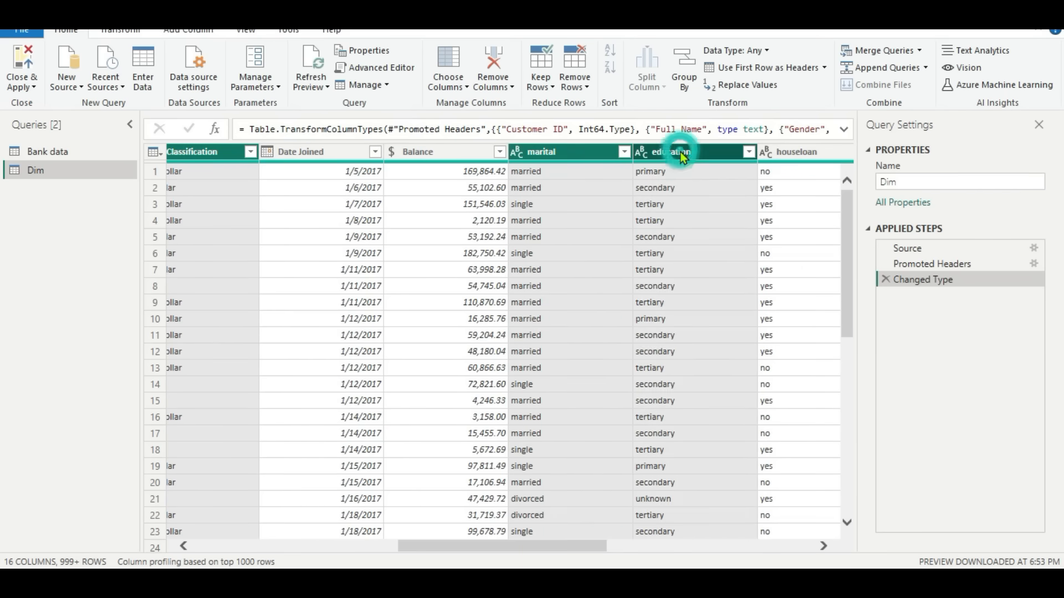
pyautogui.moveTo(511, 549)
pyautogui.mouseDown()
pyautogui.moveTo(711, 550)
pyautogui.moveTo(691, 569)
pyautogui.moveTo(510, 567)
pyautogui.mouseUp()
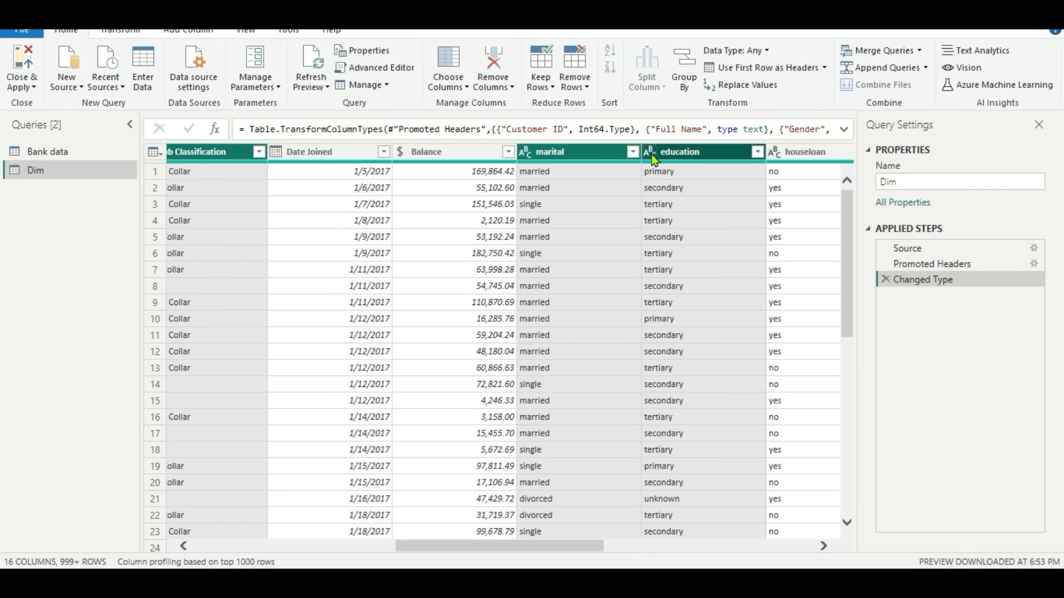
pyautogui.rightClick(706, 152)
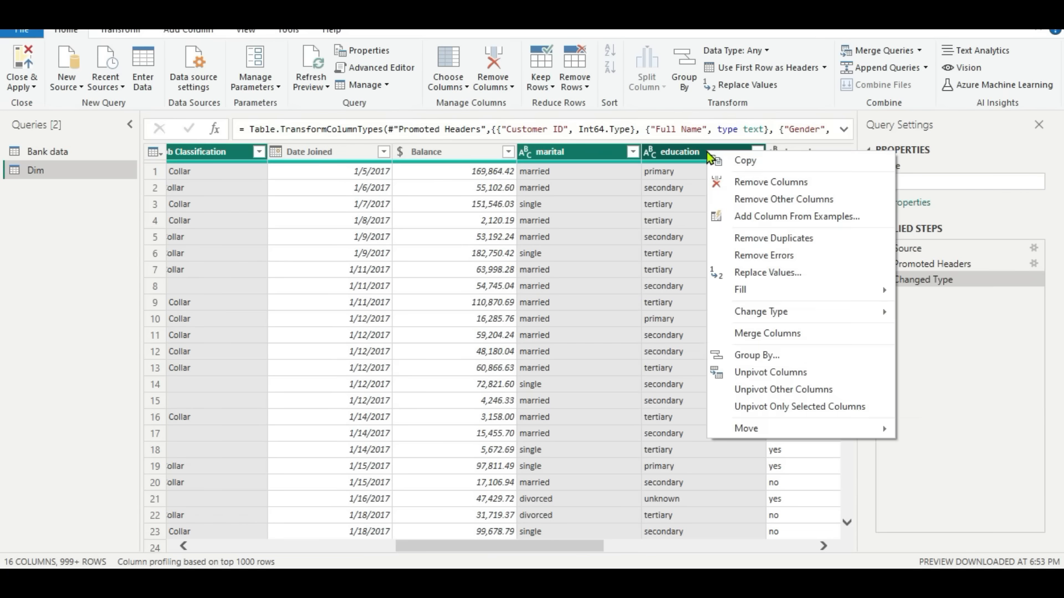
pyautogui.click(740, 201)
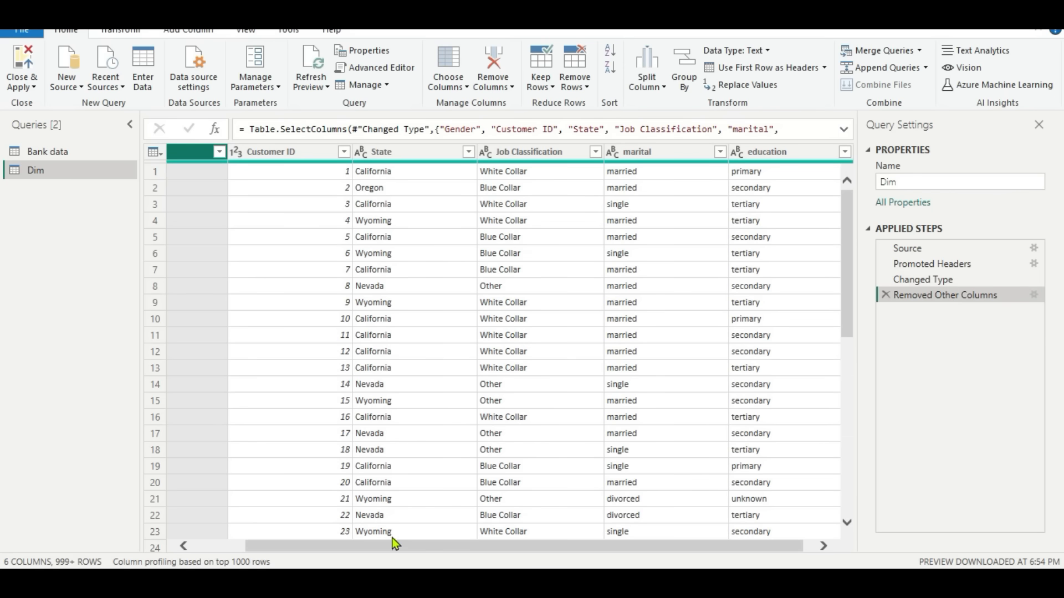
# Unpivot the Gender, State, Job Classification, marital and education columns of the Dim query, leaving Customer ID as it is.
pyautogui.moveTo(397, 545); pyautogui.dragTo(277, 548)
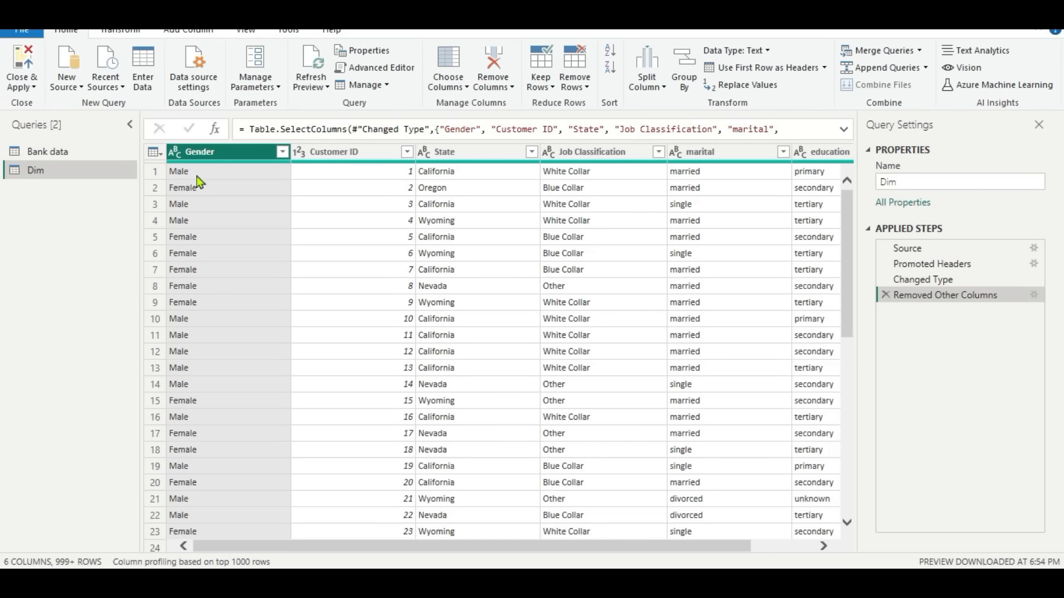
pyautogui.keyDown('ctrl'); pyautogui.click(480, 154); pyautogui.keyUp('ctrl')
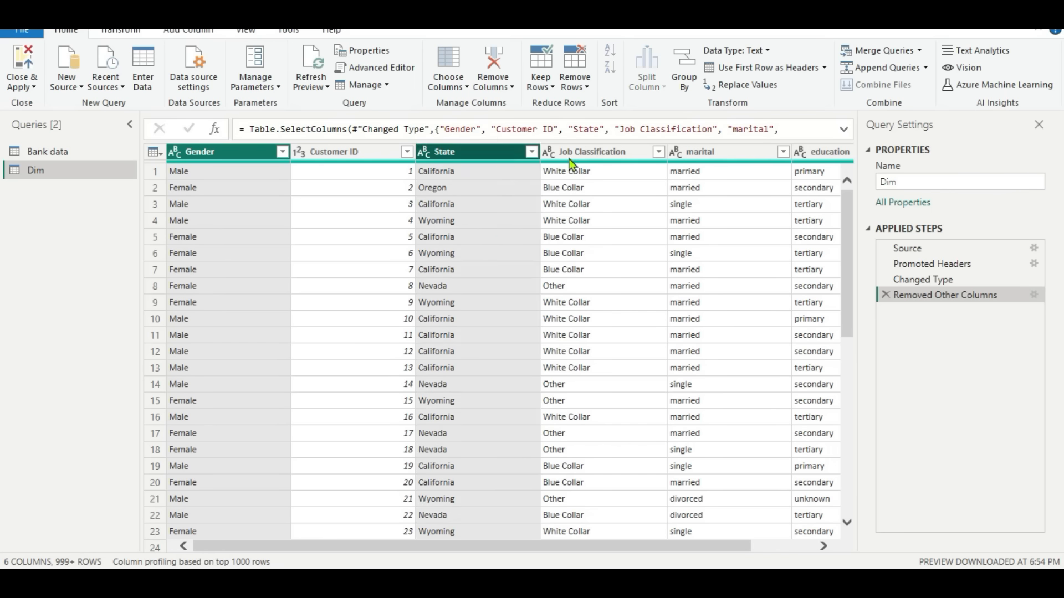
pyautogui.keyDown('ctrl'); pyautogui.click(573, 159); pyautogui.keyUp('ctrl')
pyautogui.click(723, 156)
pyautogui.keyDown('ctrl'); pyautogui.click(811, 158); pyautogui.keyUp('ctrl')
pyautogui.keyDown('ctrl'); pyautogui.click(529, 151); pyautogui.keyUp('ctrl')
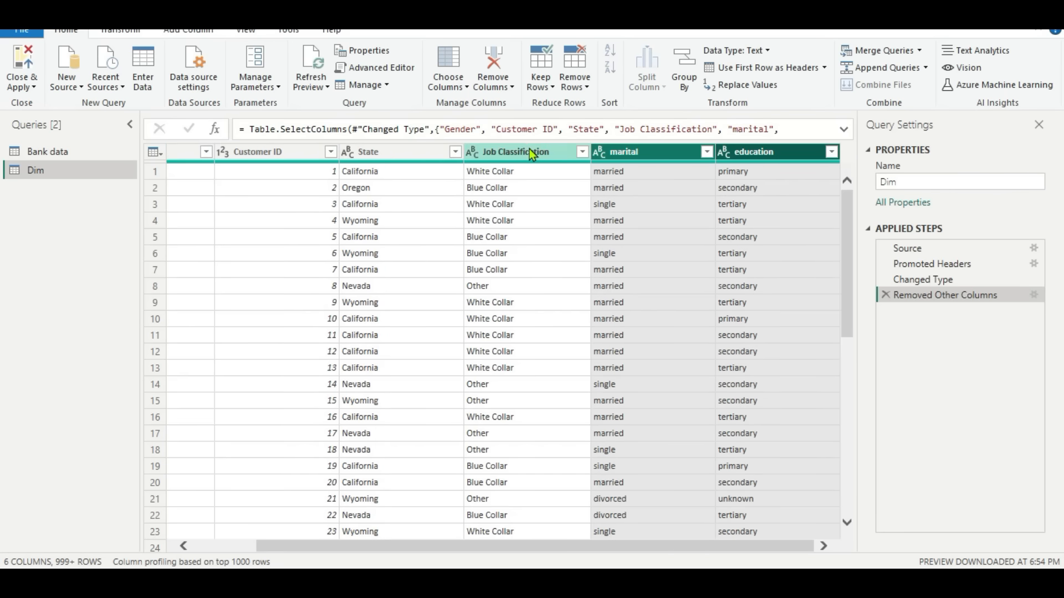
pyautogui.keyDown('ctrl'); pyautogui.click(385, 150); pyautogui.keyUp('ctrl')
pyautogui.keyDown('ctrl'); pyautogui.click(176, 156); pyautogui.keyUp('ctrl')
pyautogui.keyDown('ctrl'); pyautogui.click(176, 157); pyautogui.keyUp('ctrl')
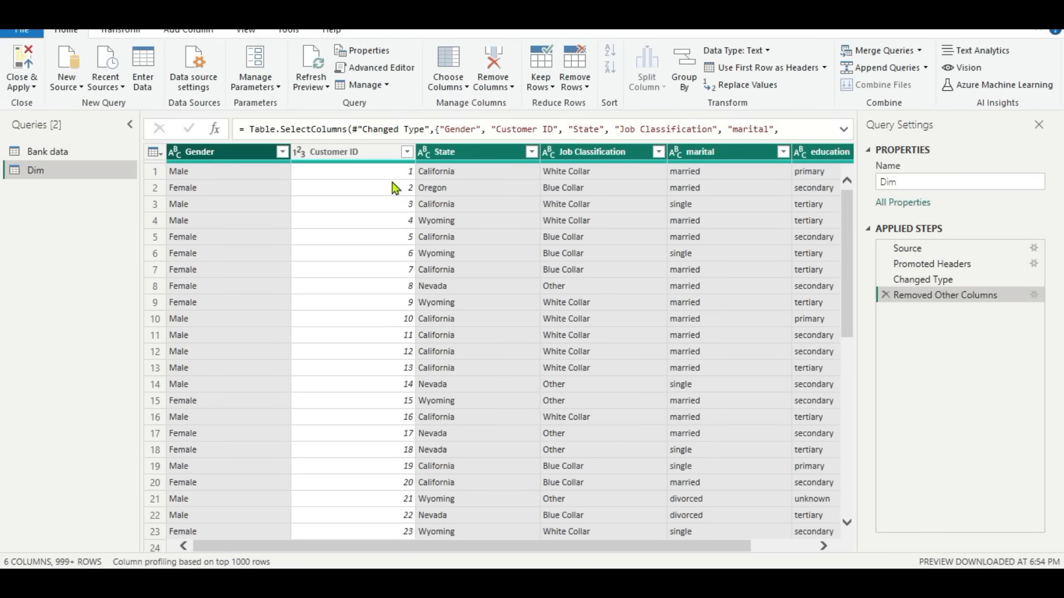
pyautogui.click(122, 32)
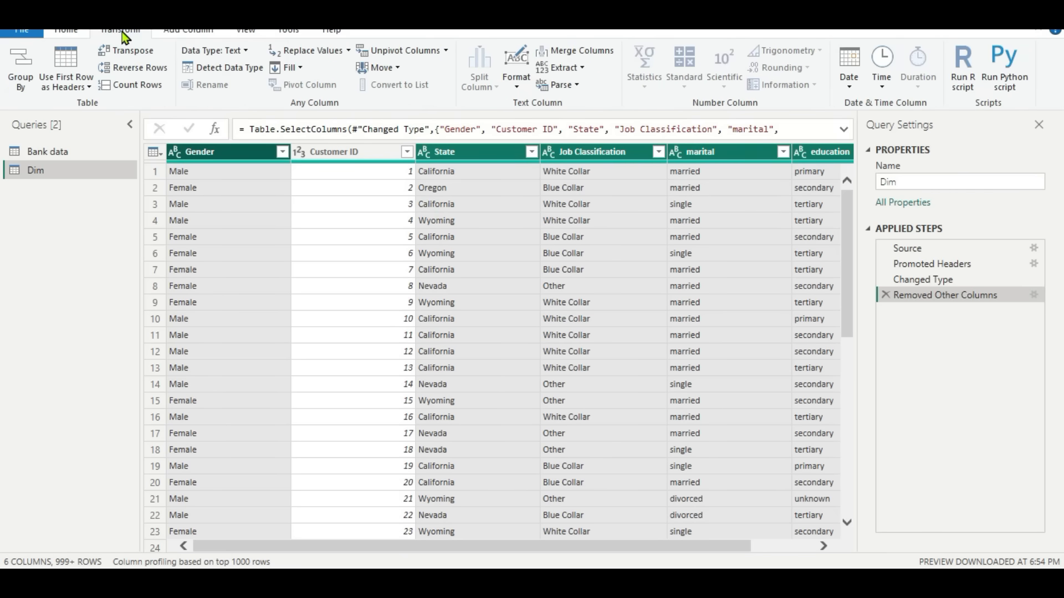
pyautogui.click(409, 51)
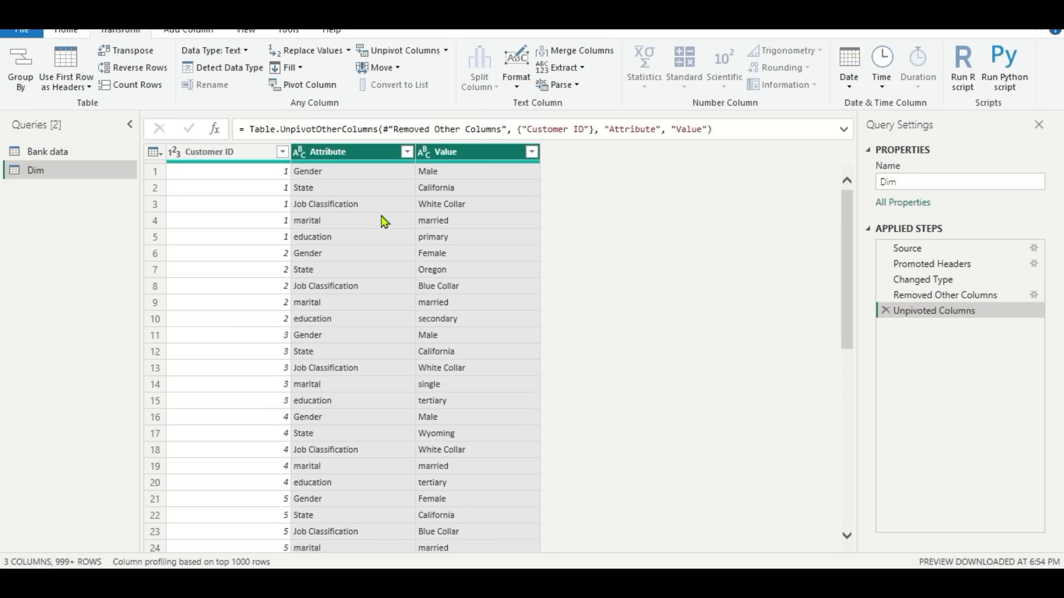
# Rename the Dim query's Attribute column to Name.
pyautogui.doubleClick(358, 154)
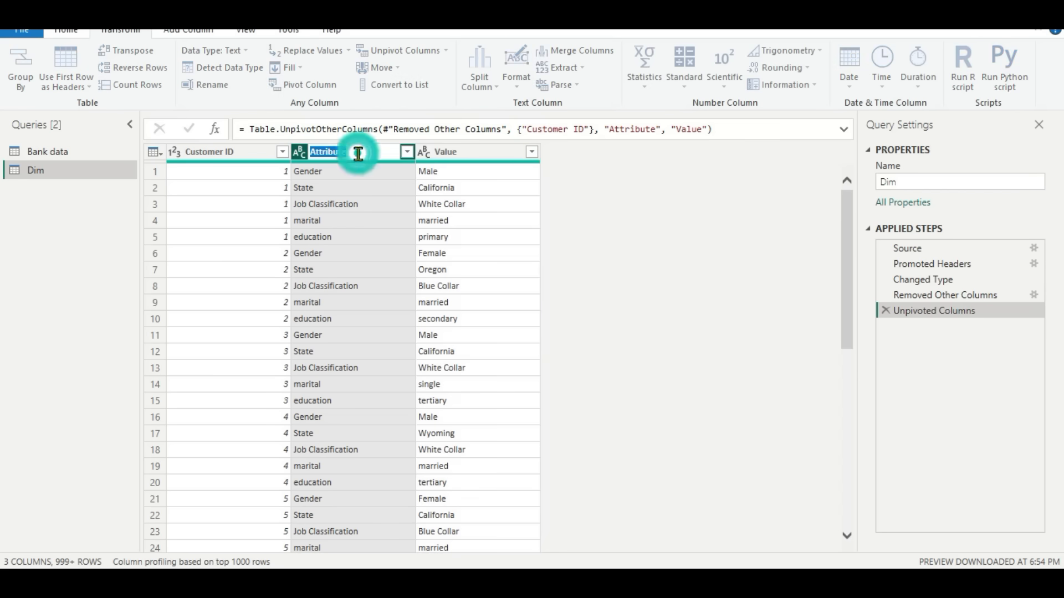
pyautogui.write('Name')
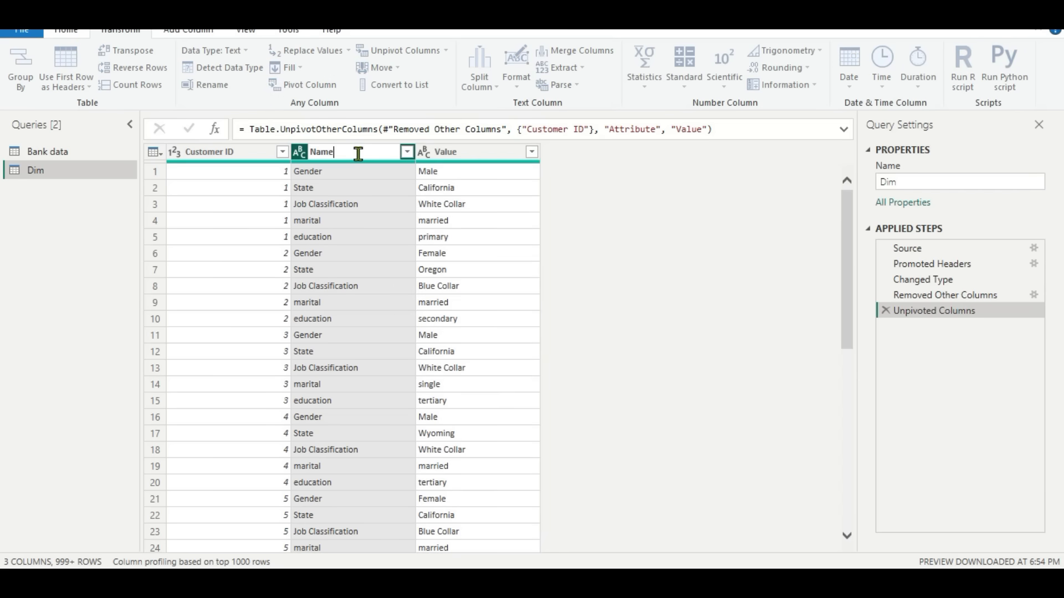
pyautogui.press('Return')
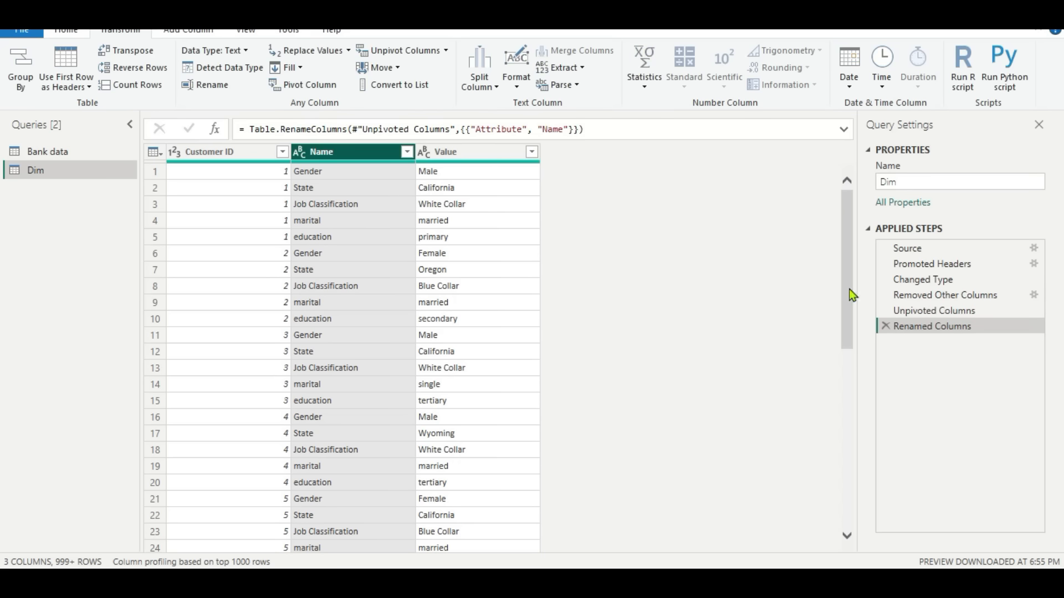
# Close the query editor applying the changes, and expand the Dim table's fields in the report.
pyautogui.scroll(-6, 485, 417)
pyautogui.scroll(6, 485, 418)
pyautogui.click(26, 32)
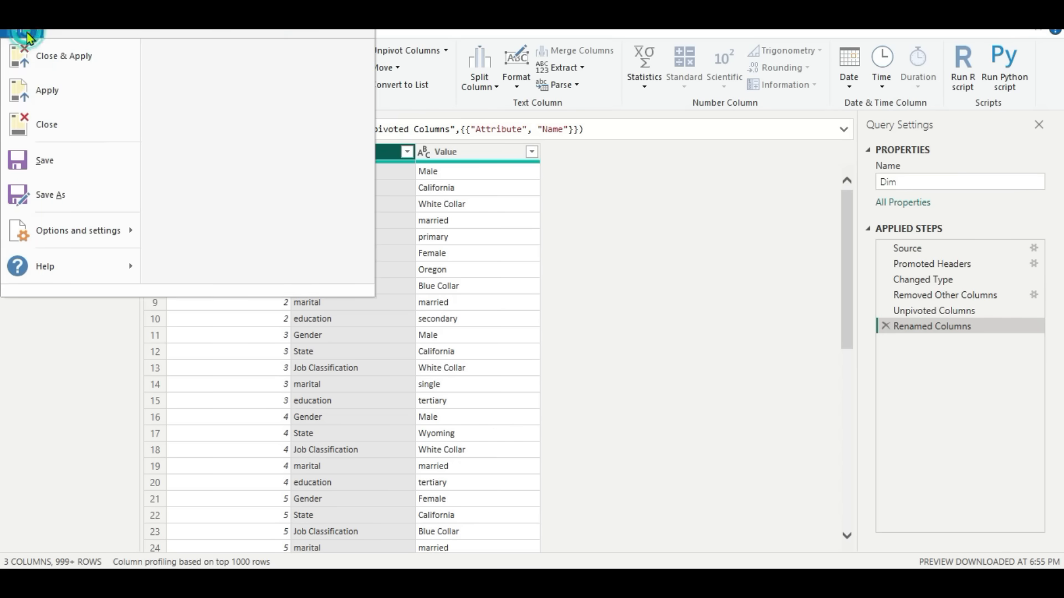
pyautogui.click(55, 66)
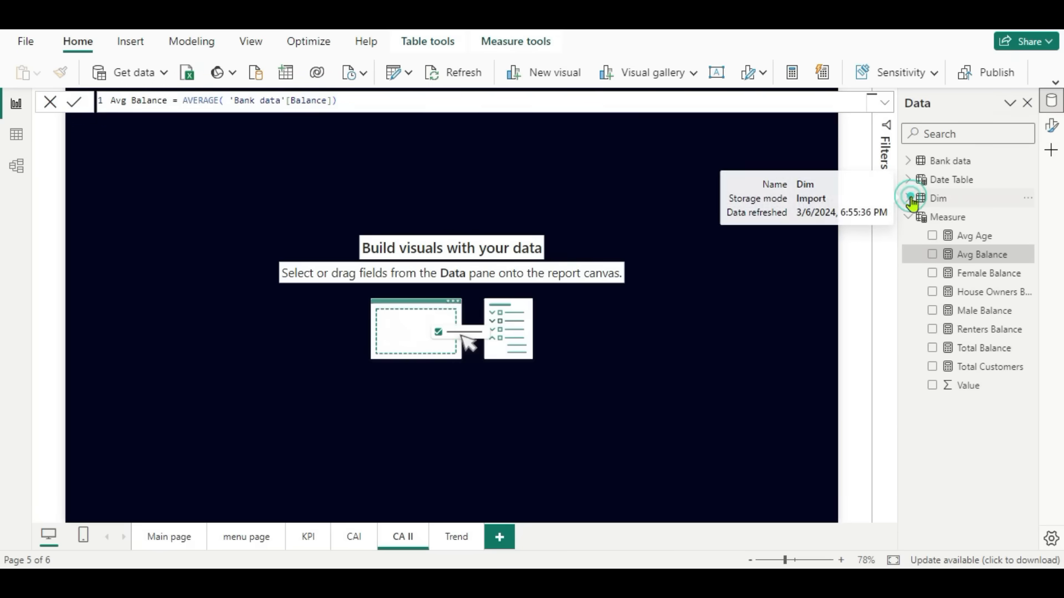
pyautogui.click(909, 199)
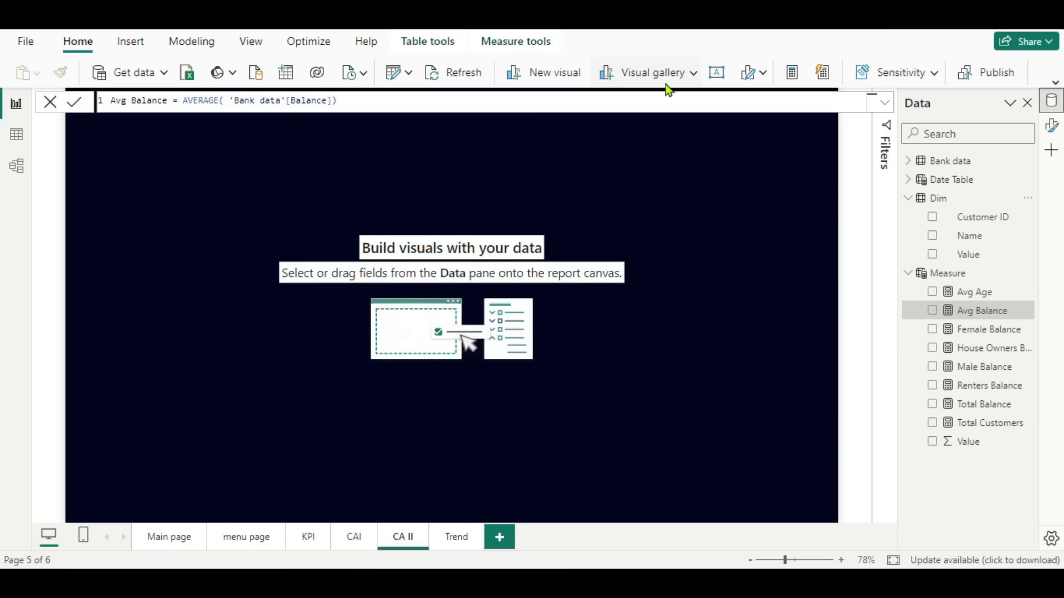
# Insert a matrix visual on the CA II page and move it to the lower-right area of the canvas.
pyautogui.click(696, 75)
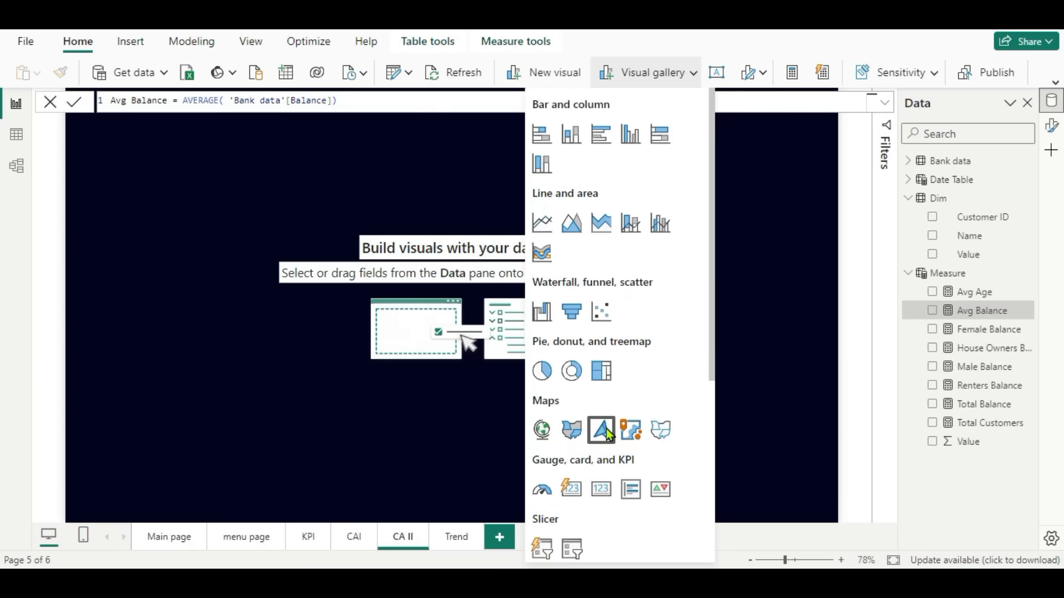
pyautogui.scroll(-2, 616, 424)
pyautogui.scroll(-3, 616, 421)
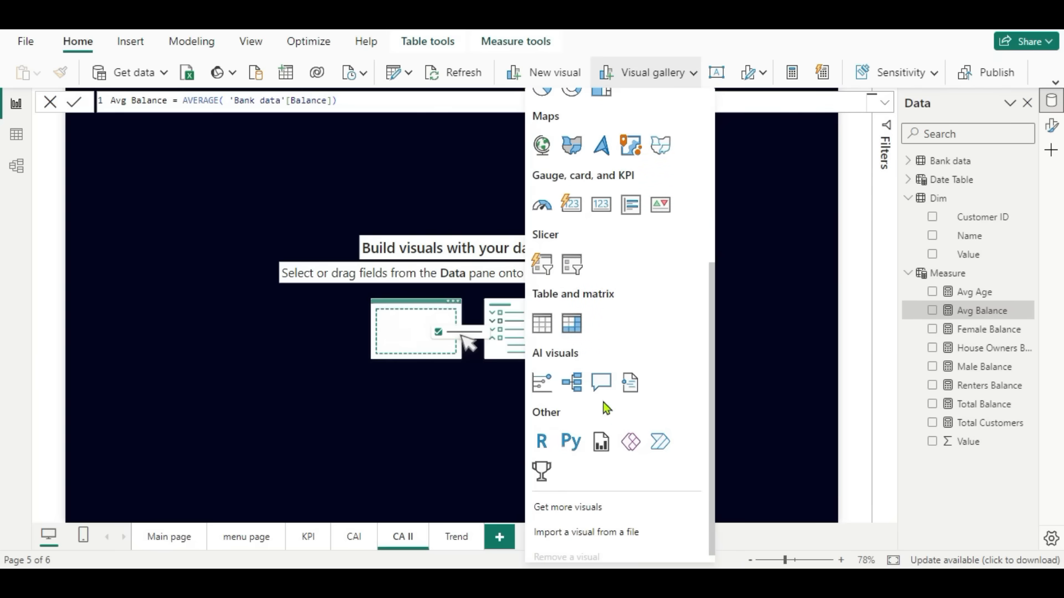
pyautogui.click(577, 327)
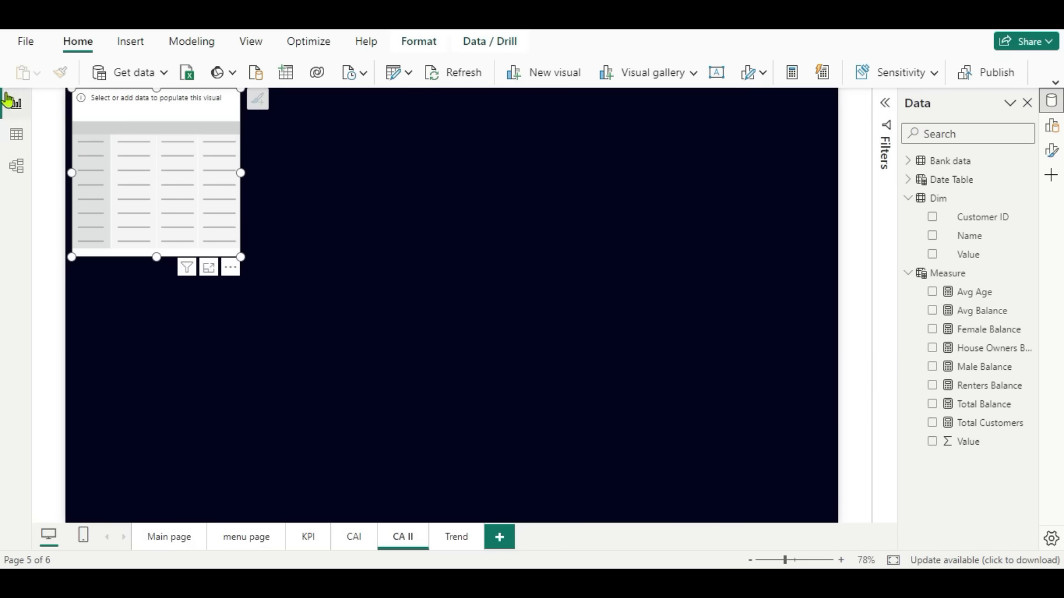
pyautogui.moveTo(116, 130); pyautogui.dragTo(606, 330)
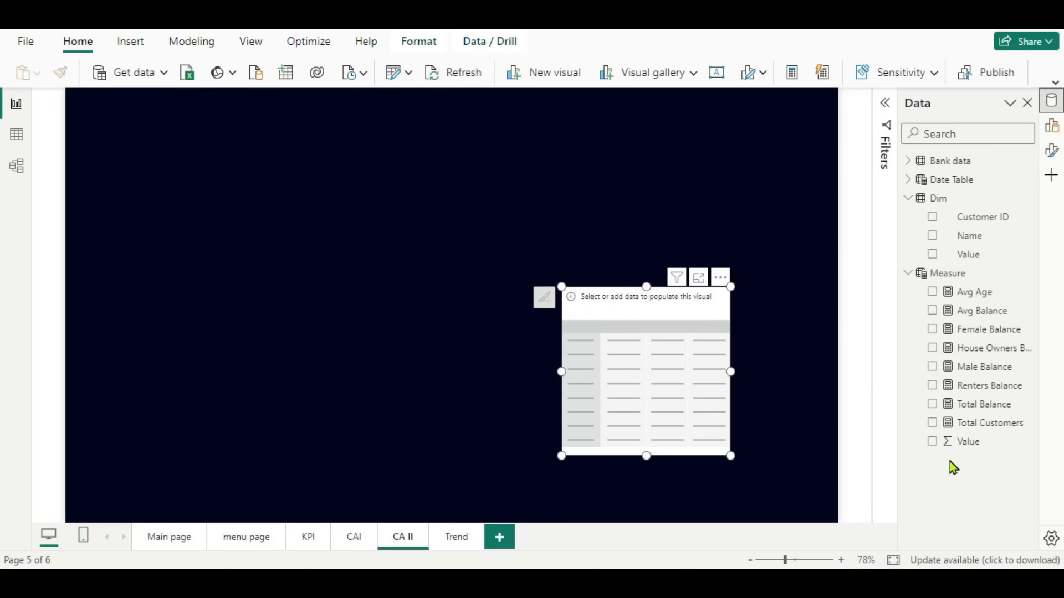
# Add Total Balance, Avg Age, Avg Balance and Total Customers to the matrix, then widen it leftward and slightly reduce its height.
pyautogui.click(932, 405)
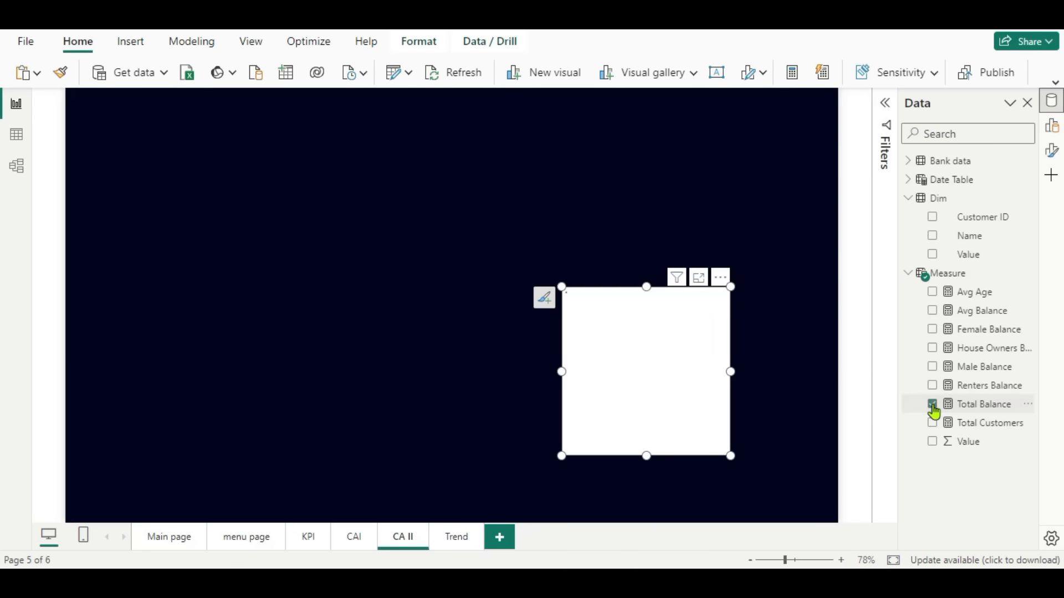
pyautogui.click(931, 292)
pyautogui.click(932, 310)
pyautogui.click(931, 424)
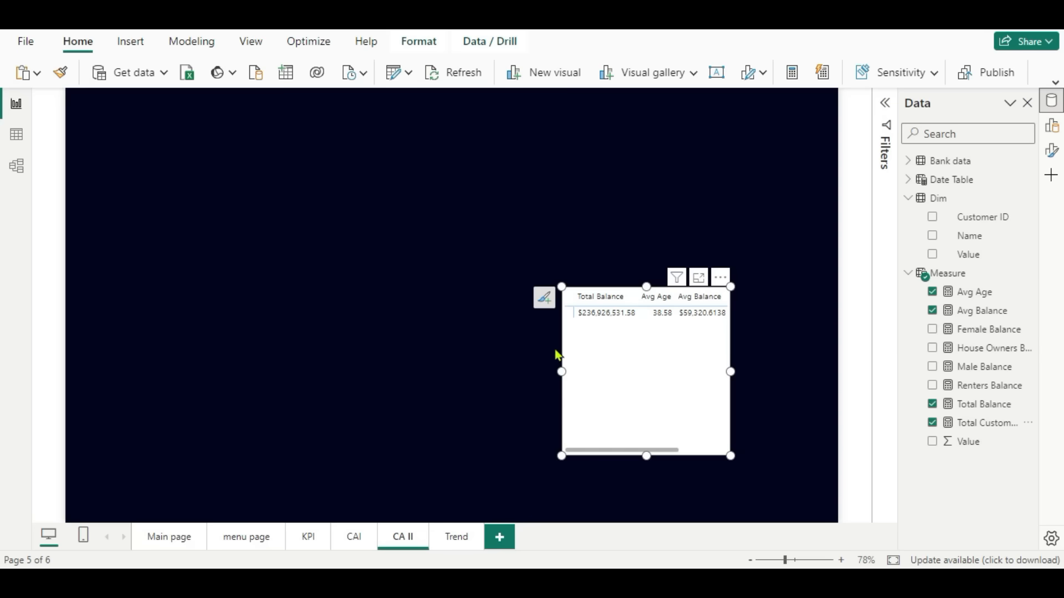
pyautogui.moveTo(561, 372); pyautogui.dragTo(434, 366)
pyautogui.moveTo(577, 460)
pyautogui.mouseDown()
pyautogui.moveTo(589, 371)
pyautogui.moveTo(577, 446)
pyautogui.mouseUp()
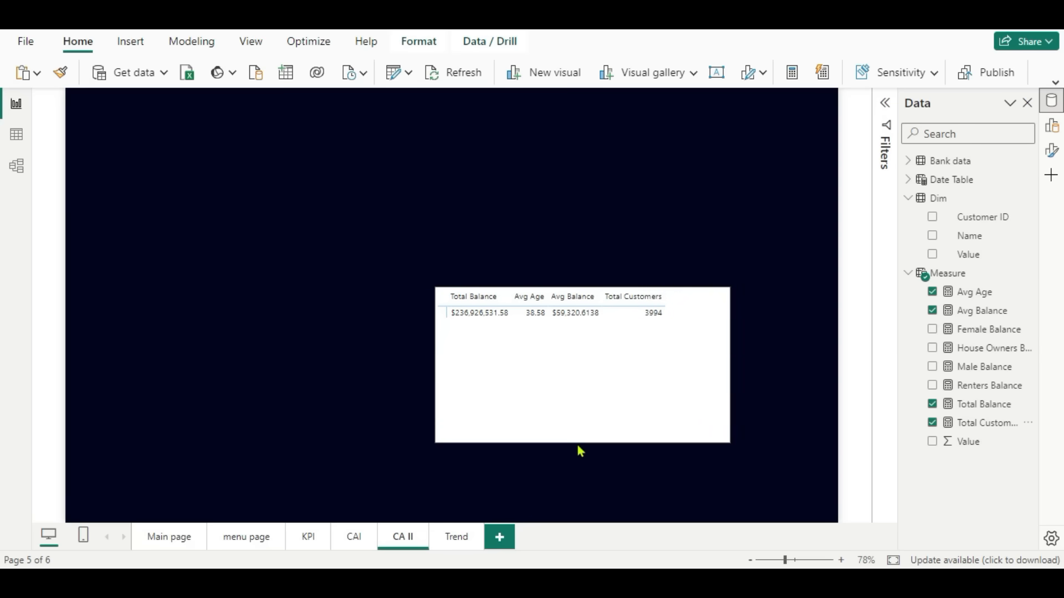
# Add the Dim table's Value field to the rows of the matrix.
pyautogui.click(588, 403)
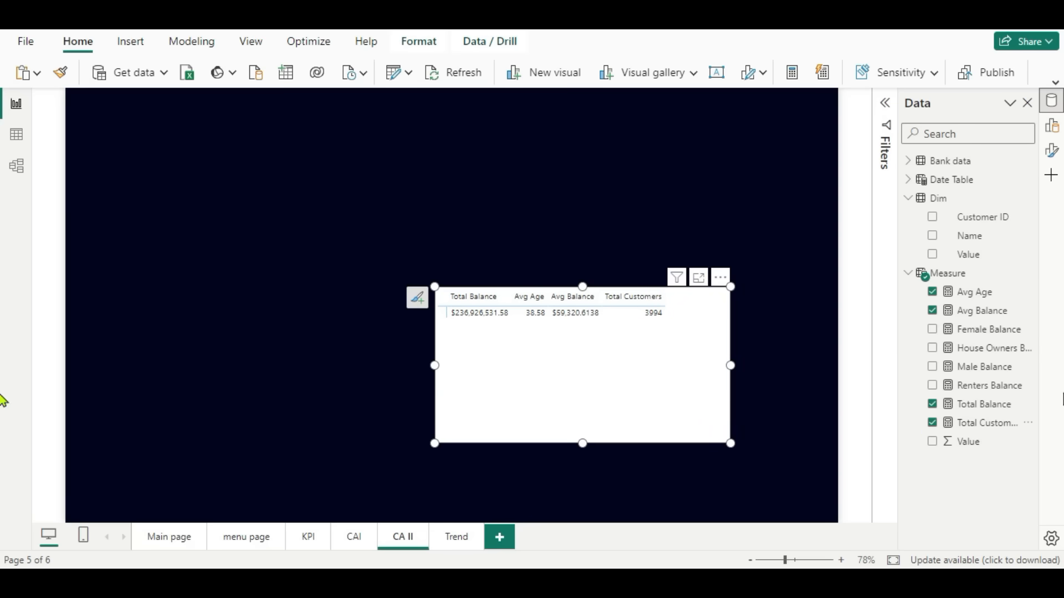
pyautogui.click(1054, 129)
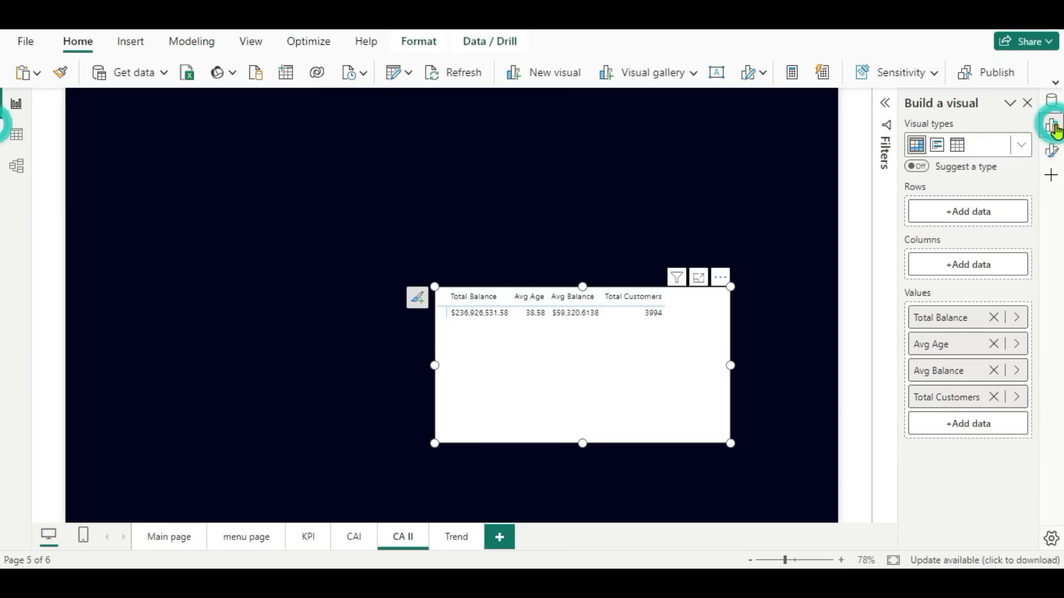
pyautogui.click(965, 220)
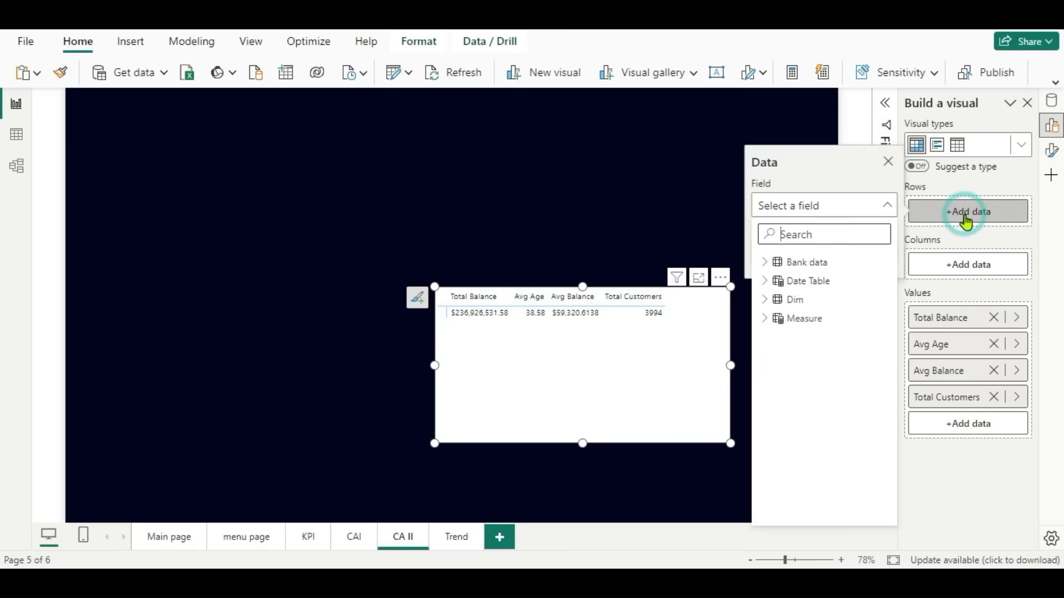
pyautogui.click(765, 302)
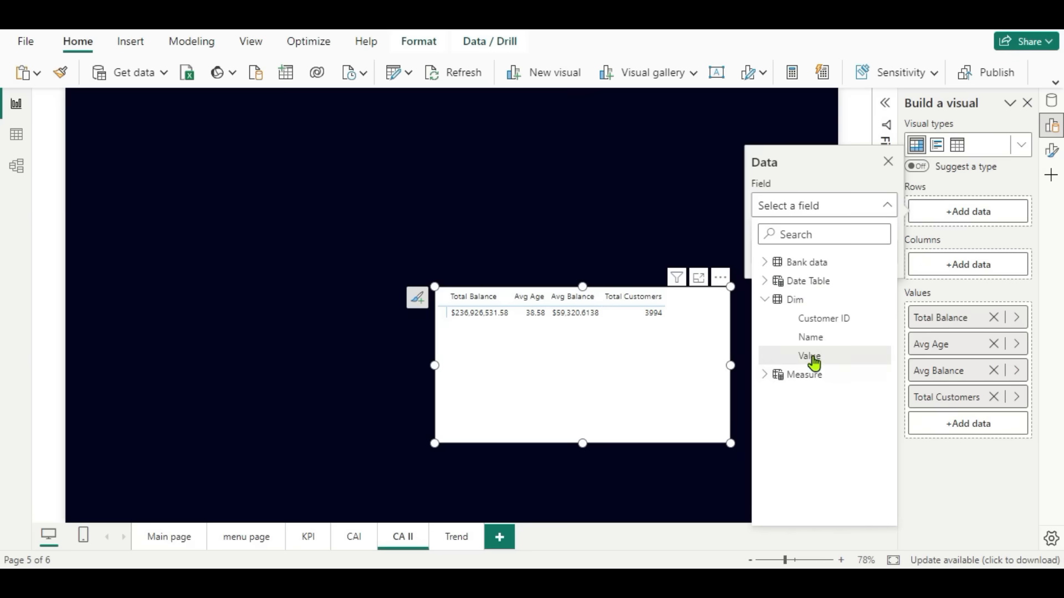
pyautogui.click(810, 355)
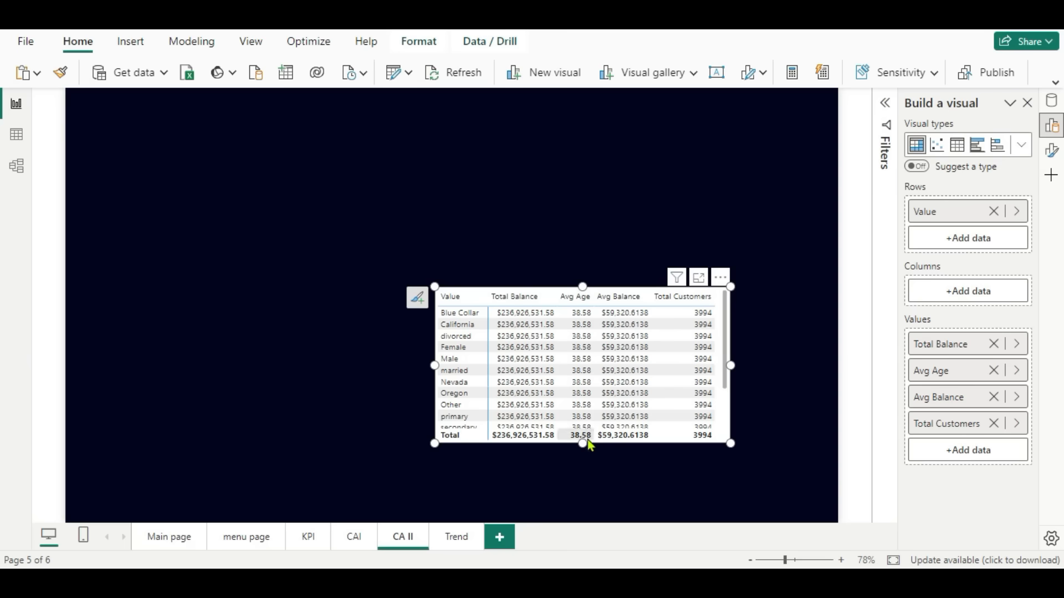
# Enlarge the matrix upward, downward and to the right so all its rows fit without scrolling.
pyautogui.moveTo(582, 444); pyautogui.dragTo(576, 505)
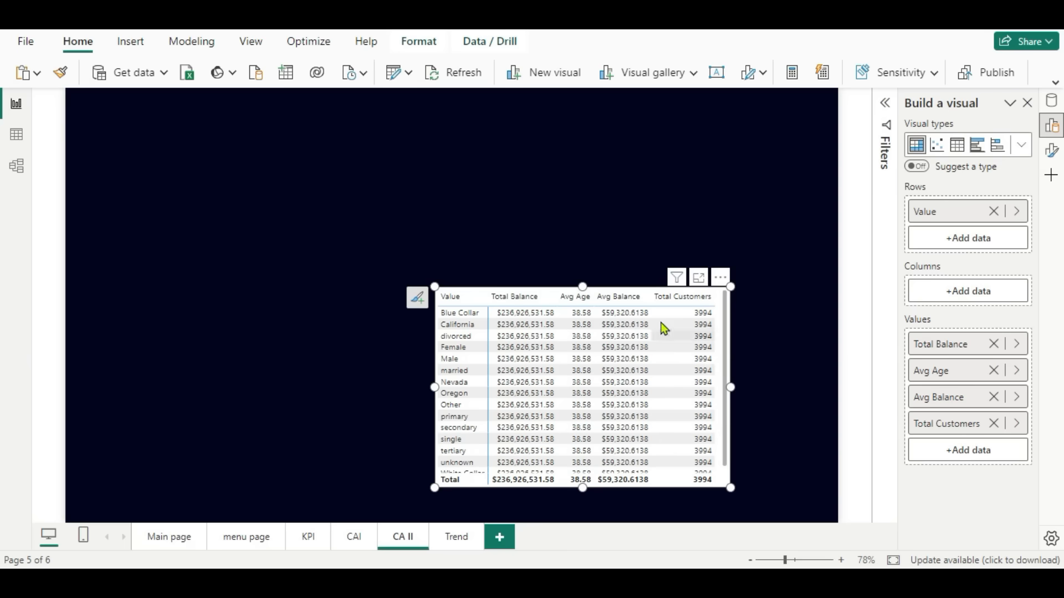
pyautogui.moveTo(580, 285); pyautogui.dragTo(586, 262)
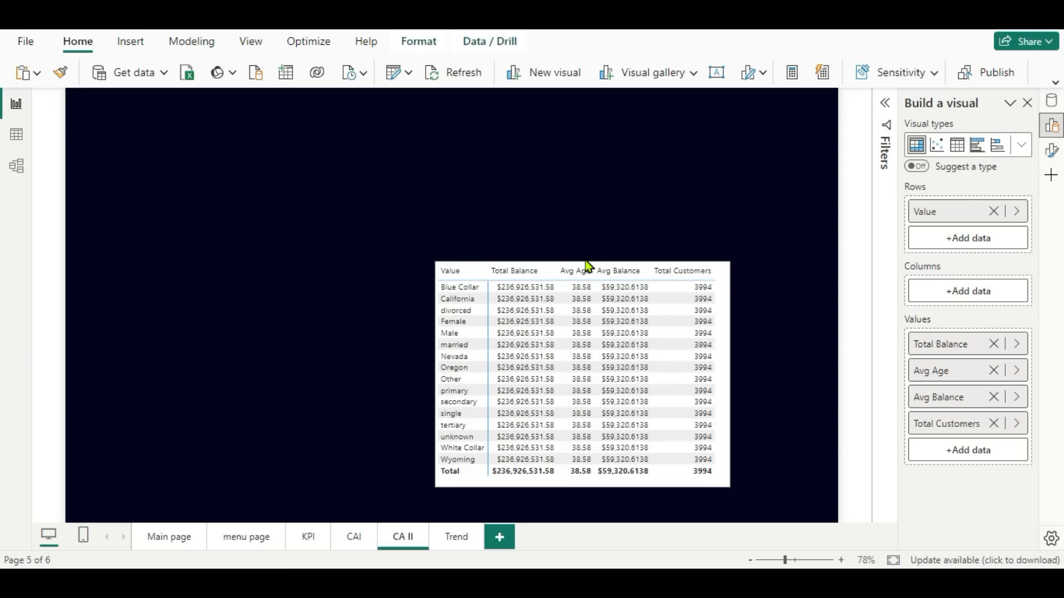
pyautogui.moveTo(730, 373); pyautogui.dragTo(775, 387)
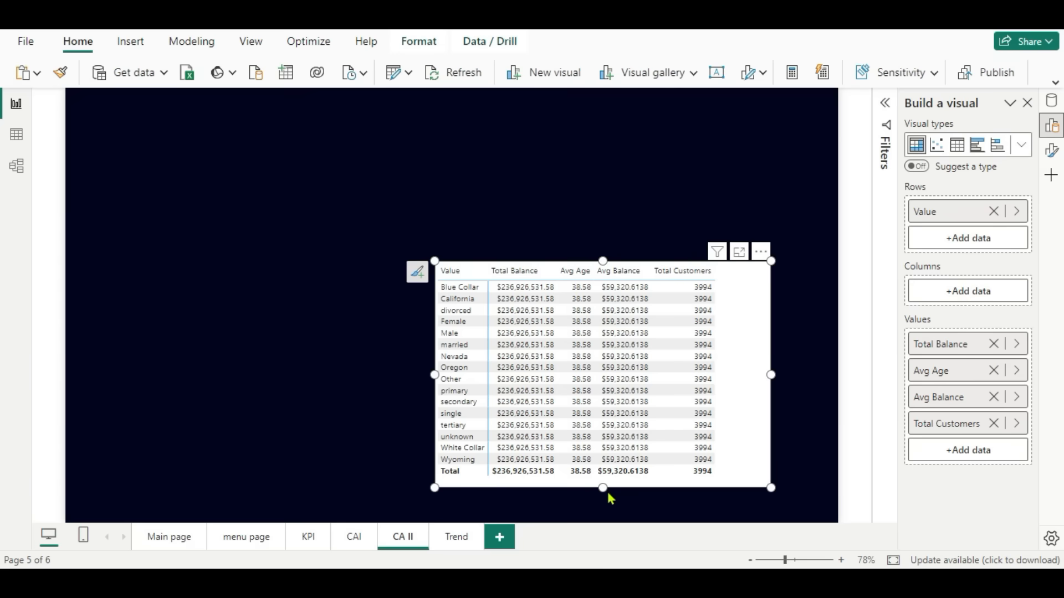
pyautogui.moveTo(604, 488)
pyautogui.mouseDown()
pyautogui.moveTo(613, 468)
pyautogui.moveTo(616, 502)
pyautogui.mouseUp()
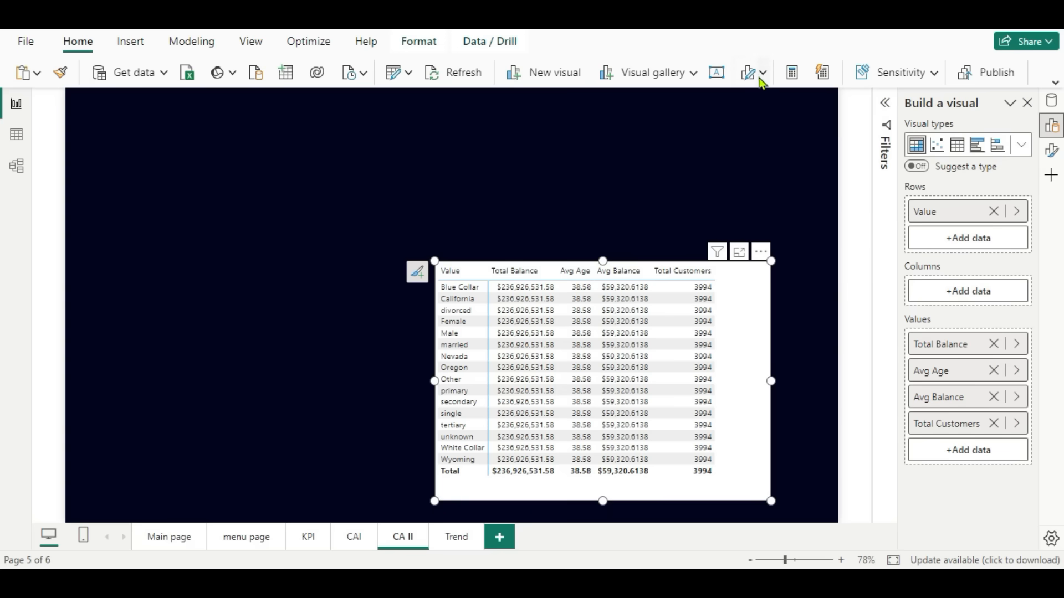
# Insert a slicer visual, reduce its height, and place it above the matrix.
pyautogui.click(693, 73)
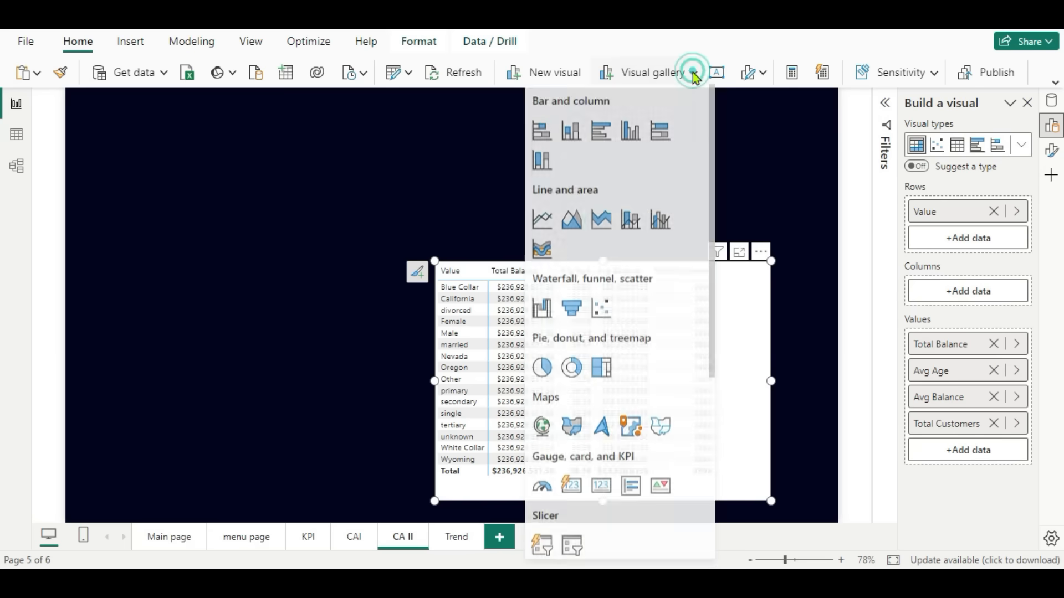
pyautogui.click(333, 151)
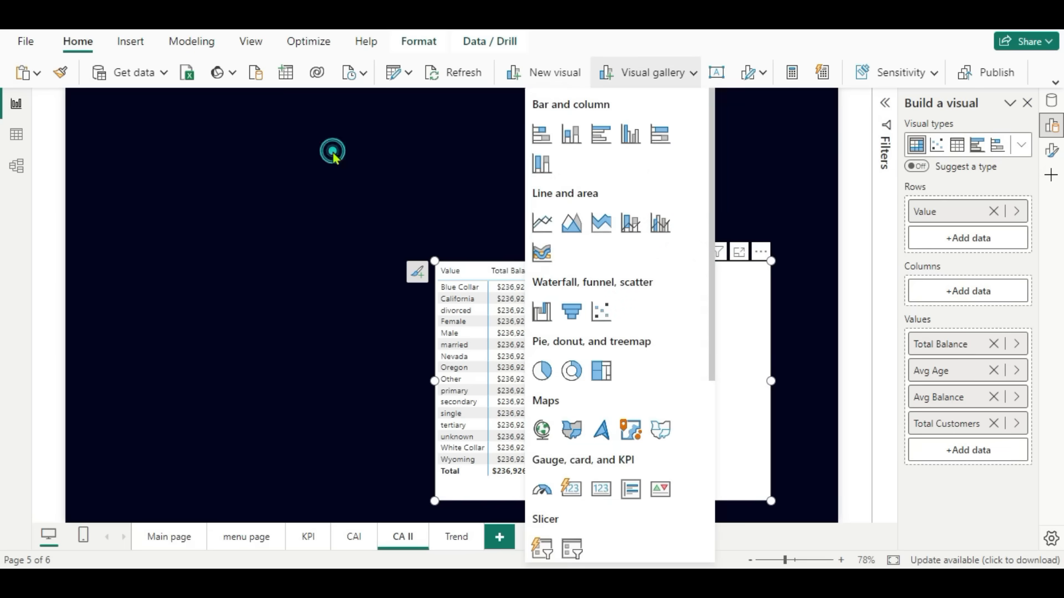
pyautogui.click(692, 74)
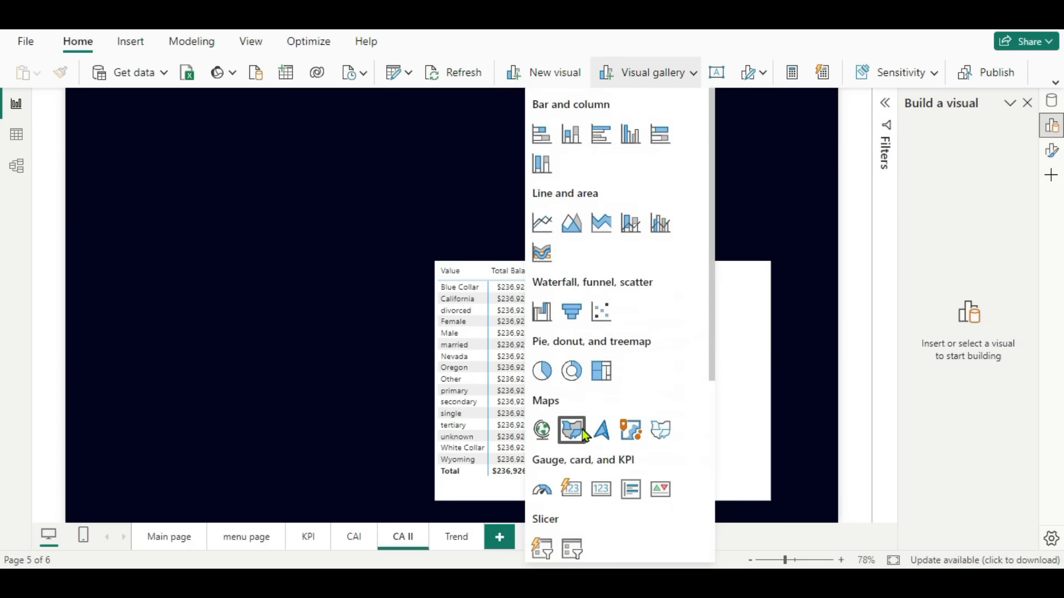
pyautogui.scroll(-2, 598, 432)
pyautogui.click(575, 483)
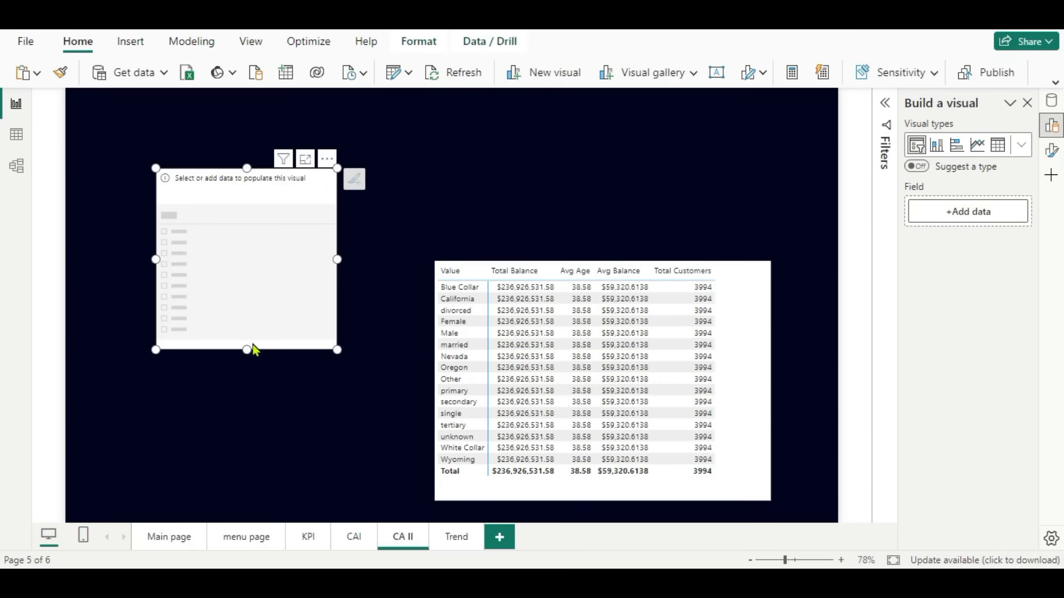
pyautogui.moveTo(246, 346); pyautogui.dragTo(614, 204)
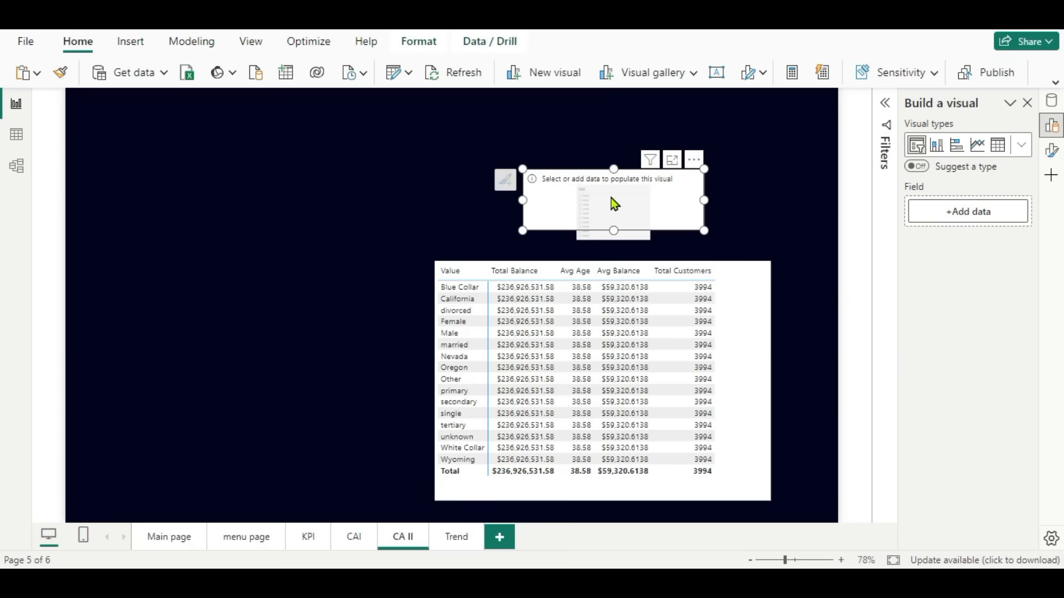
# Assign the Dim table's Name field to the slicer instead of Value, and make the slicer slightly taller.
pyautogui.click(1051, 103)
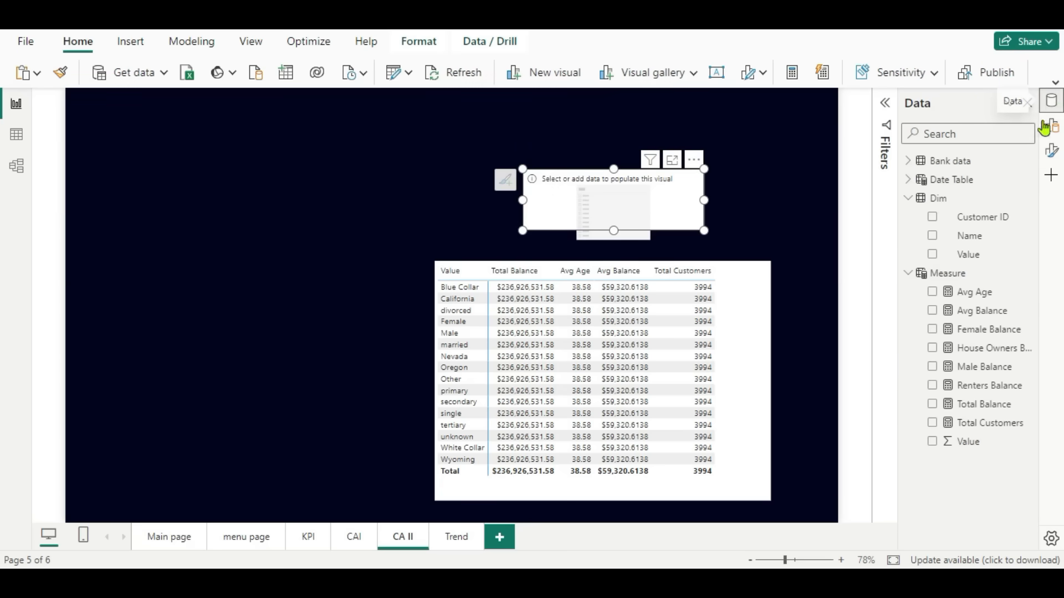
pyautogui.click(932, 255)
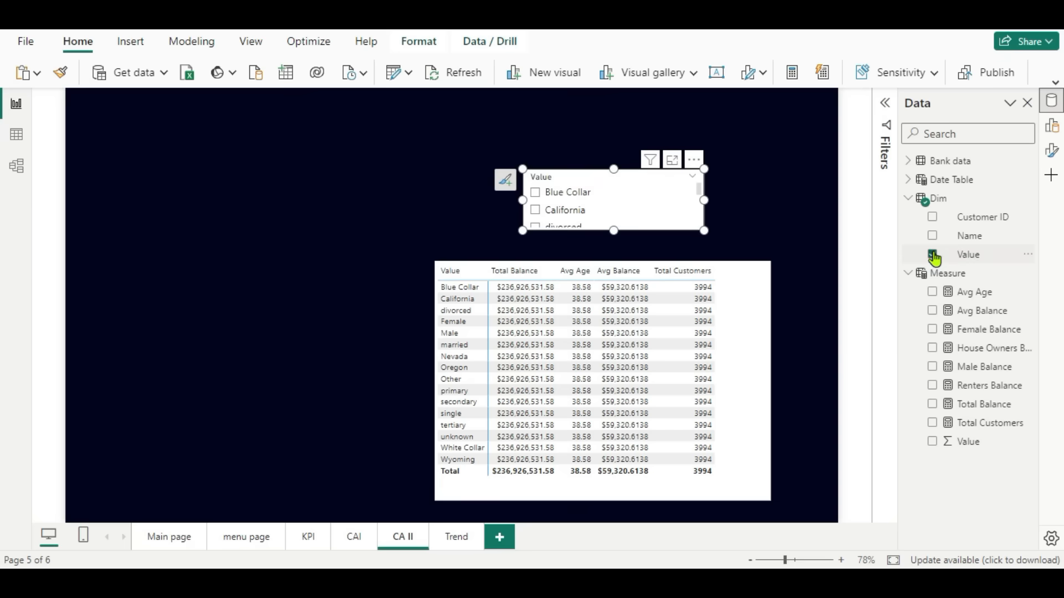
pyautogui.click(932, 254)
pyautogui.click(932, 237)
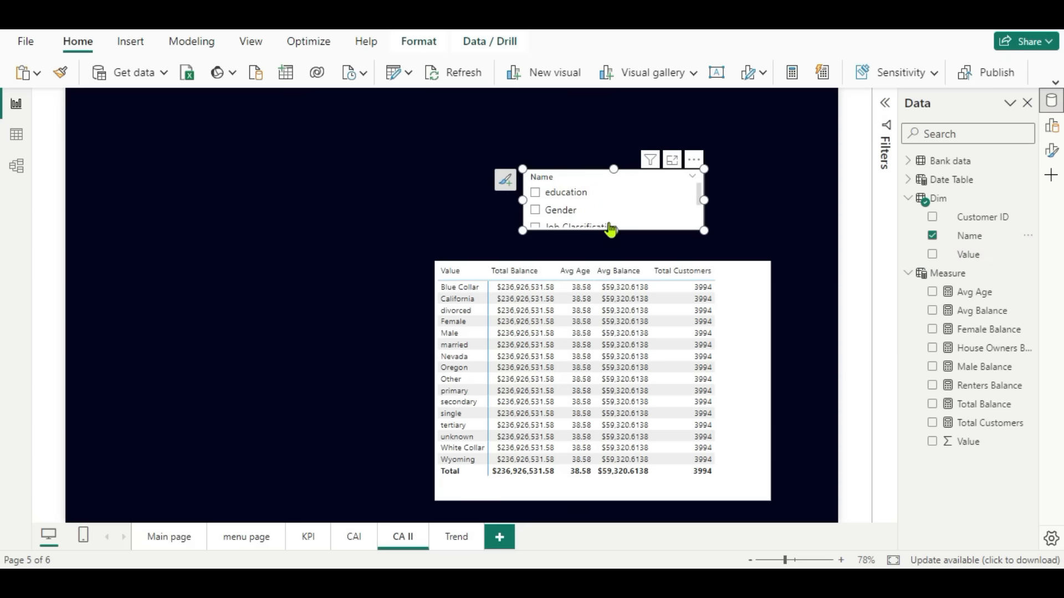
pyautogui.moveTo(610, 230); pyautogui.dragTo(615, 239)
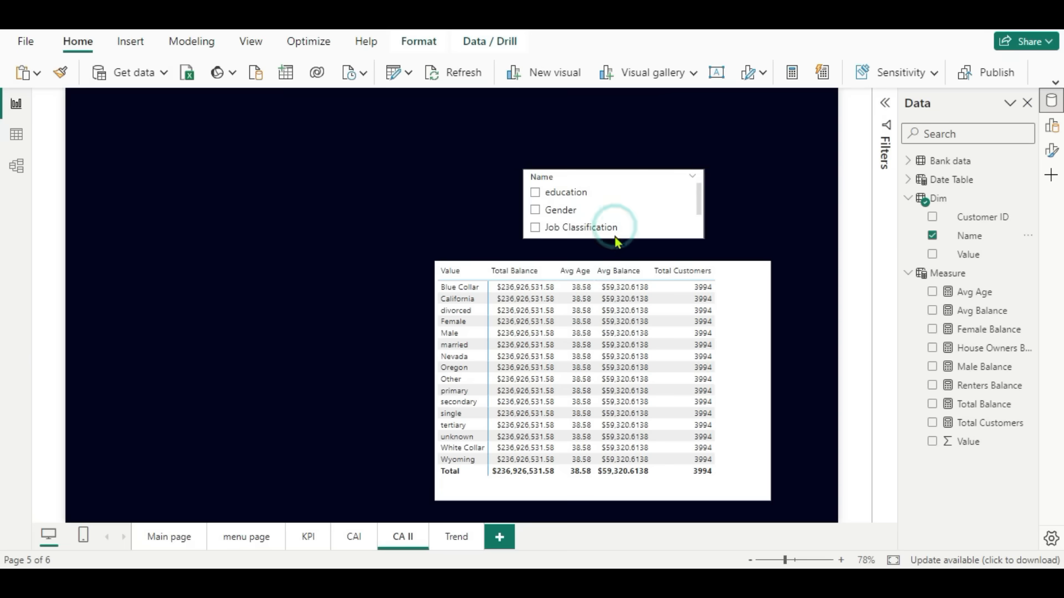
# Set the slicer style to Tile and widen the slicer on both sides to fit all five tiles in one row.
pyautogui.click(1051, 150)
pyautogui.scroll(-3, 966, 410)
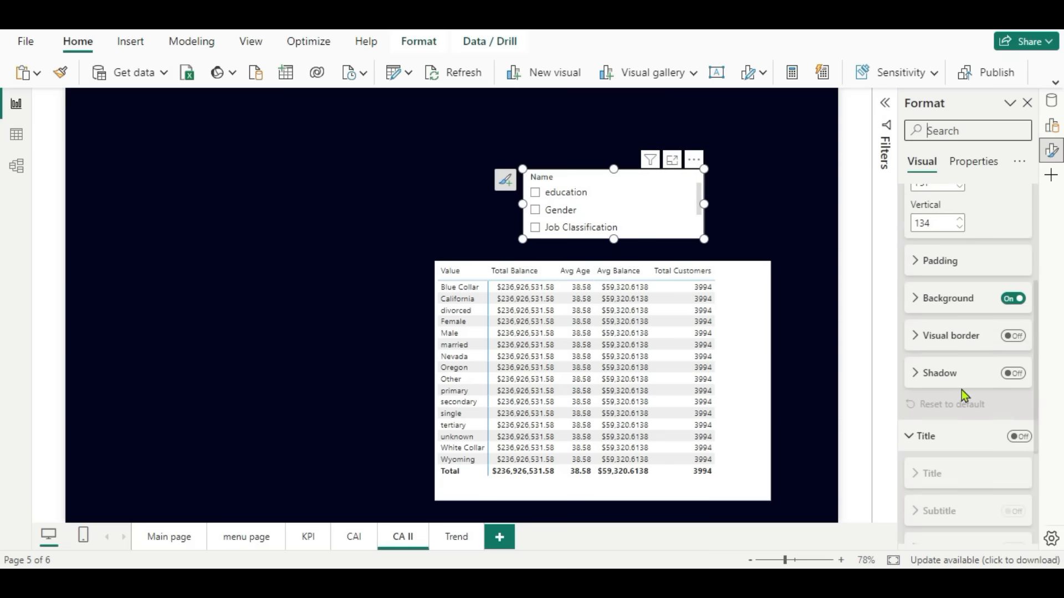
pyautogui.scroll(-1, 962, 390)
pyautogui.scroll(-3, 961, 390)
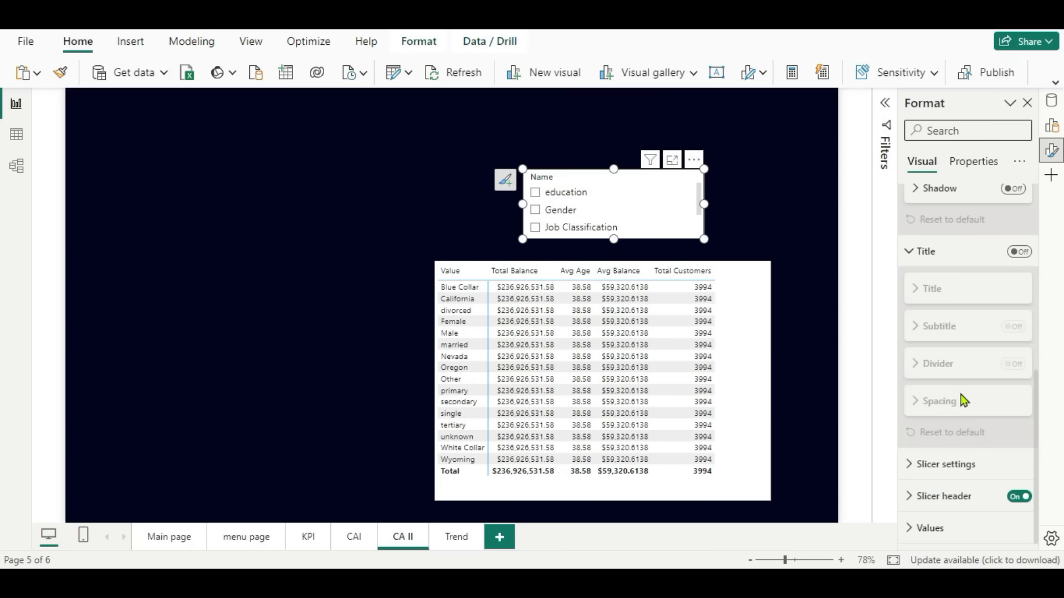
pyautogui.click(909, 465)
pyautogui.scroll(-3, 1009, 433)
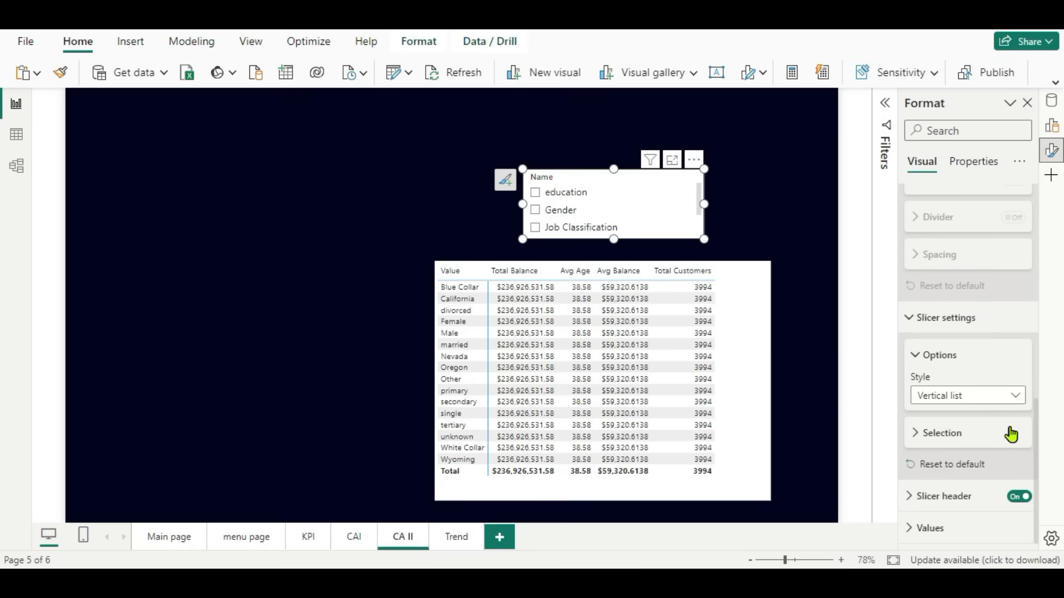
pyautogui.click(1021, 405)
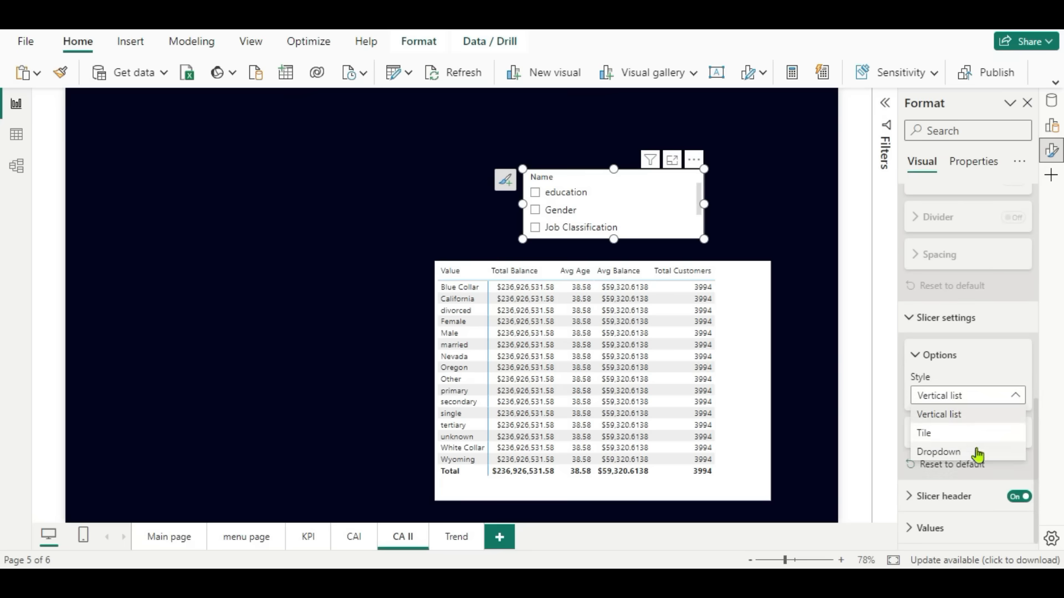
pyautogui.click(945, 434)
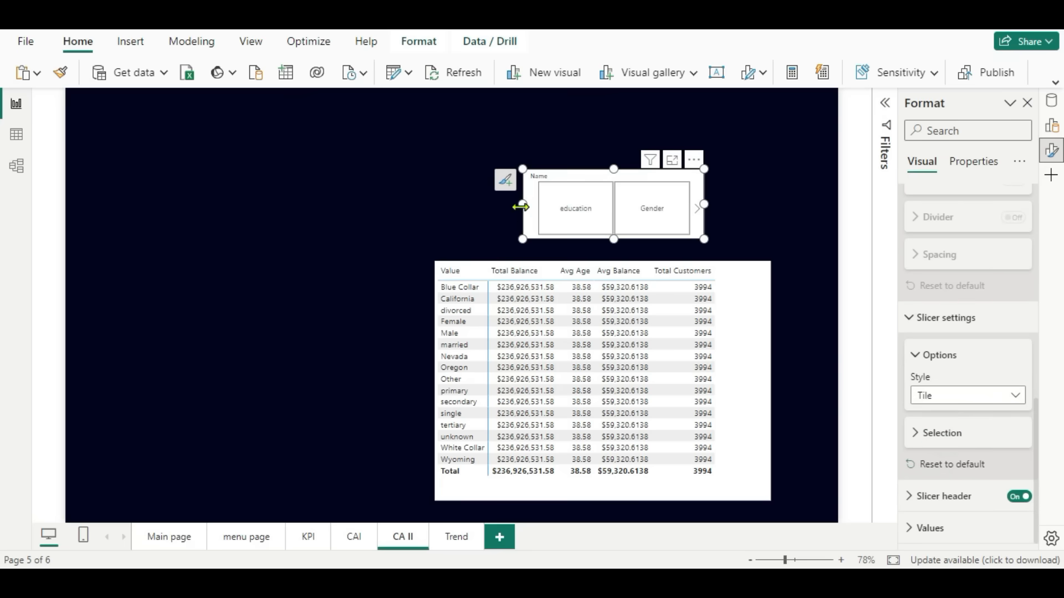
pyautogui.moveTo(521, 205); pyautogui.dragTo(321, 191)
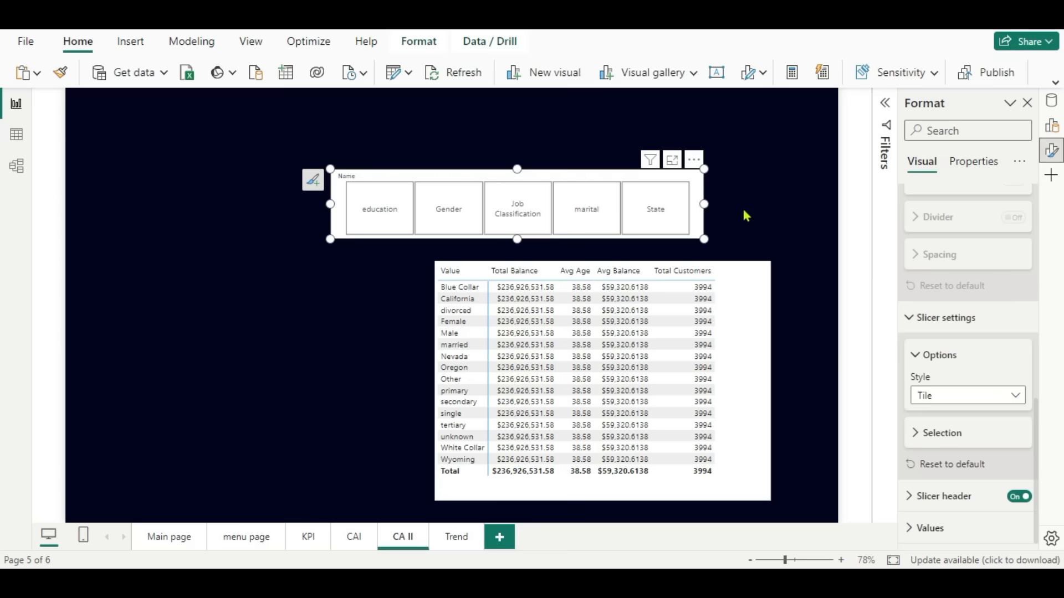
pyautogui.moveTo(705, 205); pyautogui.dragTo(783, 206)
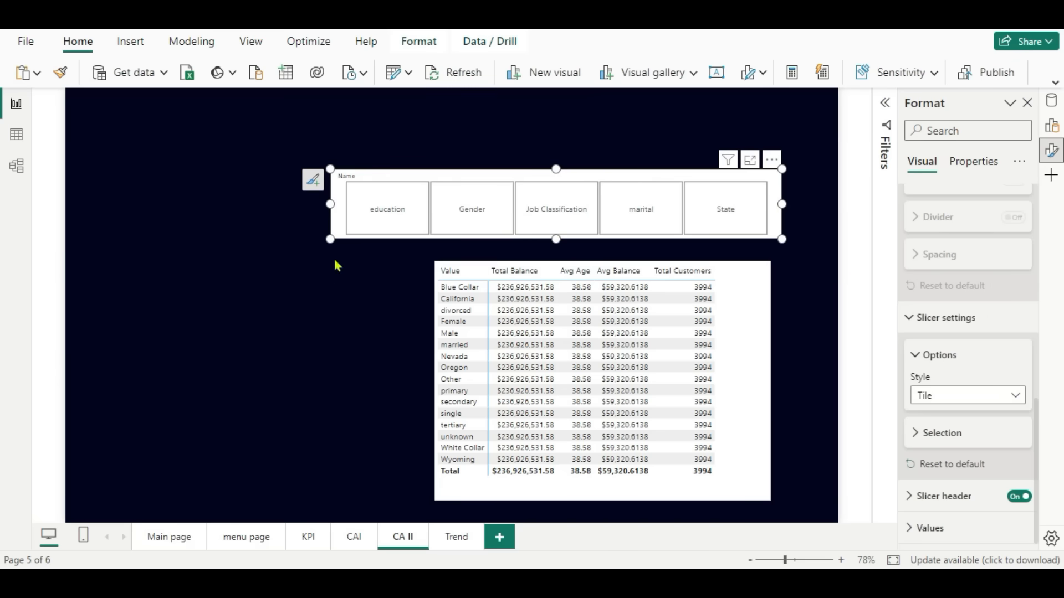
# Test the slicer on the matrix by selecting education, Gender, Job Classification, marital and State in turn.
pyautogui.click(388, 222)
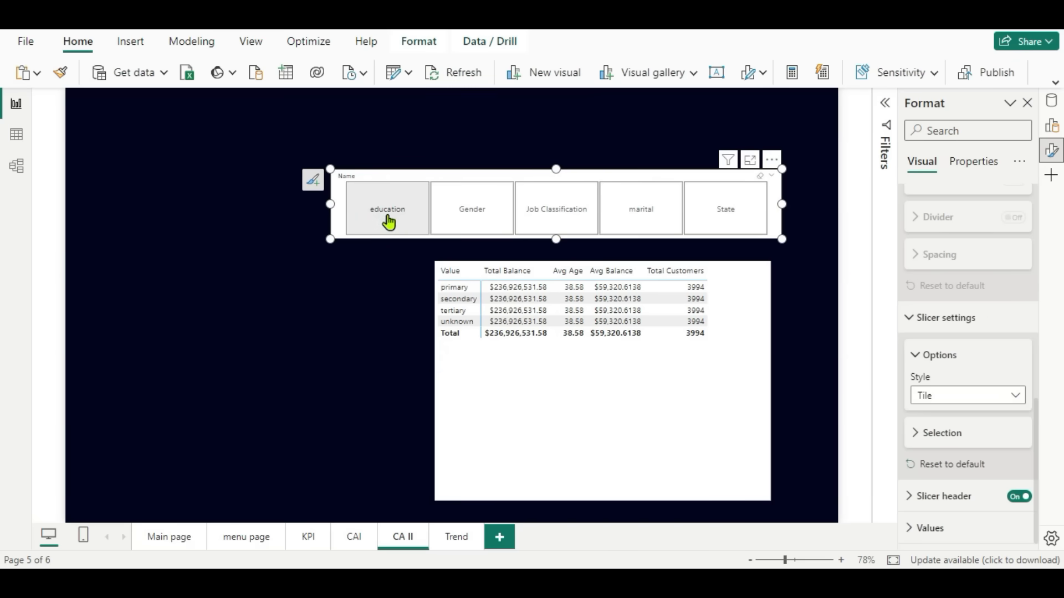
pyautogui.click(487, 224)
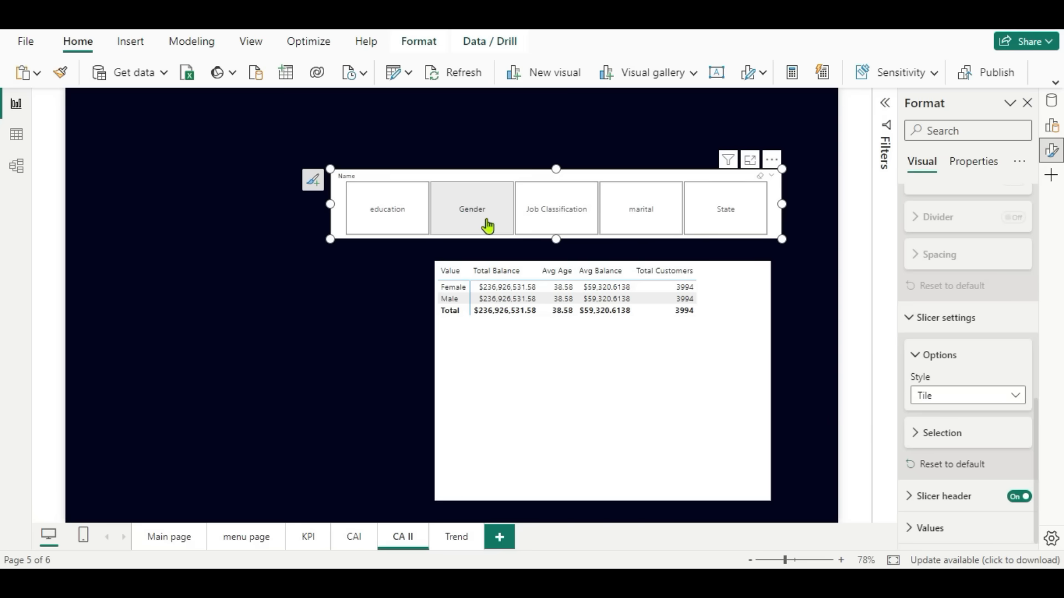
pyautogui.click(558, 218)
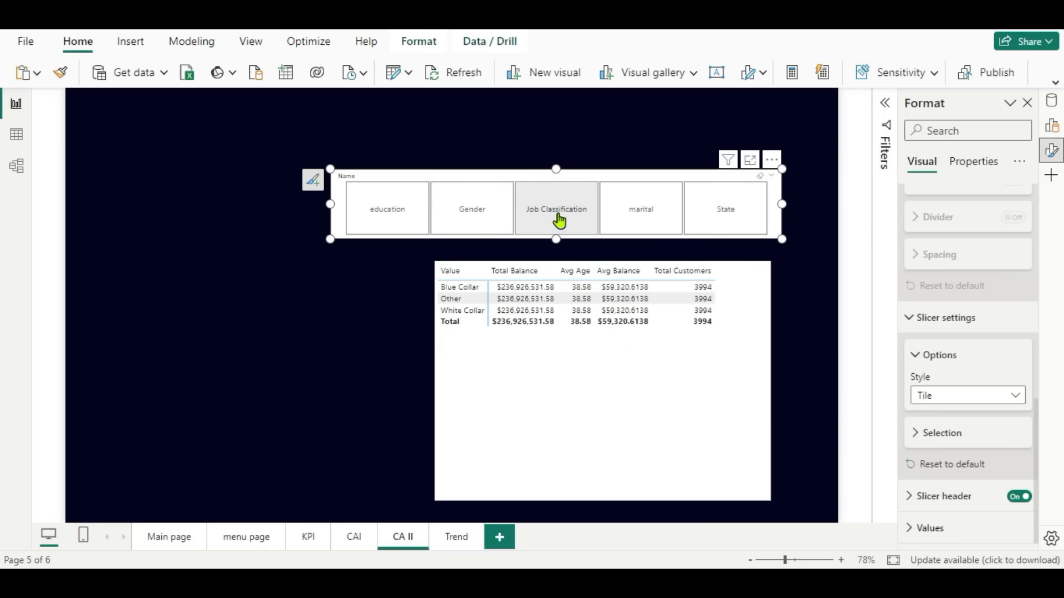
pyautogui.click(639, 219)
pyautogui.click(742, 211)
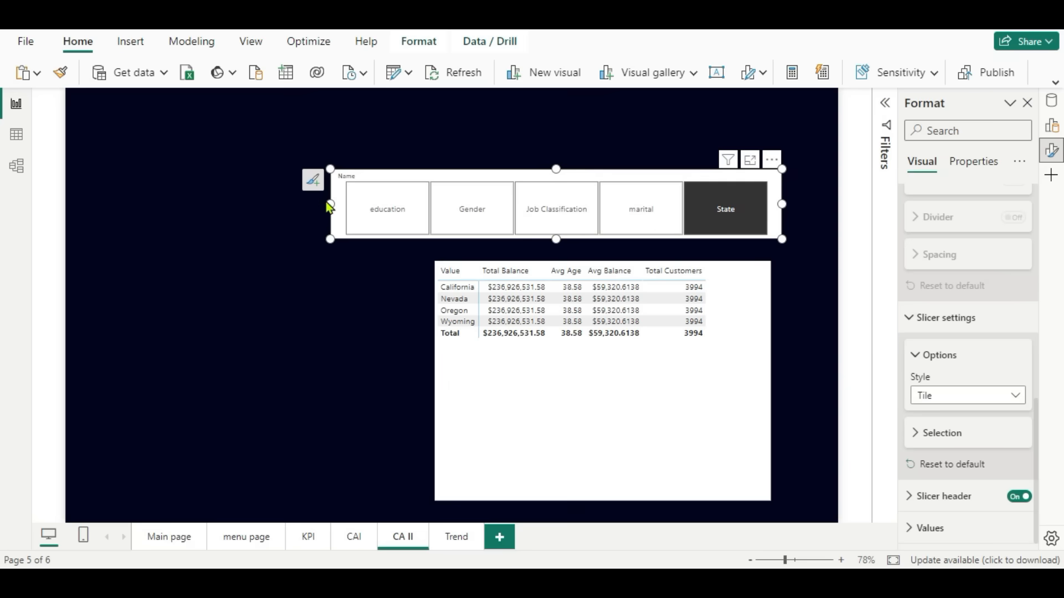
# Narrow the slicer to roughly the matrix's width, and turn off its slicer header and background.
pyautogui.moveTo(345, 210); pyautogui.dragTo(427, 220)
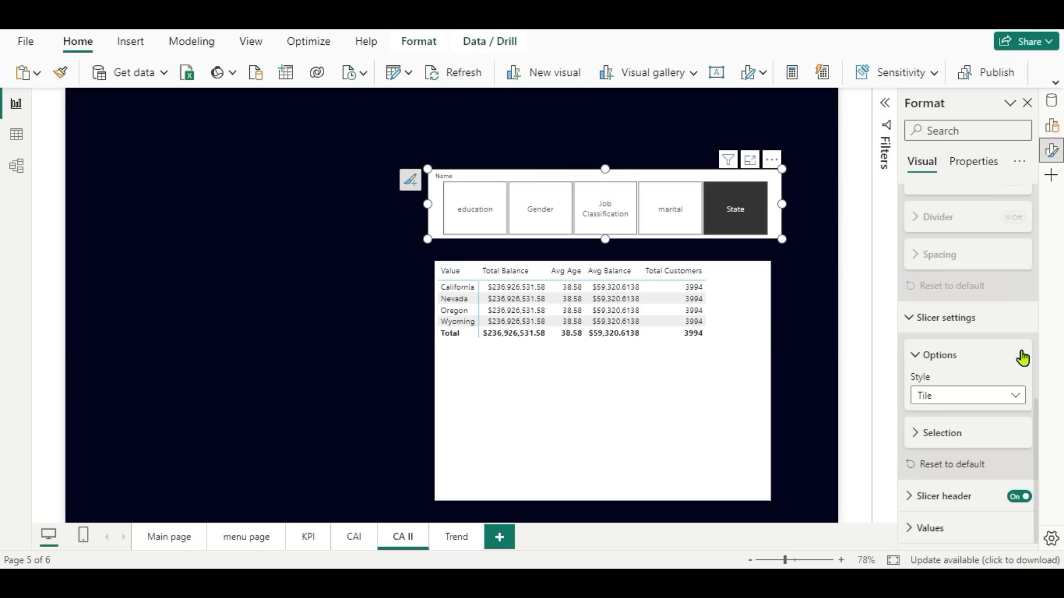
pyautogui.click(1023, 497)
pyautogui.scroll(10, 938, 288)
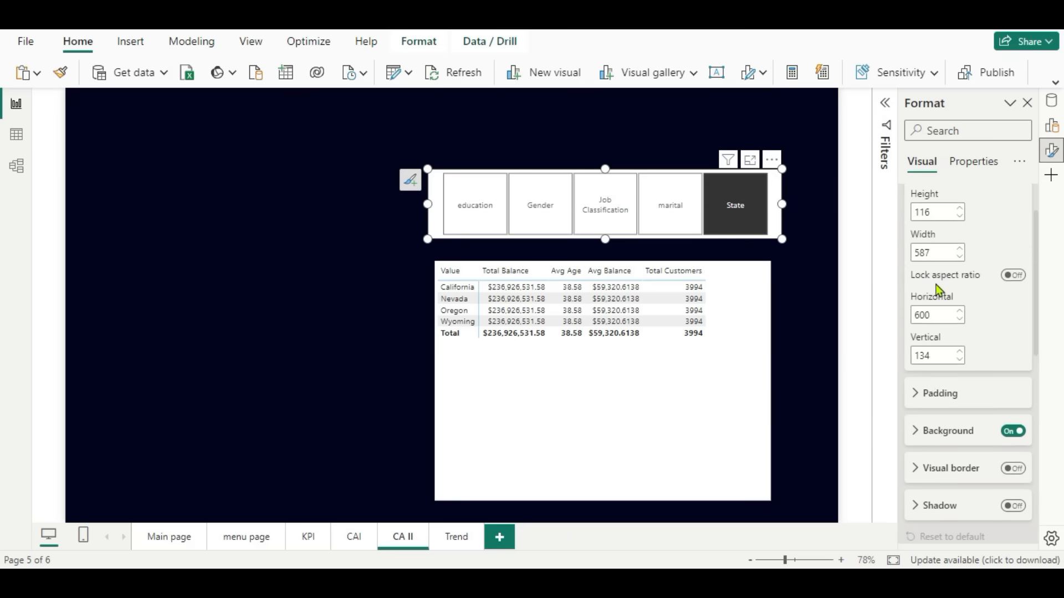
pyautogui.click(1019, 498)
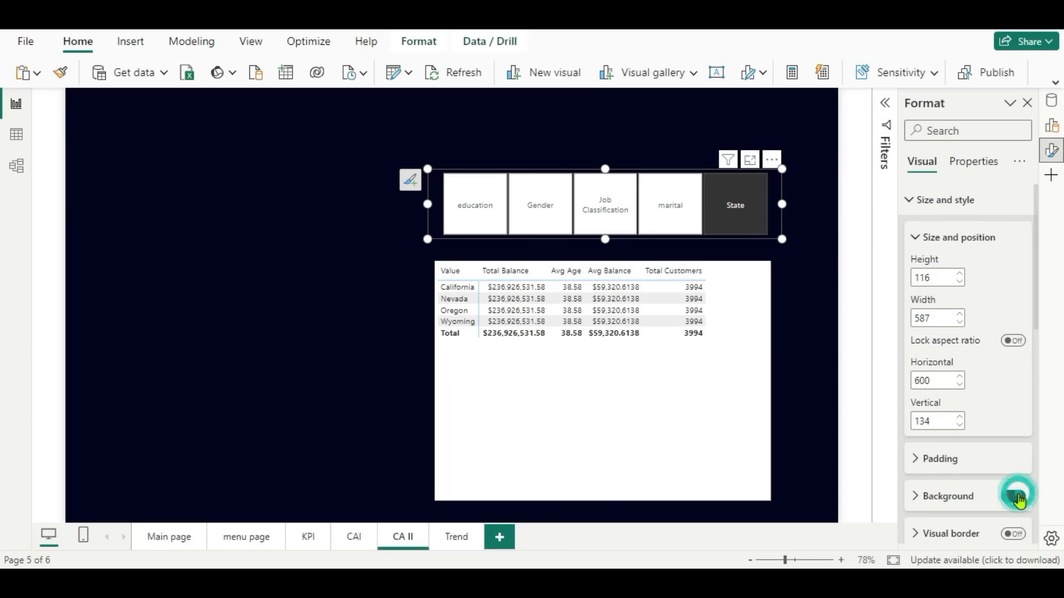
# Turn on single select in the slicer's selection settings, keeping the Tile style.
pyautogui.scroll(-4, 1015, 465)
pyautogui.scroll(-5, 1017, 454)
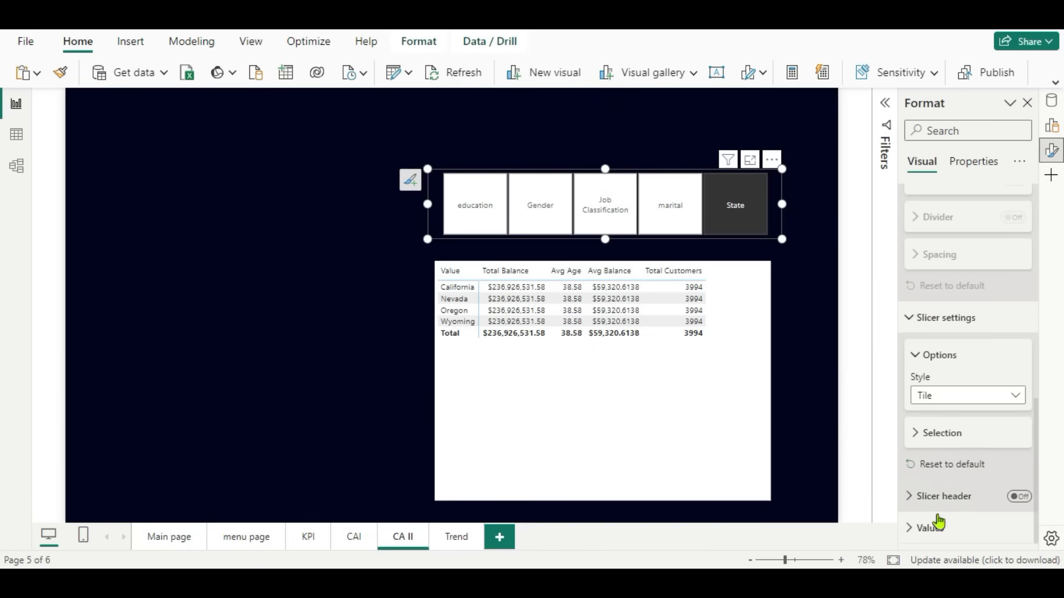
pyautogui.click(1016, 396)
pyautogui.click(1015, 395)
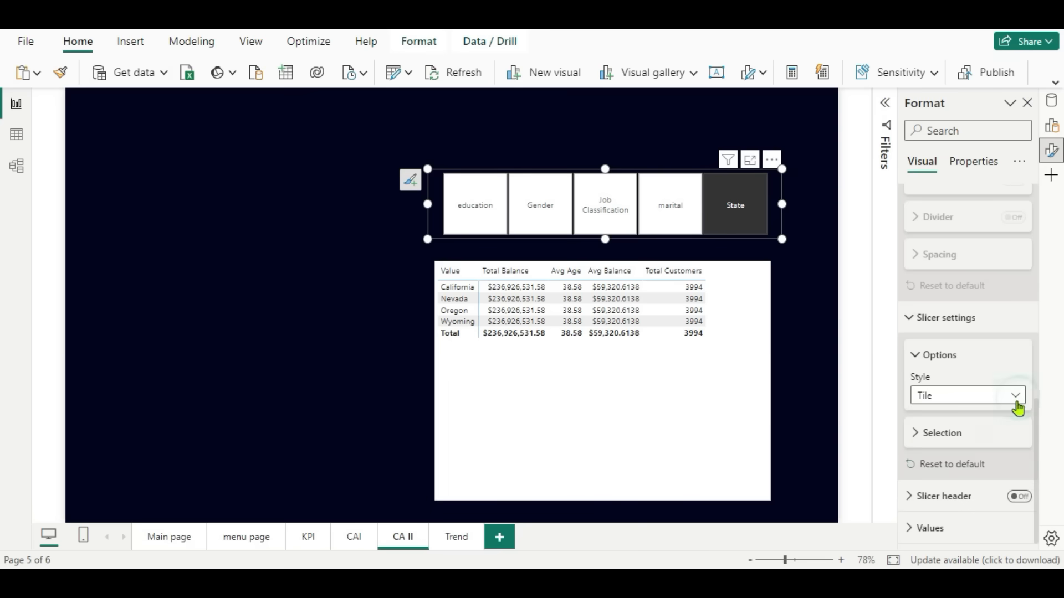
pyautogui.click(916, 433)
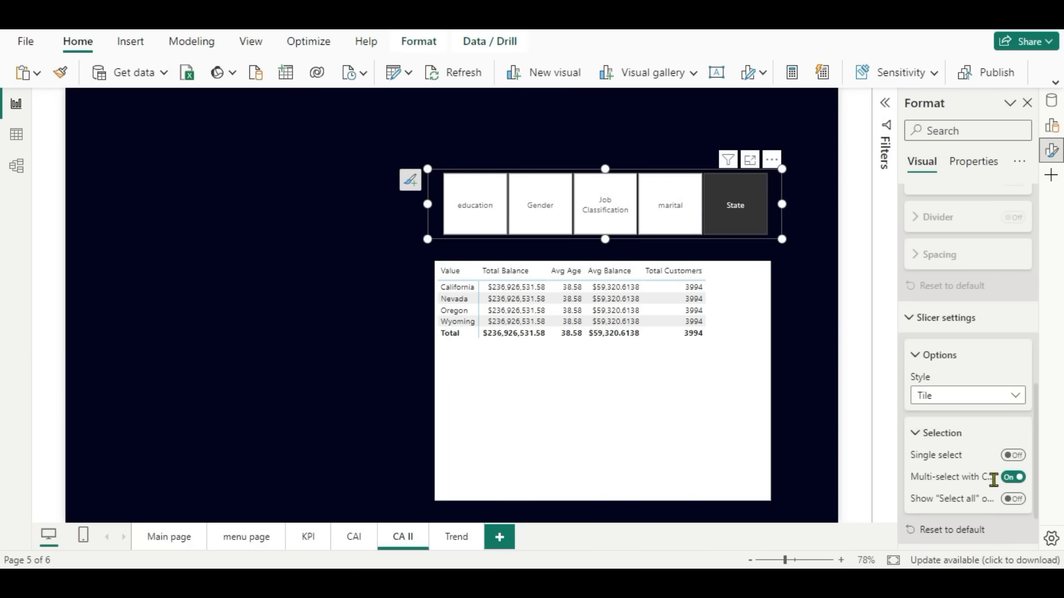
pyautogui.scroll(-1, 995, 481)
pyautogui.click(1010, 391)
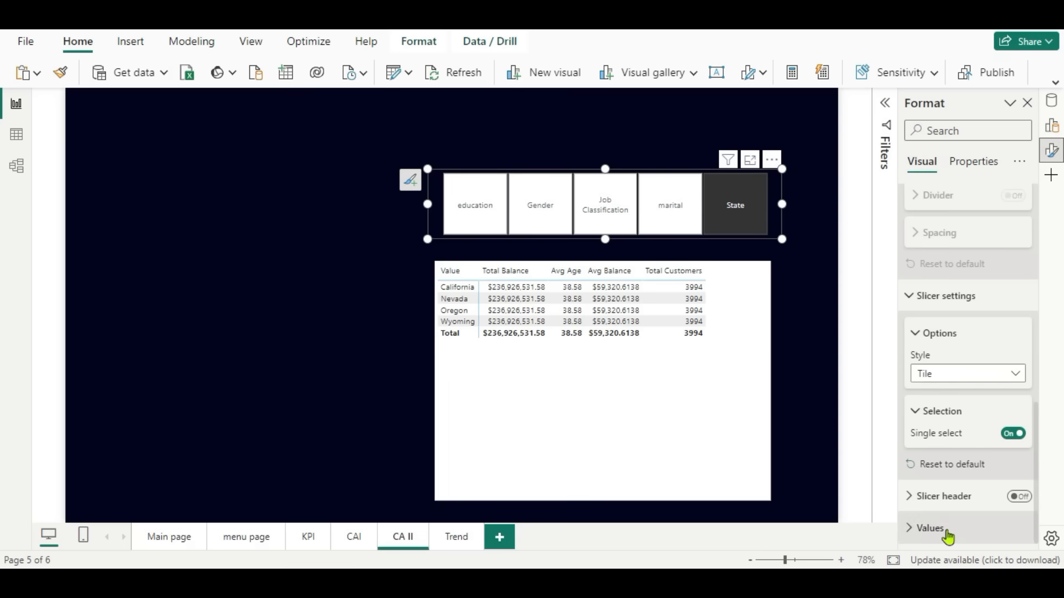
# Set the font color of the slicer's values to light blue.
pyautogui.click(966, 497)
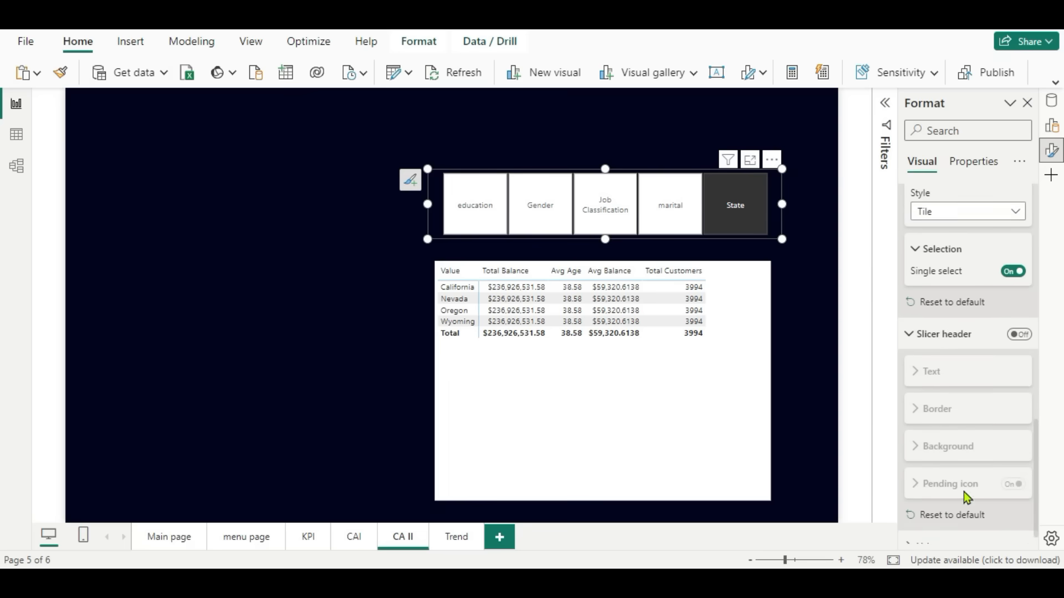
pyautogui.scroll(-1, 967, 499)
pyautogui.click(925, 529)
pyautogui.scroll(-5, 971, 444)
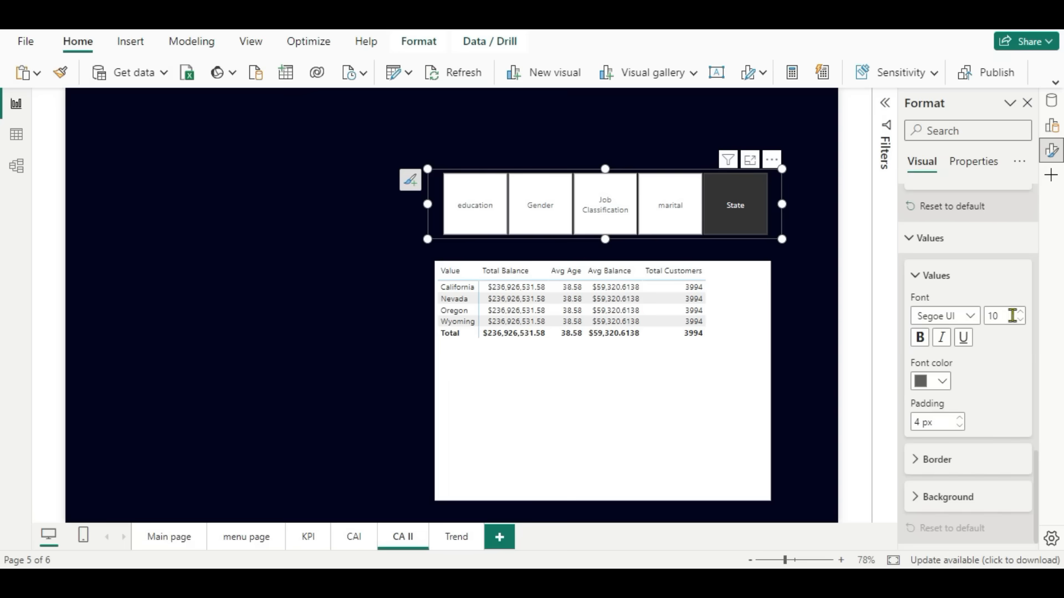
pyautogui.click(948, 383)
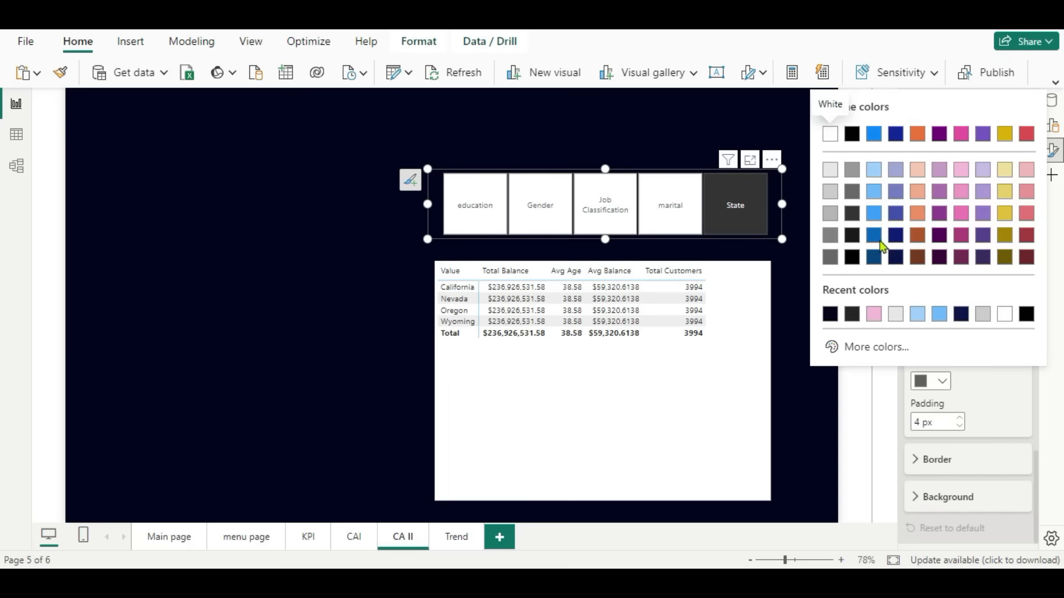
pyautogui.click(872, 170)
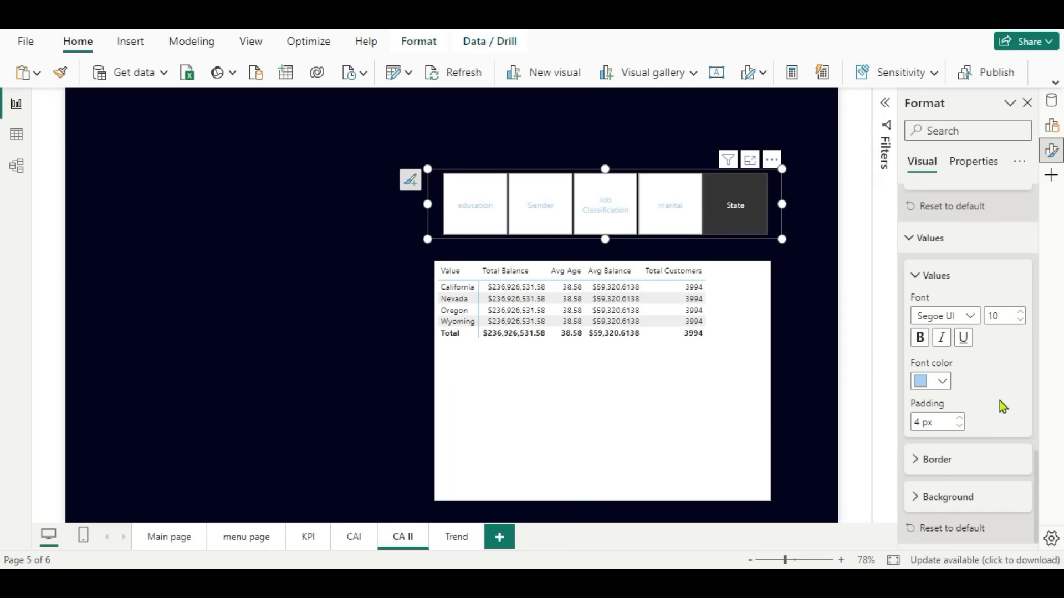
# Set the background of the slicer's values to light blue and their font color to dark blue.
pyautogui.click(915, 499)
pyautogui.click(951, 498)
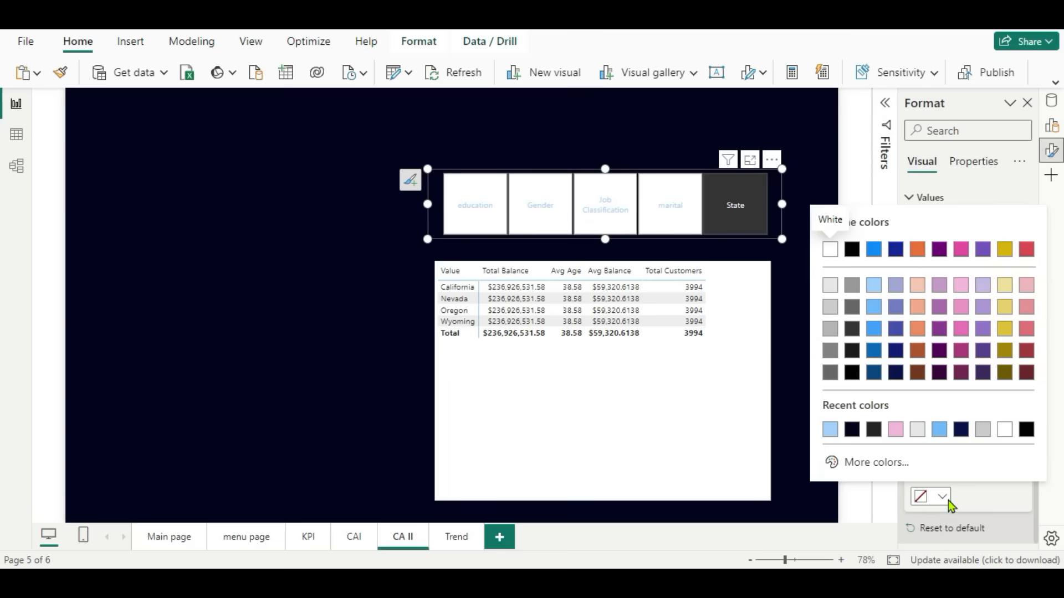
pyautogui.click(876, 325)
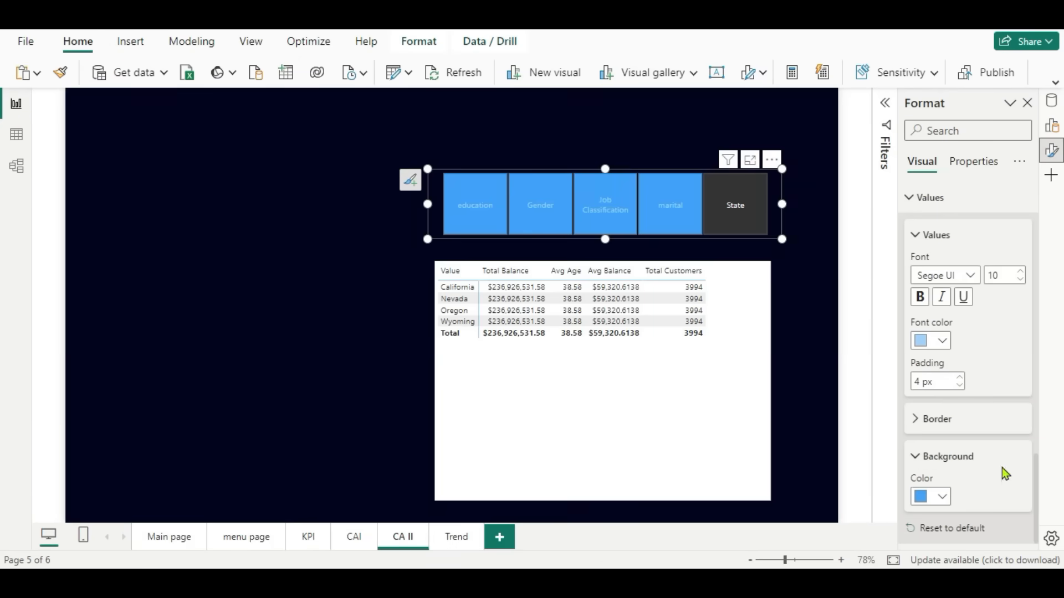
pyautogui.click(942, 496)
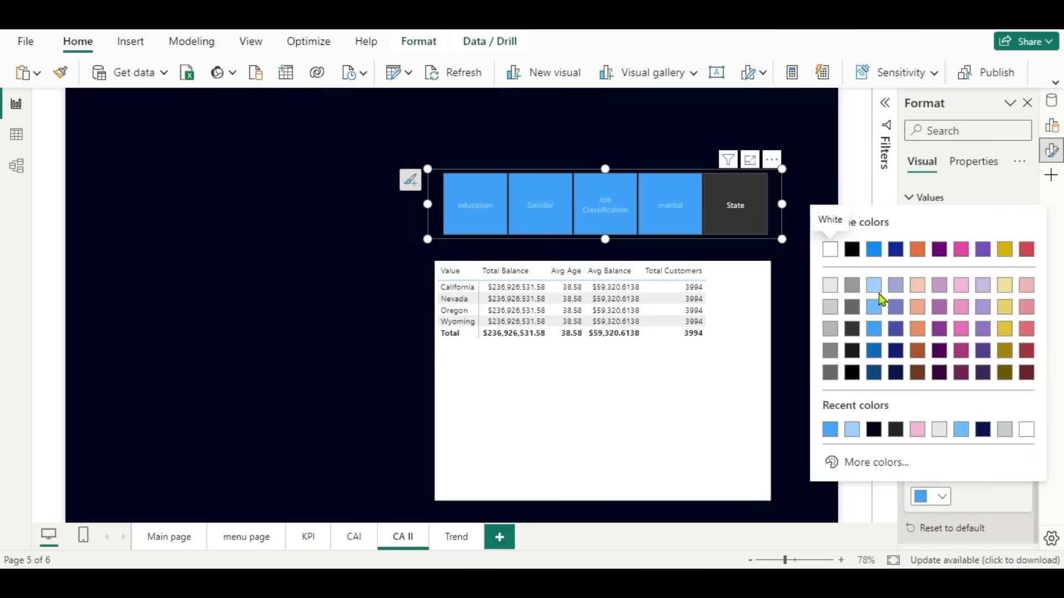
pyautogui.click(874, 286)
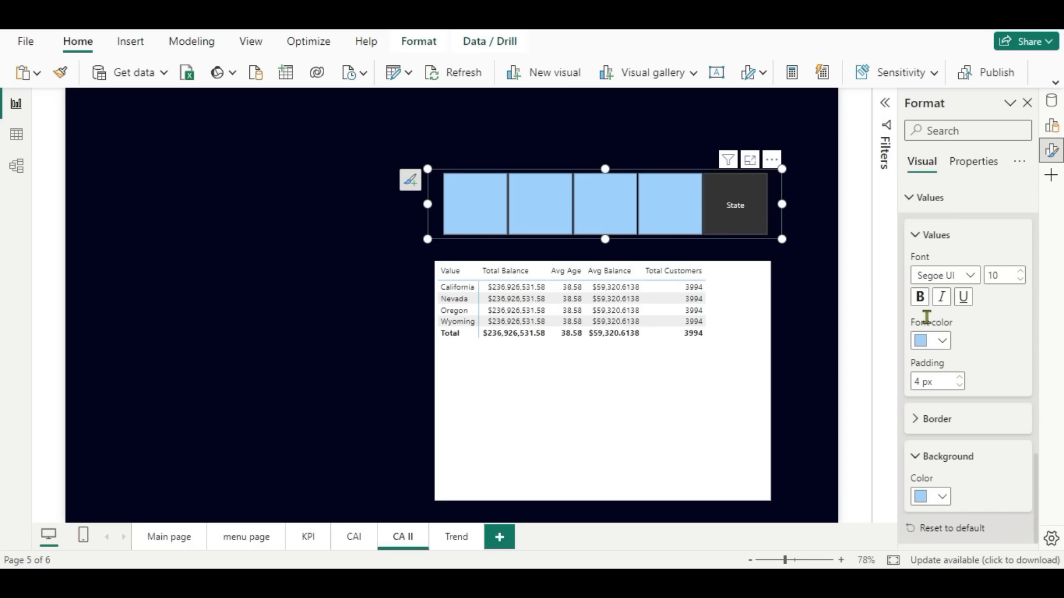
pyautogui.click(944, 347)
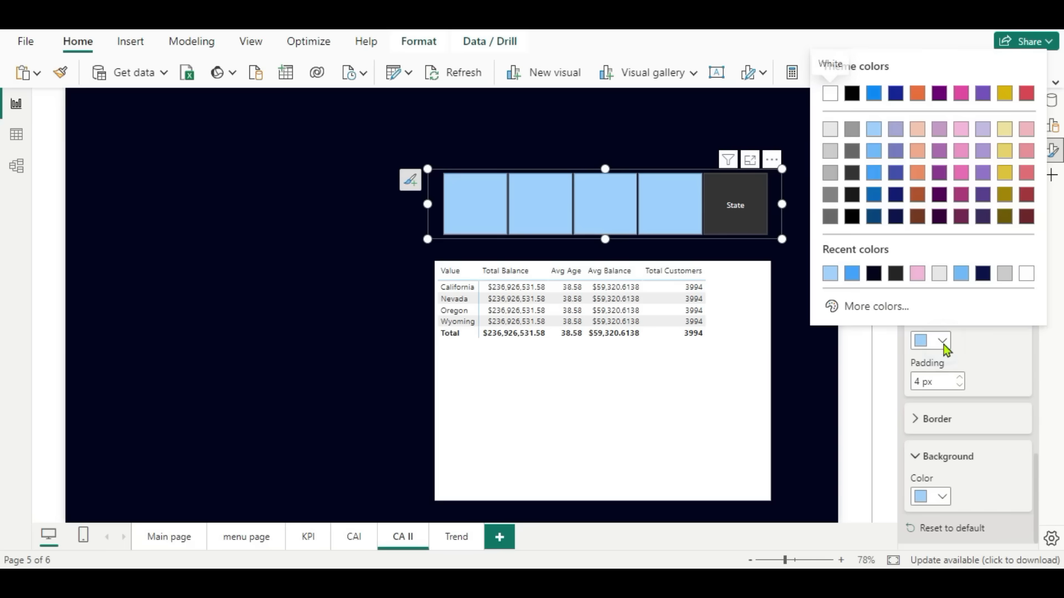
pyautogui.click(896, 197)
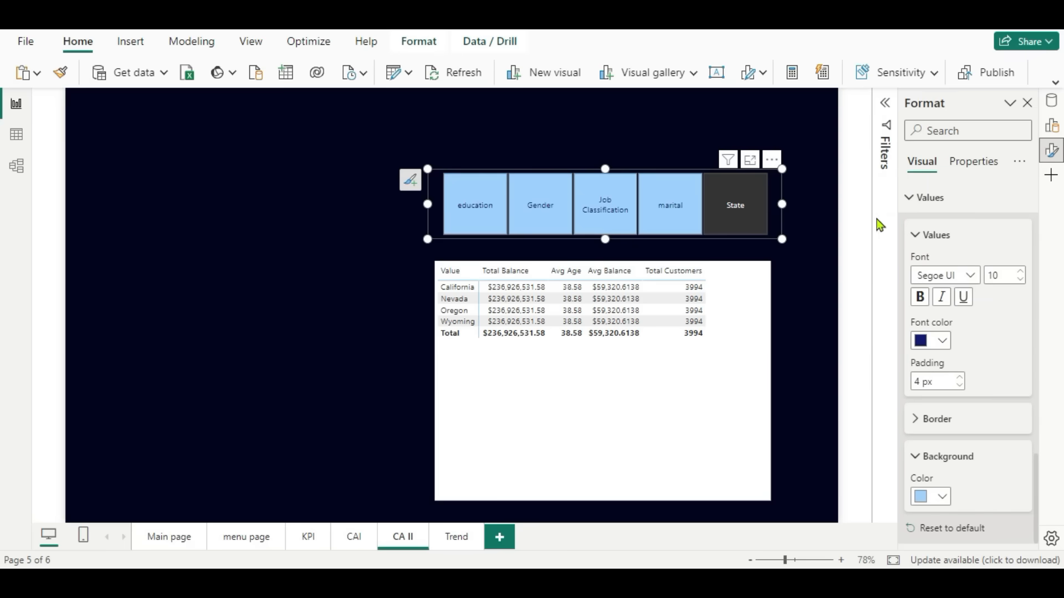
# Widen the slicer slightly, reduce its height to a slim row, and move it down closer to the matrix.
pyautogui.moveTo(780, 206); pyautogui.dragTo(801, 206)
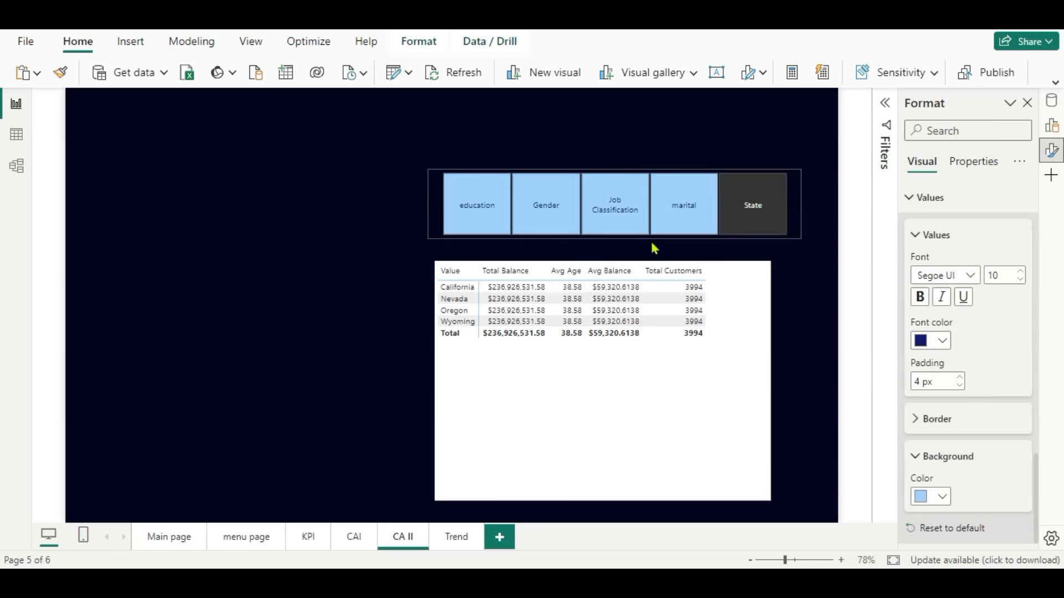
pyautogui.moveTo(613, 240); pyautogui.dragTo(613, 215)
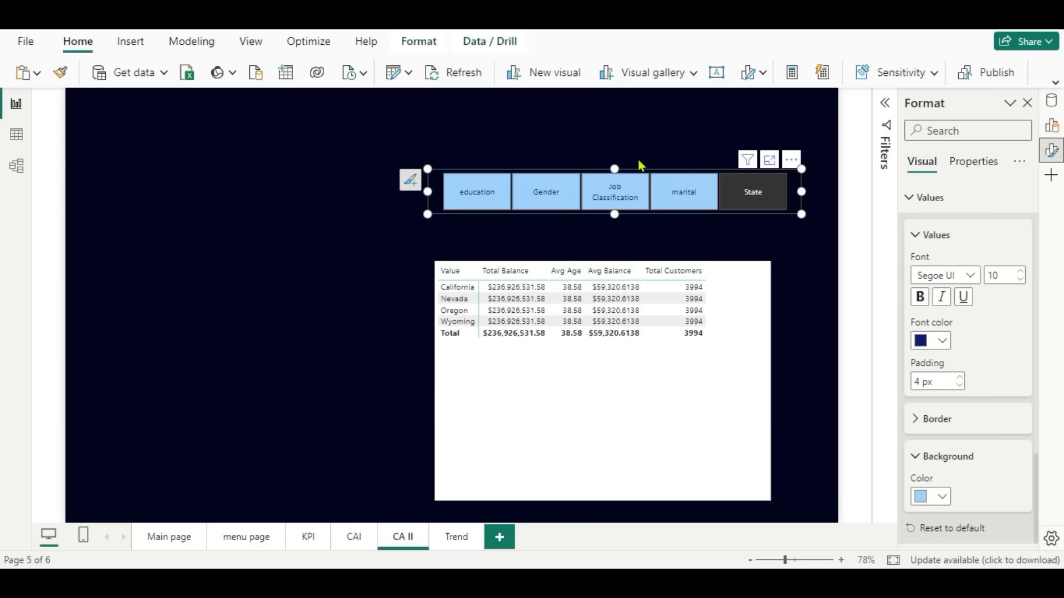
pyautogui.moveTo(793, 164); pyautogui.dragTo(789, 183)
# Turn off the background of the matrix.
pyautogui.click(749, 413)
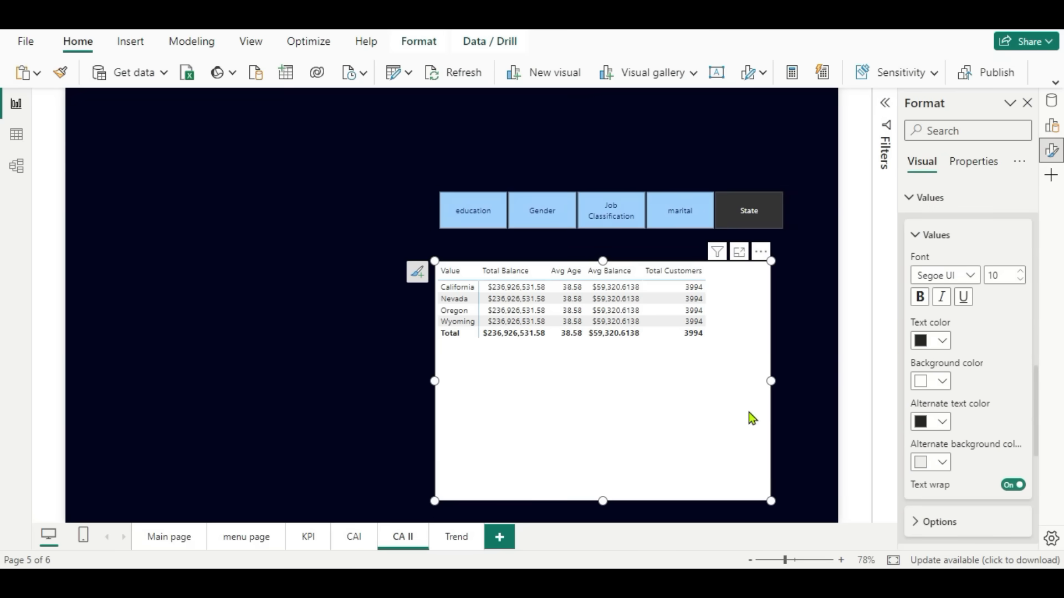
pyautogui.click(1052, 151)
pyautogui.click(1051, 158)
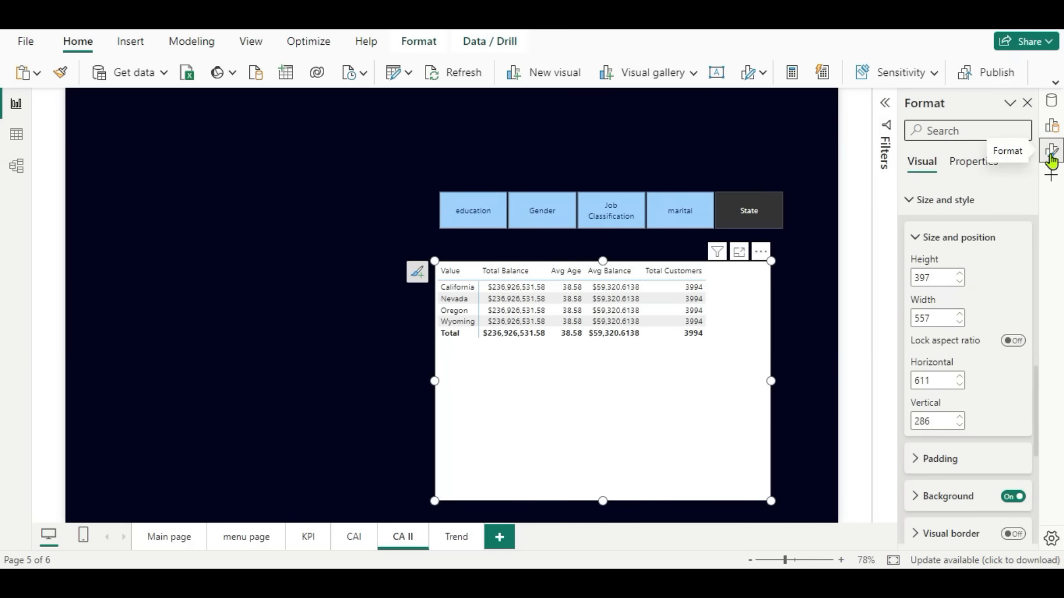
pyautogui.scroll(-3, 975, 322)
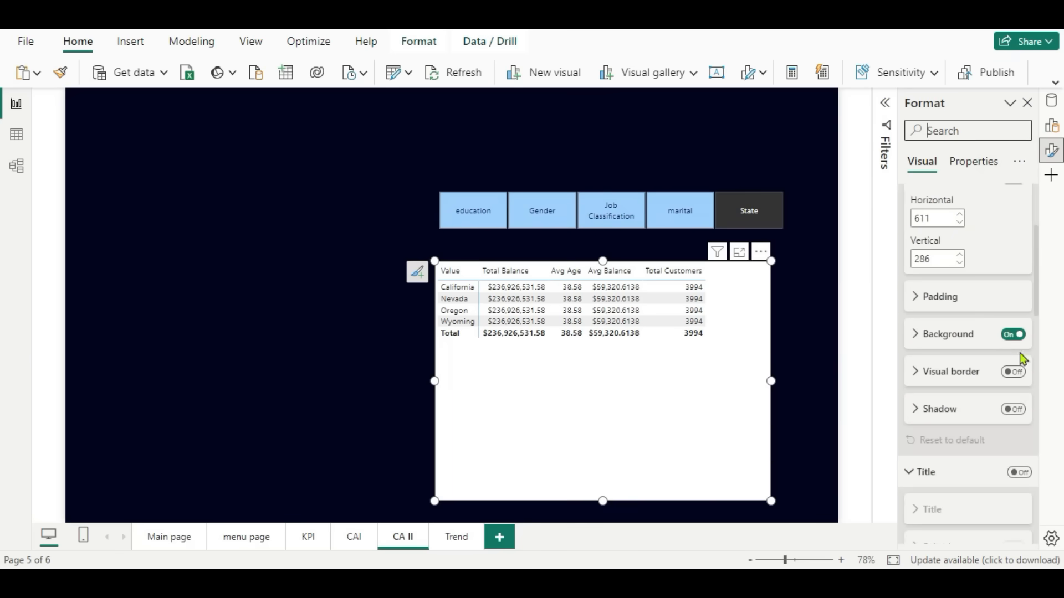
pyautogui.click(1017, 337)
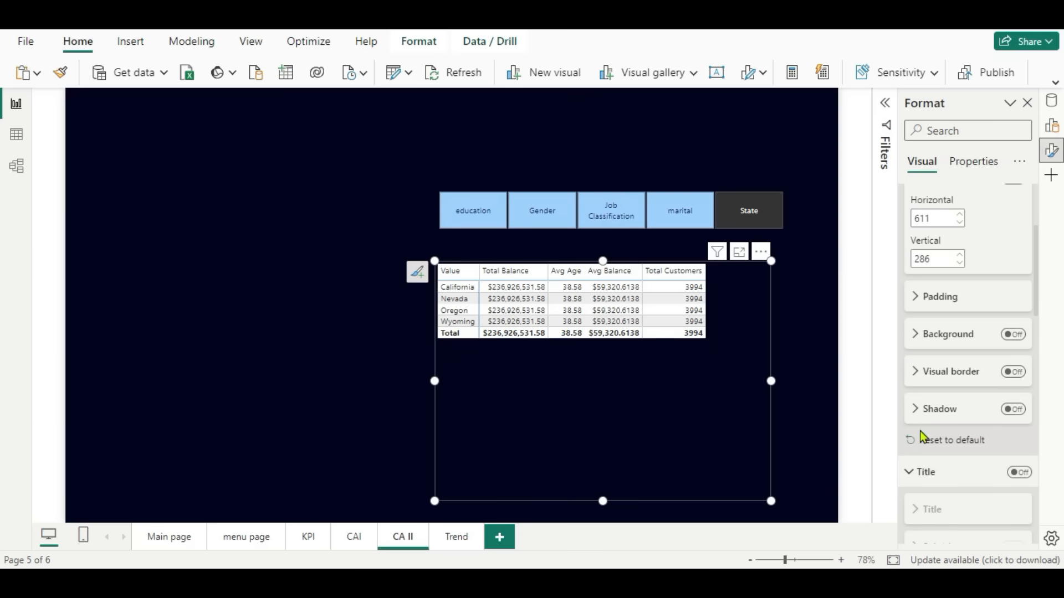
pyautogui.click(915, 372)
pyautogui.click(915, 372)
# Set the matrix's style preset to None.
pyautogui.scroll(-4, 964, 452)
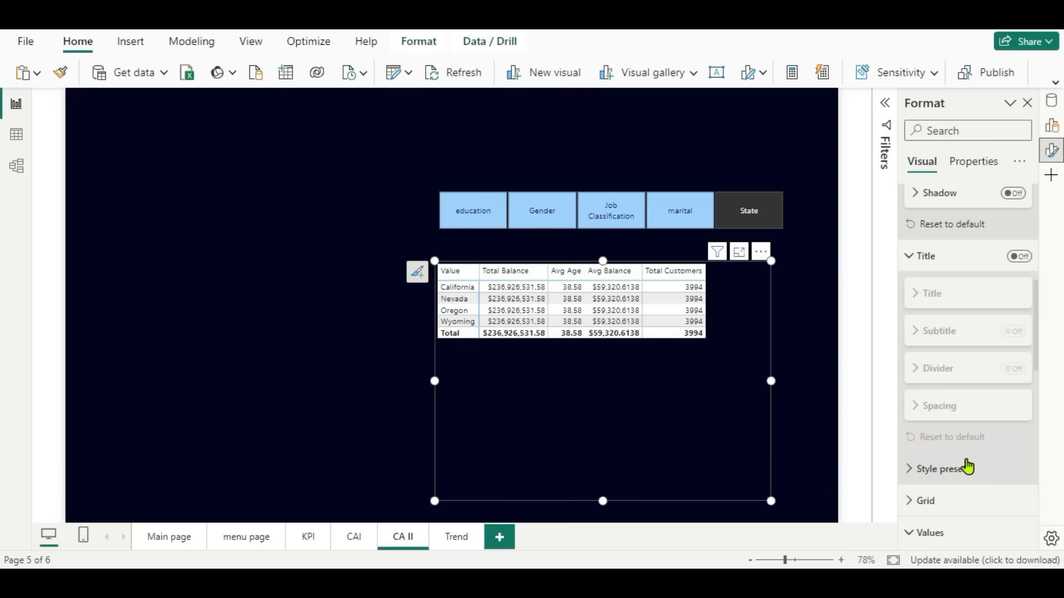
pyautogui.scroll(-2, 966, 467)
pyautogui.scroll(-1, 967, 467)
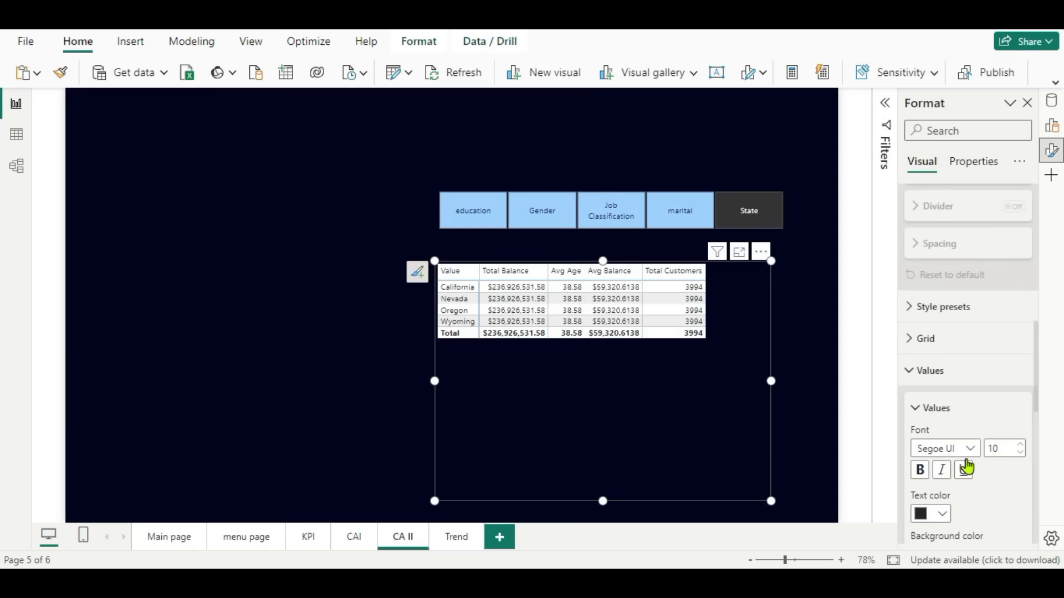
pyautogui.click(910, 317)
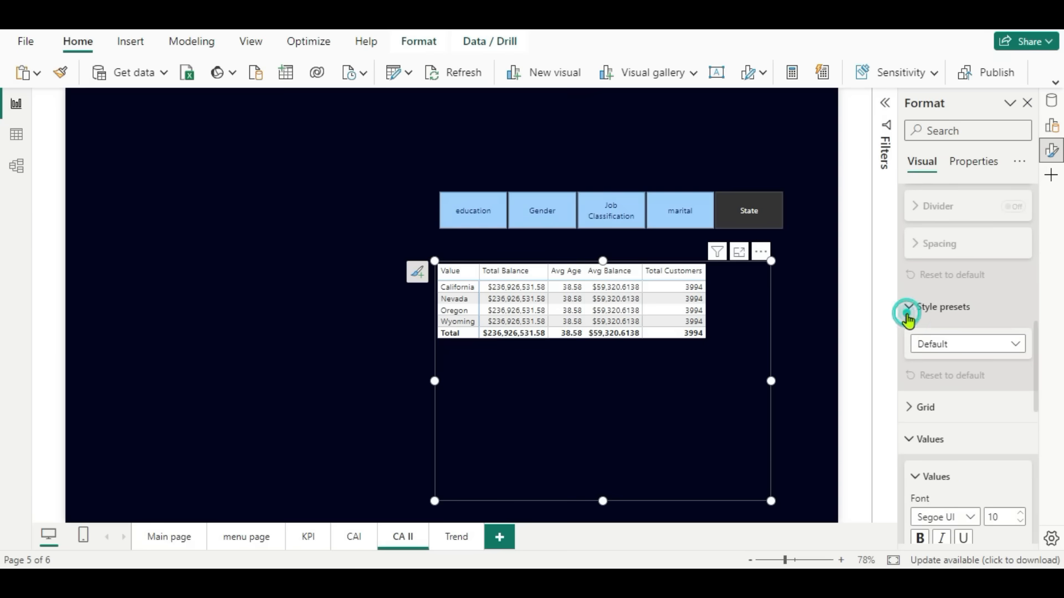
pyautogui.click(1009, 344)
pyautogui.click(970, 381)
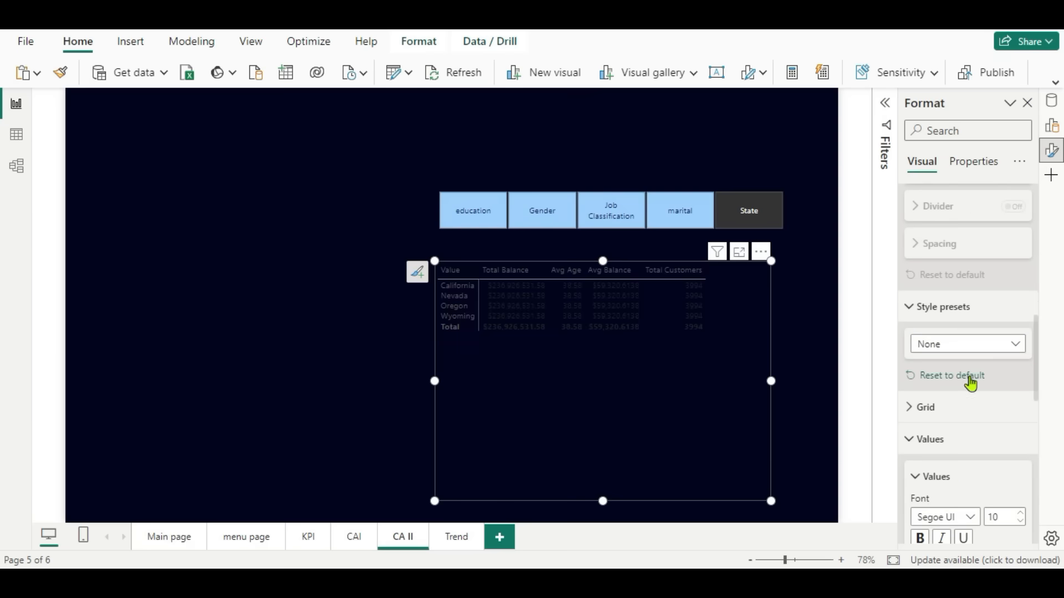
# Turn on horizontal gridlines for the matrix.
pyautogui.scroll(-3, 971, 388)
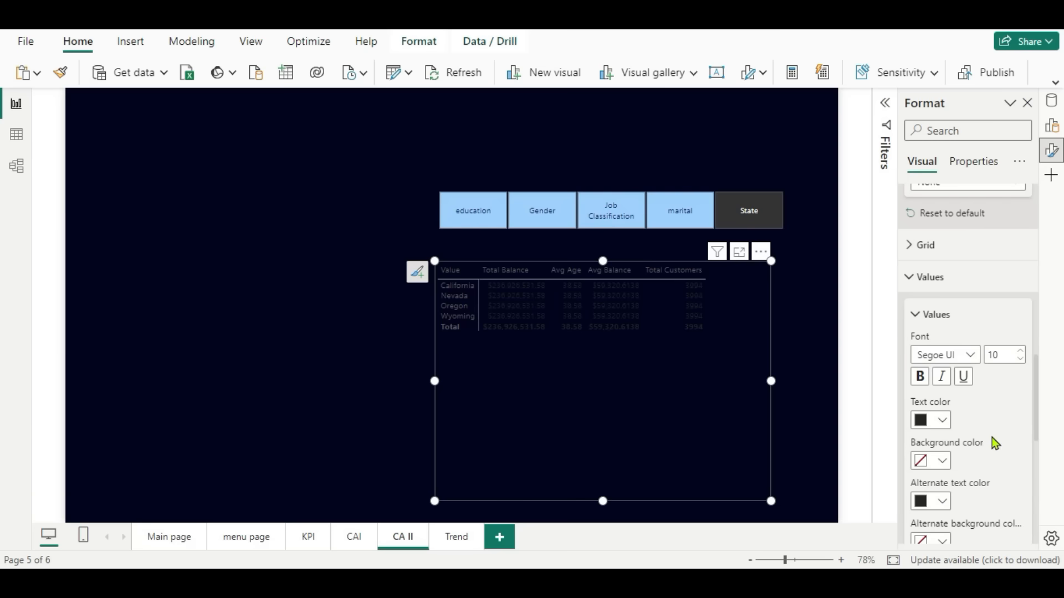
pyautogui.click(908, 245)
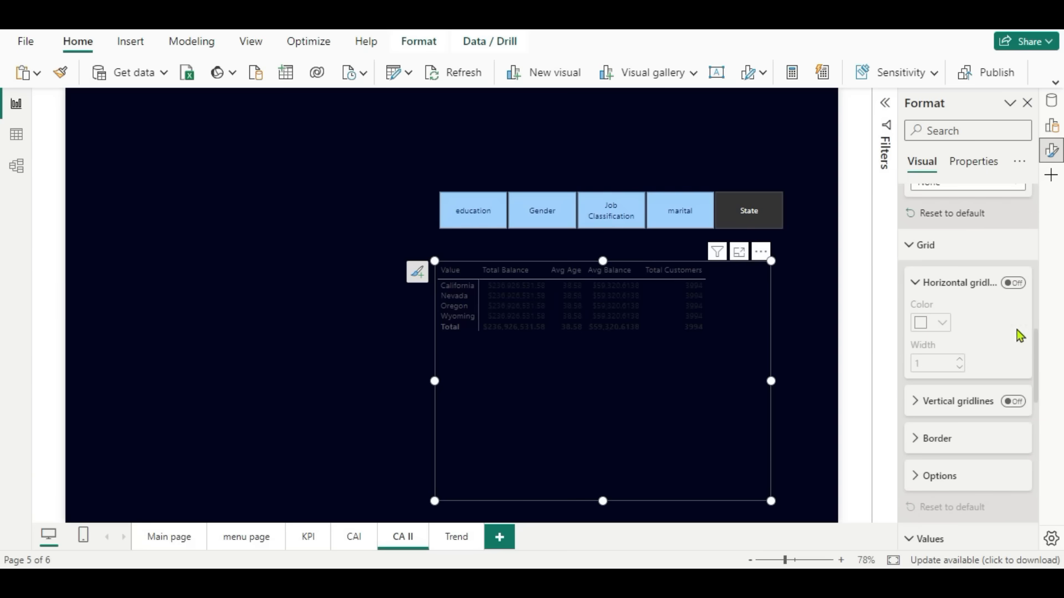
pyautogui.click(1010, 285)
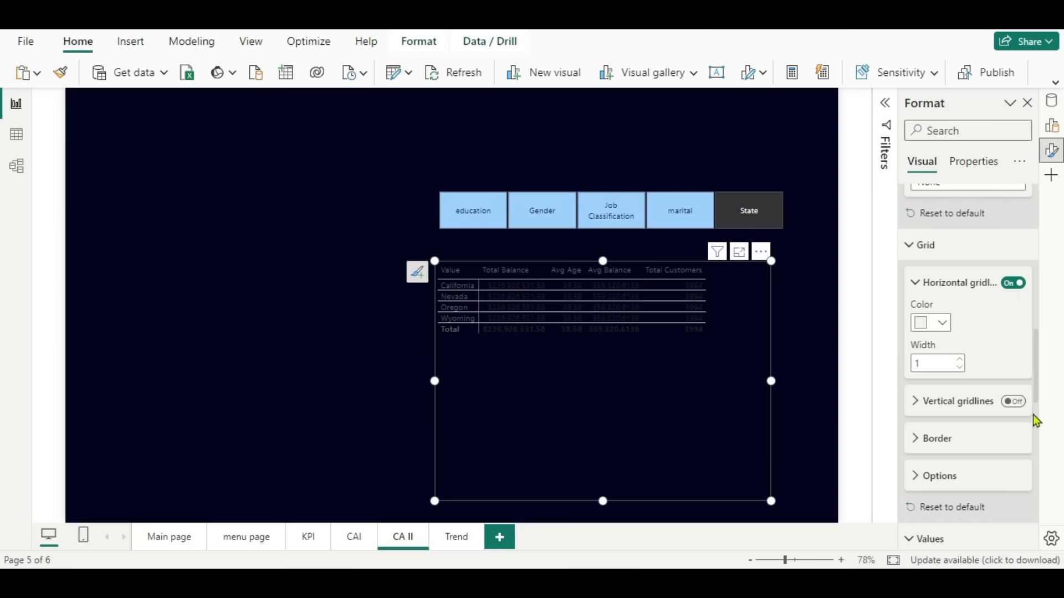
# Set the matrix grid's row padding to 10.
pyautogui.scroll(-3, 960, 446)
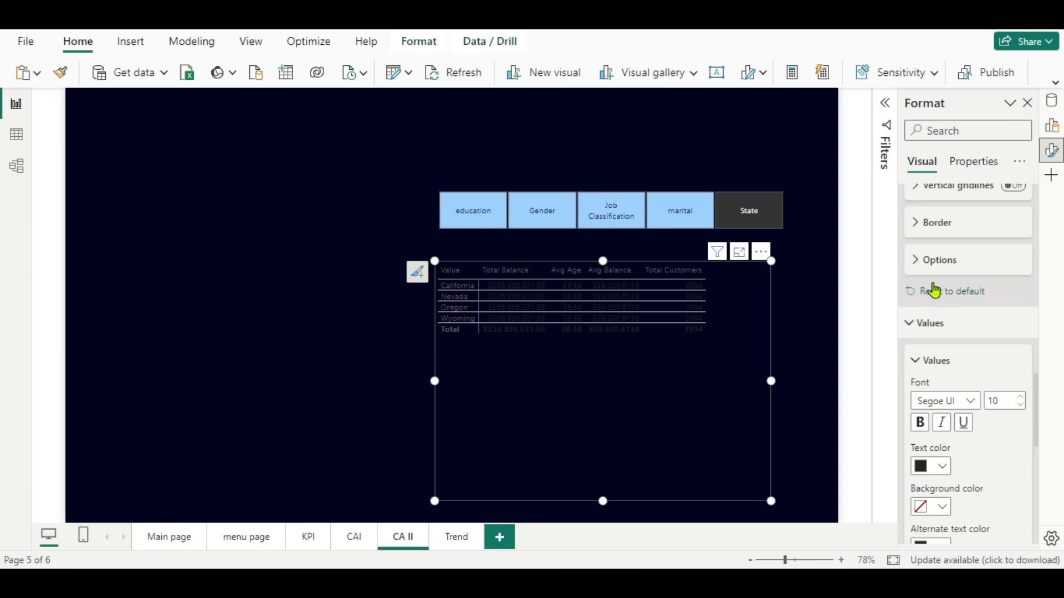
pyautogui.click(916, 262)
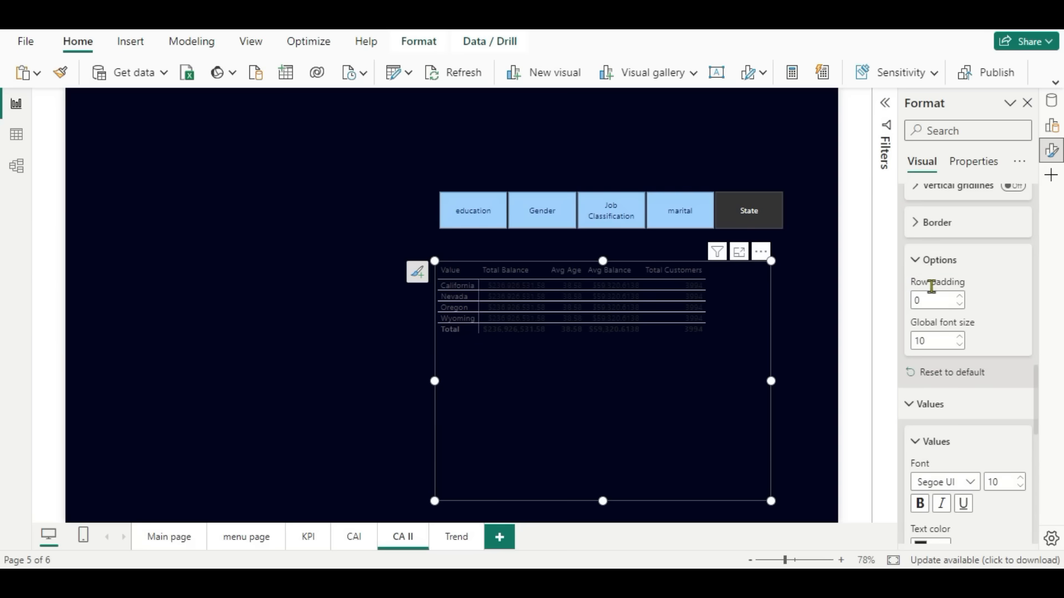
pyautogui.click(957, 298)
pyautogui.click(958, 298)
pyautogui.click(958, 298)
pyautogui.click(958, 298)
pyautogui.click(958, 298)
pyautogui.click(957, 298)
pyautogui.click(958, 298)
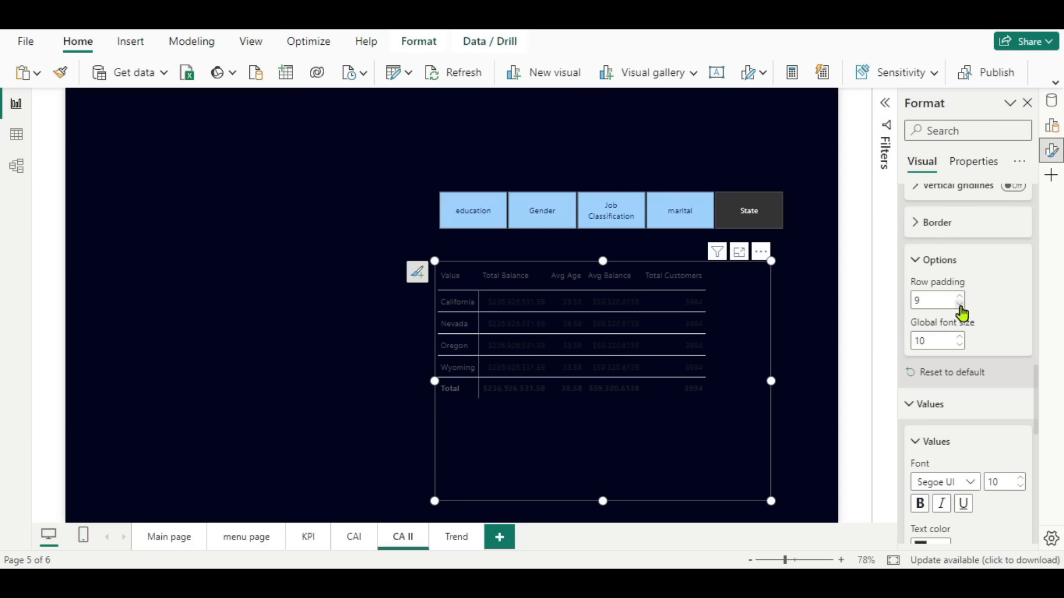
pyautogui.click(958, 298)
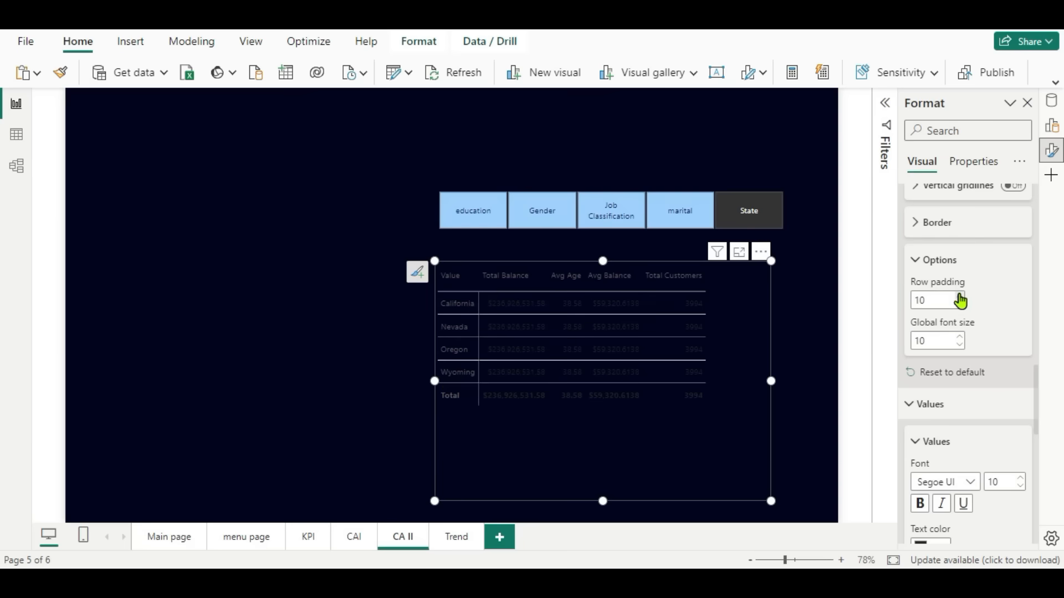
# Set the matrix grid's global font size to 12.
pyautogui.click(959, 345)
pyautogui.click(958, 336)
pyautogui.click(958, 337)
pyautogui.click(958, 337)
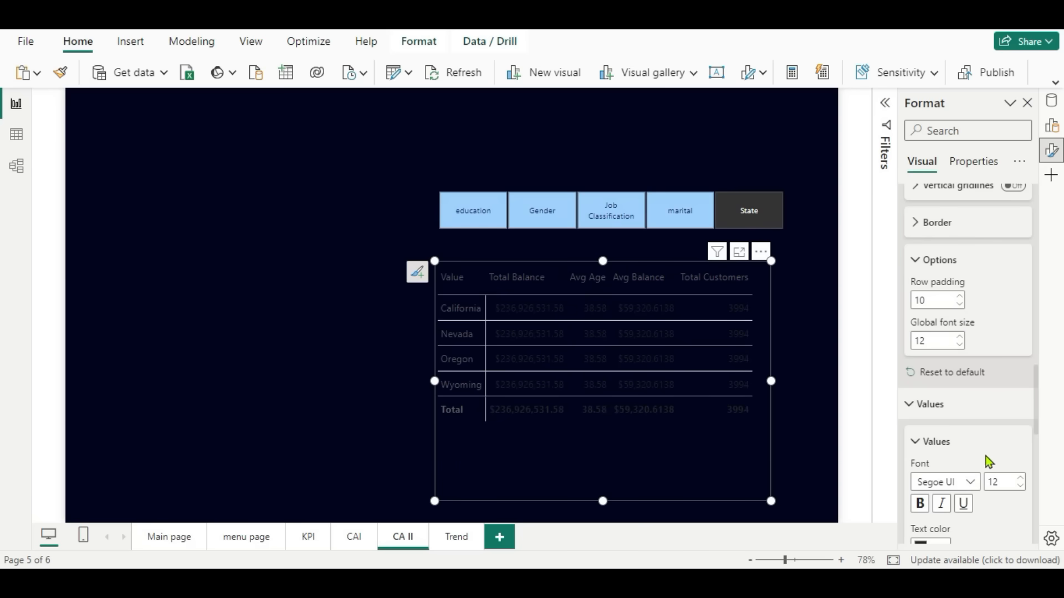
# Set the main text color of the matrix values to light blue.
pyautogui.scroll(-4, 989, 462)
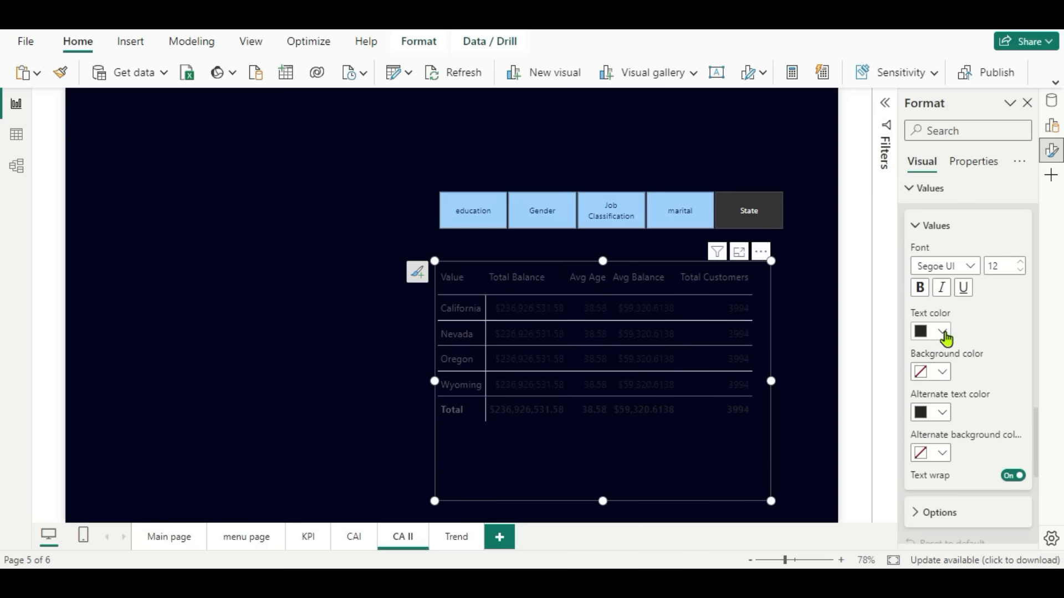
pyautogui.click(944, 333)
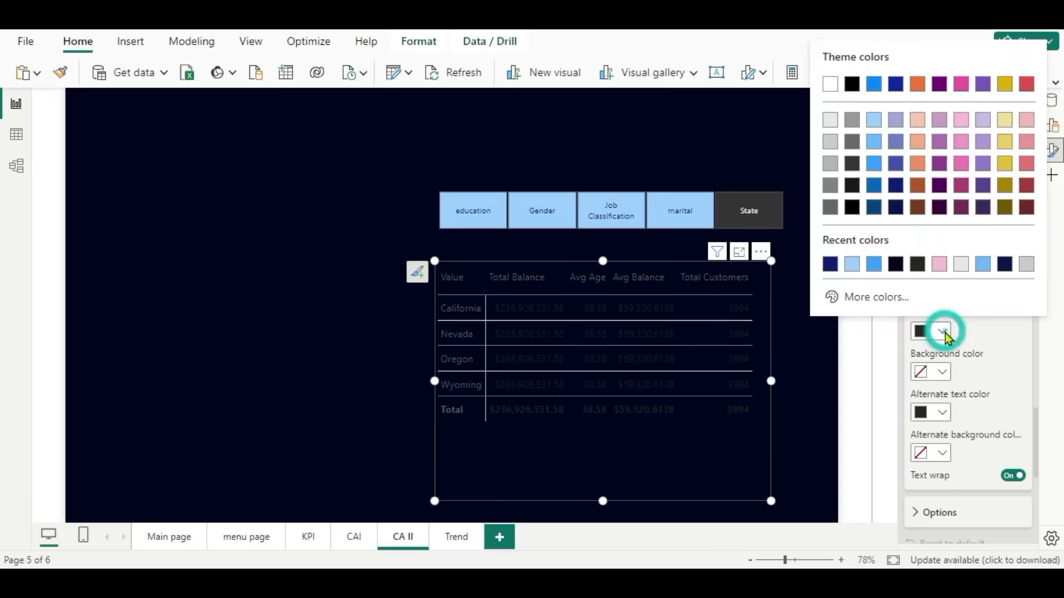
pyautogui.click(859, 270)
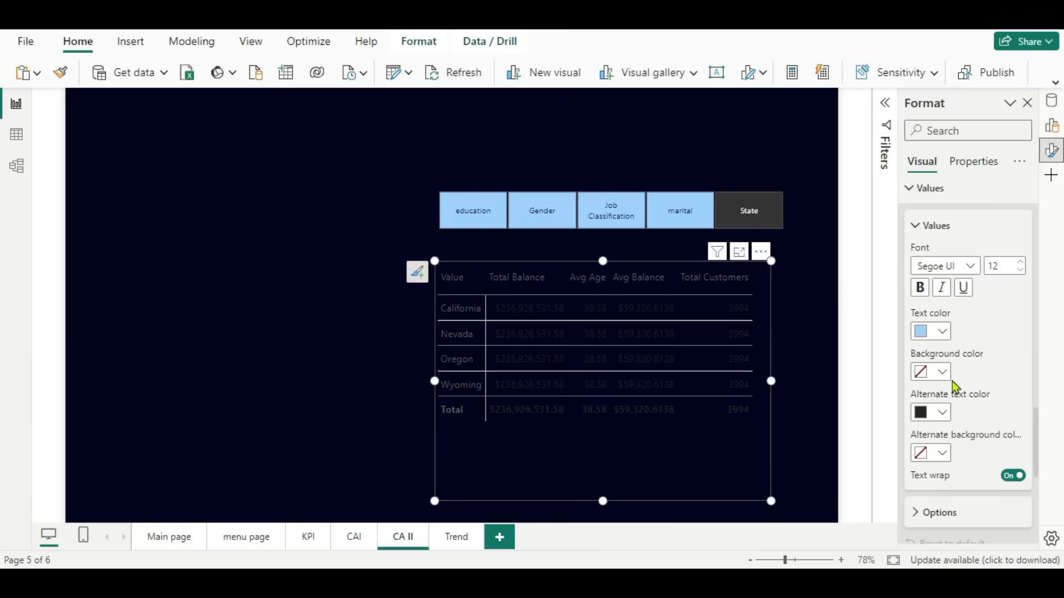
# Set the alternate text color of the matrix values to light blue, and turn off the column and row subtotals.
pyautogui.click(943, 414)
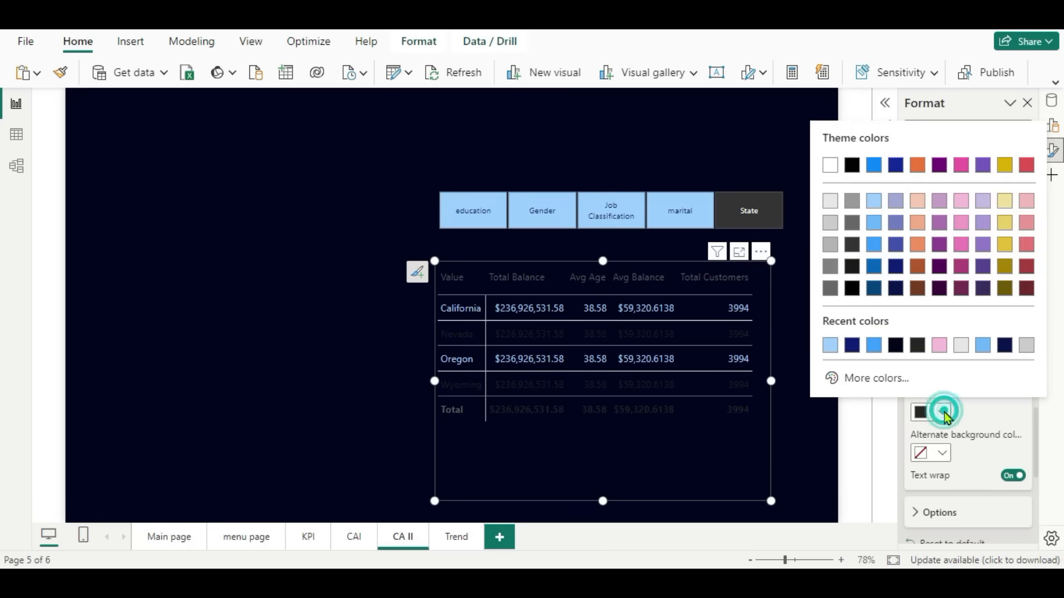
pyautogui.click(831, 346)
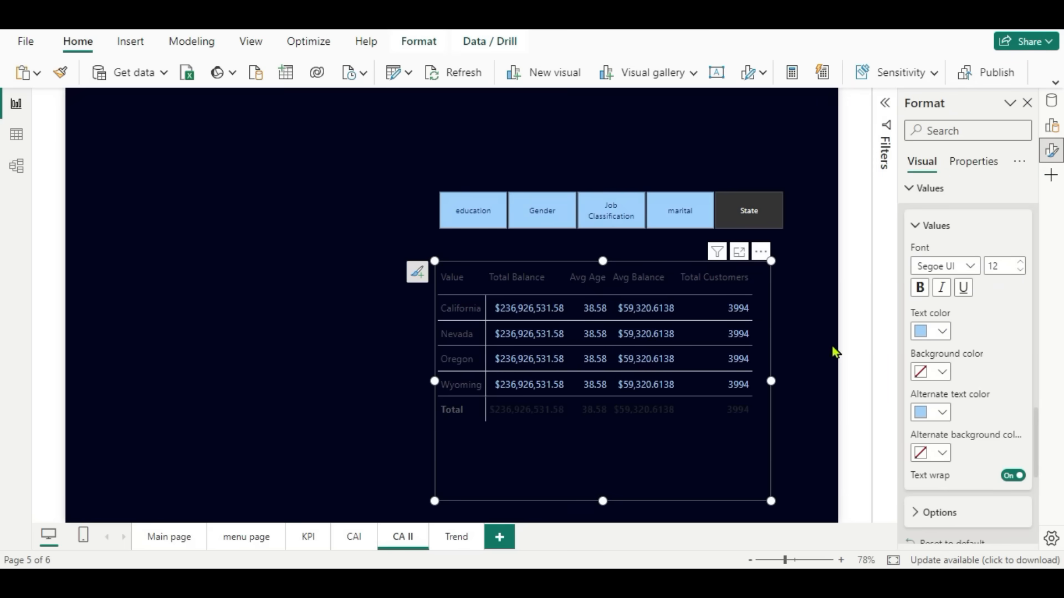
pyautogui.scroll(-1, 1000, 450)
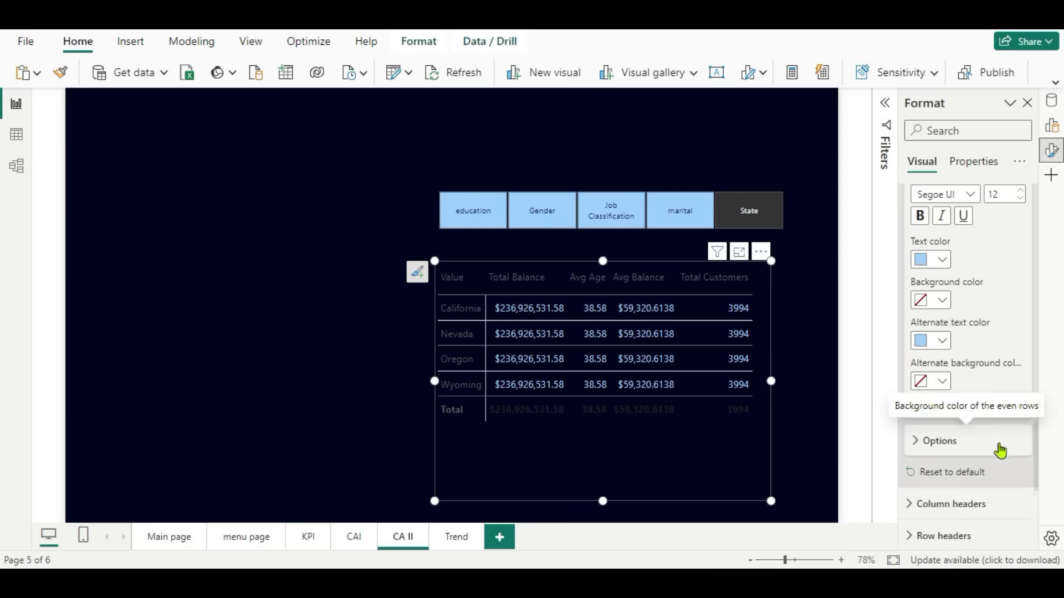
pyautogui.scroll(-1, 1000, 450)
pyautogui.click(1020, 479)
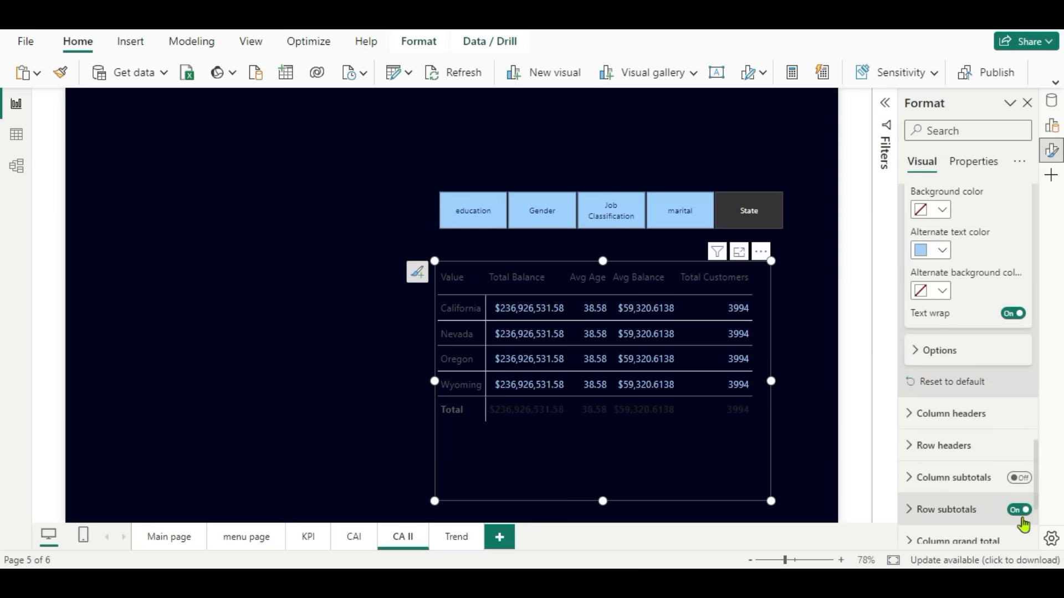
pyautogui.click(1020, 511)
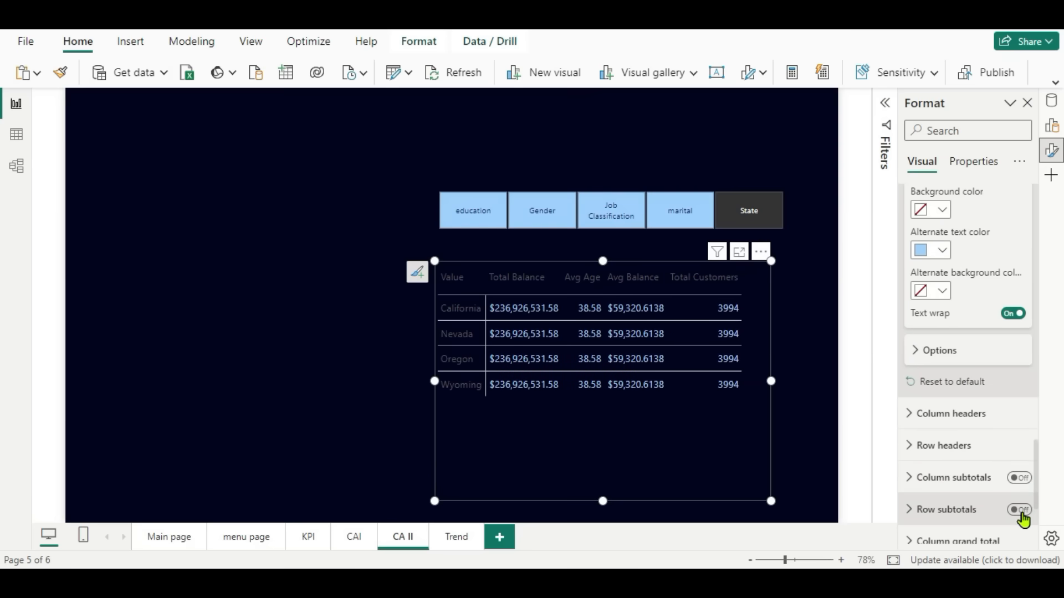
# Set the text color of the matrix column headers to light orange.
pyautogui.scroll(-2, 981, 434)
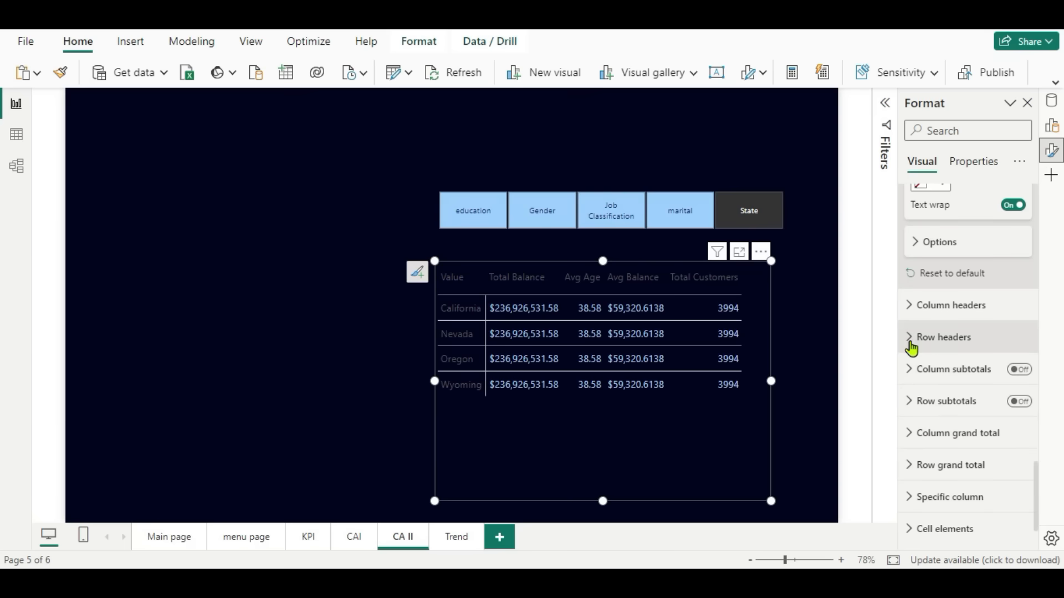
pyautogui.click(909, 306)
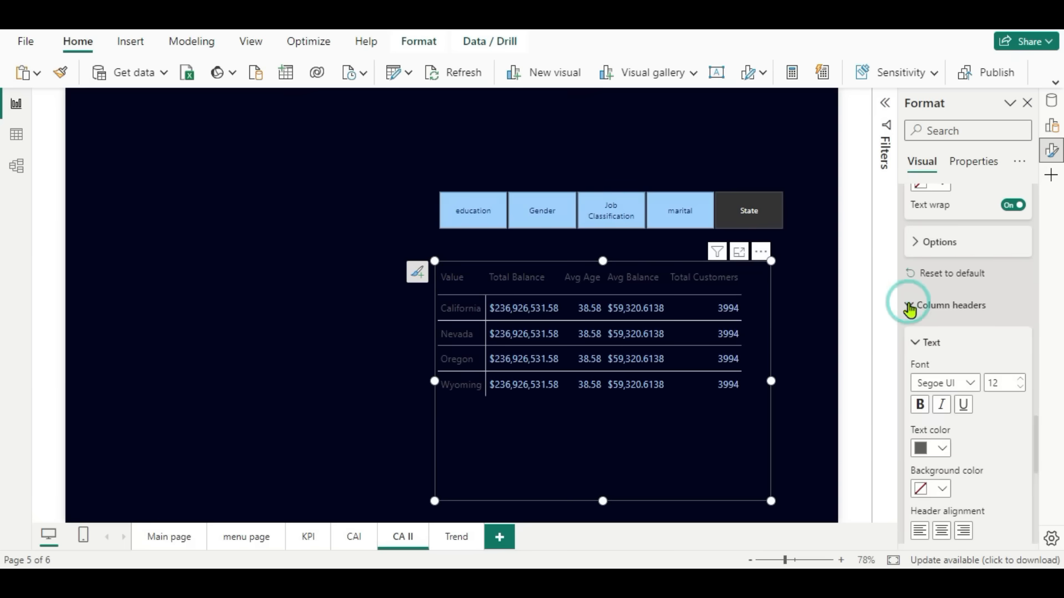
pyautogui.click(942, 450)
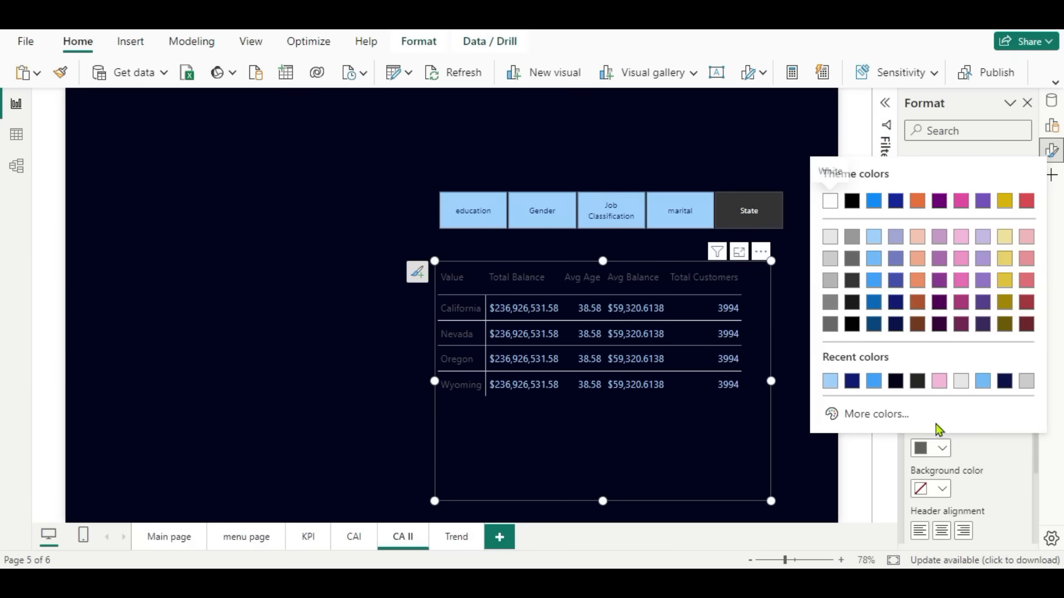
pyautogui.click(917, 283)
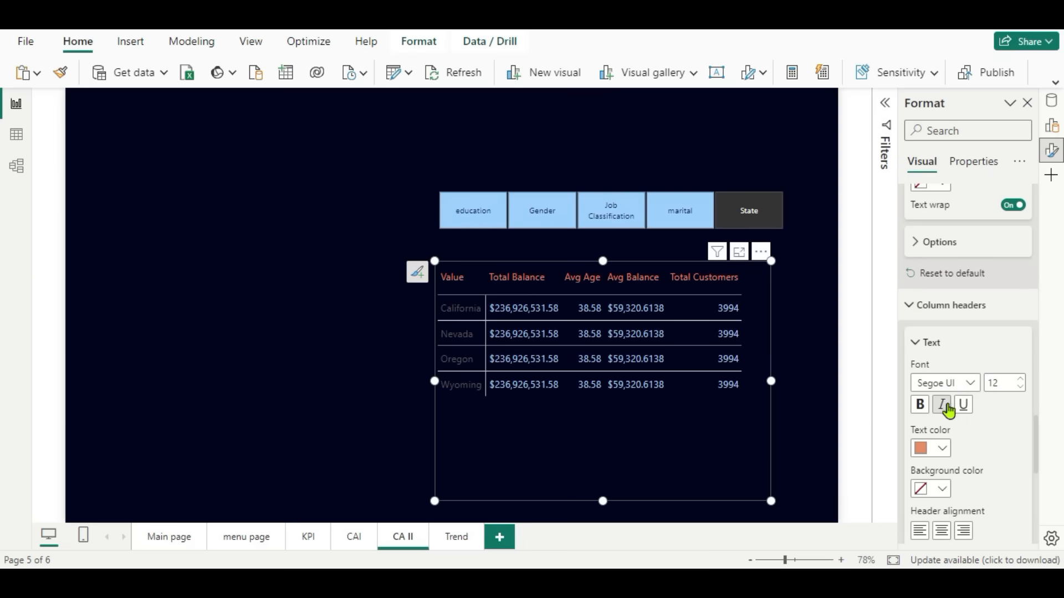
# Set the text color of the matrix row headers to light pink.
pyautogui.scroll(-3, 947, 413)
pyautogui.scroll(3, 949, 412)
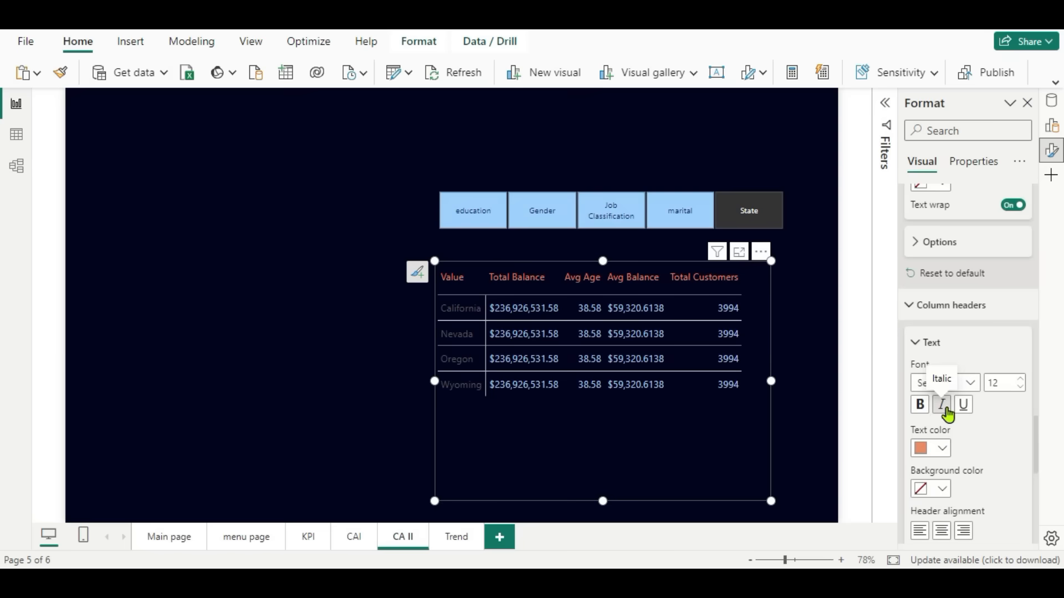
pyautogui.scroll(2, 949, 413)
pyautogui.scroll(2, 949, 414)
pyautogui.scroll(-5, 947, 410)
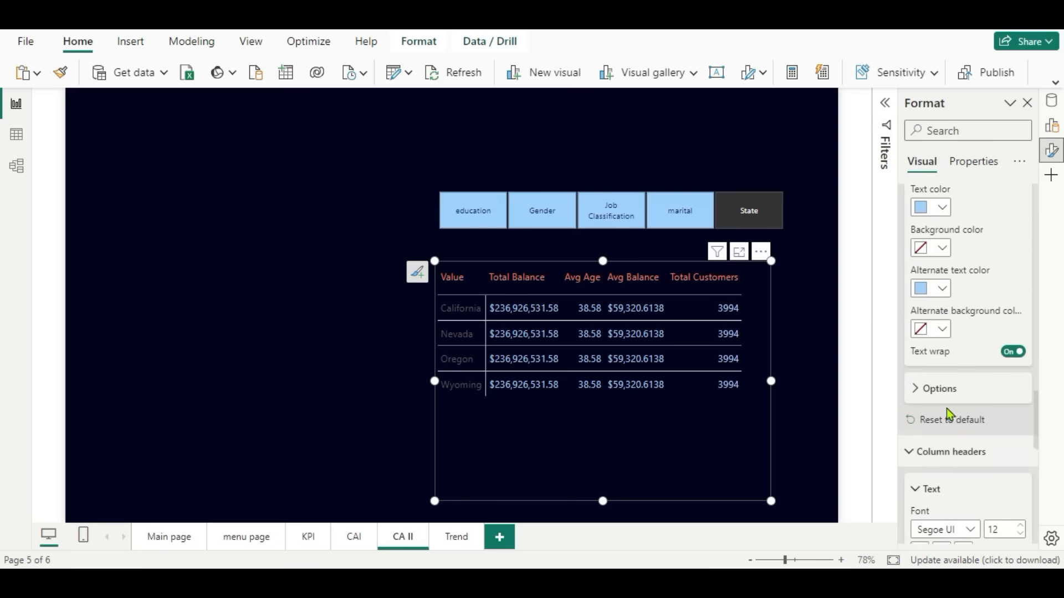
pyautogui.scroll(-2, 947, 408)
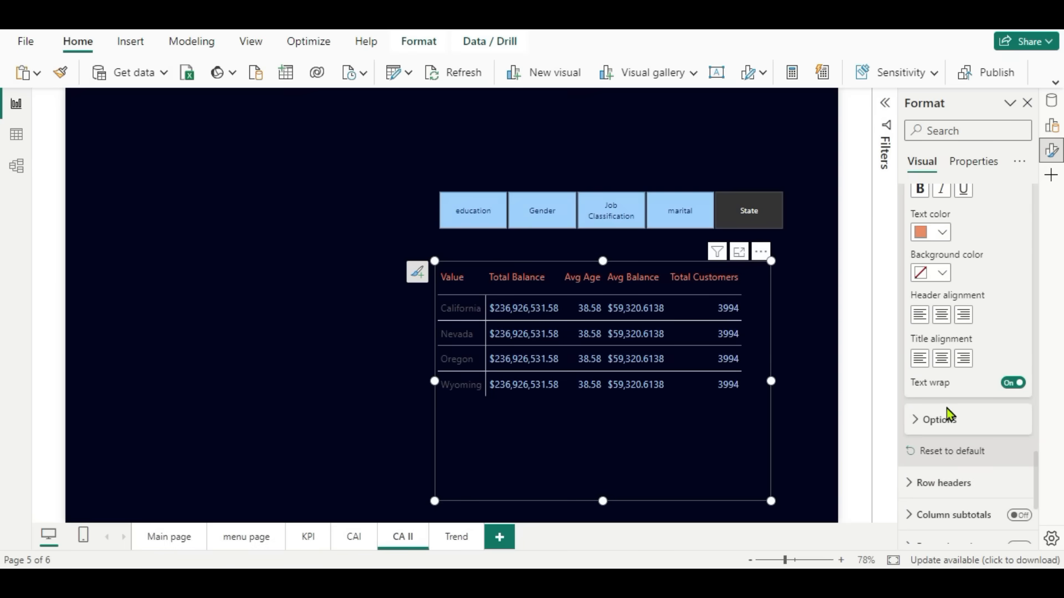
pyautogui.scroll(-5, 1025, 467)
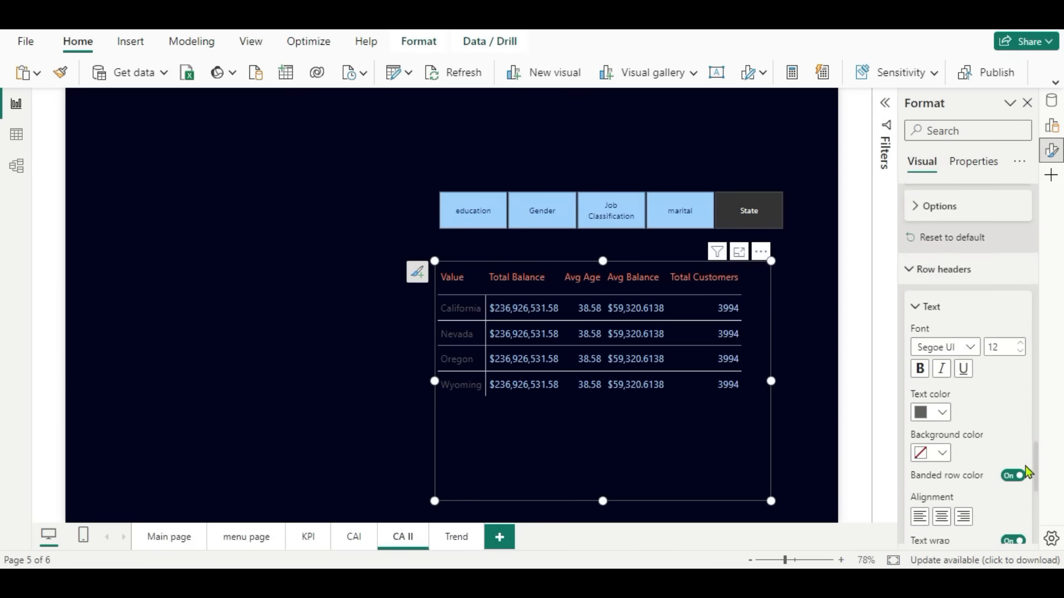
pyautogui.click(942, 302)
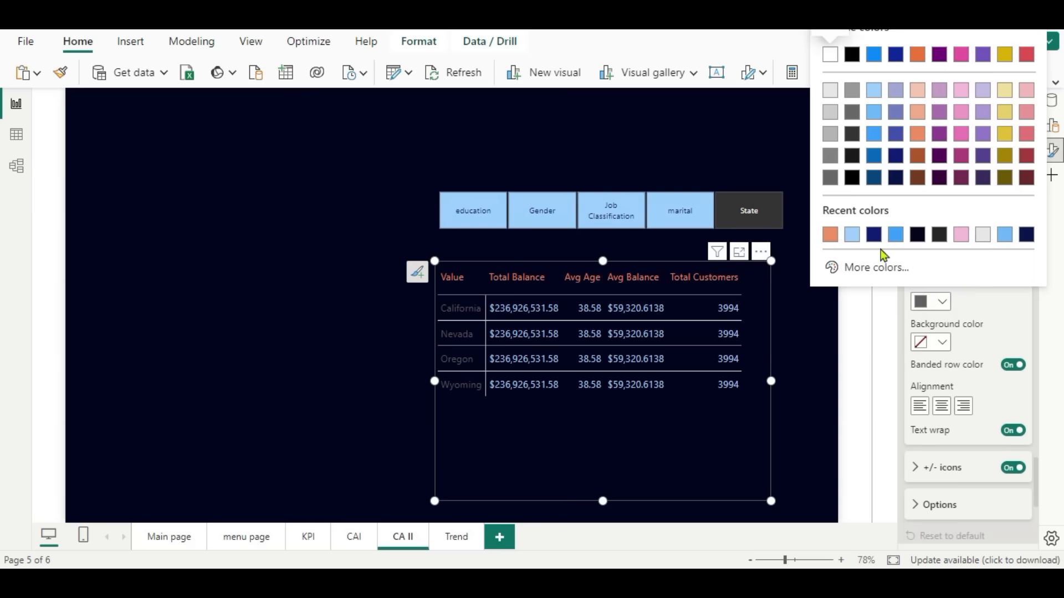
pyautogui.click(961, 235)
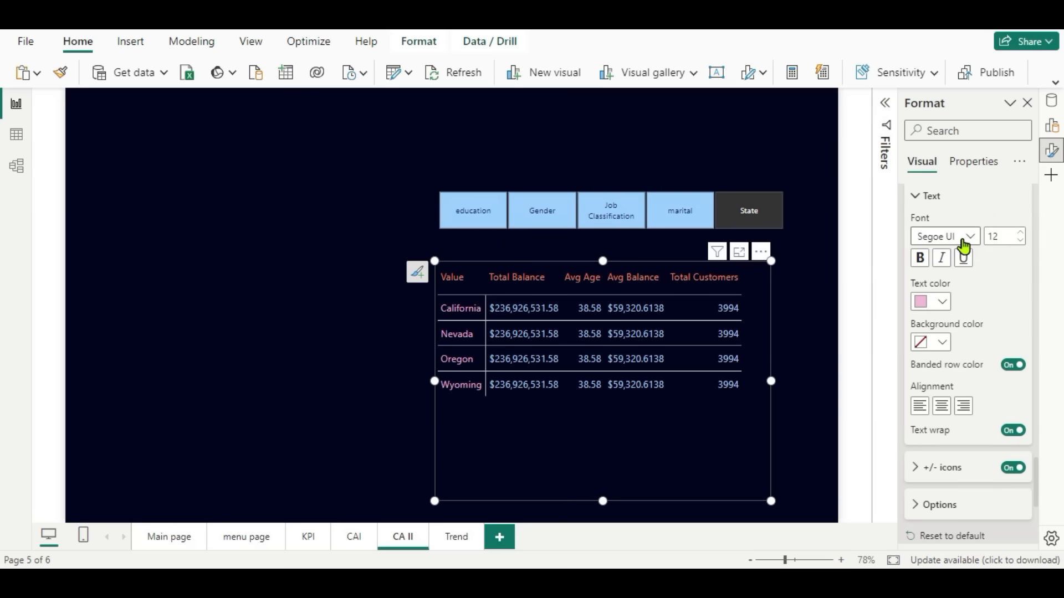
# Shorten the matrix to fit its rows, and reposition it and the tile slicer lower and further right on the page.
pyautogui.moveTo(602, 501); pyautogui.dragTo(614, 424)
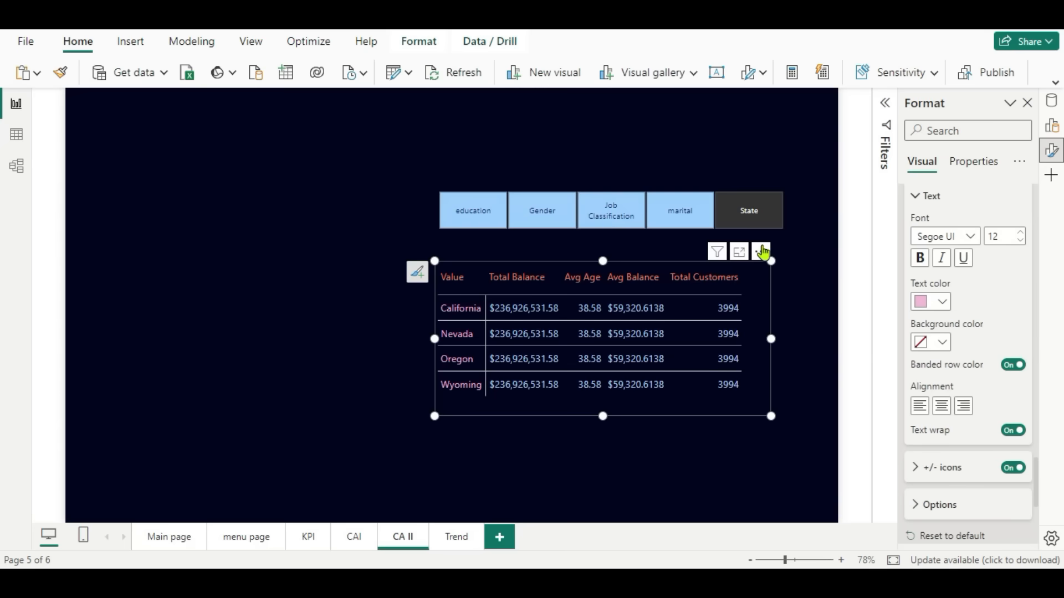
pyautogui.moveTo(758, 249); pyautogui.dragTo(780, 275)
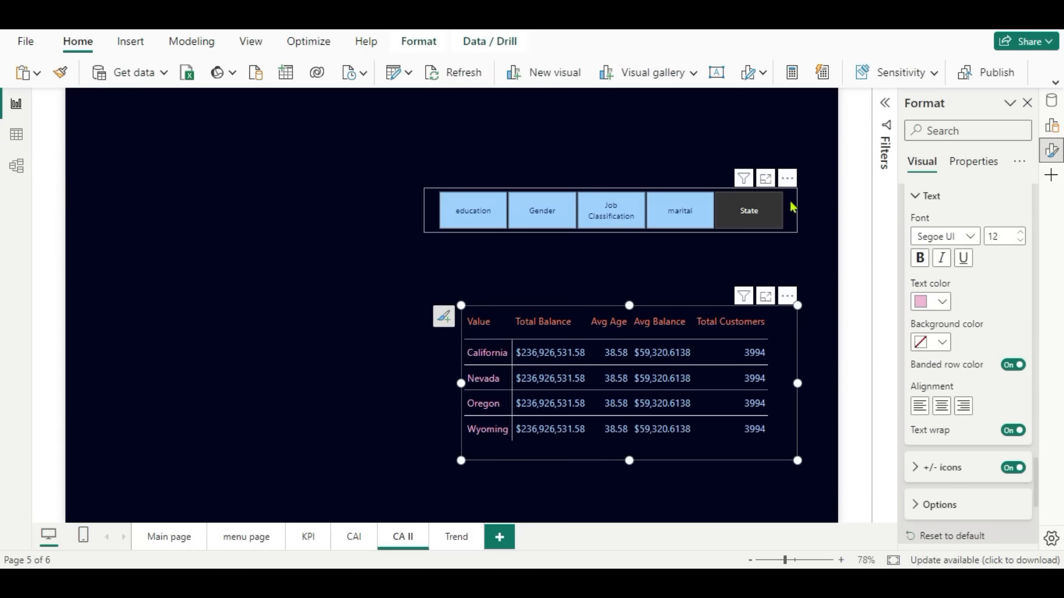
pyautogui.moveTo(789, 189); pyautogui.dragTo(803, 233)
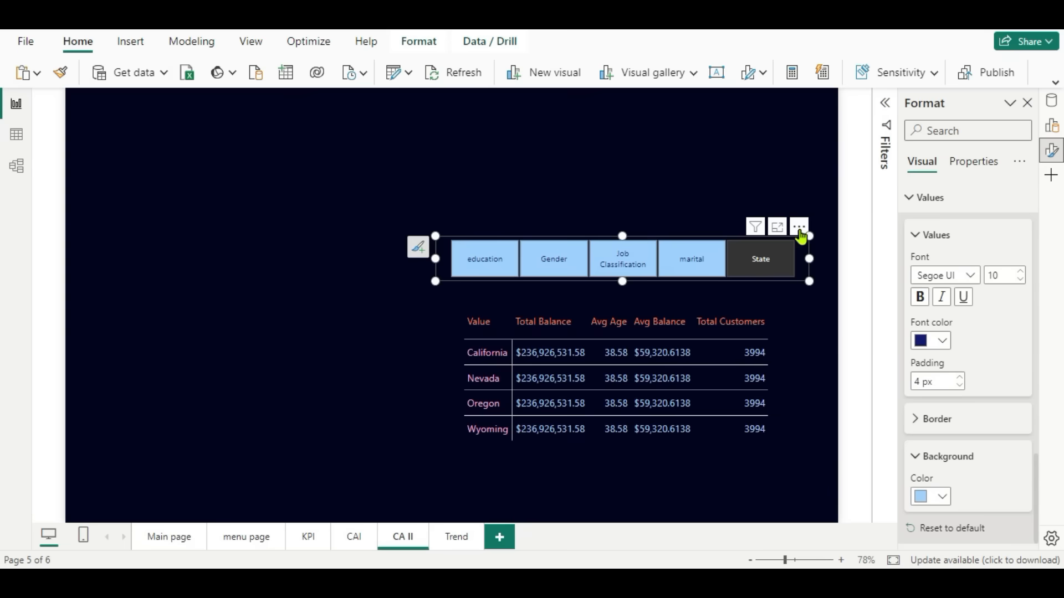
# Test the tile slicer by selecting education, Gender, Job Classification, marital and State in turn.
pyautogui.click(487, 271)
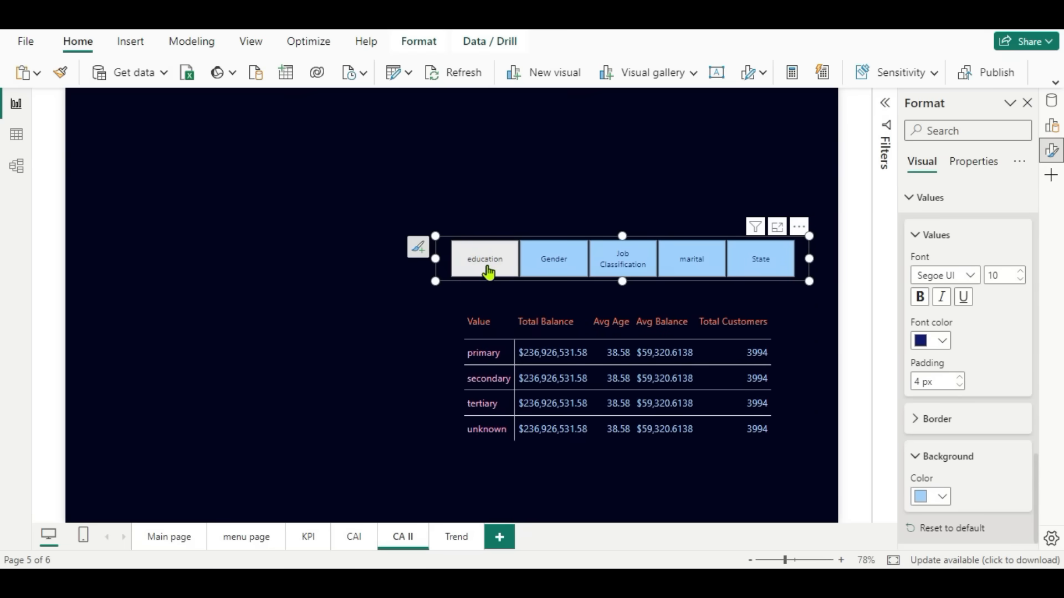
pyautogui.click(550, 272)
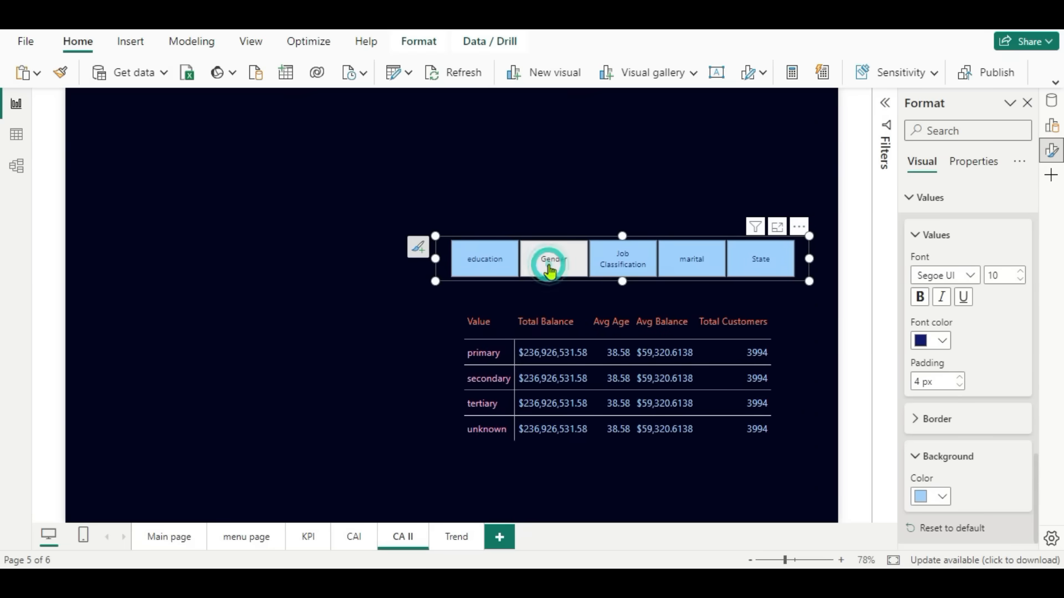
pyautogui.click(622, 260)
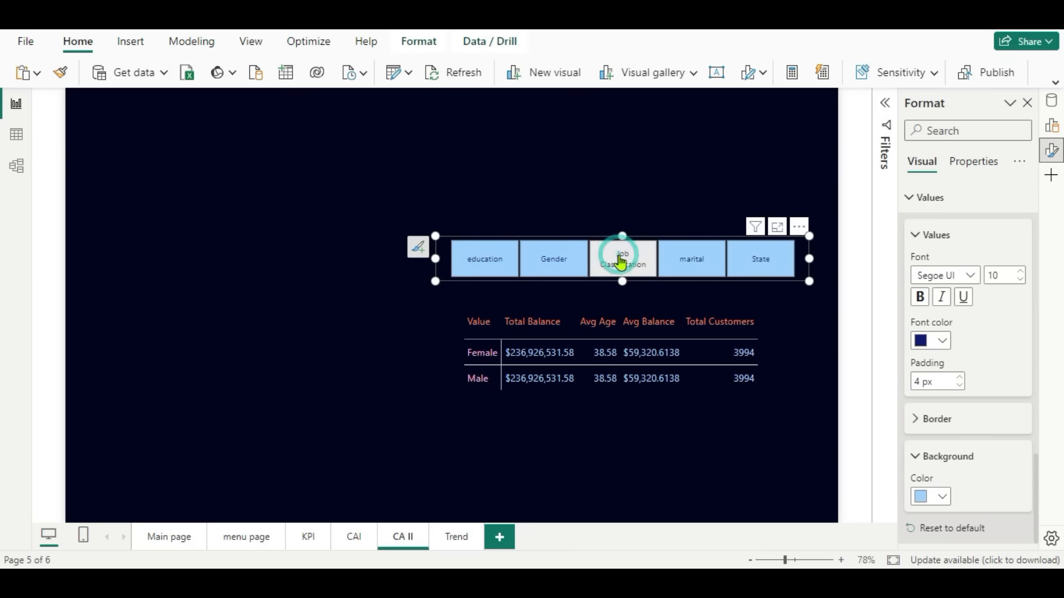
pyautogui.click(694, 264)
pyautogui.click(749, 261)
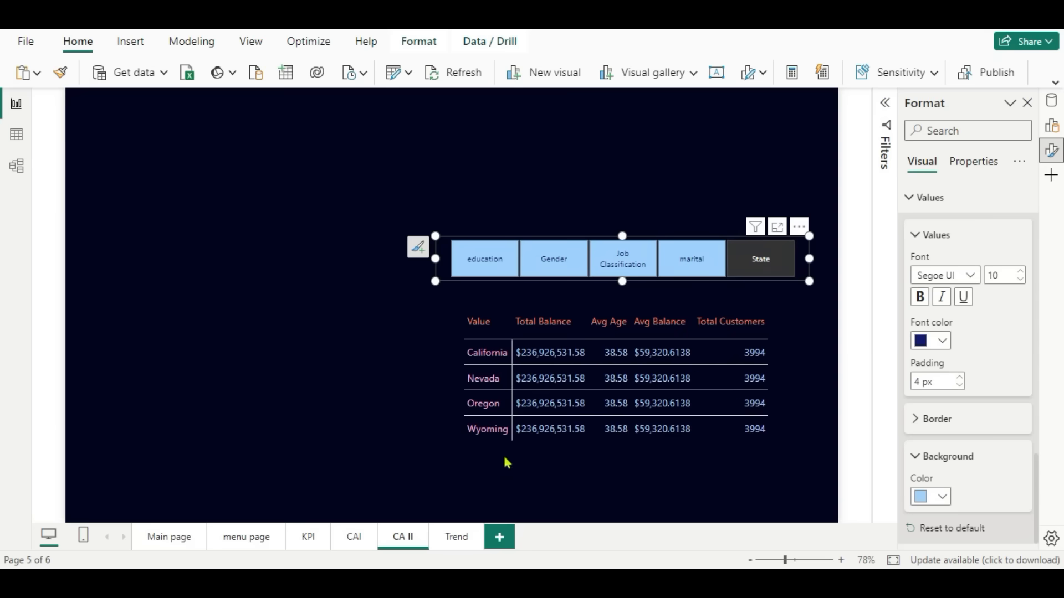
# Insert a clustered column chart and place it in the empty area to the left of the matrix.
pyautogui.click(385, 355)
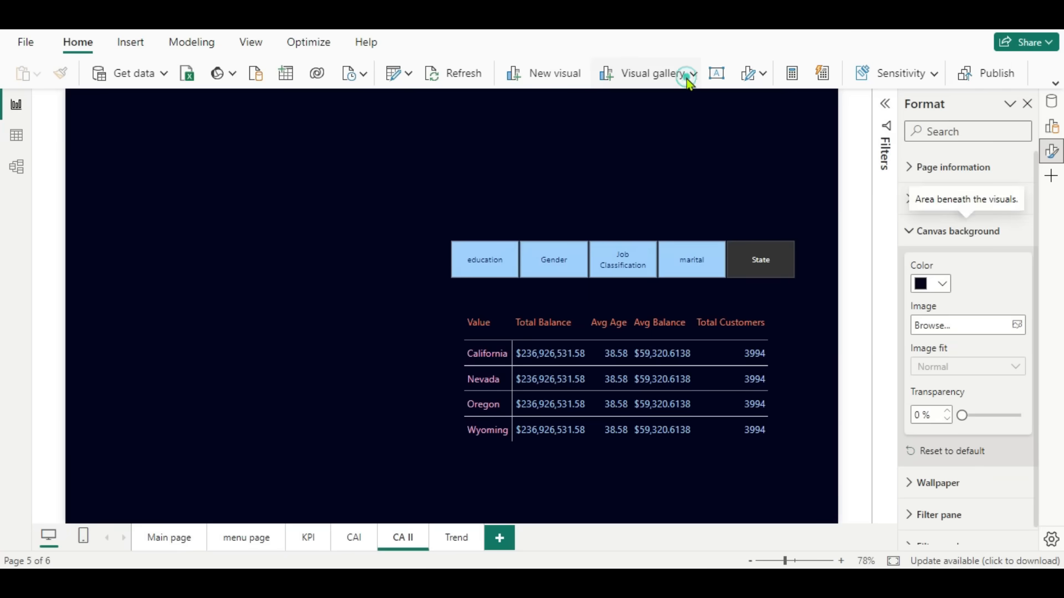
pyautogui.click(688, 79)
pyautogui.click(630, 135)
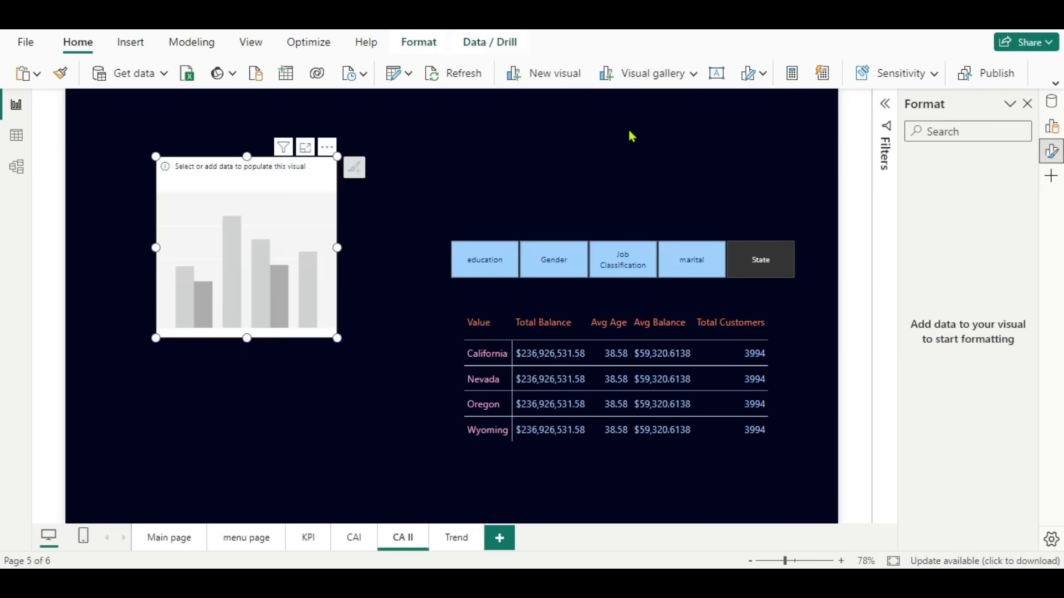
pyautogui.moveTo(264, 232); pyautogui.dragTo(203, 314)
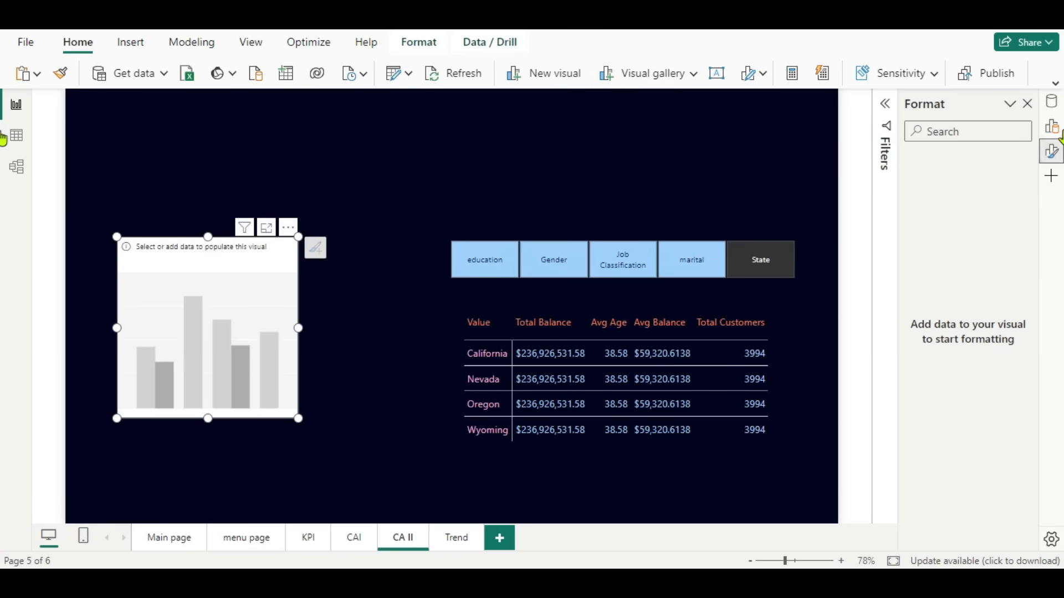
# Put Age on the chart's X-axis and Total Customers on its Y-axis, and widen the chart on both sides.
pyautogui.click(1049, 123)
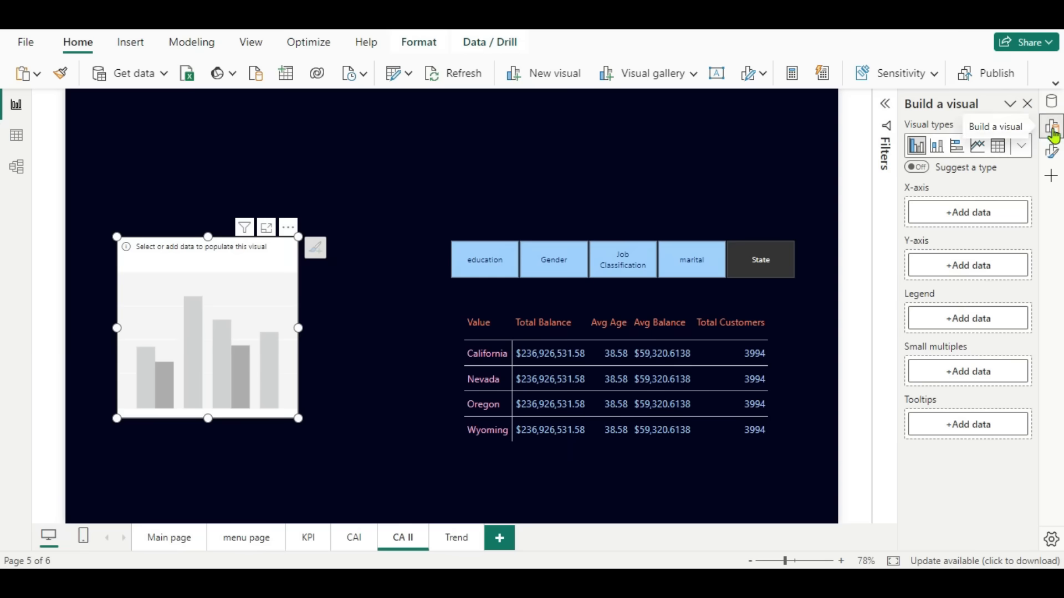
pyautogui.click(966, 222)
pyautogui.click(774, 263)
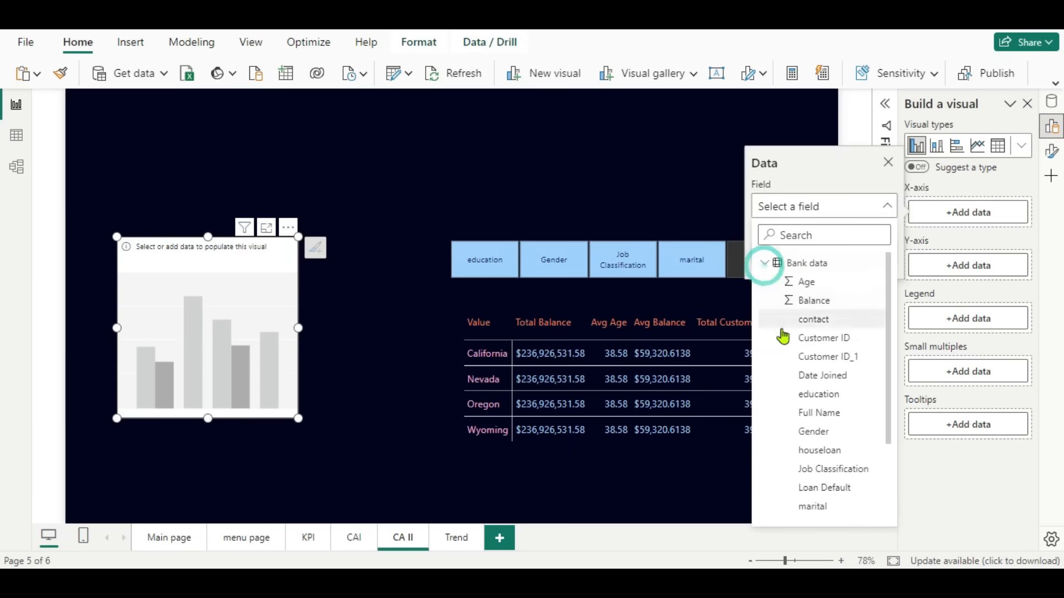
pyautogui.click(812, 283)
pyautogui.click(989, 292)
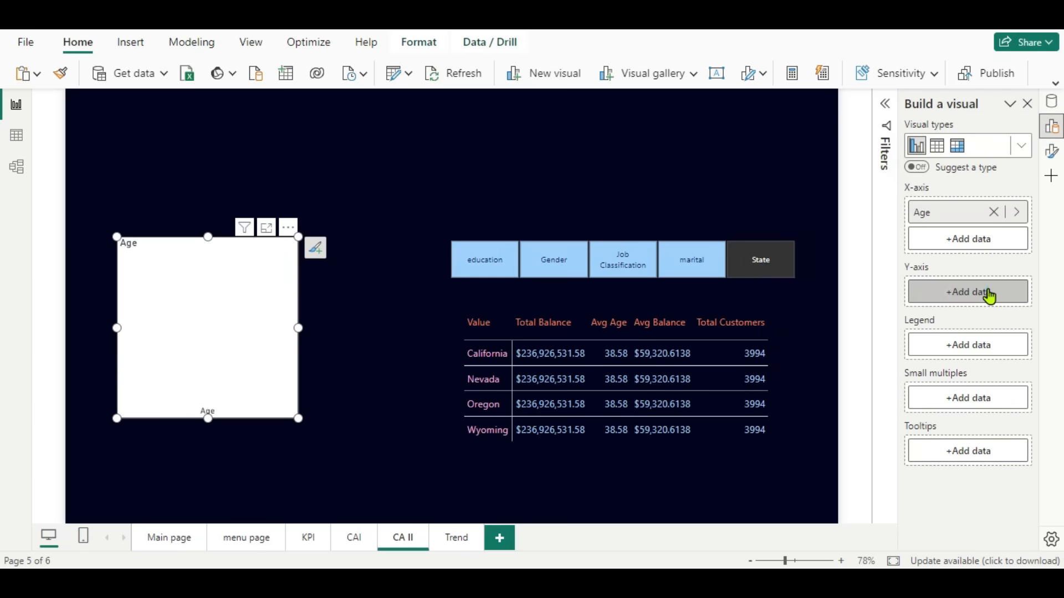
pyautogui.click(766, 78)
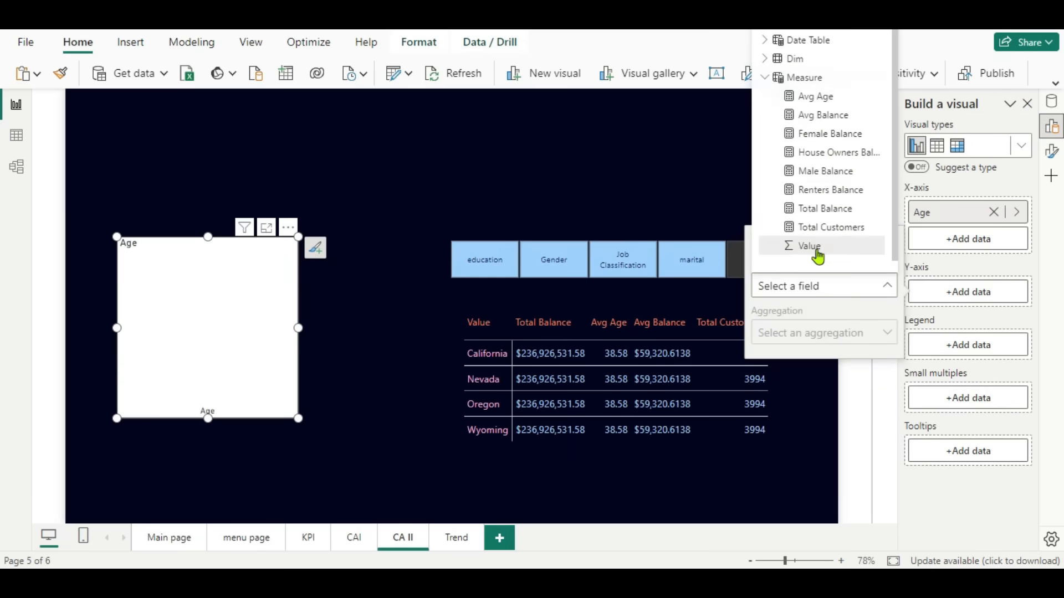
pyautogui.click(822, 237)
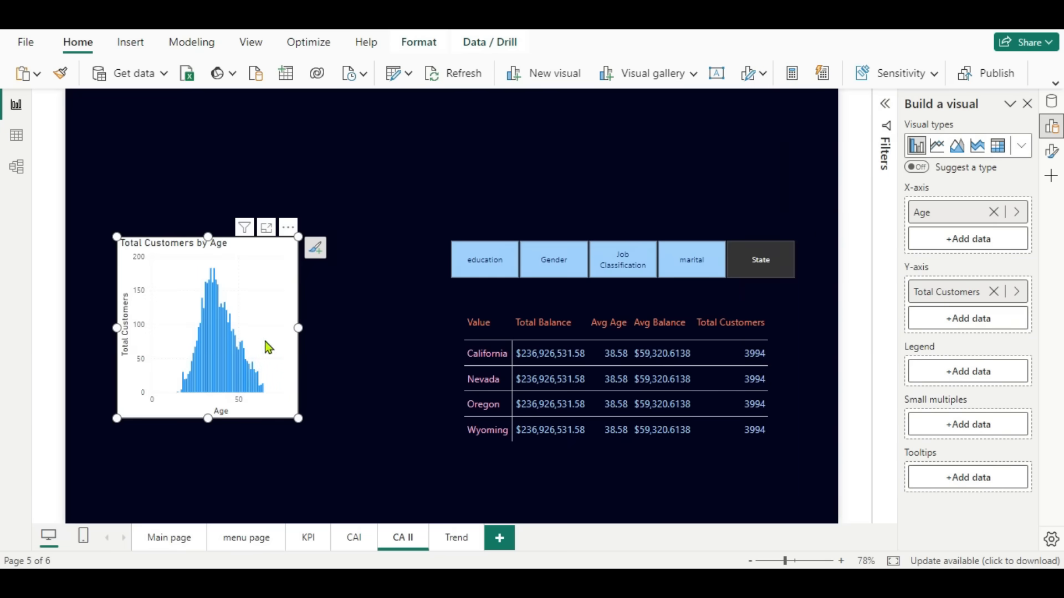
pyautogui.moveTo(298, 329); pyautogui.dragTo(383, 332)
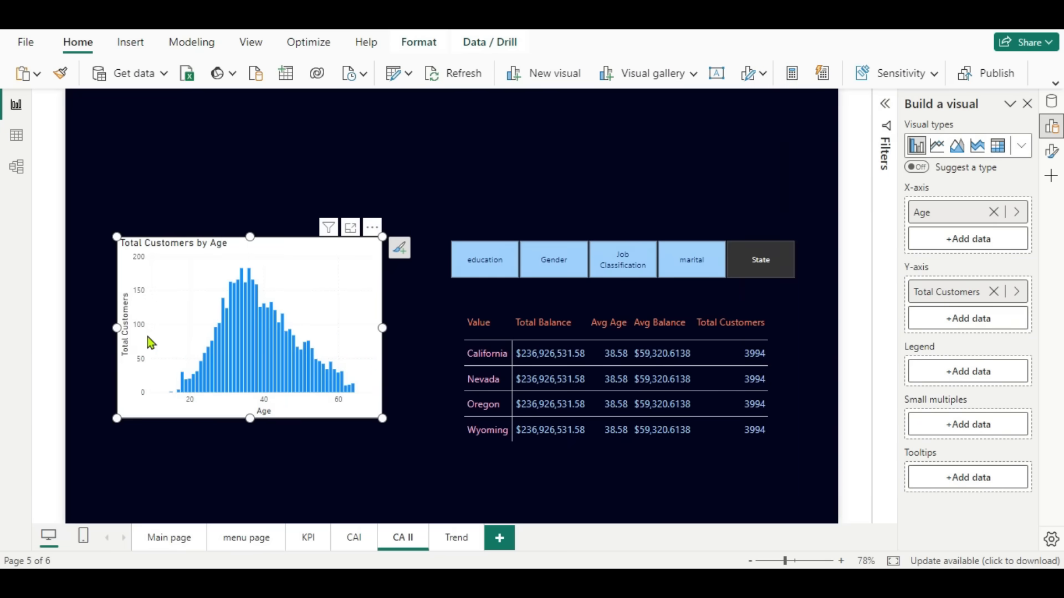
pyautogui.moveTo(121, 328); pyautogui.dragTo(99, 328)
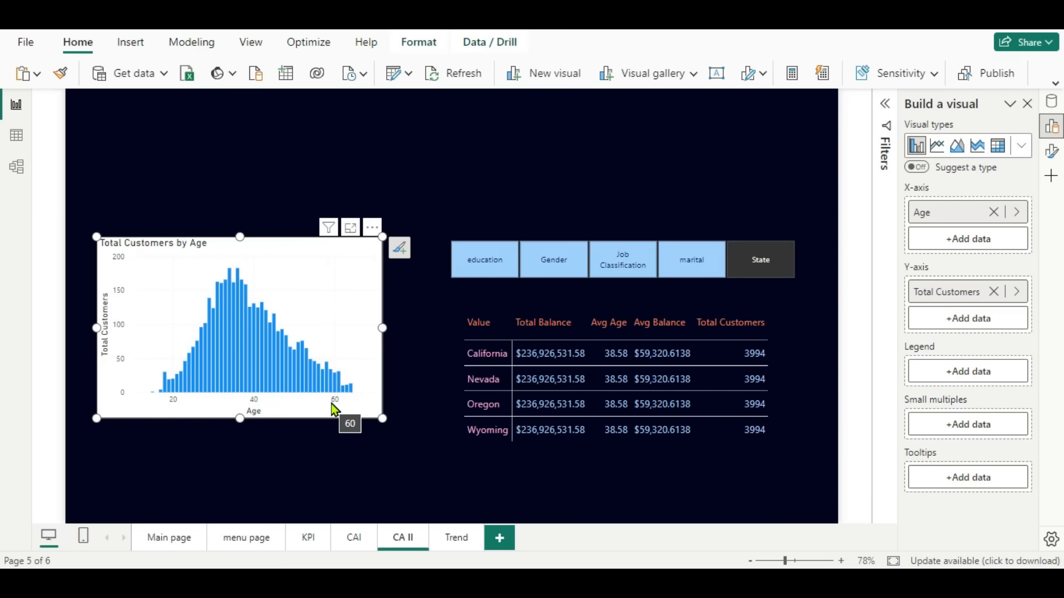
# Create a new bin group from the Age field in Bank data with a bin size of 5.
pyautogui.click(1051, 105)
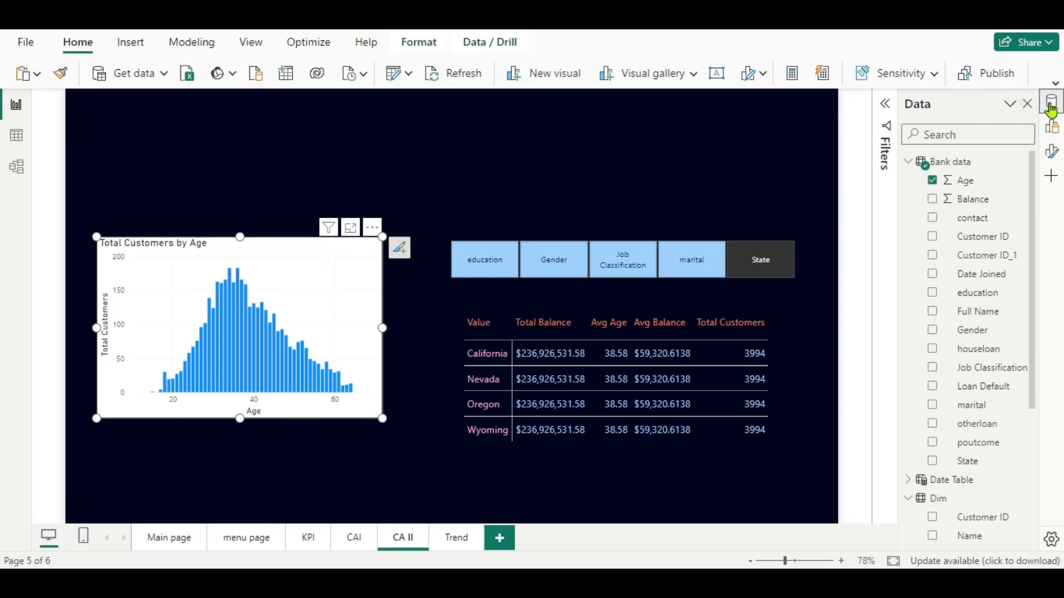
pyautogui.click(1020, 181)
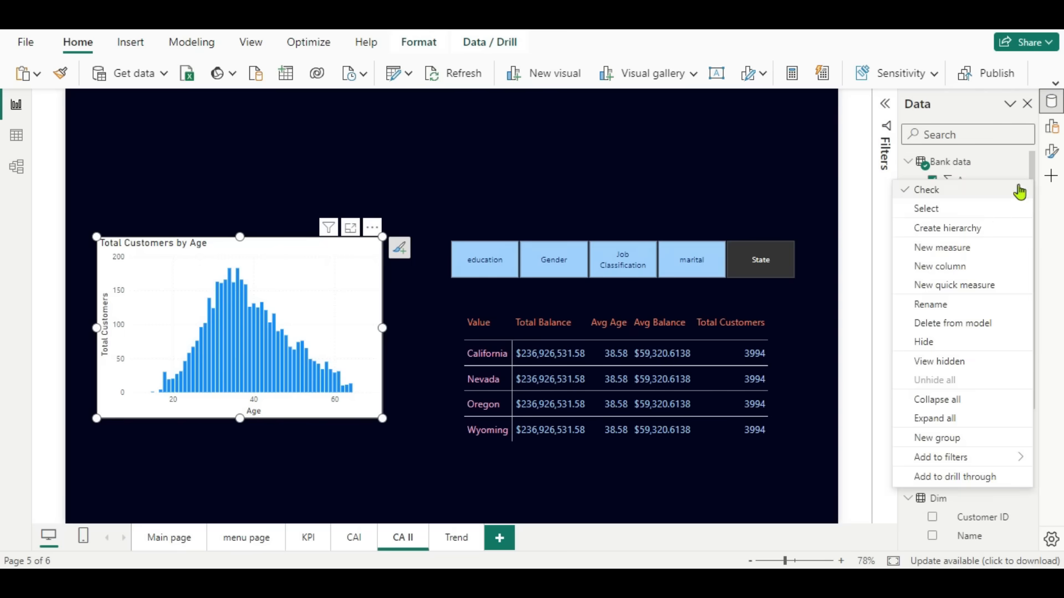
pyautogui.moveTo(952, 458)
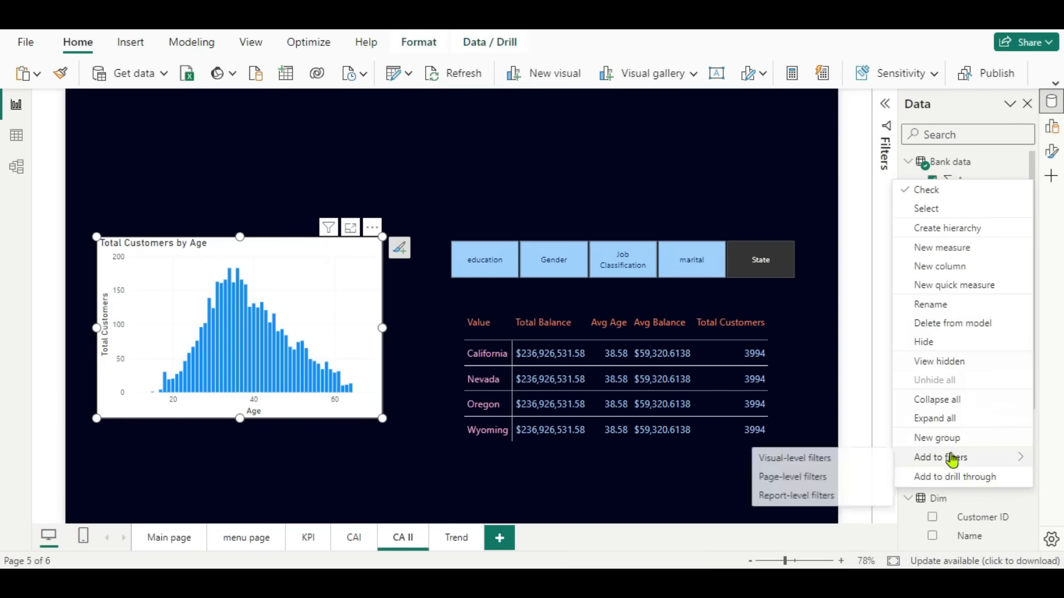
pyautogui.click(935, 438)
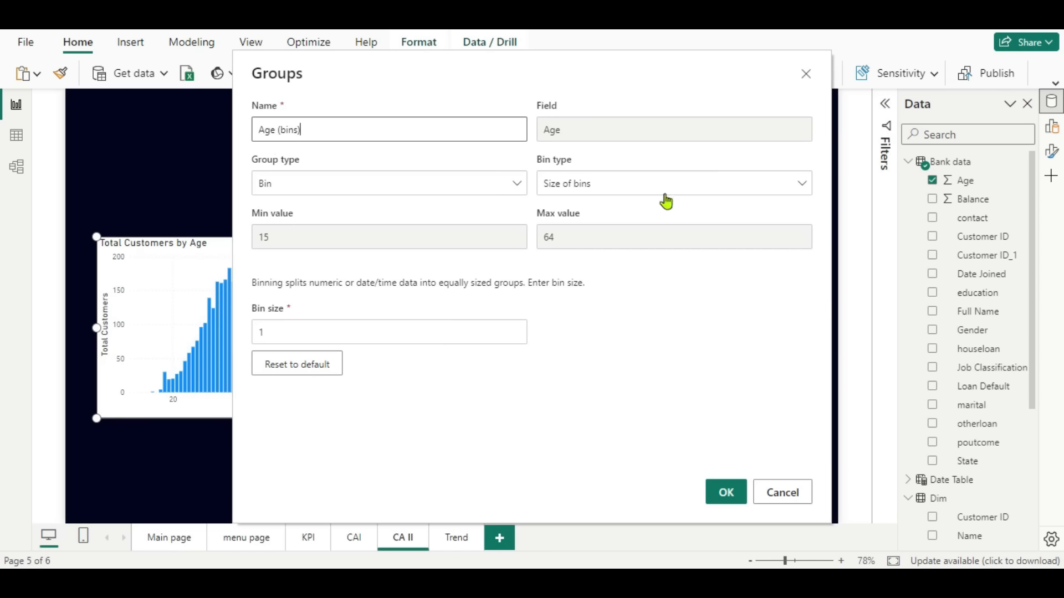
pyautogui.click(801, 188)
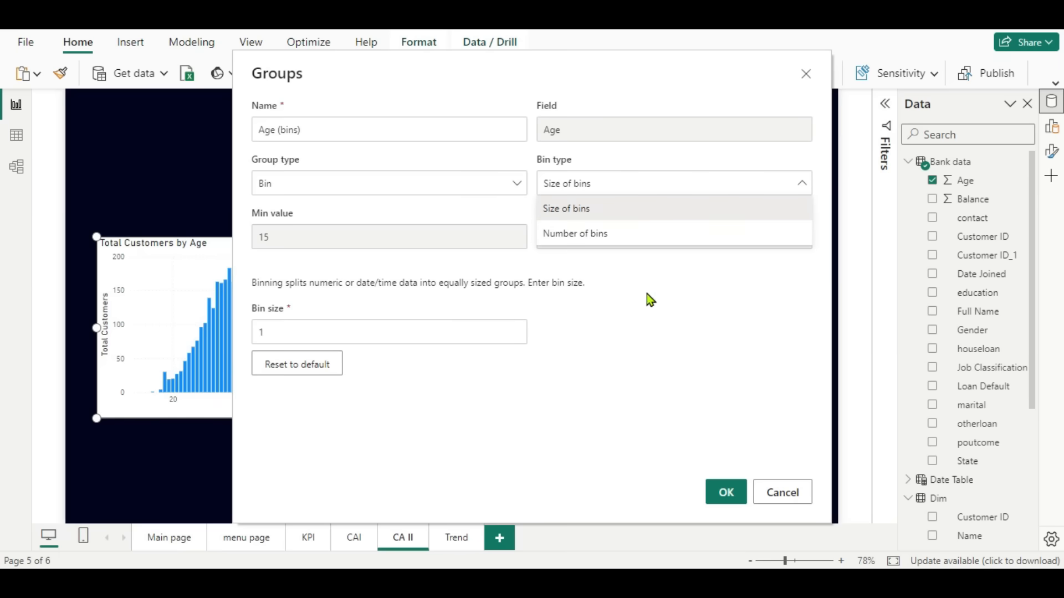
pyautogui.click(682, 295)
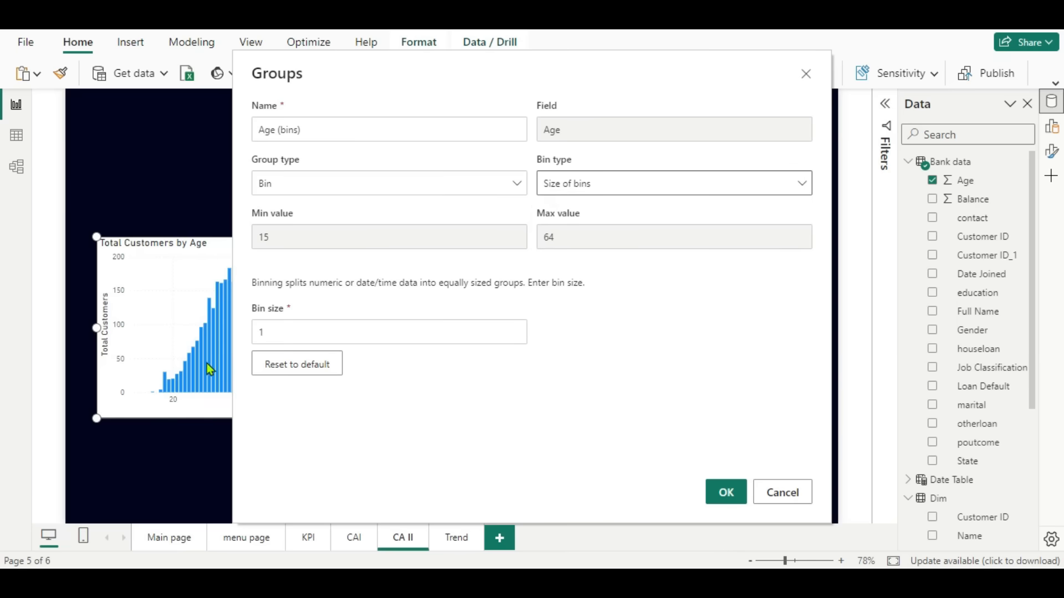
pyautogui.click(294, 339)
pyautogui.press('BackSpace')
pyautogui.write('5')
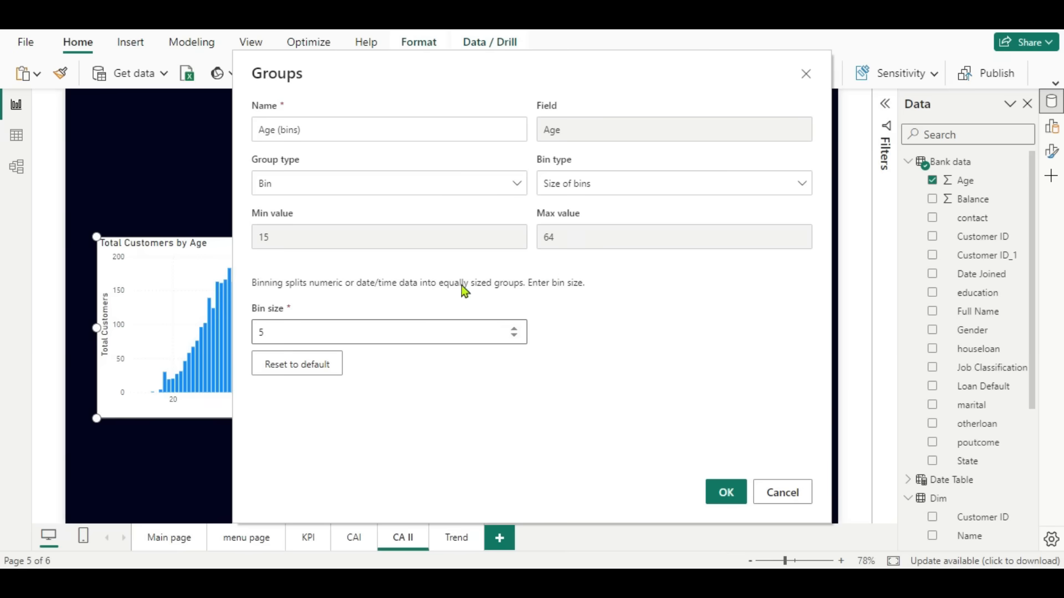
pyautogui.click(729, 500)
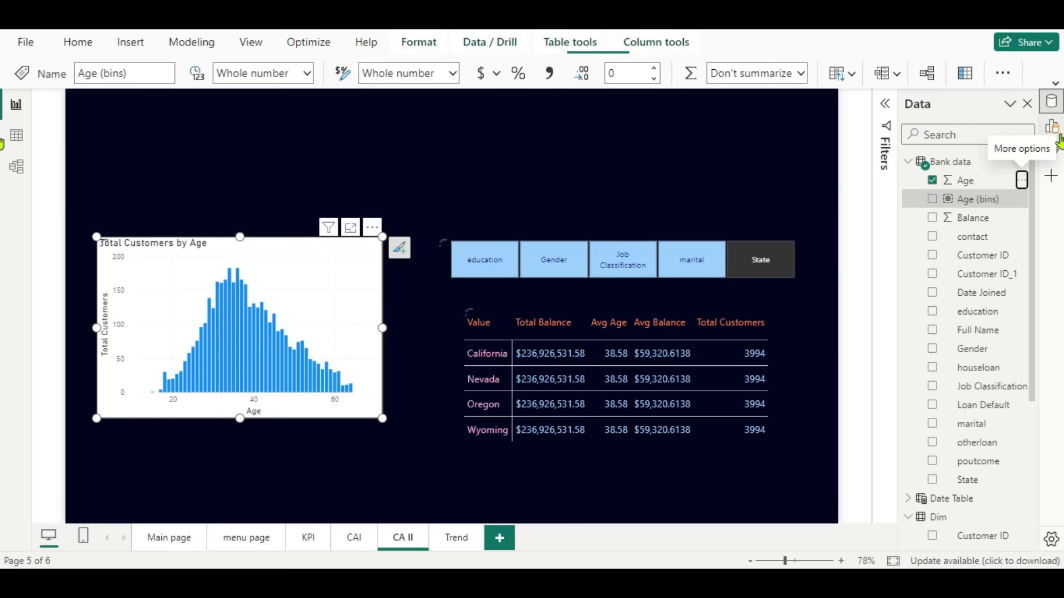
# Replace Age on the column chart's X-axis with the Age (bins) field from Bank data.
pyautogui.click(1052, 128)
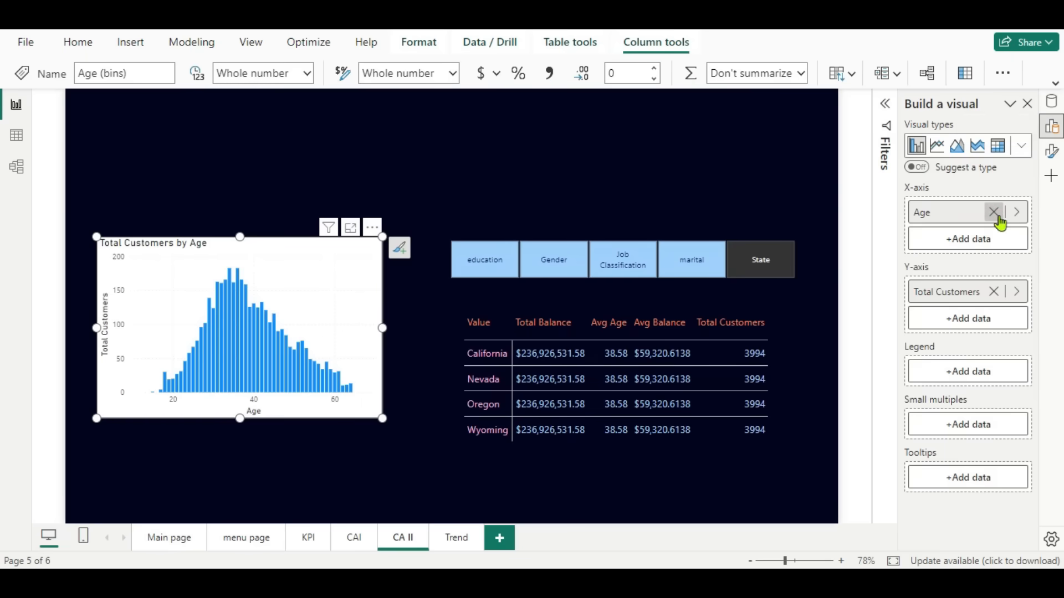
pyautogui.click(994, 212)
pyautogui.click(952, 212)
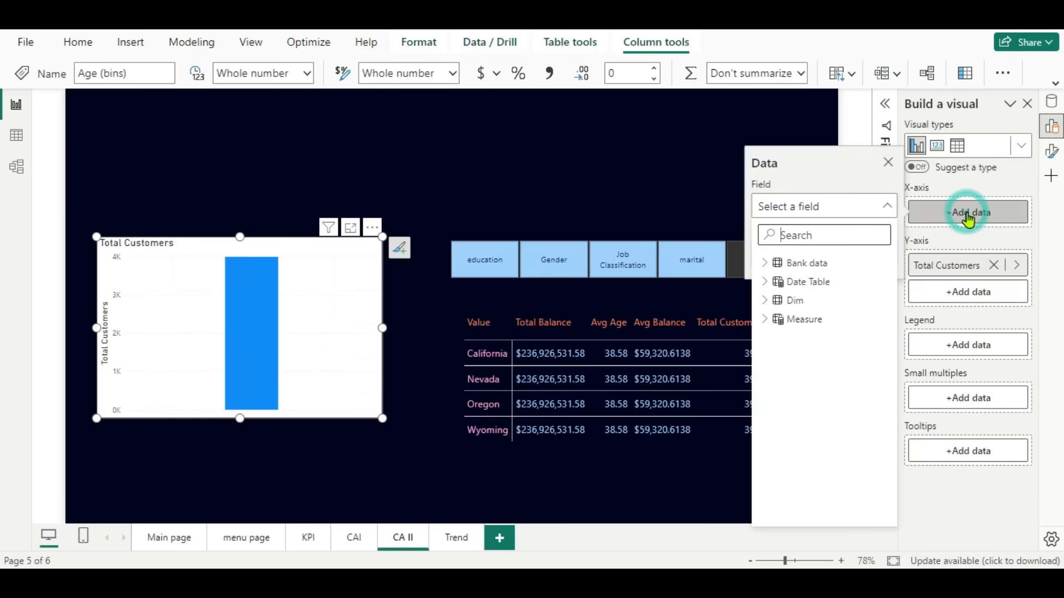
pyautogui.click(769, 266)
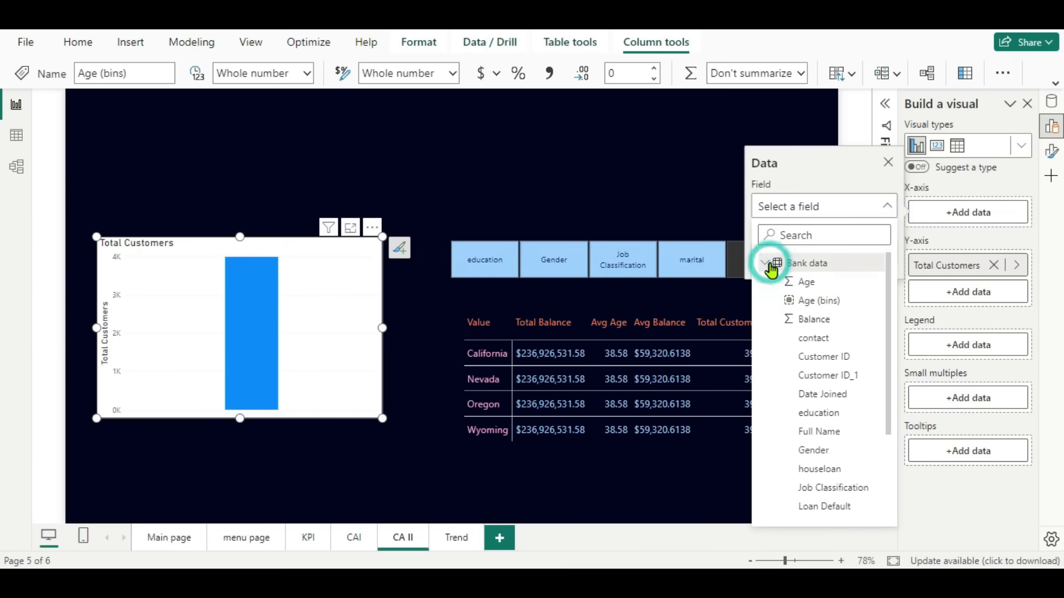
pyautogui.click(810, 302)
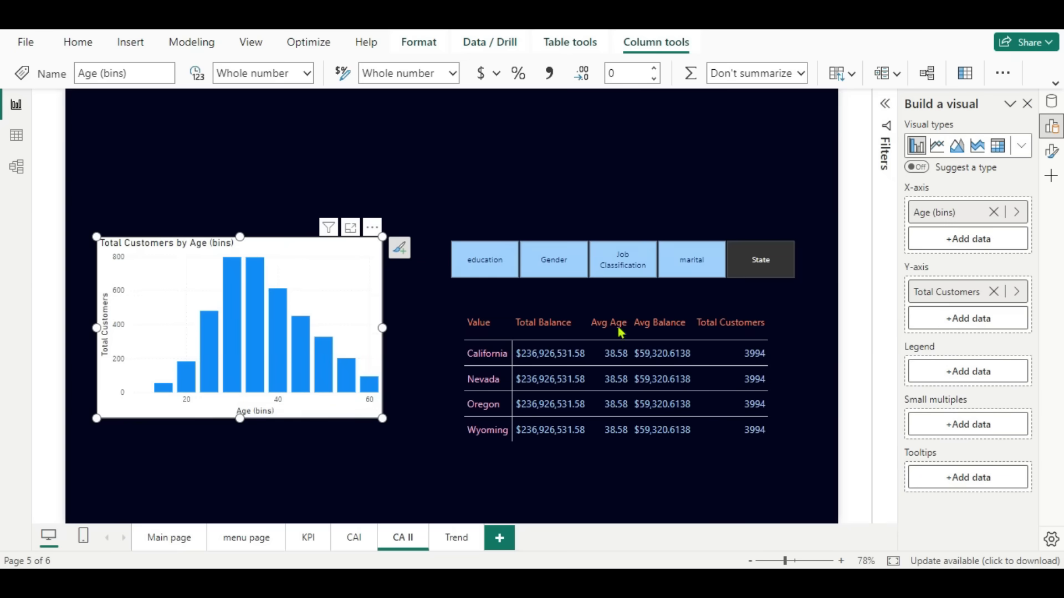
# Enlarge the column chart to the right and downward, to about 561 wide by 390 high.
pyautogui.moveTo(383, 325); pyautogui.dragTo(413, 328)
pyautogui.moveTo(258, 419); pyautogui.dragTo(259, 472)
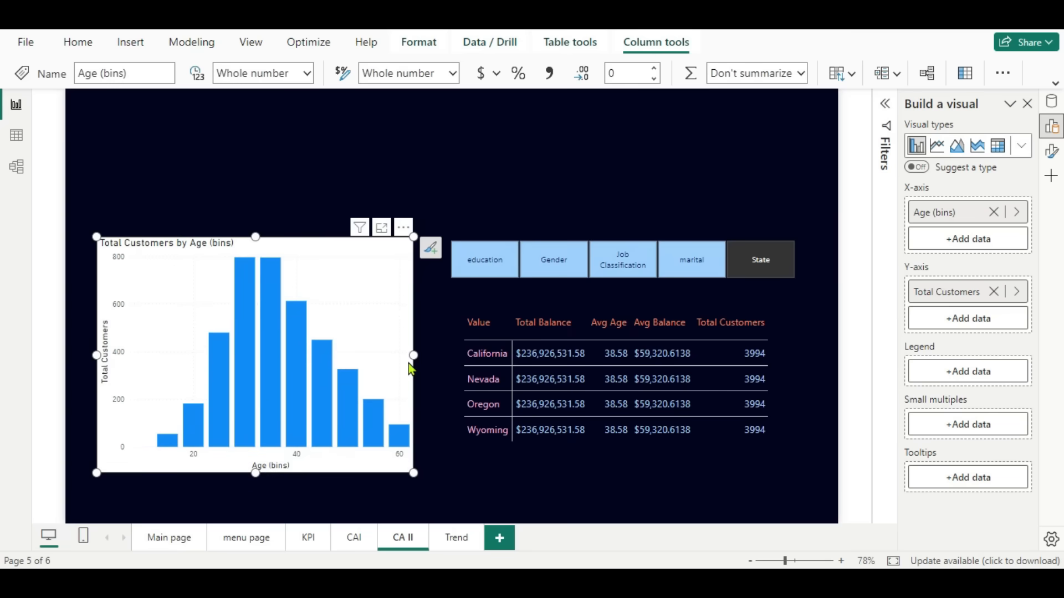
pyautogui.moveTo(415, 356); pyautogui.dragTo(445, 371)
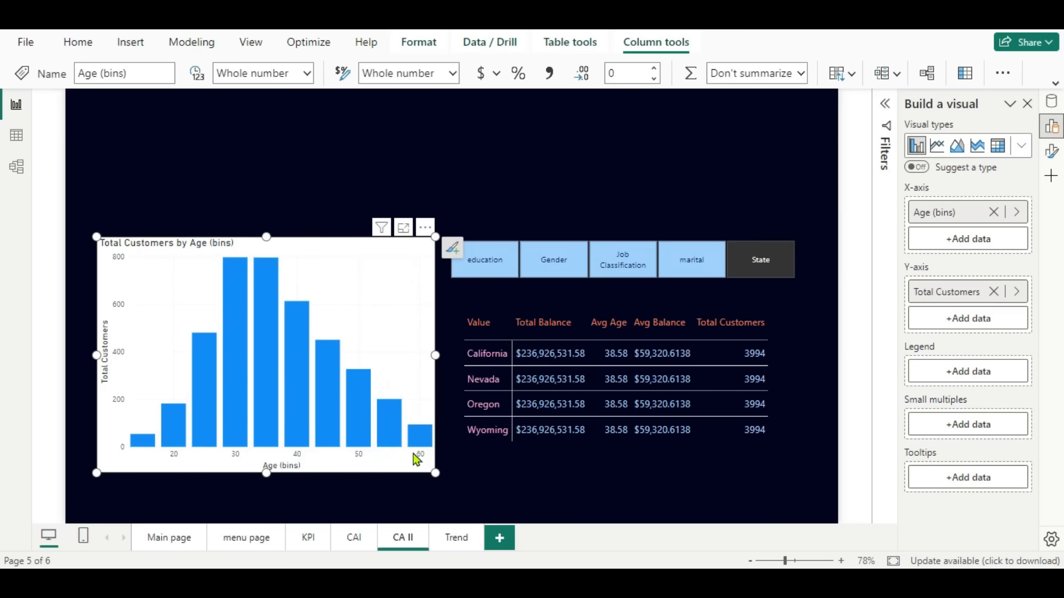
# Shorten the column chart's title text to "Customers by Age".
pyautogui.click(1051, 151)
pyautogui.click(907, 238)
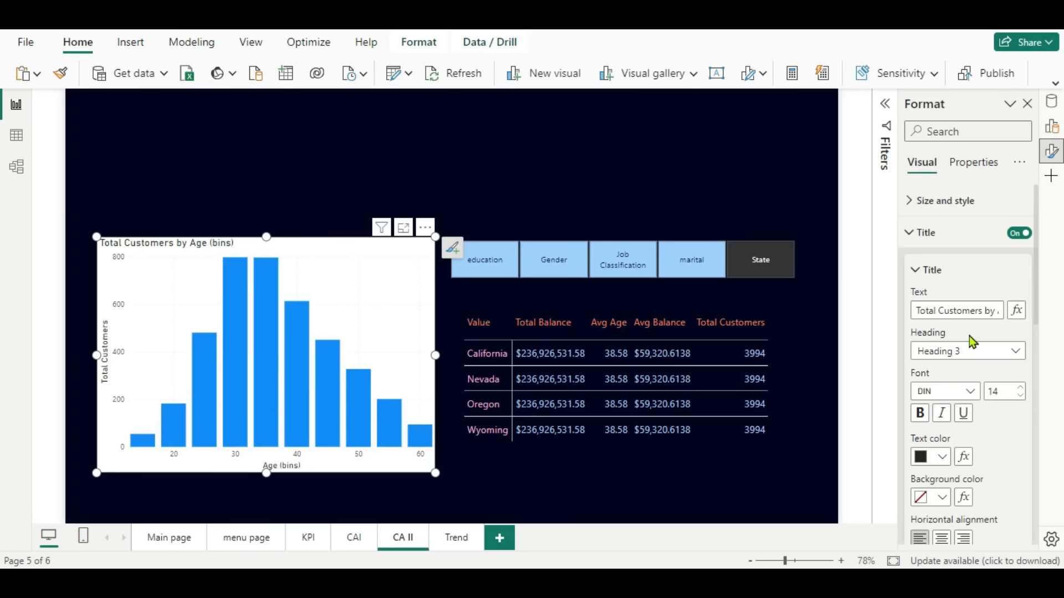
pyautogui.click(938, 310)
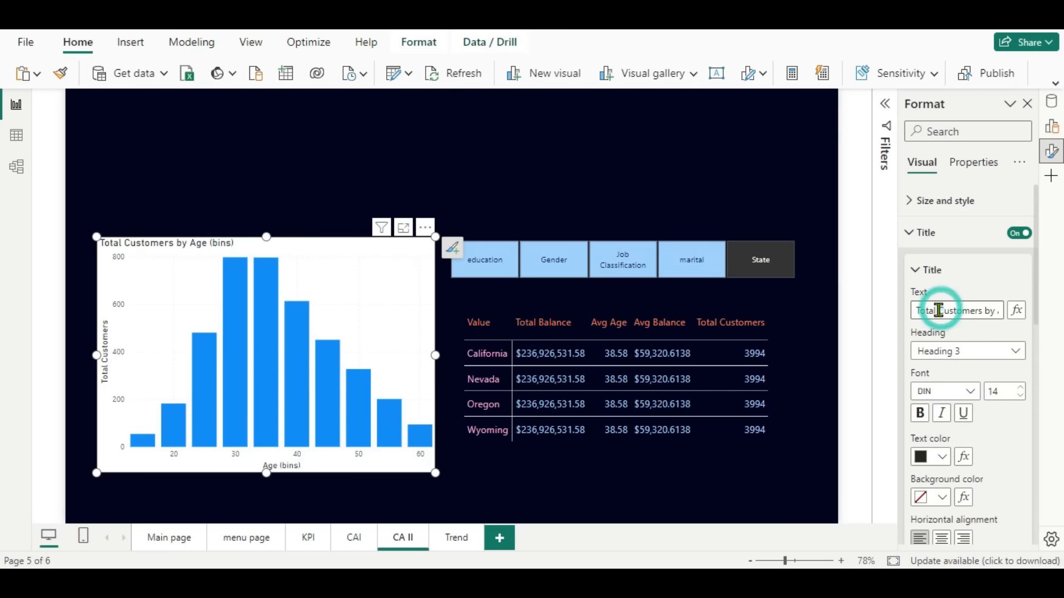
pyautogui.press('BackSpace')
pyautogui.press('BackSpace')
pyautogui.press('BackSpace')
pyautogui.press('BackSpace')
pyautogui.press('BackSpace')
pyautogui.press('BackSpace')
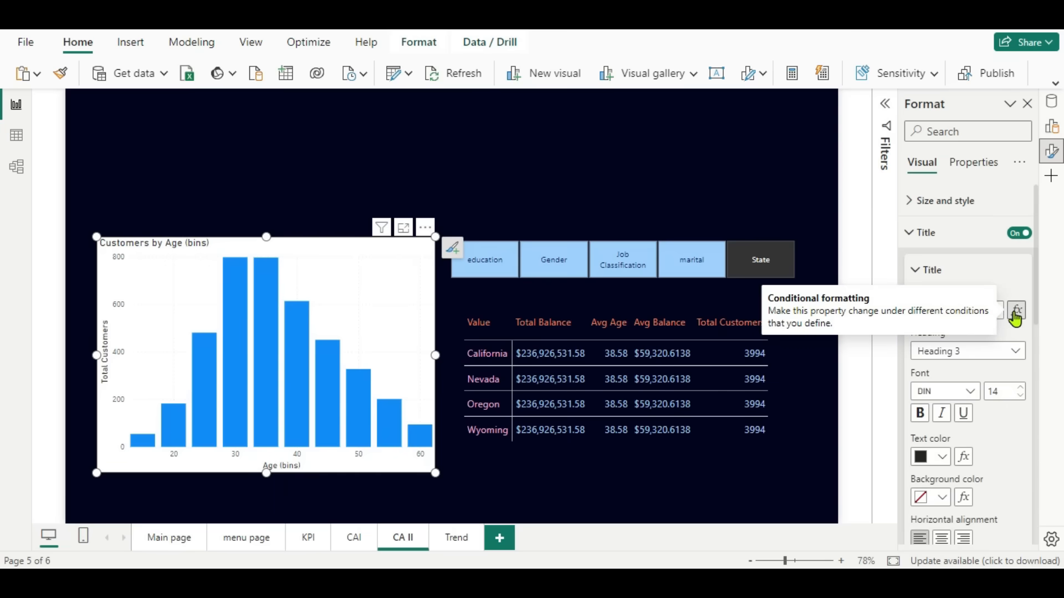
pyautogui.press('BackSpace')
# Center the chart title horizontally and set its text color to light blue.
pyautogui.scroll(-2, 1020, 427)
pyautogui.scroll(2, 1021, 426)
pyautogui.click(941, 538)
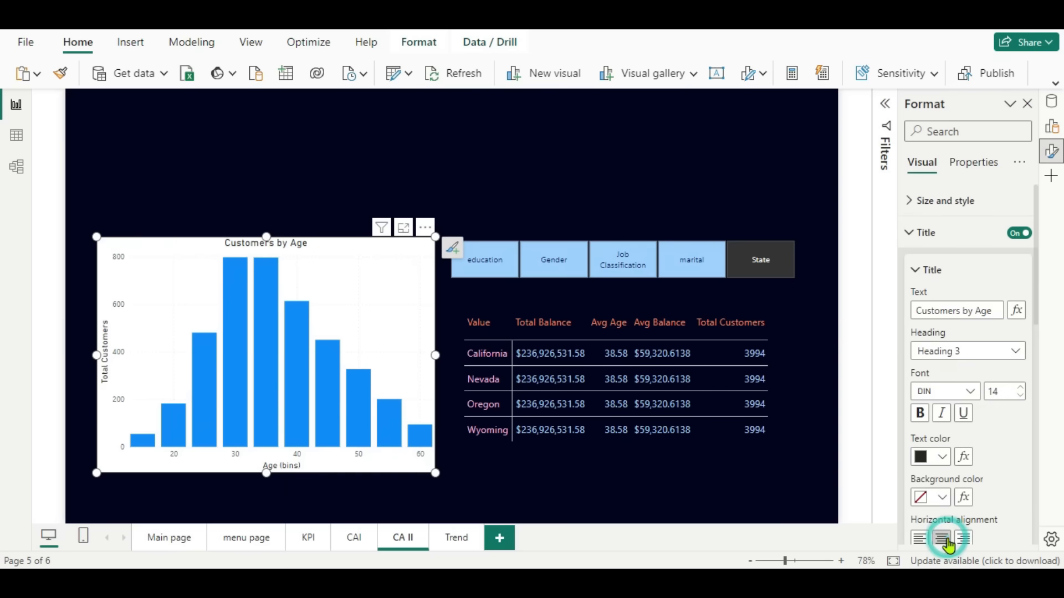
pyautogui.scroll(-2, 947, 480)
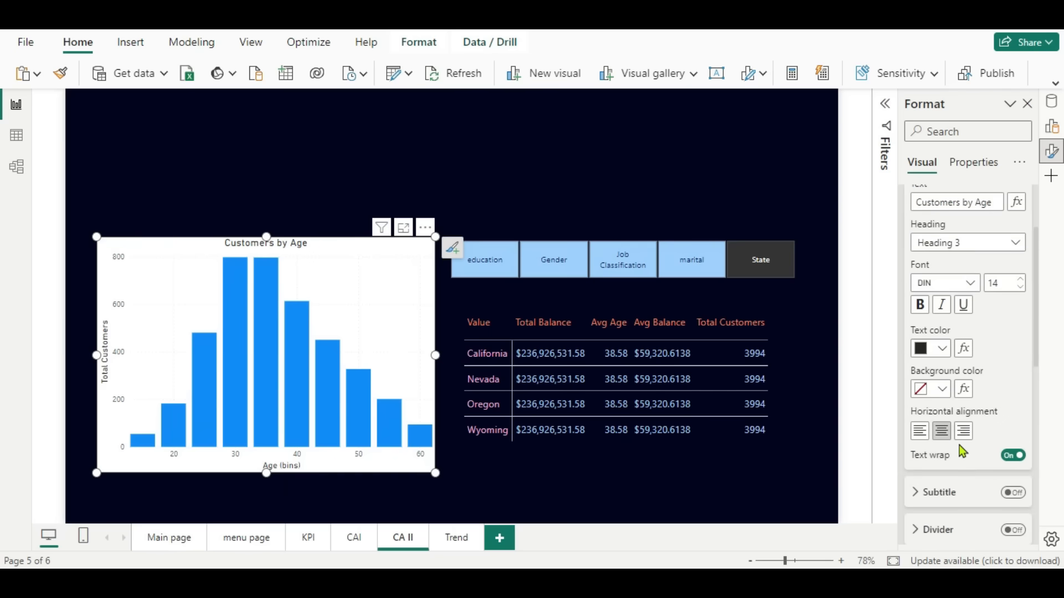
pyautogui.click(946, 351)
pyautogui.click(879, 280)
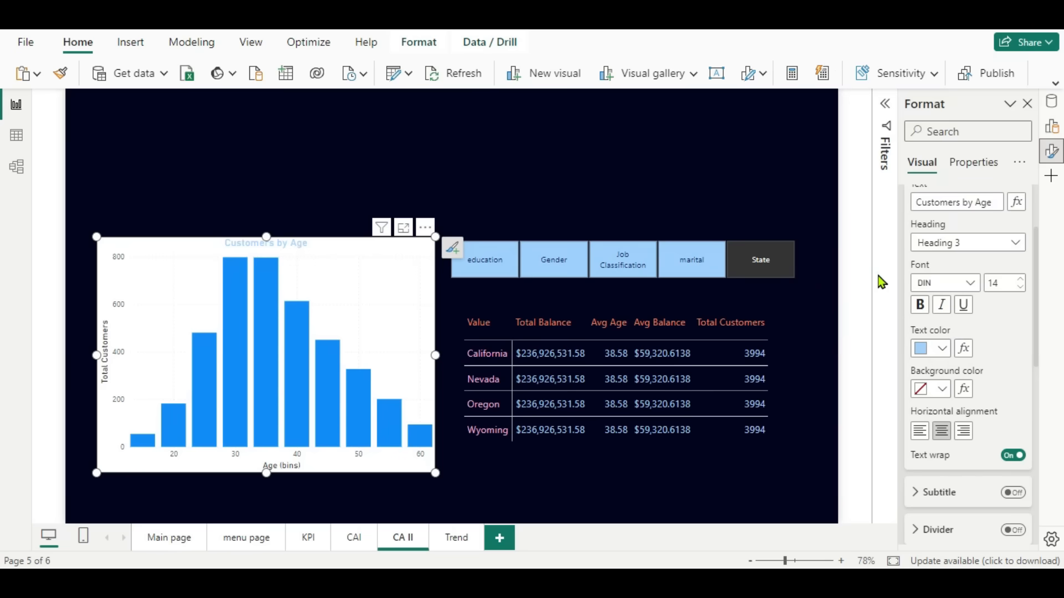
# Turn off the column chart's background so the dark page shows through.
pyautogui.scroll(-3, 942, 435)
pyautogui.scroll(5, 943, 437)
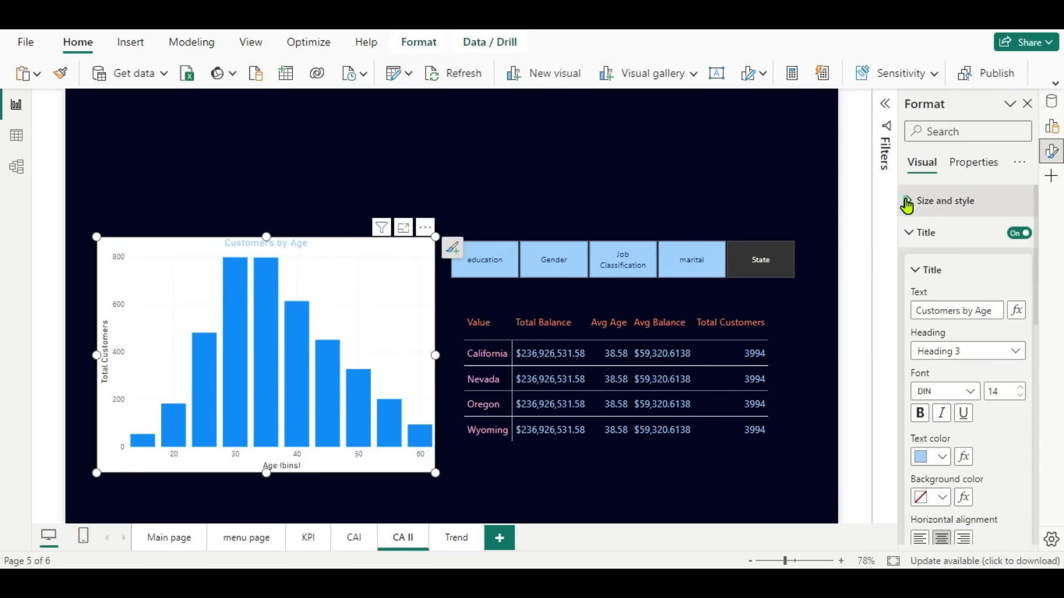
pyautogui.click(908, 201)
pyautogui.click(1017, 499)
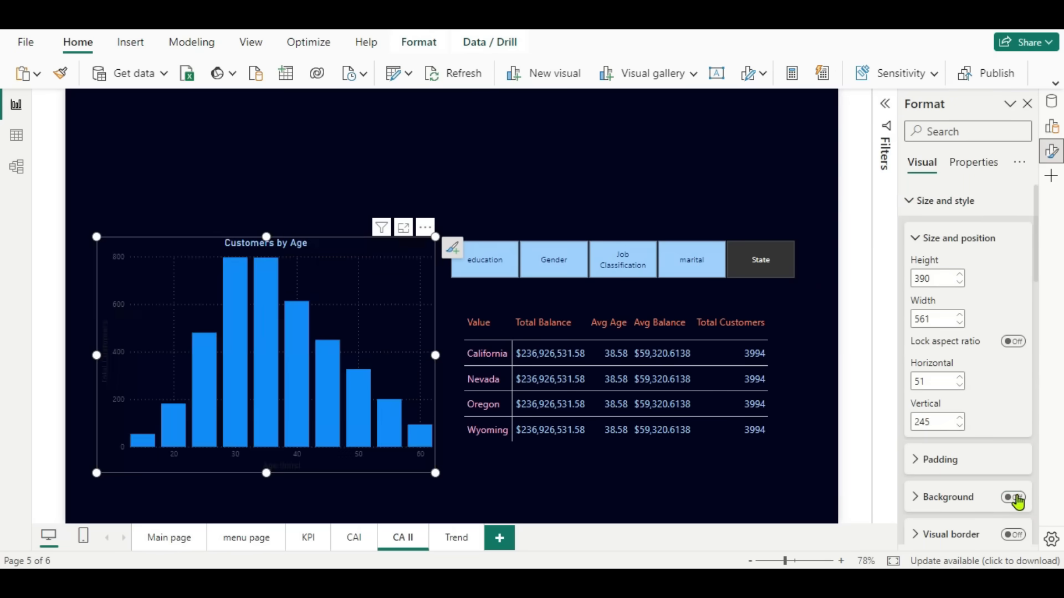
# Set the chart's X-axis values to light gray and turn off the X-axis title.
pyautogui.scroll(-3, 992, 462)
pyautogui.scroll(-10, 992, 463)
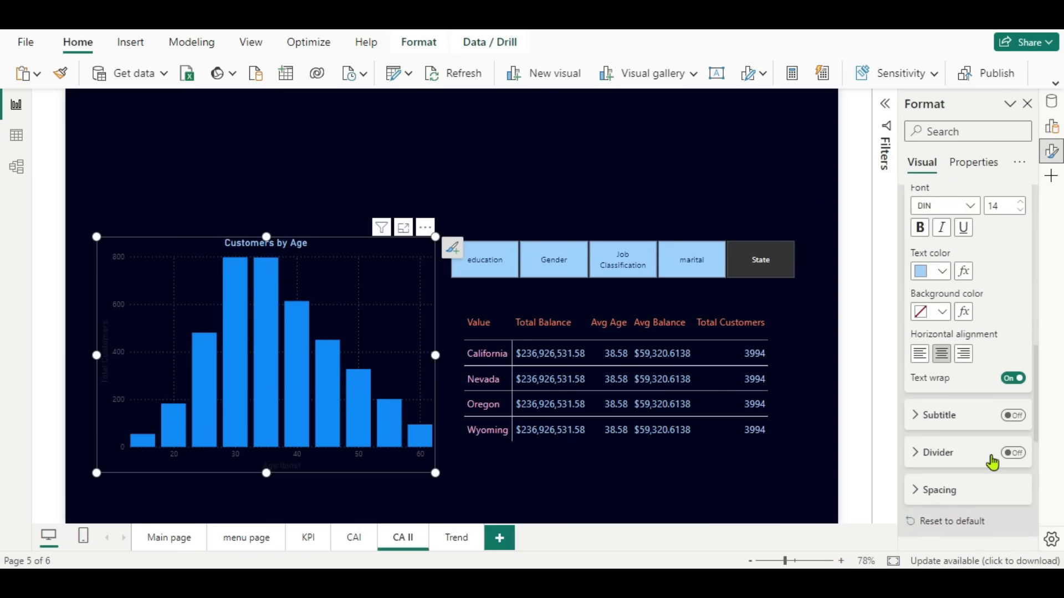
pyautogui.scroll(-5, 991, 463)
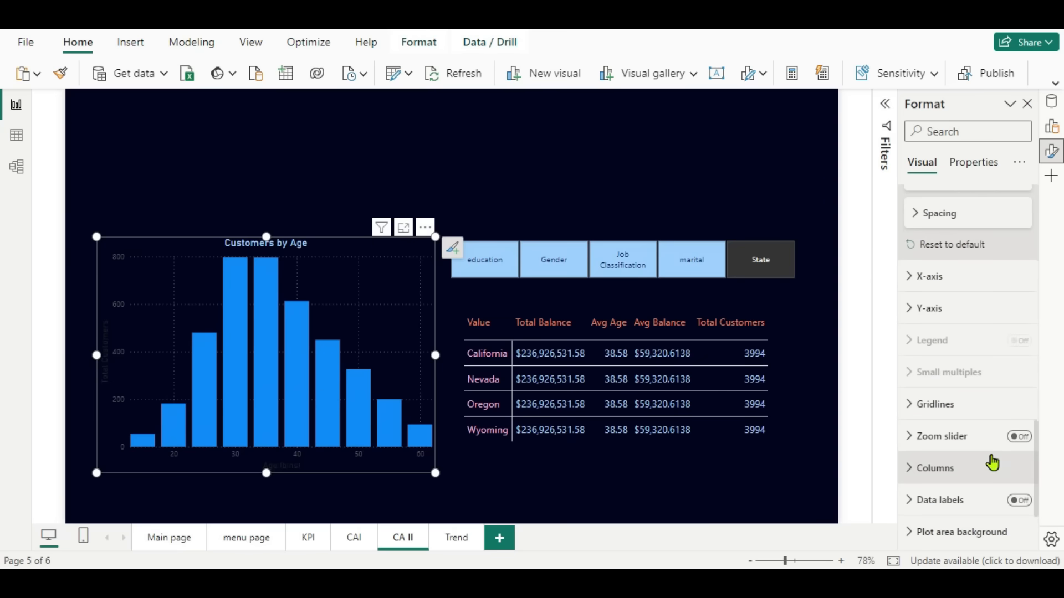
pyautogui.click(906, 277)
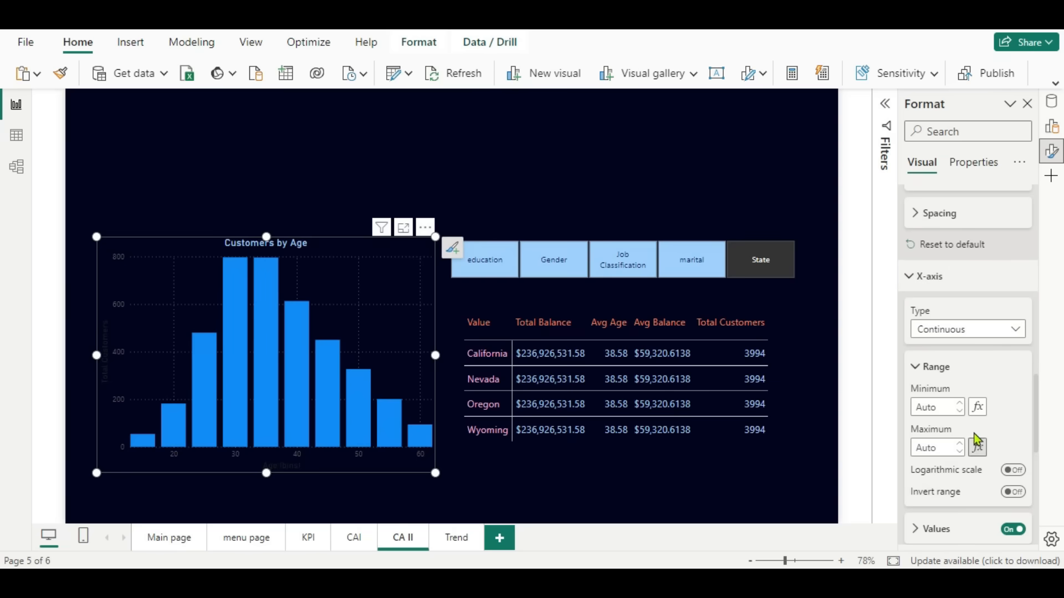
pyautogui.scroll(-3, 978, 394)
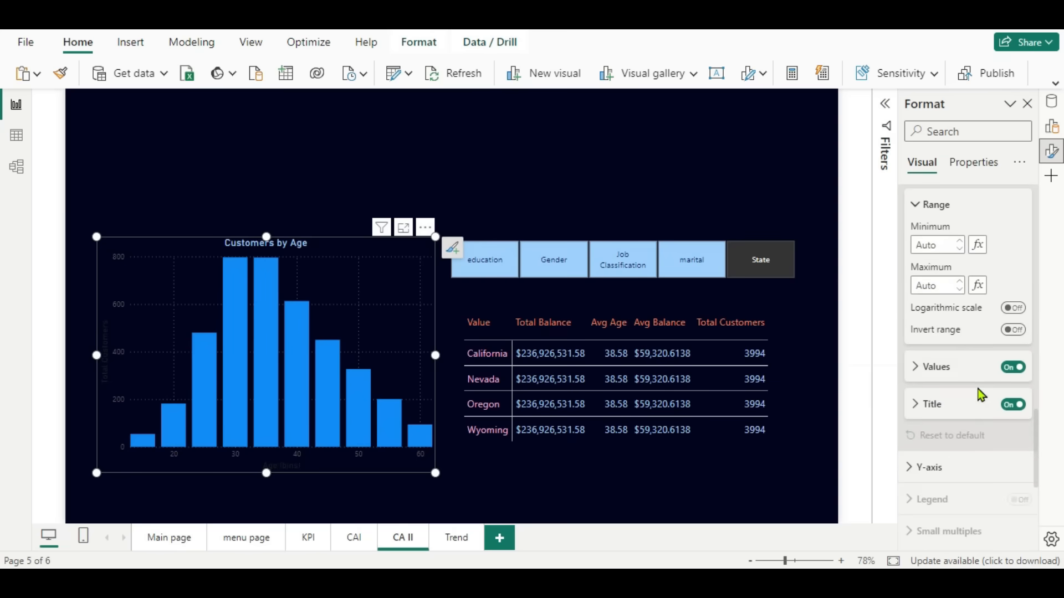
pyautogui.click(914, 366)
pyautogui.scroll(-2, 998, 438)
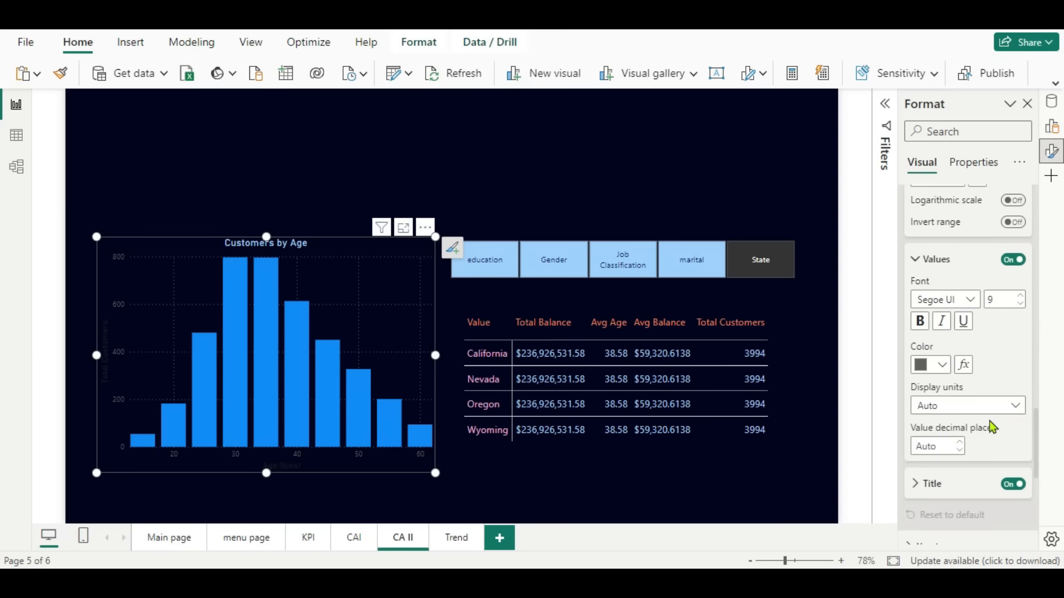
pyautogui.click(942, 365)
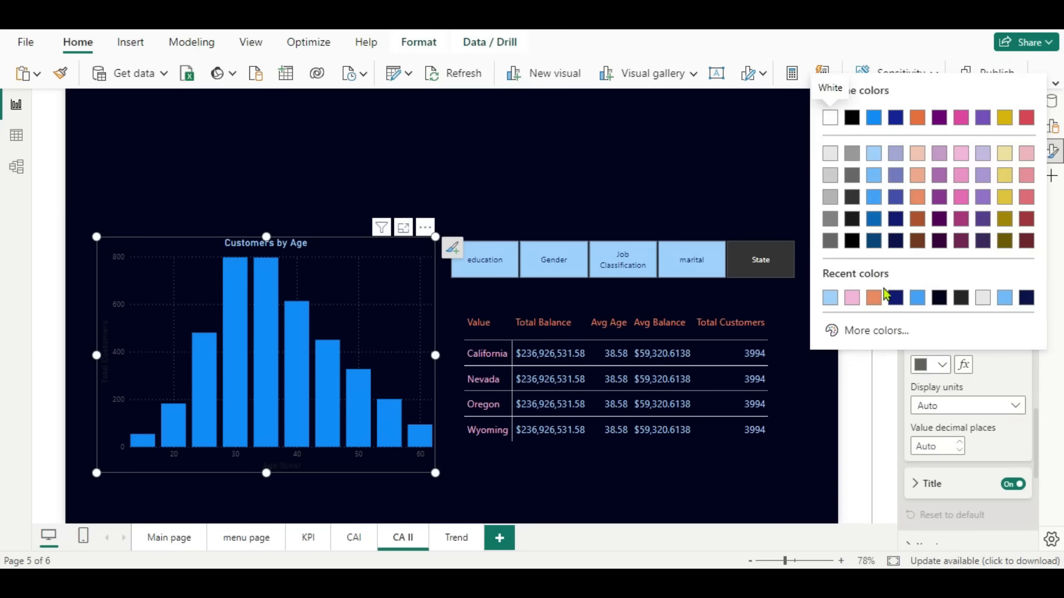
pyautogui.click(831, 155)
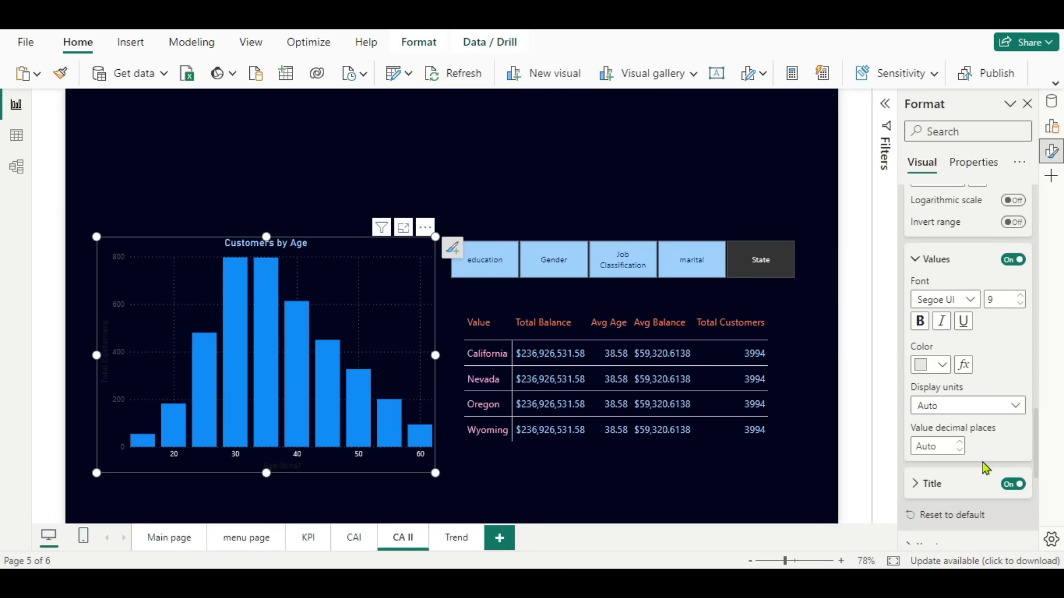
pyautogui.scroll(-2, 984, 467)
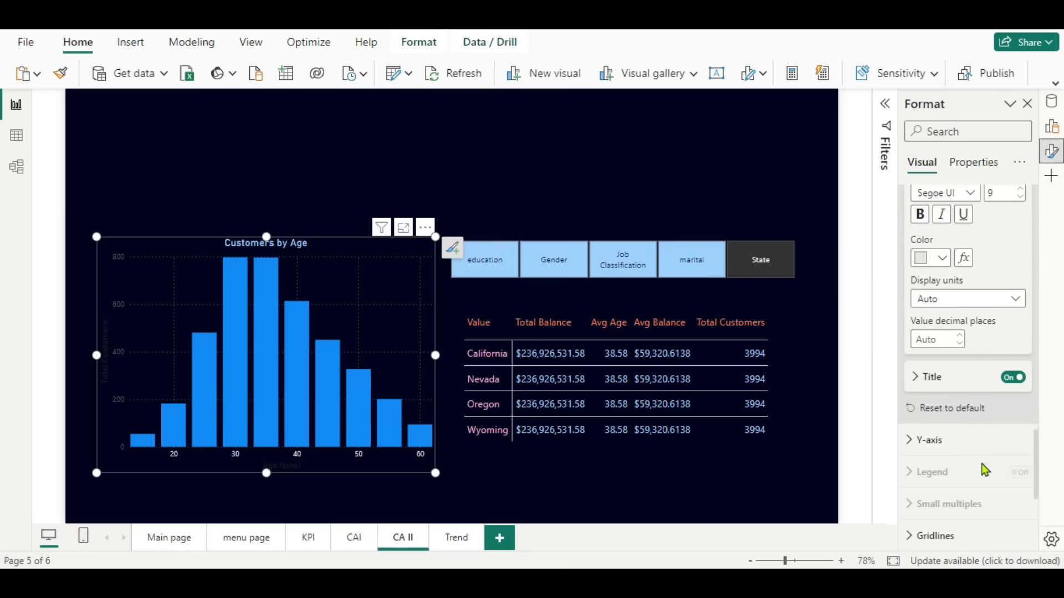
pyautogui.click(1020, 377)
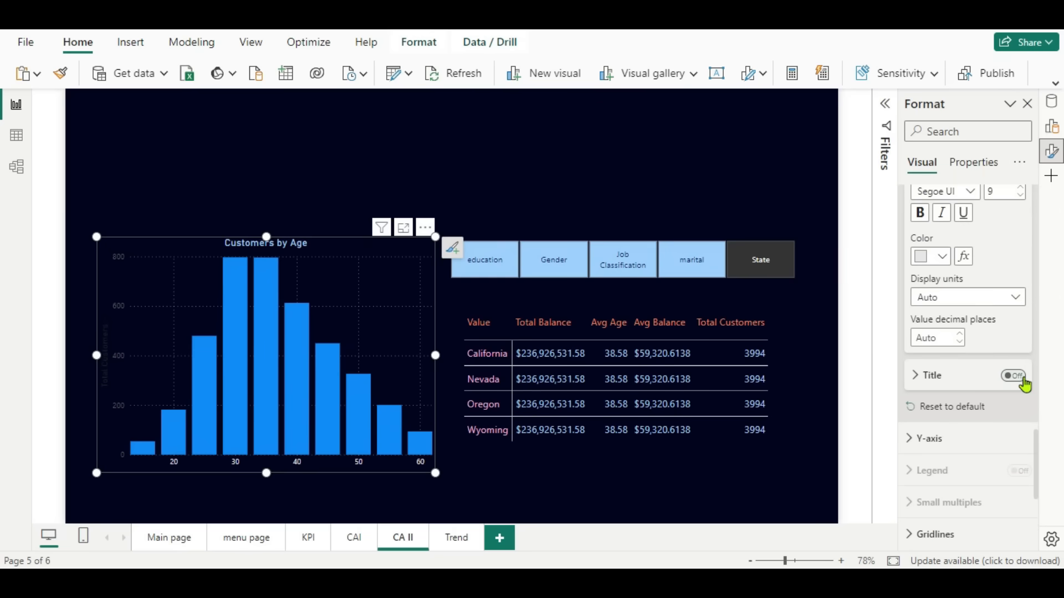
# Set the color of the chart's Y-axis values to the same light gray.
pyautogui.click(911, 439)
pyautogui.scroll(-5, 1001, 455)
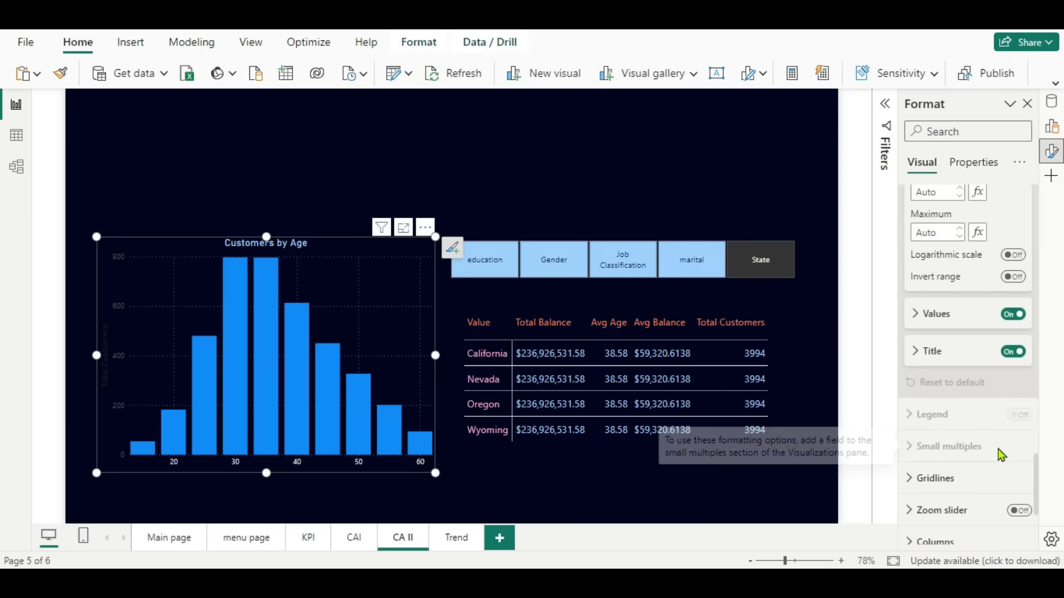
pyautogui.click(912, 319)
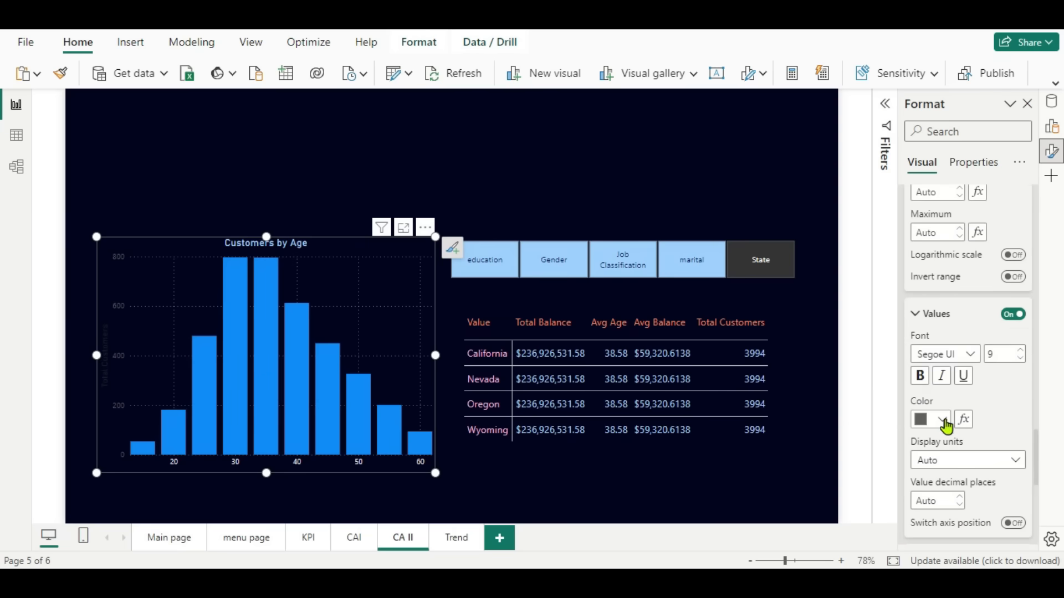
pyautogui.click(942, 421)
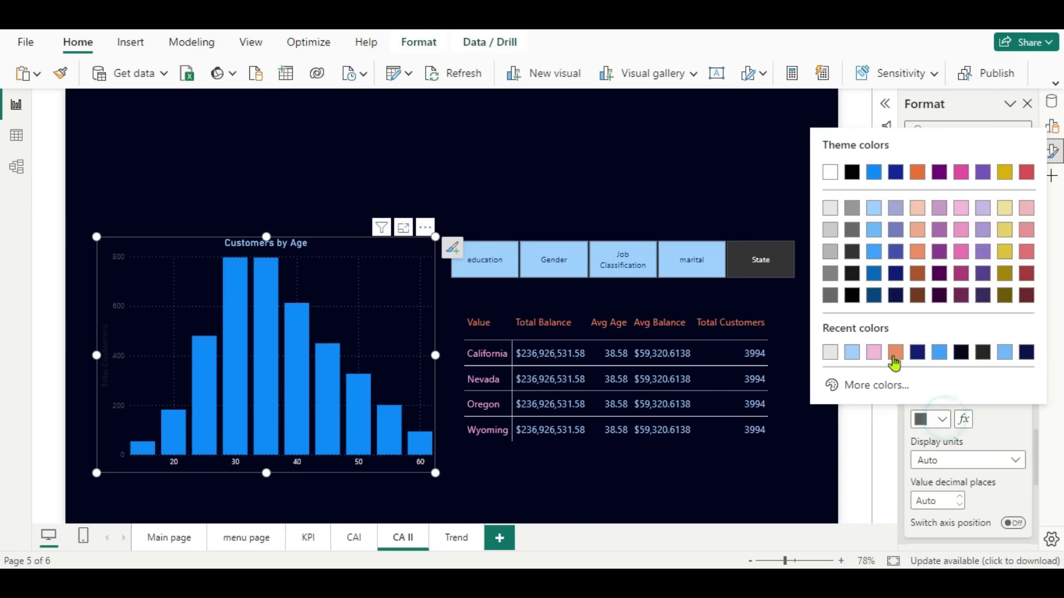
pyautogui.click(831, 355)
pyautogui.scroll(-3, 1013, 371)
pyautogui.scroll(4, 1009, 374)
pyautogui.scroll(2, 1018, 406)
pyautogui.scroll(-3, 1018, 406)
pyautogui.scroll(-1, 1016, 404)
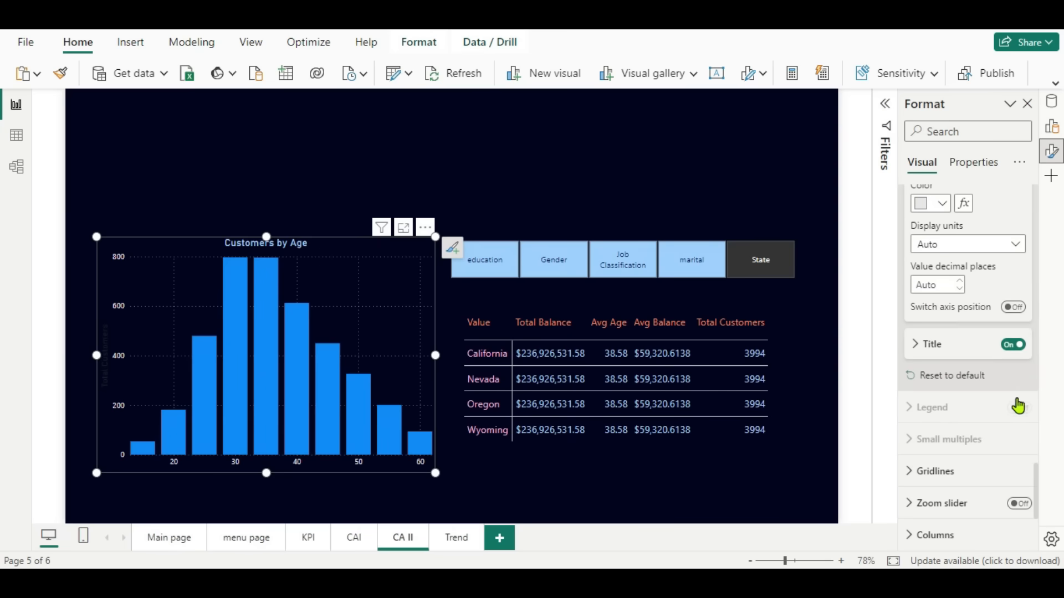
# Turn off the column chart's Y-axis title and its horizontal gridlines.
pyautogui.click(1015, 345)
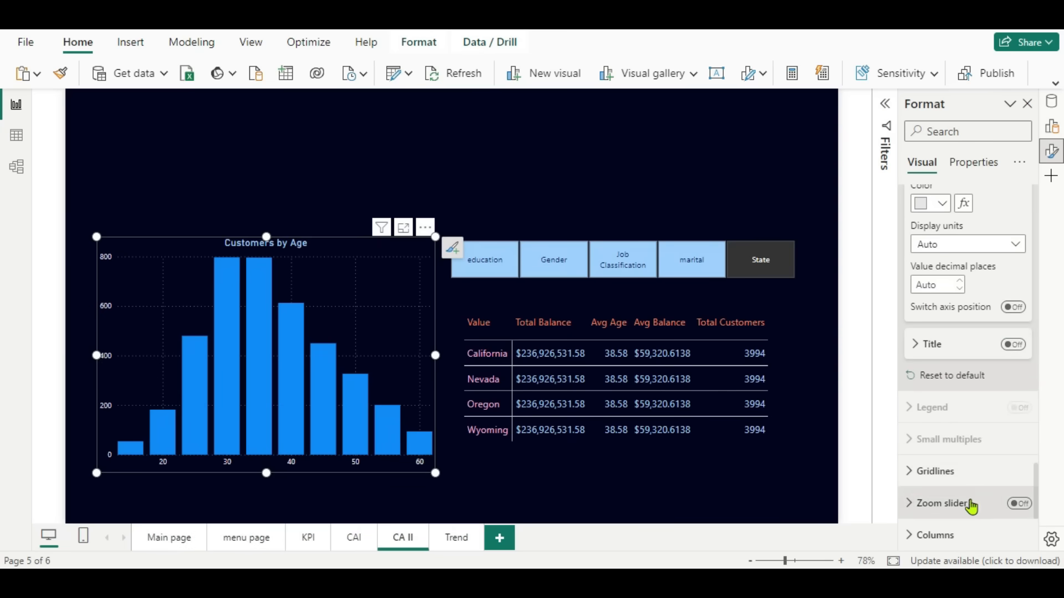
pyautogui.scroll(-2, 969, 501)
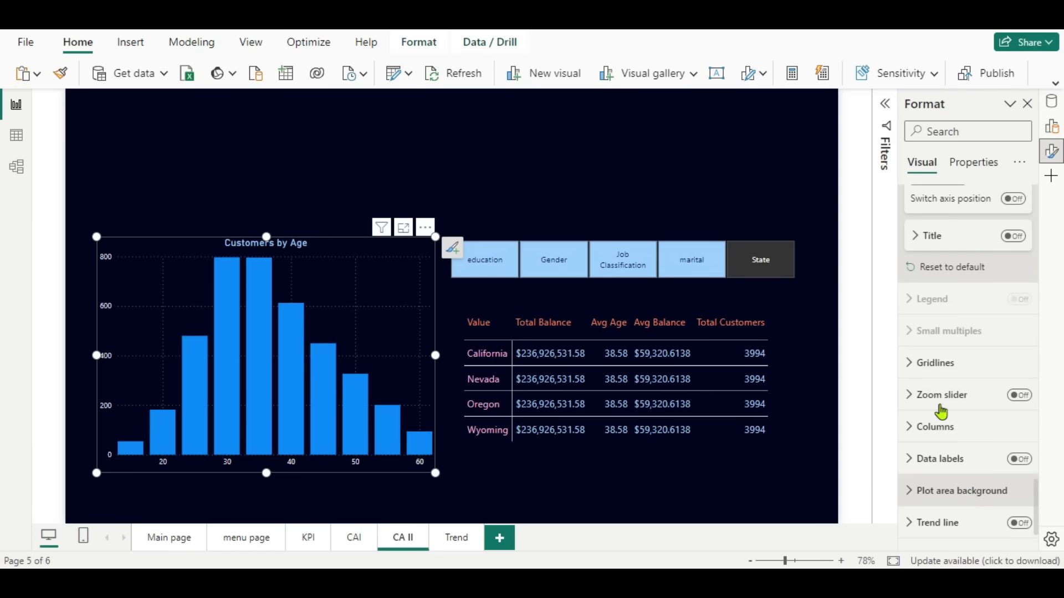
pyautogui.click(911, 364)
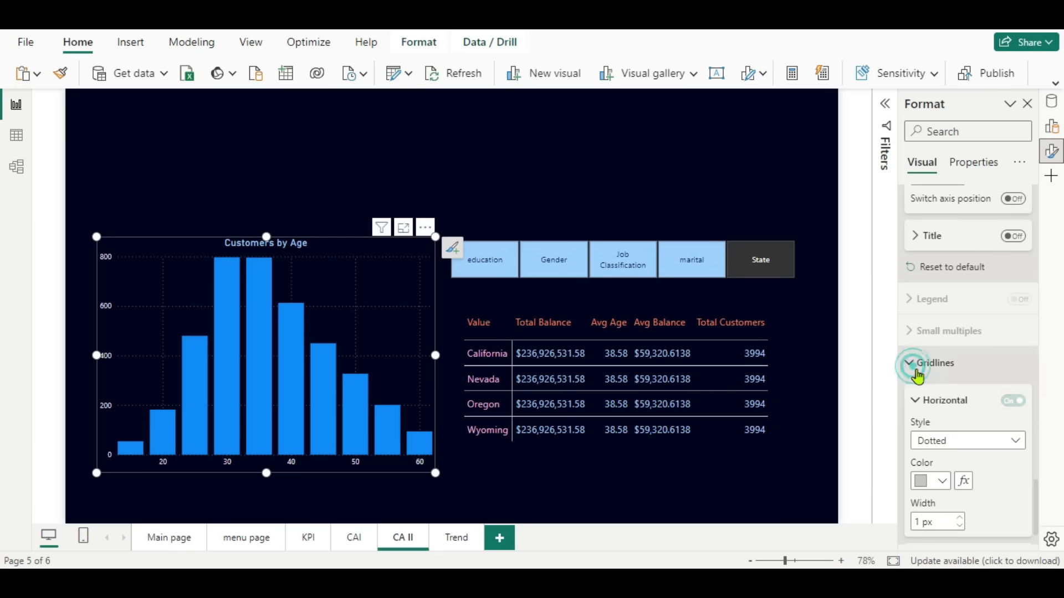
pyautogui.click(1009, 404)
# Turn on data labels for the customers-by-age column chart and set their values' color to light blue.
pyautogui.scroll(-3, 998, 477)
pyautogui.scroll(-2, 998, 480)
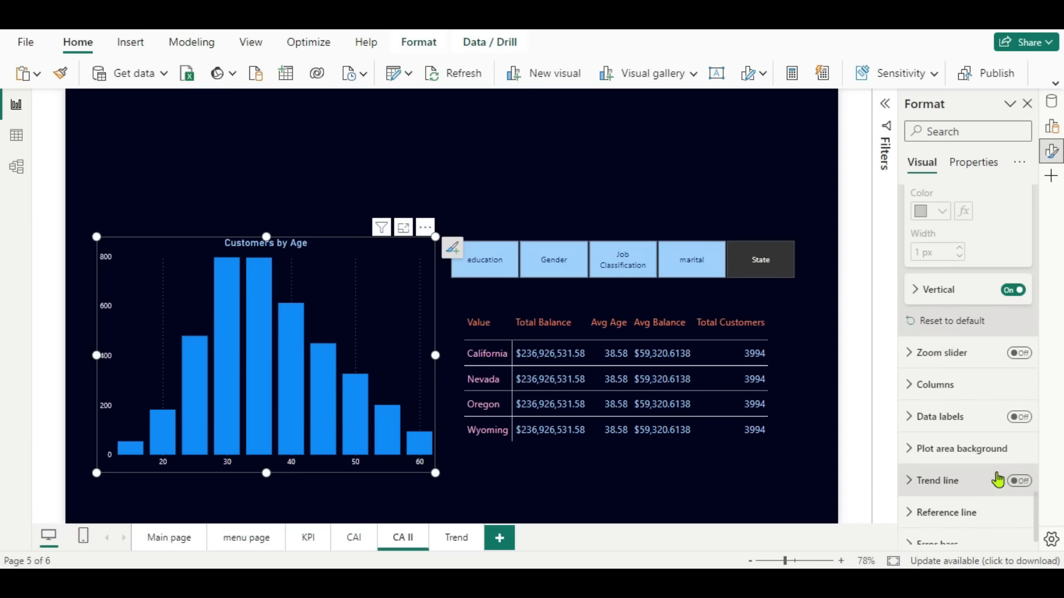
pyautogui.click(1015, 425)
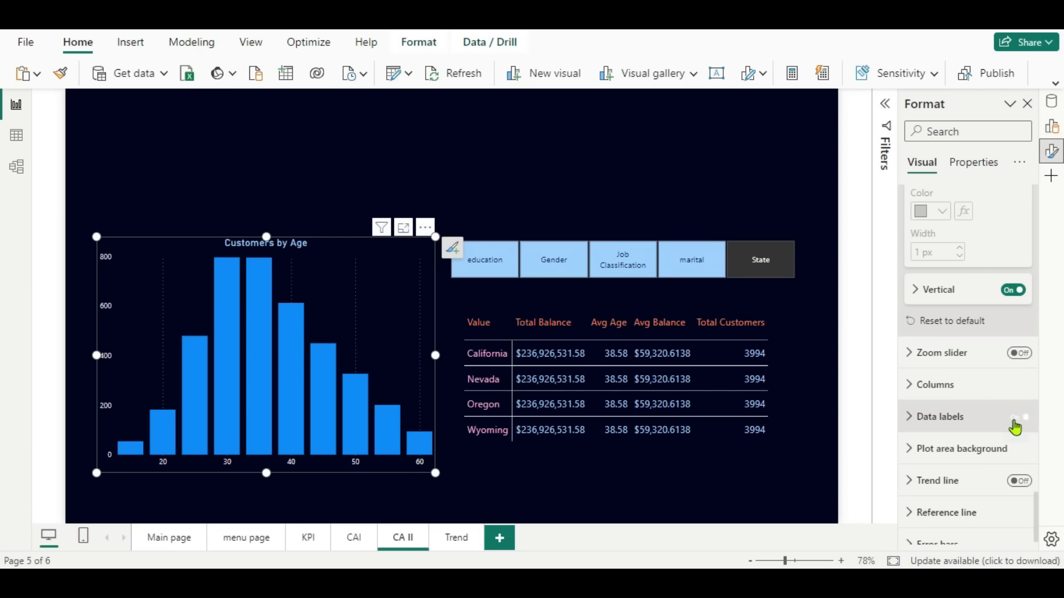
pyautogui.click(909, 417)
pyautogui.scroll(-3, 950, 477)
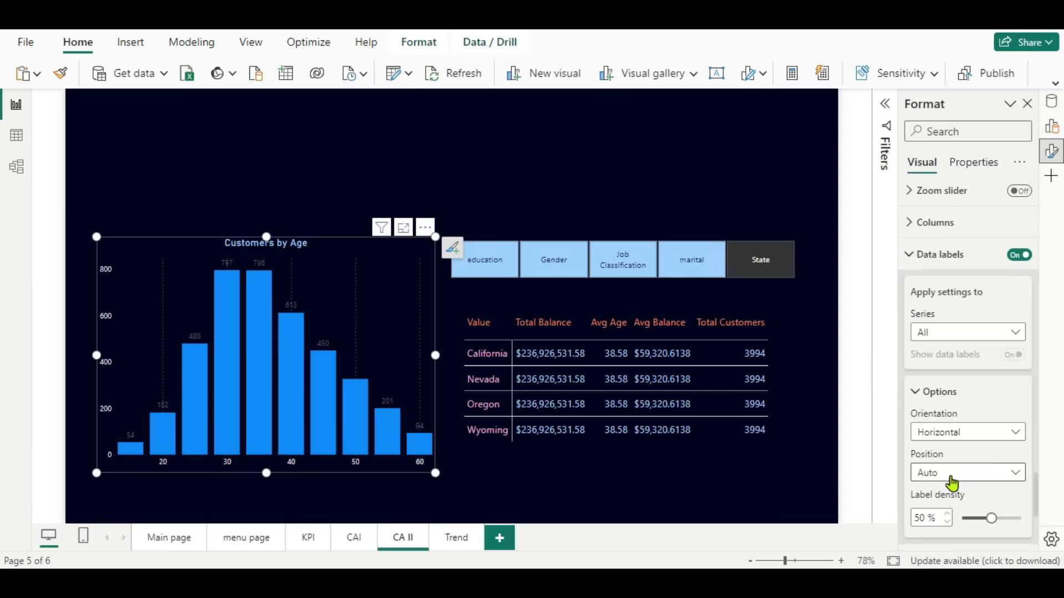
pyautogui.scroll(-2, 952, 483)
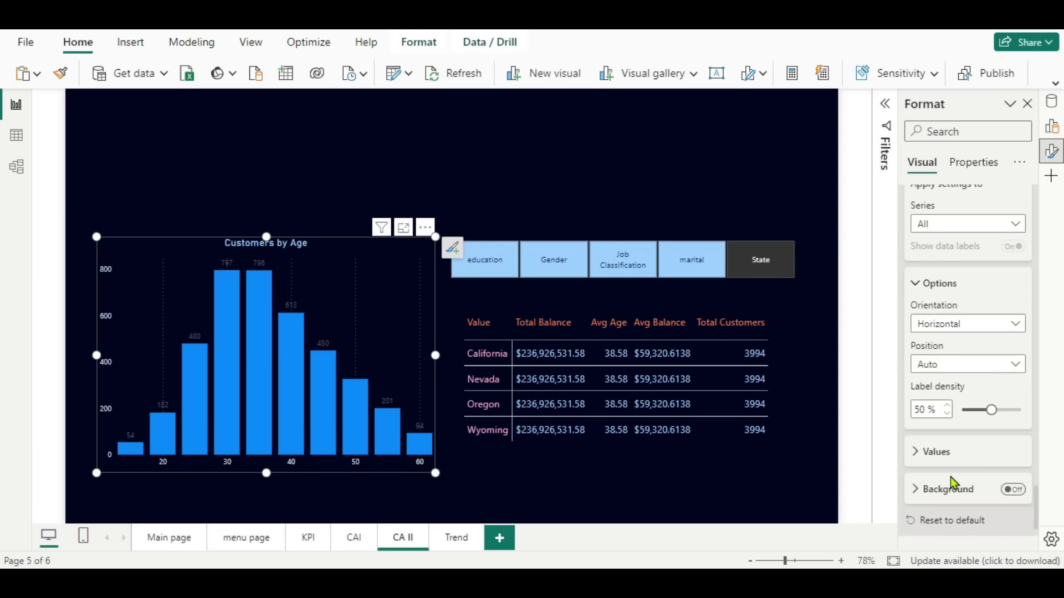
pyautogui.click(924, 453)
pyautogui.scroll(-5, 960, 474)
pyautogui.click(942, 287)
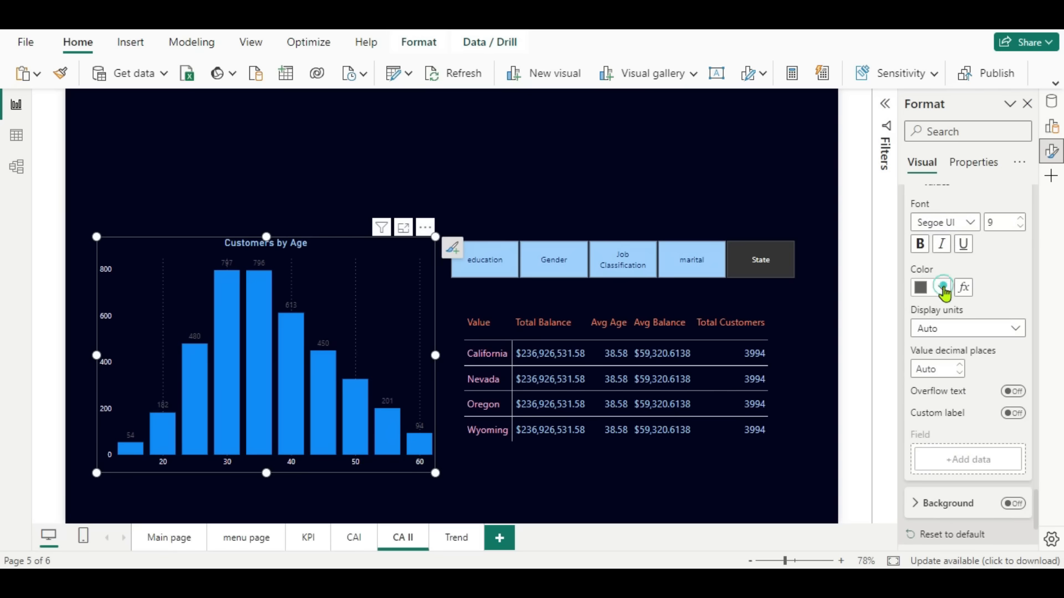
pyautogui.click(849, 228)
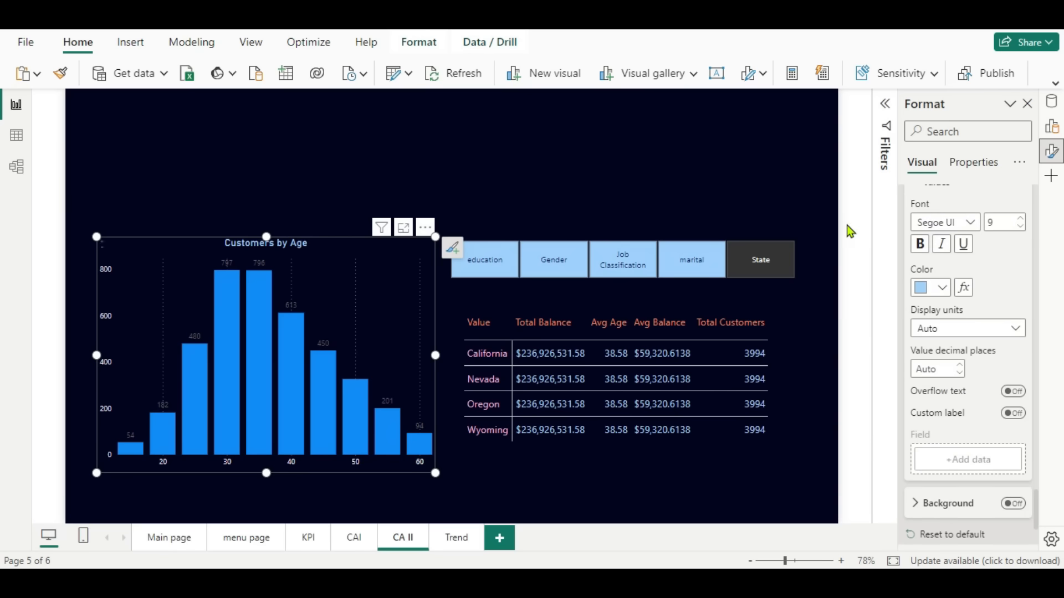
# Locate the vertical gridlines setting of the customers-by-age column chart.
pyautogui.scroll(6, 945, 332)
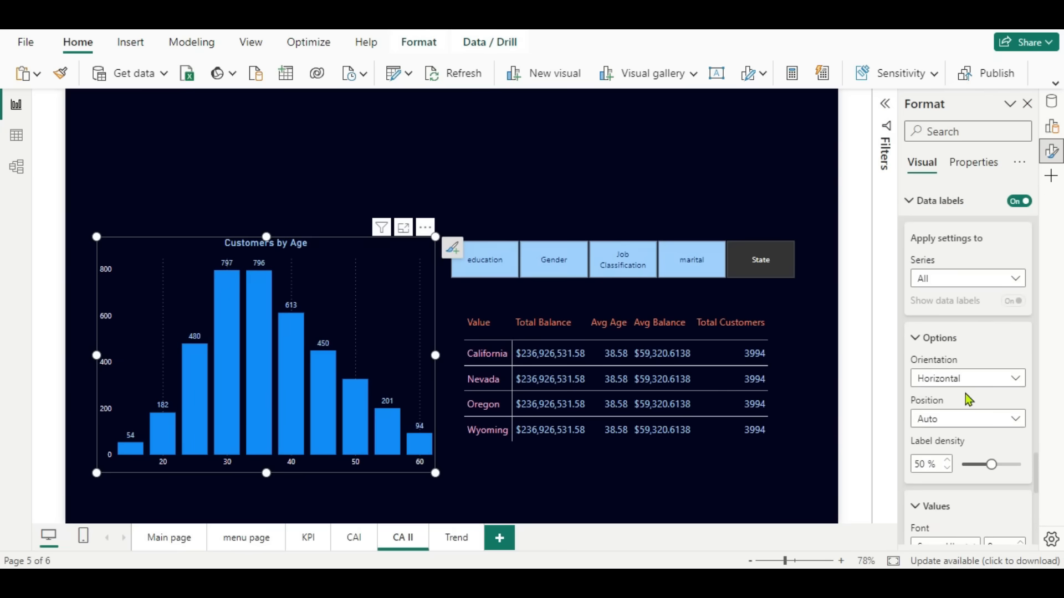
pyautogui.scroll(5, 967, 398)
pyautogui.scroll(2, 974, 467)
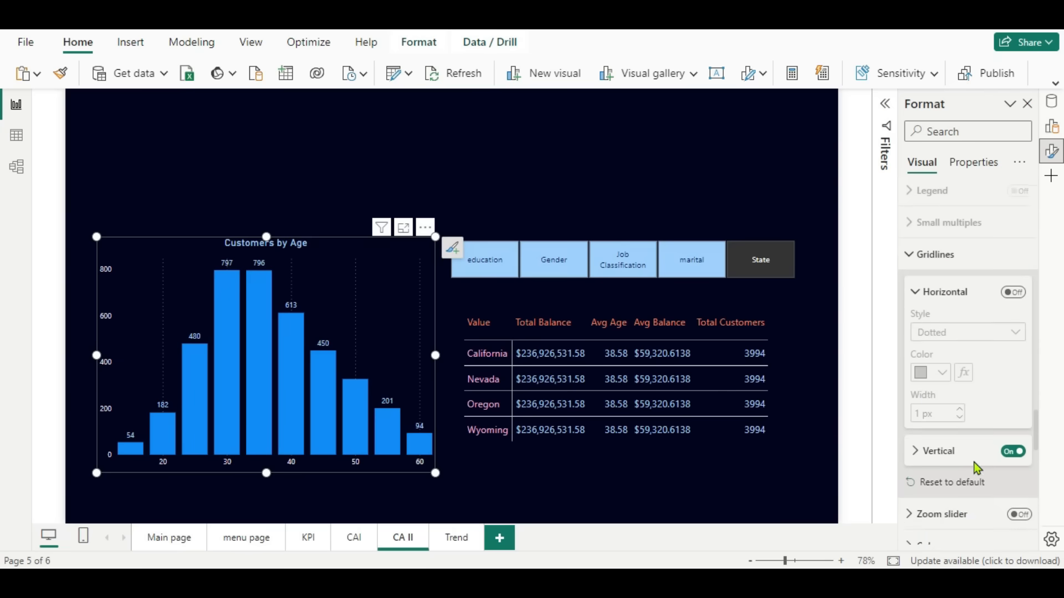
pyautogui.scroll(1, 977, 468)
pyautogui.scroll(-2, 986, 396)
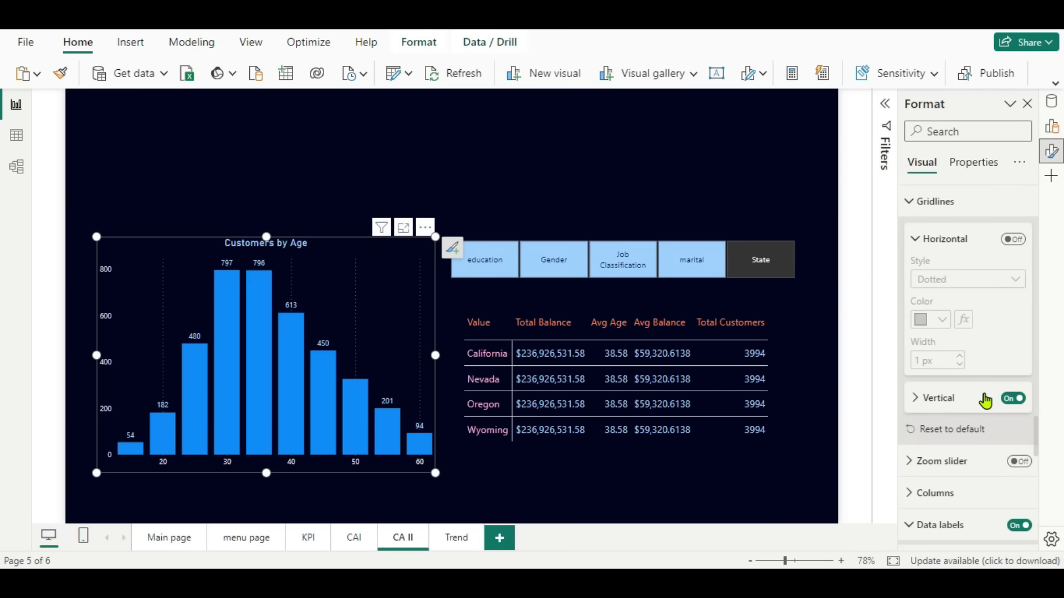
# Turn off the vertical gridlines on the Customers by Age chart and change its default column color to light blue.
pyautogui.click(1008, 403)
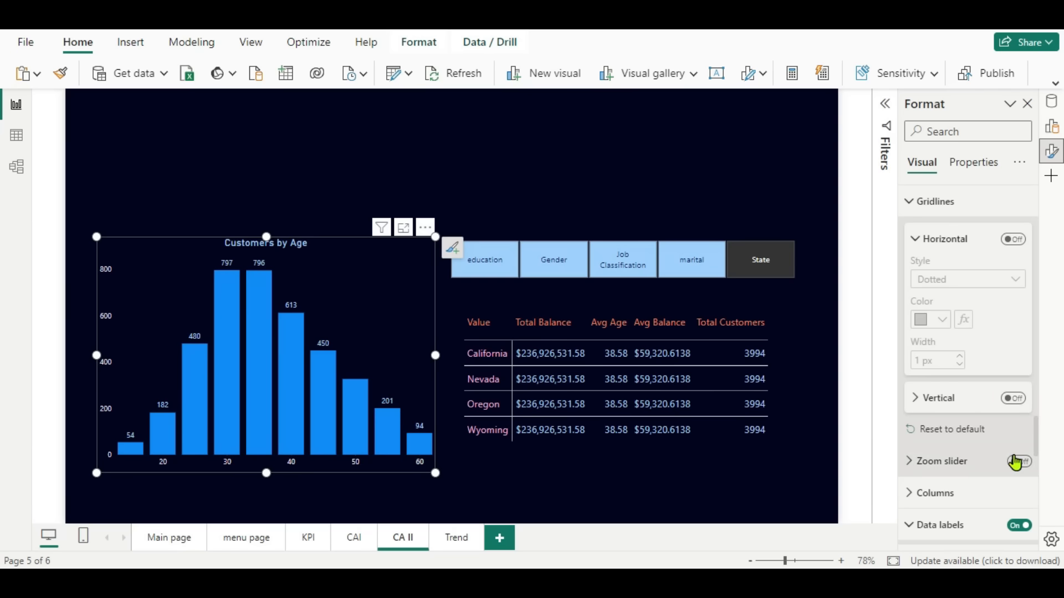
pyautogui.scroll(-13, 1015, 461)
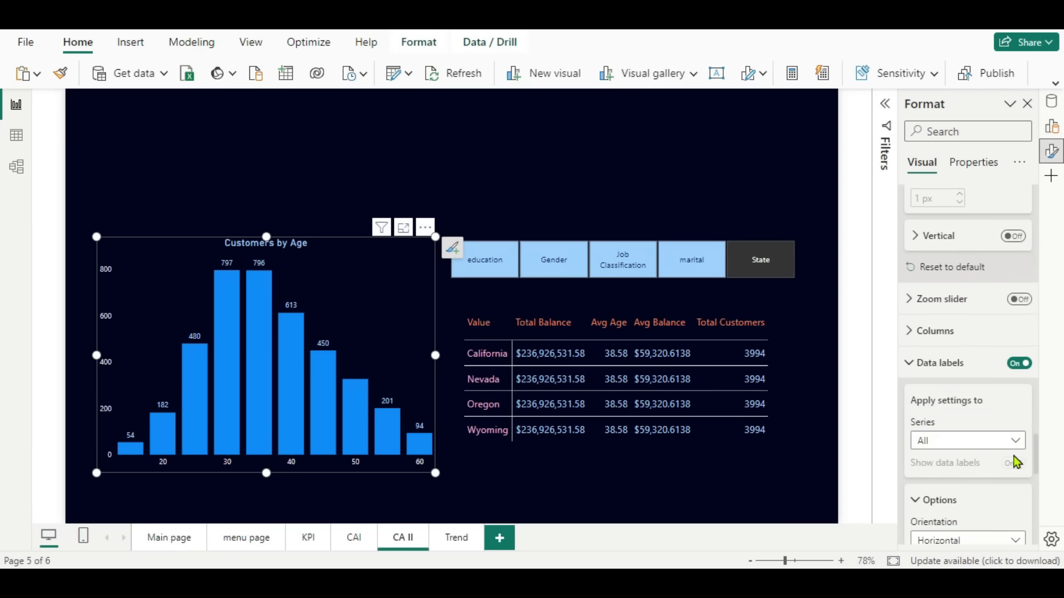
pyautogui.scroll(-2, 1015, 464)
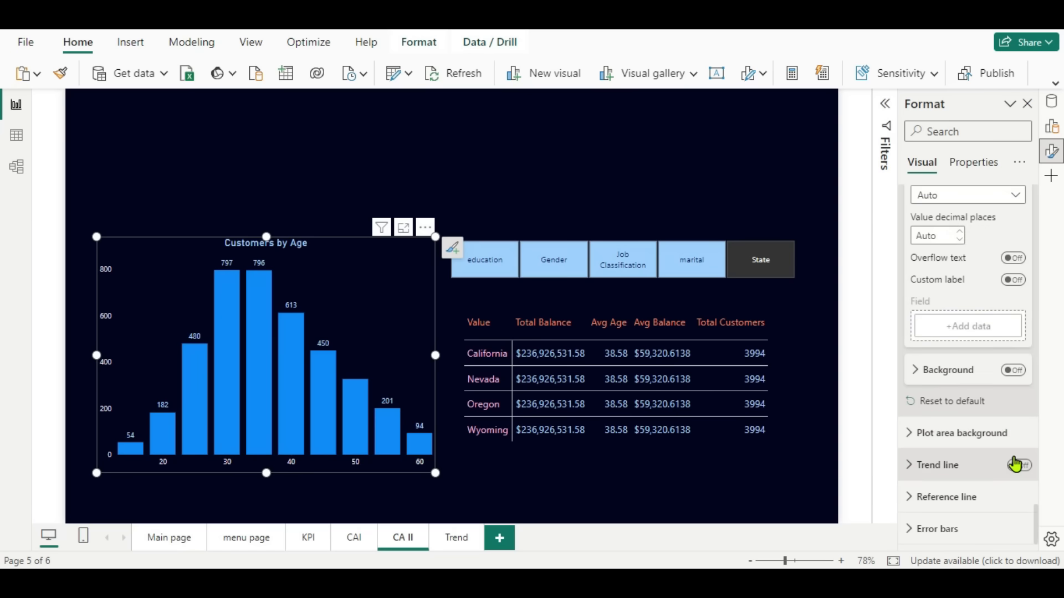
pyautogui.scroll(7, 945, 531)
pyautogui.scroll(15, 945, 525)
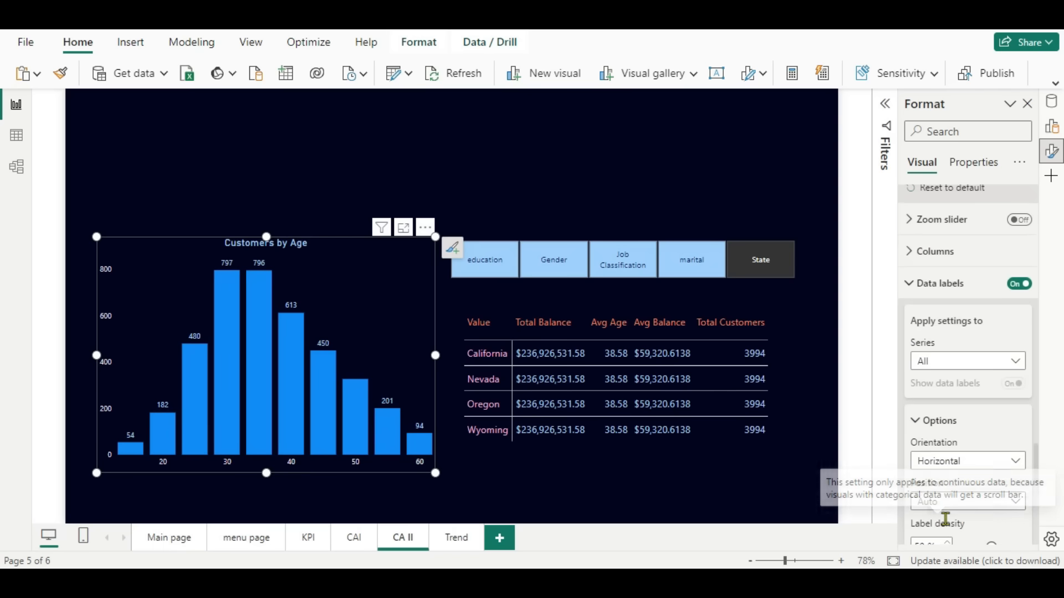
pyautogui.scroll(5, 945, 521)
pyautogui.click(907, 362)
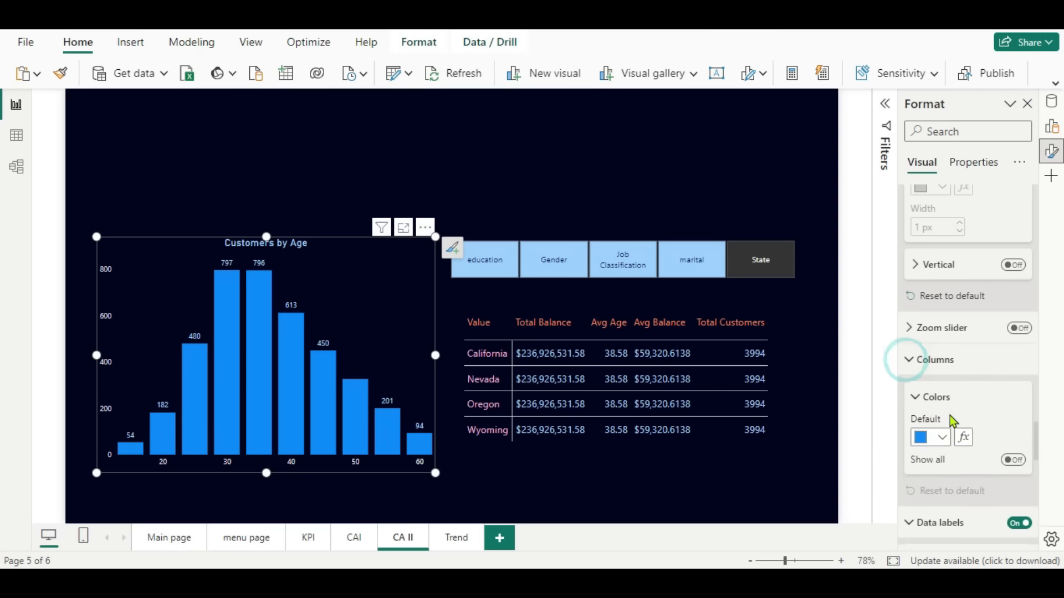
pyautogui.scroll(-2, 950, 427)
pyautogui.click(942, 383)
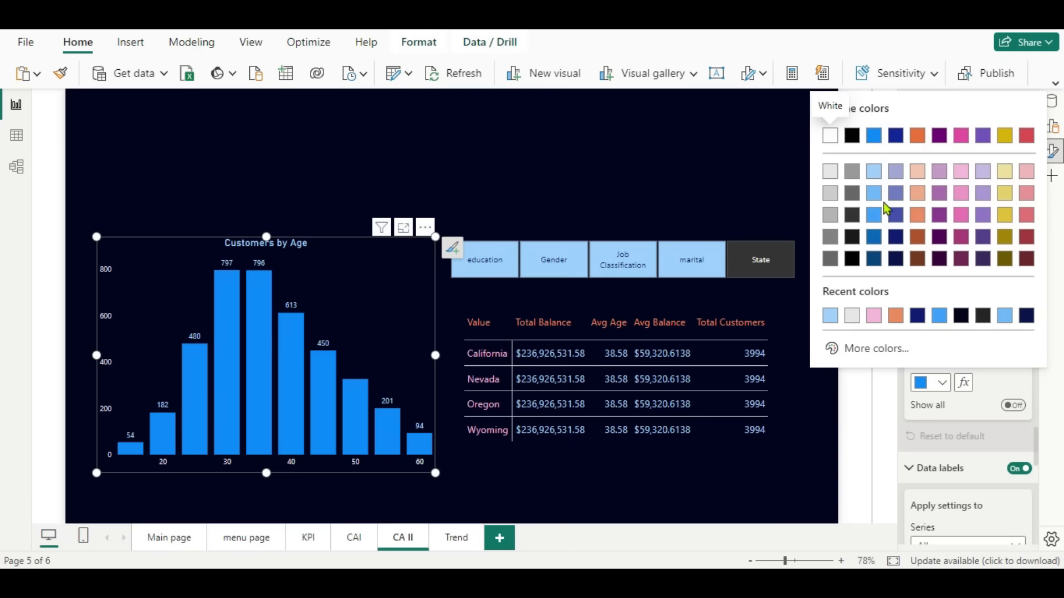
pyautogui.click(830, 315)
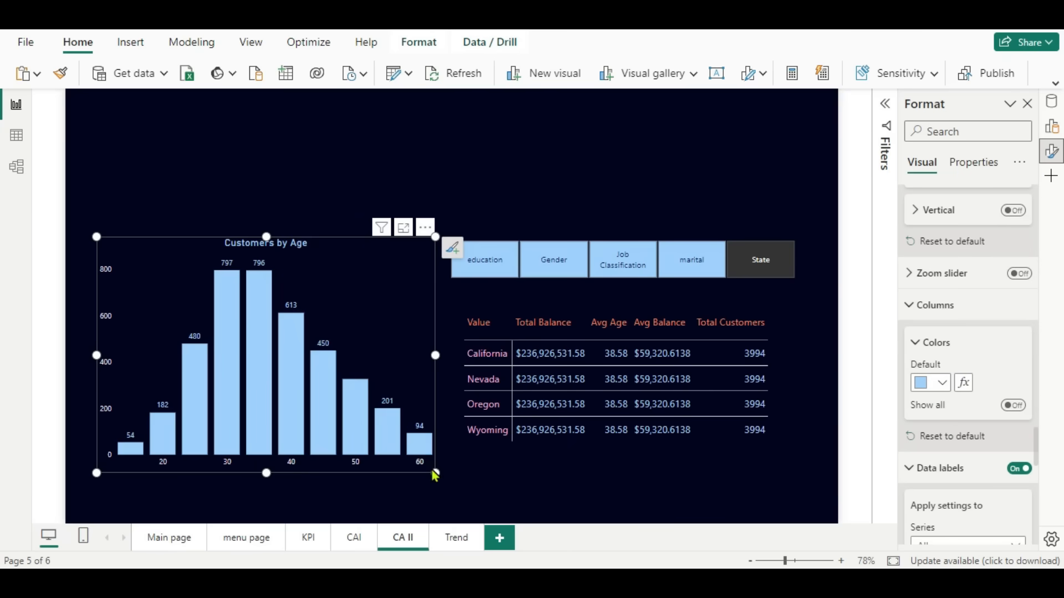
pyautogui.click(490, 485)
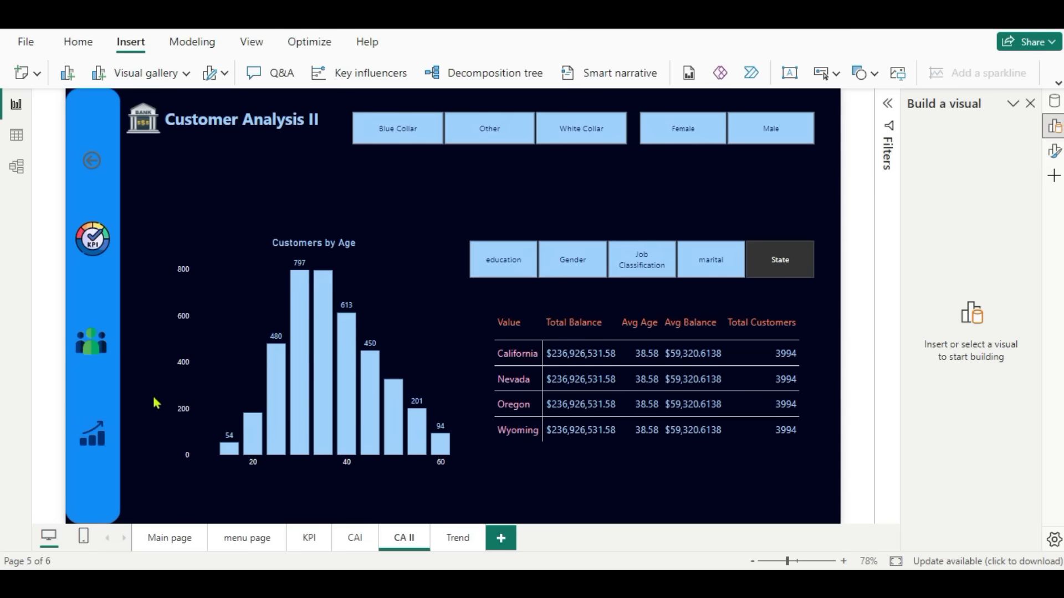
# Test the job classification slicer by filtering the page to Blue Collar and Other, and clear the selection.
pyautogui.click(404, 128)
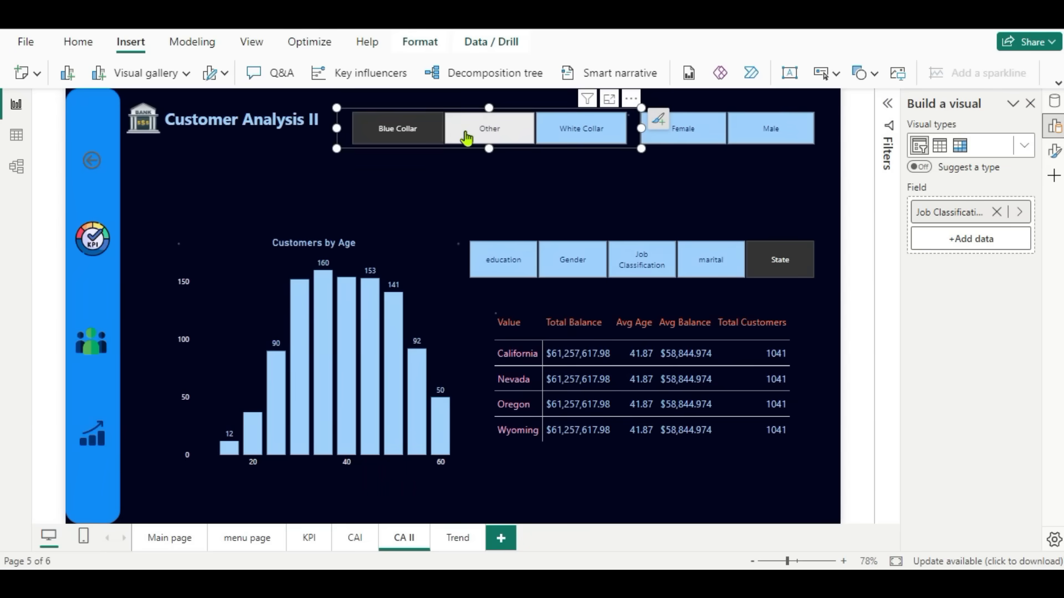
pyautogui.click(495, 135)
pyautogui.click(388, 135)
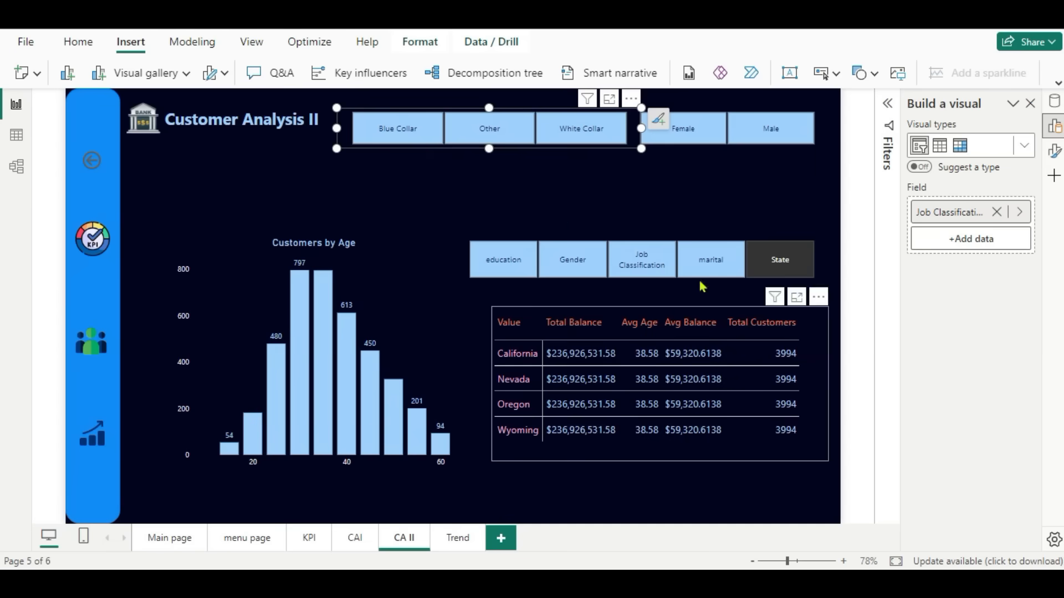
pyautogui.click(562, 180)
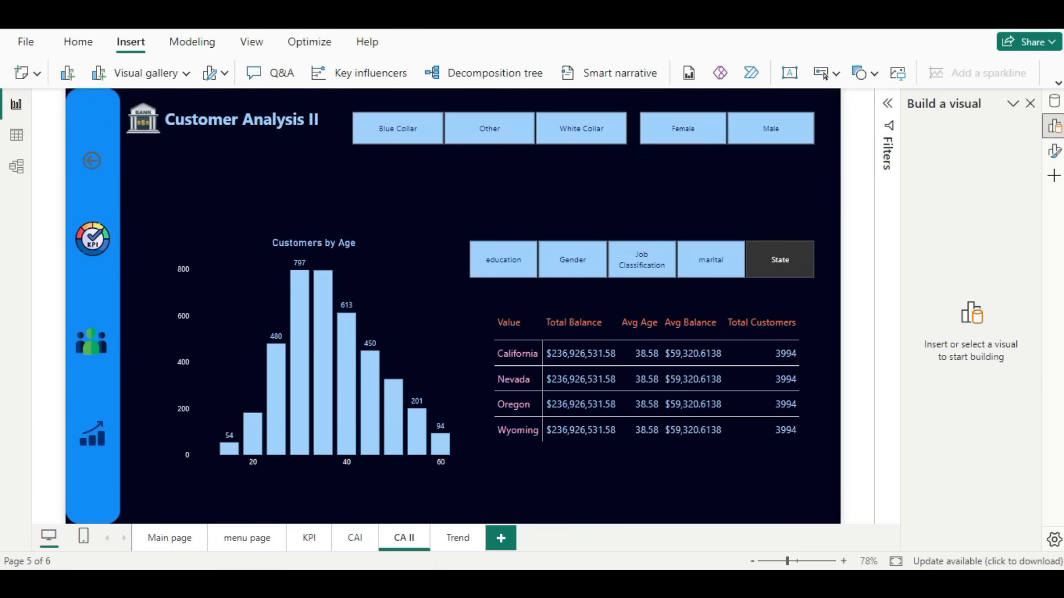
# Insert a rounded rectangle and place it over the Customers by Age chart.
pyautogui.click(875, 74)
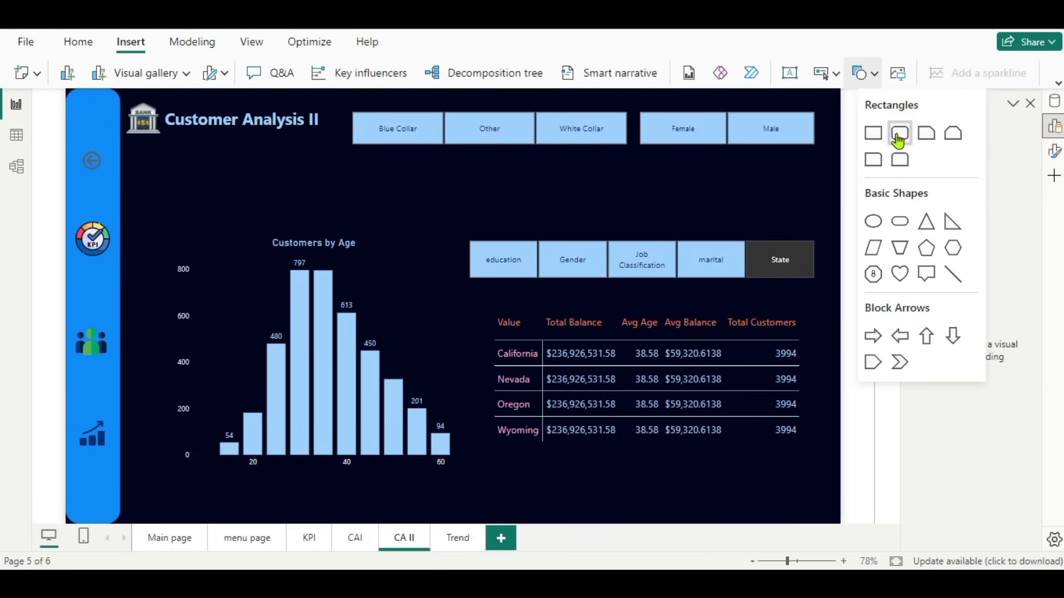
pyautogui.click(898, 135)
pyautogui.moveTo(241, 434); pyautogui.dragTo(190, 218)
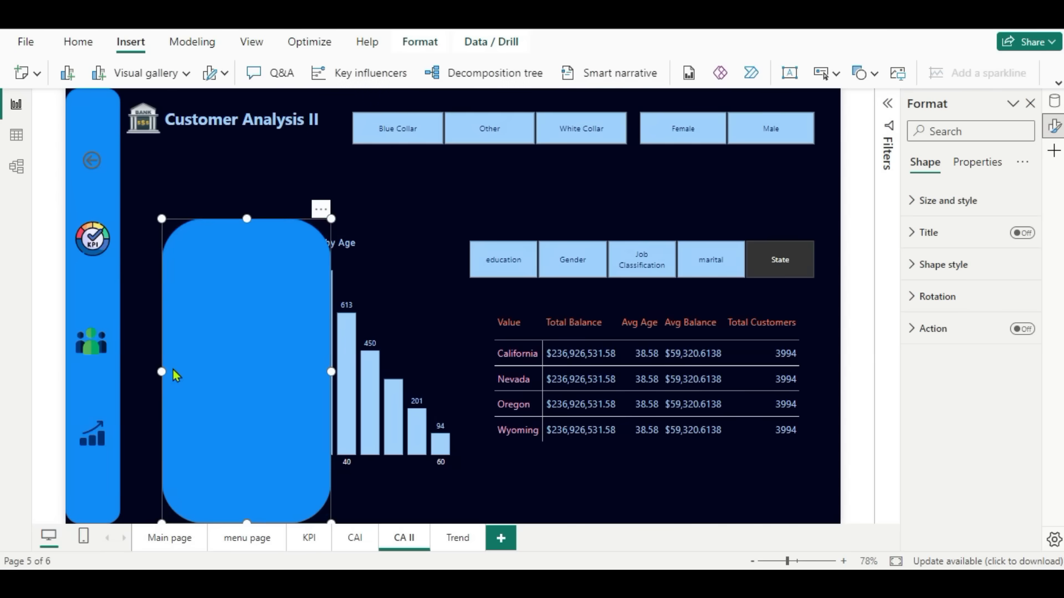
# Resize the rounded rectangle so it covers the age chart, the category slicer and the customer table with a small margin.
pyautogui.moveTo(163, 374); pyautogui.dragTo(145, 375)
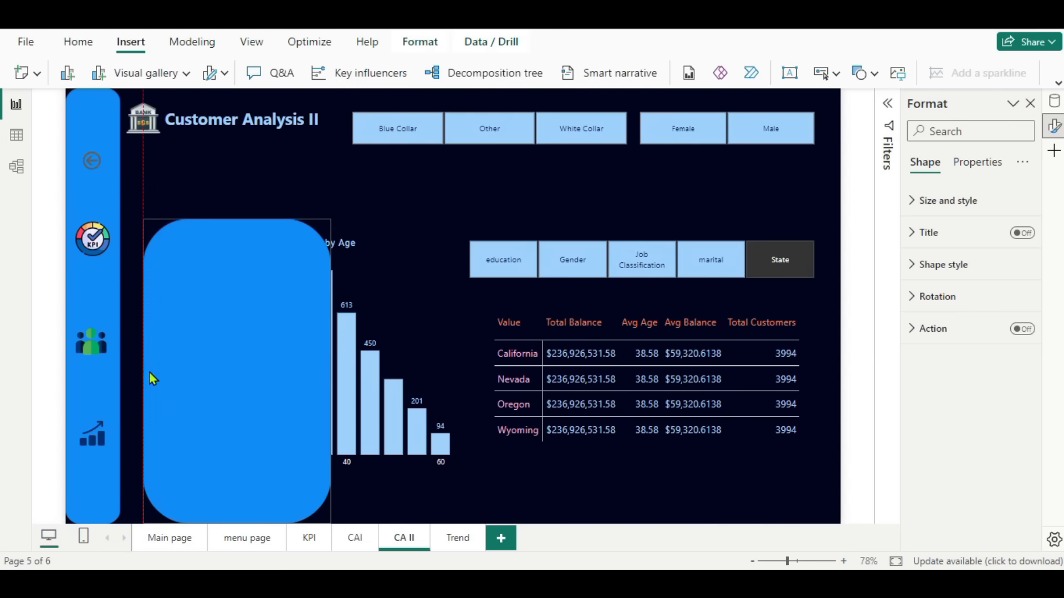
pyautogui.moveTo(331, 372); pyautogui.dragTo(829, 406)
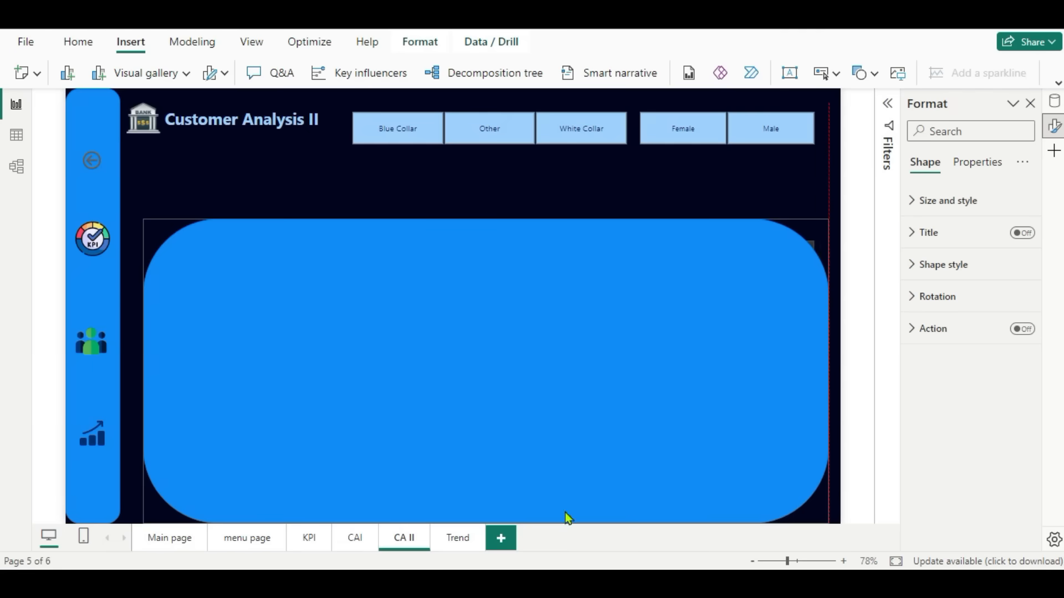
pyautogui.moveTo(568, 518); pyautogui.dragTo(567, 519)
pyautogui.moveTo(487, 524); pyautogui.dragTo(488, 521)
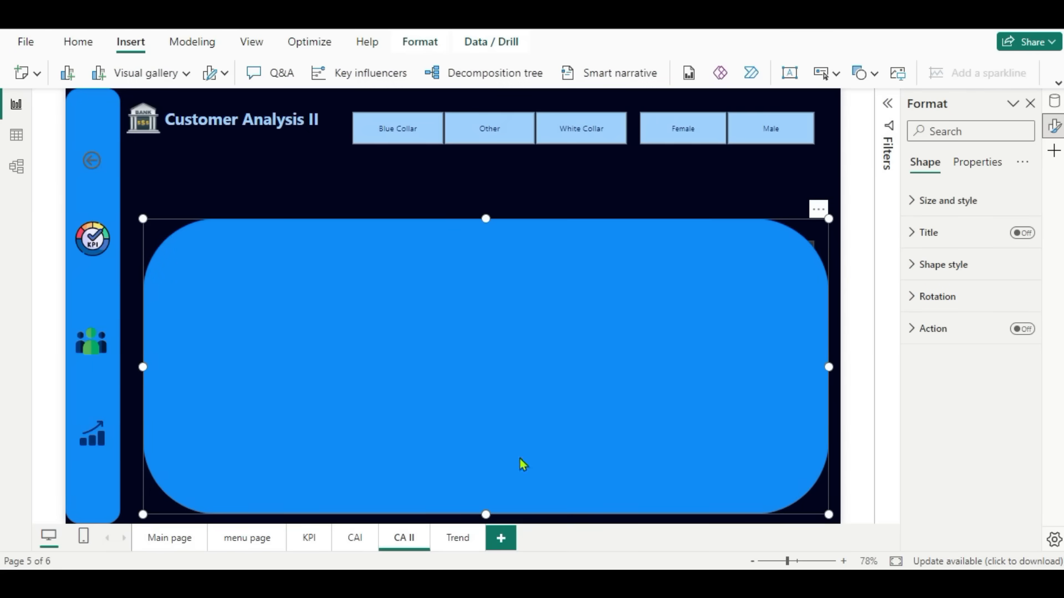
pyautogui.moveTo(487, 220); pyautogui.dragTo(487, 209)
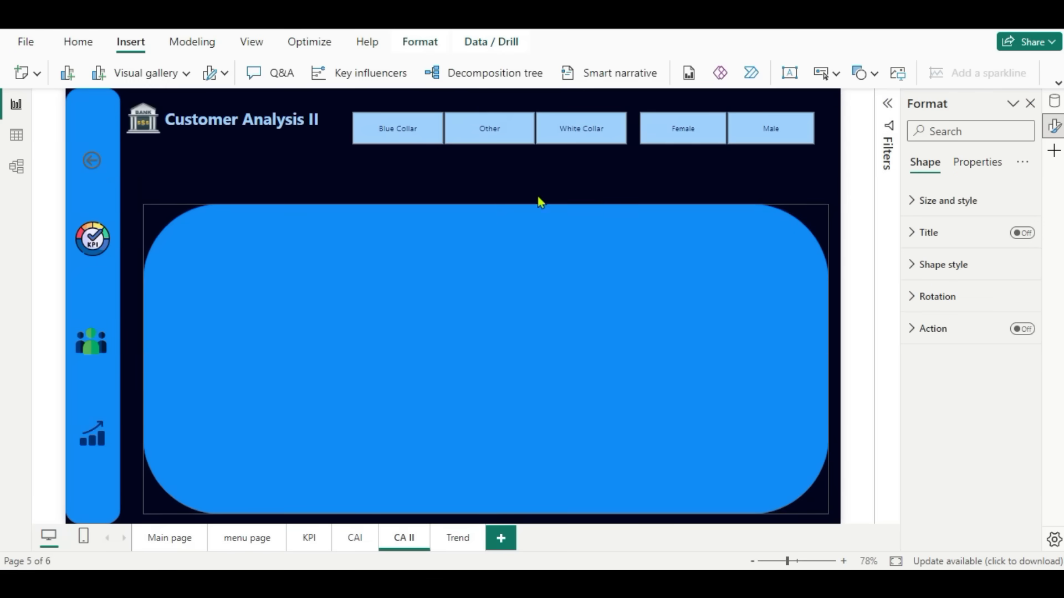
pyautogui.click(600, 187)
pyautogui.click(560, 214)
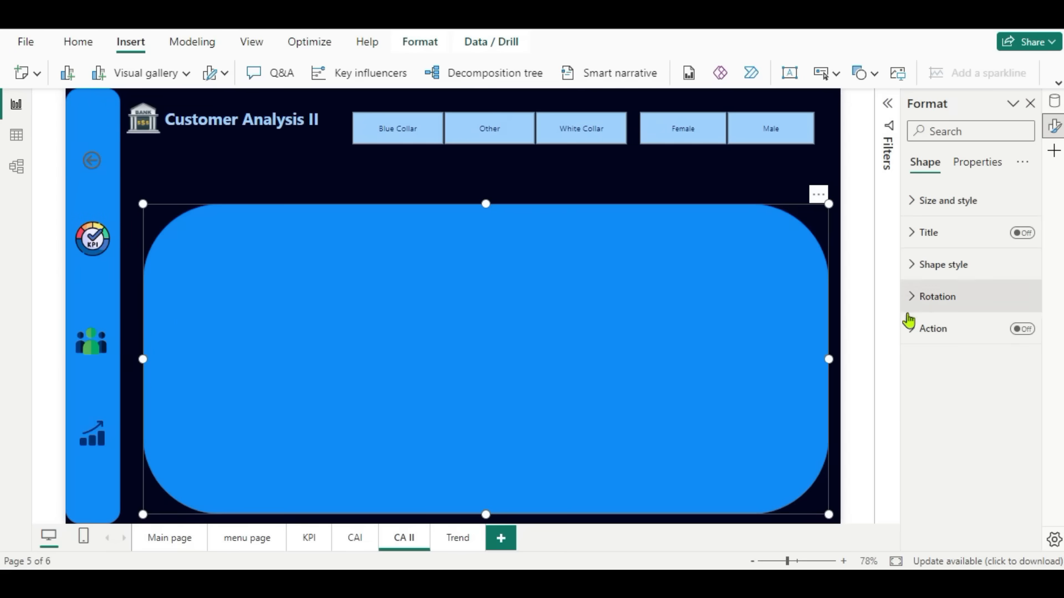
# Set the rounded rectangle's fill color to the custom dark blue #072C4E.
pyautogui.click(912, 267)
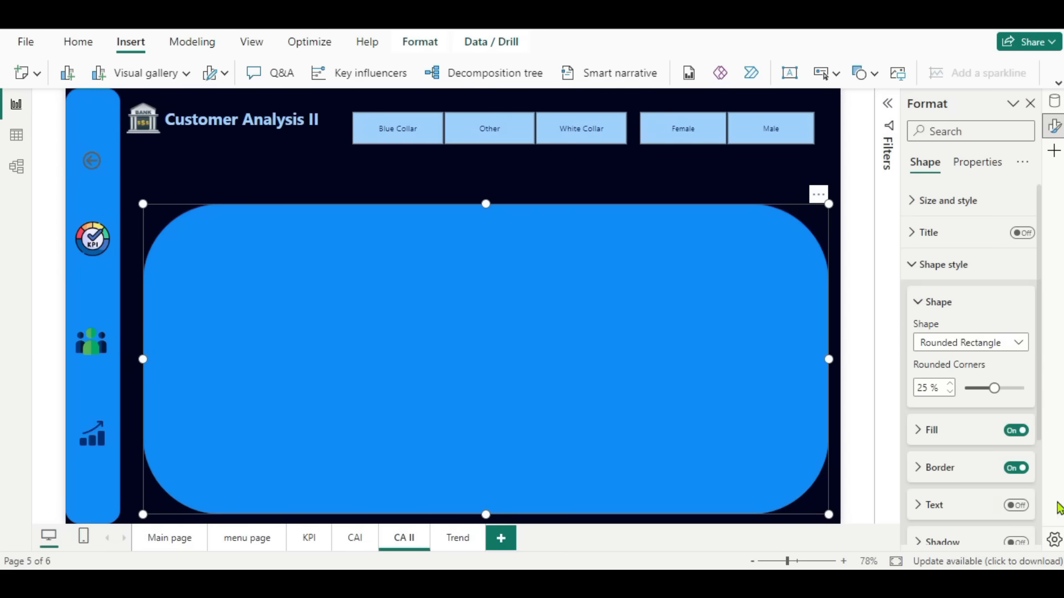
pyautogui.click(915, 435)
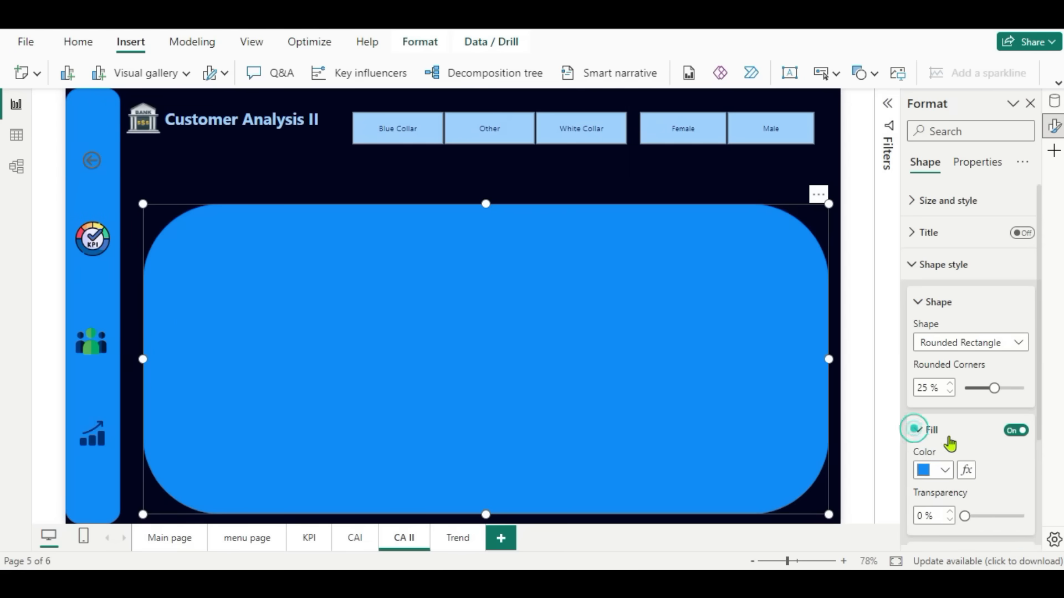
pyautogui.scroll(-3, 948, 444)
pyautogui.click(946, 309)
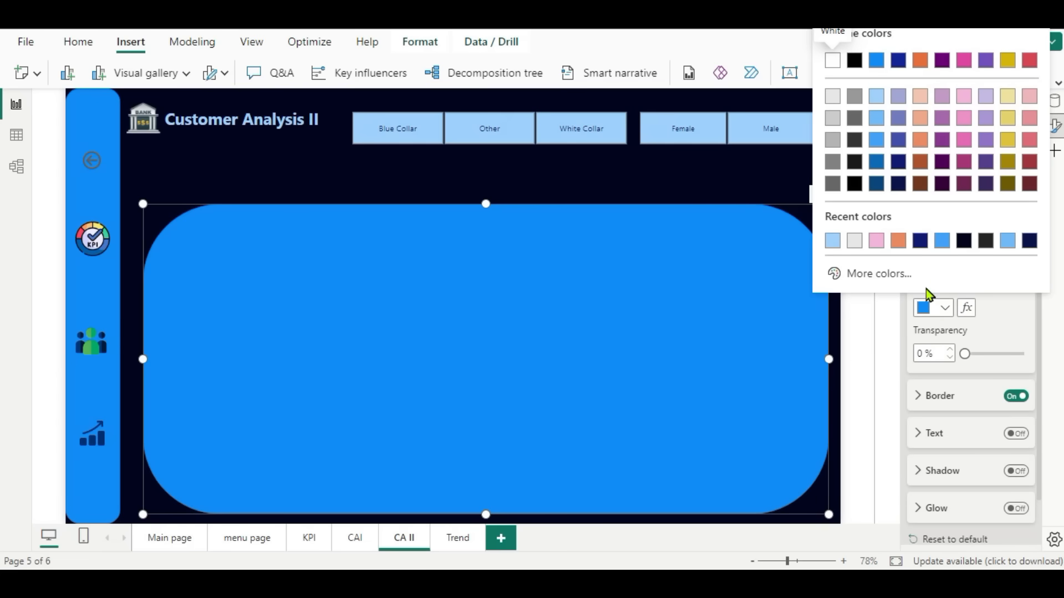
pyautogui.click(879, 273)
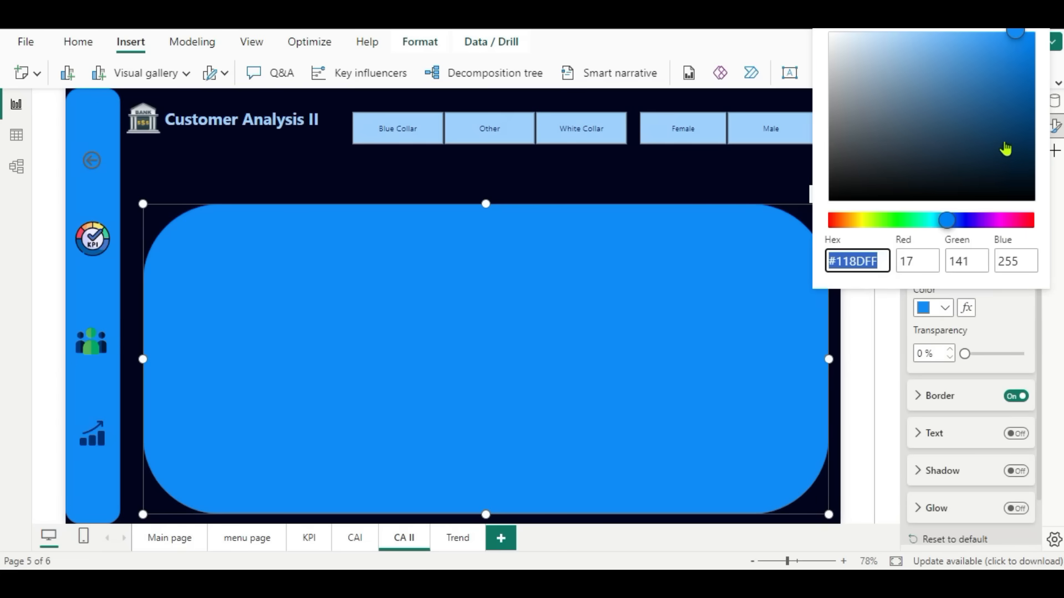
pyautogui.click(1016, 156)
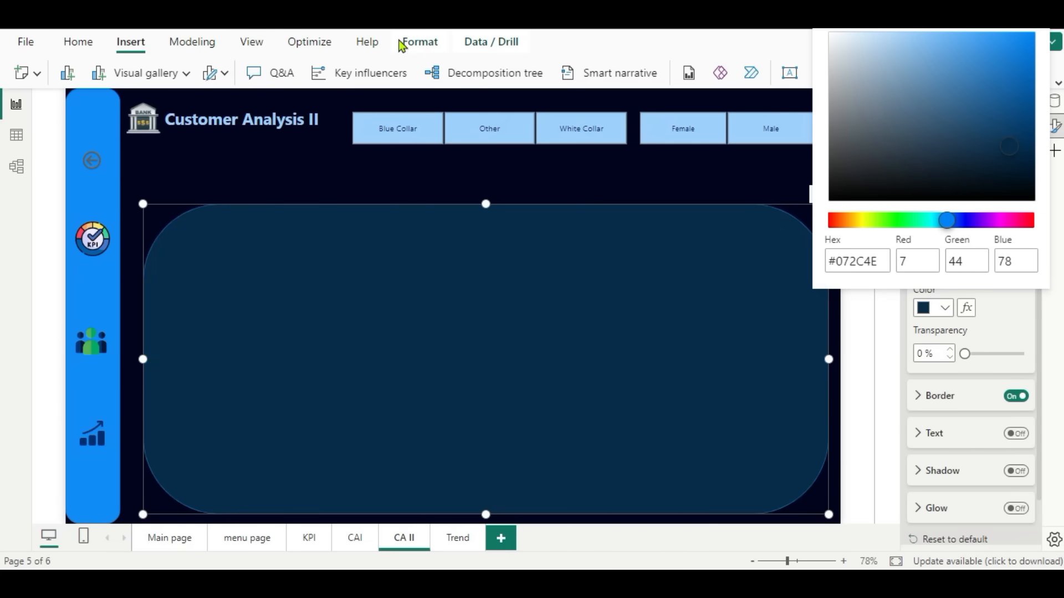
# Send the rounded rectangle to the back, behind the chart, slicer and table.
pyautogui.click(420, 43)
pyautogui.click(420, 44)
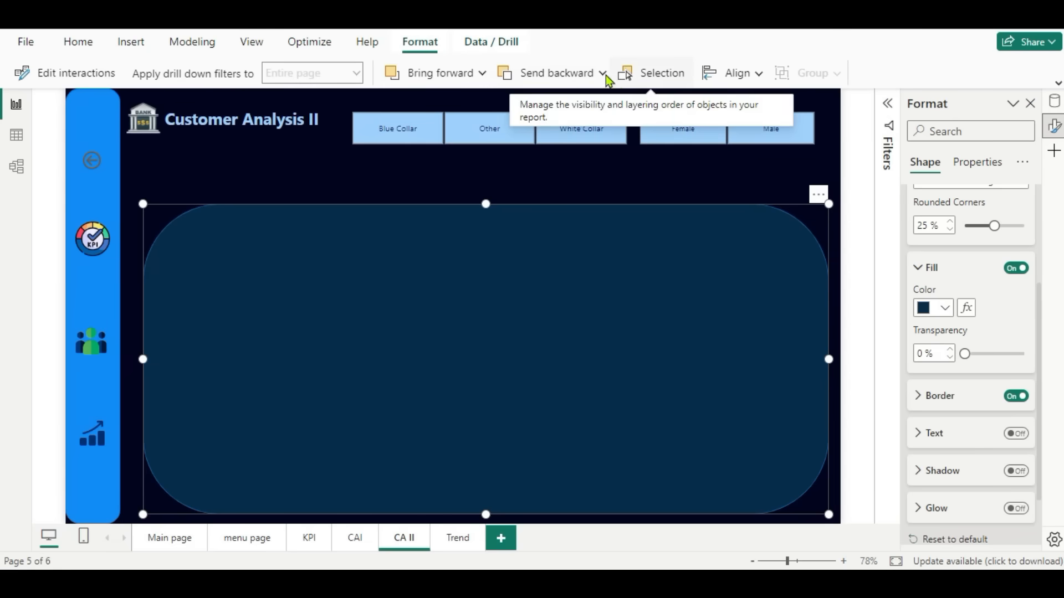
pyautogui.click(601, 73)
pyautogui.click(575, 105)
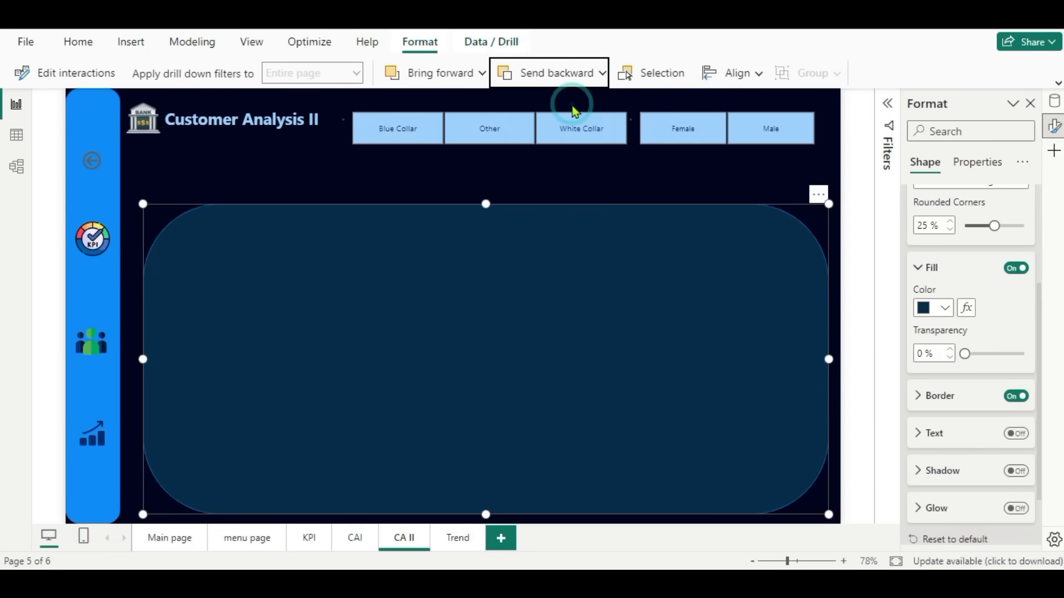
pyautogui.click(602, 74)
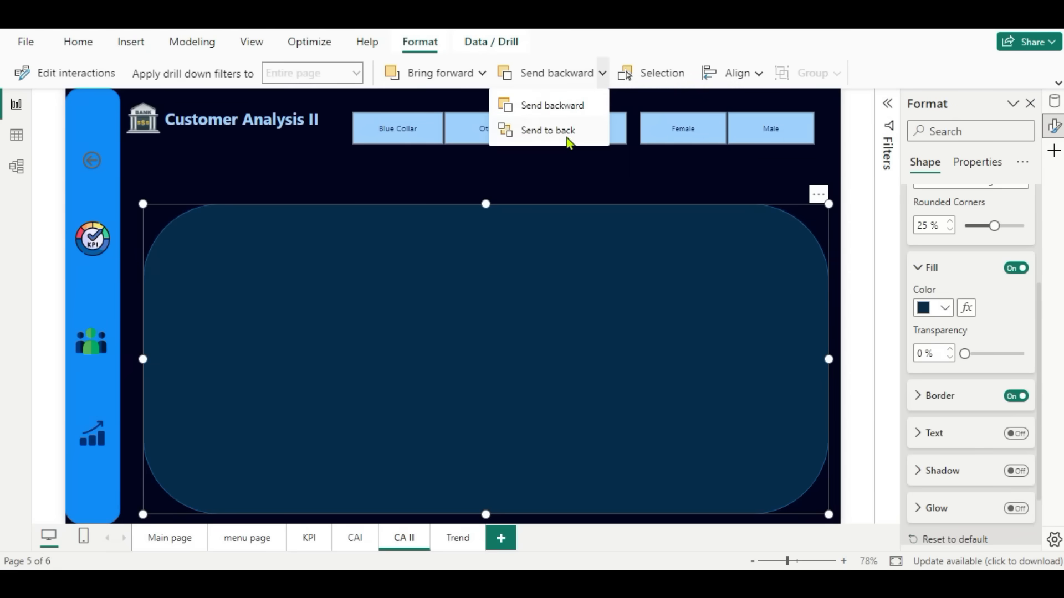
pyautogui.click(564, 133)
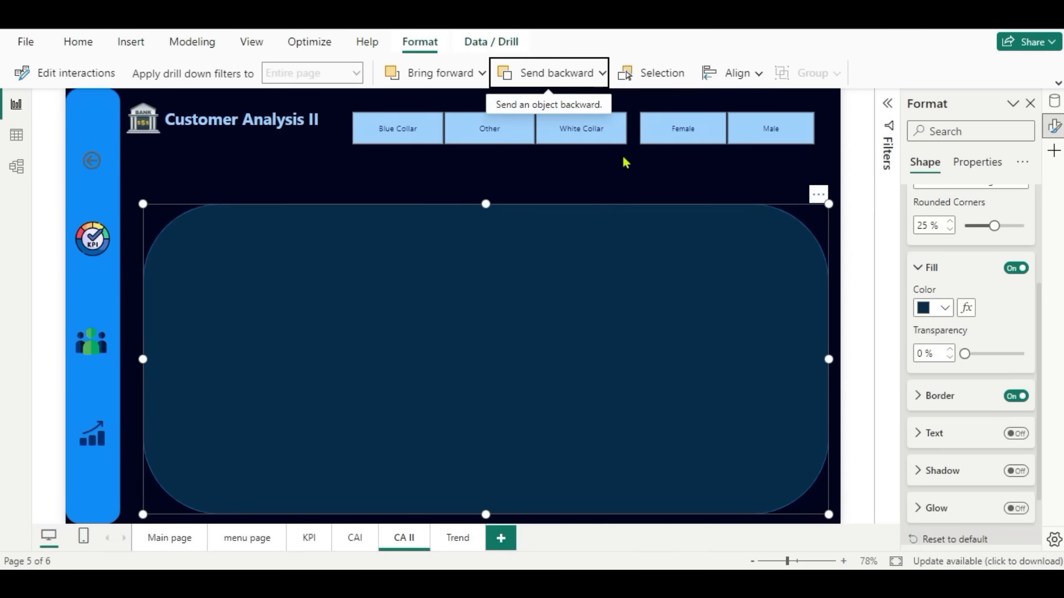
pyautogui.click(726, 180)
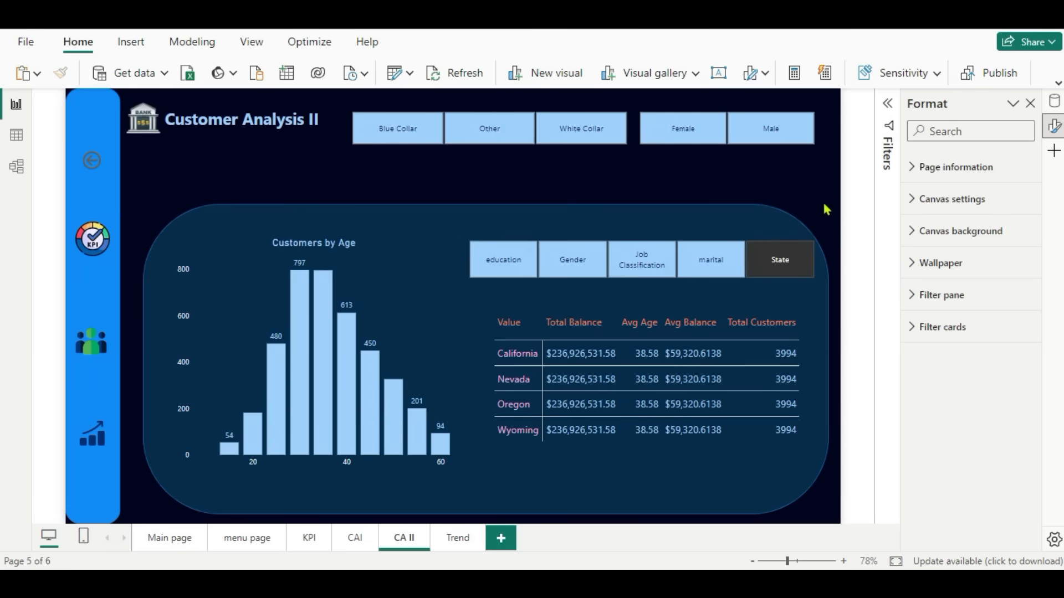
# Change the rounded rectangle's fill color to the darker custom blue #062039.
pyautogui.click(817, 218)
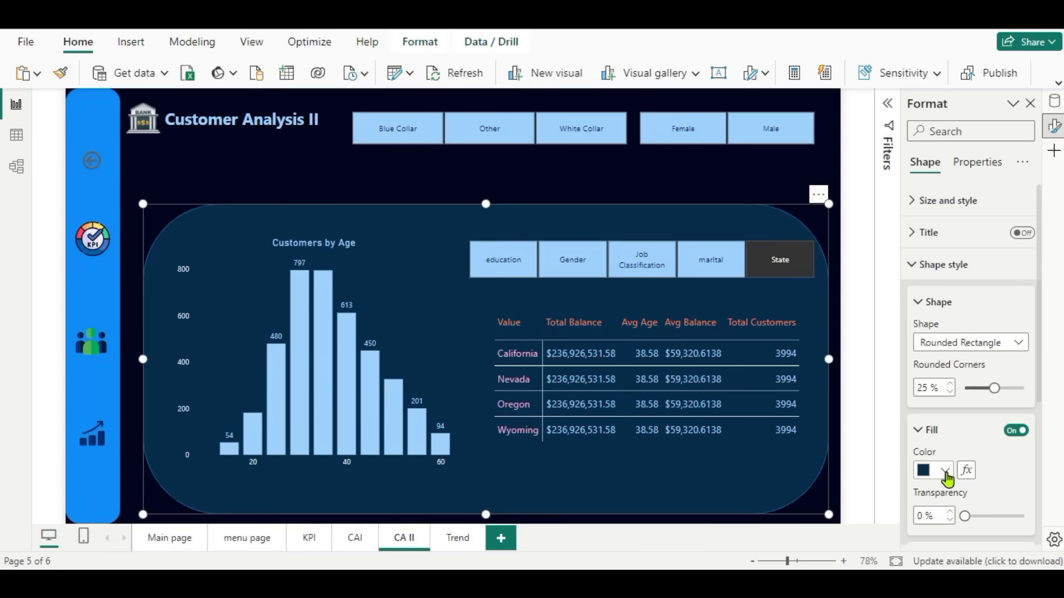
pyautogui.click(946, 473)
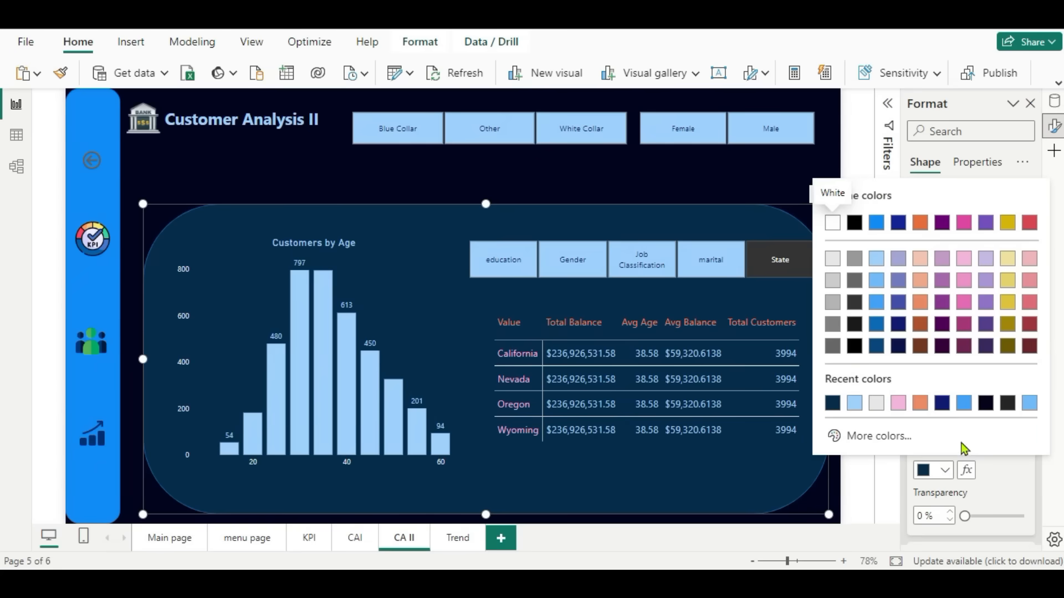
pyautogui.click(881, 437)
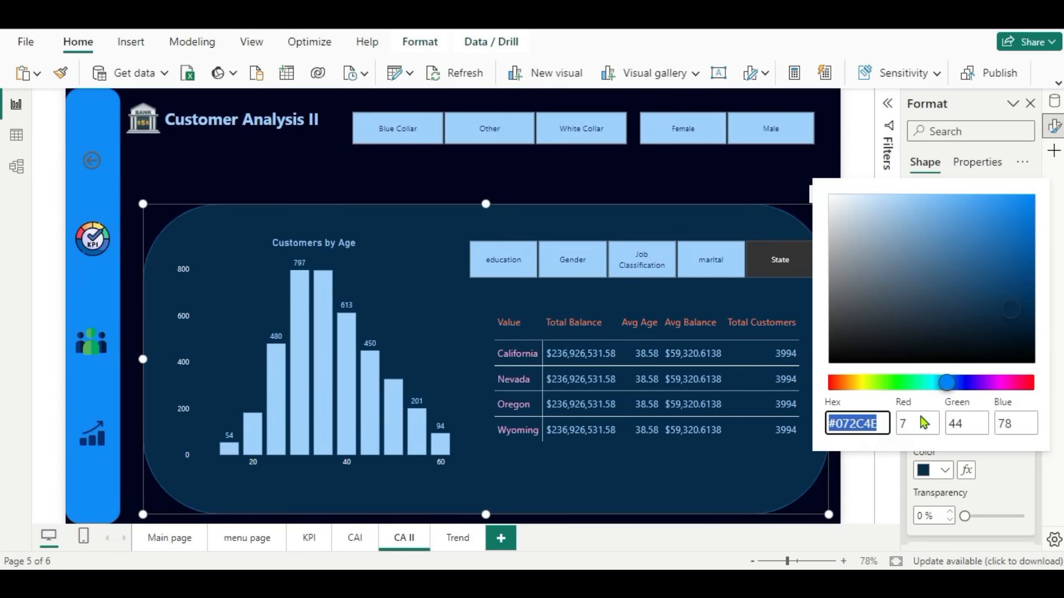
pyautogui.click(1008, 323)
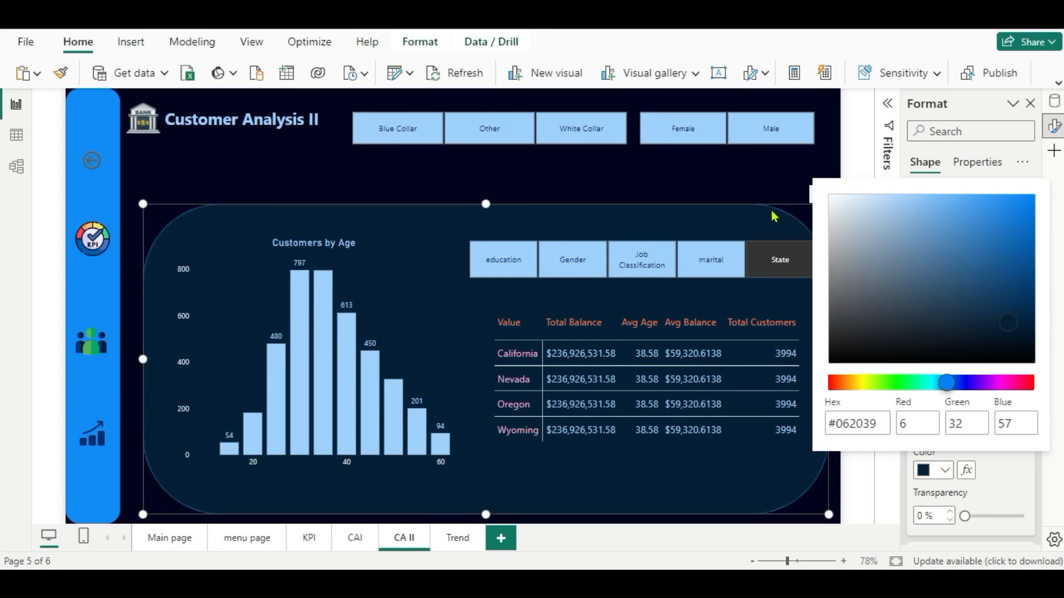
pyautogui.click(755, 177)
pyautogui.click(759, 162)
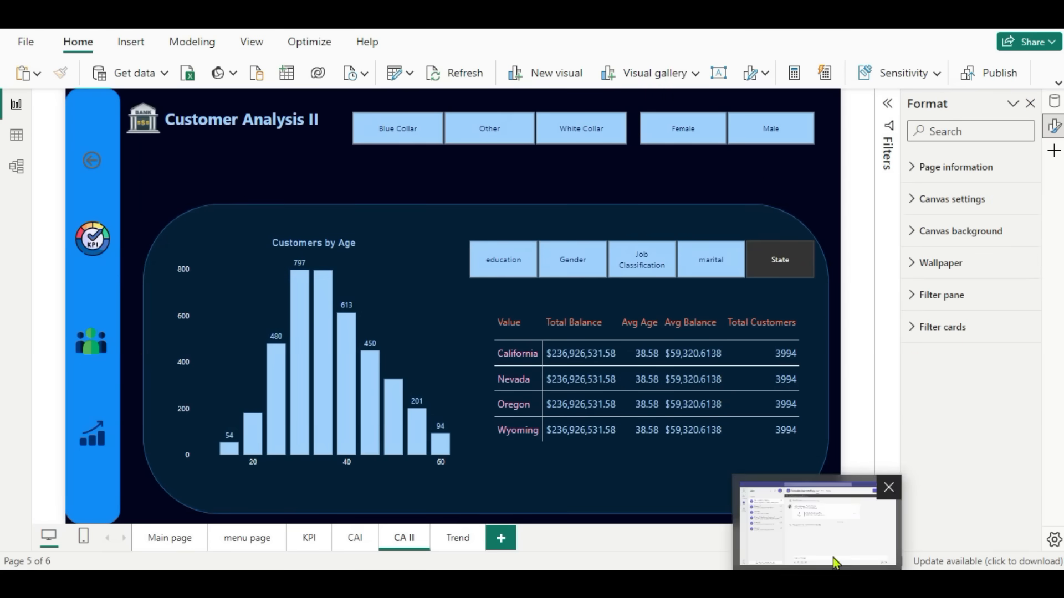
# Turn off the border of the rounded rectangle behind the age chart, category slicer and customer table.
pyautogui.click(803, 222)
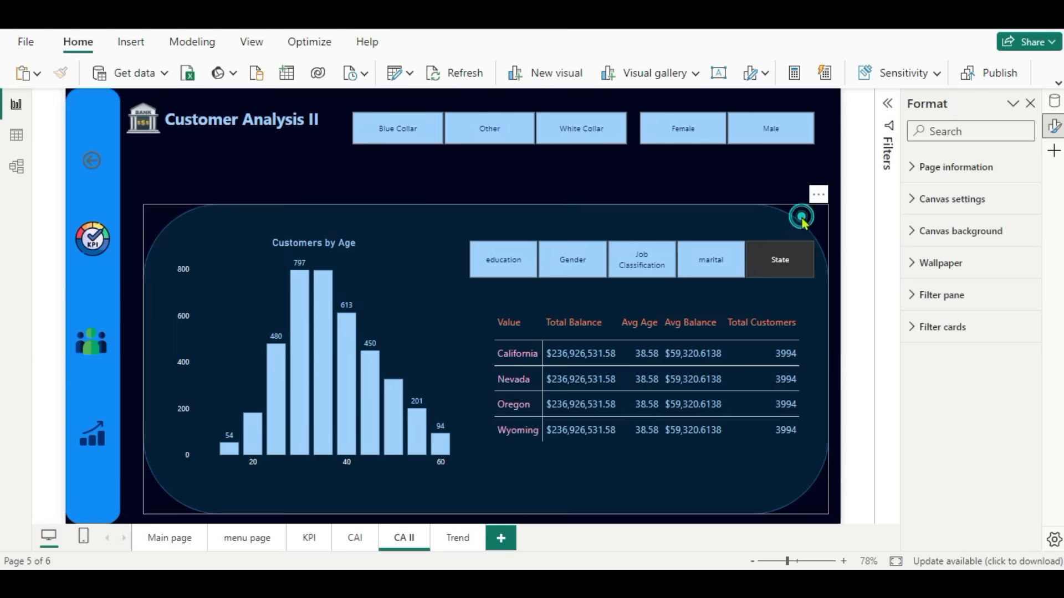
pyautogui.scroll(-5, 1002, 481)
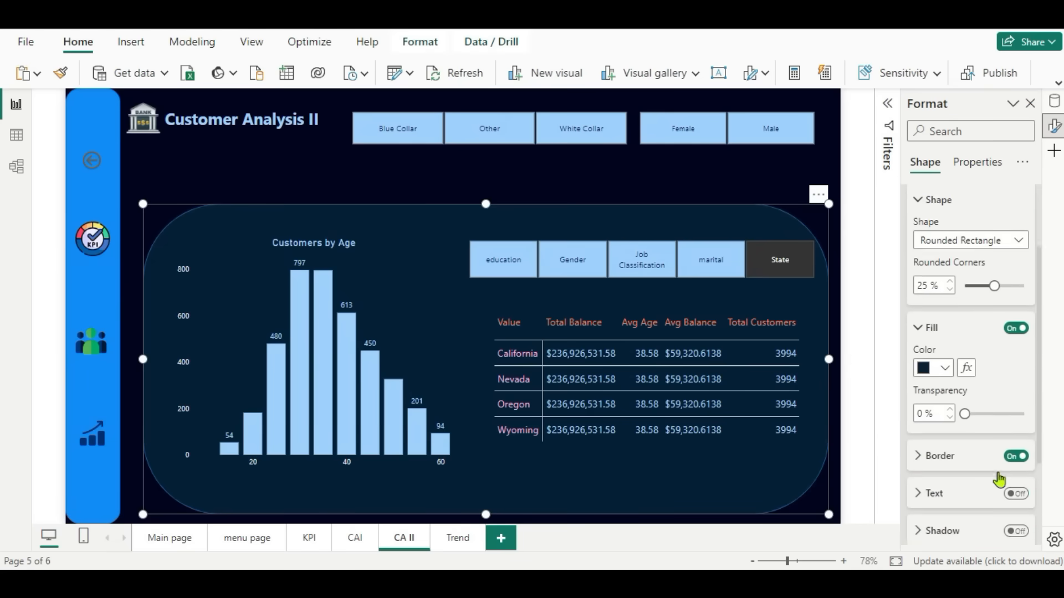
pyautogui.click(1016, 322)
pyautogui.click(745, 179)
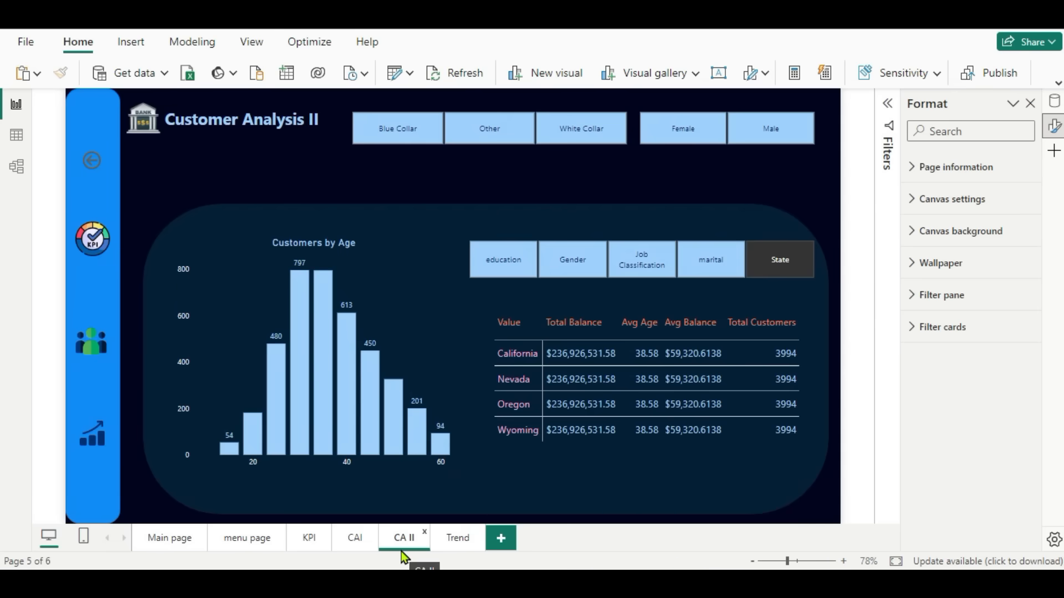
# Open the Trend page, and consult the Trend Analysis page of the other open report as a reference.
pyautogui.click(458, 538)
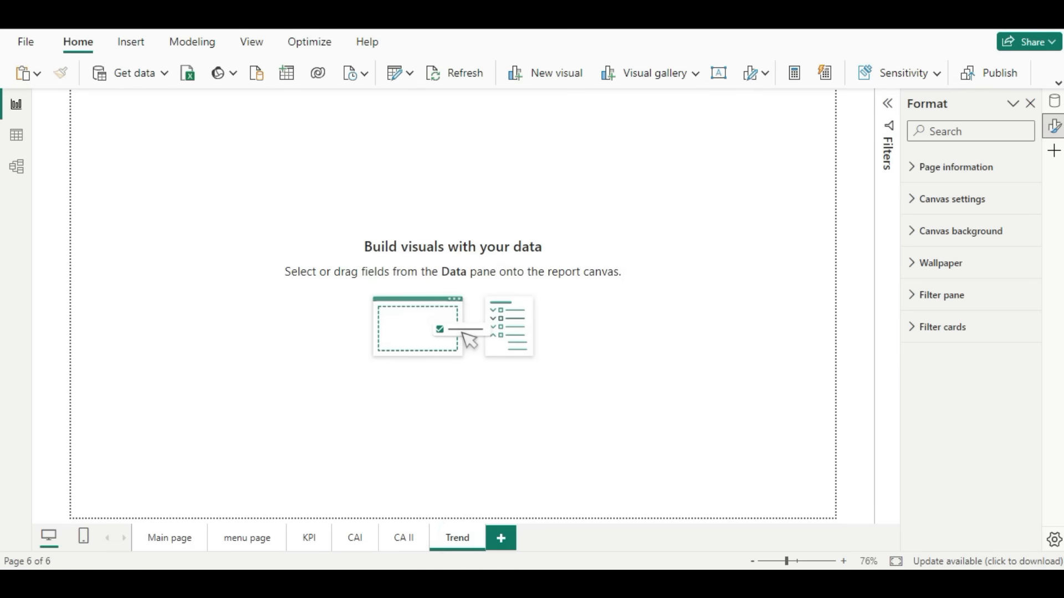
pyautogui.hotkey('alt', 'Tab')
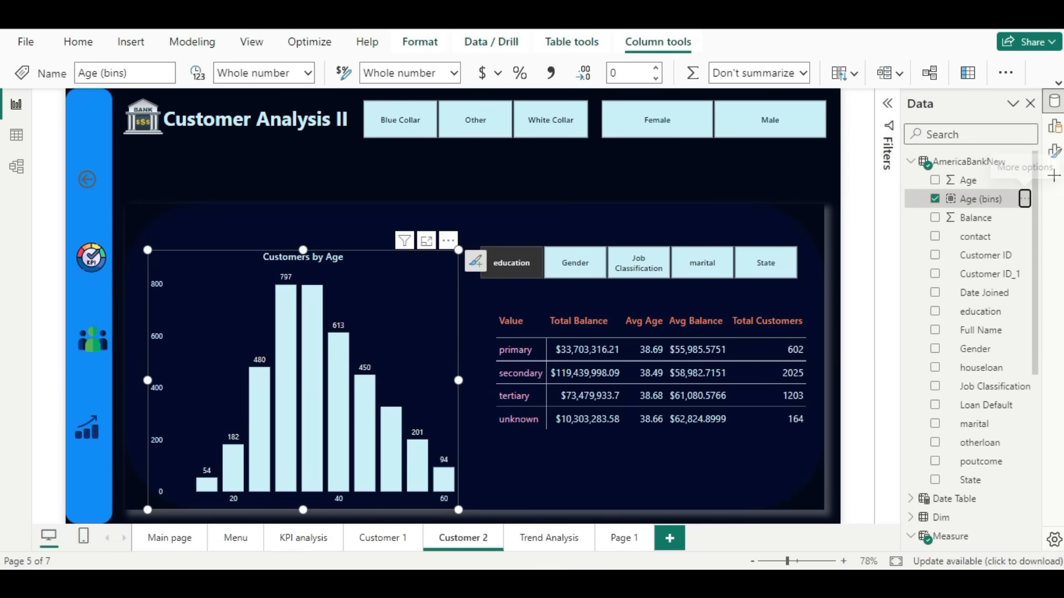
pyautogui.click(536, 540)
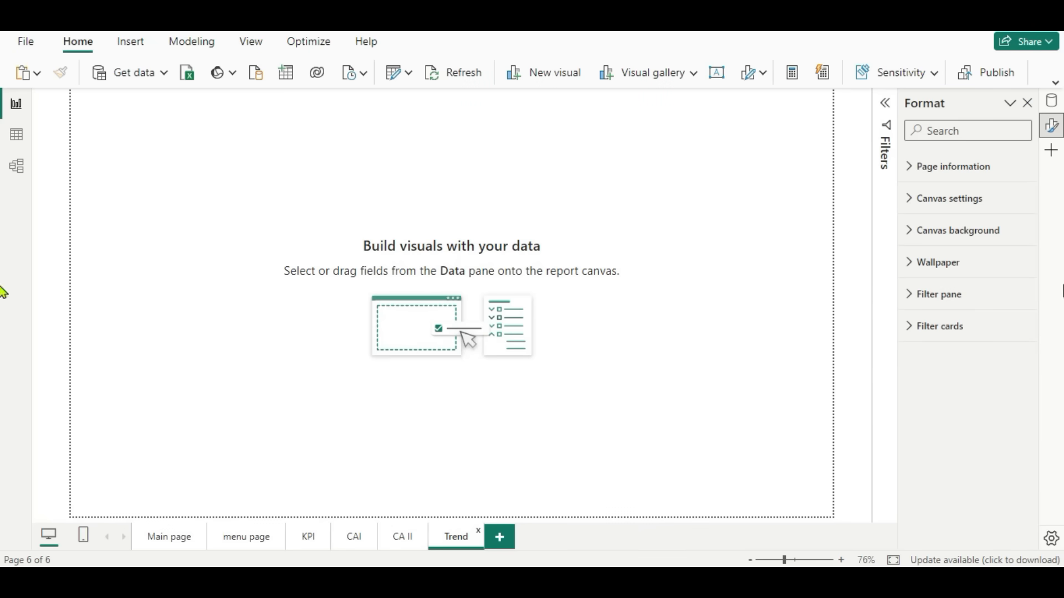
# Write a new measure in the Measure table comparing [Total Customers] with its DATEADD('Date Table'[Date],-1,MONTH) value, returning IF(AND(CM,PM),CM/PM-1).
pyautogui.click(1051, 101)
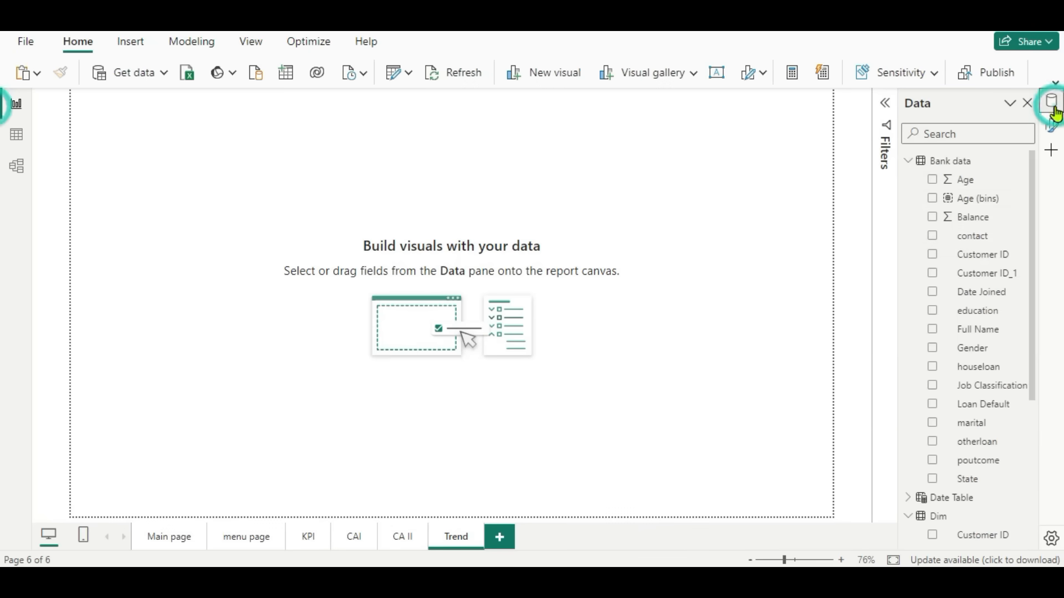
pyautogui.click(908, 160)
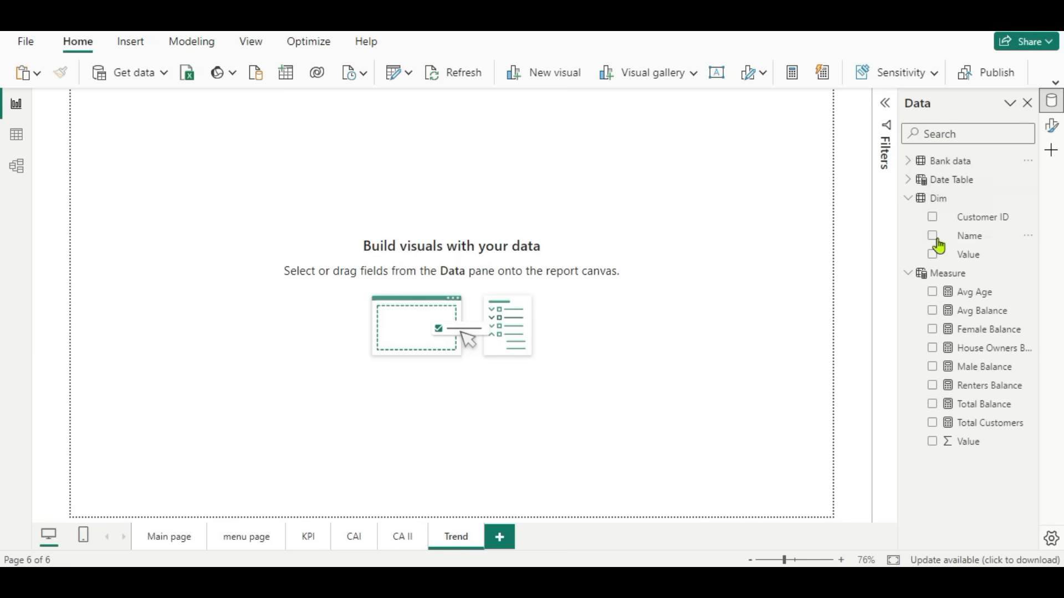
pyautogui.click(1027, 273)
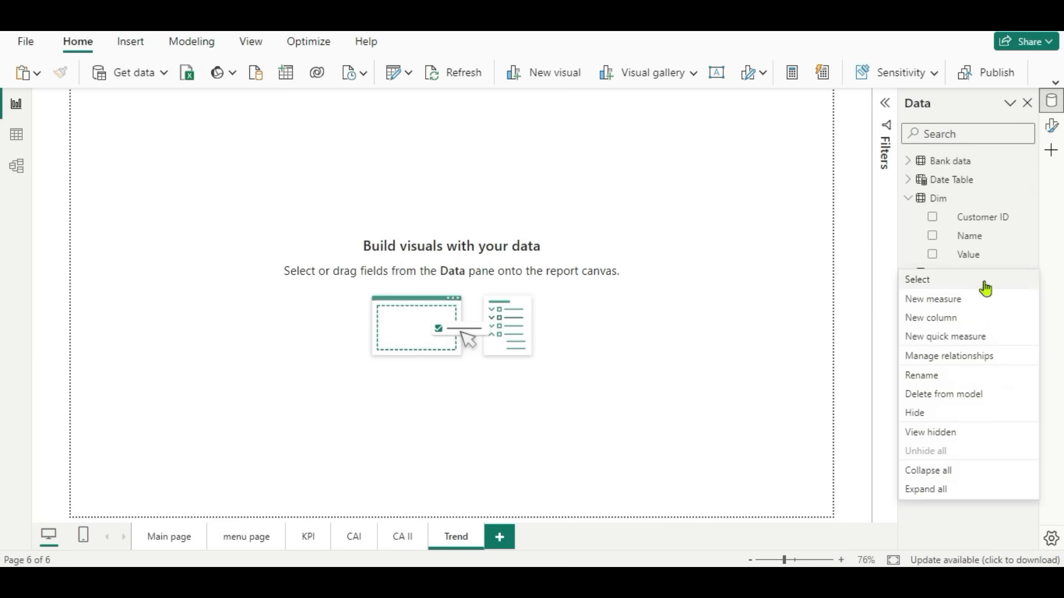
pyautogui.click(945, 300)
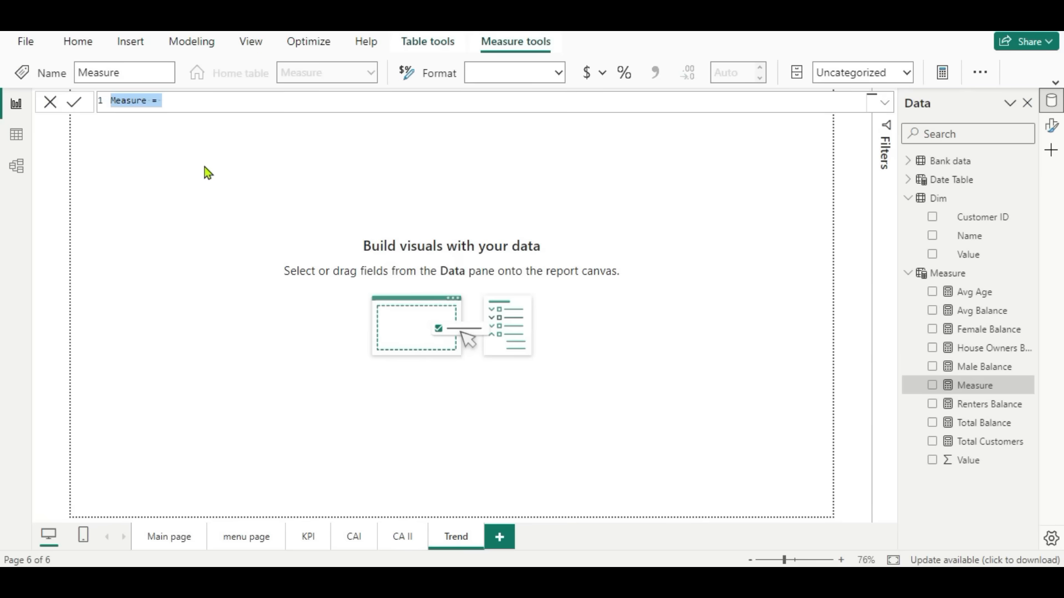
pyautogui.write("costomer MoM = VAR PM= CALCULATE([Total Customers],DATEADD('Date Table'[Date],-1,MONTH)) VAR CM=[Total Customers] RETURN IF(AND(CM,PM),CM/PM-1)")
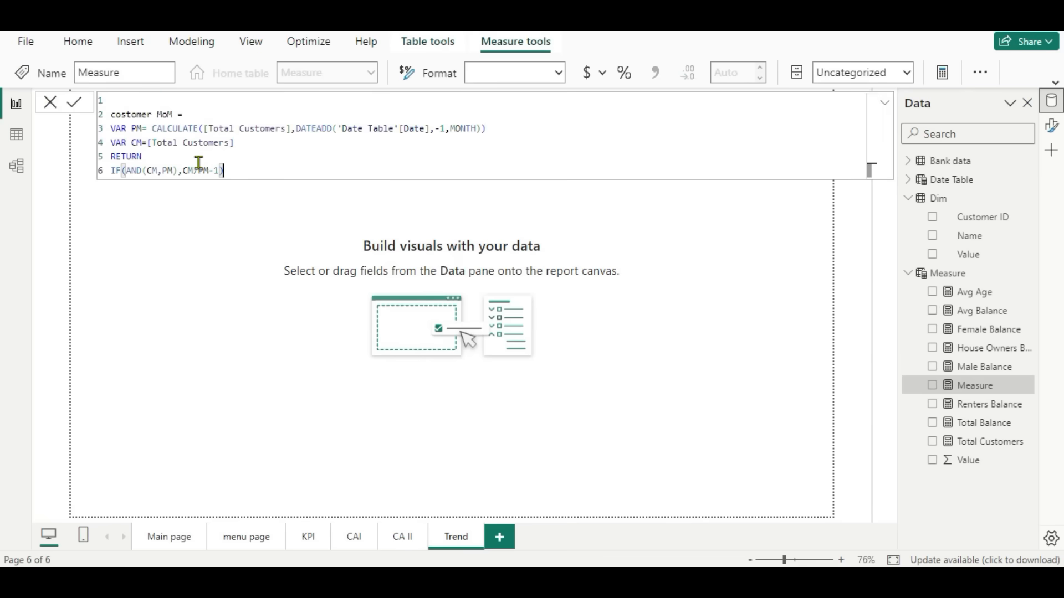
# Correct the new measure's name to customer MoM, commit it and format it as Percentage.
pyautogui.click(122, 119)
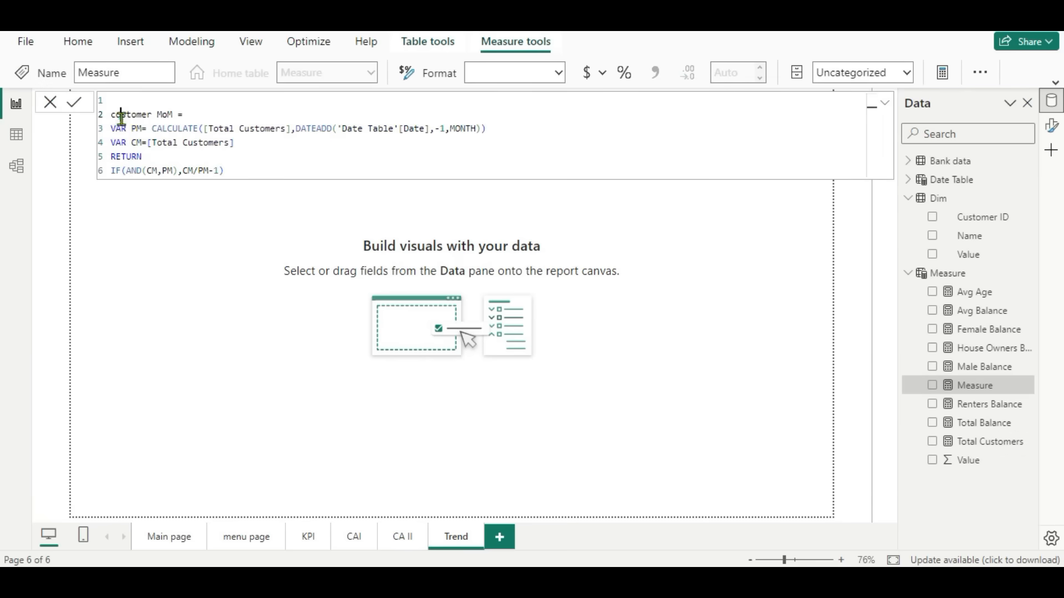
pyautogui.press('BackSpace')
pyautogui.write('u')
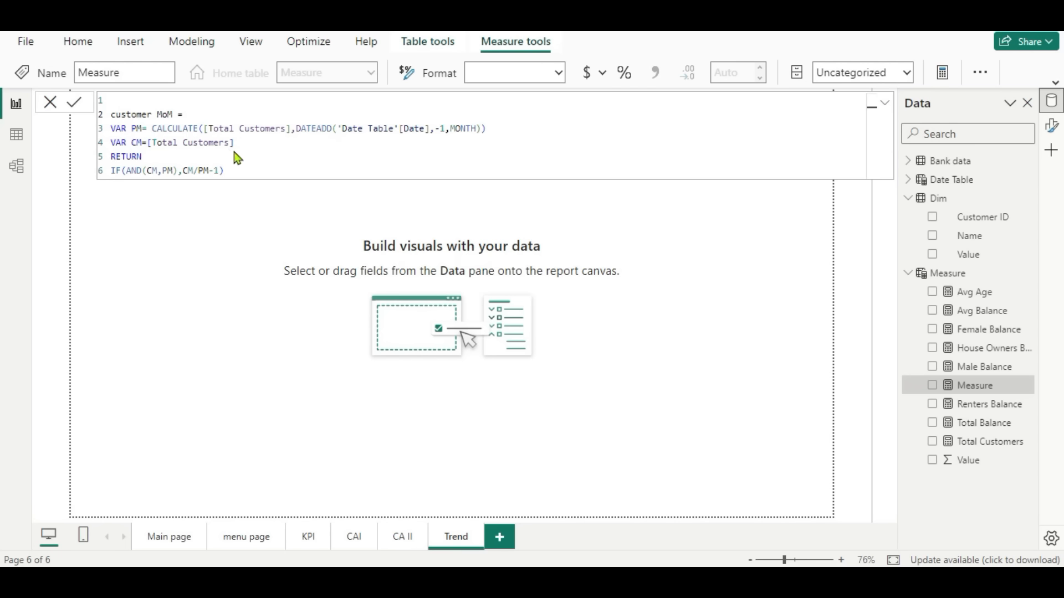
pyautogui.press('Return')
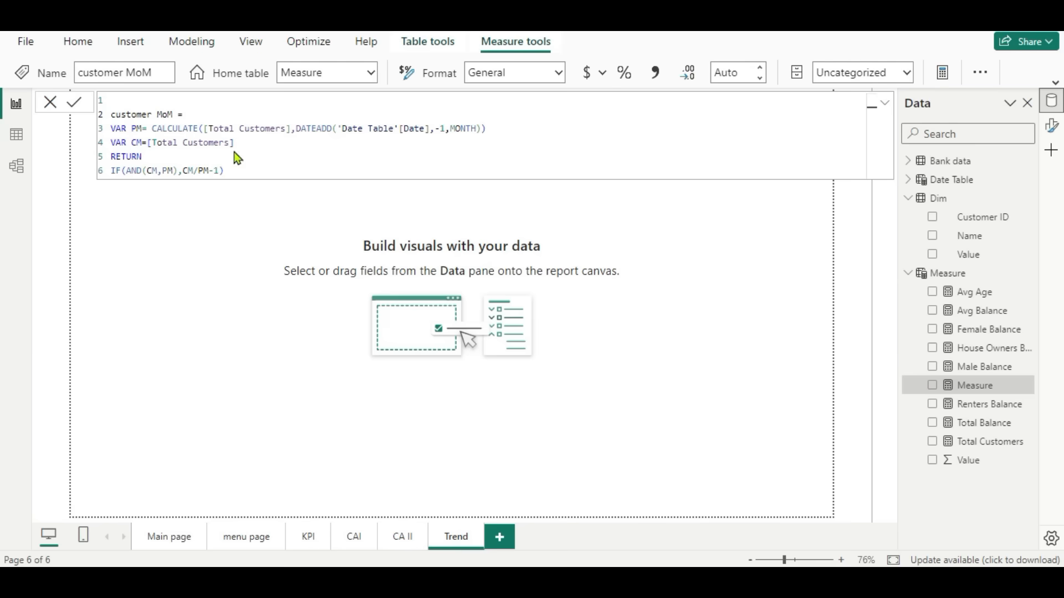
pyautogui.click(557, 73)
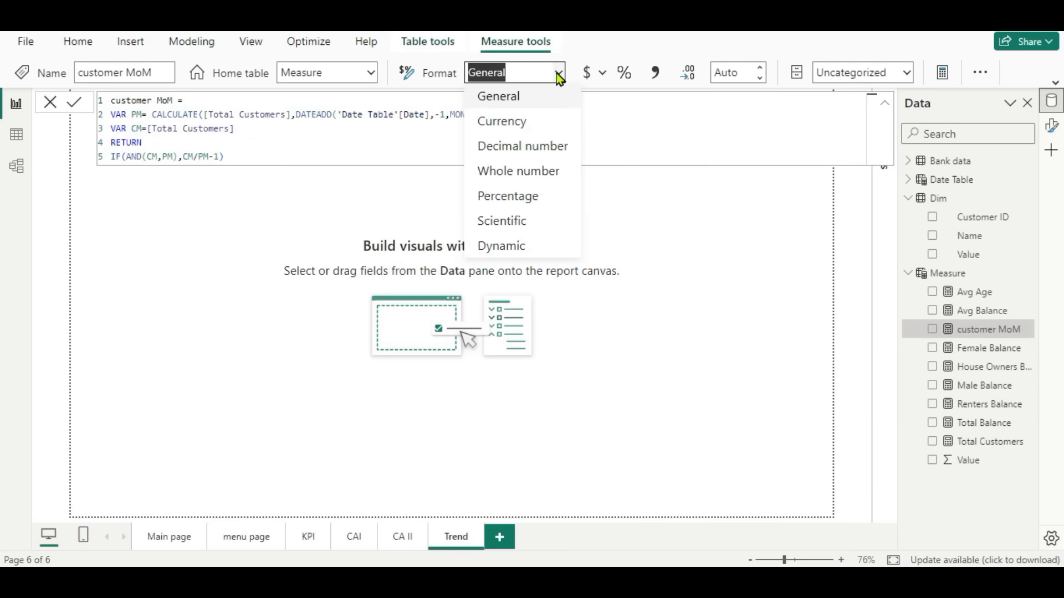
pyautogui.click(520, 199)
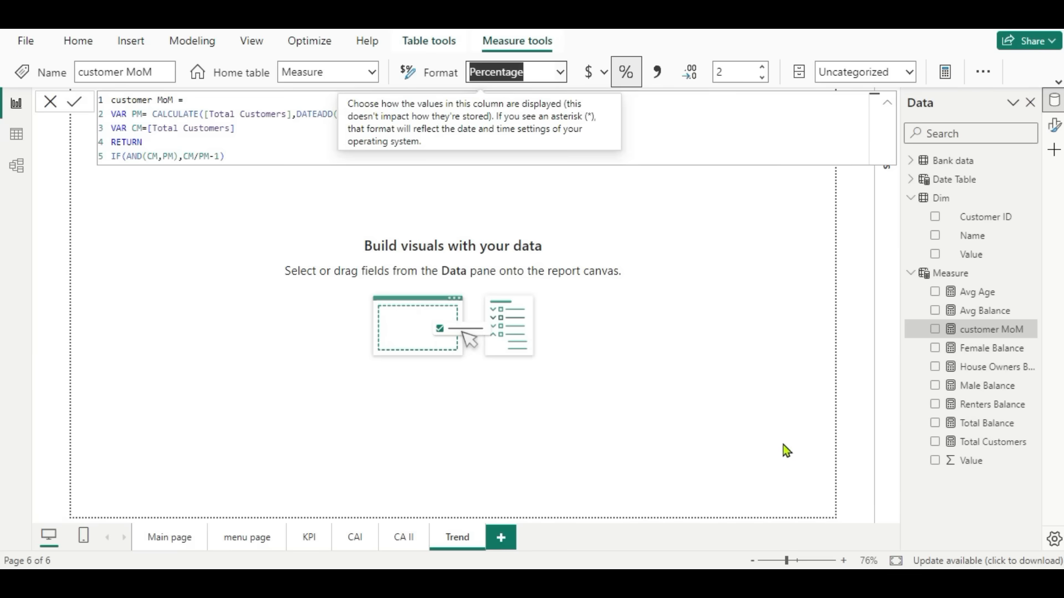
# Create the measure Balance MoM in the Measure table, comparing [Total Balance] with the previous month via DATEADD and returning IF(AND(CM,PM),CM/PM-1).
pyautogui.rightClick(1024, 275)
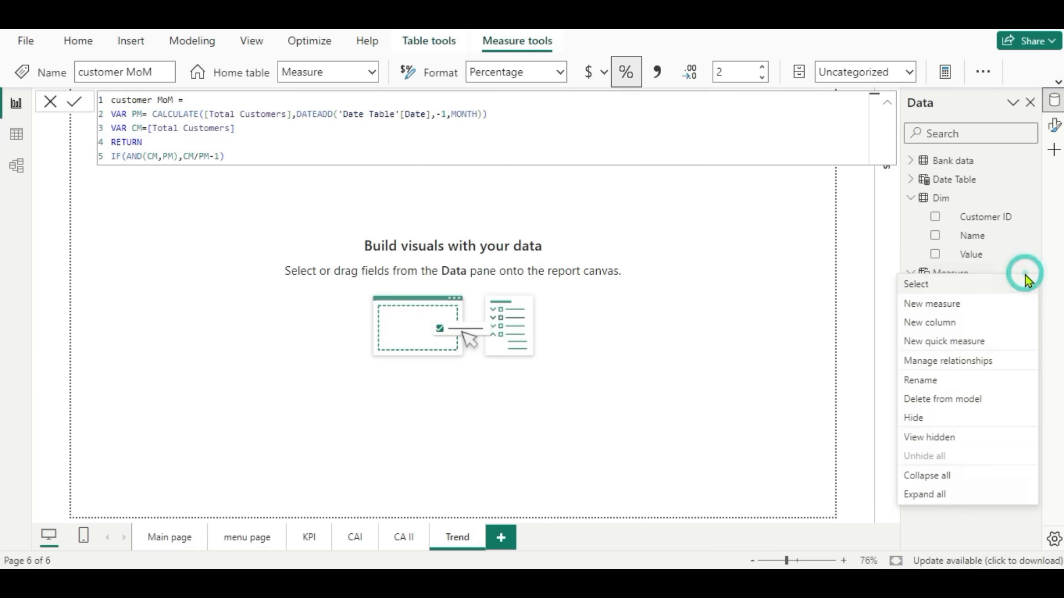
pyautogui.click(948, 306)
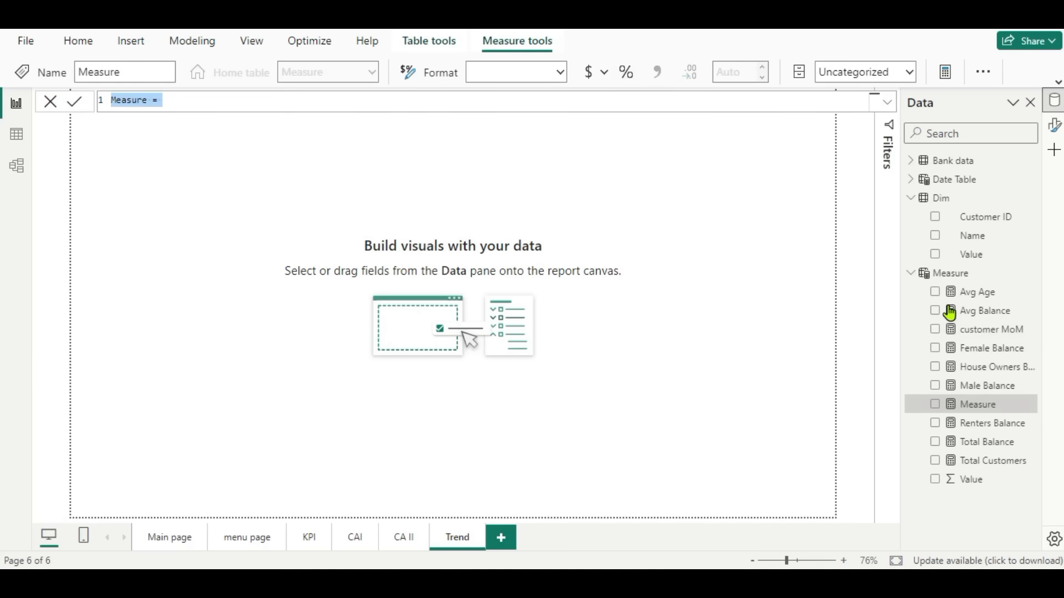
pyautogui.write("Balance MoM = VAR PM= CALCULATE([Total Balance],DATEADD('Date Table'[Date],-1,MONTH)) VAR CM=[Total Balance] RETURN IF(AND(CM,PM),CM/PM-1)")
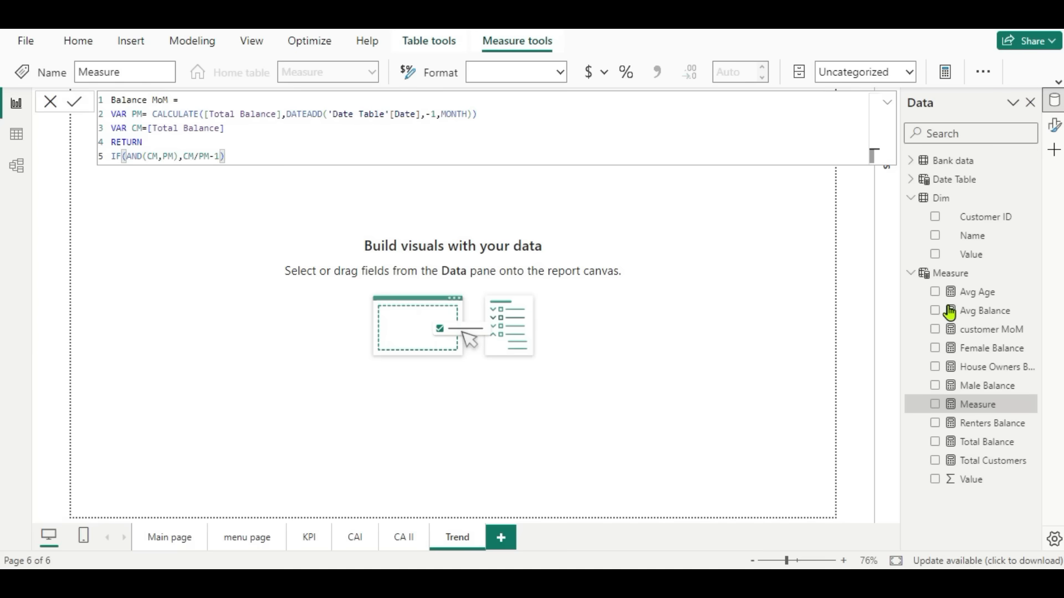
pyautogui.press('Return')
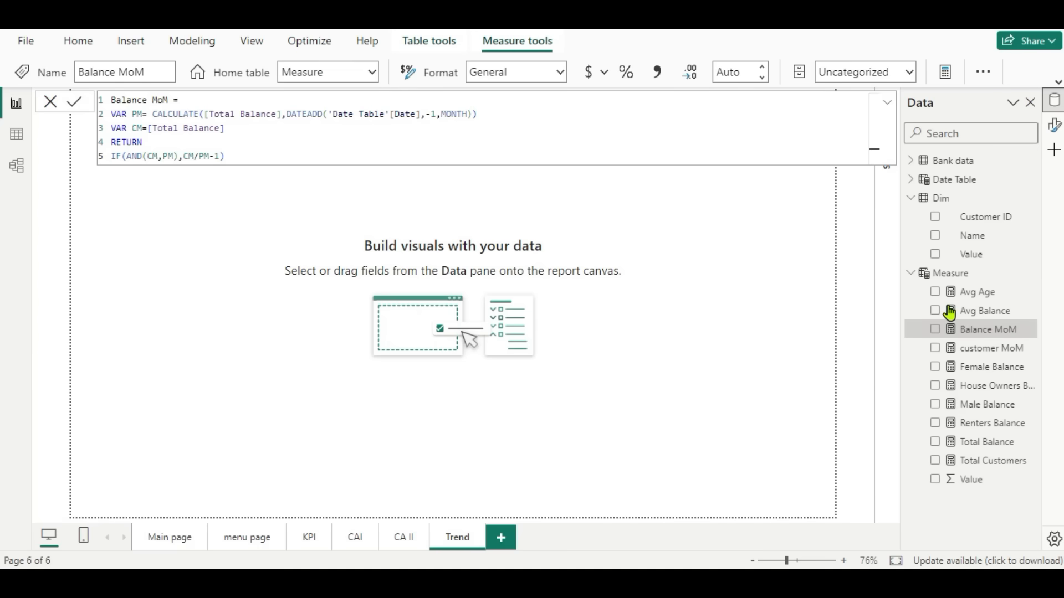
pyautogui.click(179, 314)
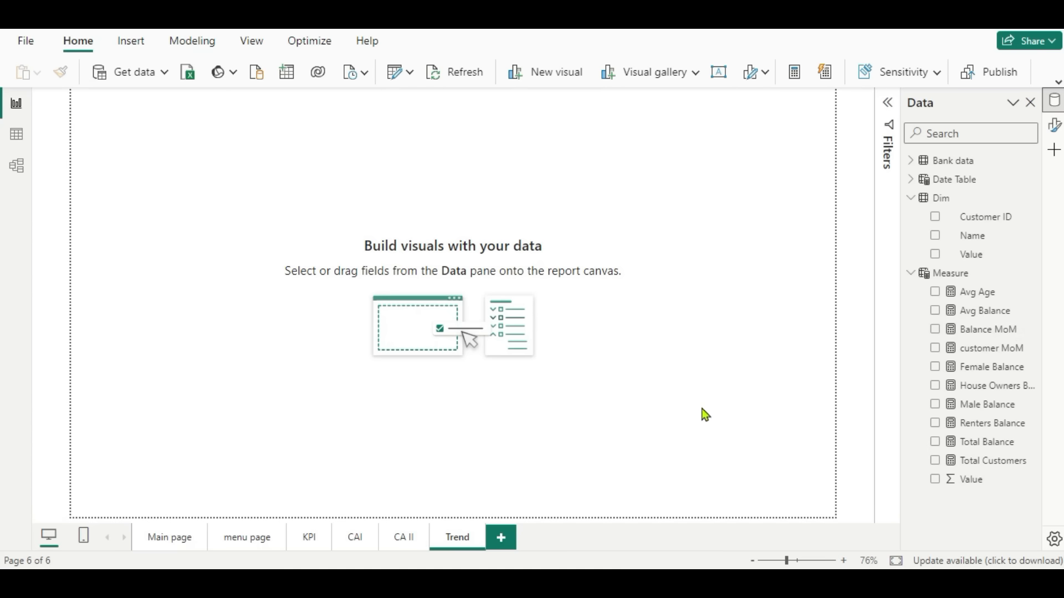
# Set the Trend page's canvas background to the custom pale blue #EDEEF7 with 0% transparency.
pyautogui.click(1056, 128)
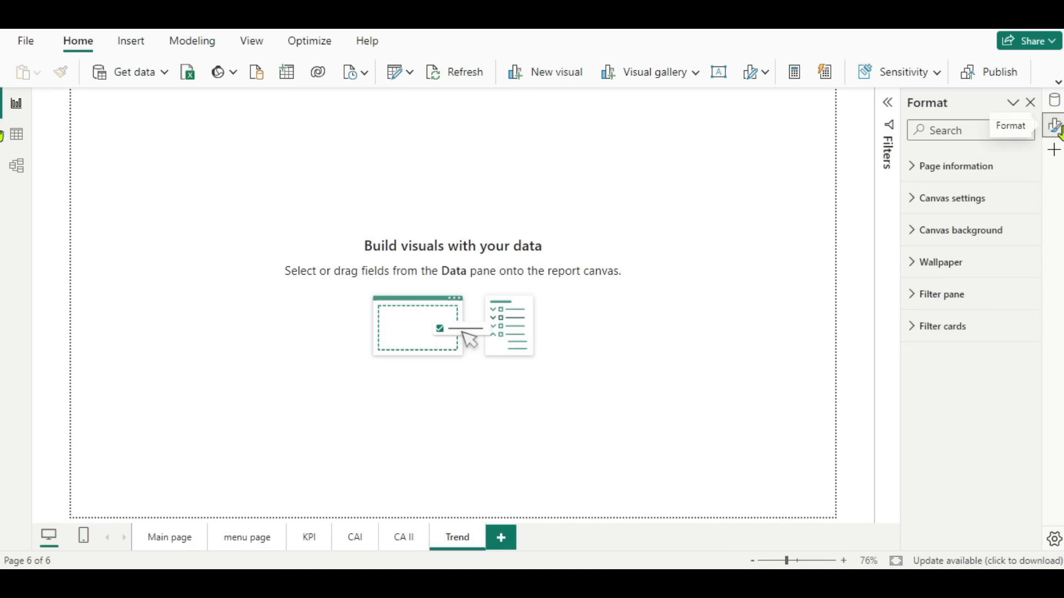
pyautogui.click(914, 235)
pyautogui.click(942, 283)
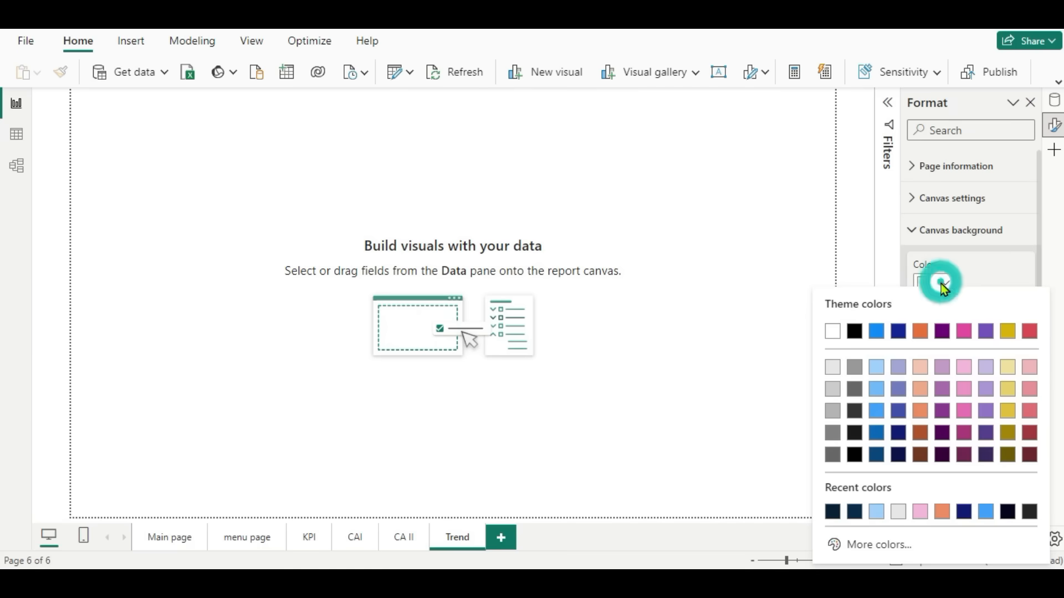
pyautogui.click(870, 545)
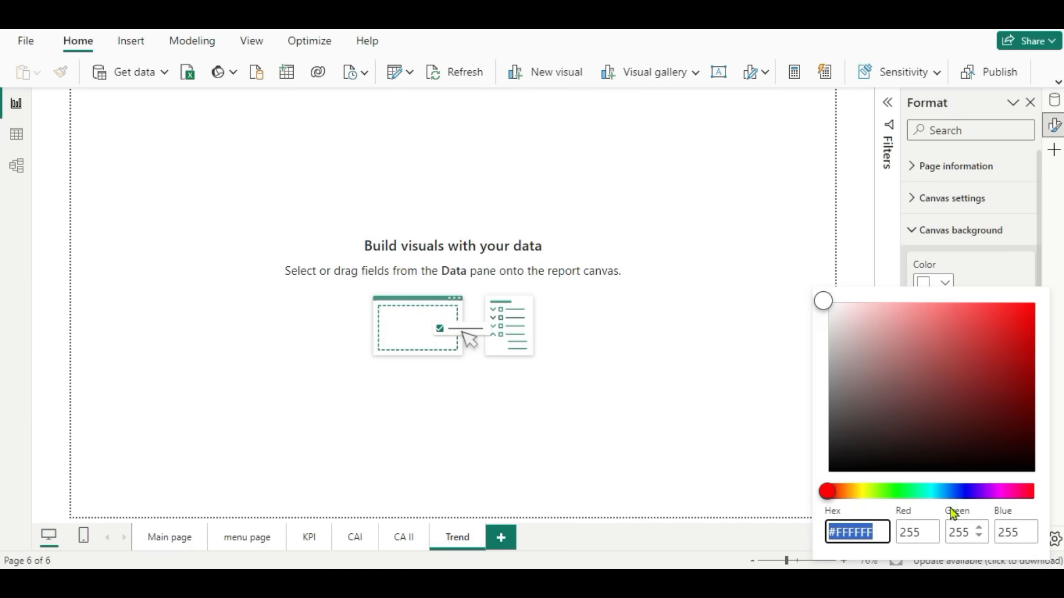
pyautogui.click(964, 492)
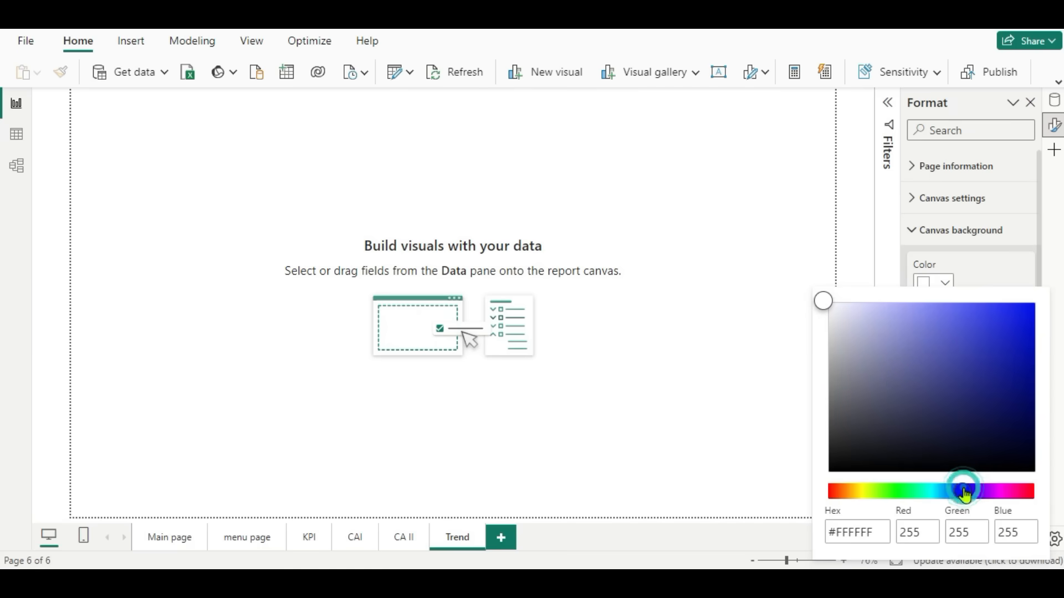
pyautogui.click(832, 308)
pyautogui.click(832, 308)
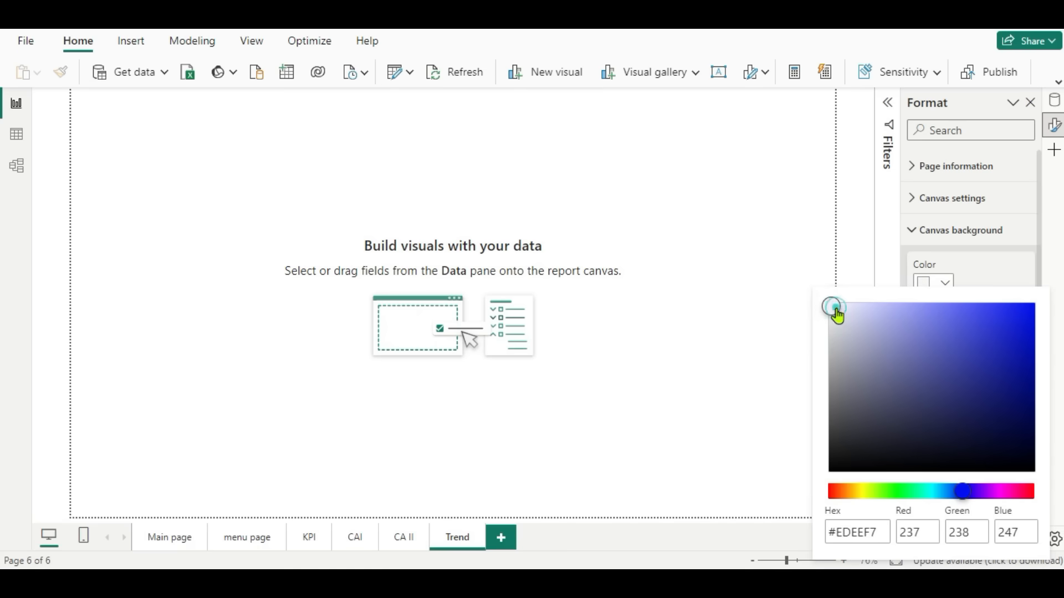
pyautogui.click(993, 273)
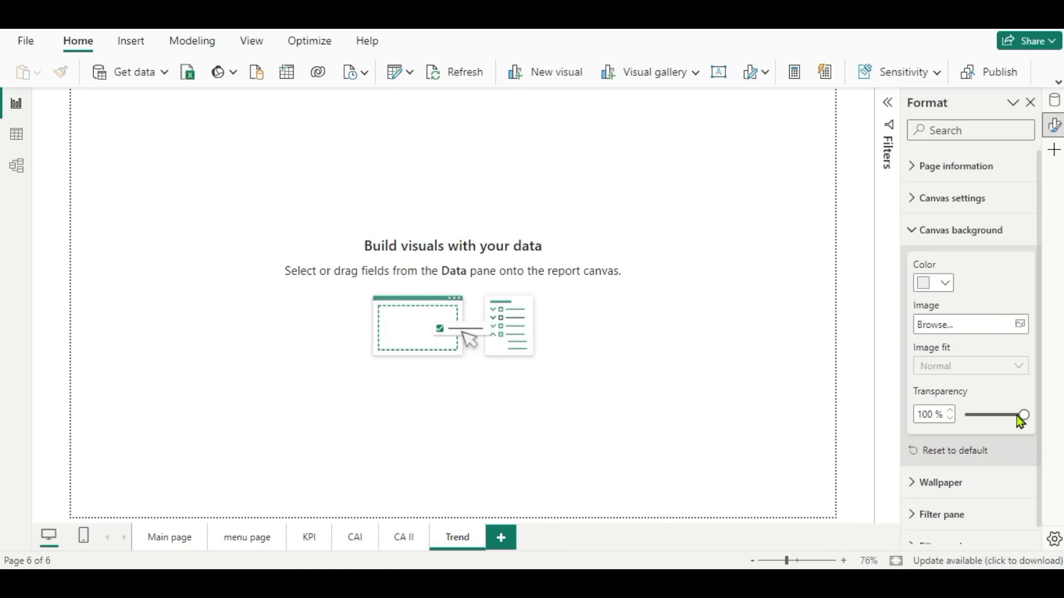
pyautogui.moveTo(1018, 413); pyautogui.dragTo(965, 414)
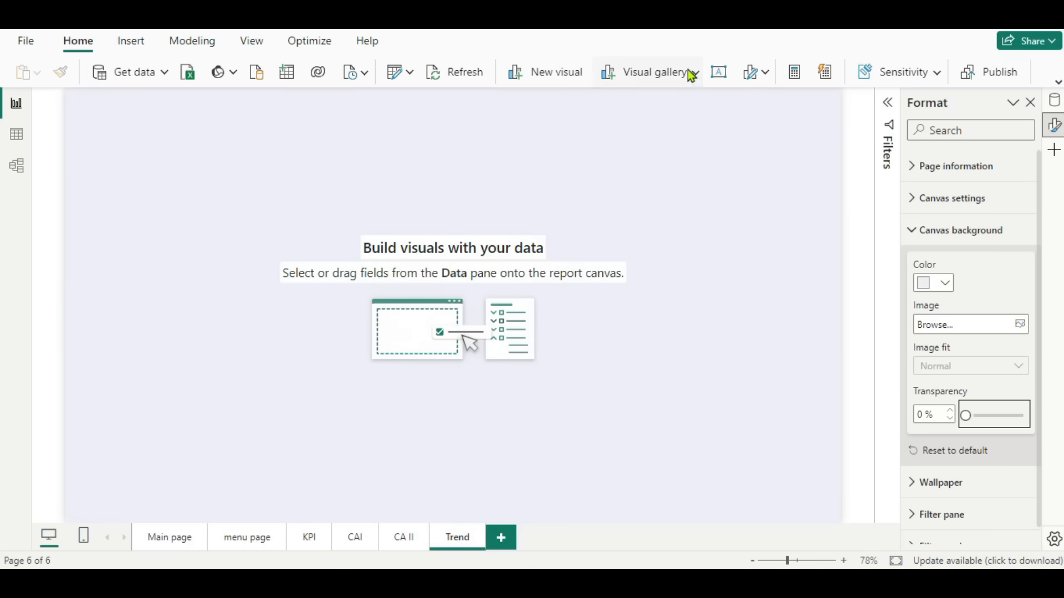
# Insert a Card (new) visual on the Trend page and position it near the canvas's left edge.
pyautogui.click(688, 71)
pyautogui.scroll(-3, 616, 387)
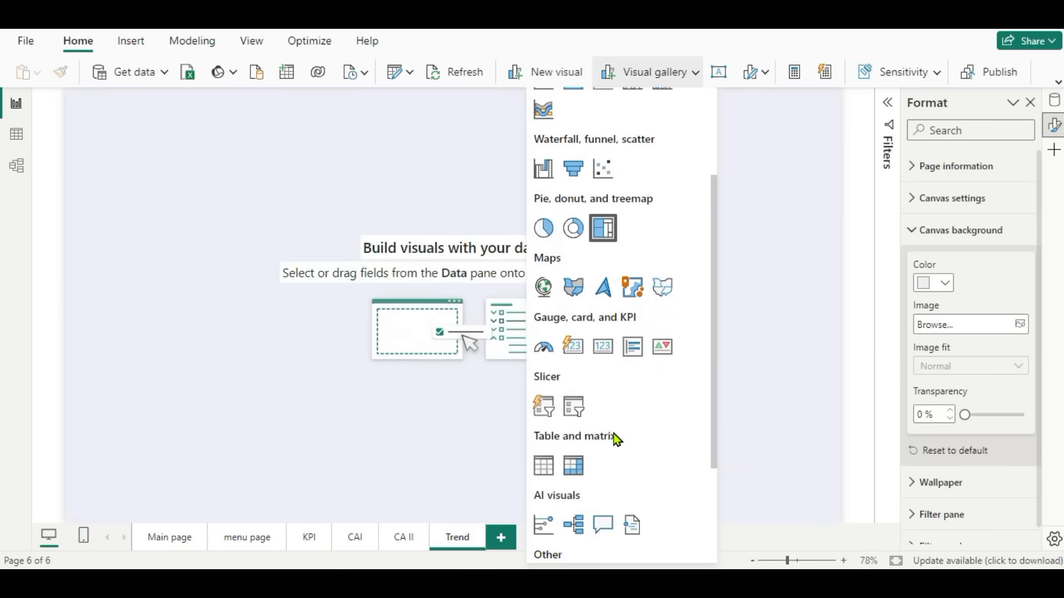
pyautogui.click(579, 351)
pyautogui.moveTo(159, 174); pyautogui.dragTo(184, 262)
pyautogui.click(158, 350)
pyautogui.click(147, 327)
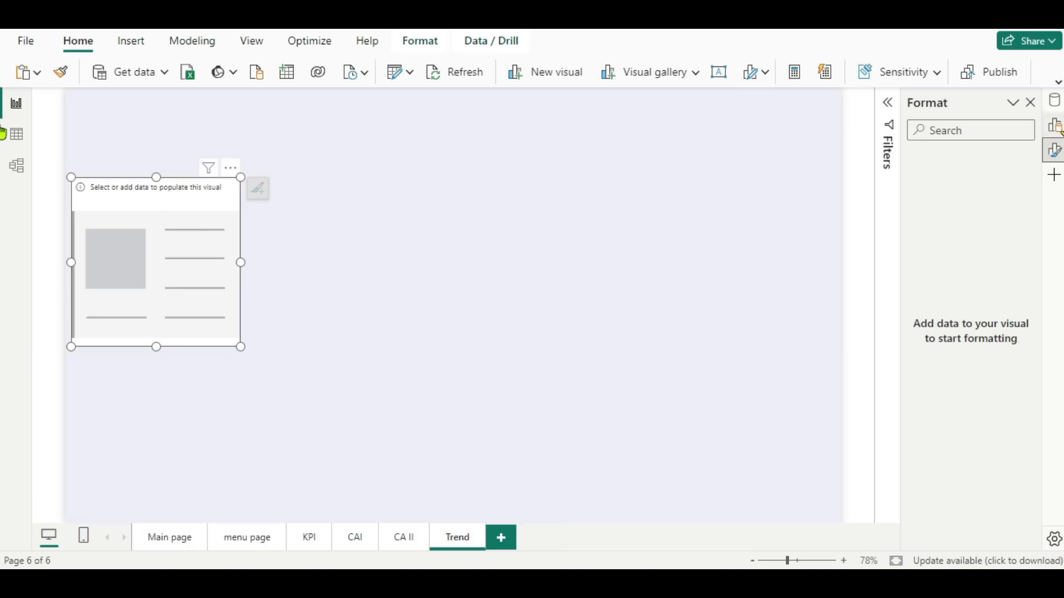
# Add Total Balance, Avg Age, Avg Balance and Total Customers to the card visual and resize it into a wide, short strip.
pyautogui.click(1055, 101)
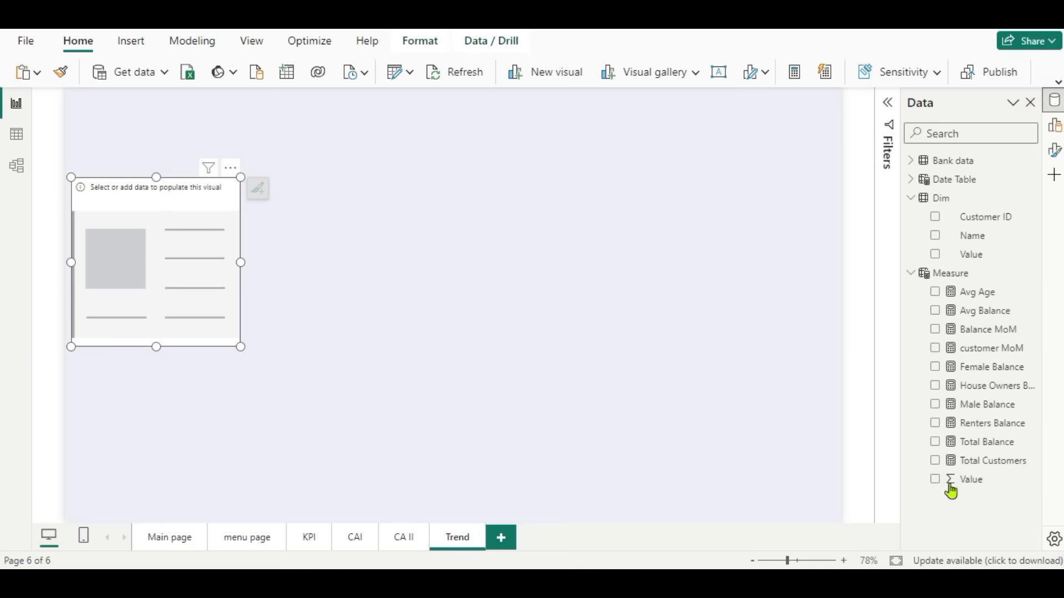
pyautogui.click(936, 441)
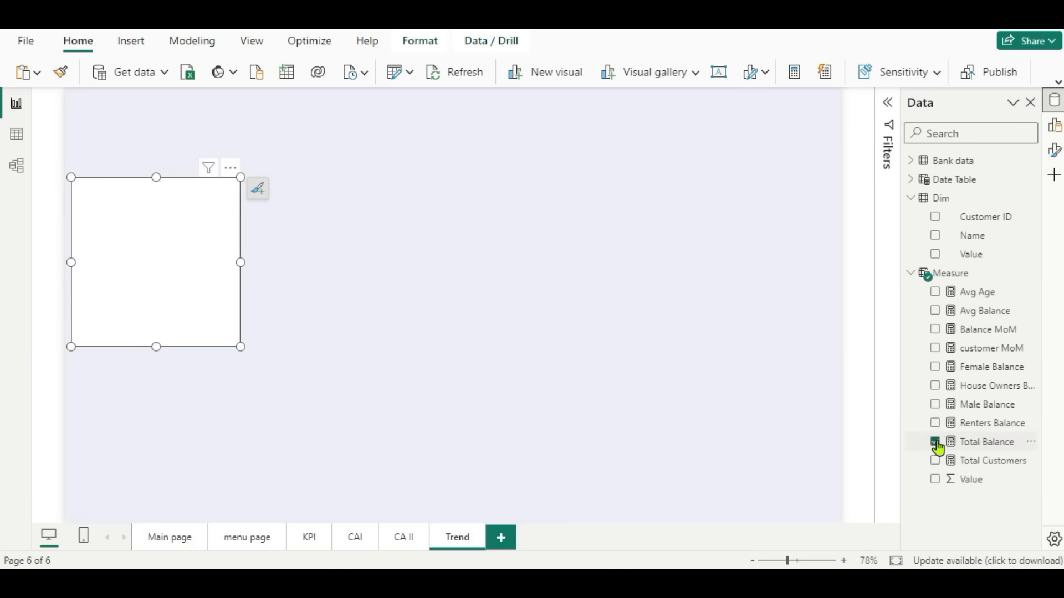
pyautogui.click(935, 293)
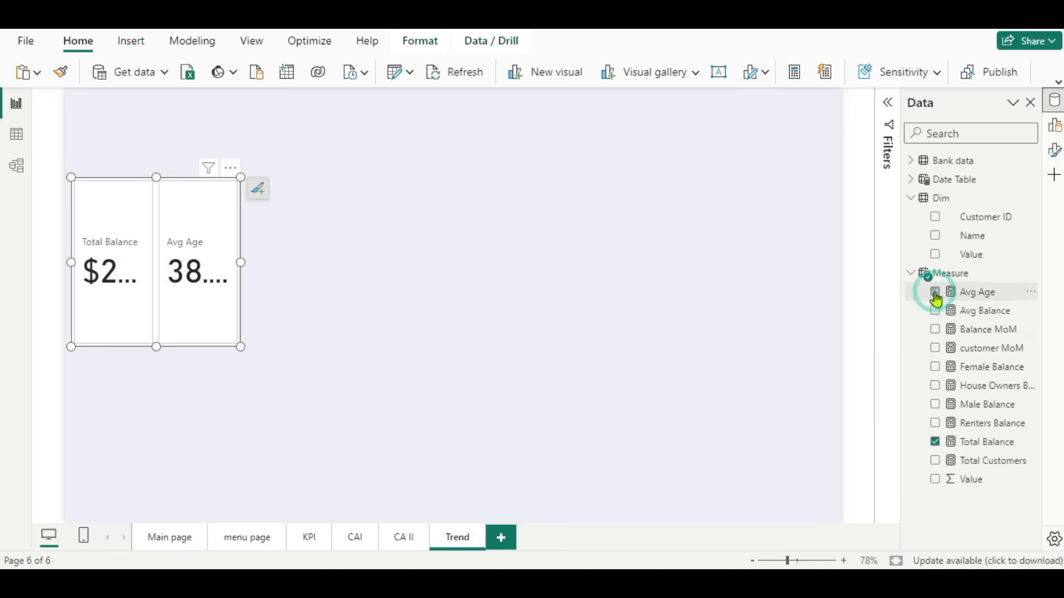
pyautogui.click(937, 310)
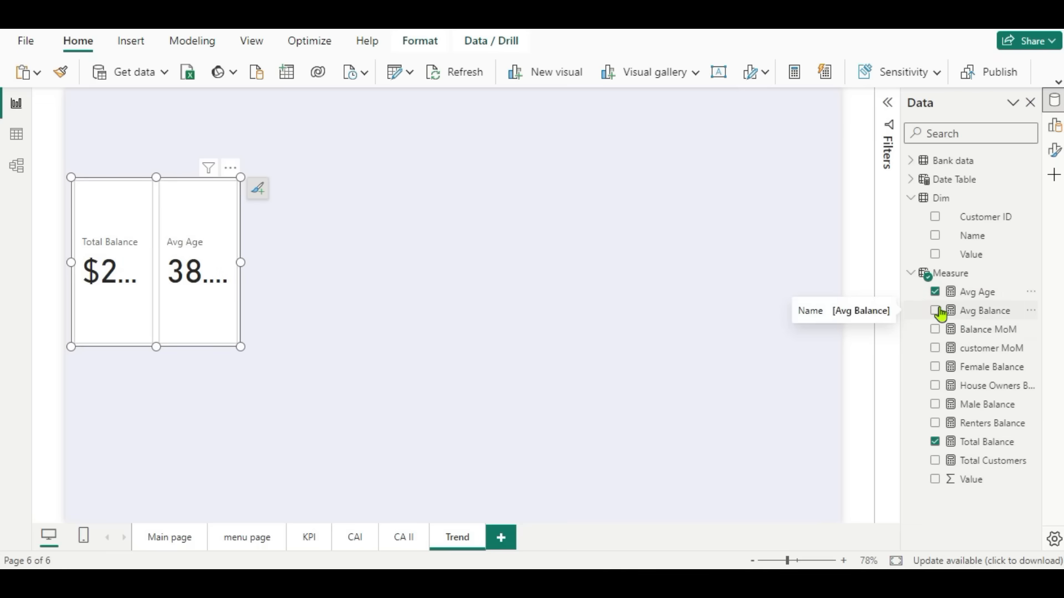
pyautogui.click(935, 460)
pyautogui.moveTo(244, 264); pyautogui.dragTo(699, 323)
pyautogui.moveTo(383, 347); pyautogui.dragTo(388, 277)
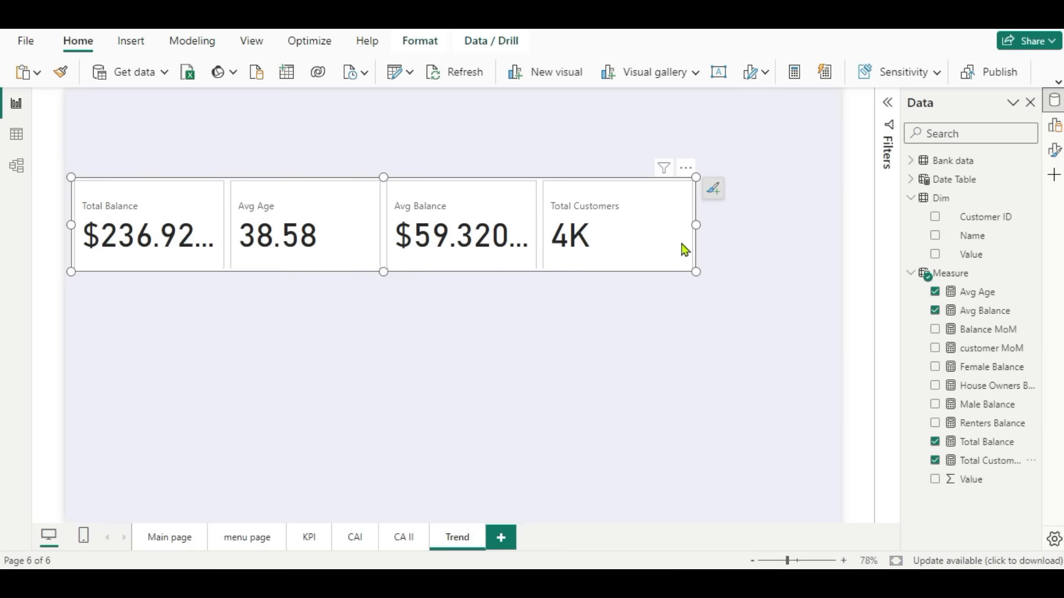
# Shrink the four-metric card visual to about 692 wide by 127 high and turn off its background.
pyautogui.moveTo(698, 225); pyautogui.dragTo(499, 211)
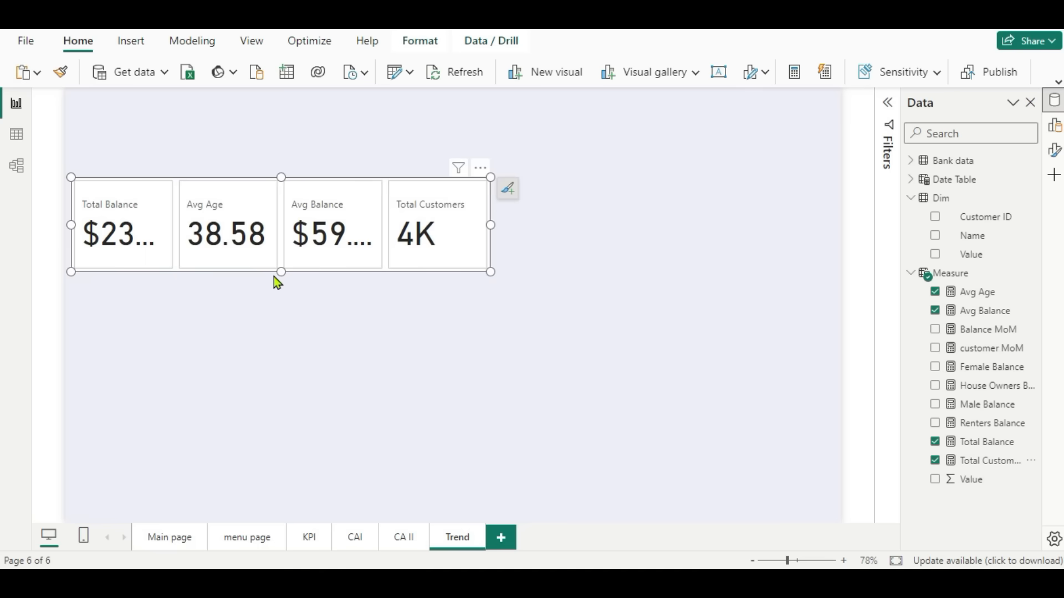
pyautogui.moveTo(284, 271); pyautogui.dragTo(268, 255)
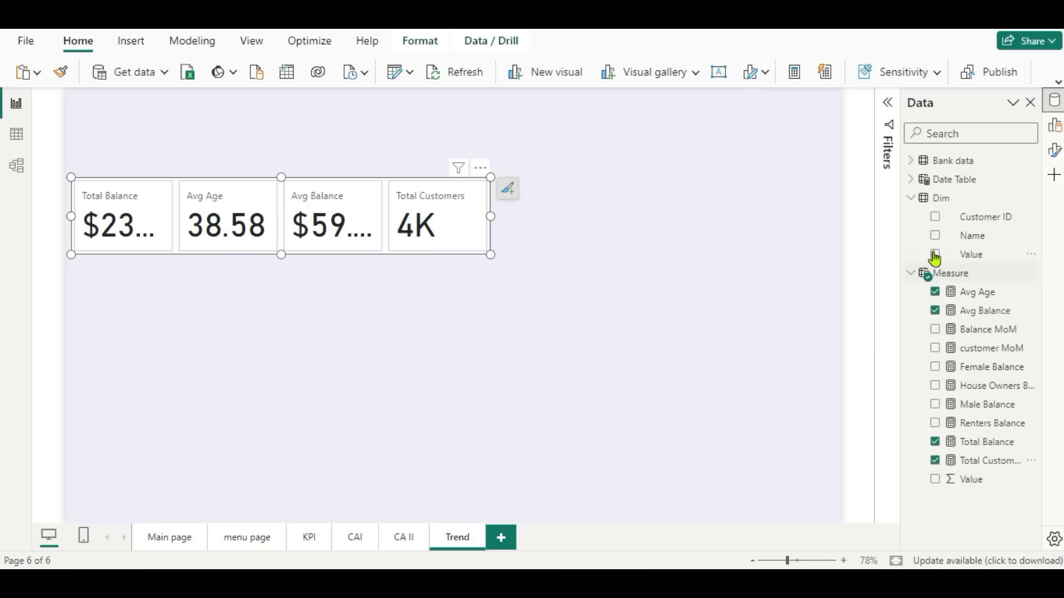
pyautogui.click(1056, 151)
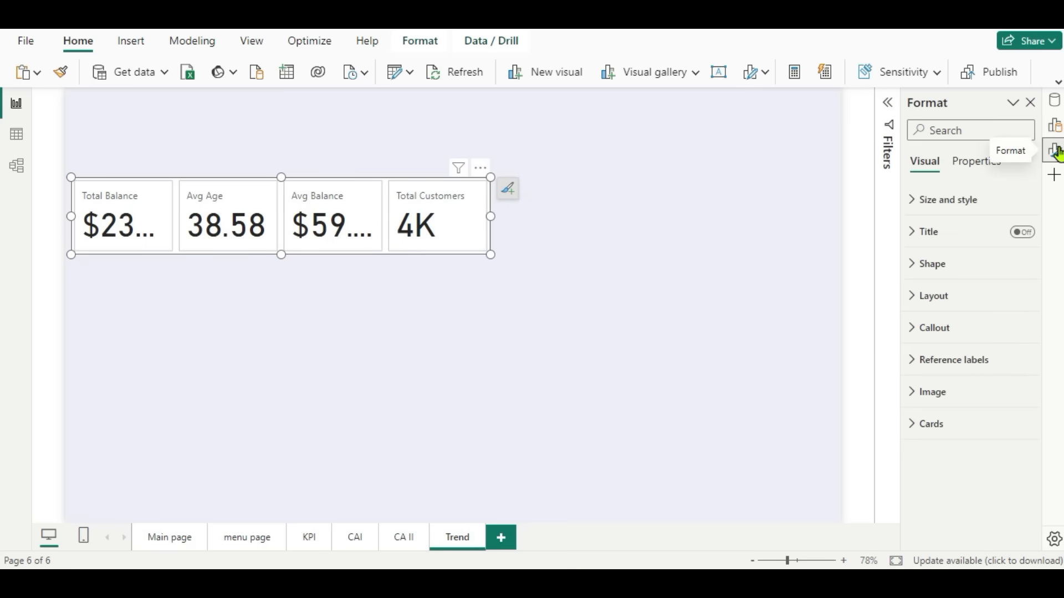
pyautogui.click(909, 201)
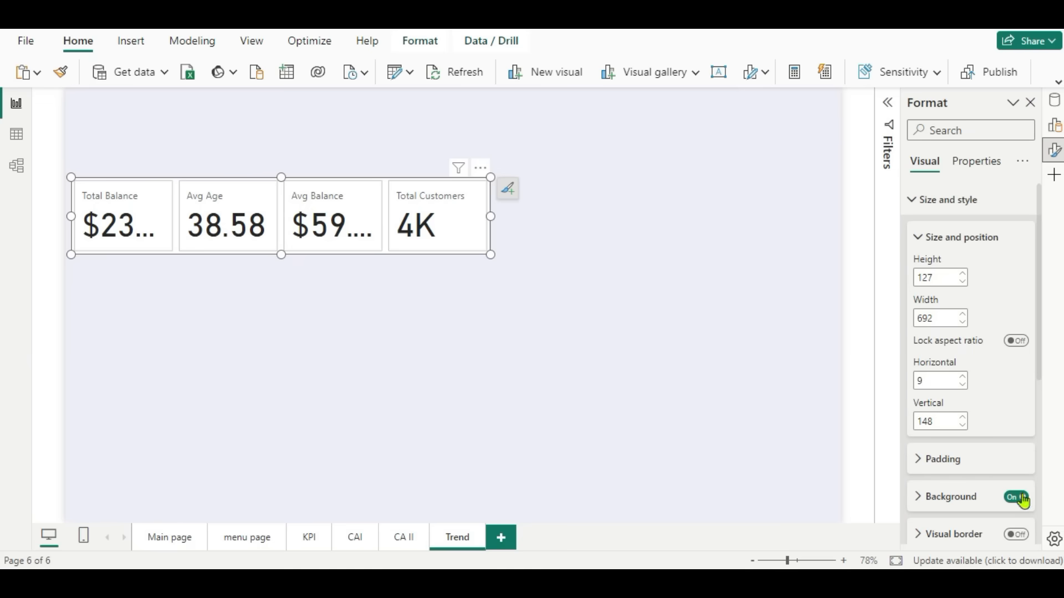
pyautogui.click(1016, 497)
# Change the cards' shape to Snipped tab, both top and set the size of the bottom snips to 25 px.
pyautogui.scroll(-5, 989, 421)
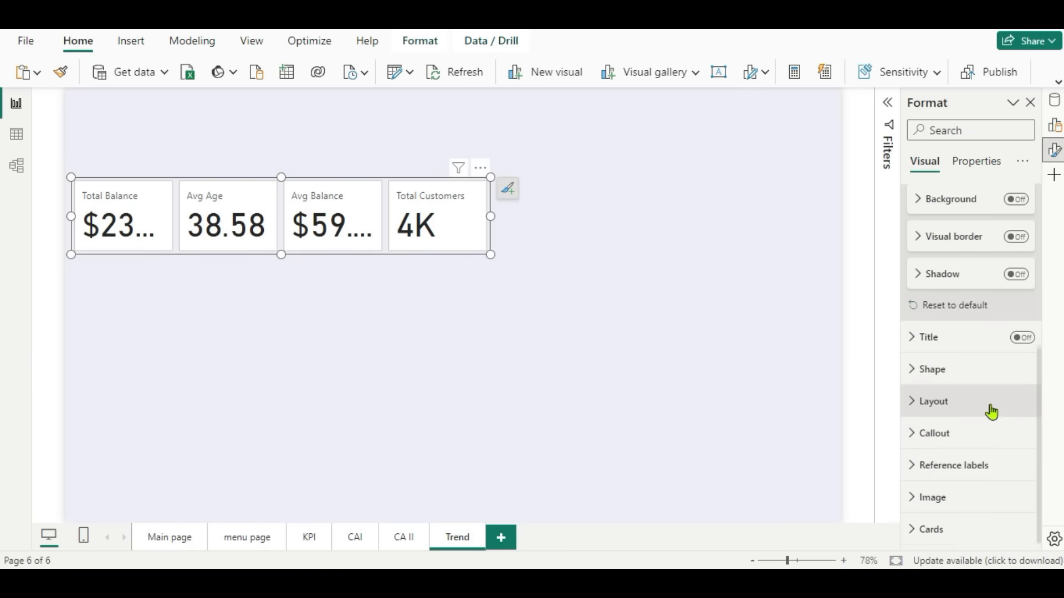
pyautogui.click(913, 340)
pyautogui.click(914, 343)
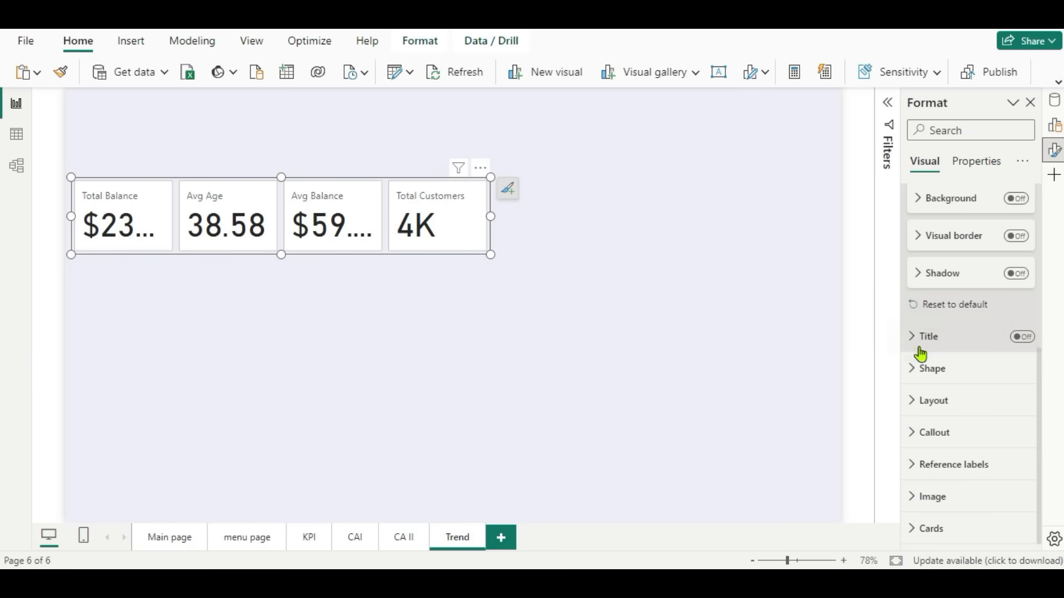
pyautogui.click(919, 370)
pyautogui.scroll(-1, 947, 399)
pyautogui.click(1018, 339)
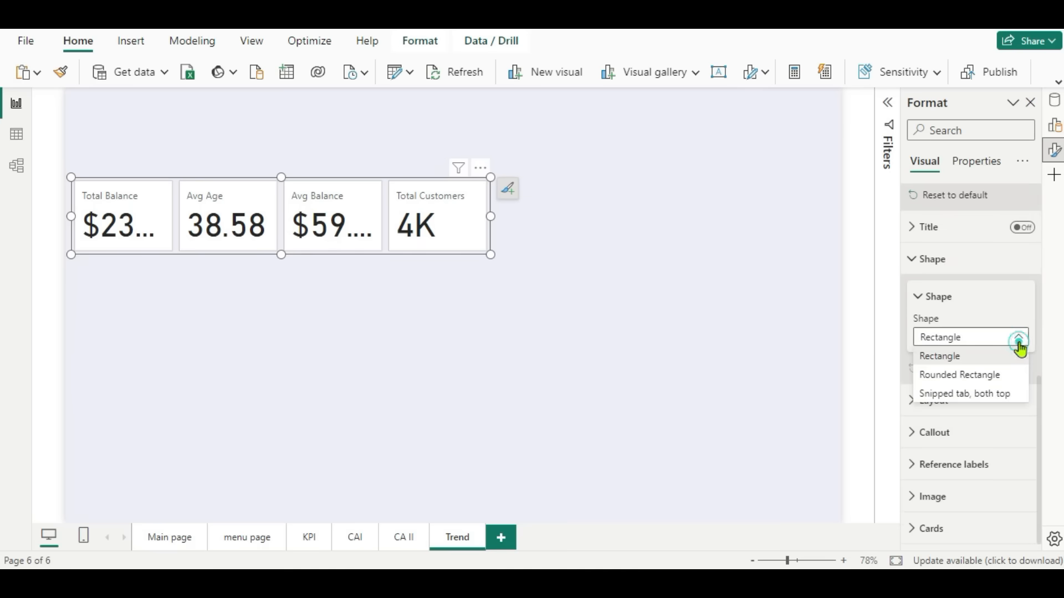
pyautogui.click(986, 394)
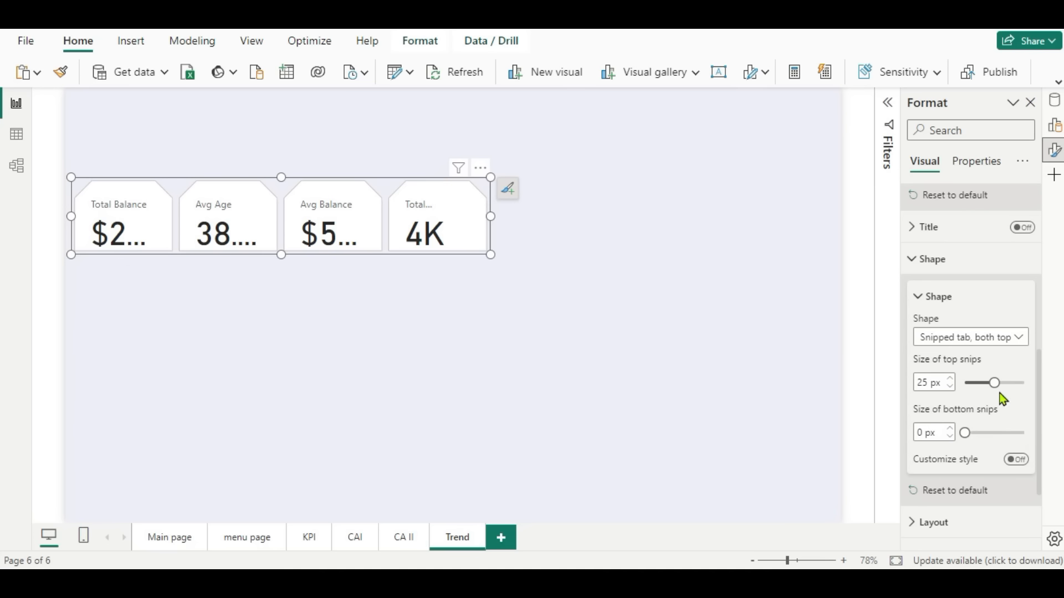
pyautogui.moveTo(967, 432); pyautogui.dragTo(979, 432)
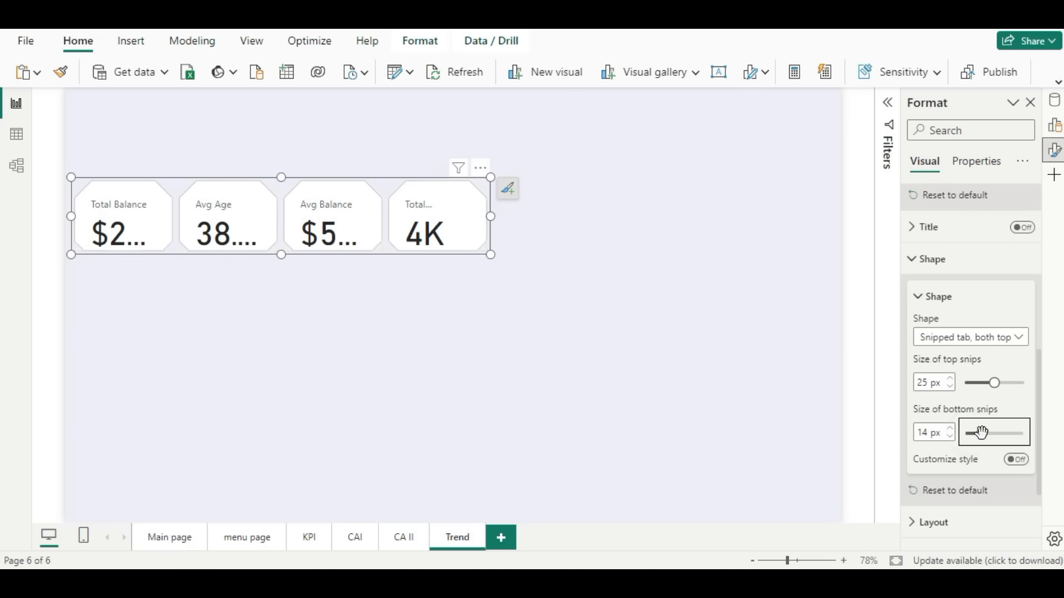
pyautogui.click(989, 437)
pyautogui.moveTo(992, 435); pyautogui.dragTo(994, 434)
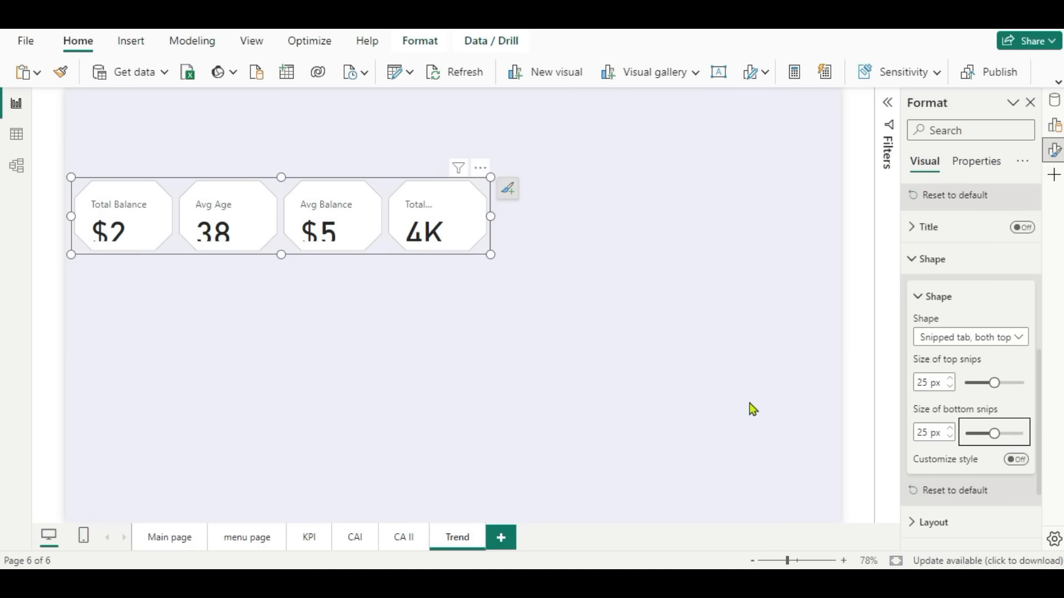
# Increase the space between the cards by 2 px in the card visual's horizontal layout.
pyautogui.scroll(-2, 971, 373)
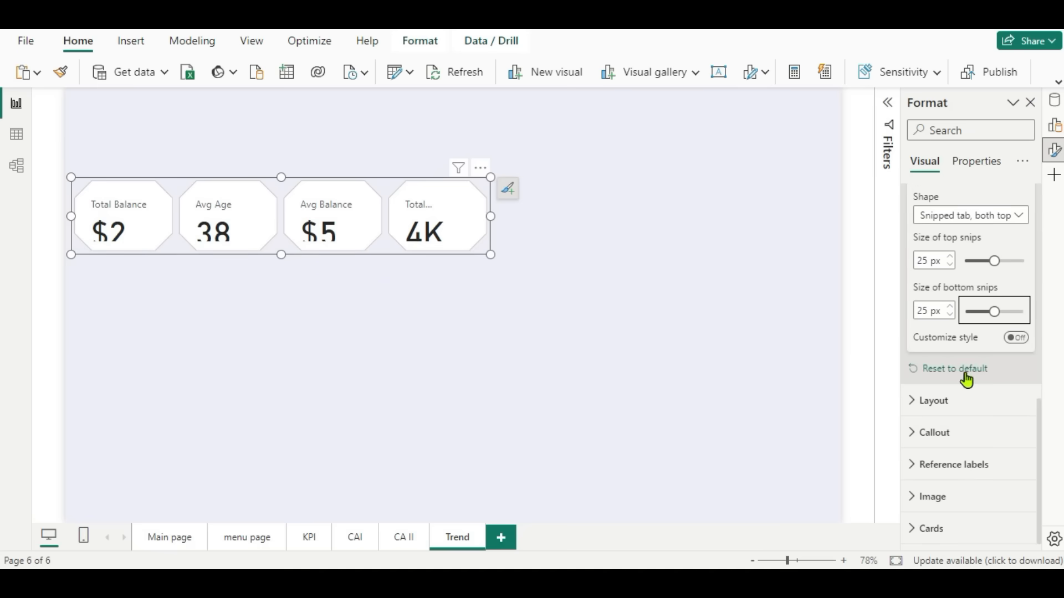
pyautogui.click(917, 407)
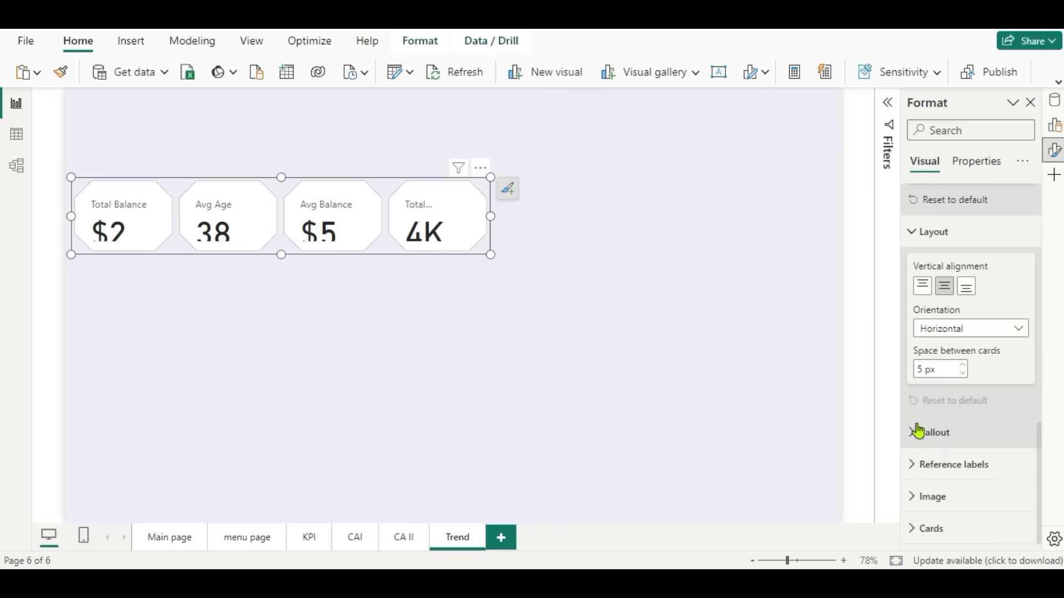
pyautogui.click(964, 365)
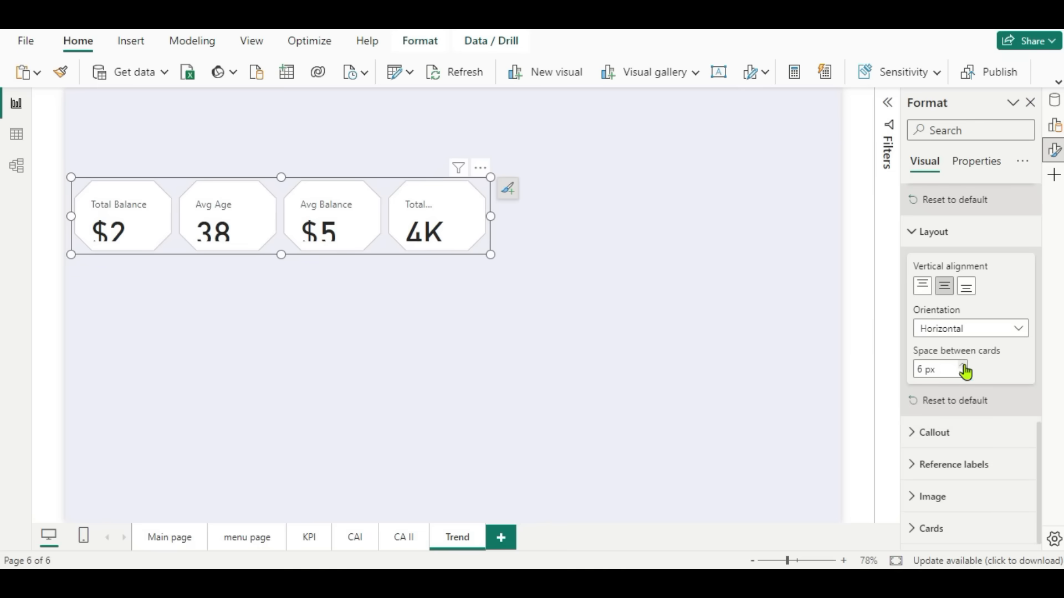
pyautogui.click(964, 366)
# Format only the Total Balance callout value in Segoe UI Semibold, size 25, with a dark blue theme color.
pyautogui.click(913, 433)
pyautogui.scroll(-3, 986, 460)
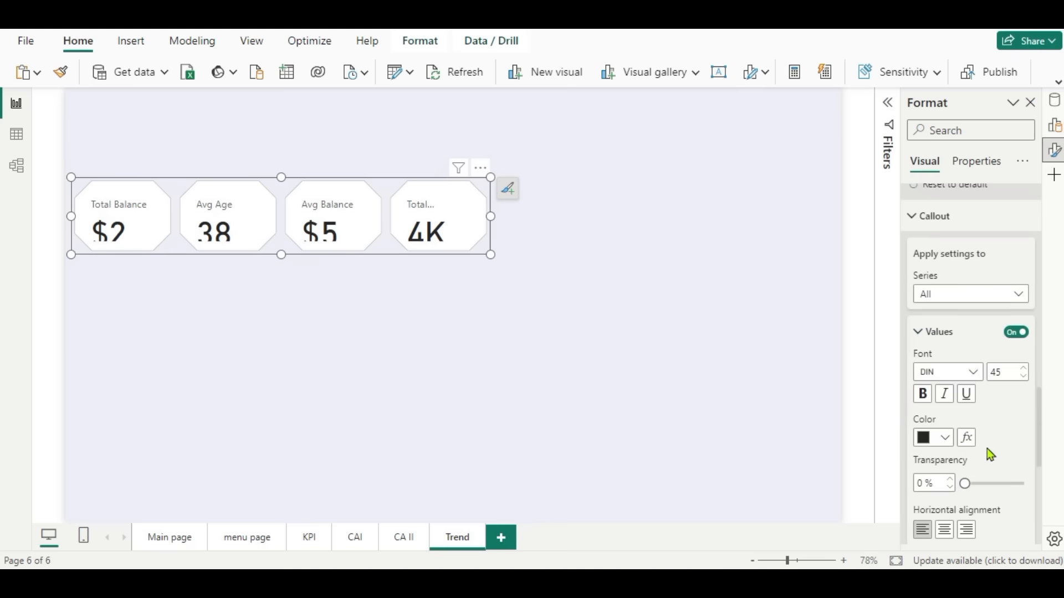
pyautogui.click(1018, 295)
pyautogui.click(974, 332)
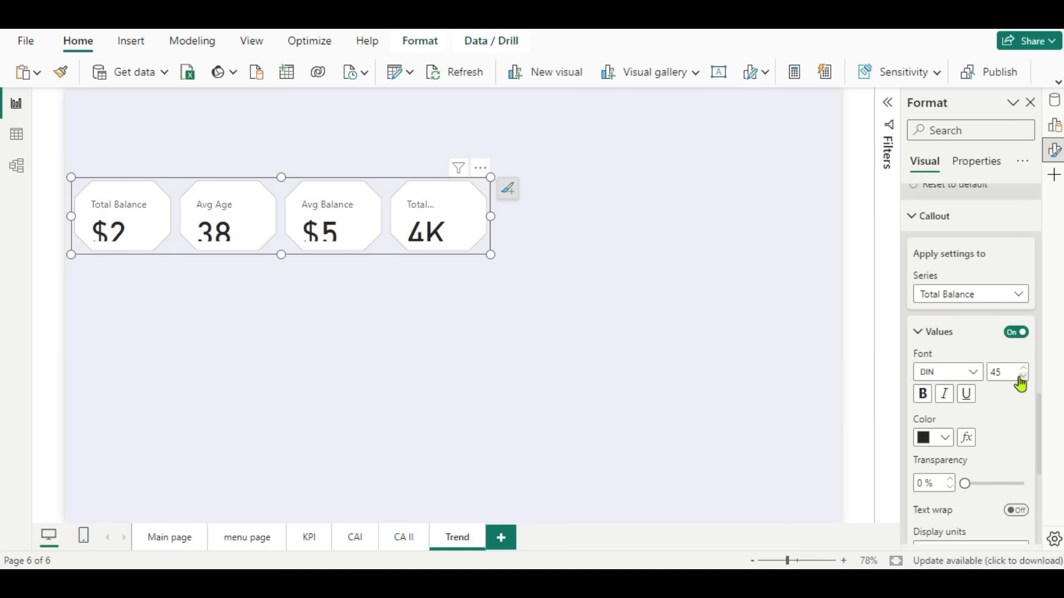
pyautogui.click(975, 375)
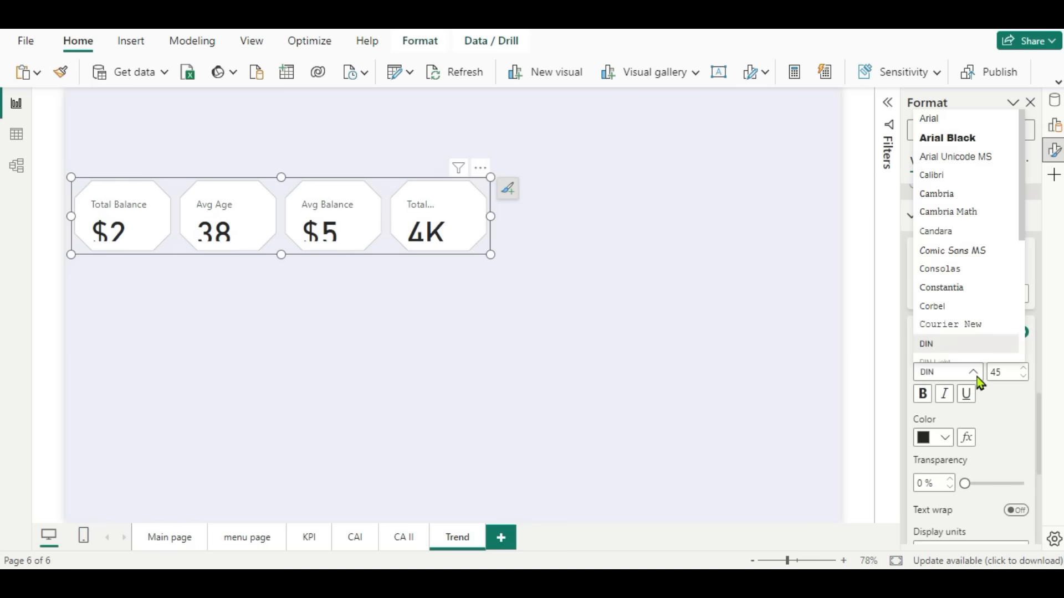
pyautogui.scroll(-5, 977, 337)
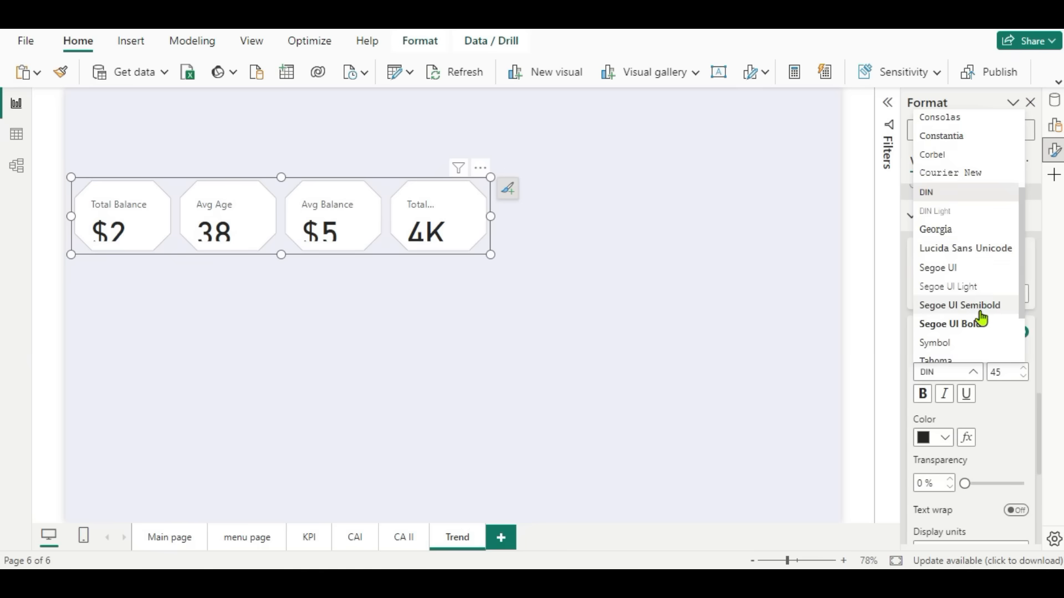
pyautogui.click(979, 305)
pyautogui.click(1010, 374)
pyautogui.write('25')
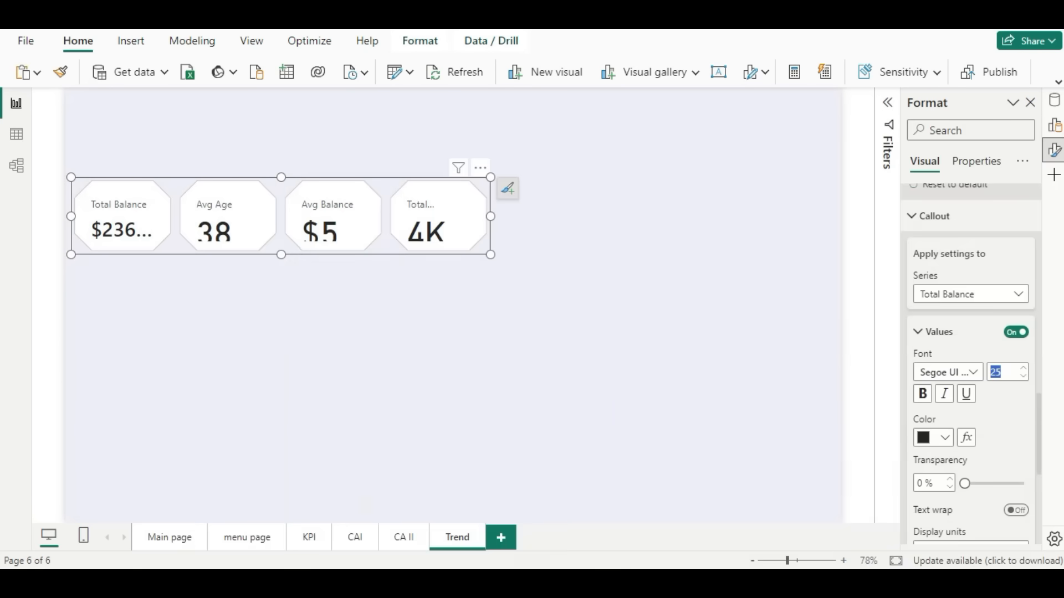
pyautogui.click(943, 438)
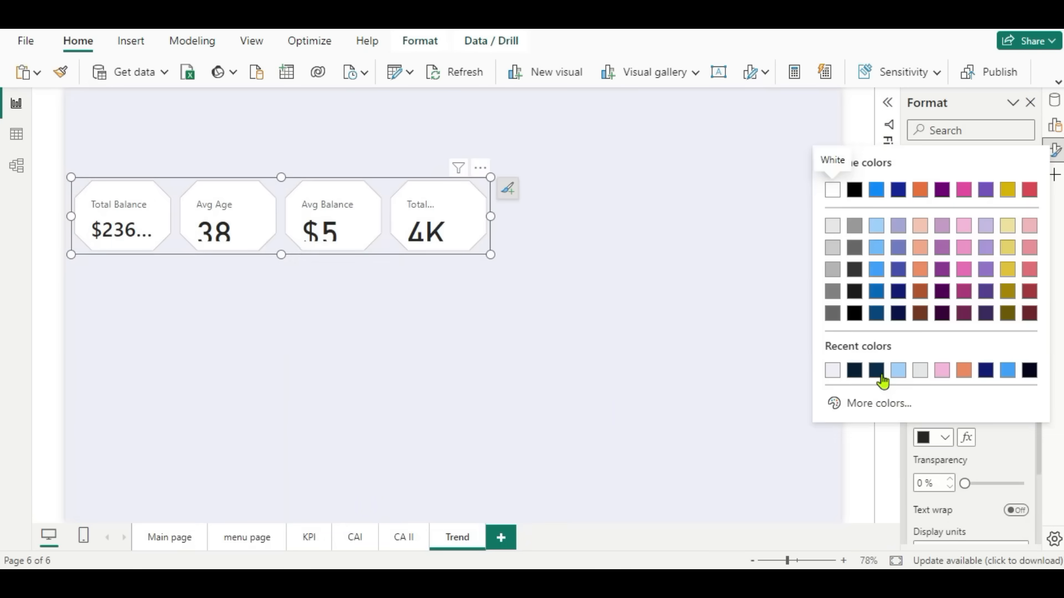
pyautogui.click(899, 292)
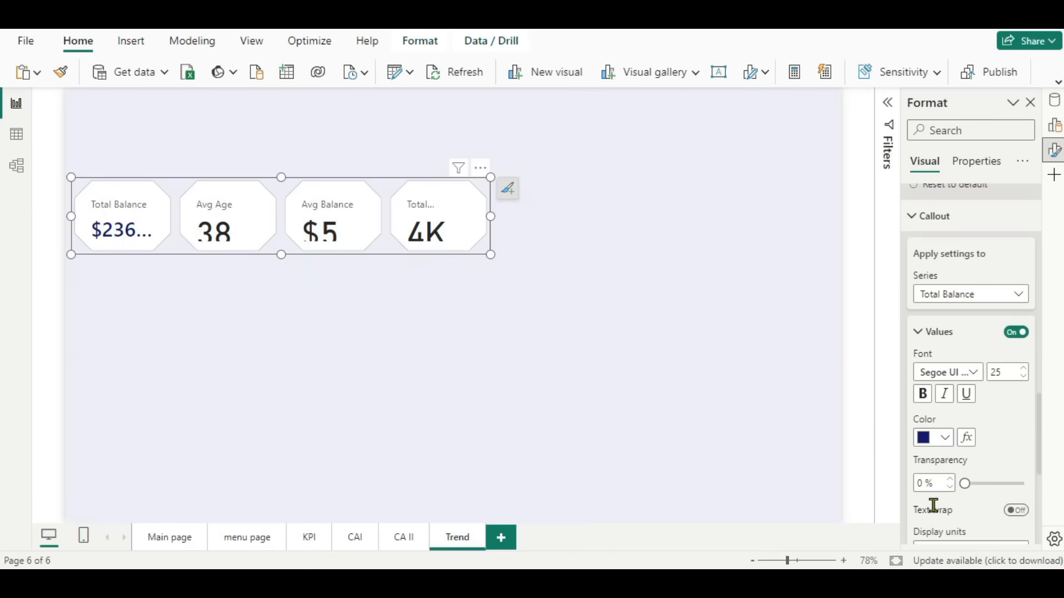
# Set the Total Balance value's display units to Millions with 0 decimal places.
pyautogui.scroll(-3, 966, 477)
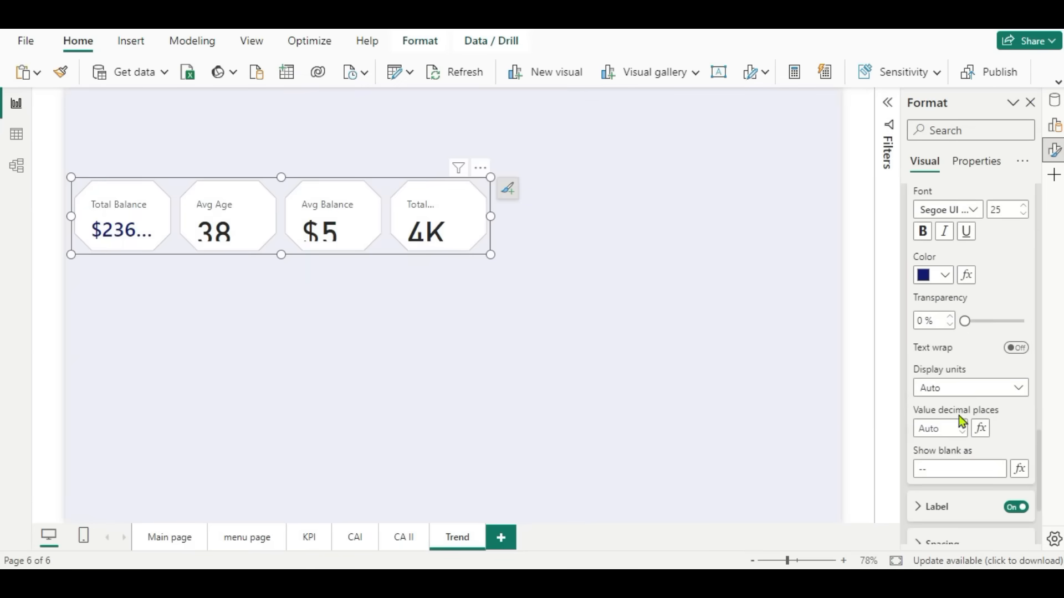
pyautogui.click(973, 391)
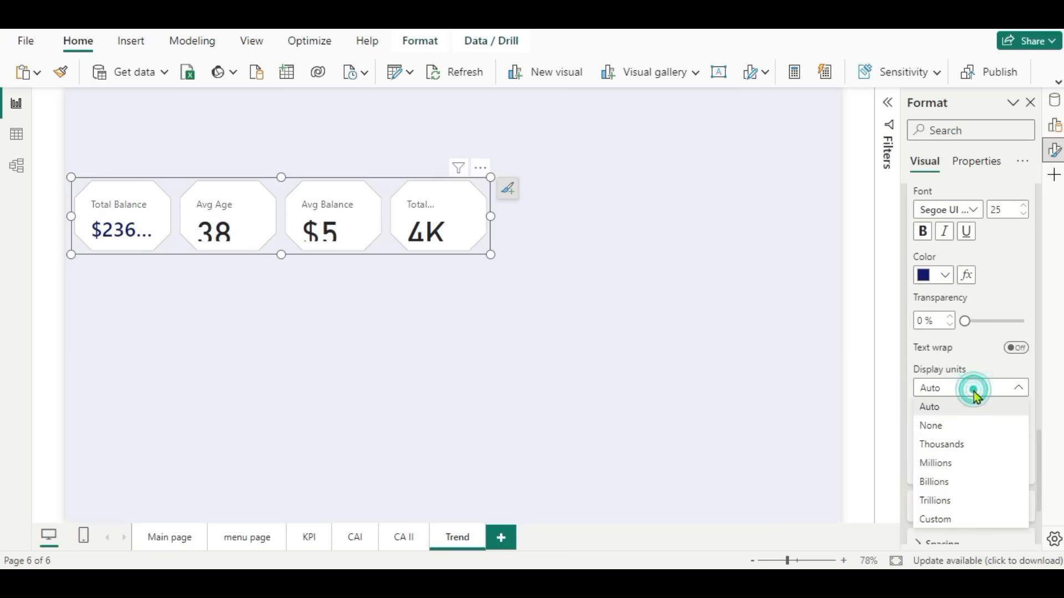
pyautogui.click(936, 465)
pyautogui.click(948, 435)
pyautogui.write('0')
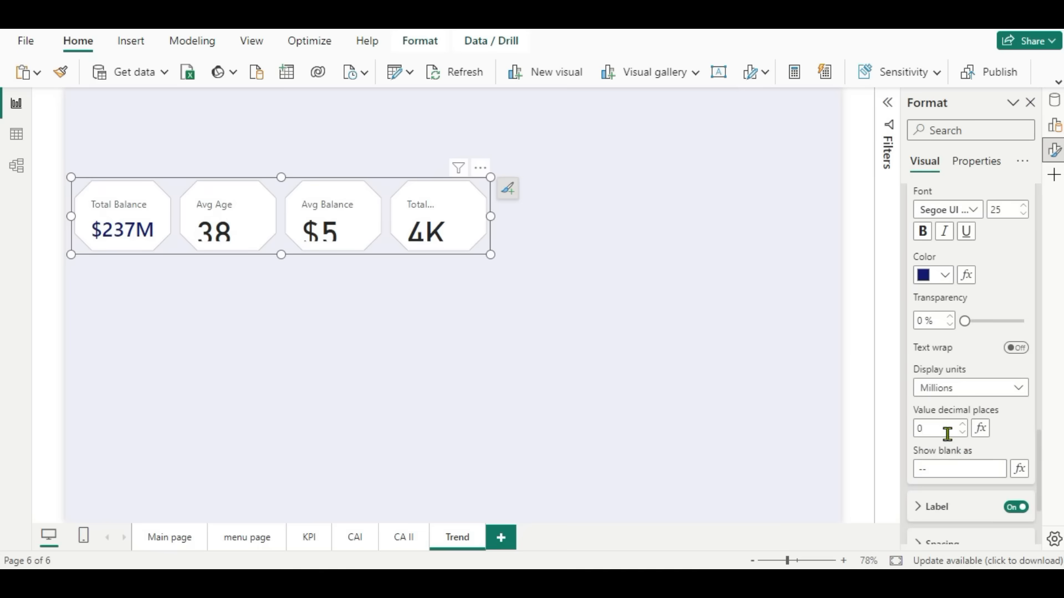
# Color the Total Balance label orange and switch it to a heavier Segoe UI font variant.
pyautogui.scroll(-3, 922, 393)
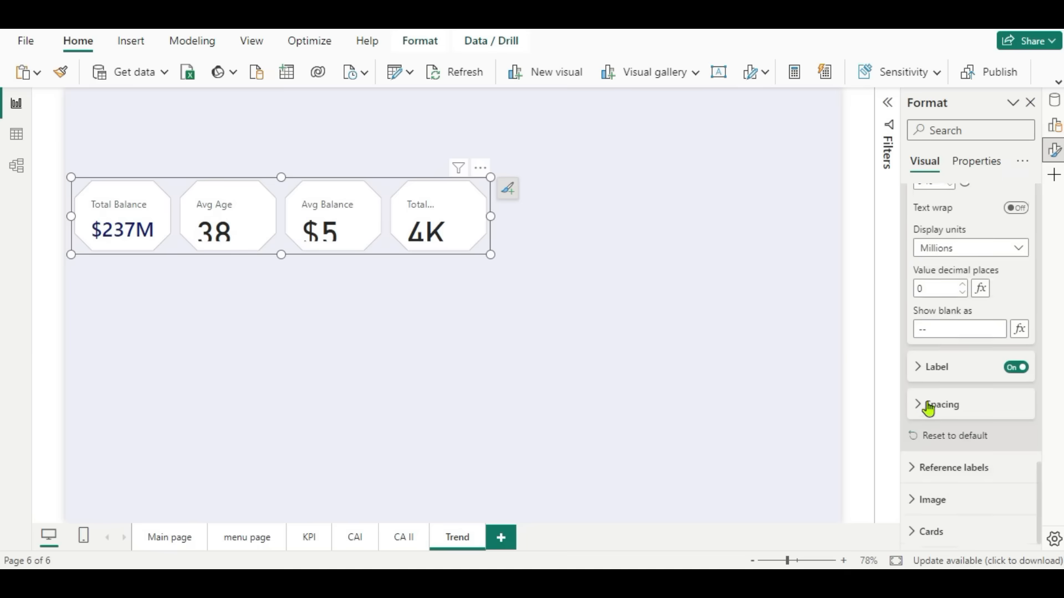
pyautogui.click(924, 365)
pyautogui.scroll(-3, 938, 437)
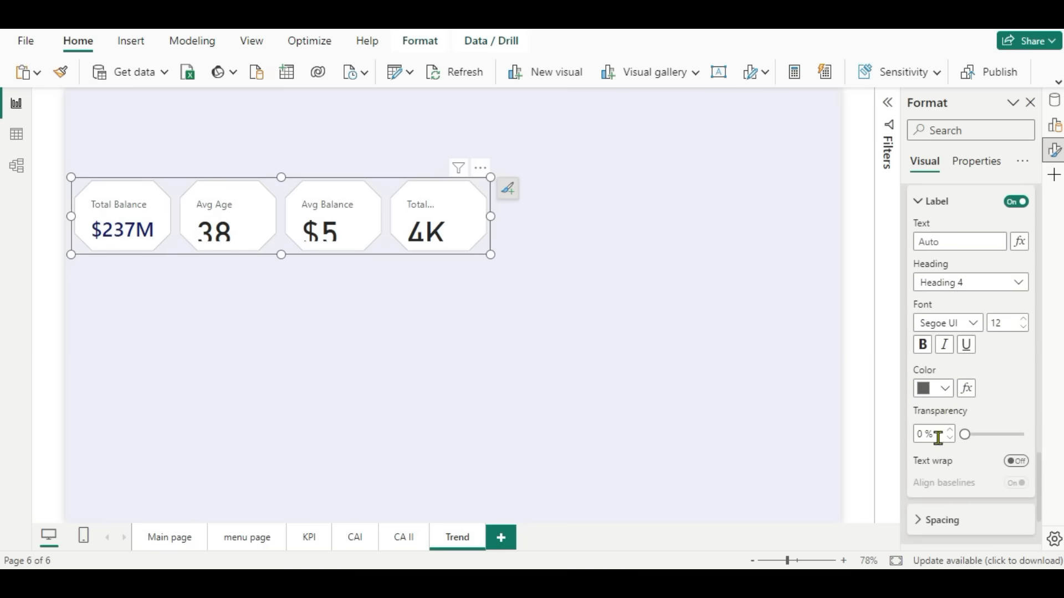
pyautogui.click(945, 389)
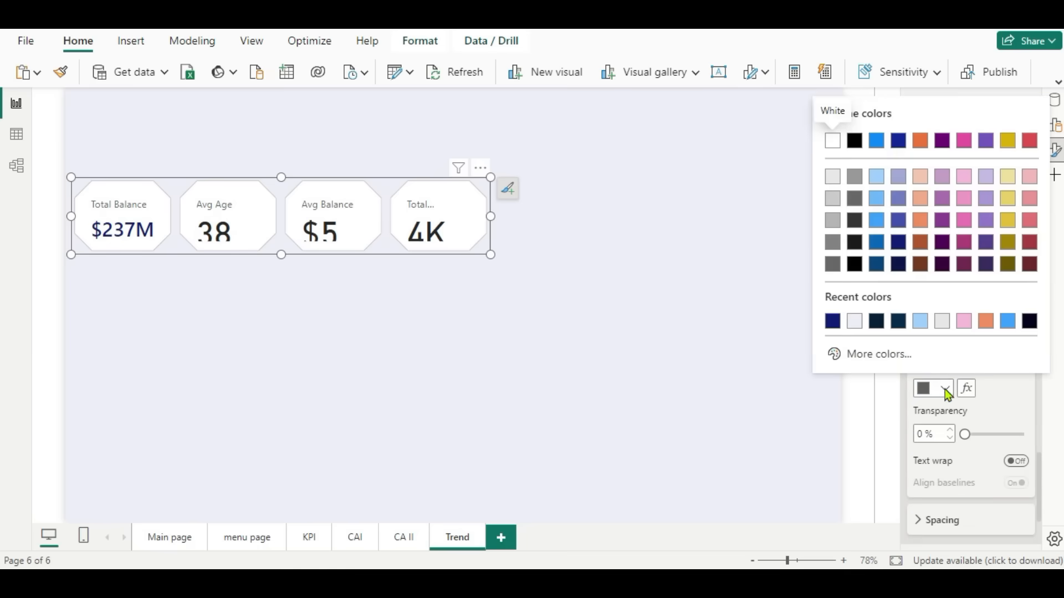
pyautogui.click(921, 221)
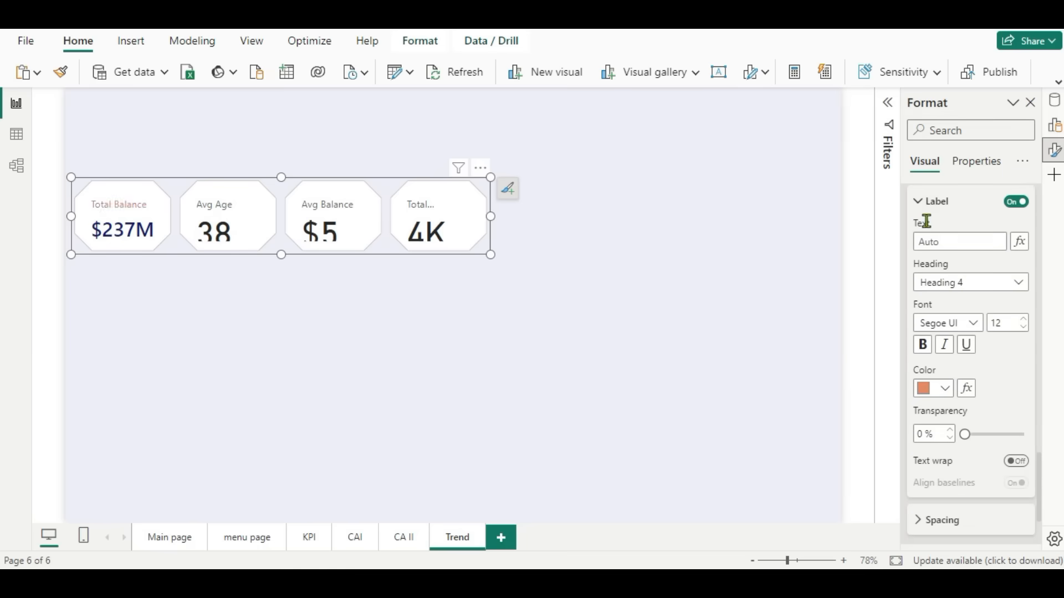
pyautogui.click(974, 324)
pyautogui.click(974, 235)
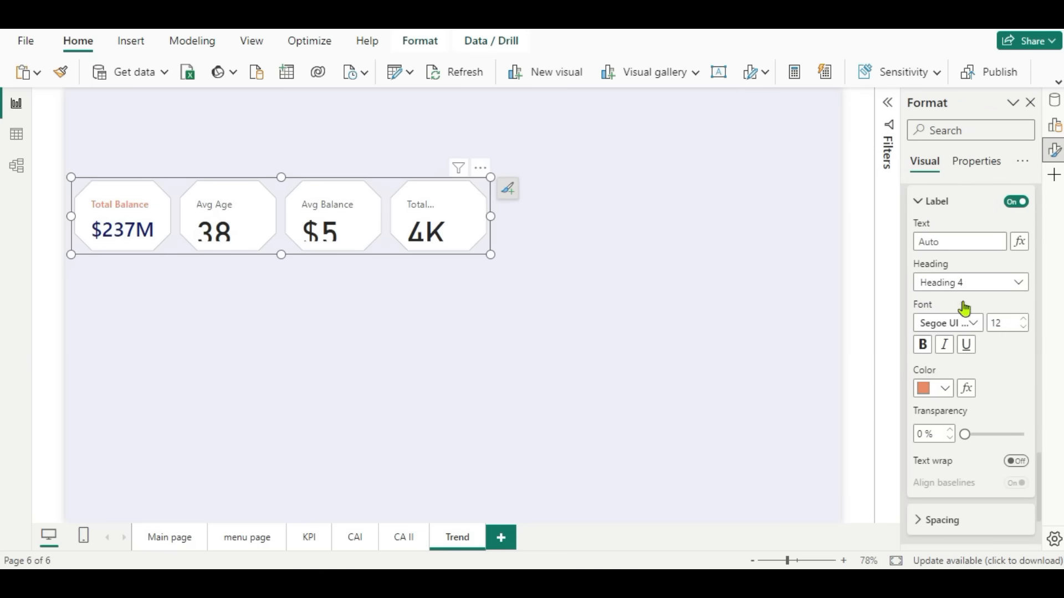
# Format the Avg Age callout value in Segoe UI Semibold, size 25, with the same dark blue as Total Balance.
pyautogui.scroll(6, 960, 388)
pyautogui.scroll(2, 962, 387)
pyautogui.scroll(-2, 962, 387)
pyautogui.click(1021, 314)
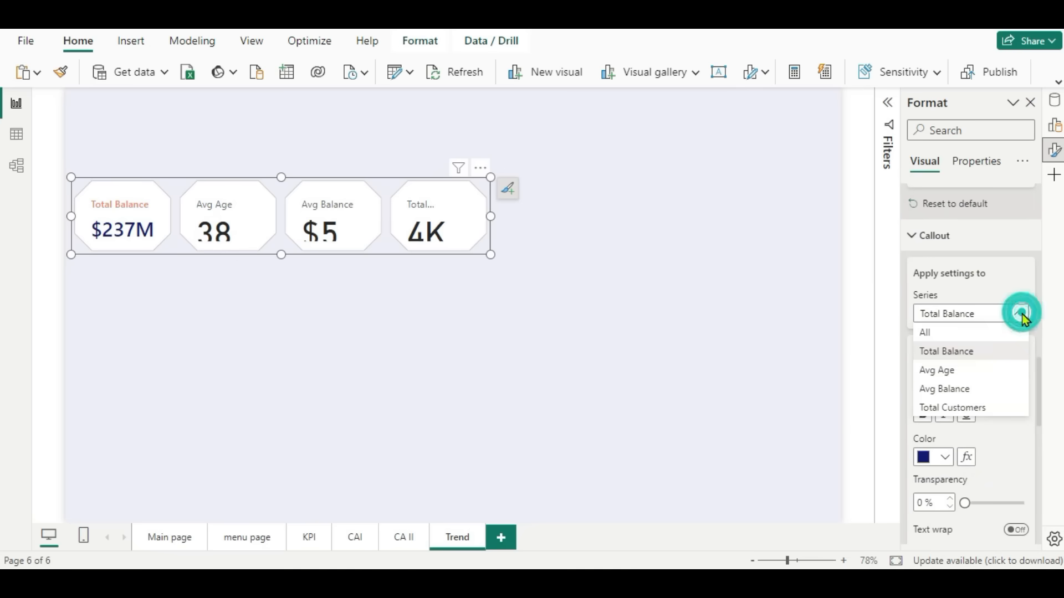
pyautogui.click(961, 370)
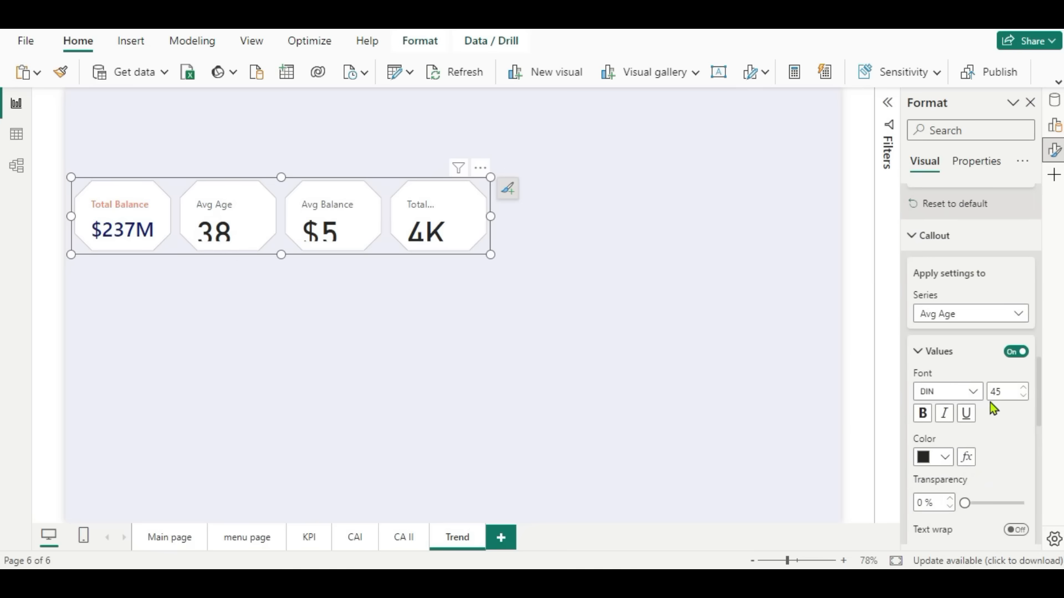
pyautogui.click(974, 396)
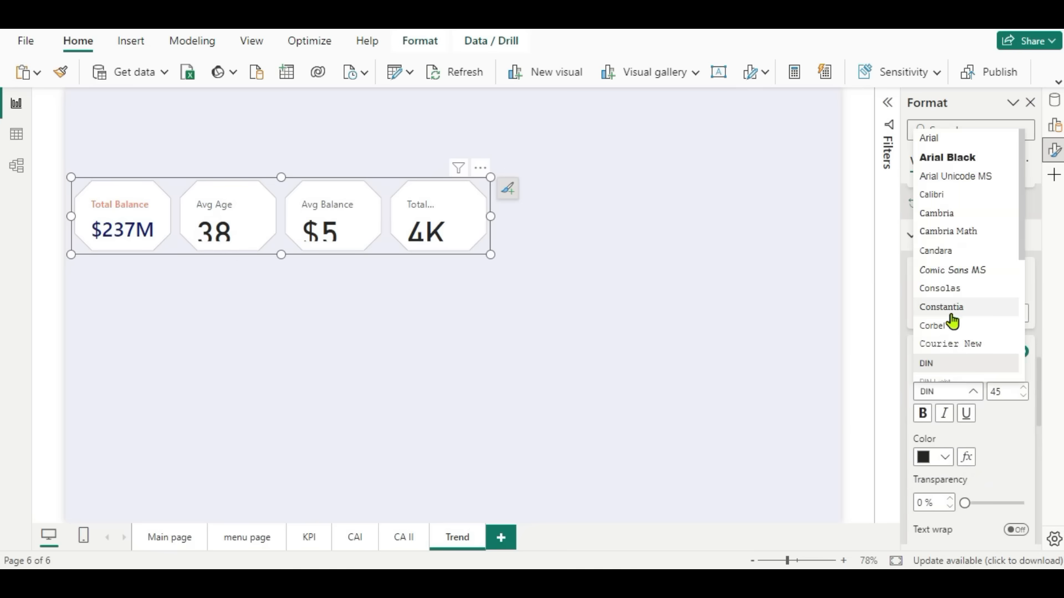
pyautogui.scroll(-2, 950, 317)
pyautogui.scroll(-2, 952, 324)
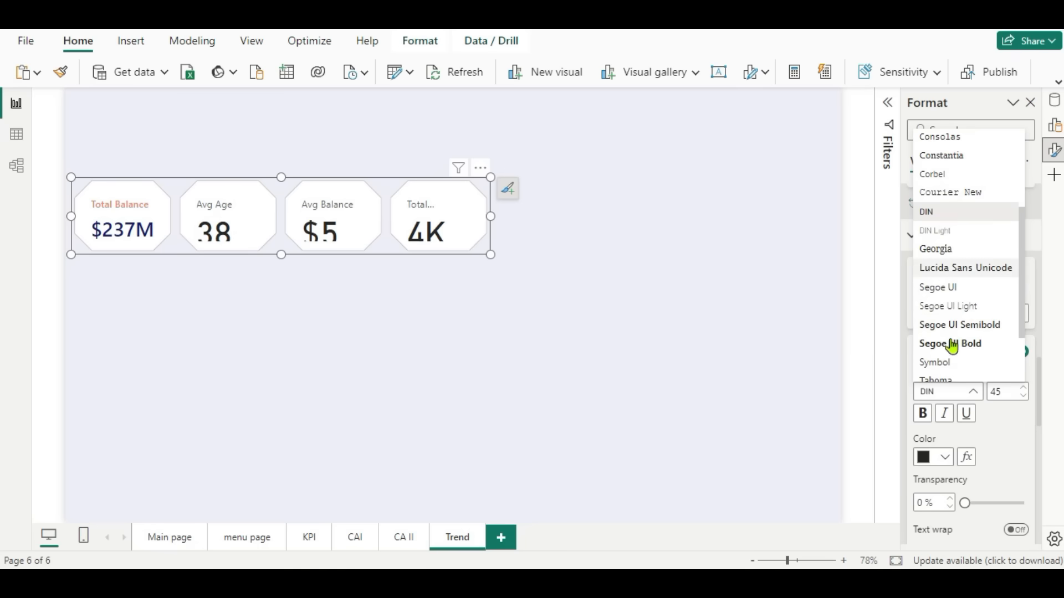
pyautogui.click(951, 326)
pyautogui.doubleClick(1004, 391)
pyautogui.write('25')
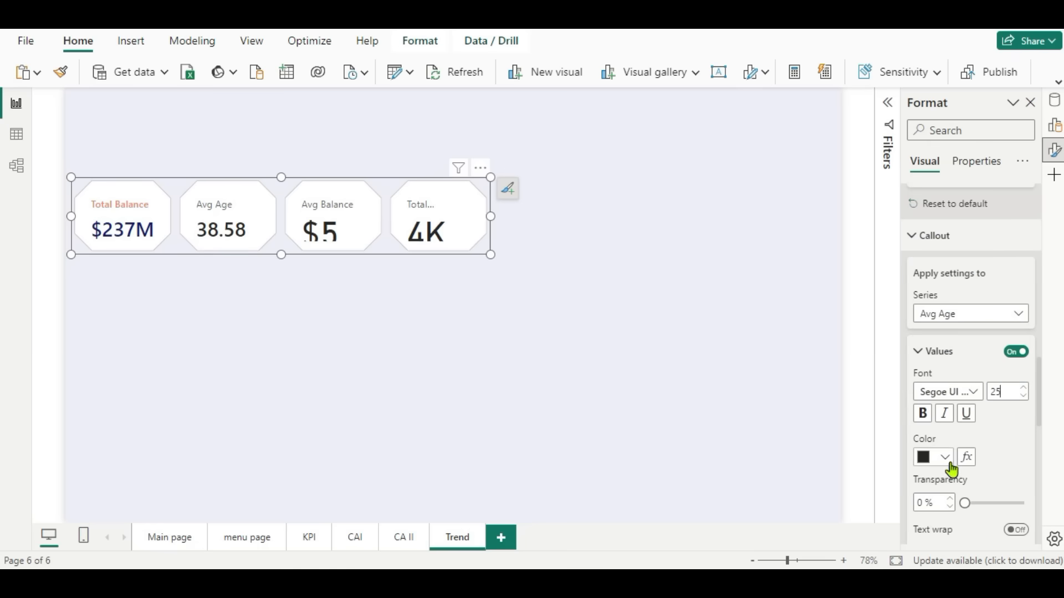
pyautogui.click(947, 462)
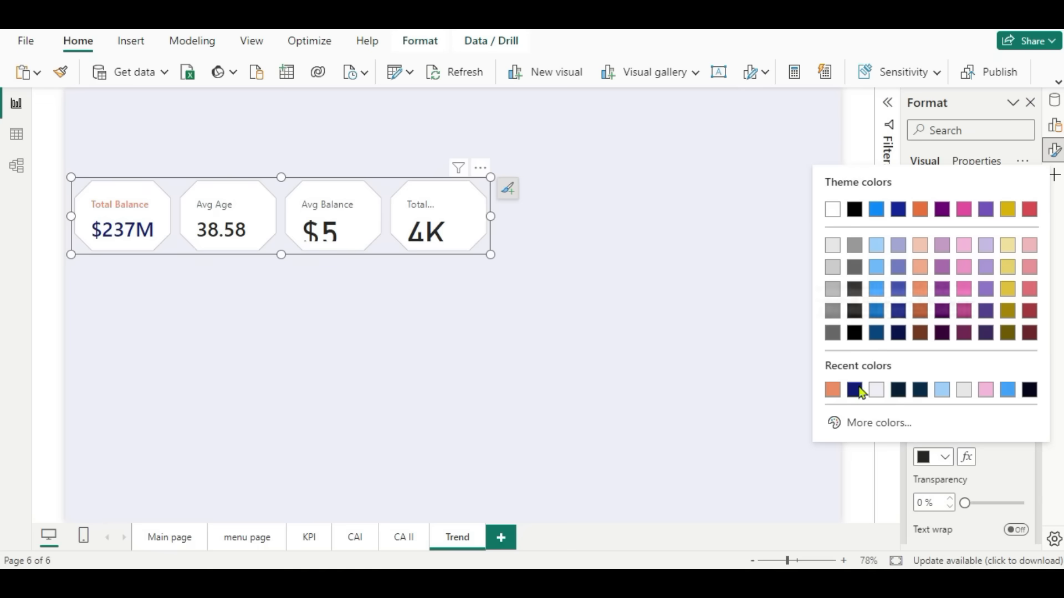
pyautogui.click(898, 333)
pyautogui.scroll(-5, 969, 468)
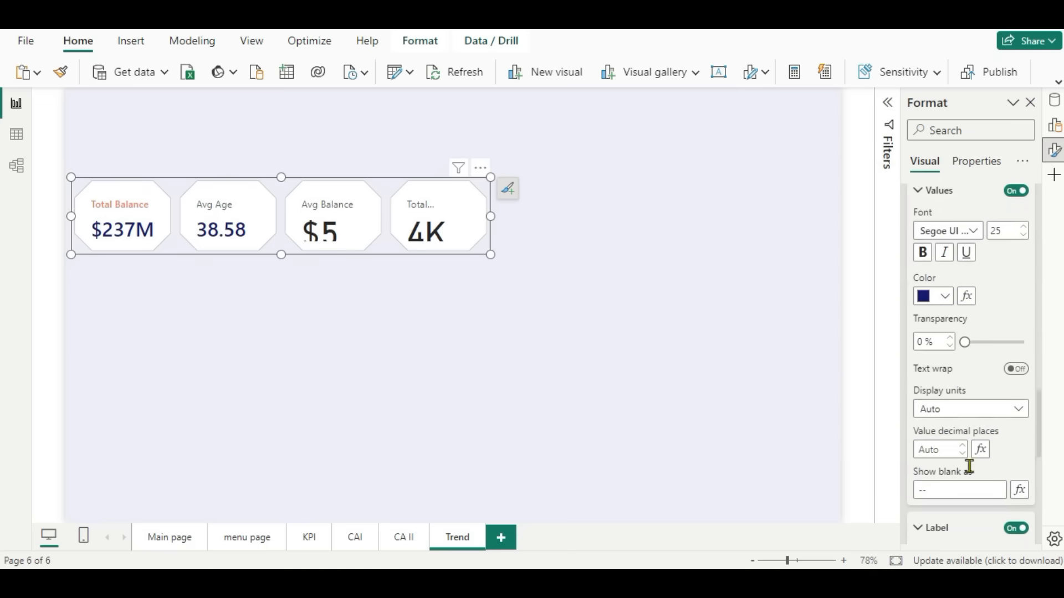
# Set the Avg Age callout value to 0 decimal places.
pyautogui.scroll(1, 969, 476)
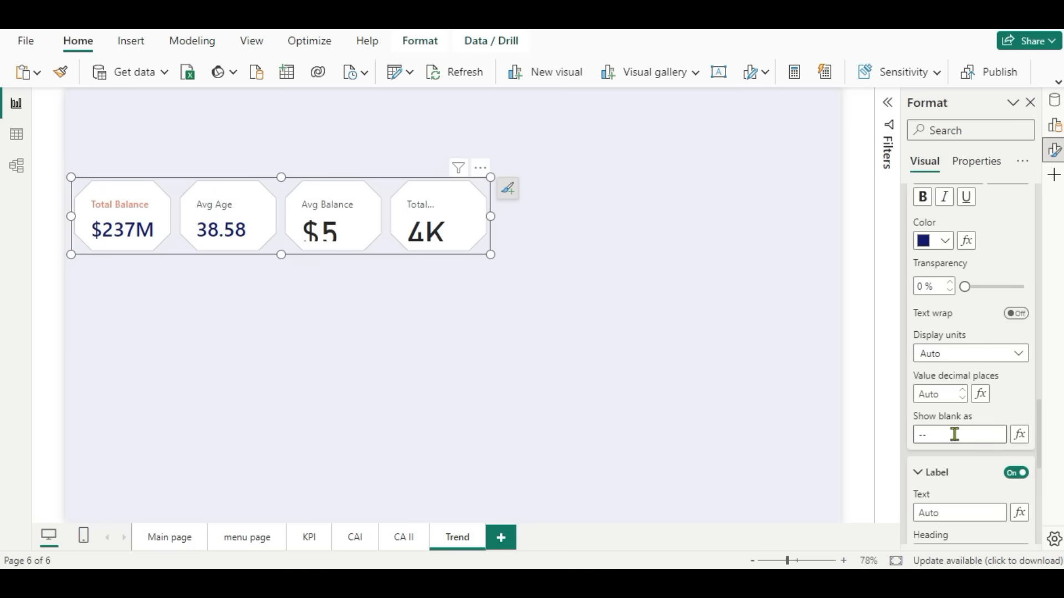
pyautogui.click(943, 392)
pyautogui.write('0')
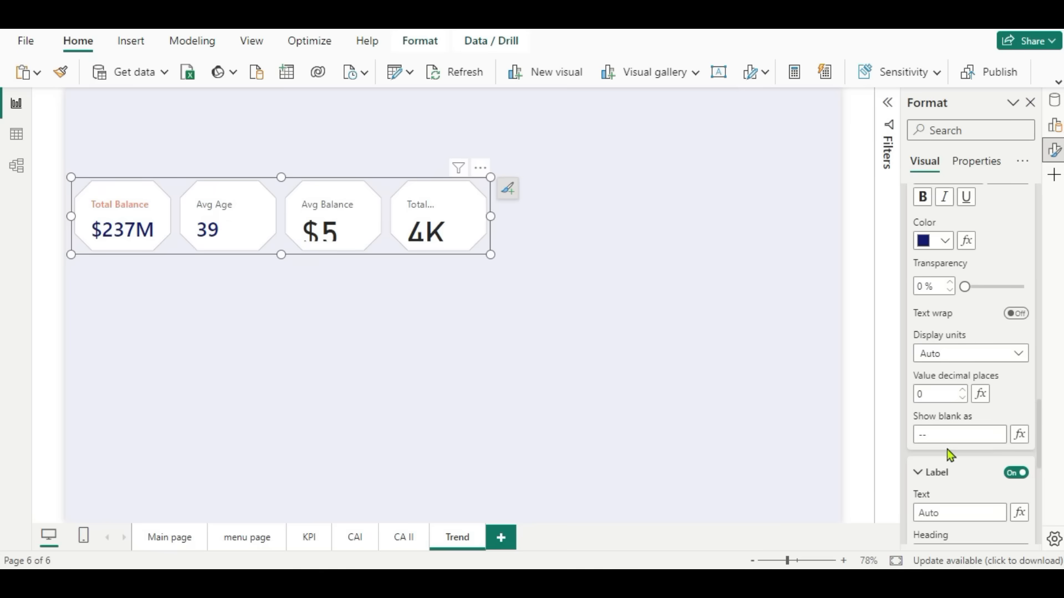
# Format the Avg Age label in Segoe UI Semibold with the same orange as the Total Balance label.
pyautogui.scroll(-5, 950, 438)
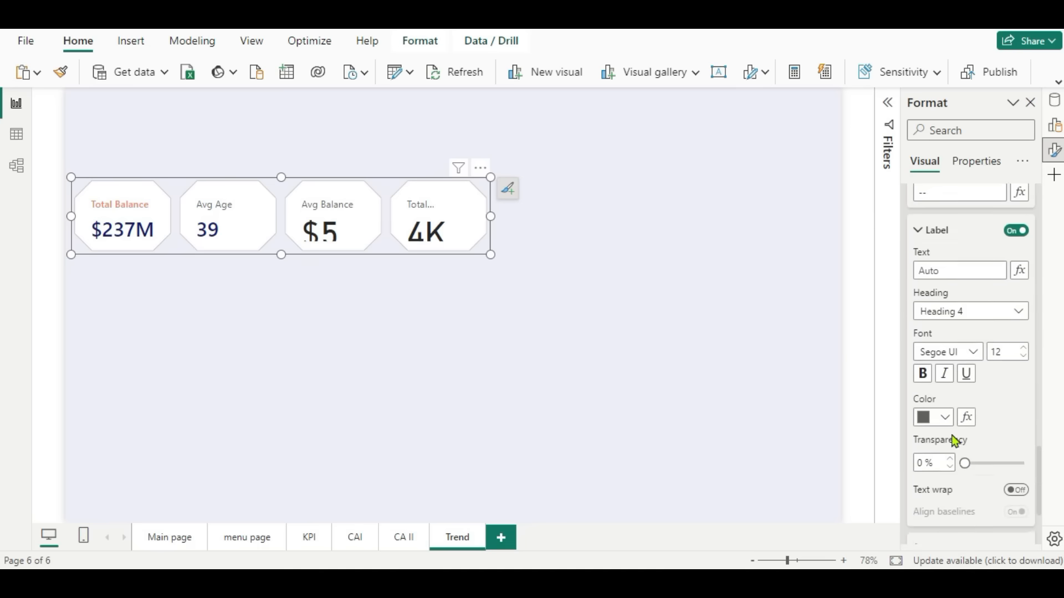
pyautogui.scroll(3, 952, 439)
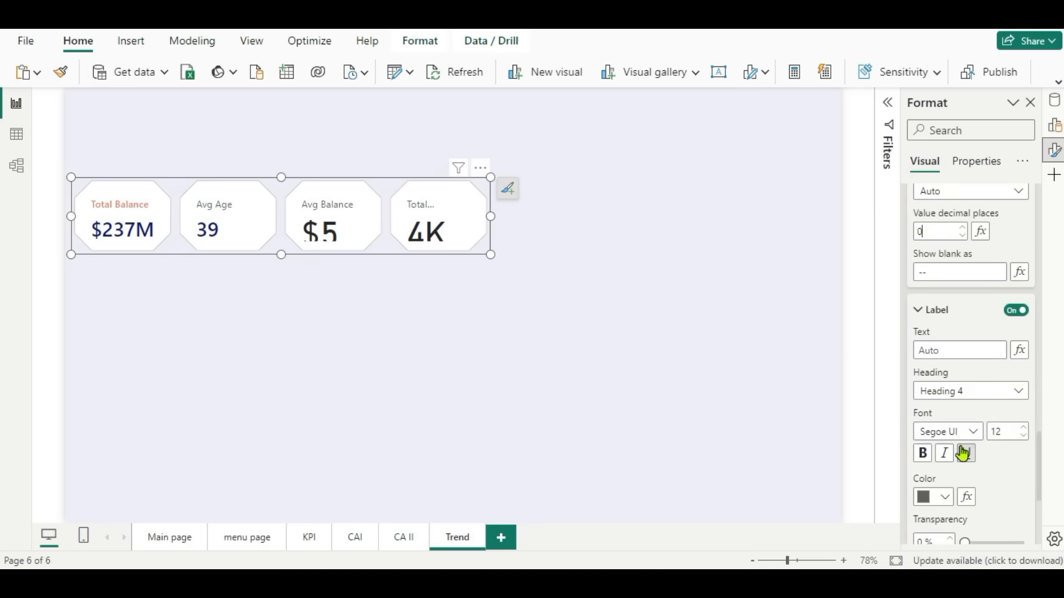
pyautogui.scroll(-6, 962, 453)
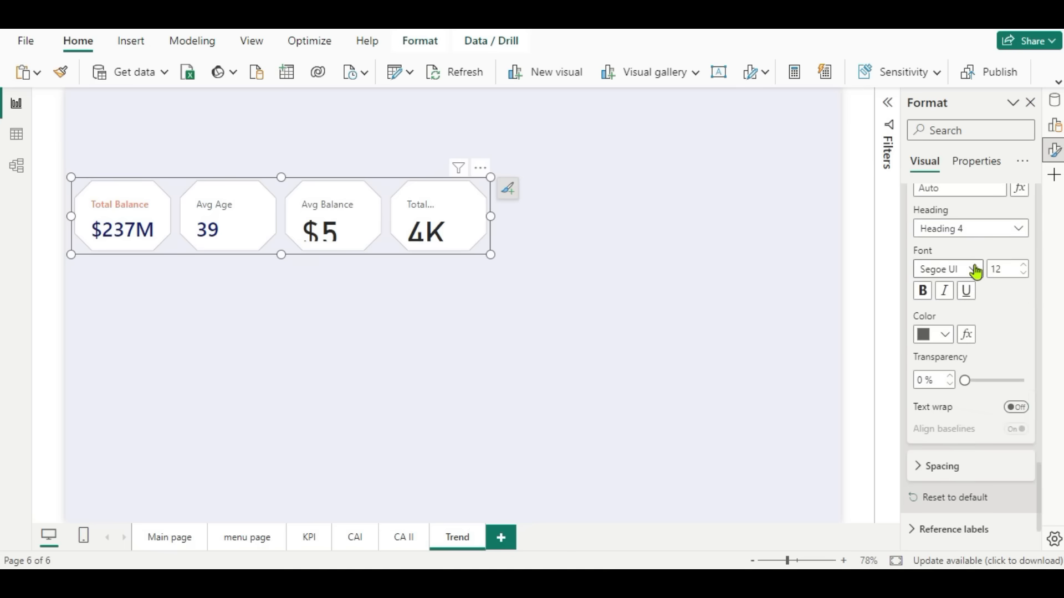
pyautogui.click(975, 269)
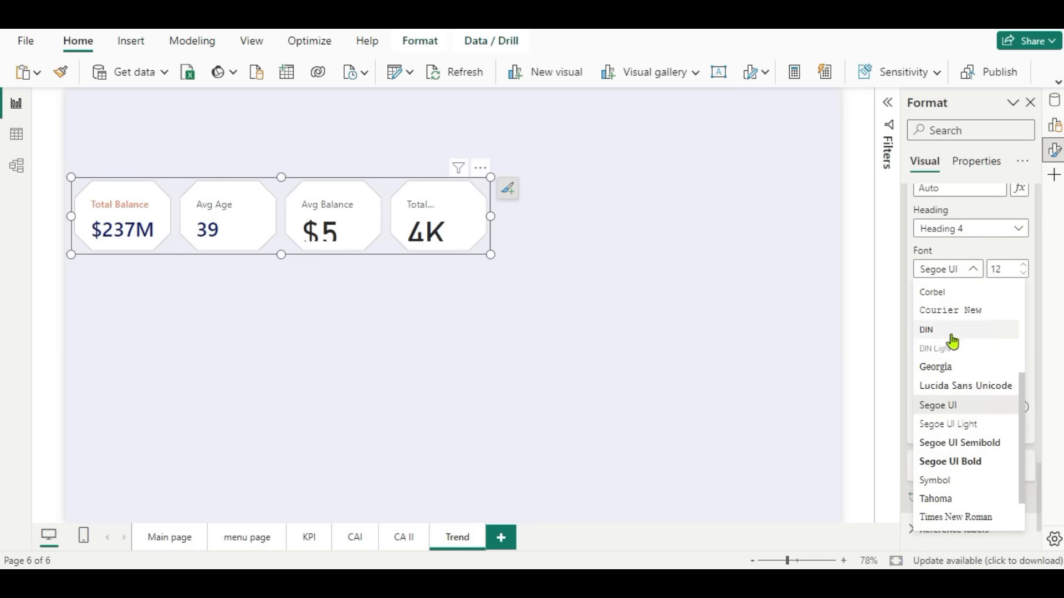
pyautogui.click(948, 443)
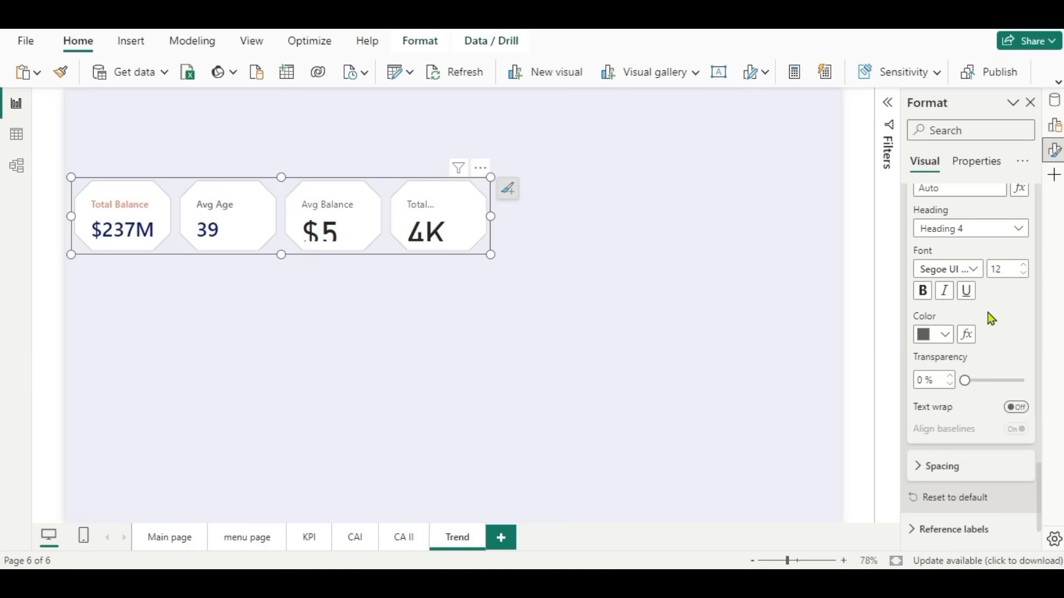
pyautogui.click(945, 334)
pyautogui.click(854, 268)
# Switch the card's callout settings from Avg Age to the Avg Balance series.
pyautogui.scroll(10, 959, 316)
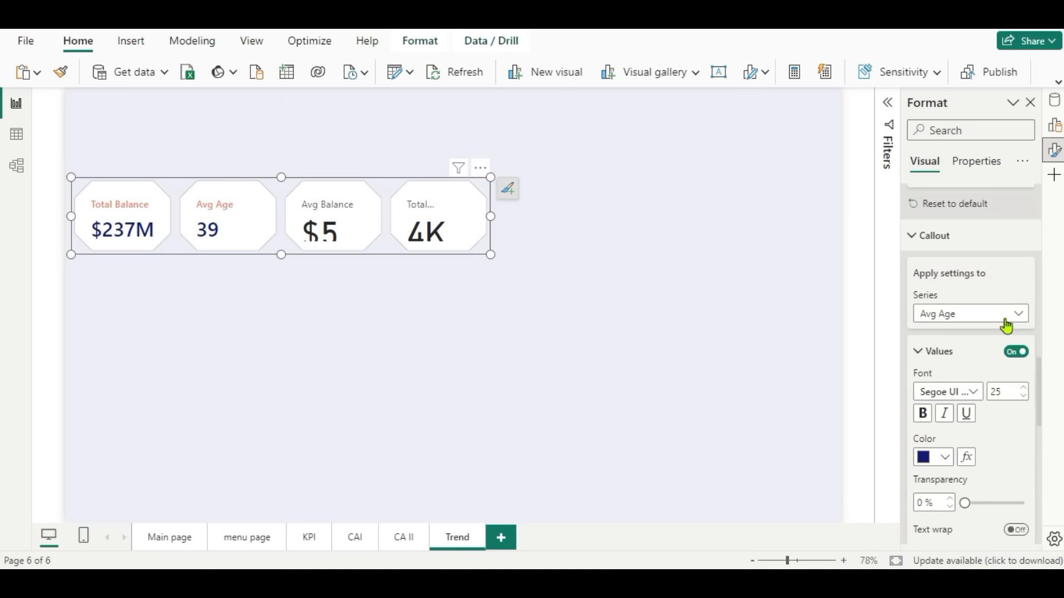
pyautogui.click(1008, 317)
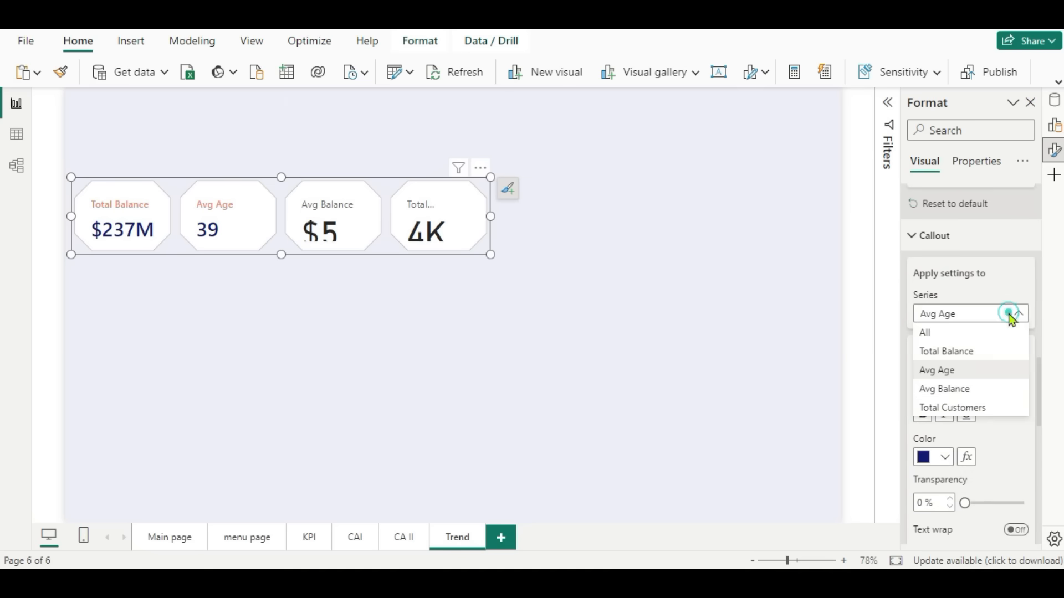
pyautogui.click(945, 391)
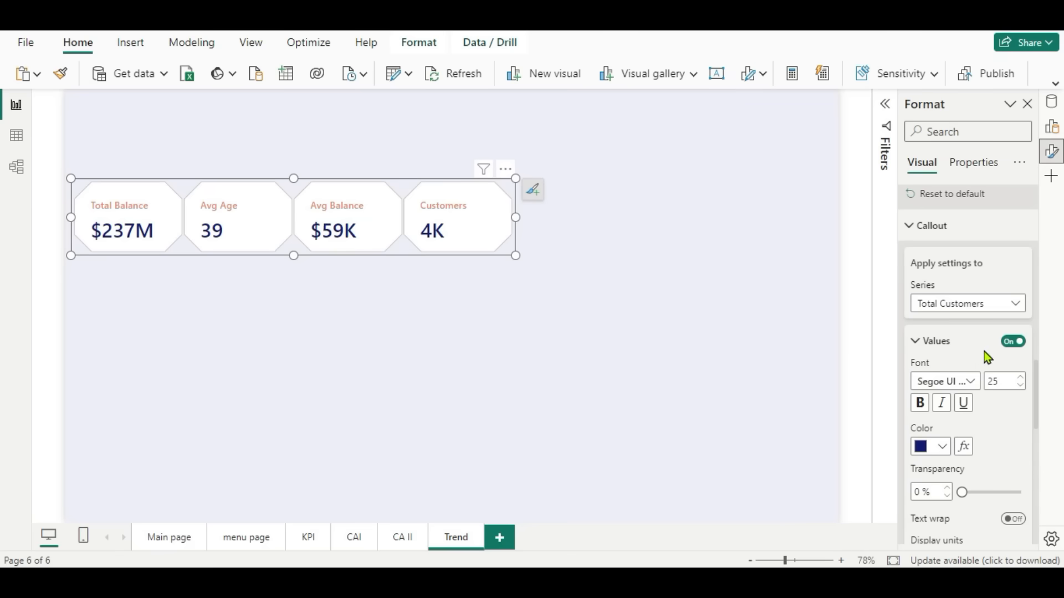
# Try a 4 px space between the cards and restore it to 1 px.
pyautogui.scroll(3, 969, 341)
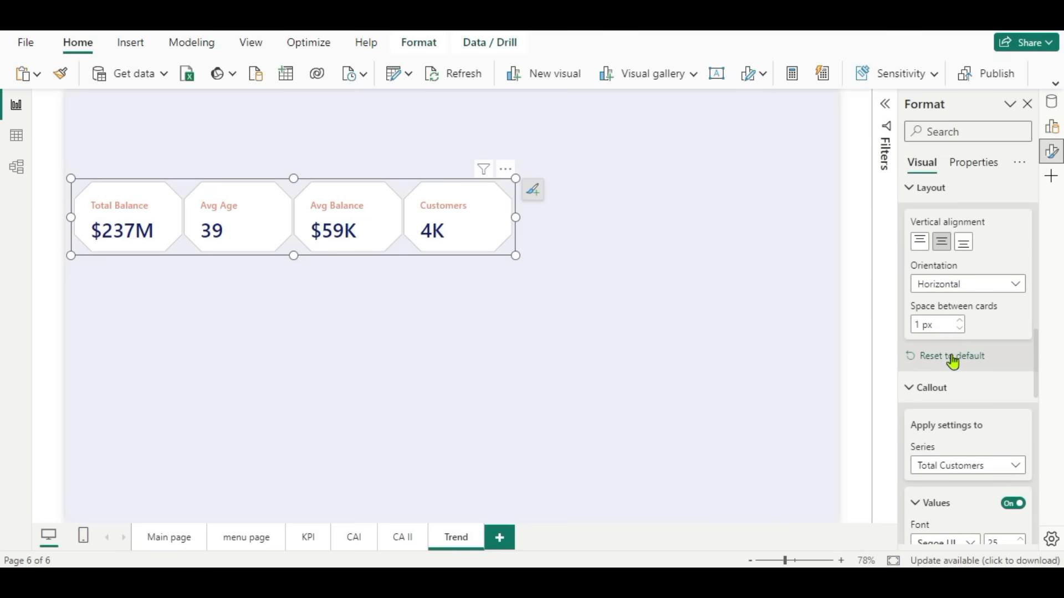
pyautogui.click(960, 322)
pyautogui.click(958, 320)
pyautogui.click(958, 321)
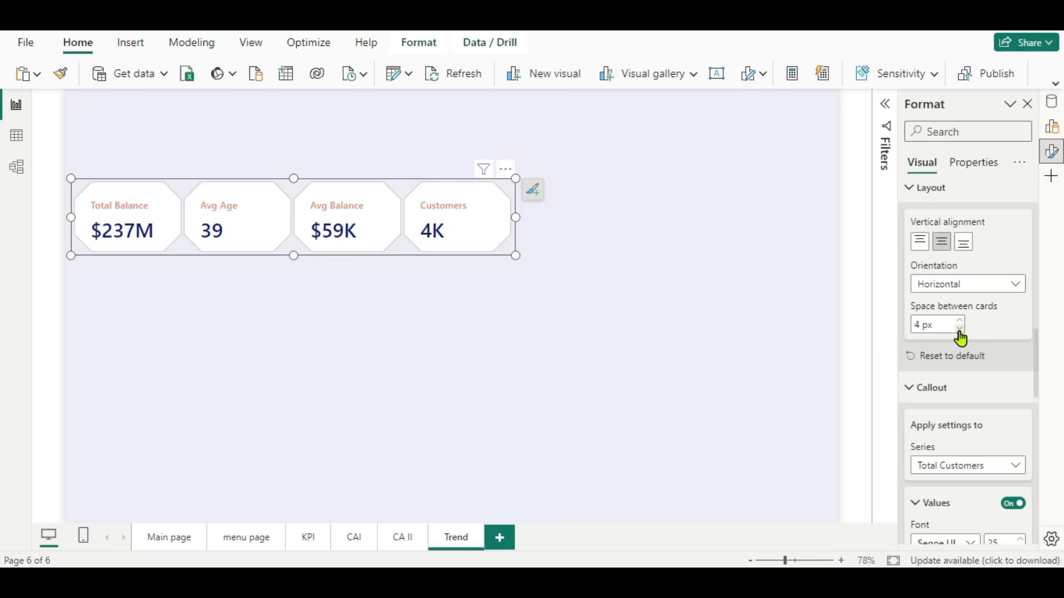
pyautogui.click(959, 329)
pyautogui.click(959, 329)
pyautogui.click(959, 329)
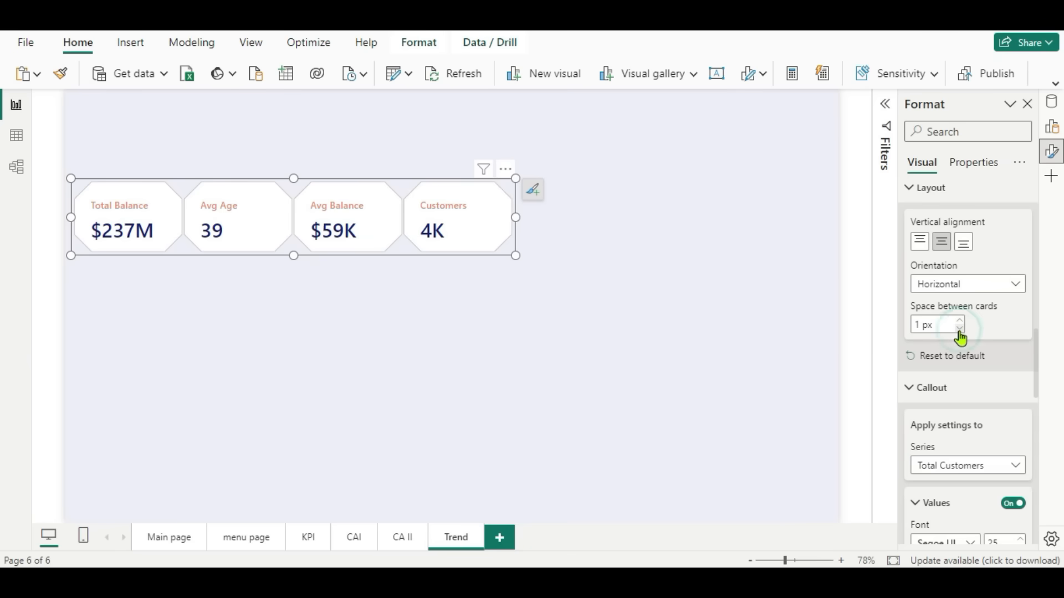
# Turn off the fill for all series in the card formatting so the page background shows through.
pyautogui.scroll(-5, 972, 372)
pyautogui.scroll(-10, 972, 371)
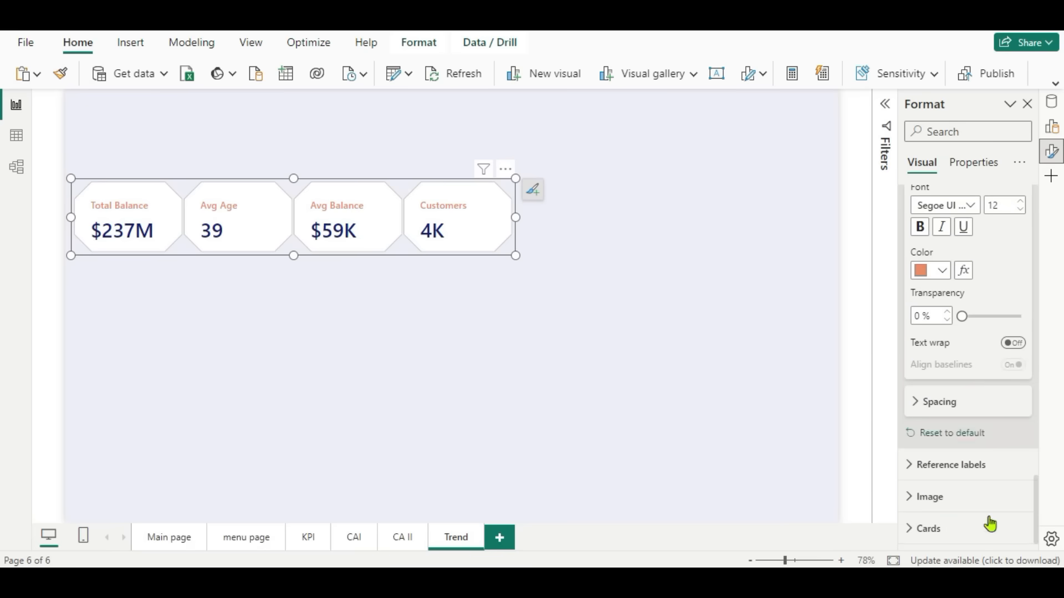
pyautogui.click(913, 531)
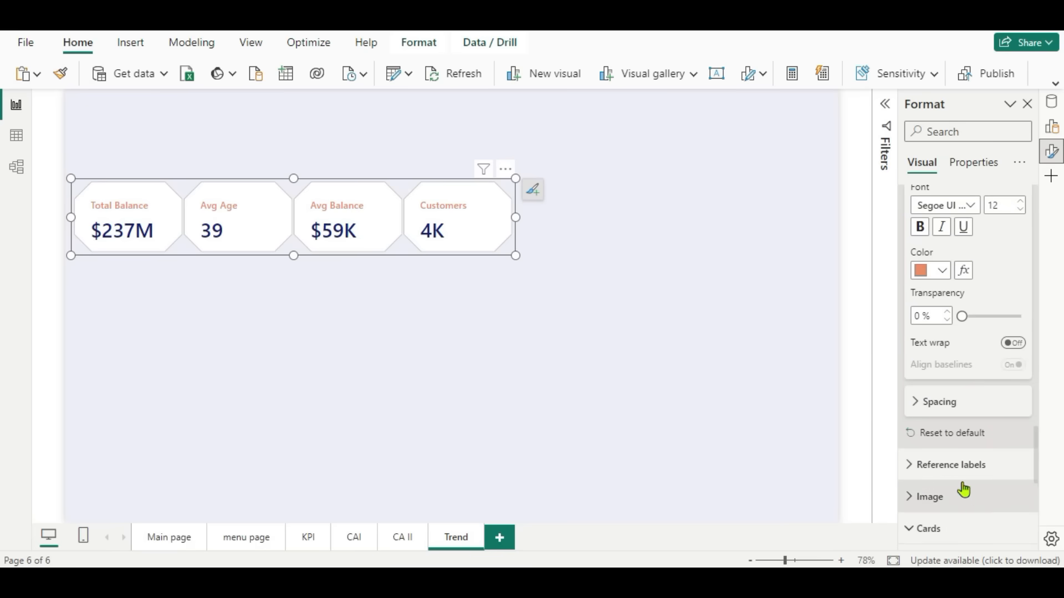
pyautogui.scroll(-6, 914, 531)
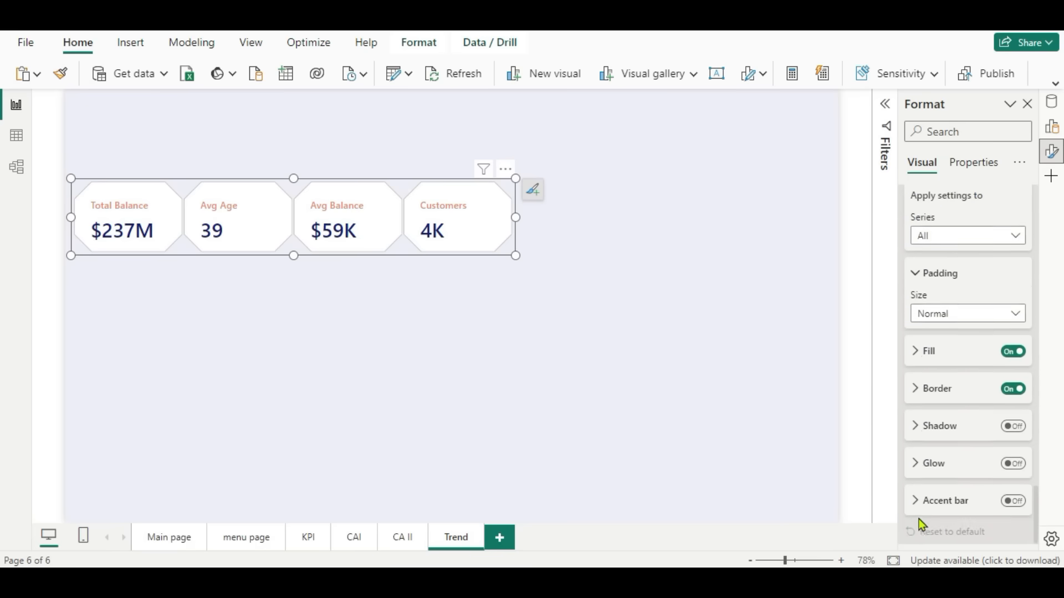
pyautogui.click(925, 357)
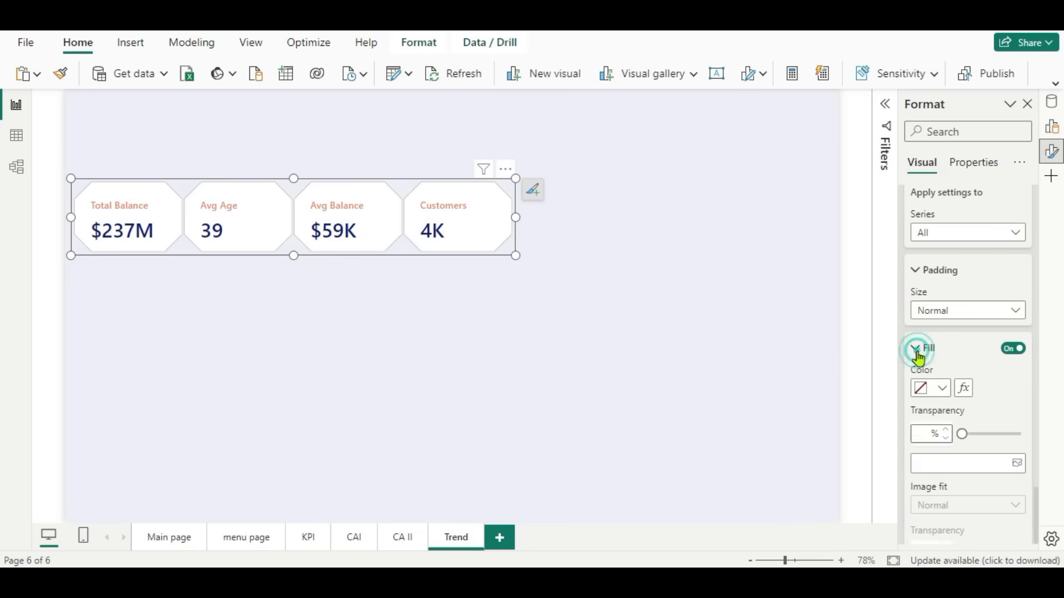
pyautogui.click(1016, 349)
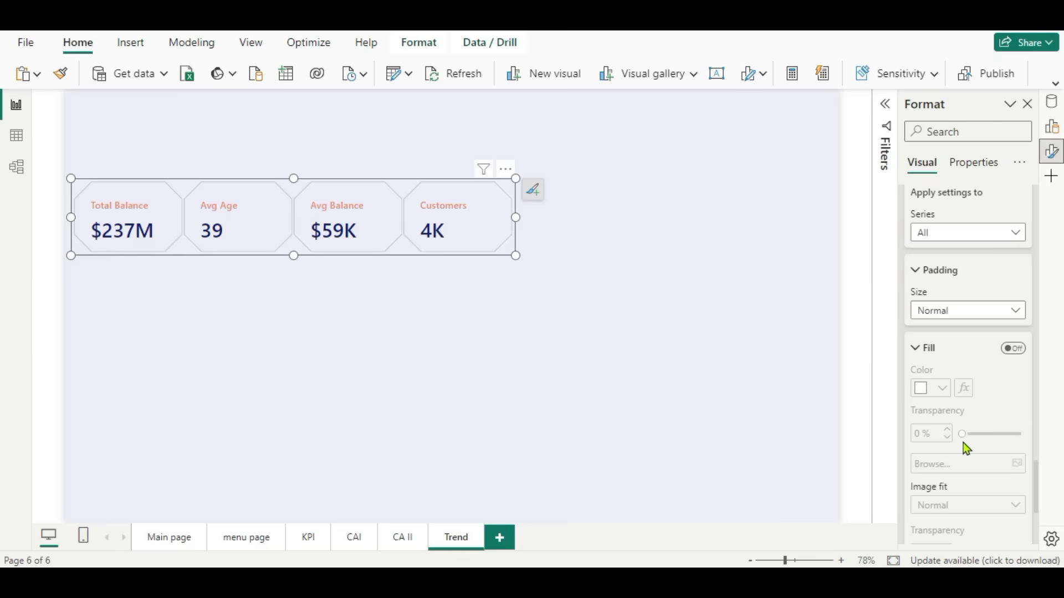
# Try the cards without their border and turn the border back on.
pyautogui.scroll(-3, 963, 446)
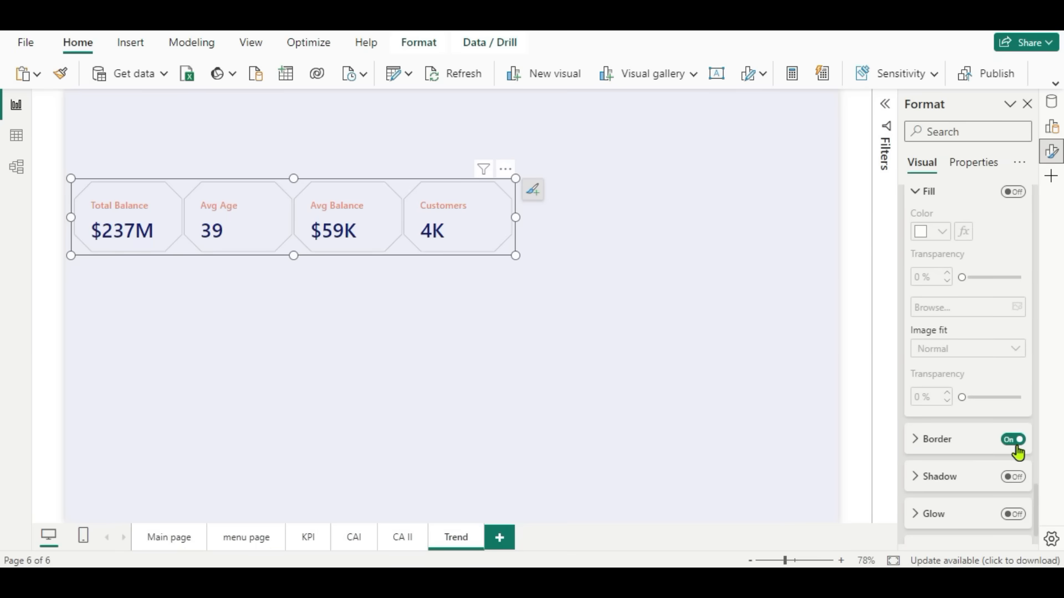
pyautogui.click(1015, 444)
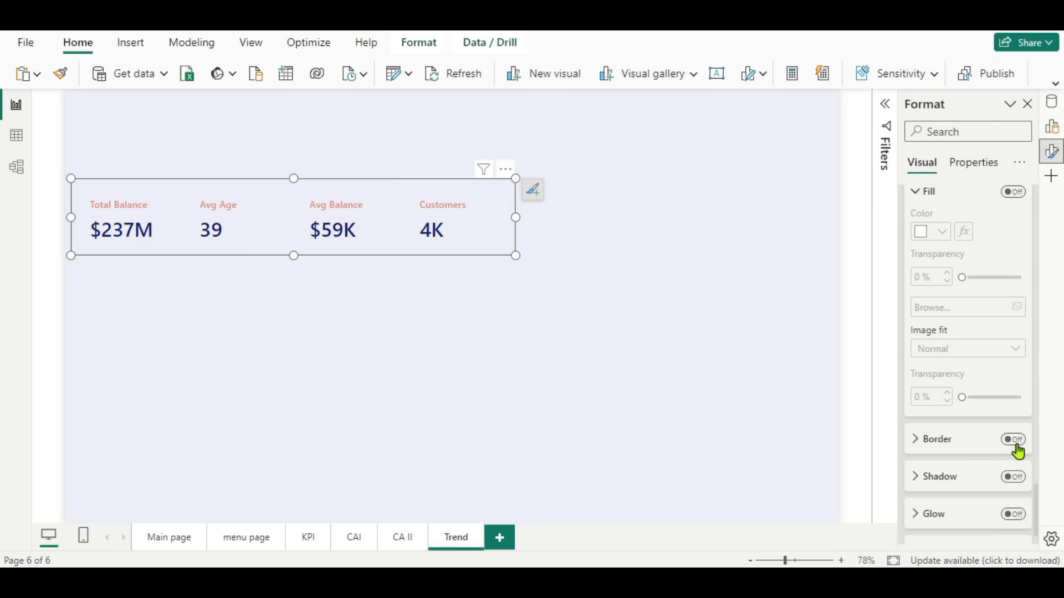
pyautogui.click(1016, 446)
# Turn on the cards' accent bar and set its width to 6 px.
pyautogui.scroll(-1, 973, 515)
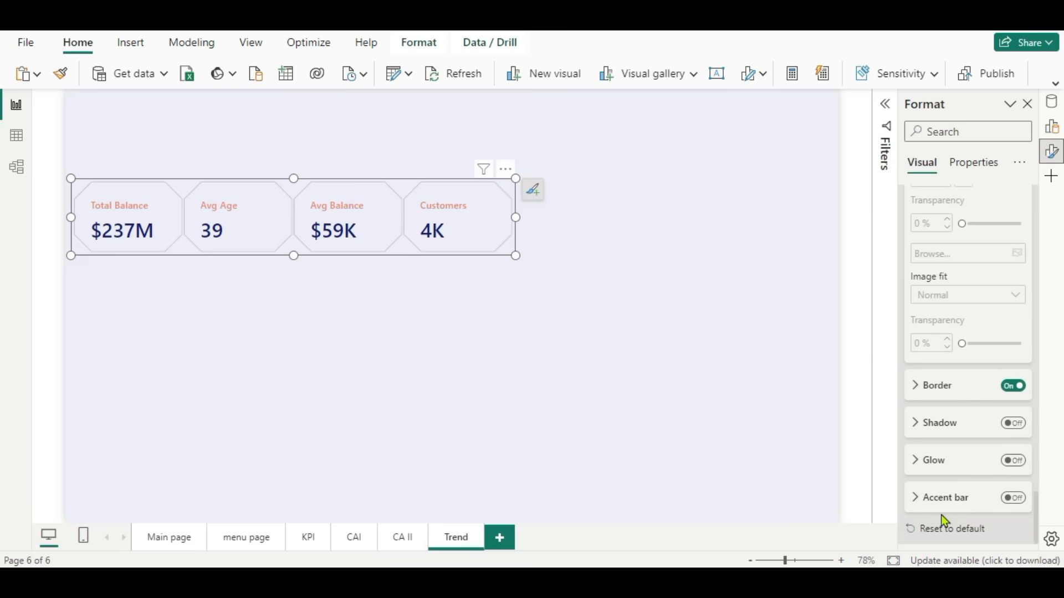
pyautogui.click(1005, 498)
pyautogui.click(917, 499)
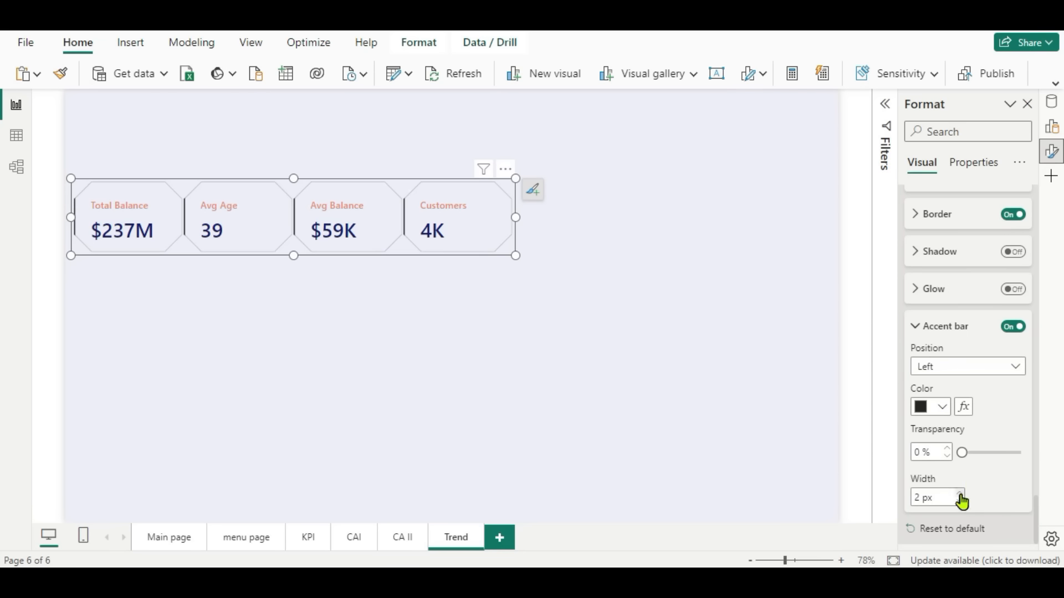
pyautogui.click(959, 494)
pyautogui.click(960, 495)
pyautogui.click(960, 494)
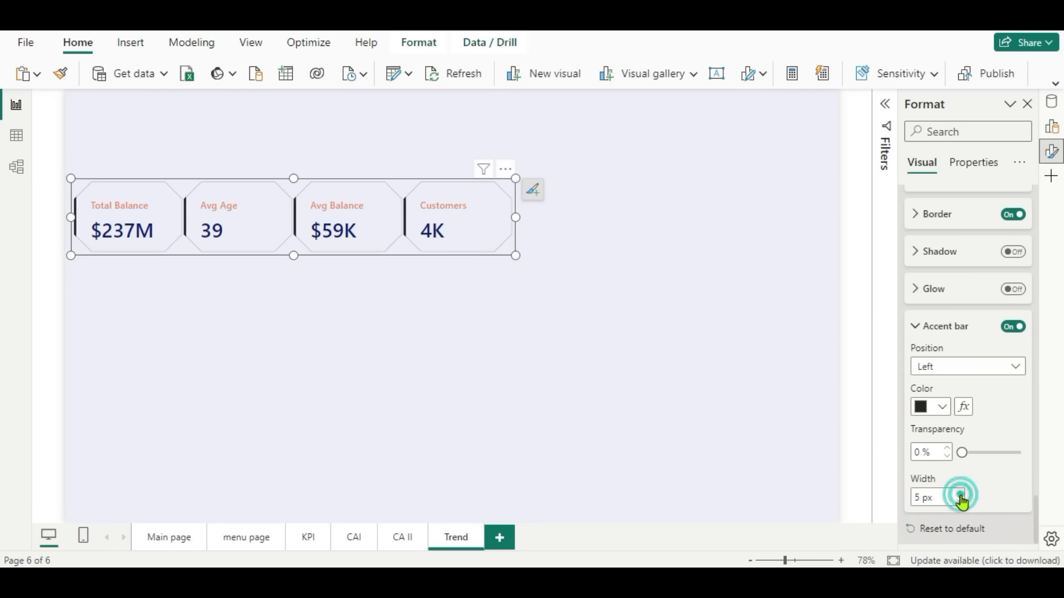
pyautogui.click(959, 494)
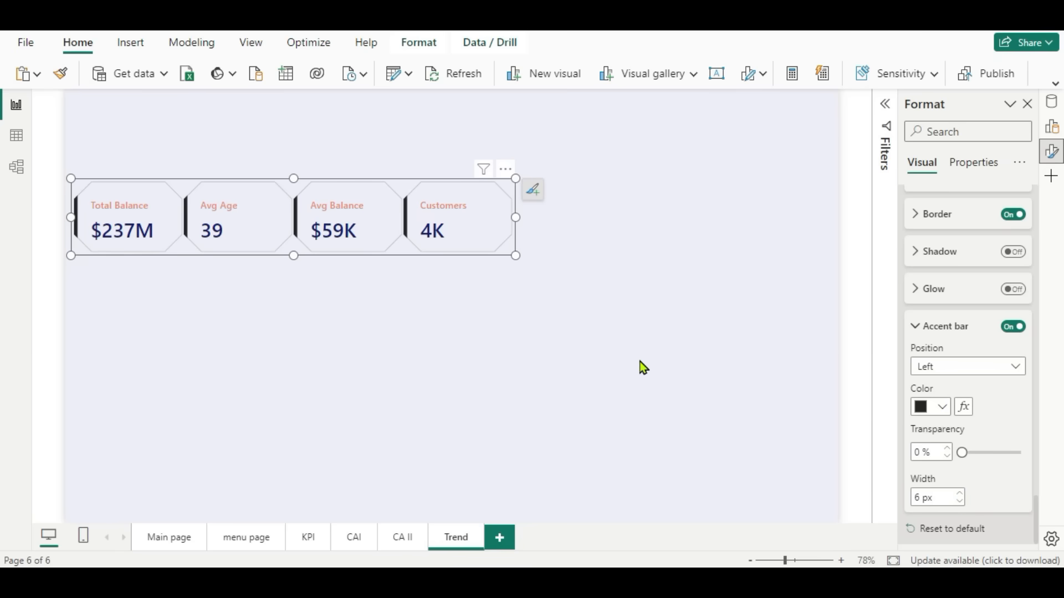
# Color the cards' border with the recently used dark blue.
pyautogui.scroll(2, 992, 403)
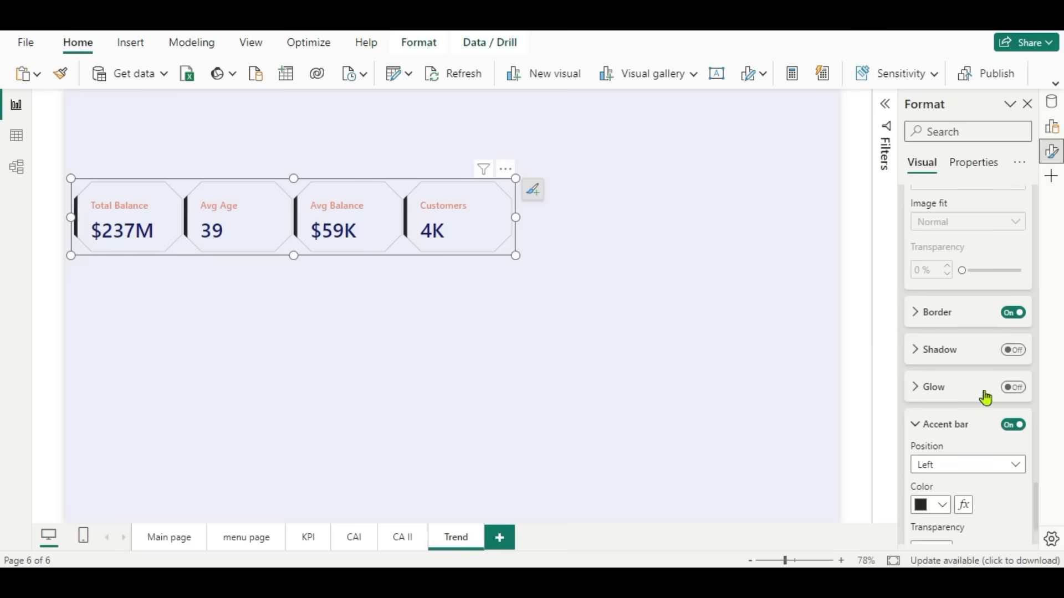
pyautogui.click(915, 323)
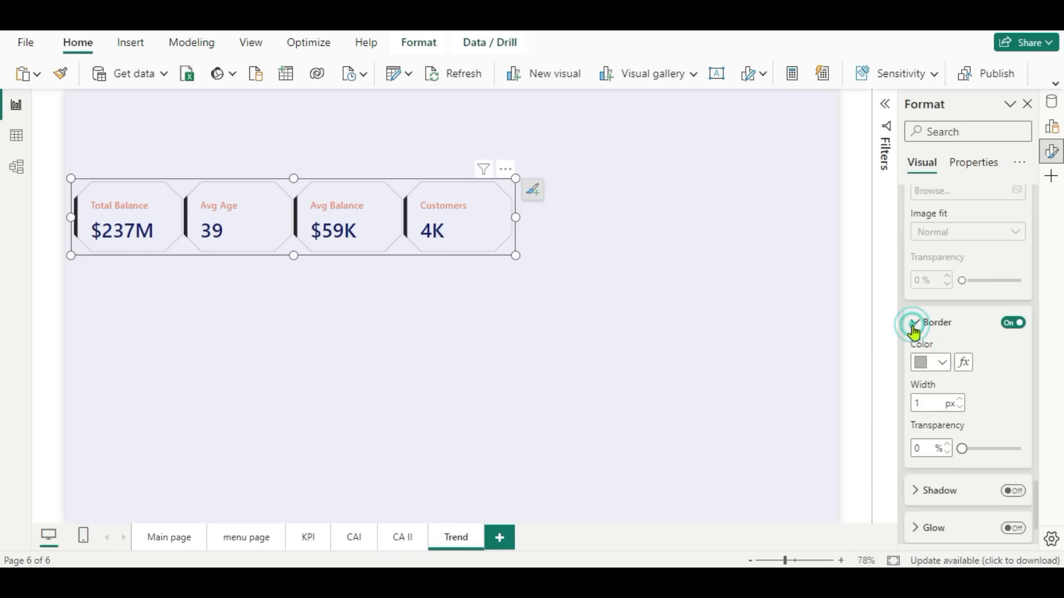
pyautogui.click(942, 363)
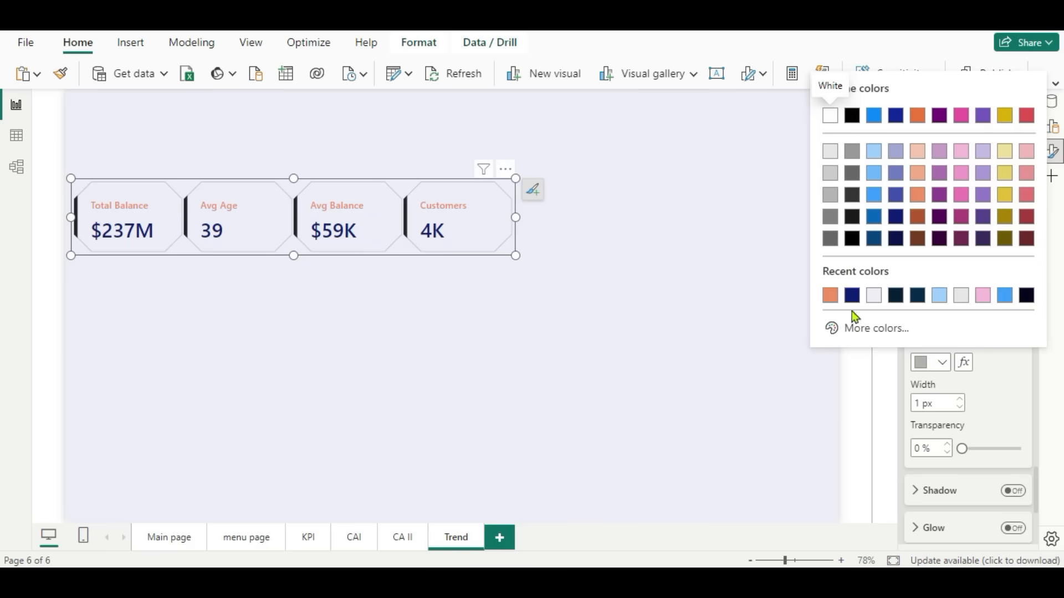
pyautogui.click(852, 295)
pyautogui.click(660, 295)
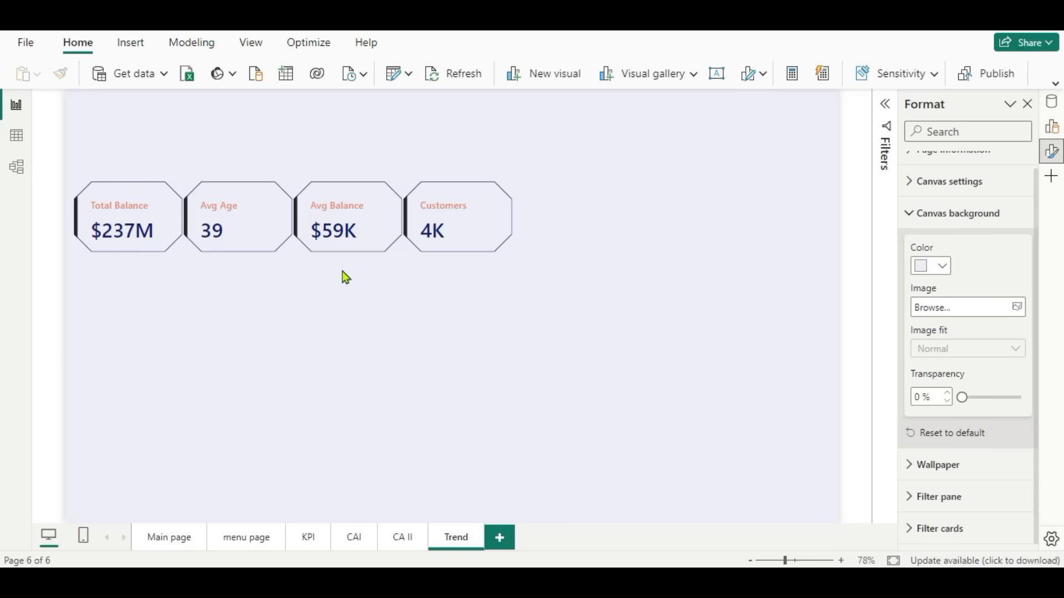
# Center the callout values horizontally for all series of the multi-metric card.
pyautogui.scroll(1, 947, 379)
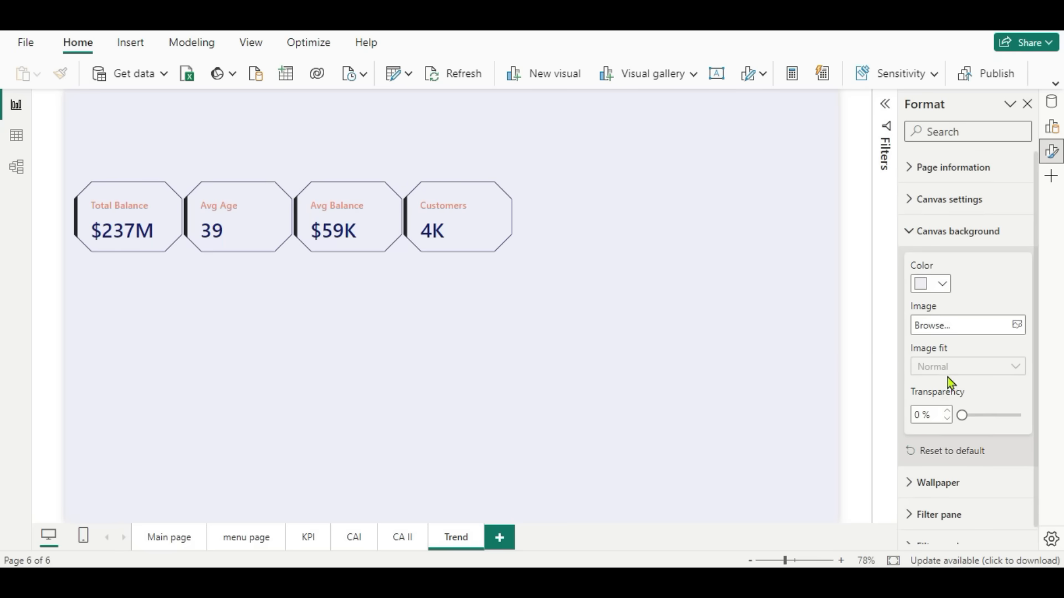
pyautogui.scroll(-1, 975, 438)
pyautogui.scroll(1, 961, 388)
pyautogui.click(506, 248)
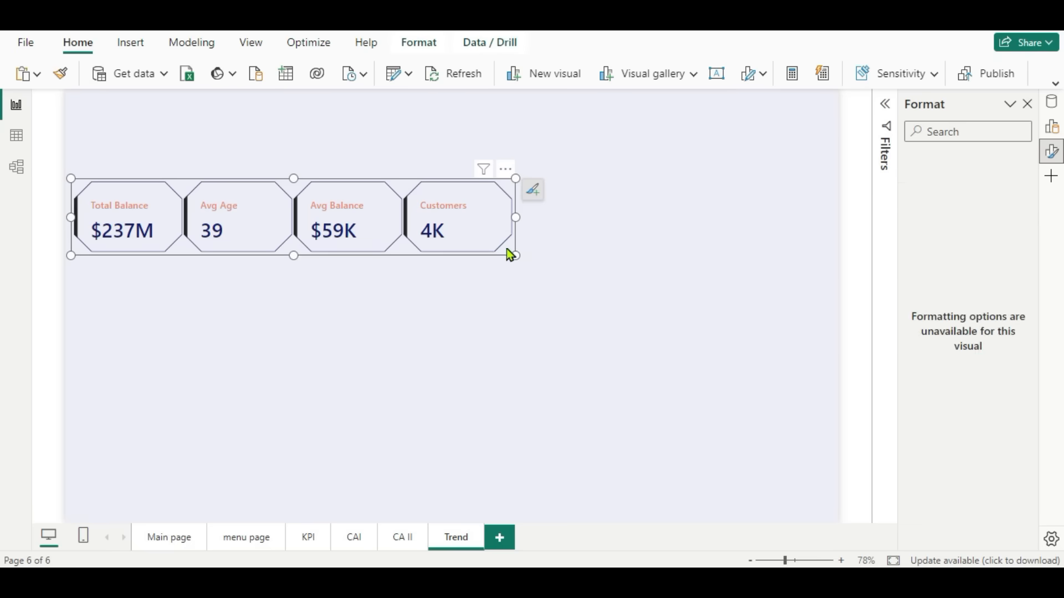
pyautogui.scroll(-8, 986, 409)
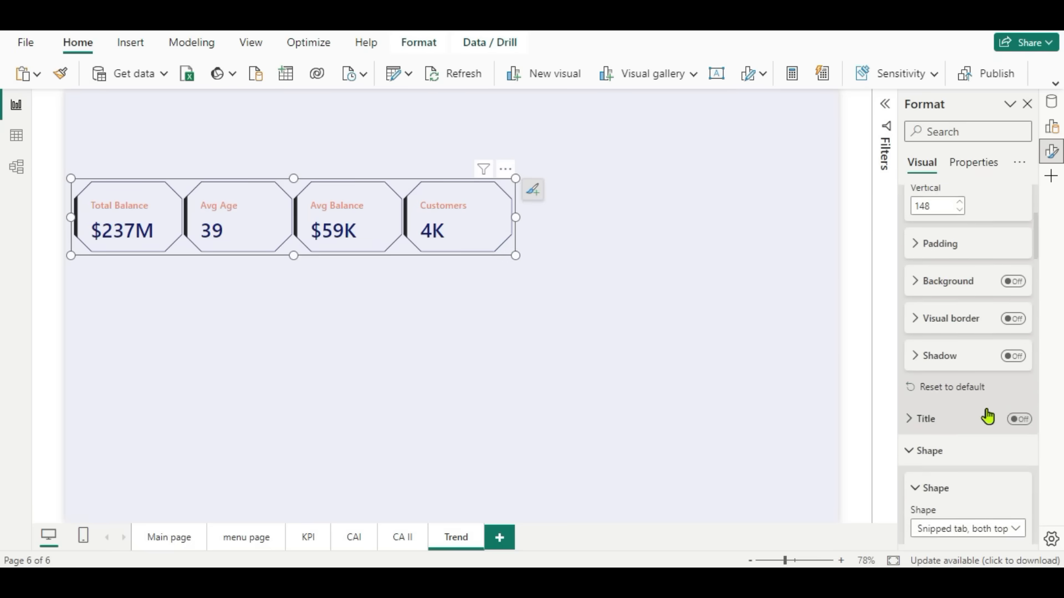
pyautogui.scroll(-5, 986, 410)
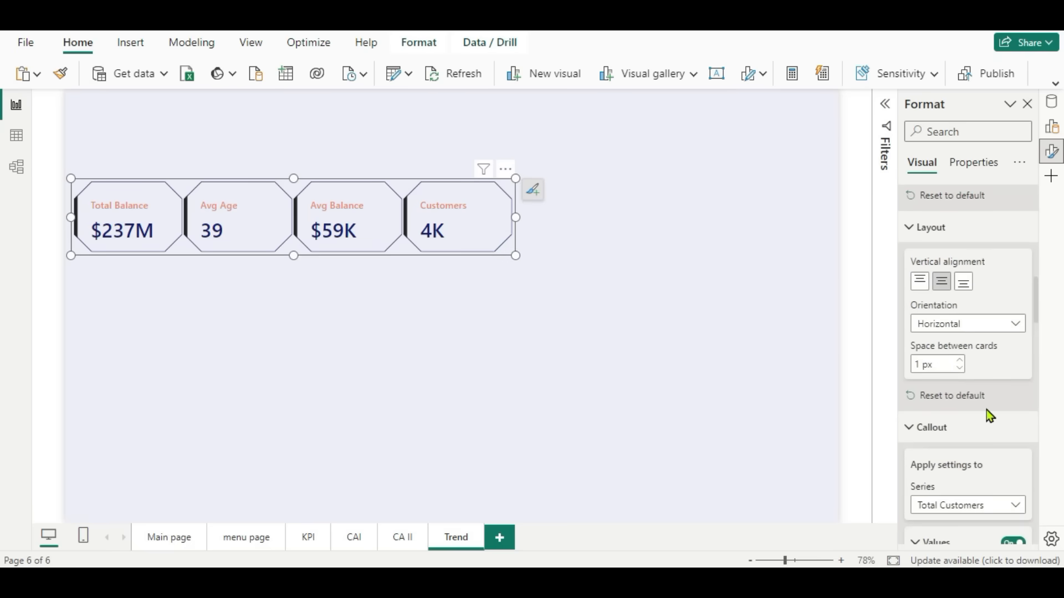
pyautogui.scroll(-5, 986, 410)
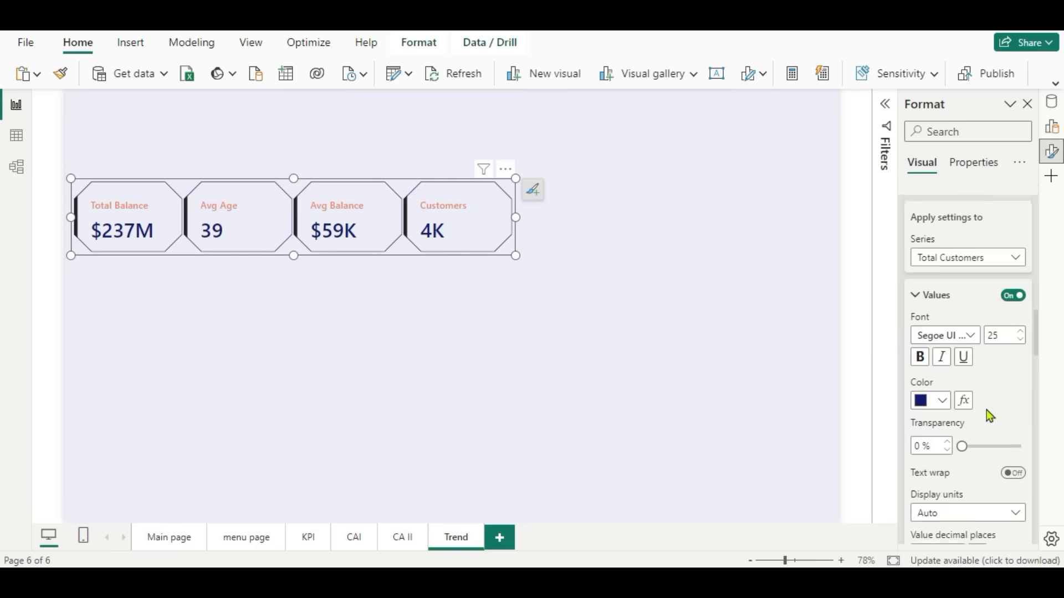
pyautogui.click(1014, 242)
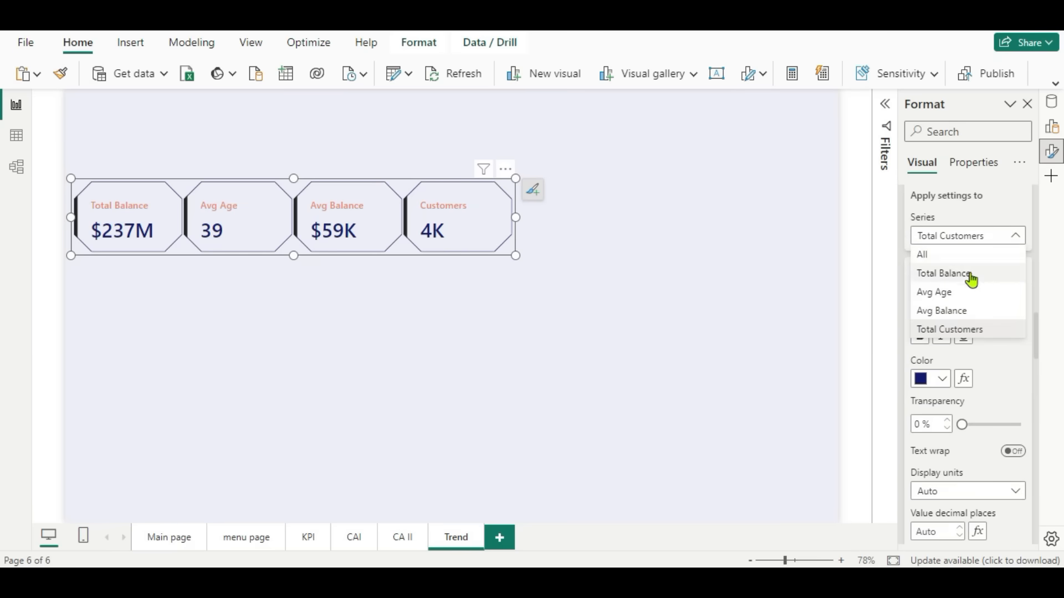
pyautogui.click(931, 254)
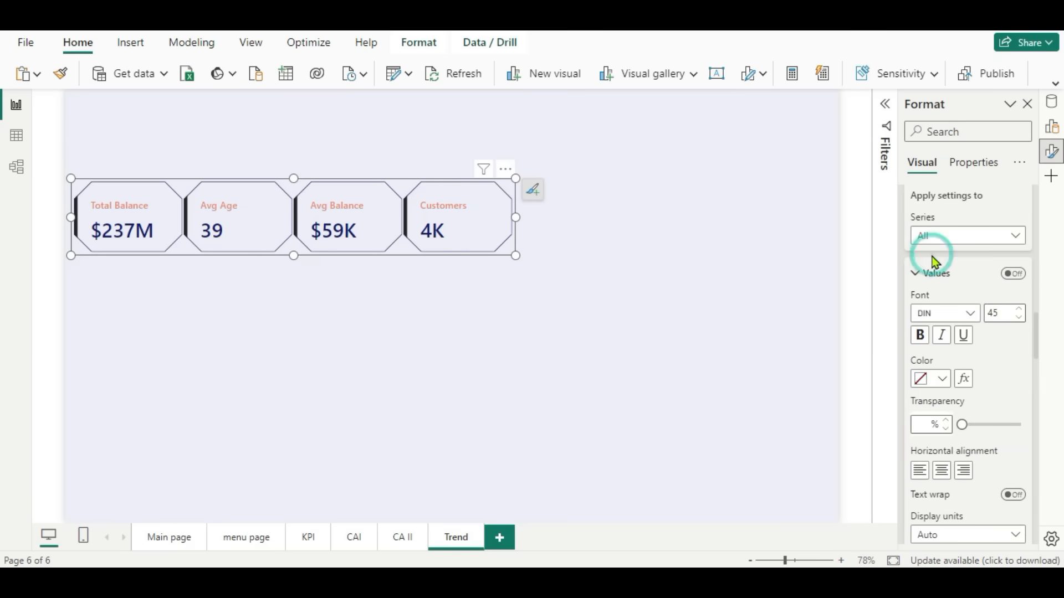
pyautogui.click(942, 471)
pyautogui.click(711, 416)
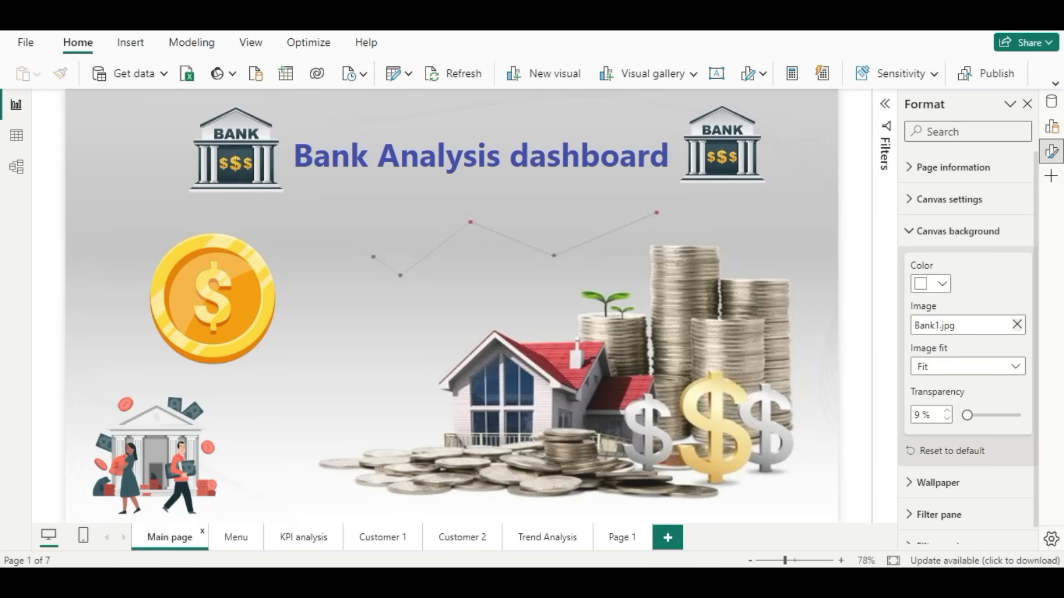
# Examine the Trend Analysis page in the finished bank report and the rows of its Selection table.
pyautogui.click(544, 546)
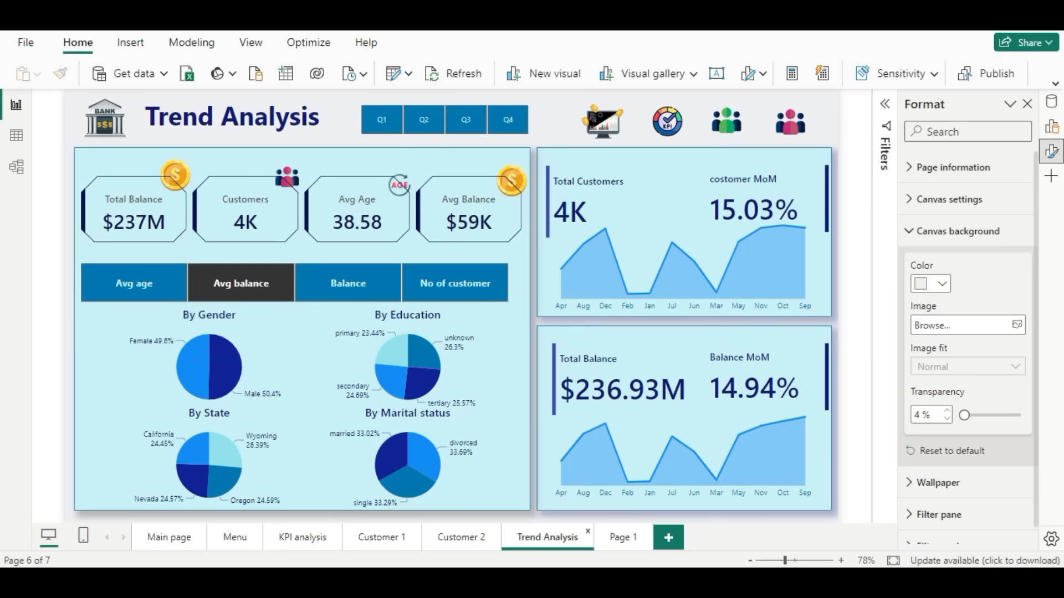
pyautogui.moveTo(597, 581)
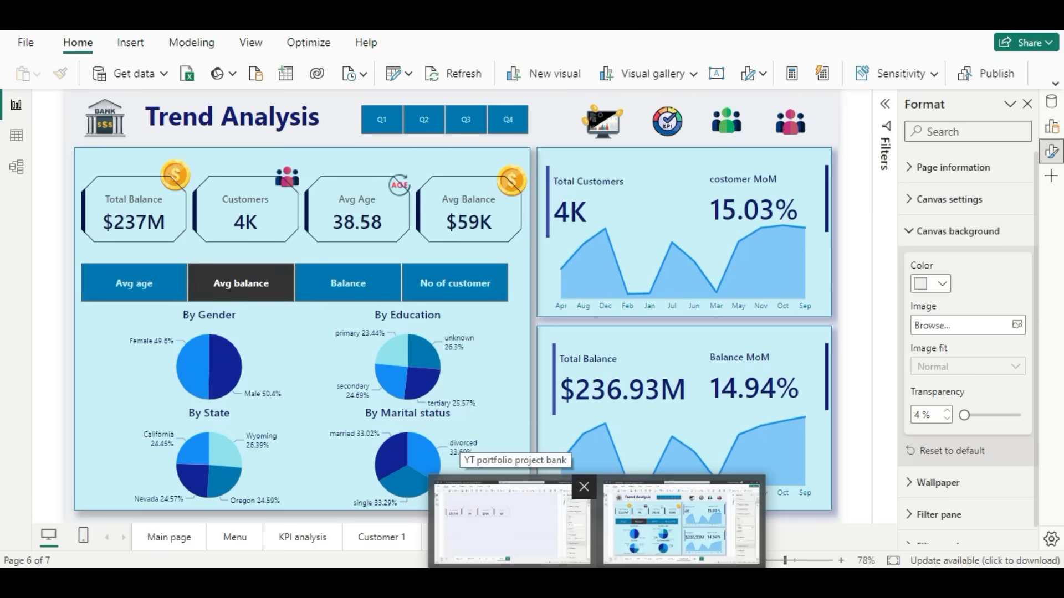
pyautogui.click(1050, 102)
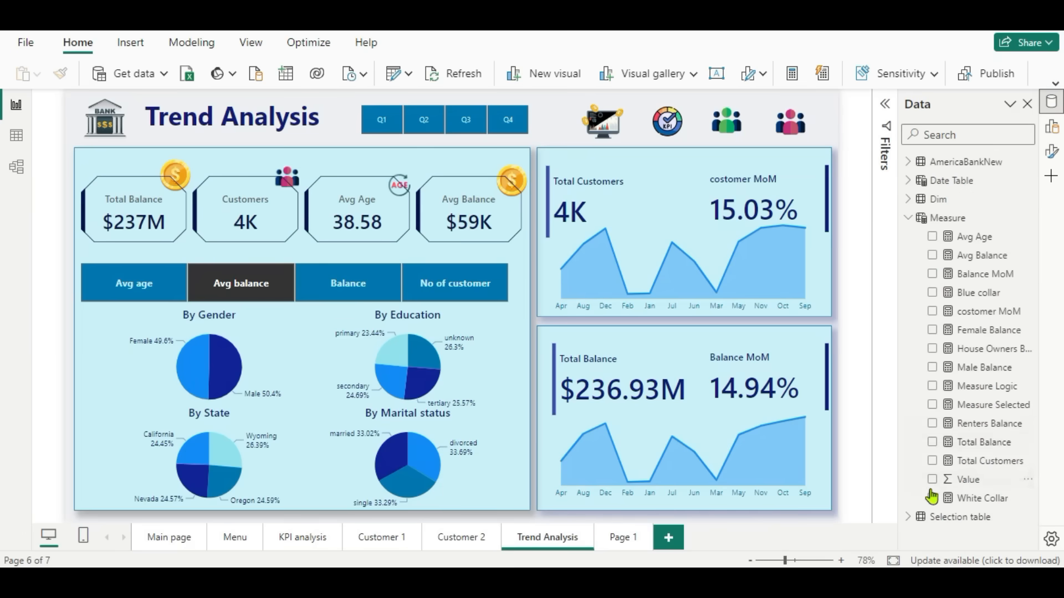
pyautogui.click(906, 518)
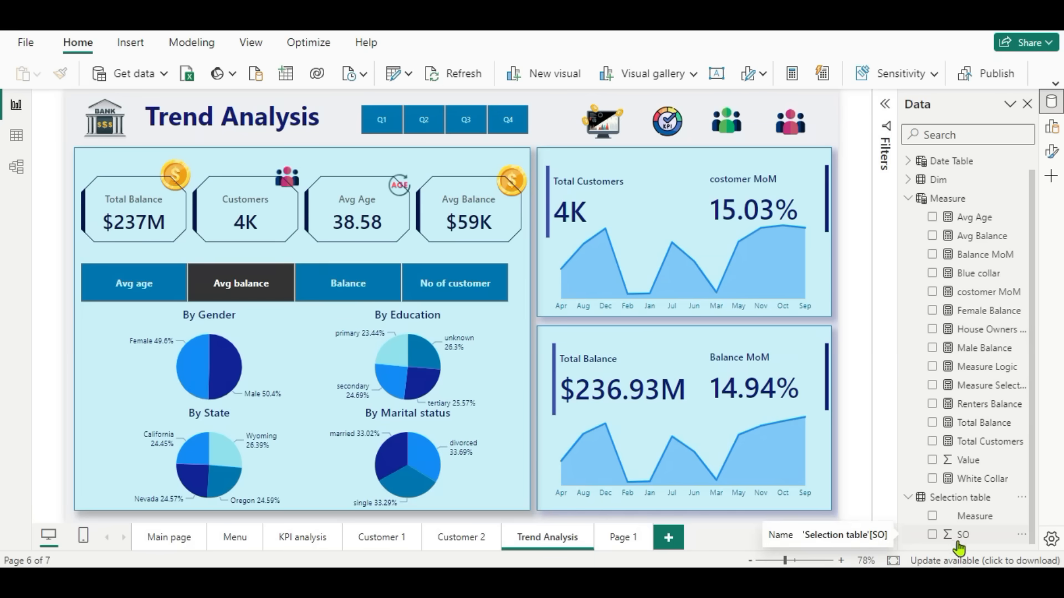
pyautogui.click(949, 497)
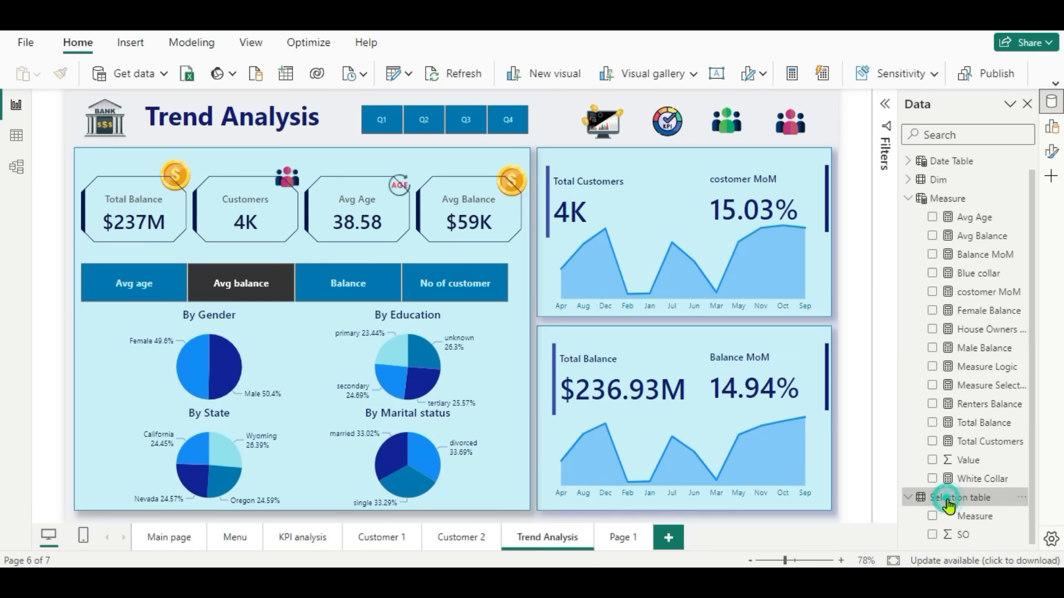
pyautogui.click(19, 138)
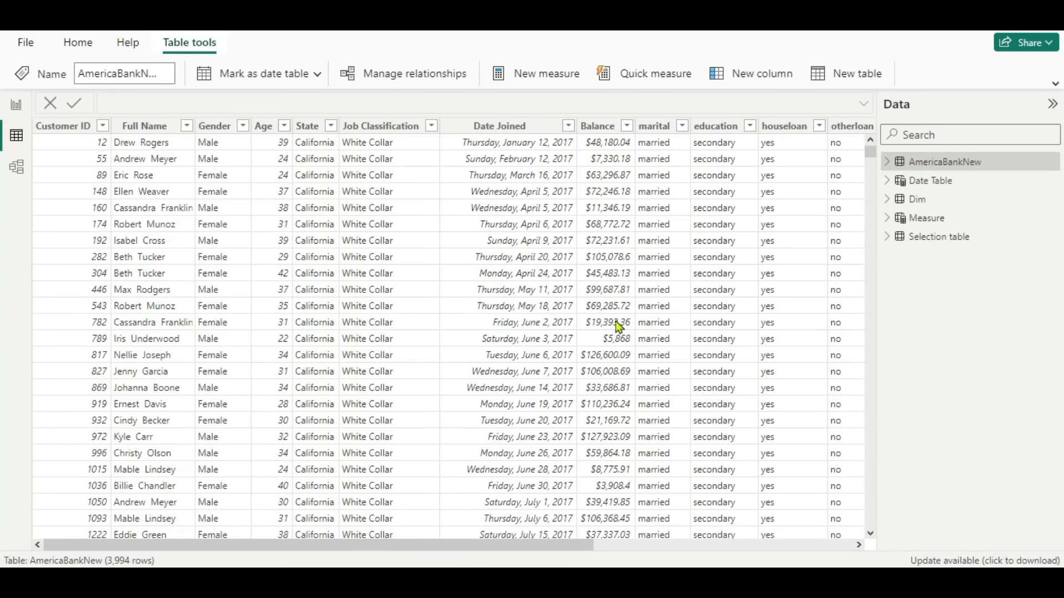
pyautogui.click(941, 244)
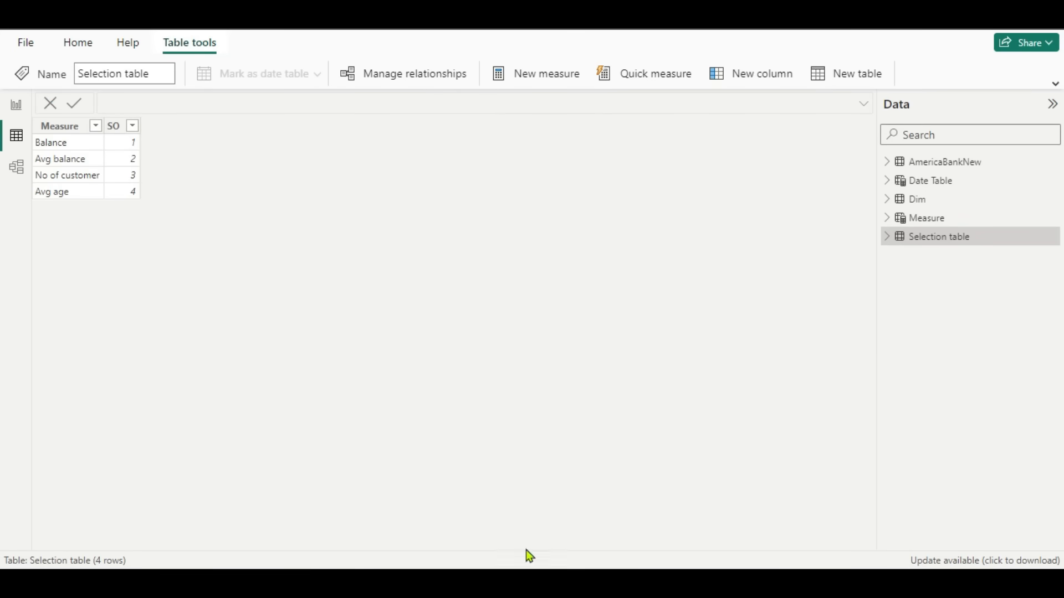
# Create a manually entered table in the working report with a Measure column listing Balance, Avg balance, No of customer and Avg age.
pyautogui.click(16, 105)
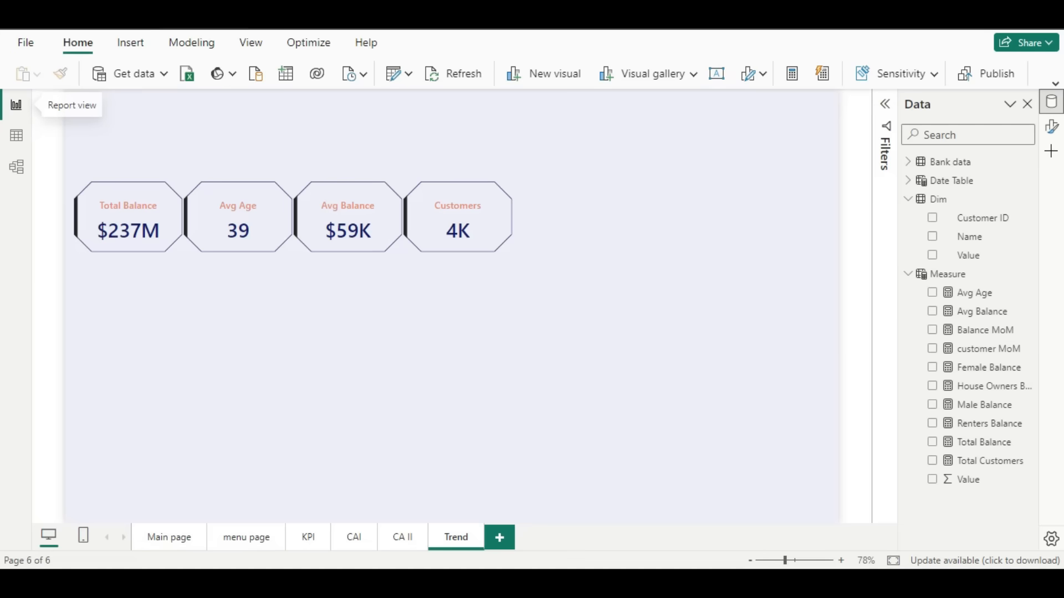
pyautogui.click(286, 76)
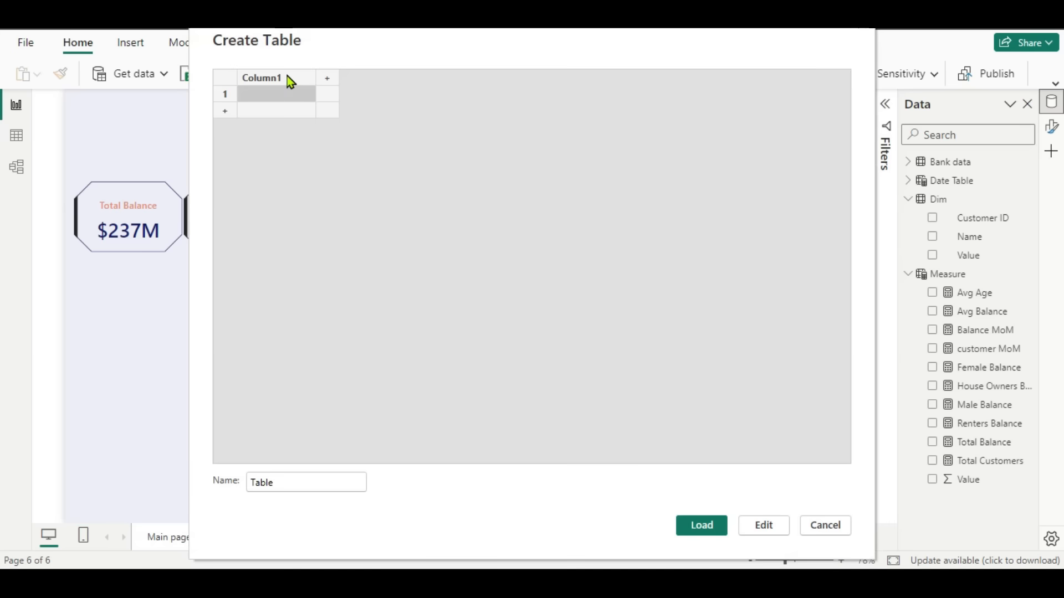
pyautogui.doubleClick(280, 81)
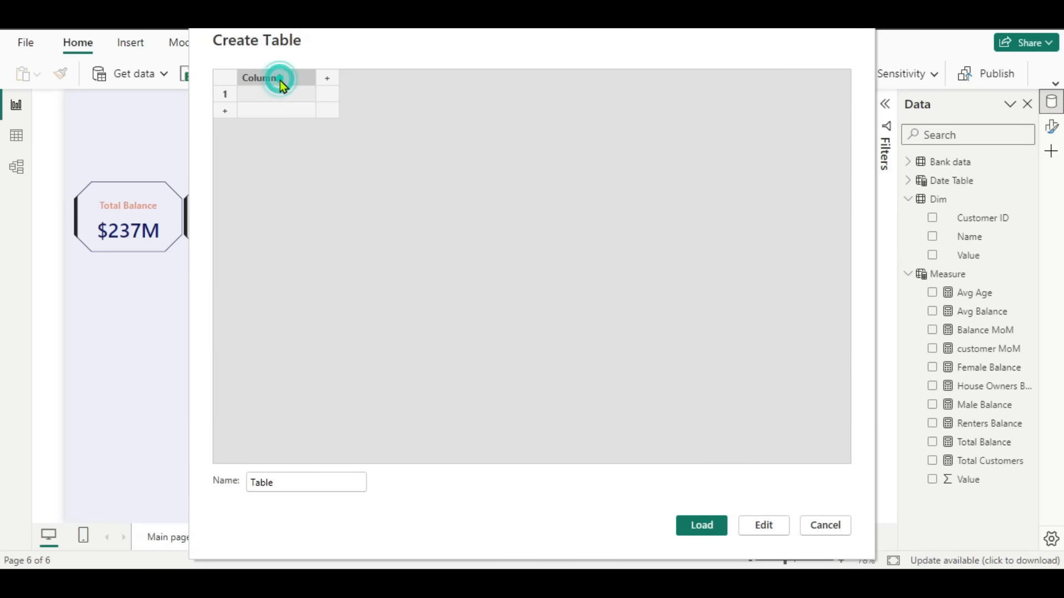
pyautogui.write('Measure')
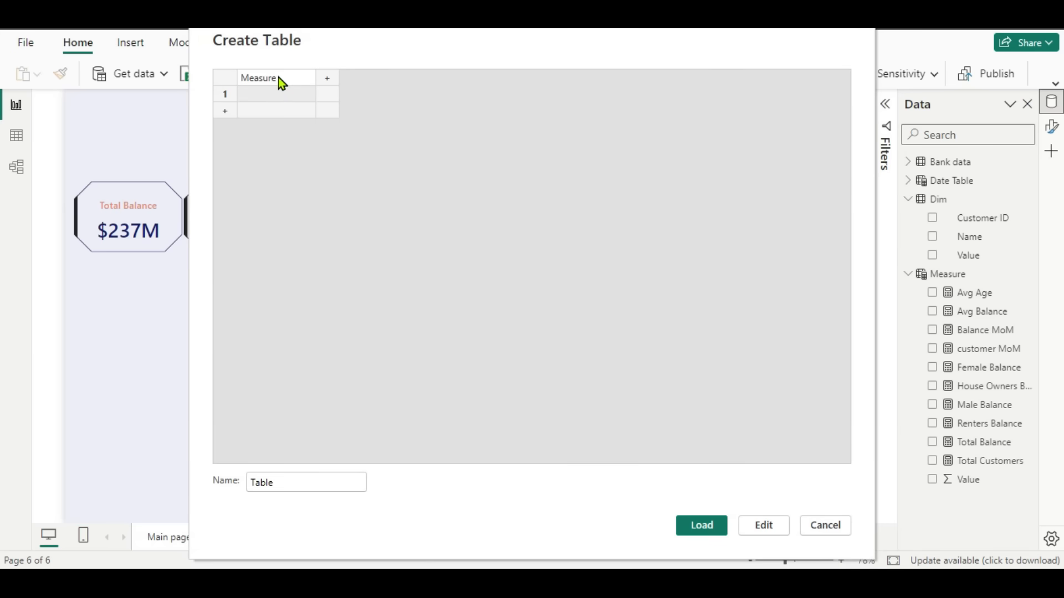
pyautogui.click(269, 94)
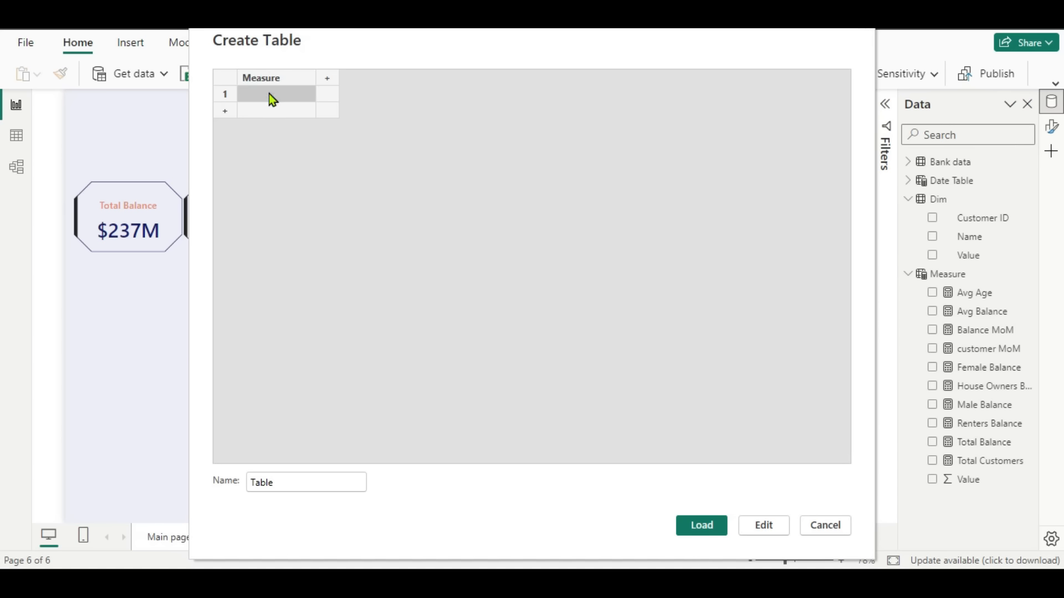
pyautogui.write('Balance')
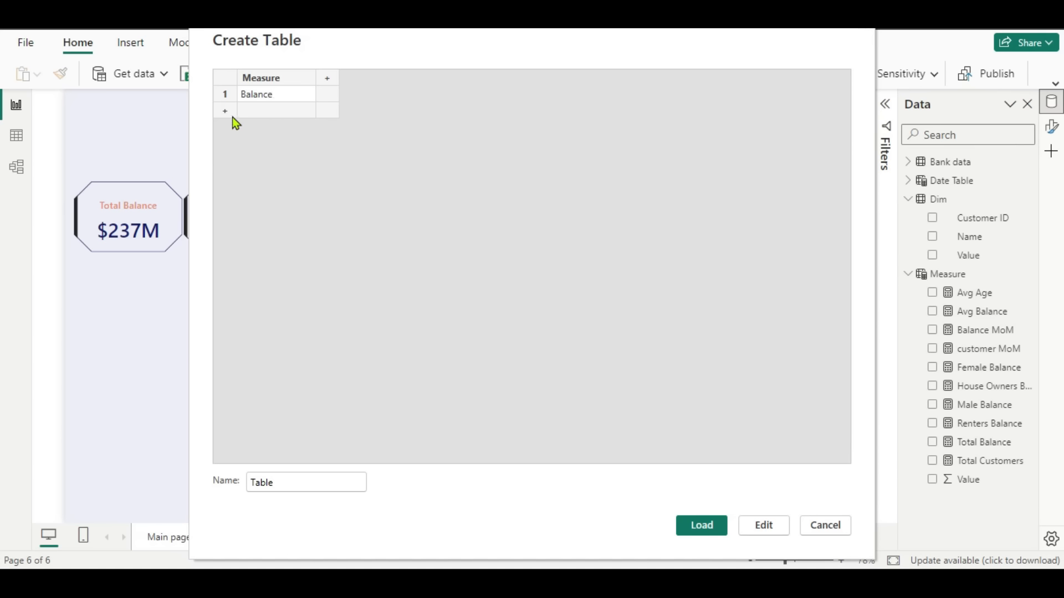
pyautogui.click(260, 113)
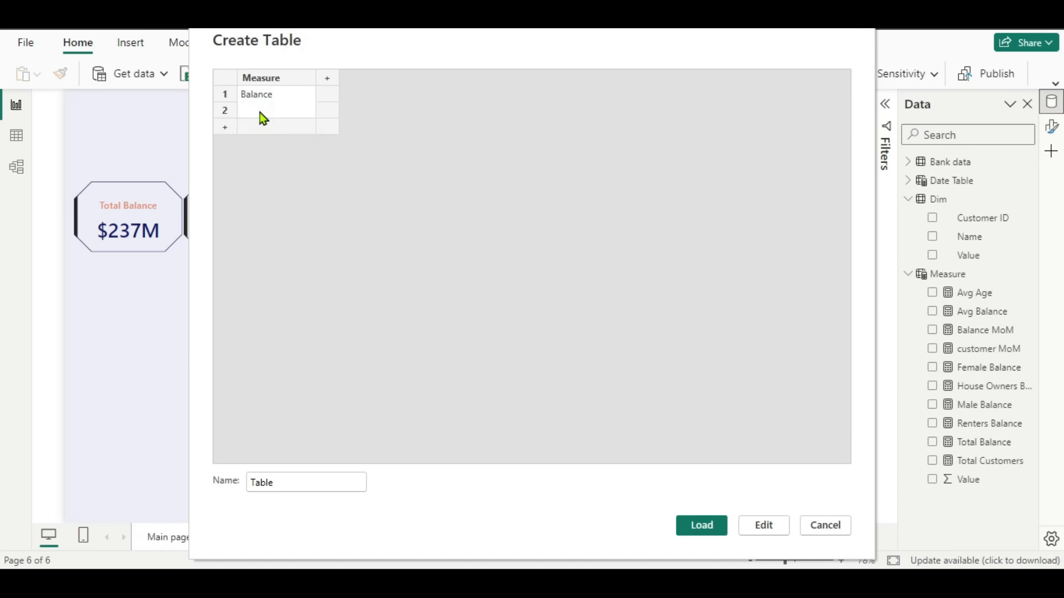
pyautogui.write('Avg balance')
pyautogui.click(251, 128)
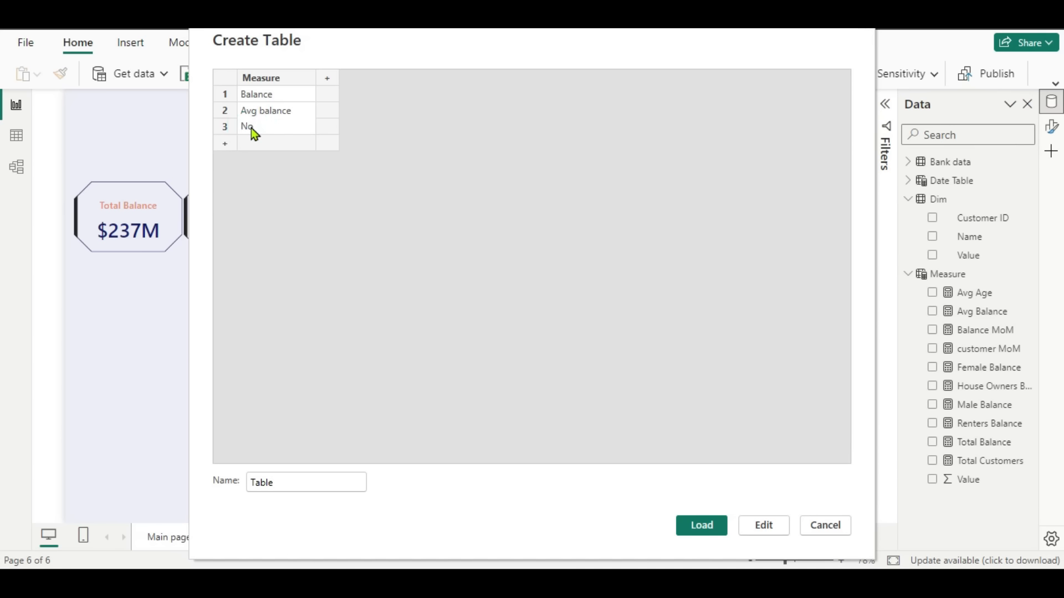
pyautogui.write('No of customer')
pyautogui.click(245, 142)
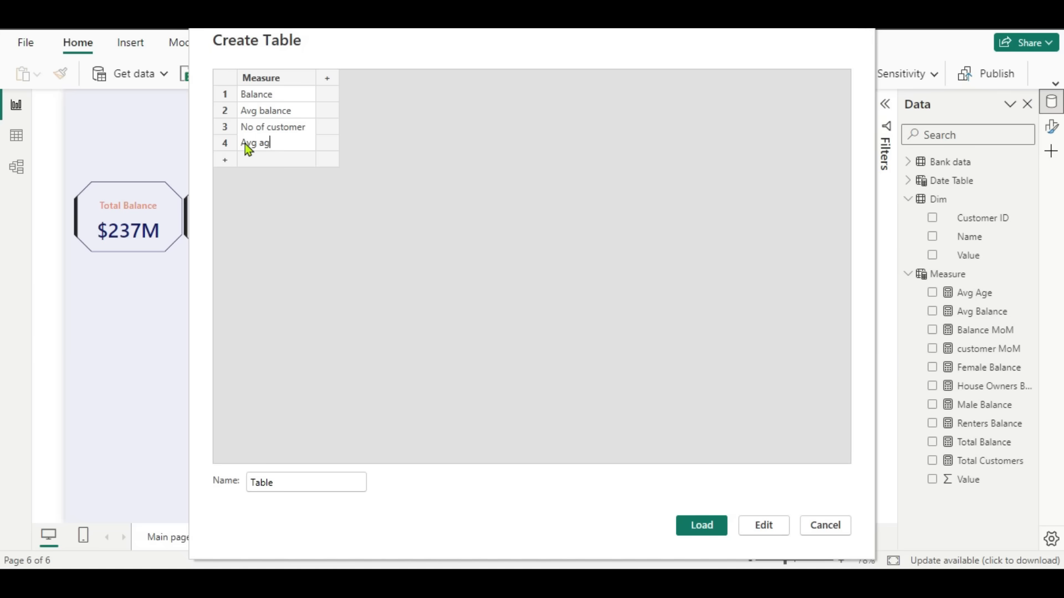
# Add a second column named SO and number the four rows 1 to 4 in order.
pyautogui.click(330, 80)
pyautogui.write('SO')
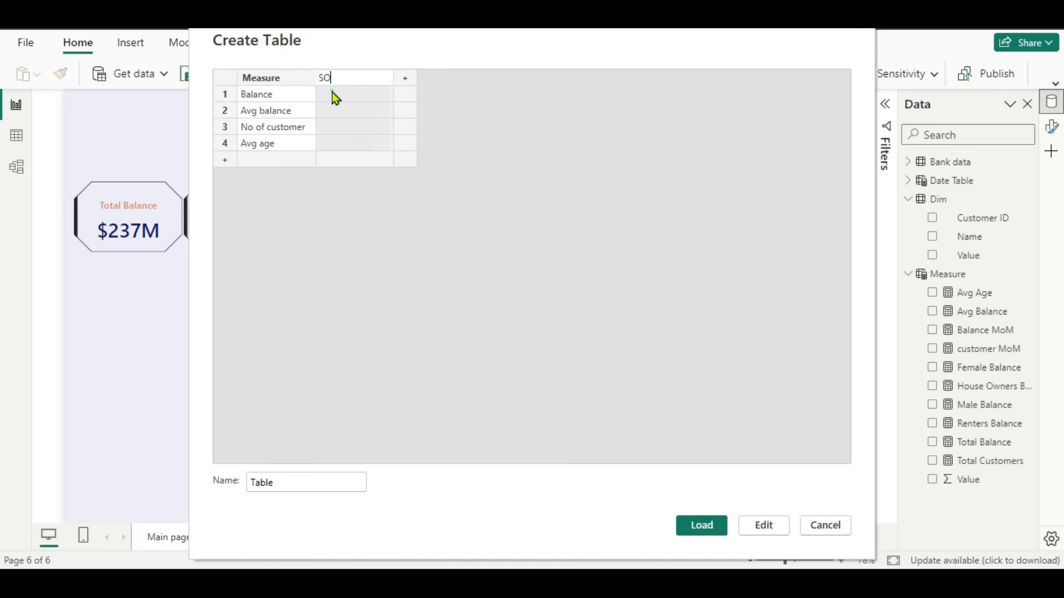
pyautogui.click(332, 93)
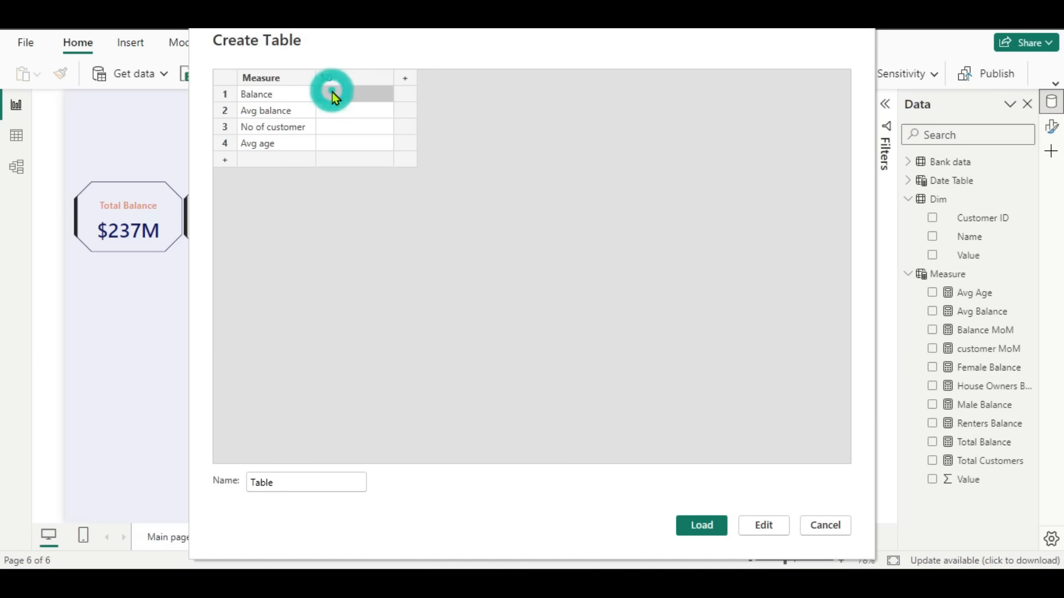
pyautogui.write('1')
pyautogui.click(320, 114)
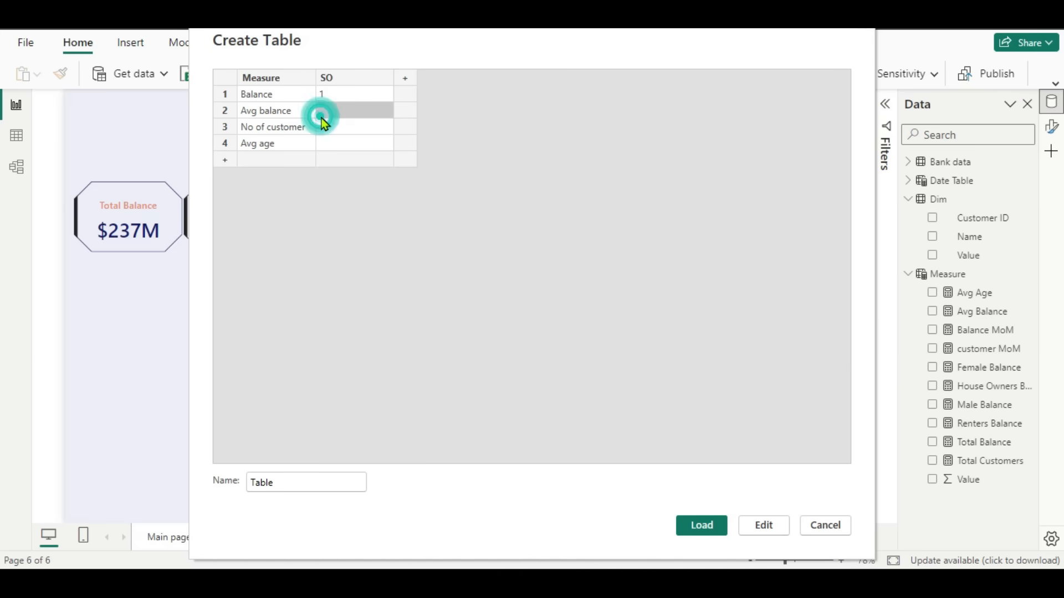
pyautogui.write('2')
pyautogui.click(323, 127)
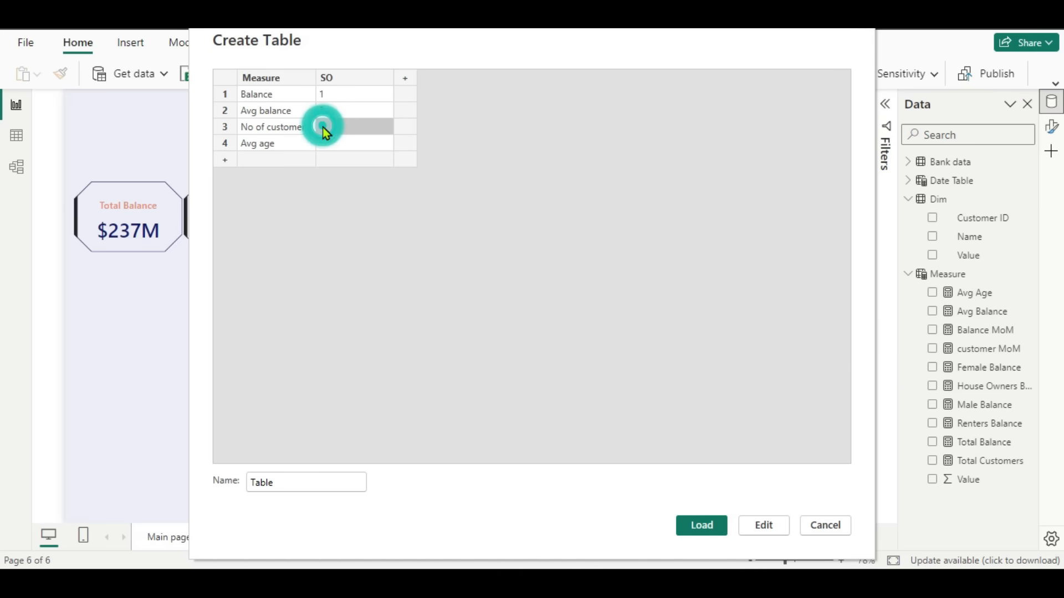
pyautogui.write('3')
pyautogui.click(332, 145)
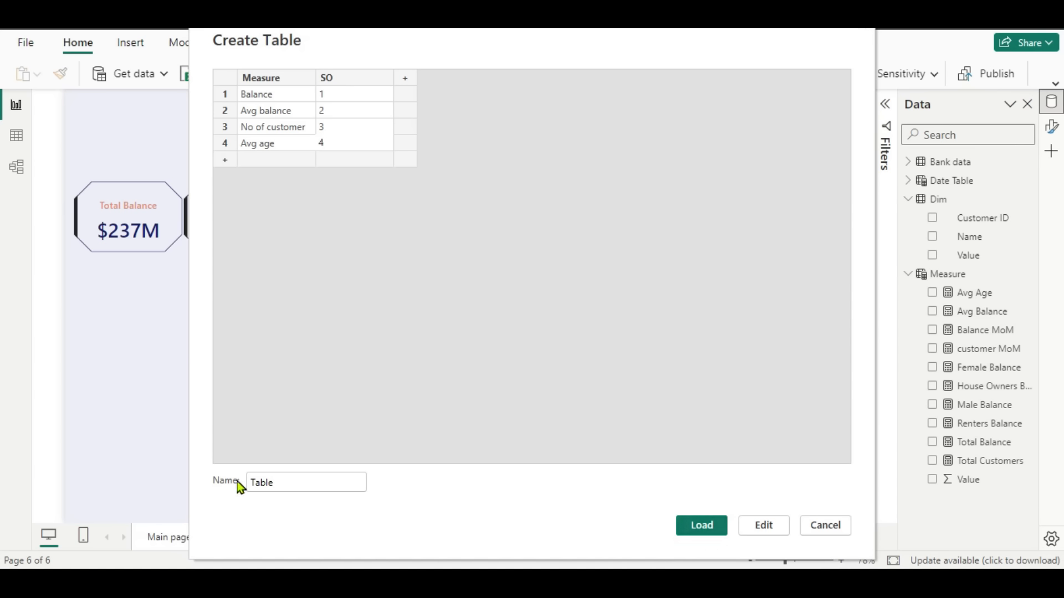
# Name the new table Selection Table and load it into the model.
pyautogui.click(252, 484)
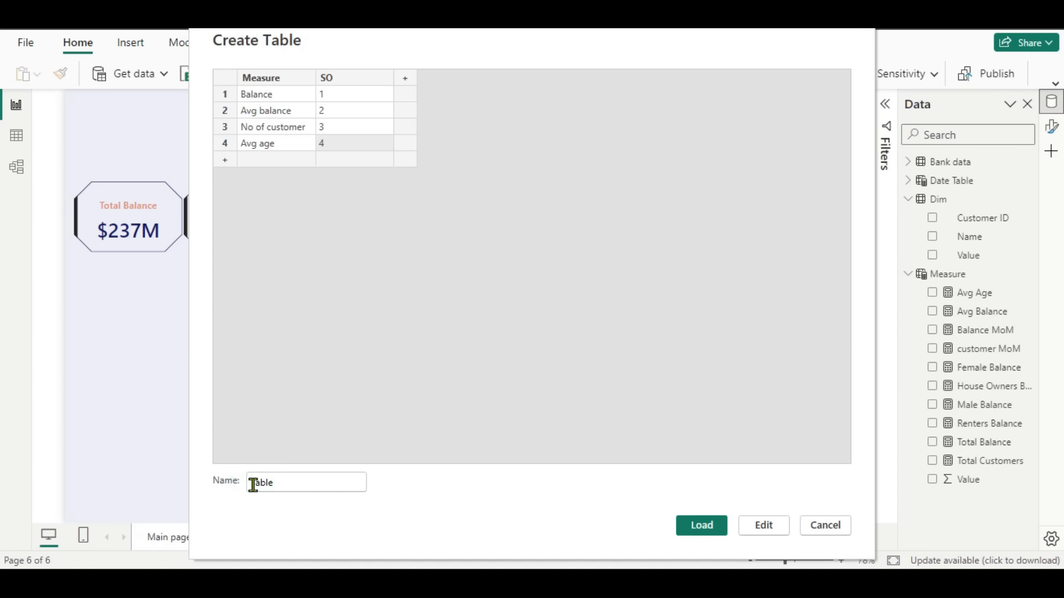
pyautogui.write('Telection')
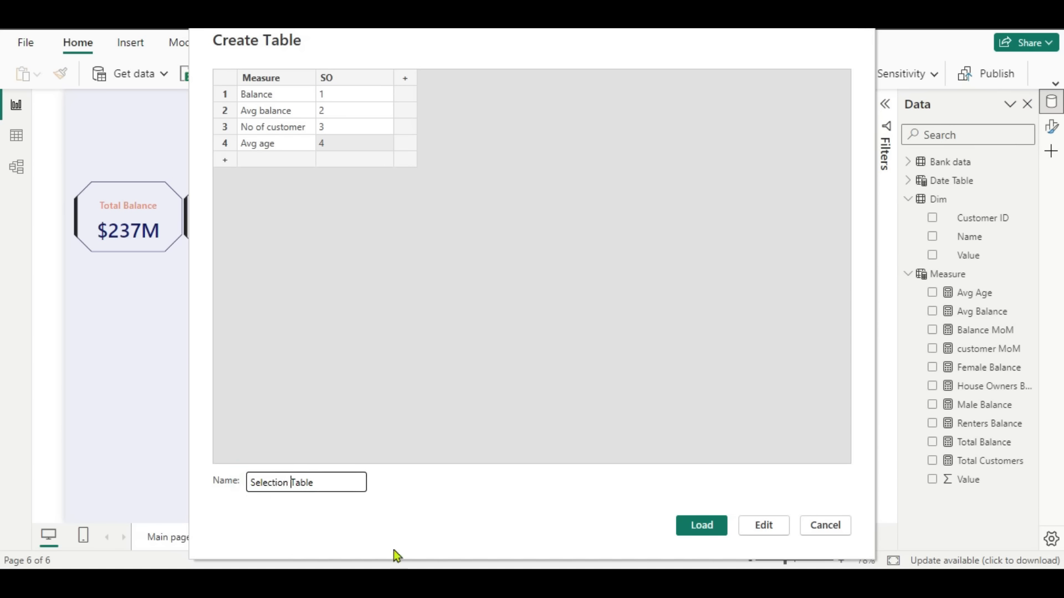
pyautogui.click(717, 527)
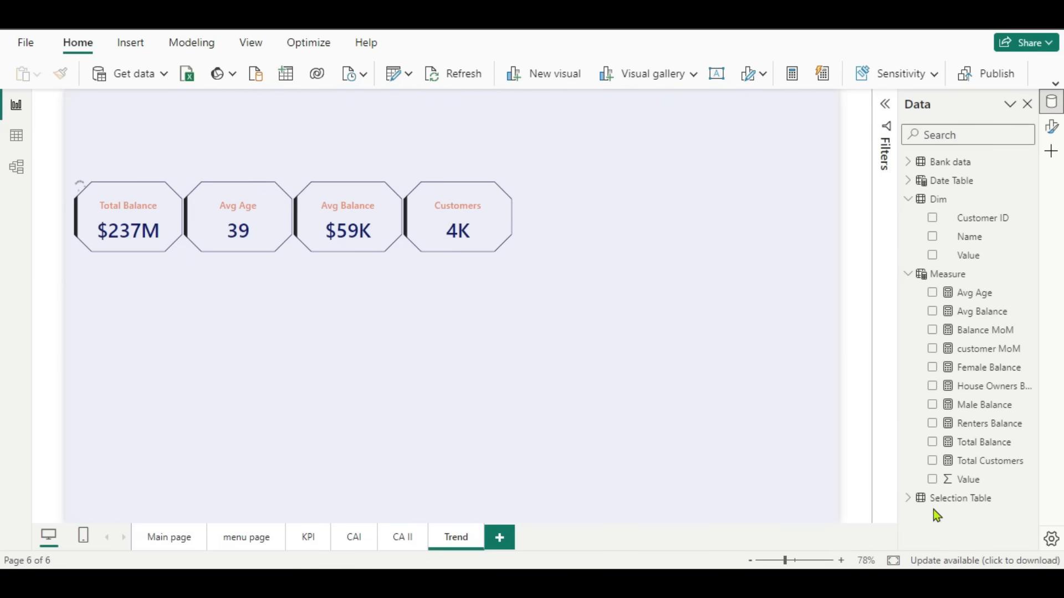
# Check the fields of the loaded Selection Table against the Selection table in the finished report.
pyautogui.click(908, 498)
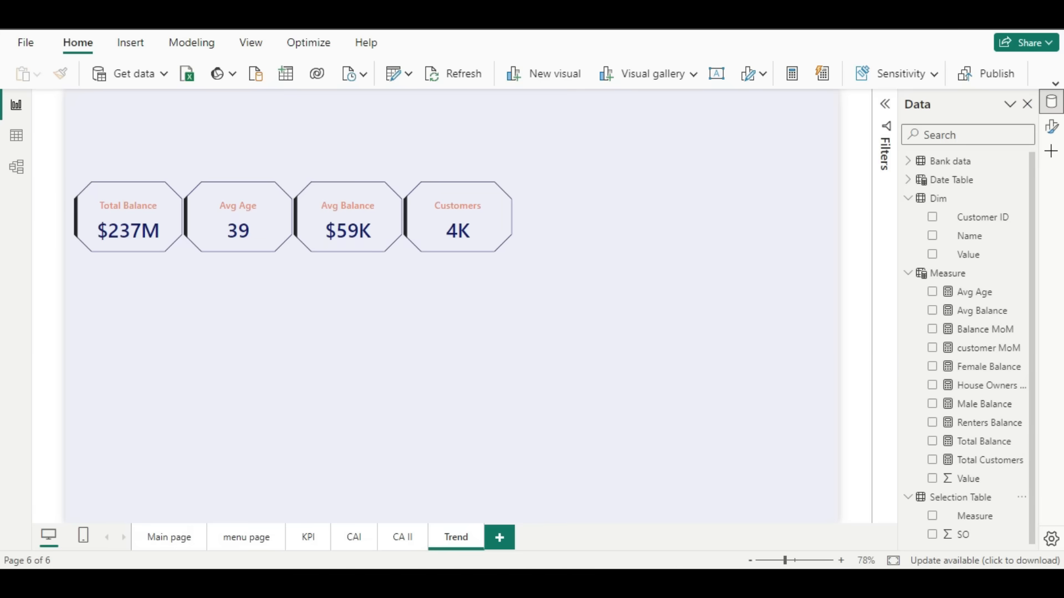
pyautogui.moveTo(585, 583)
pyautogui.click(669, 525)
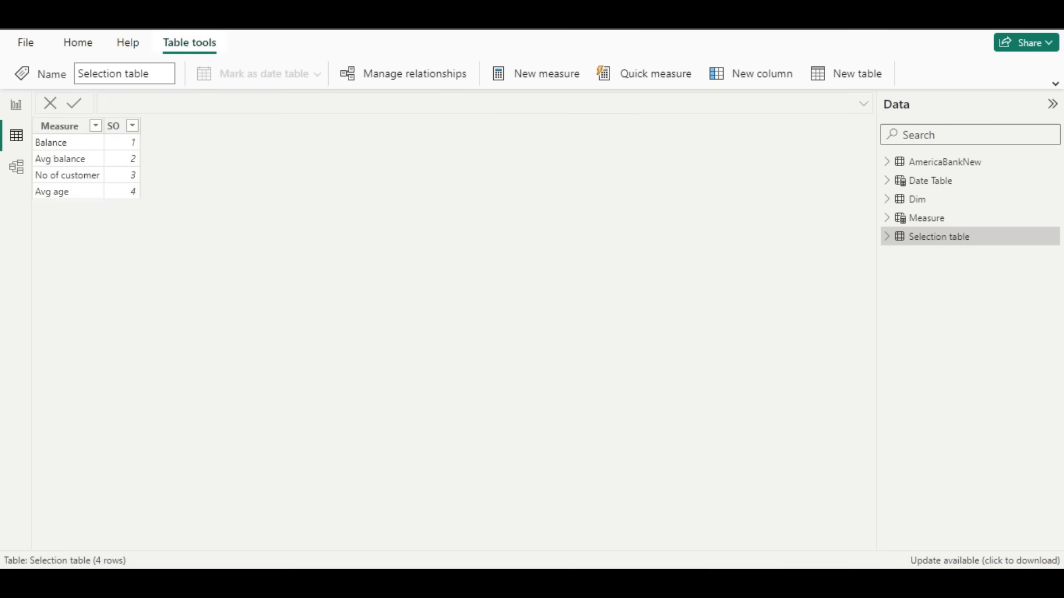
pyautogui.click(20, 103)
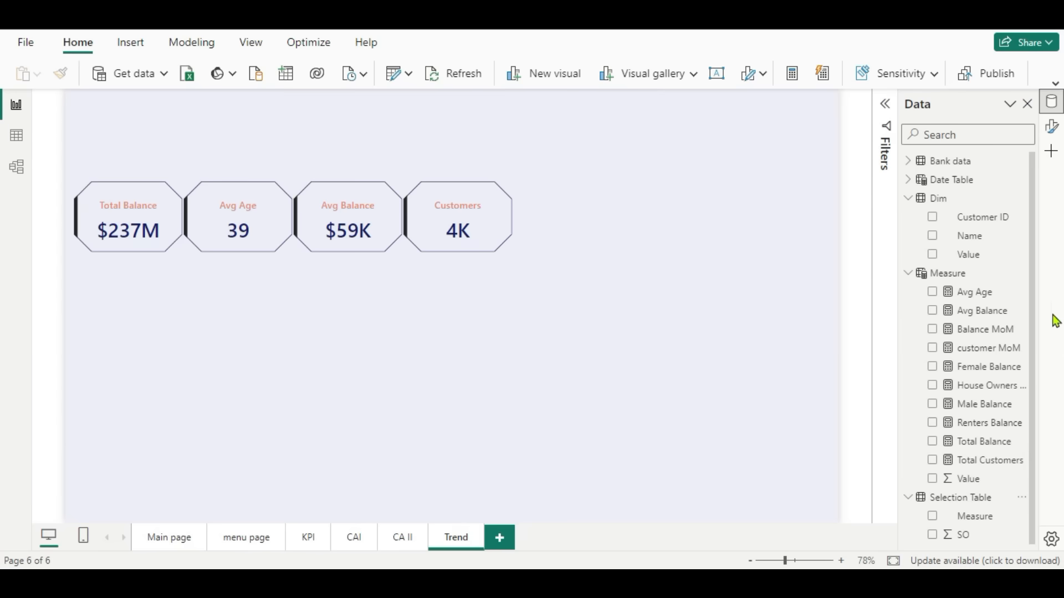
# Create a measure in the Measure table: Measure Selected = SELECTEDVALUE('Selection table'[Measure], "Balance").
pyautogui.click(1016, 272)
pyautogui.click(907, 305)
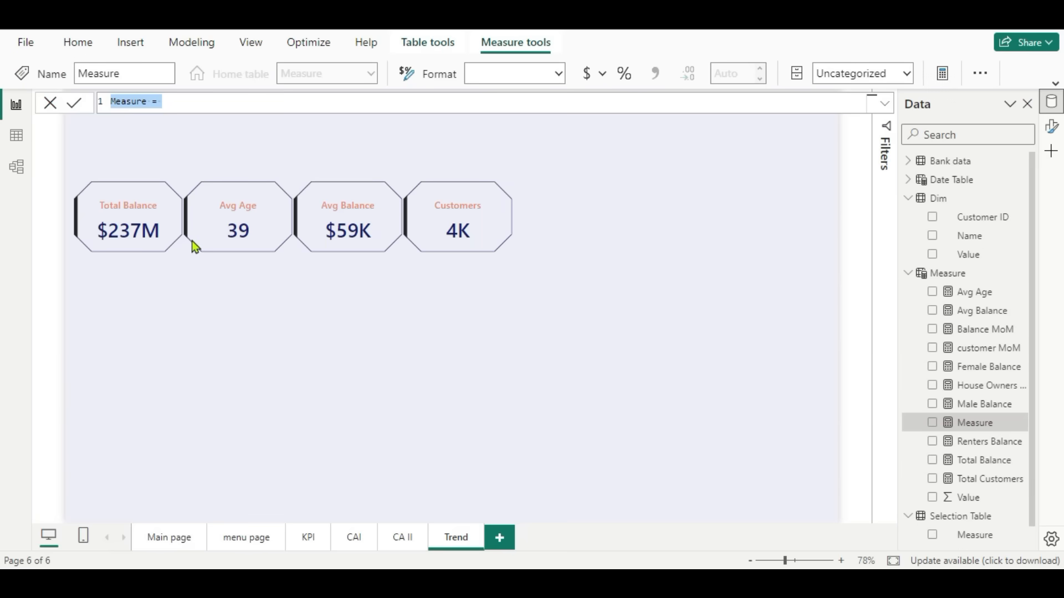
pyautogui.write('Measure Selected = SELECTEDVALUE(\'Selection table\'[Measure], "Balance")')
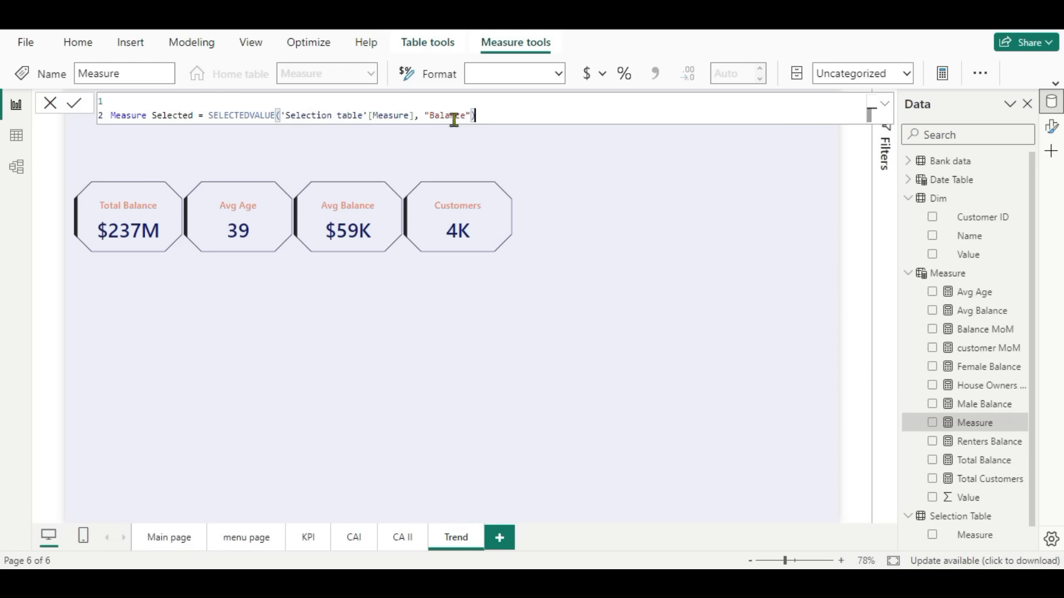
pyautogui.press('Return')
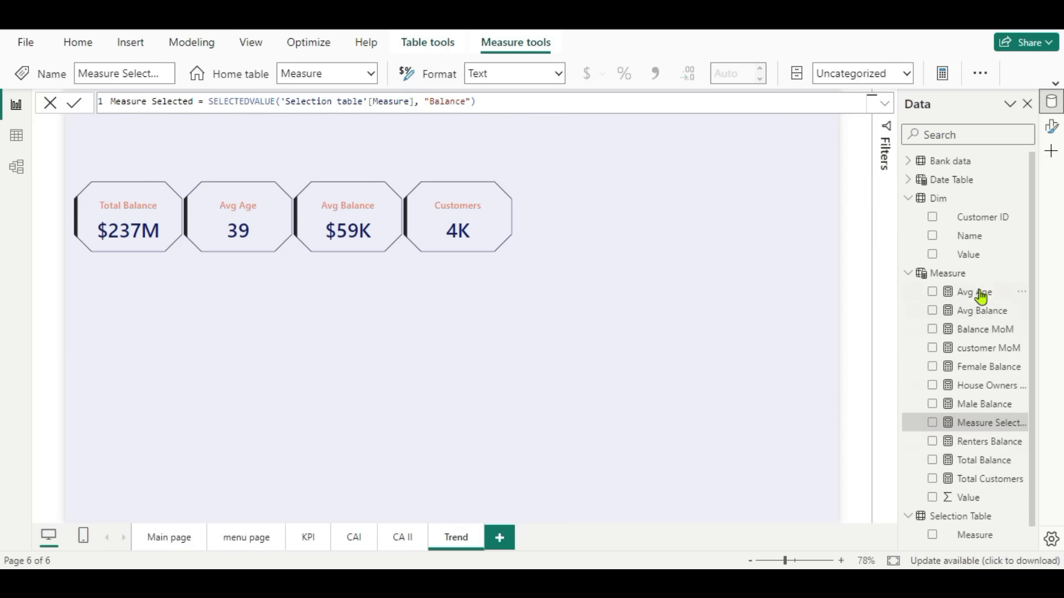
# Add a Measure Logic measure using SWITCH(TRUE()) to map each Measure Selected option to its metric, with [Total Balance] as the fallback.
pyautogui.click(1021, 274)
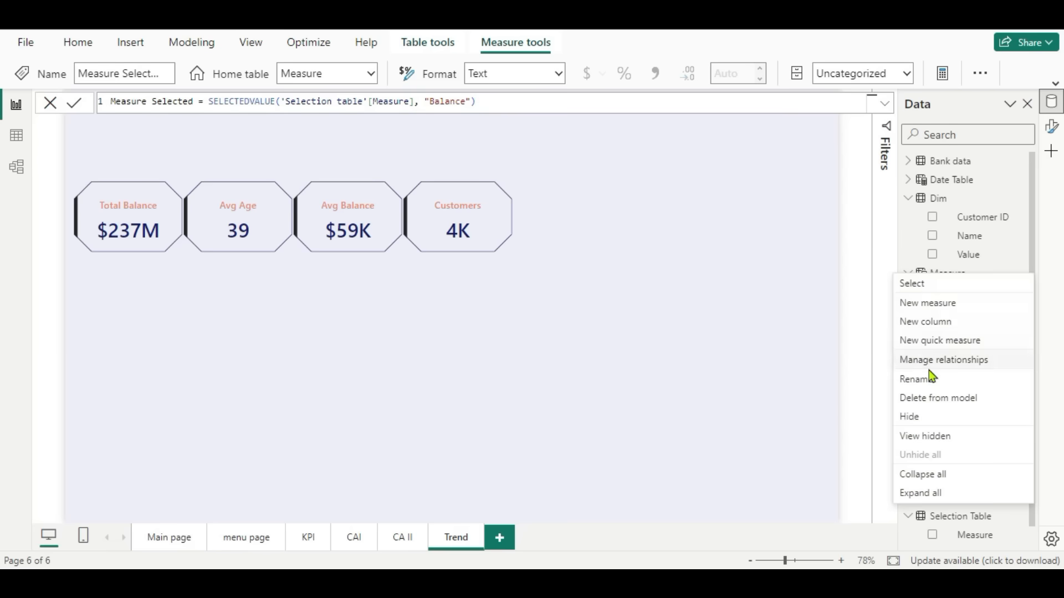
pyautogui.click(923, 304)
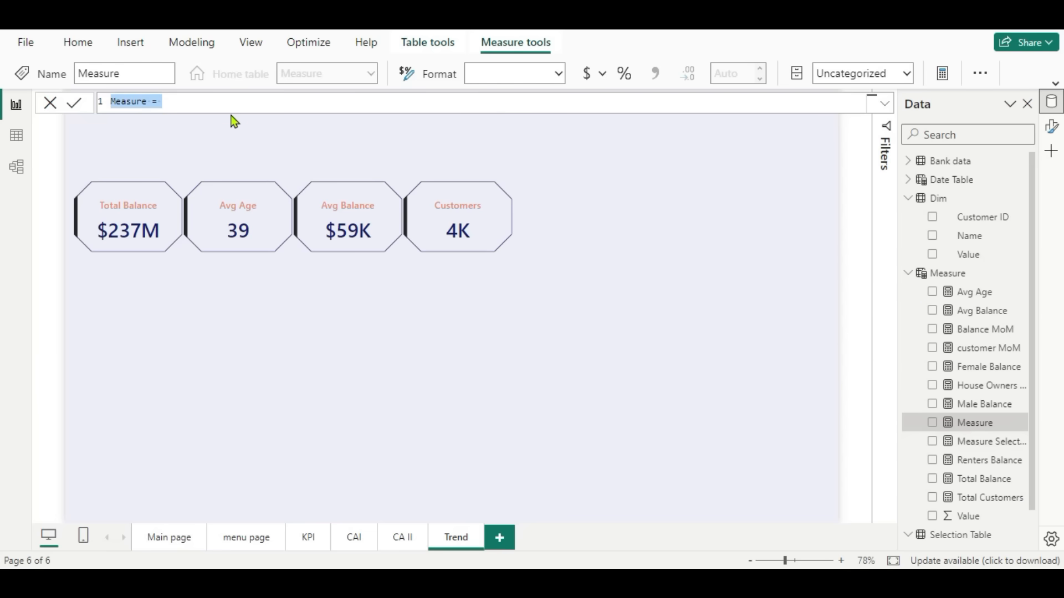
pyautogui.write('Measure Logic = SWITCH(TRUE(), \'Measure\'[Measure Selected] = "Balance" , [Total Balance], \'Measure\'[Measure Selected]  = "Avg Balance" , [Avg Balance], \'Measure\'[Measure Selected]  = "# of Customers", [Total Customers], \'Measure\'[Measure Selected]  = "Avg Age", [Avg Age], [Total Balance])')
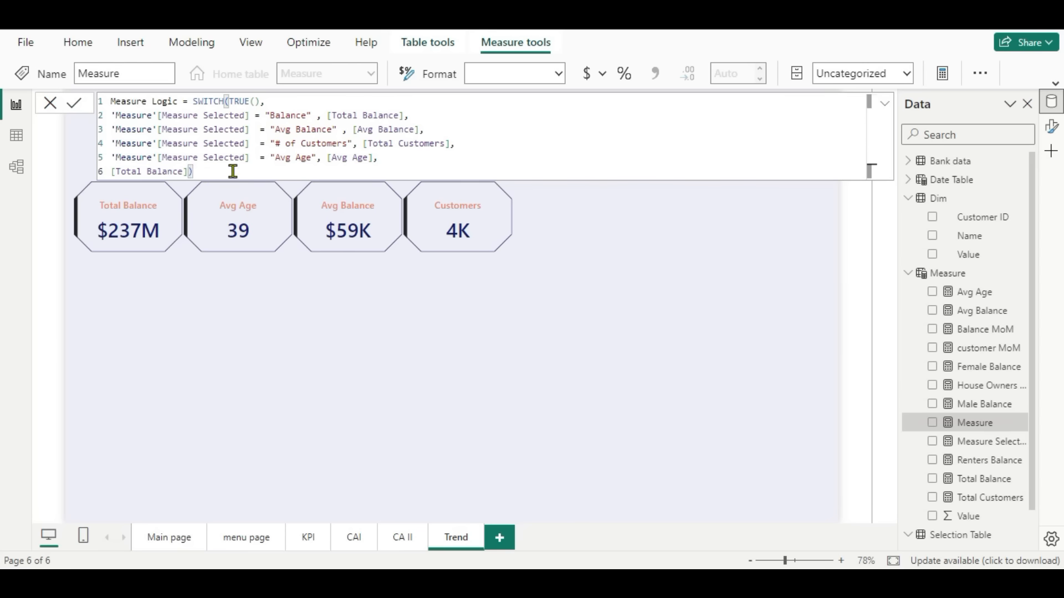
pyautogui.press('Return')
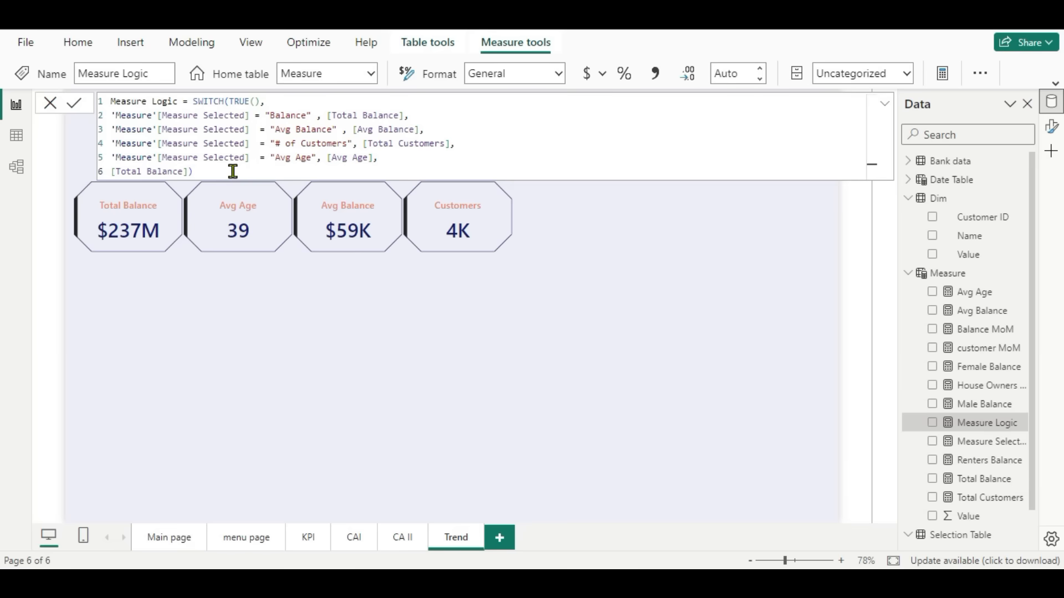
# Replace "# of Customers" with "No of Customers" in the Measure Logic formula, commit it and close the formula editor.
pyautogui.click(284, 145)
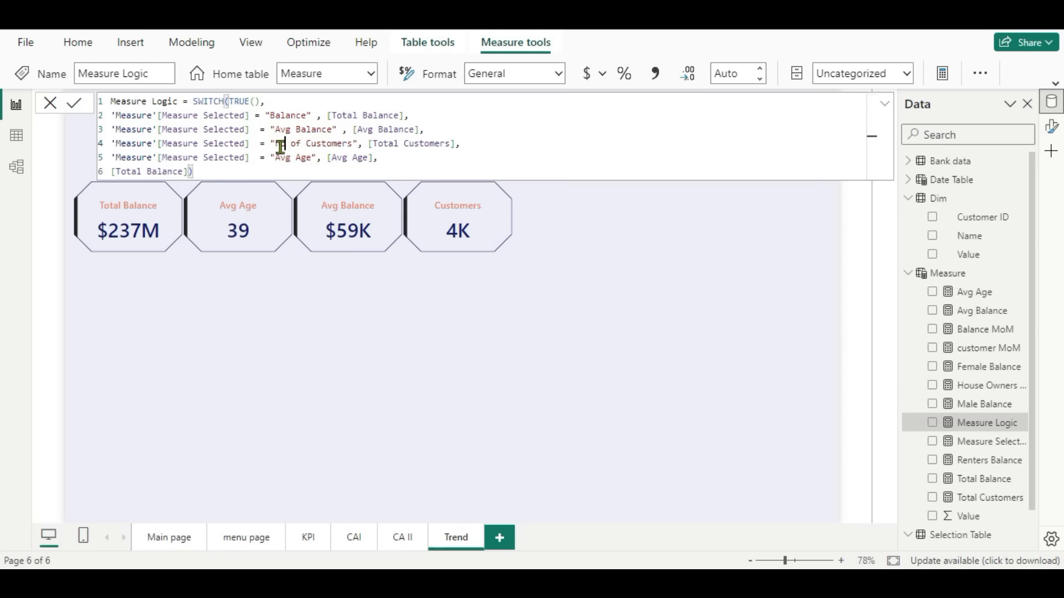
pyautogui.click(77, 108)
pyautogui.click(51, 107)
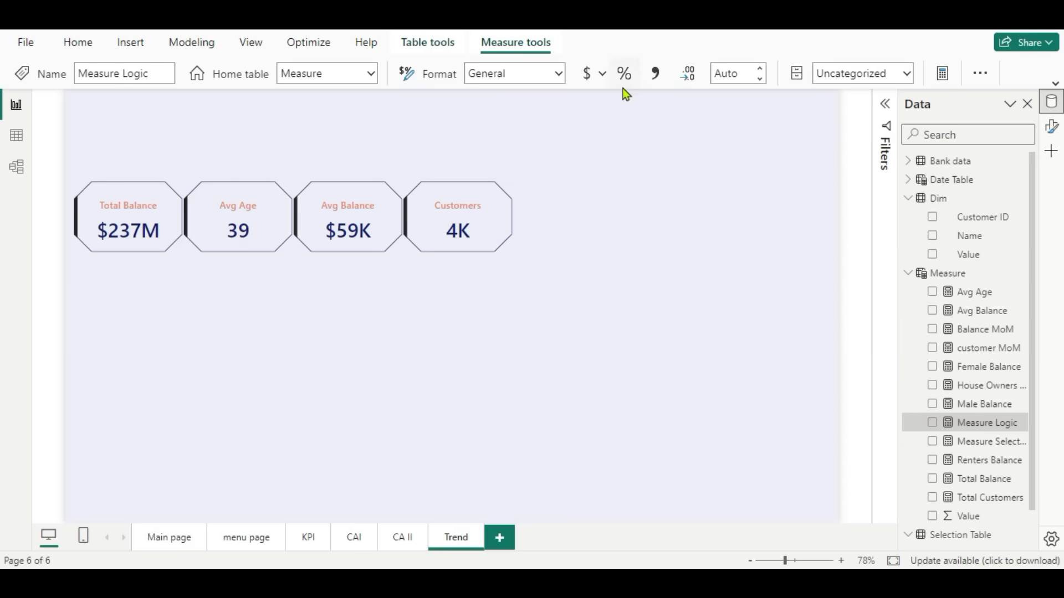
# Insert a pie chart below the card visual on the Trend page and narrow it to about 249 wide.
pyautogui.click(80, 43)
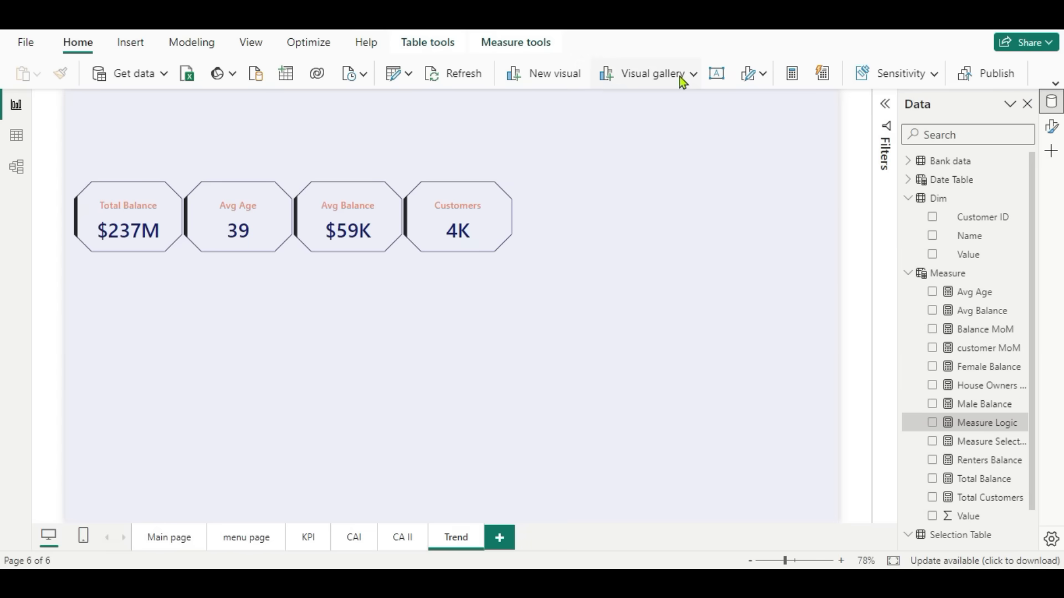
pyautogui.click(694, 77)
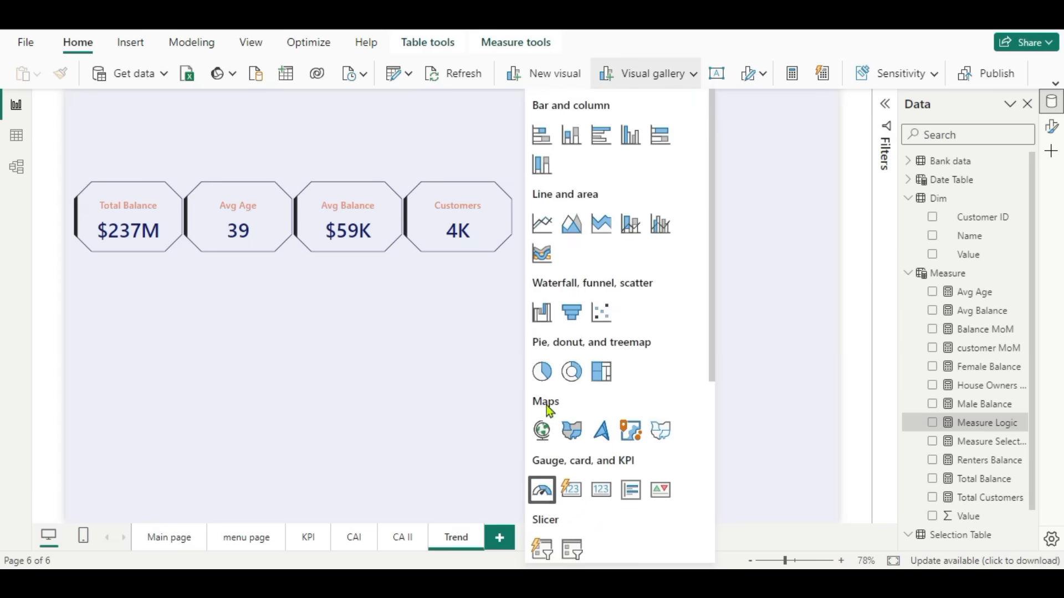
pyautogui.click(542, 373)
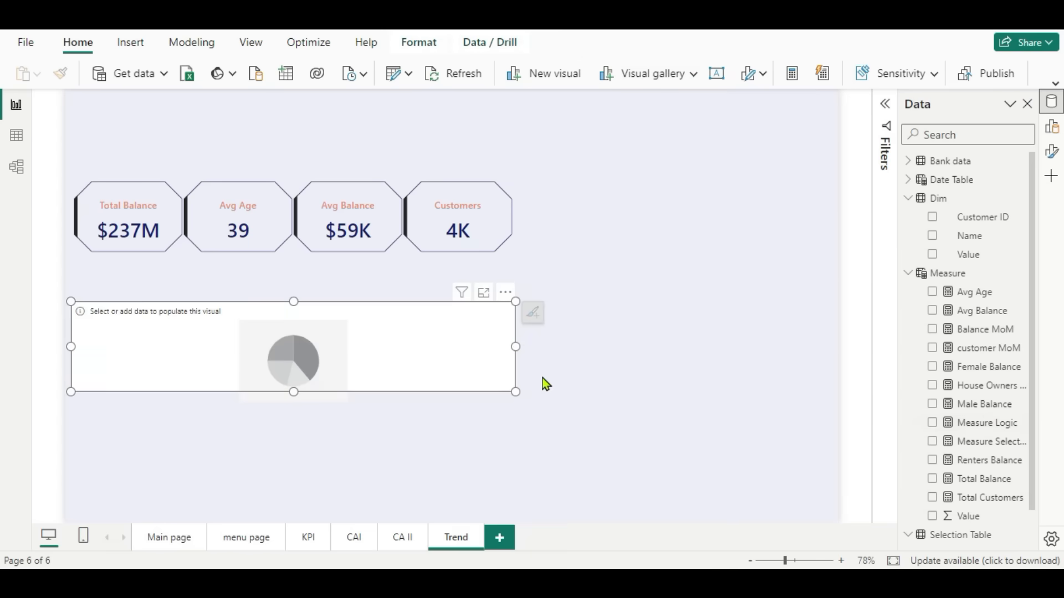
pyautogui.moveTo(516, 346); pyautogui.dragTo(219, 374)
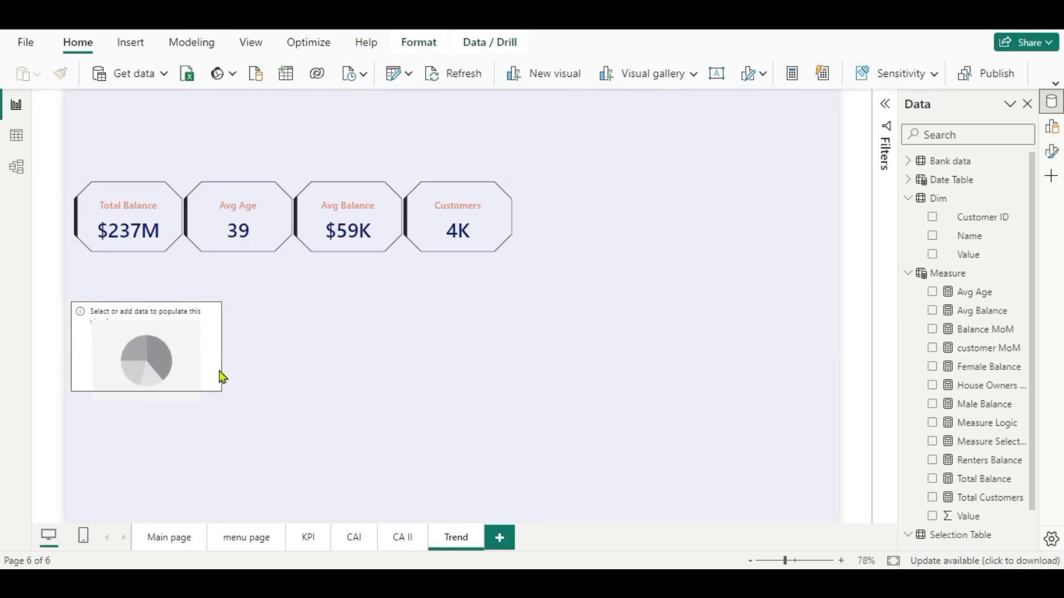
# Use the Gender field from Bank data as the pie chart's legend.
pyautogui.click(1051, 126)
pyautogui.click(972, 215)
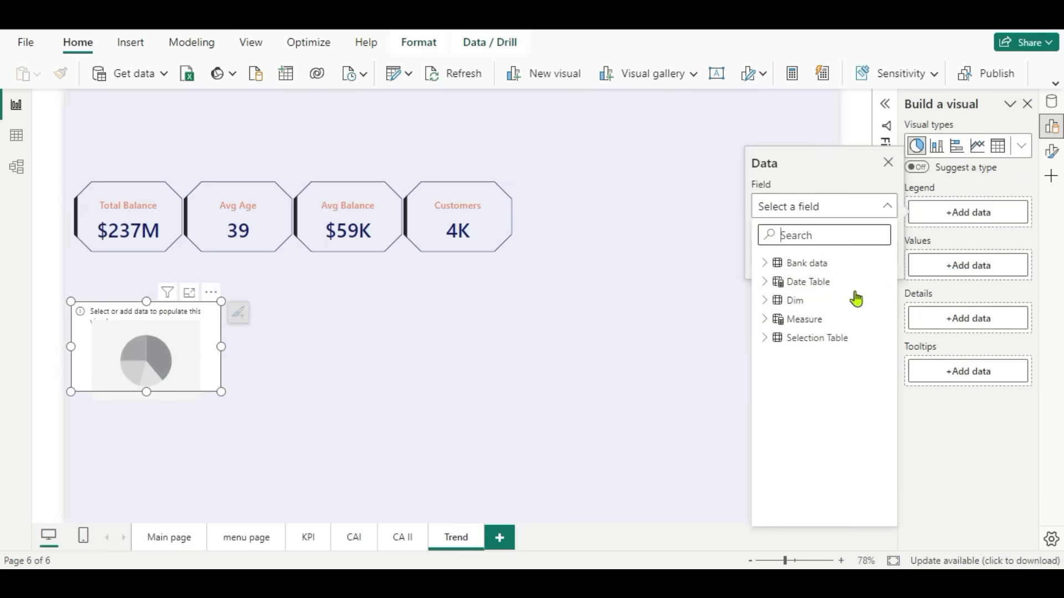
pyautogui.click(765, 265)
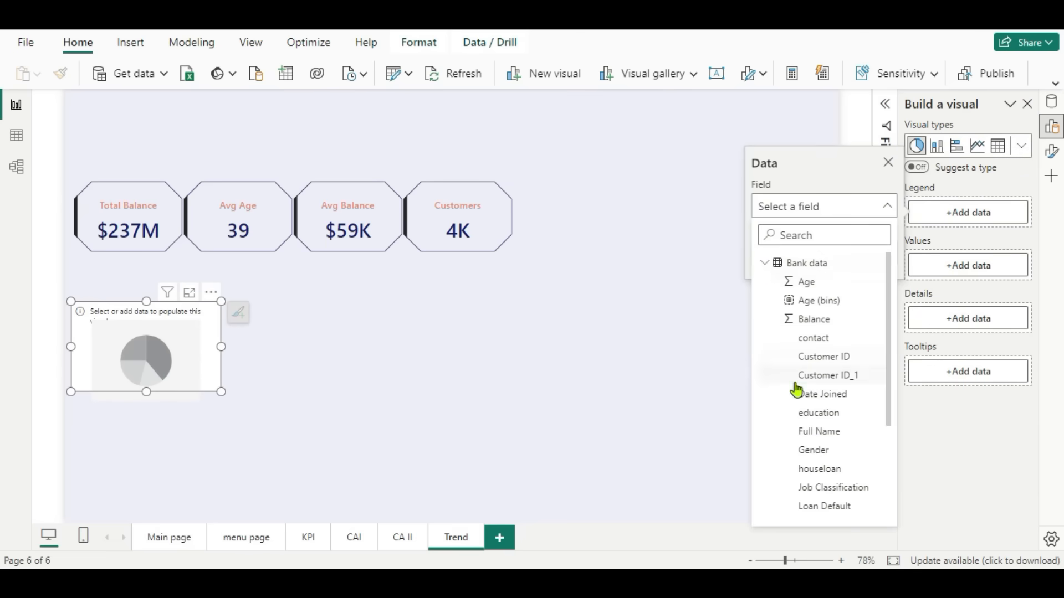
pyautogui.click(812, 450)
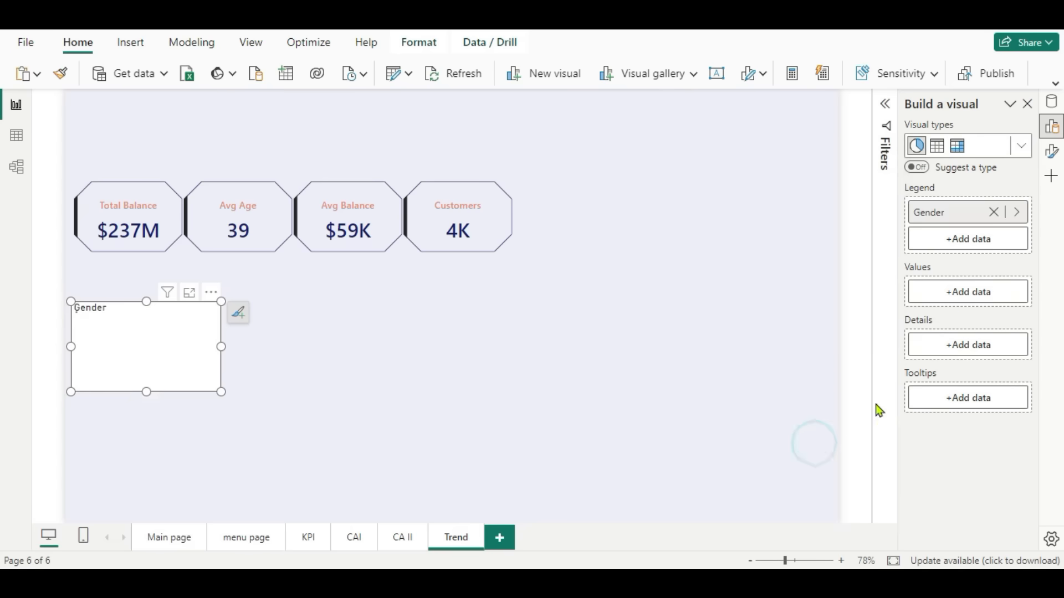
# Use Measure Logic as the pie chart's values and move the chart to about 40 horizontal, 459 vertical.
pyautogui.click(964, 292)
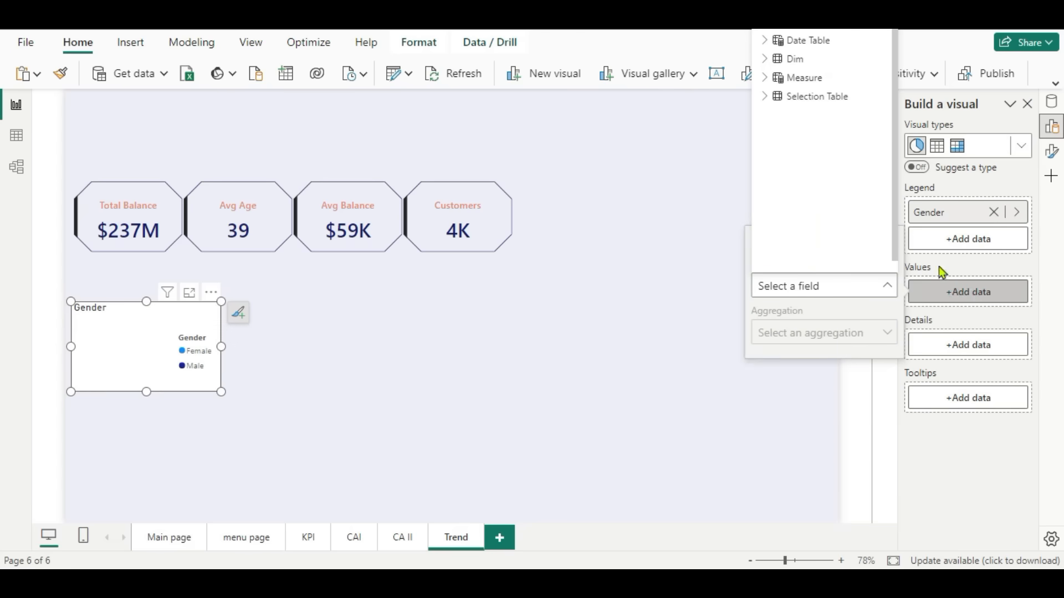
pyautogui.click(772, 78)
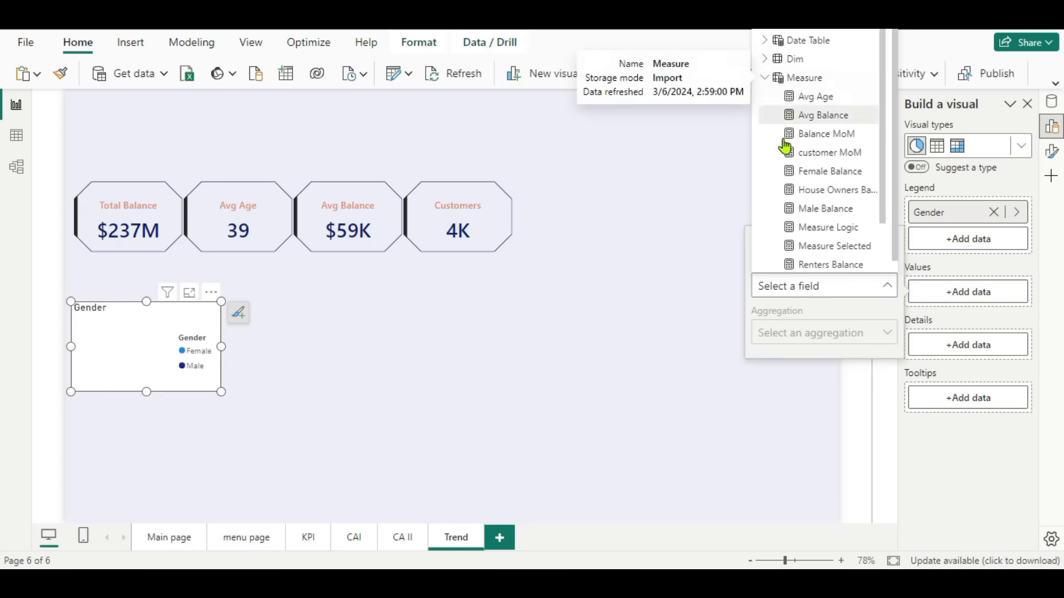
pyautogui.click(824, 228)
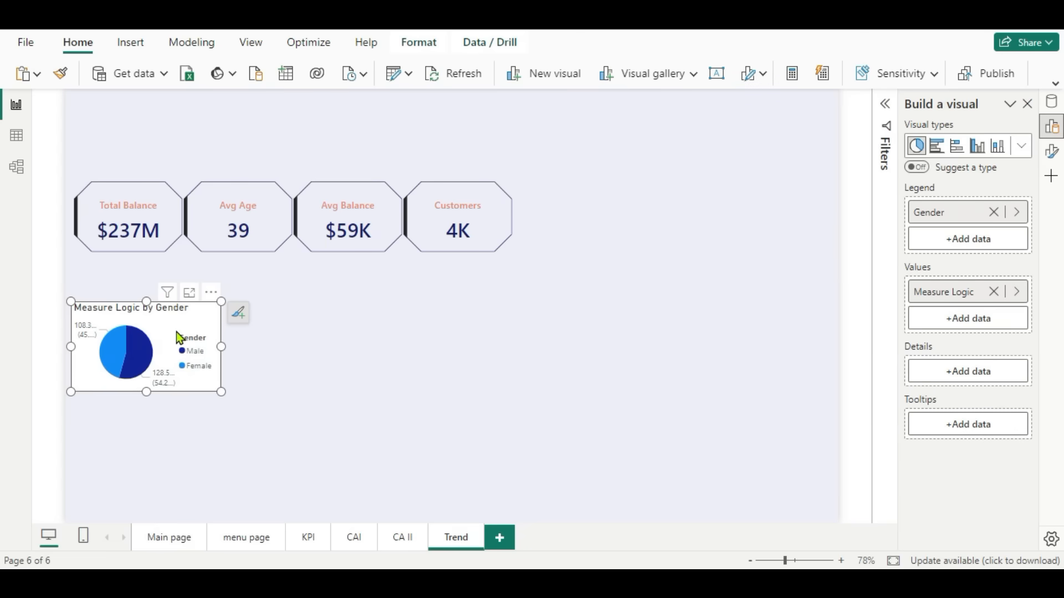
pyautogui.moveTo(185, 367); pyautogui.dragTo(201, 391)
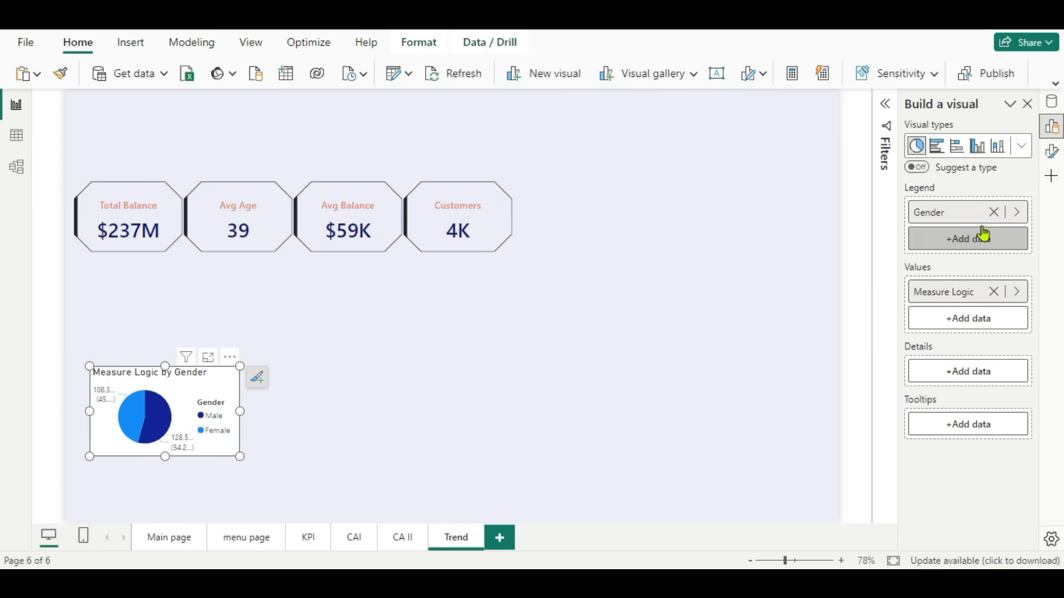
# Turn off the pie chart's background and legend.
pyautogui.click(1052, 155)
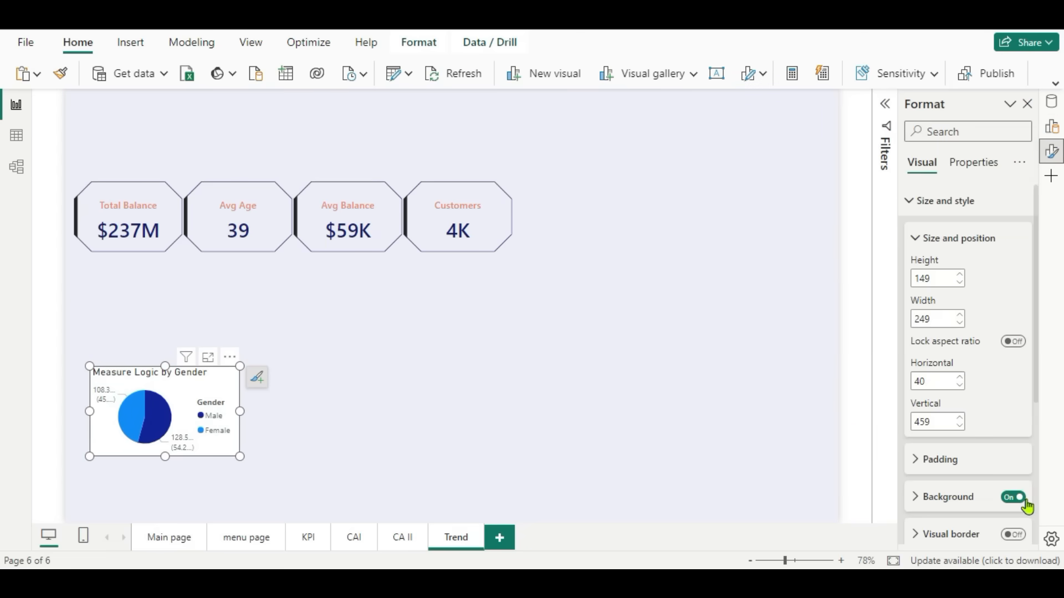
pyautogui.click(1021, 497)
pyautogui.scroll(-3, 980, 446)
pyautogui.click(1022, 452)
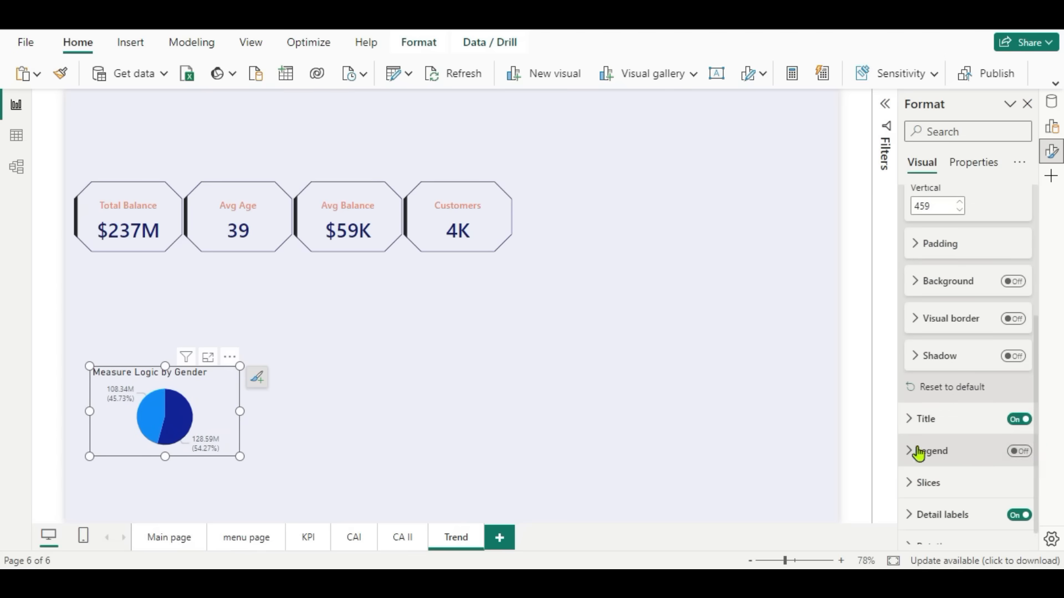
# Shorten the pie chart's title text to "by Gender".
pyautogui.click(907, 420)
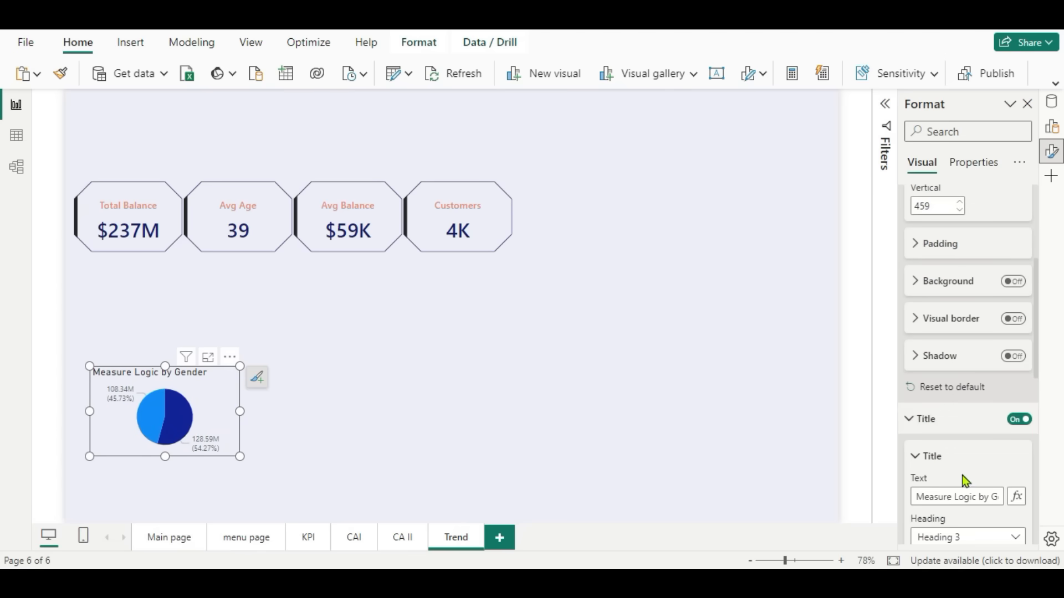
pyautogui.scroll(-2, 966, 482)
pyautogui.moveTo(978, 388); pyautogui.dragTo(904, 397)
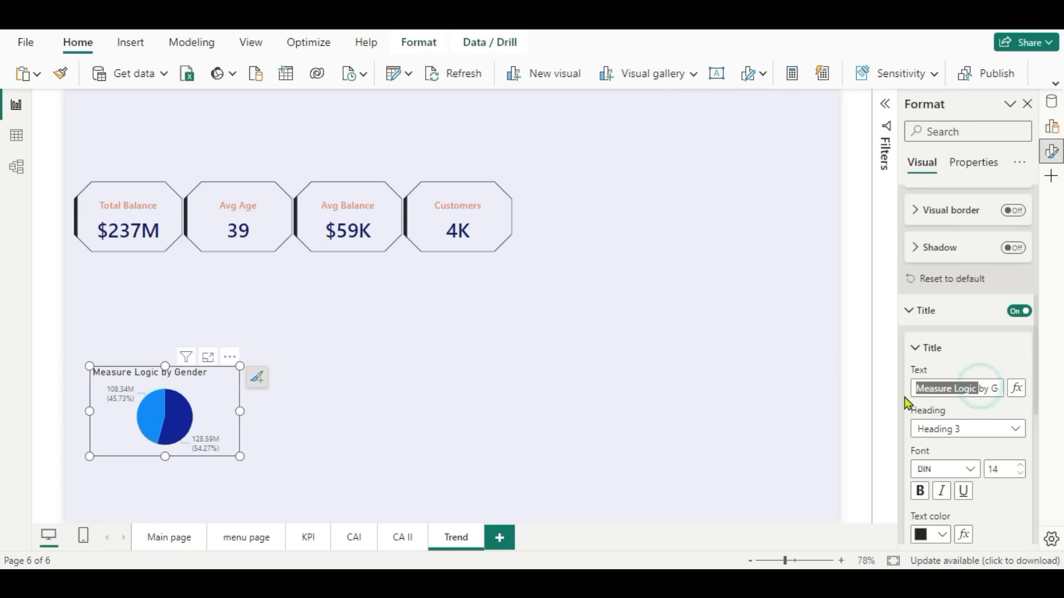
pyautogui.press('BackSpace')
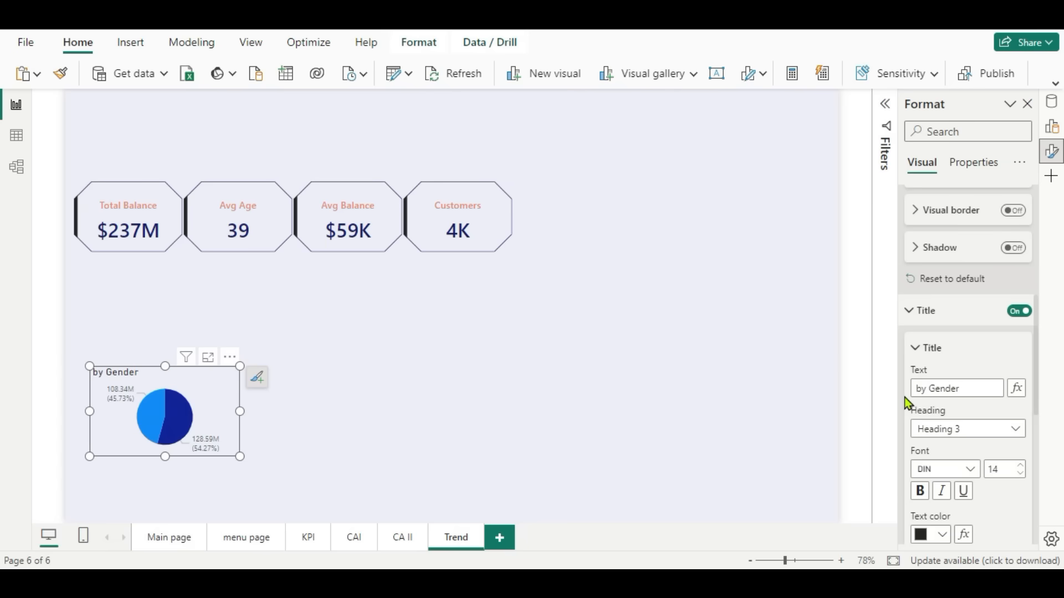
# Set the pie chart title's font to Segoe UI Semibold and its text color to the recent dark blue.
pyautogui.scroll(-1, 981, 492)
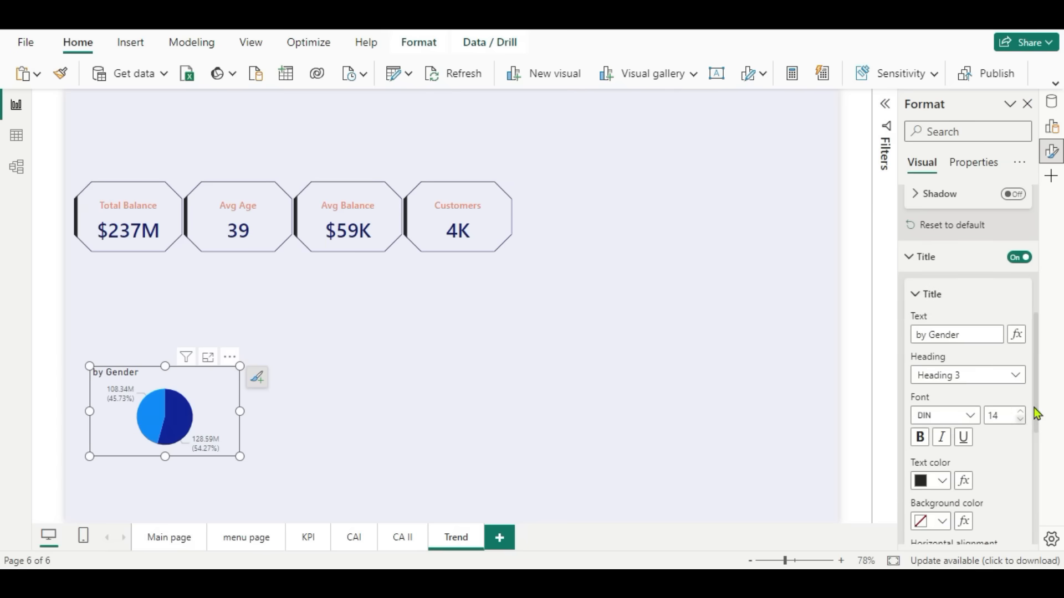
pyautogui.click(969, 416)
pyautogui.scroll(-2, 958, 388)
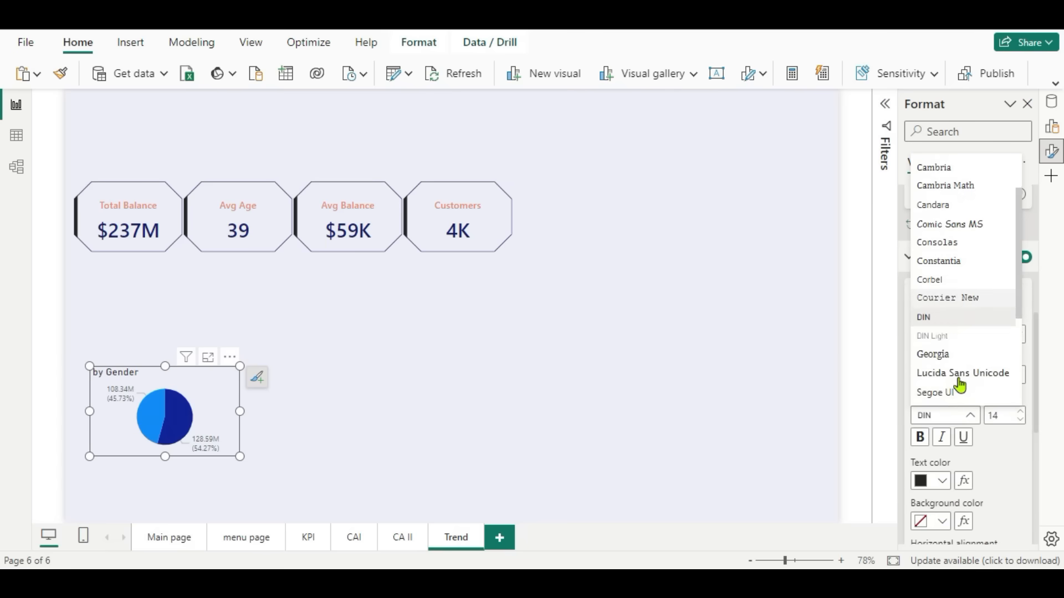
pyautogui.scroll(-2, 959, 385)
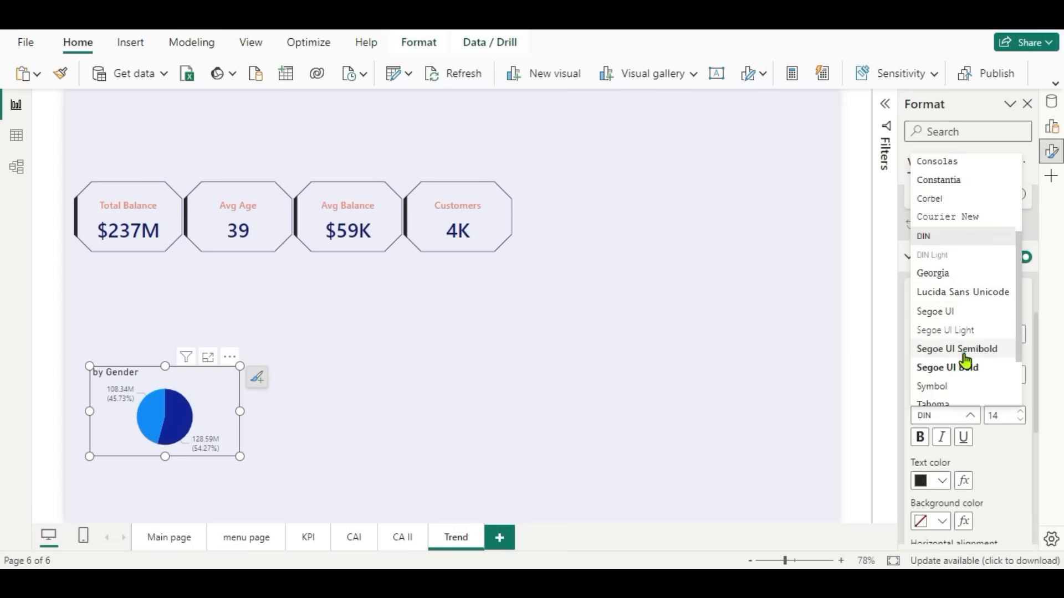
pyautogui.click(966, 351)
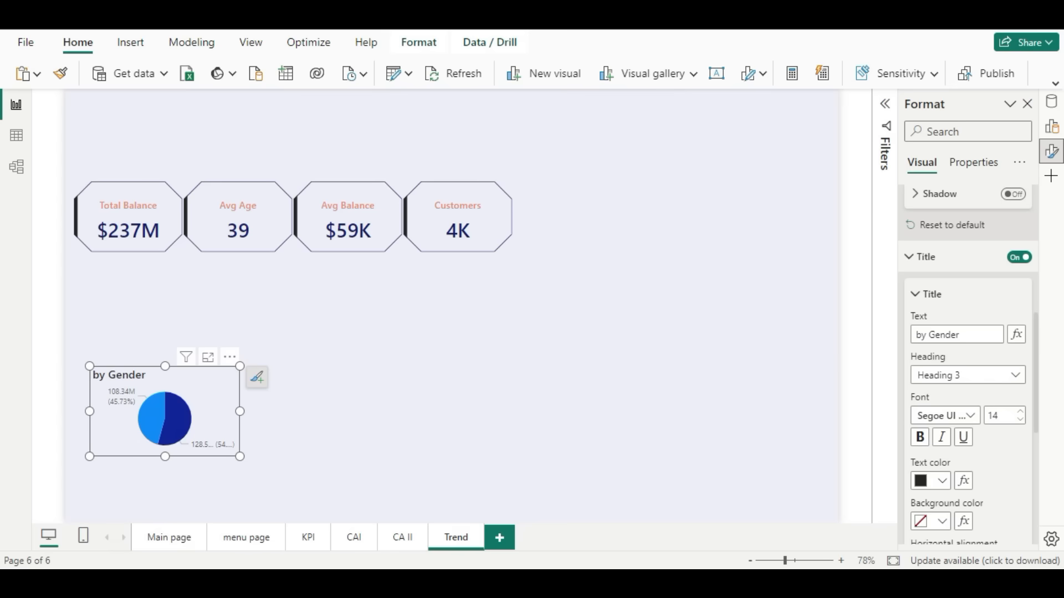
pyautogui.click(942, 481)
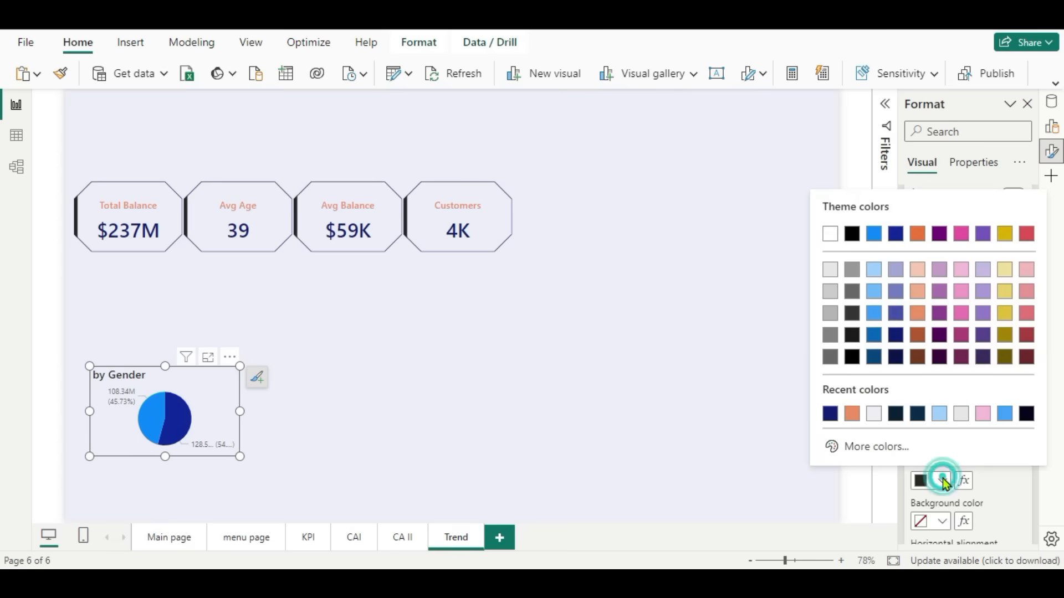
pyautogui.click(833, 411)
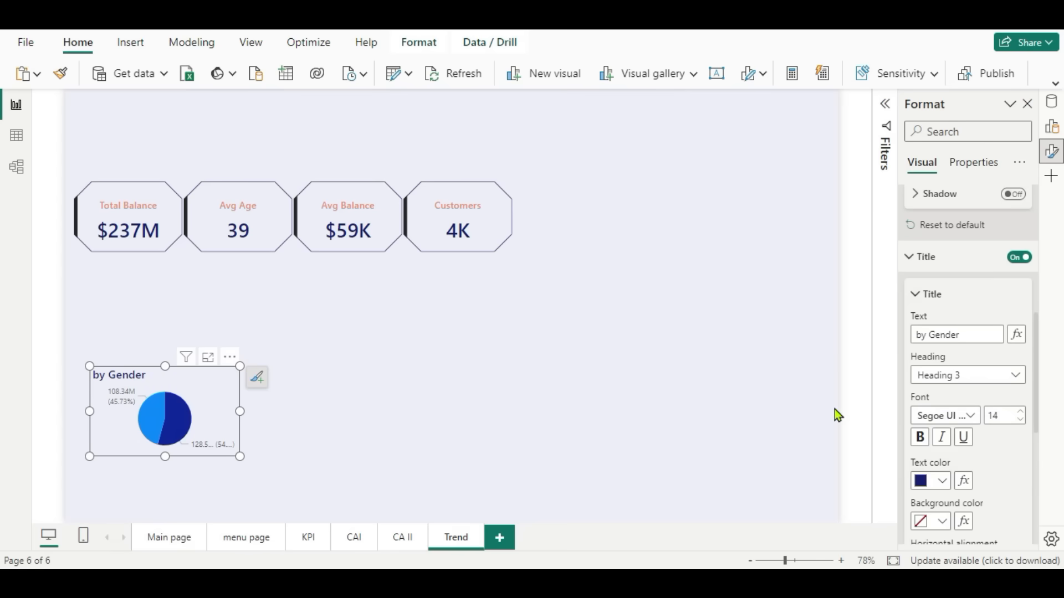
# Set the gender pie's Male slice to the recent orange color.
pyautogui.scroll(-3, 921, 443)
pyautogui.scroll(-3, 967, 480)
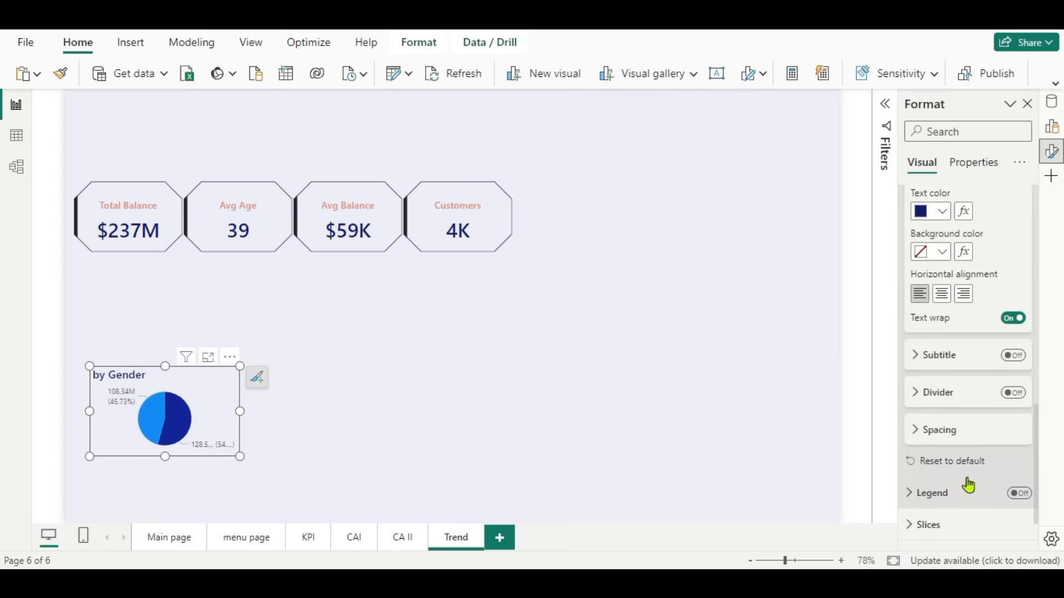
pyautogui.scroll(-1, 968, 486)
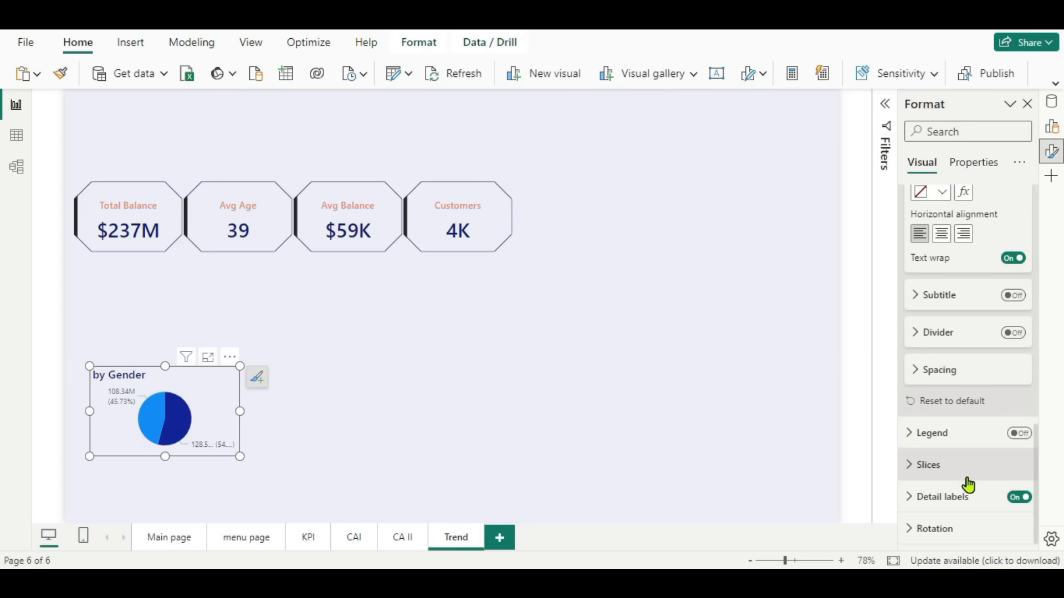
pyautogui.click(904, 472)
pyautogui.scroll(-2, 975, 482)
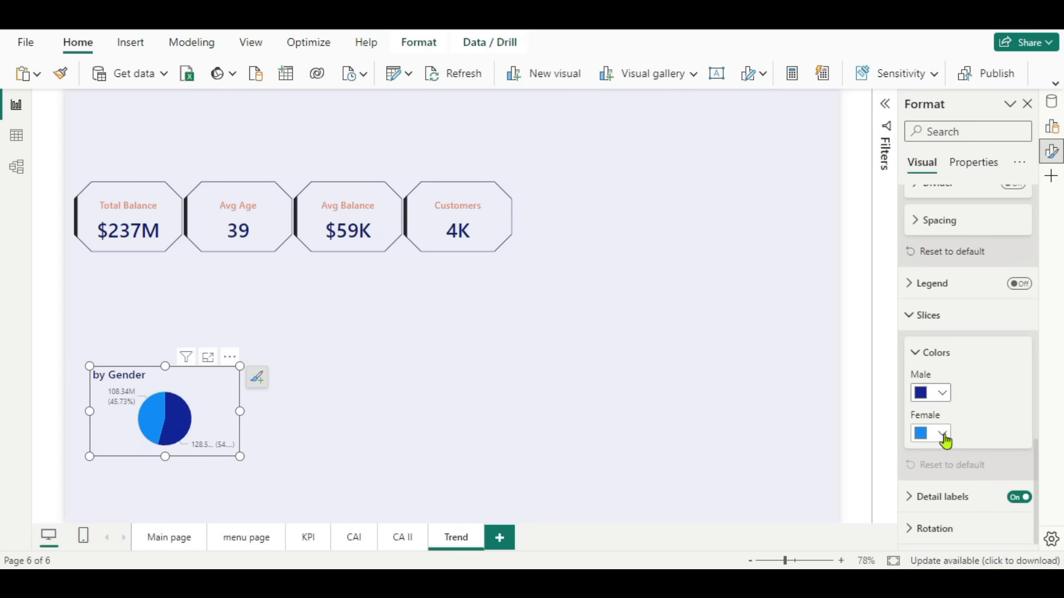
pyautogui.click(941, 395)
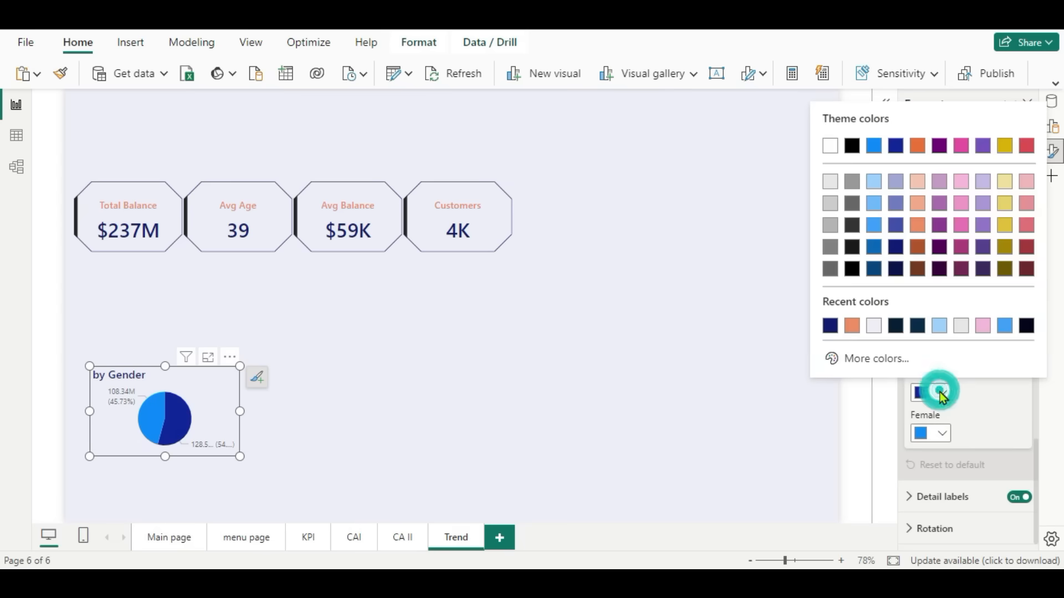
pyautogui.click(851, 328)
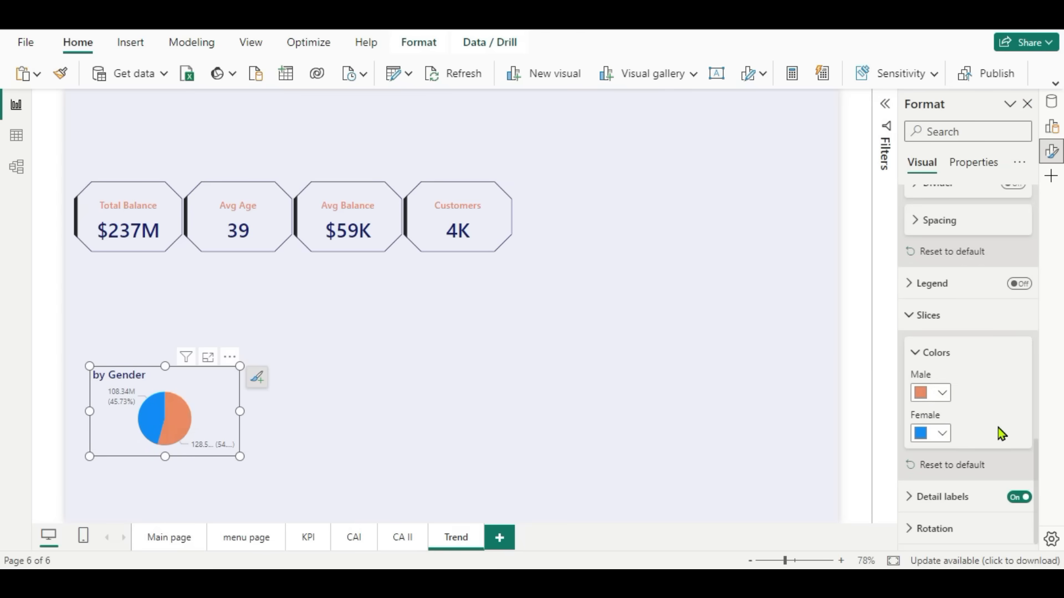
# Color the gender pie's Female slice in the darker shade of the theme's bright blue and its Male slice in the recent light blue.
pyautogui.click(940, 436)
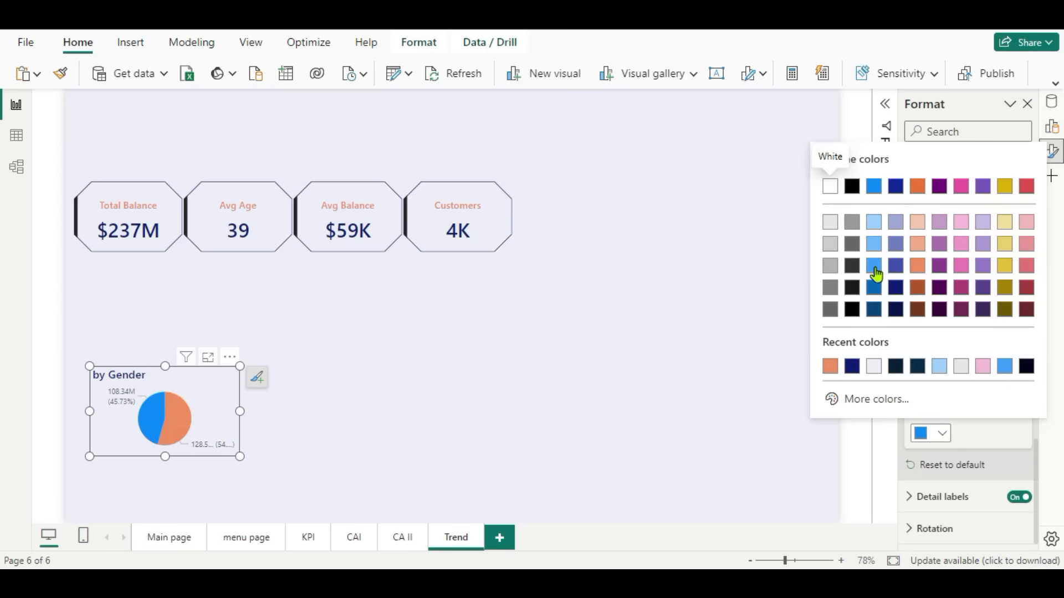
pyautogui.click(876, 292)
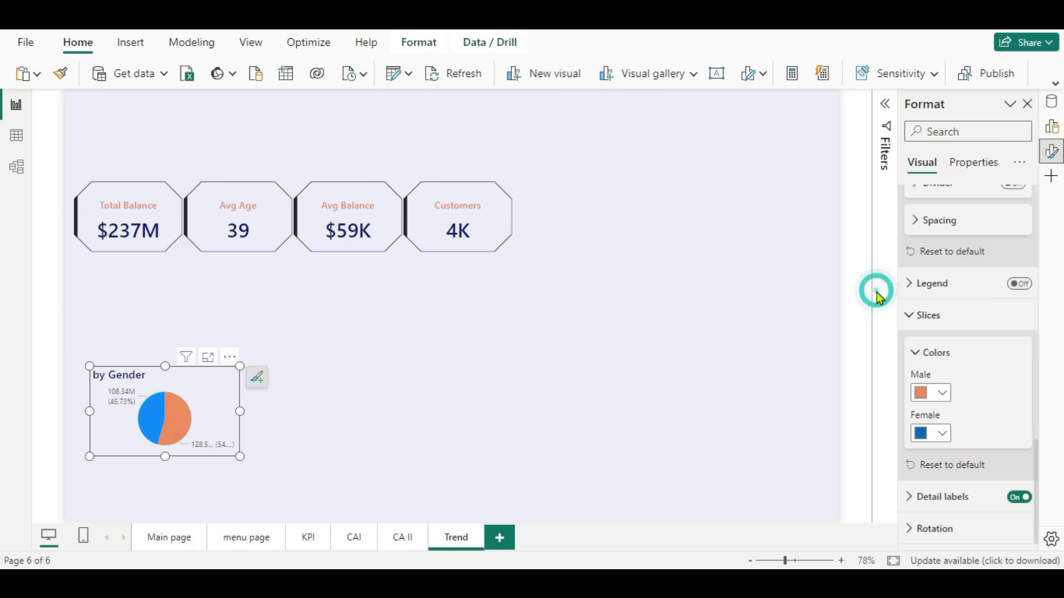
pyautogui.click(940, 395)
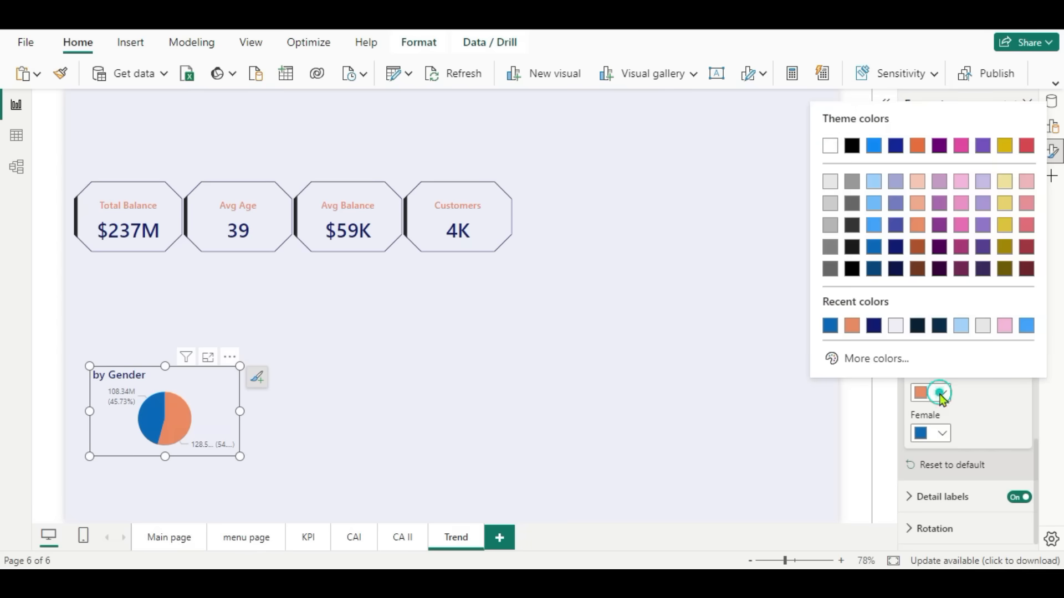
pyautogui.click(962, 326)
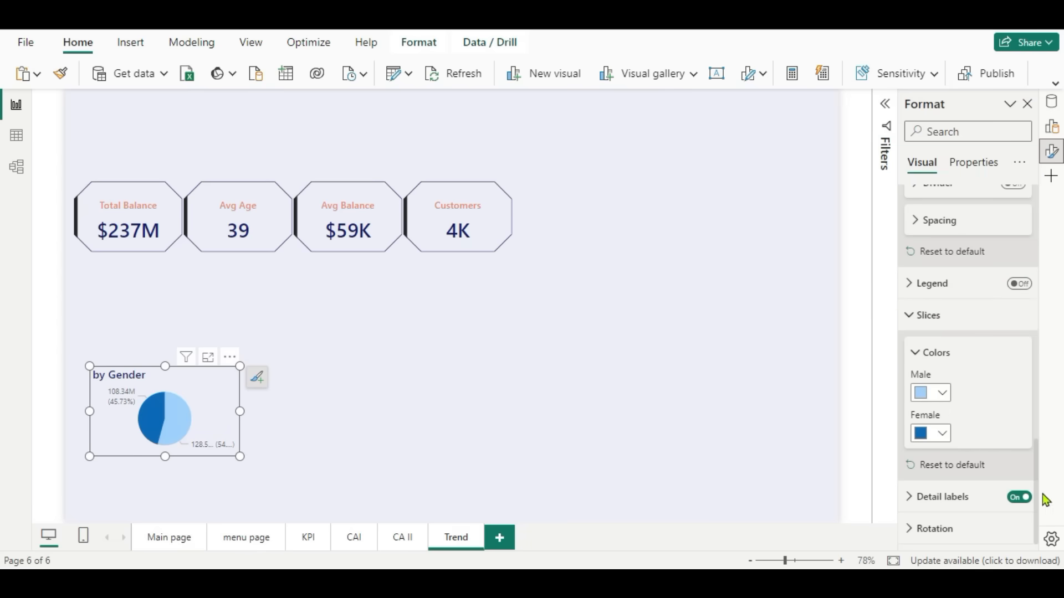
# Set the gender pie's detail labels to show category and percent of total.
pyautogui.click(913, 497)
pyautogui.scroll(-4, 929, 494)
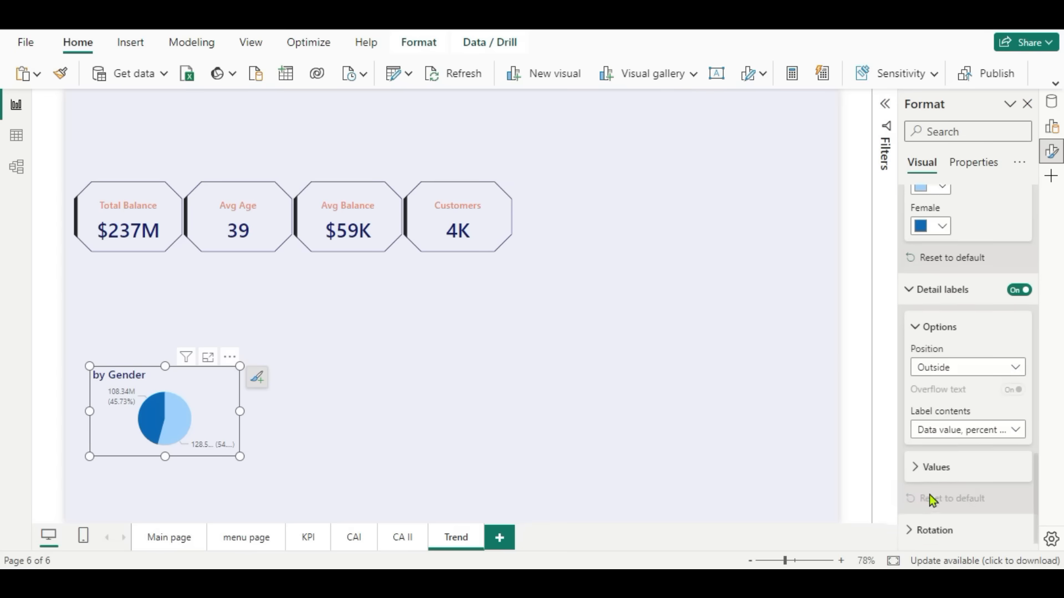
pyautogui.click(1012, 434)
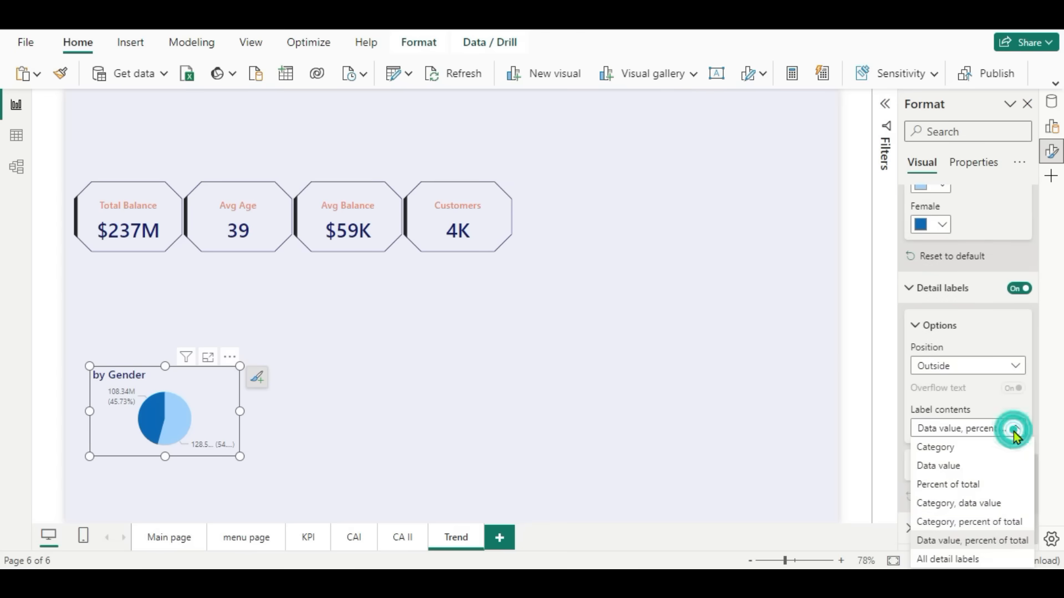
pyautogui.click(980, 522)
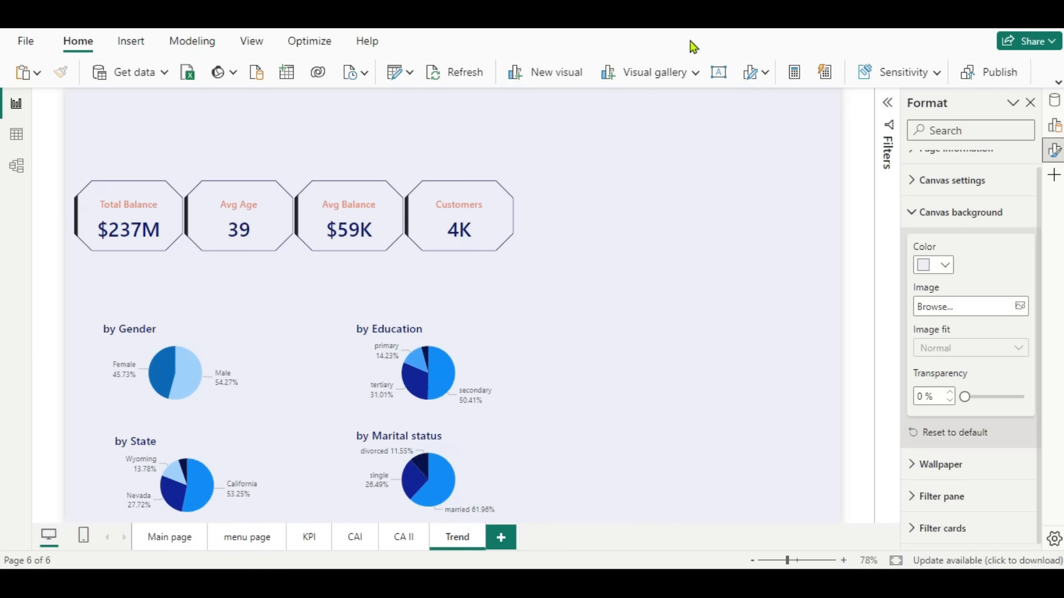
# Insert a standard slicer, reduce its height and place it between the metric cards and the by Gender pie.
pyautogui.click(694, 79)
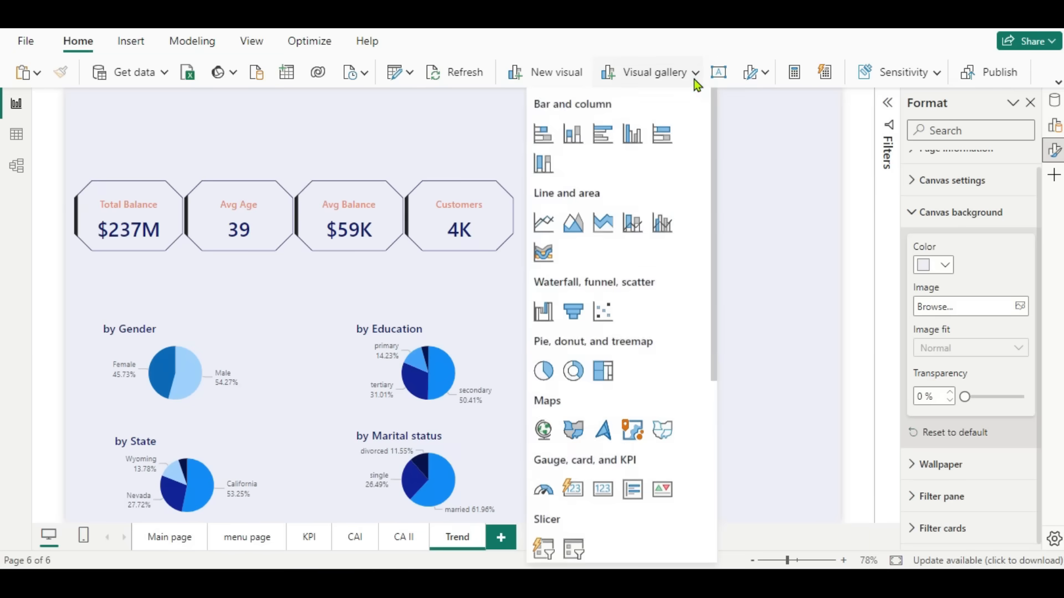
pyautogui.scroll(-3, 643, 422)
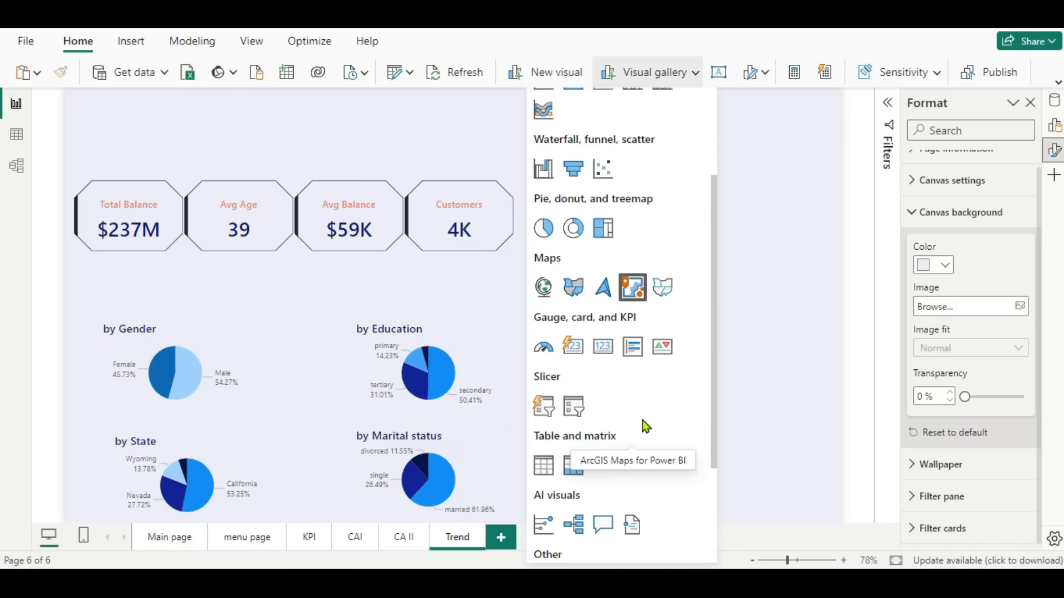
pyautogui.click(576, 406)
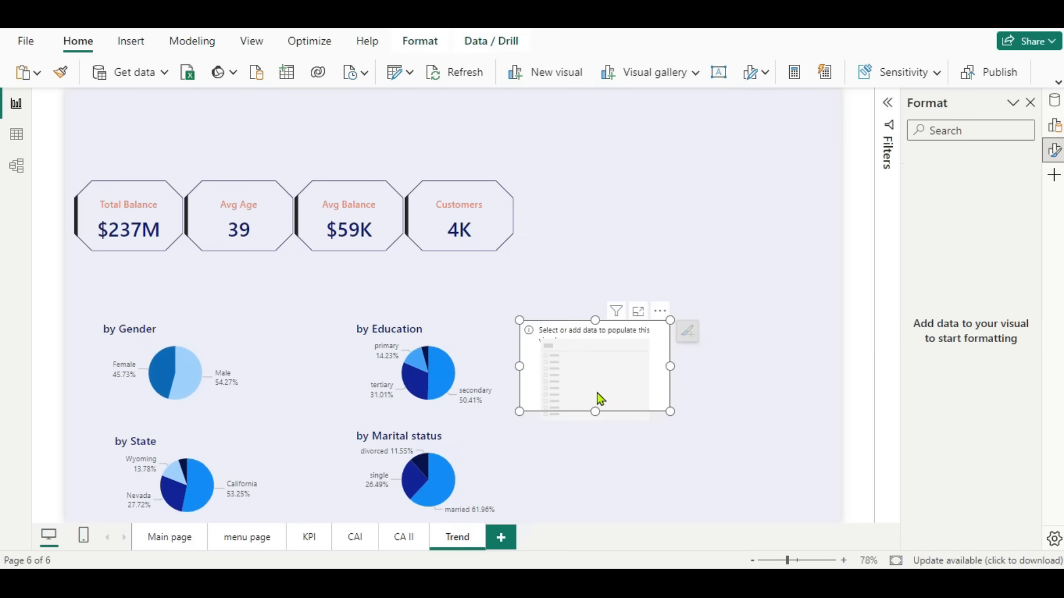
pyautogui.moveTo(597, 382); pyautogui.dragTo(616, 333)
pyautogui.moveTo(593, 291); pyautogui.dragTo(187, 314)
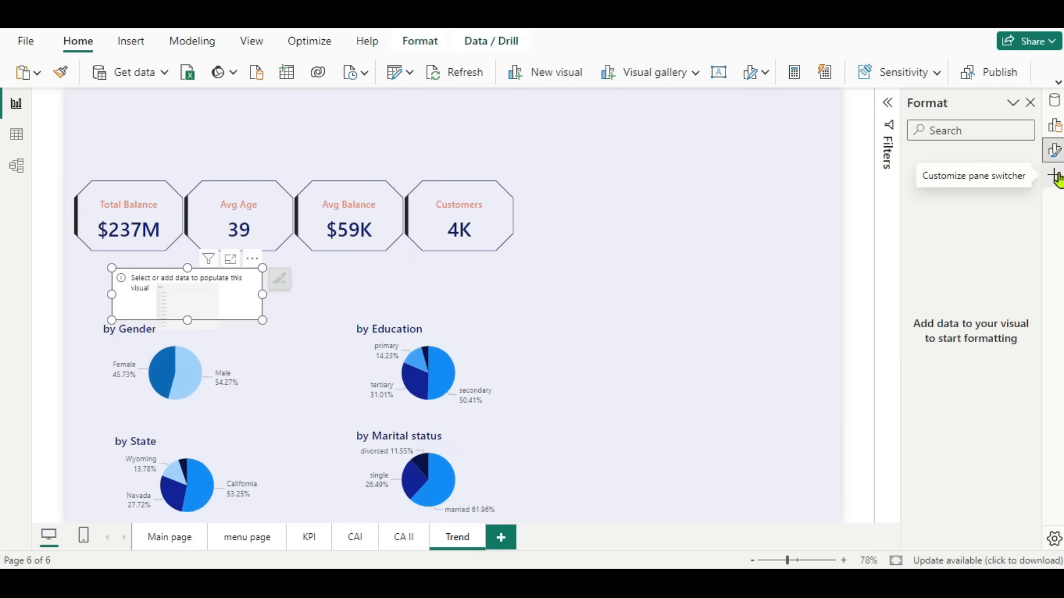
# Use the Measure column of Selection Table as the slicer's field.
pyautogui.click(1056, 130)
pyautogui.click(969, 218)
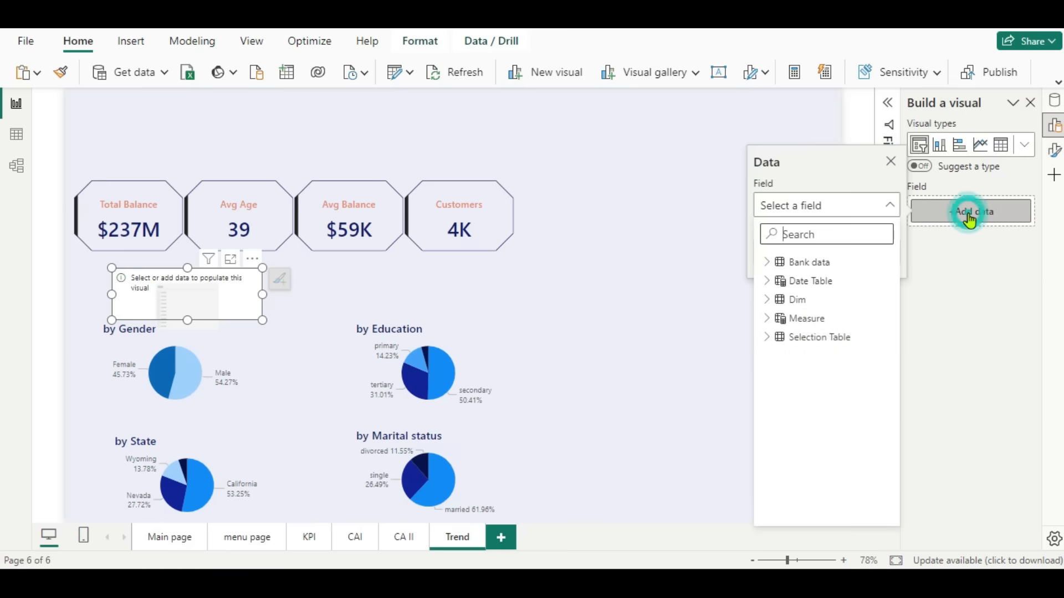
pyautogui.click(776, 339)
pyautogui.click(815, 360)
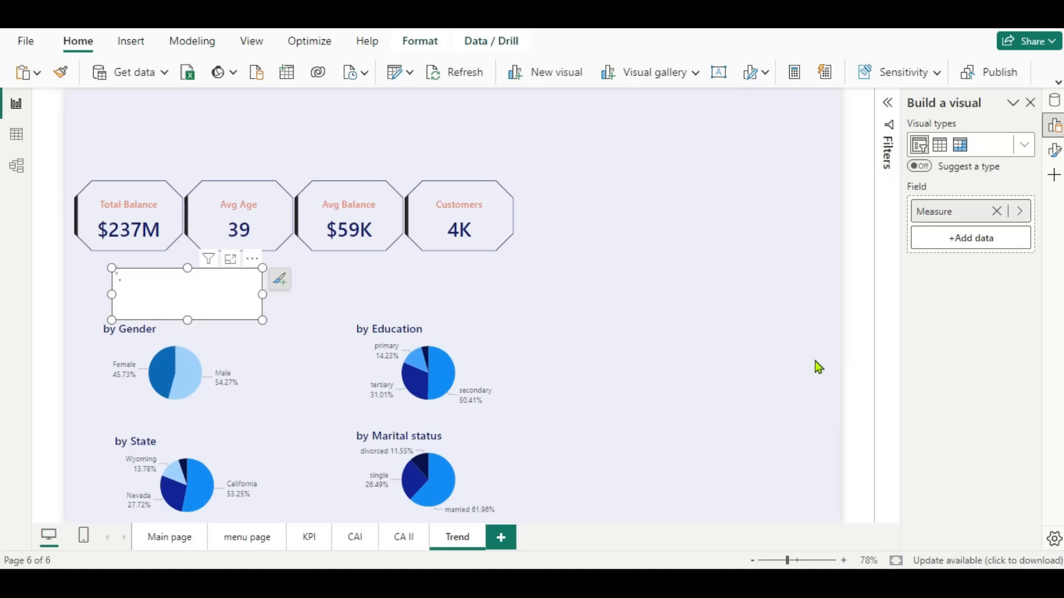
# Turn off the Measure slicer's background.
pyautogui.click(1055, 150)
pyautogui.scroll(-5, 980, 474)
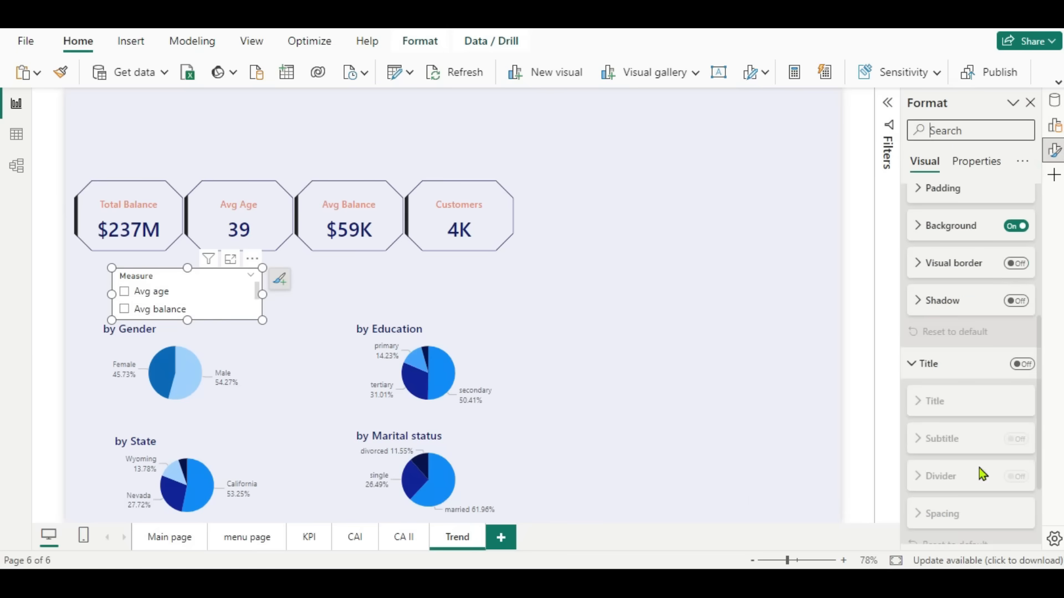
pyautogui.click(1016, 226)
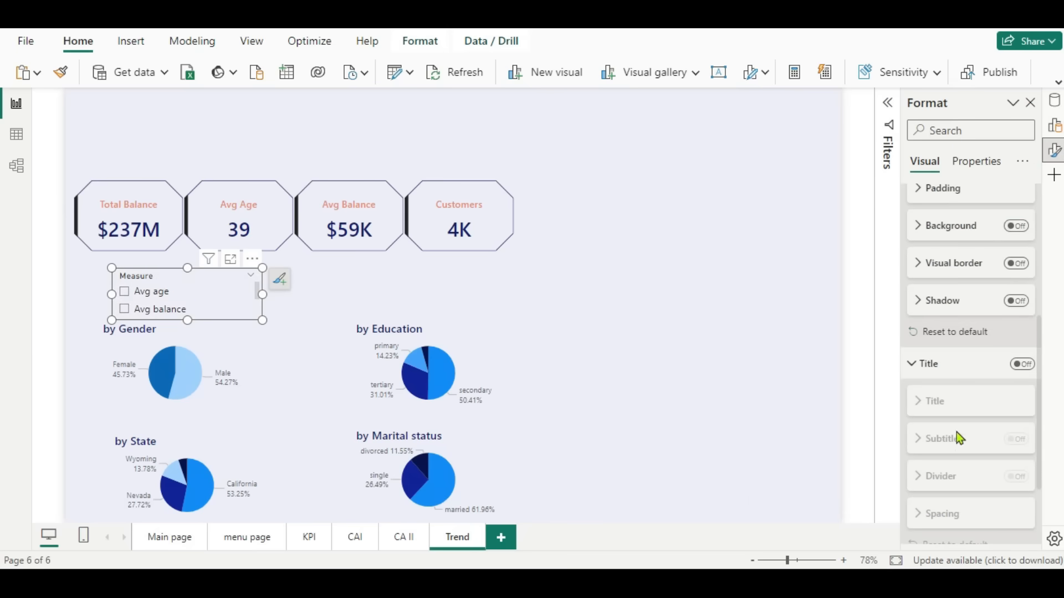
# Set the Measure slicer's style to Tile and widen it so all four tiles fit in one row.
pyautogui.scroll(-2, 945, 341)
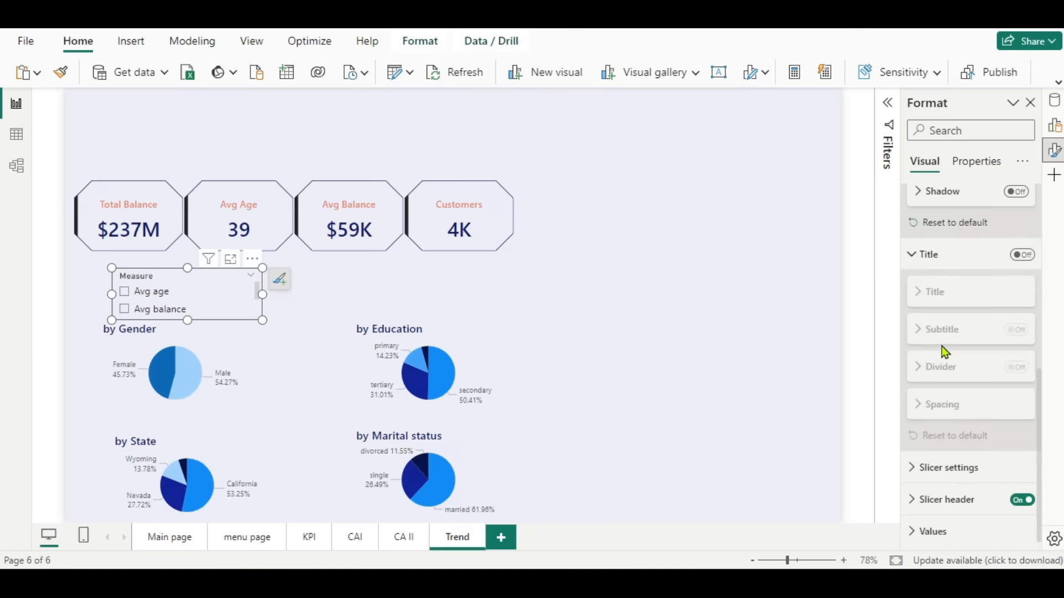
pyautogui.click(915, 471)
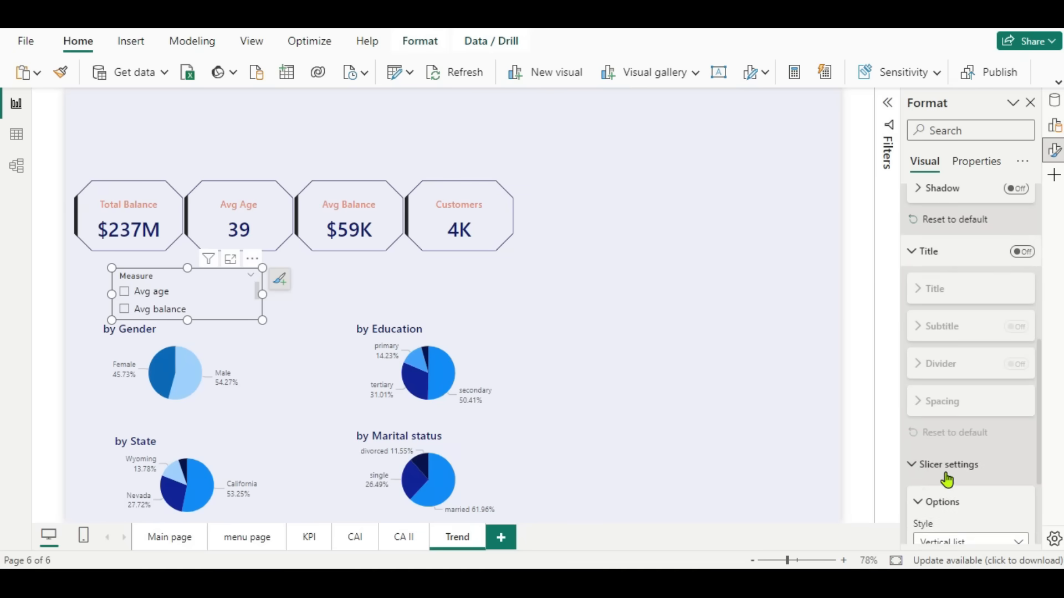
pyautogui.click(1016, 399)
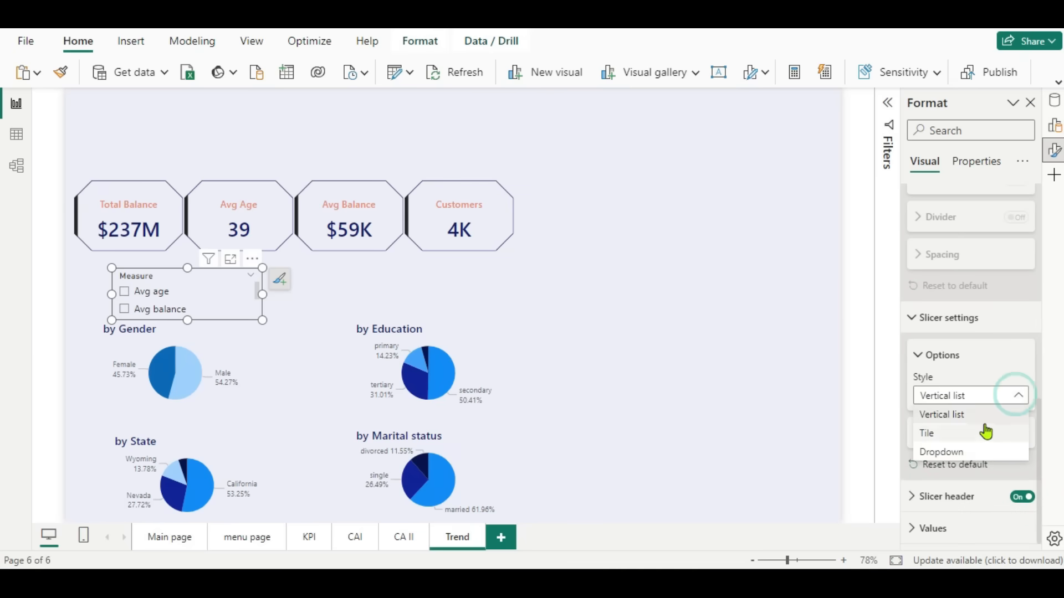
pyautogui.click(962, 435)
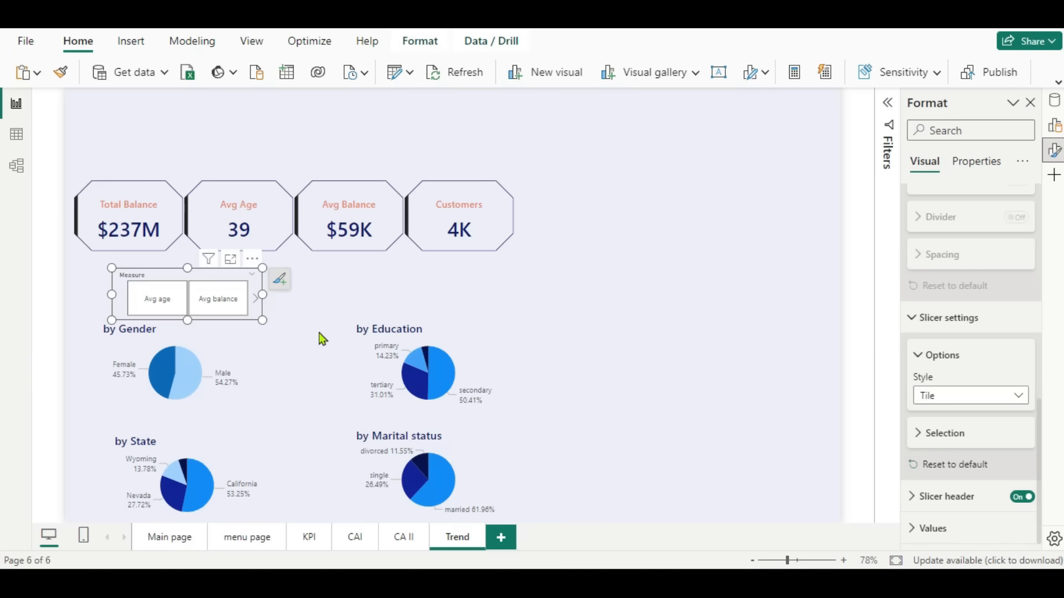
pyautogui.moveTo(262, 297); pyautogui.dragTo(476, 301)
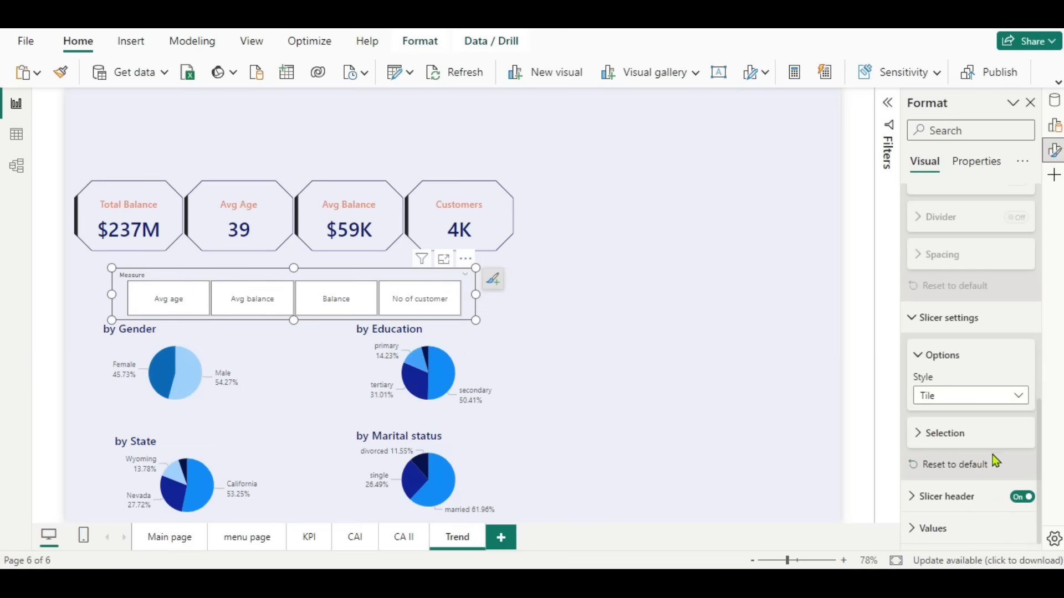
# Turn off the slicer header and format its values in a bolder Segoe UI font, size 12, with the darkest theme navy.
pyautogui.click(1023, 498)
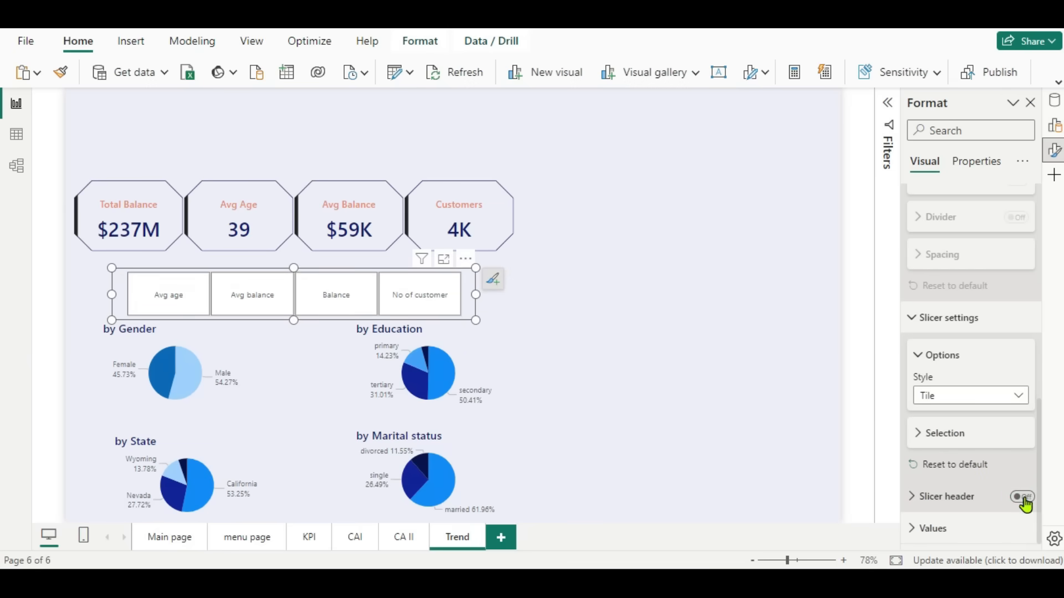
pyautogui.click(911, 529)
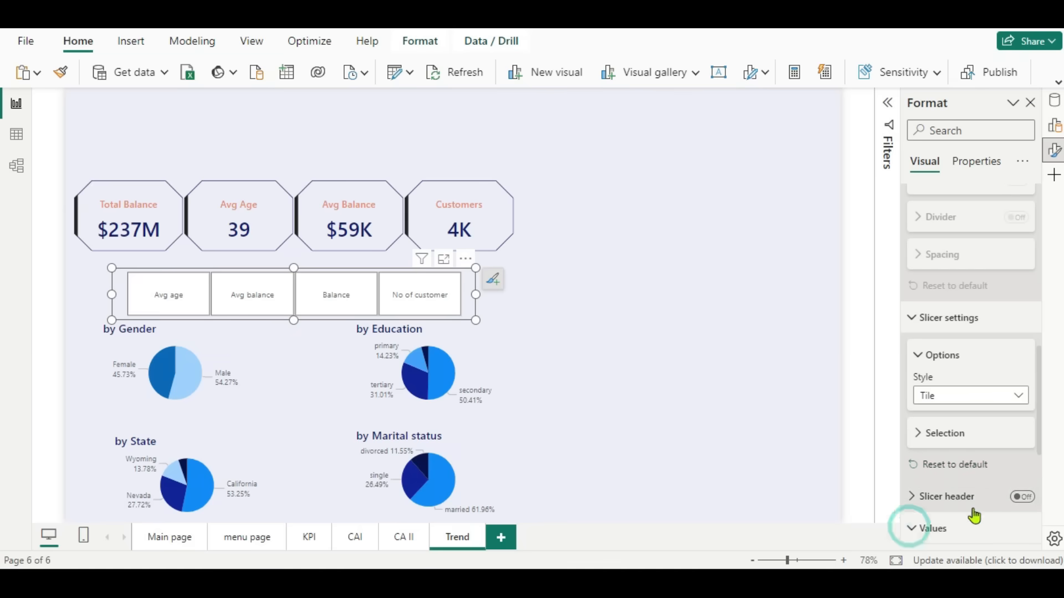
pyautogui.scroll(-5, 974, 510)
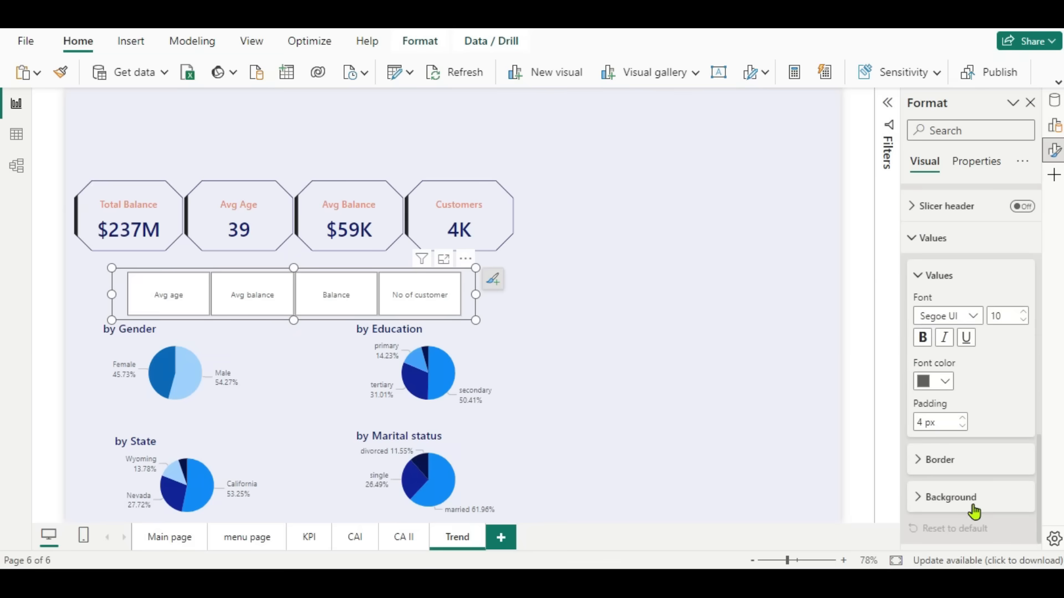
pyautogui.click(944, 388)
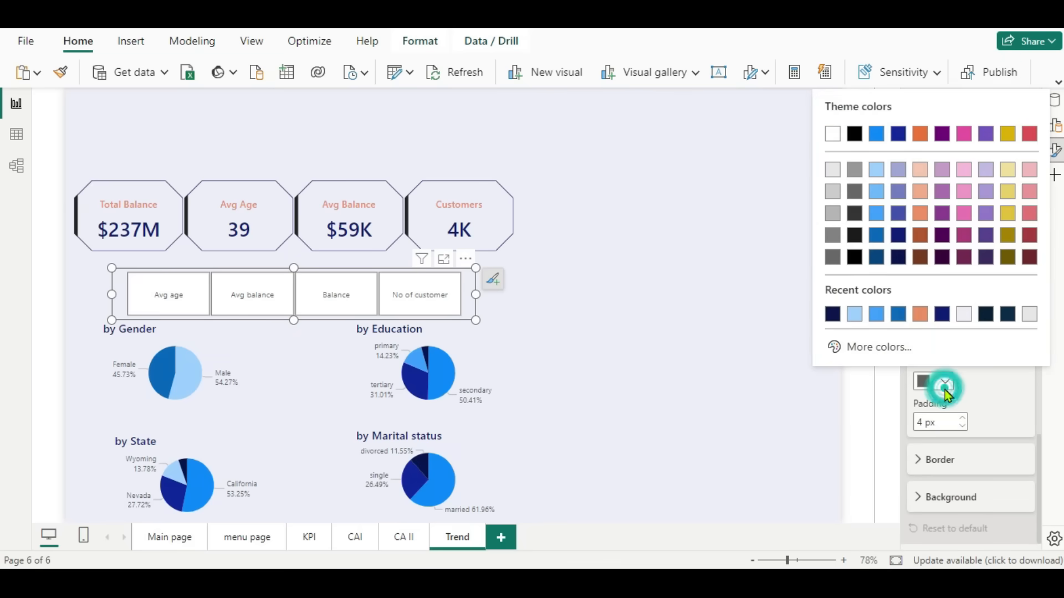
pyautogui.click(900, 260)
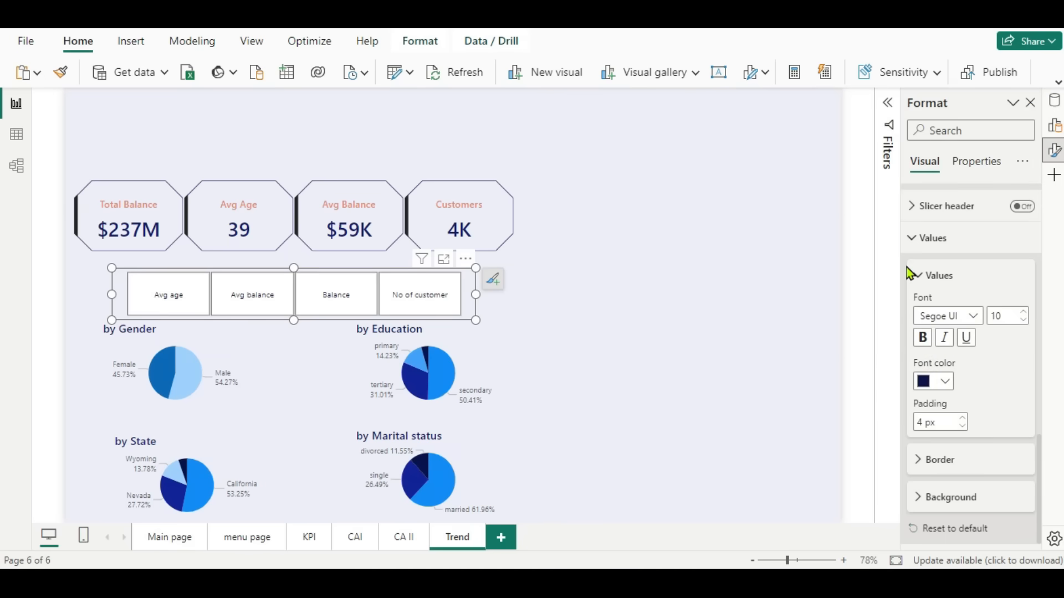
pyautogui.click(970, 321)
pyautogui.click(954, 222)
pyautogui.click(1023, 313)
pyautogui.click(1023, 313)
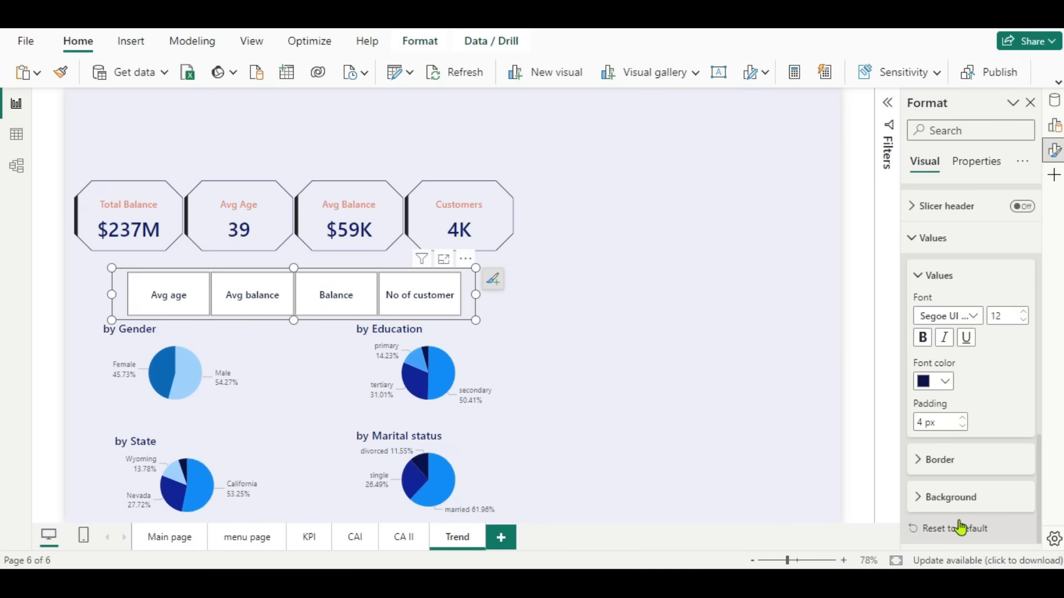
# Fill the slicer tiles with the lightest shade of the theme's bright blue and reduce the slicer's height slightly.
pyautogui.click(921, 498)
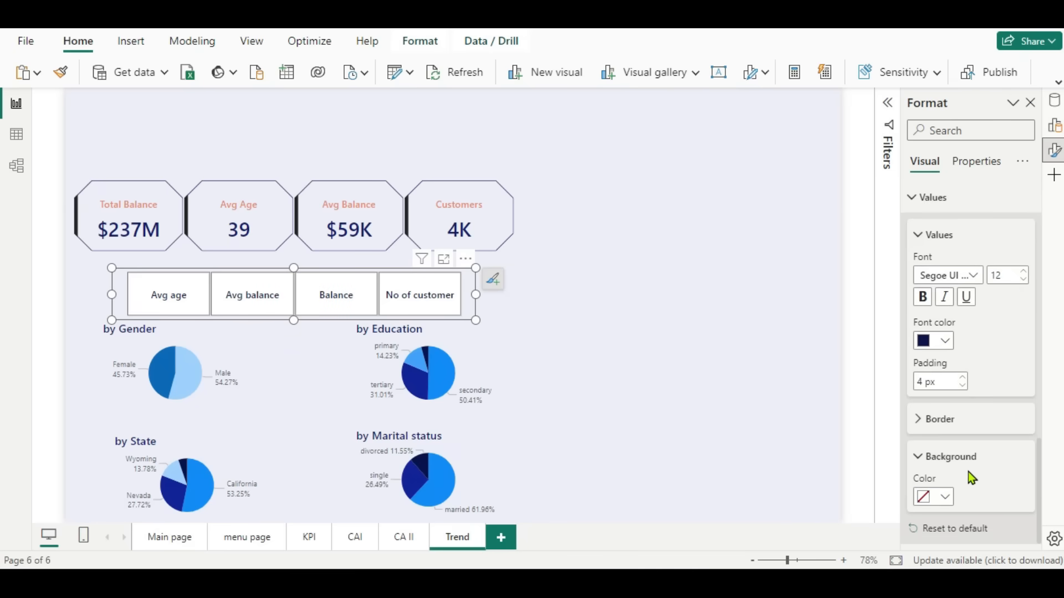
pyautogui.click(941, 497)
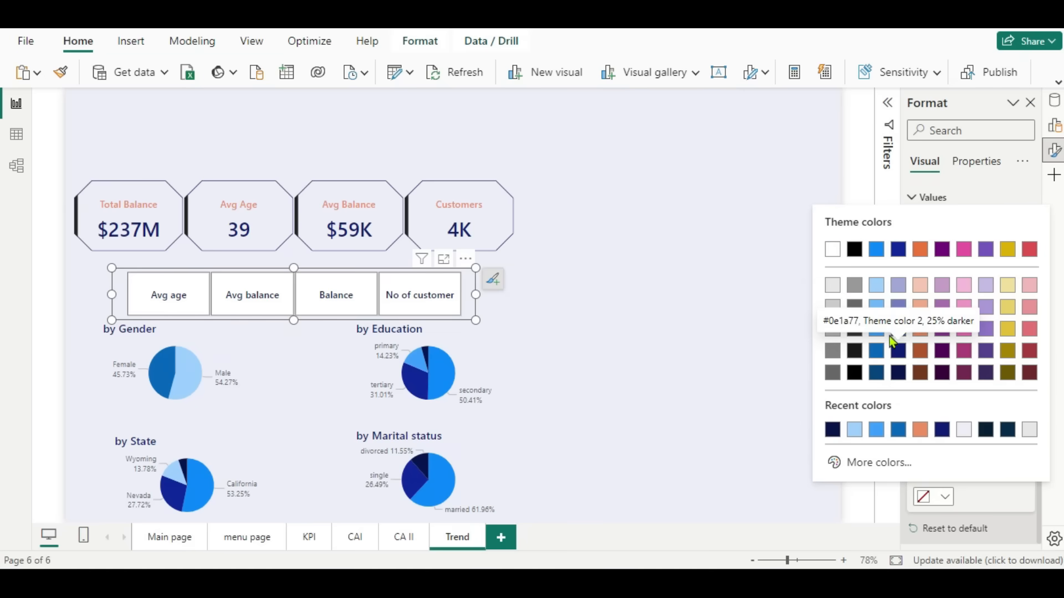
pyautogui.click(876, 286)
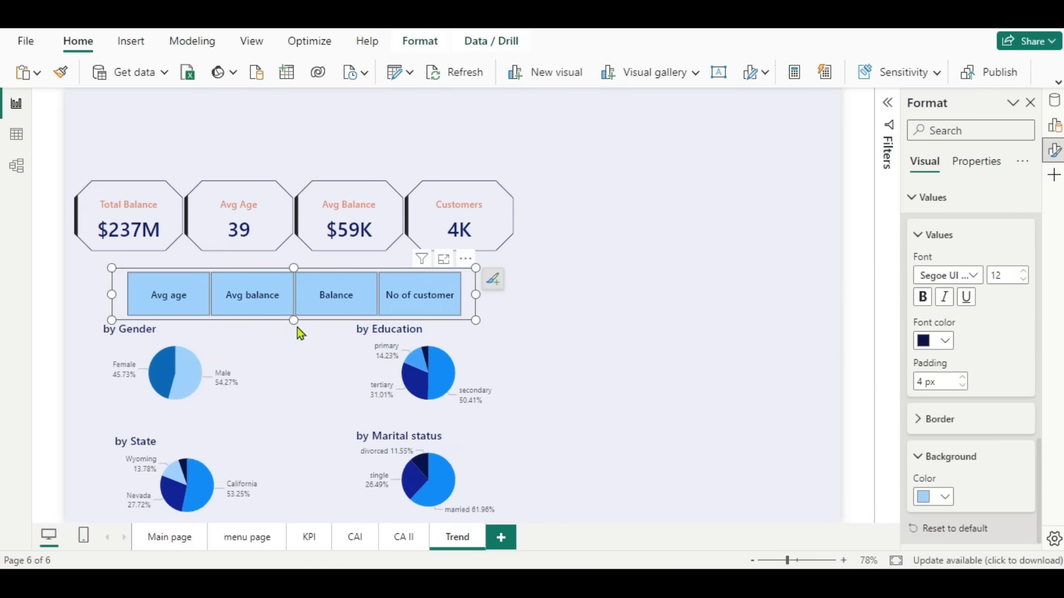
pyautogui.moveTo(296, 325); pyautogui.dragTo(296, 315)
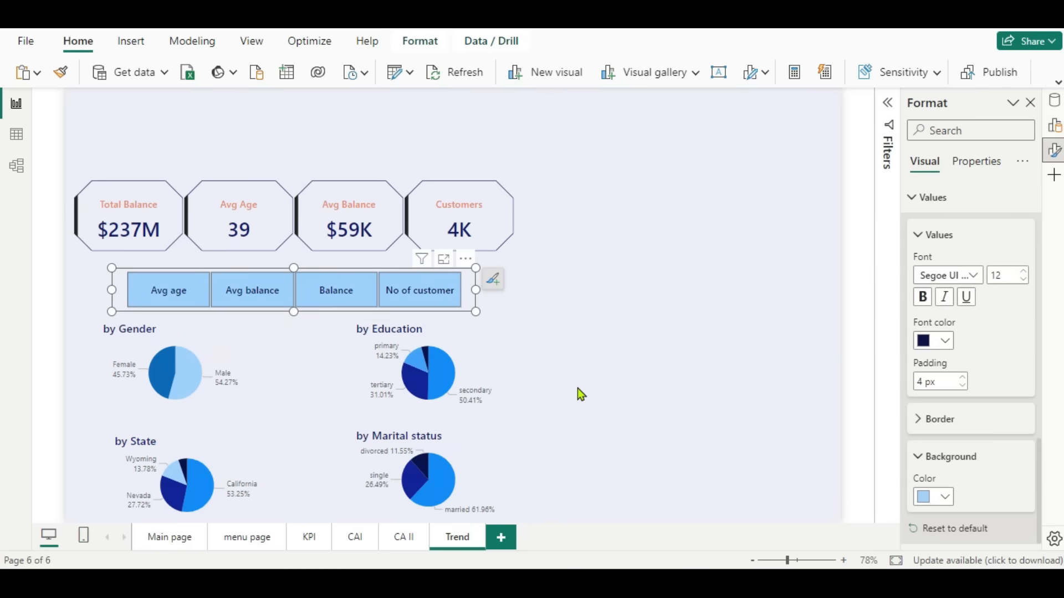
# Test the Measure slicer by selecting Avg age, Avg balance and Balance in turn and checking how the pies respond.
pyautogui.click(166, 299)
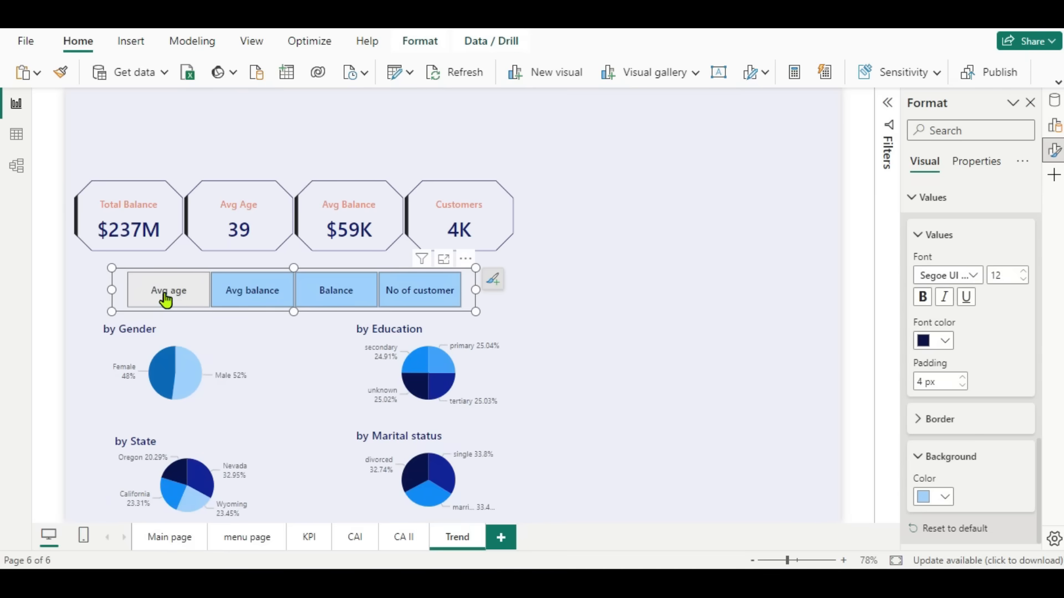
pyautogui.click(257, 301)
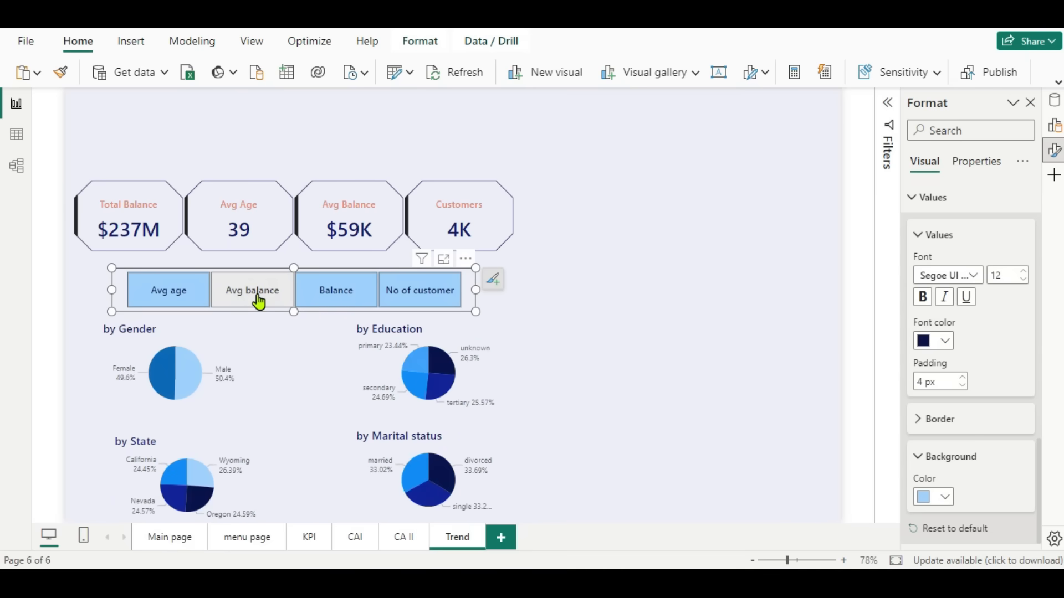
pyautogui.click(326, 307)
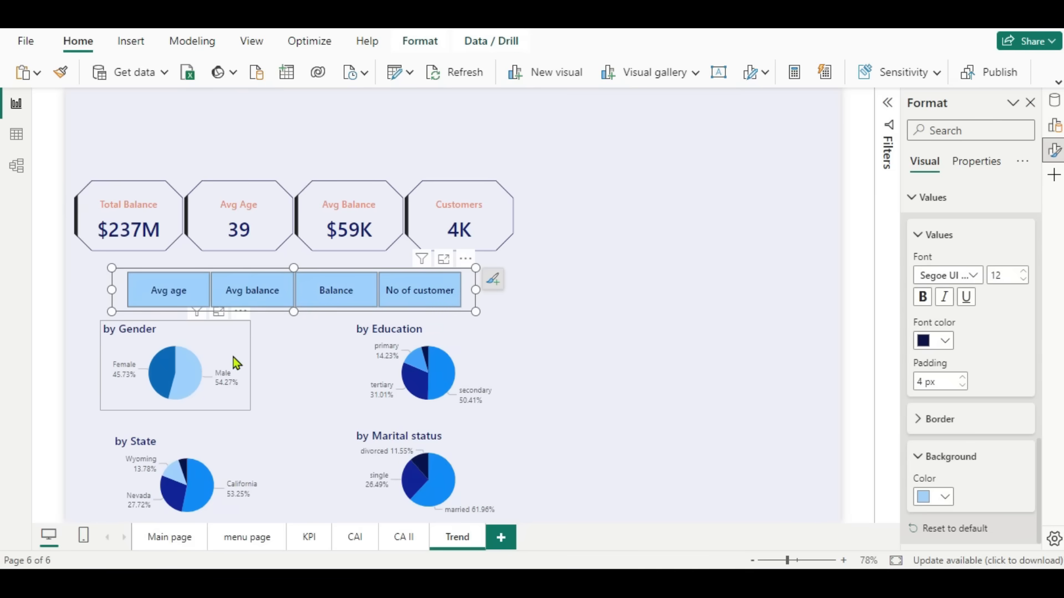
# Reposition the Gender, State, Education and Marital status pies closer together, centred beneath the Measure slicer tiles.
pyautogui.moveTo(245, 355); pyautogui.dragTo(257, 355)
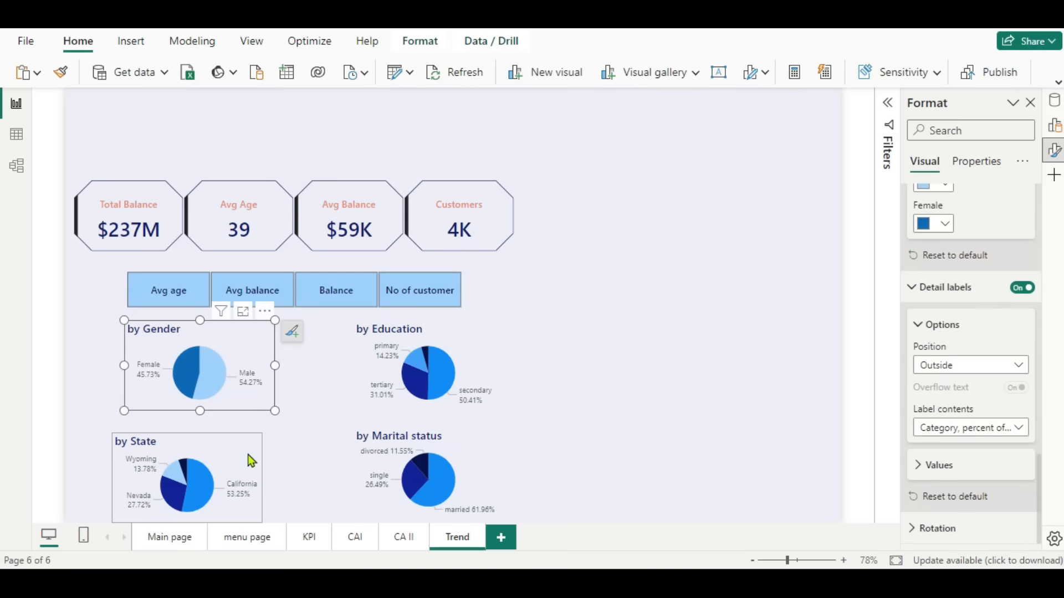
pyautogui.moveTo(244, 464); pyautogui.dragTo(261, 451)
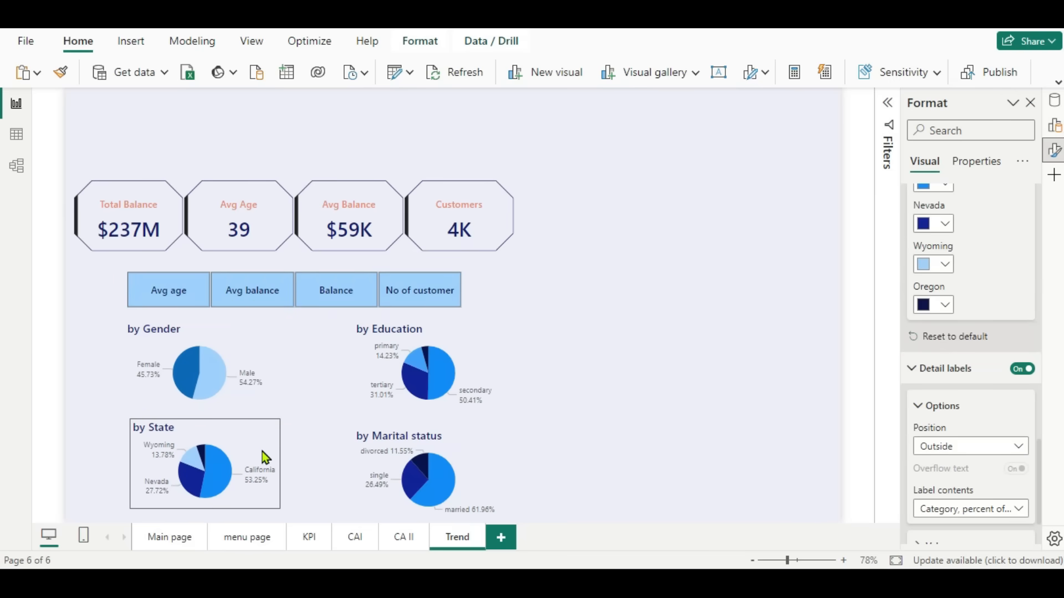
pyautogui.moveTo(474, 331); pyautogui.dragTo(451, 337)
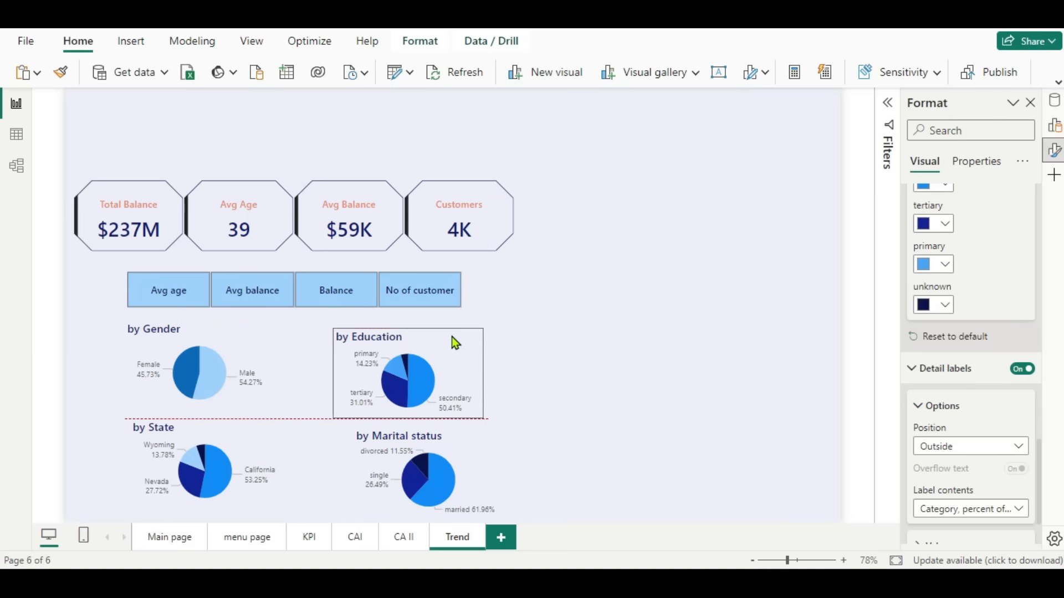
pyautogui.moveTo(470, 443); pyautogui.dragTo(444, 443)
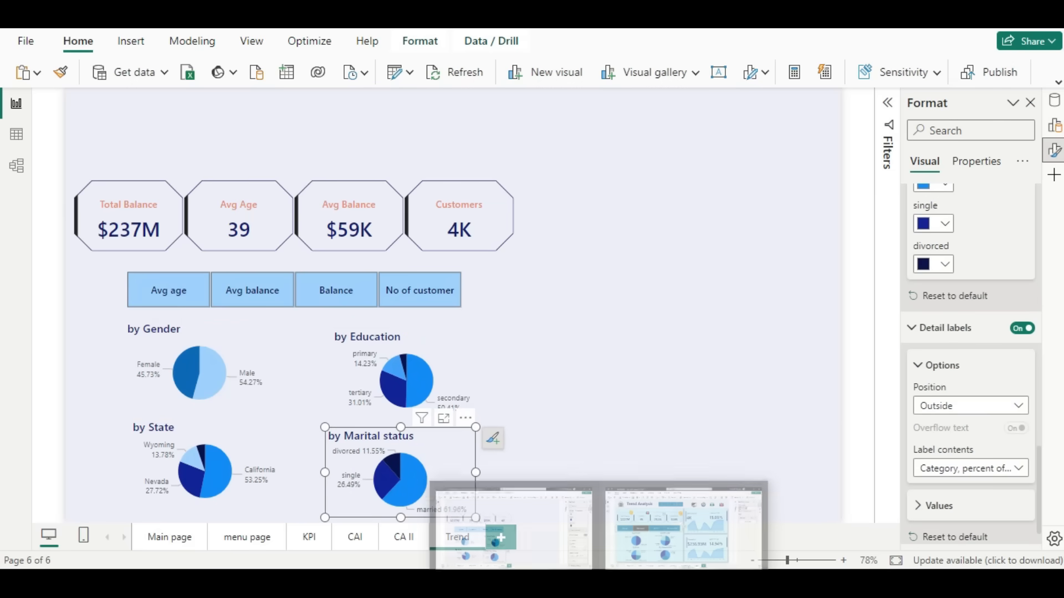
# View the finished reference report's trend page, and review the DAX formulas of the Balance MoM and customer MoM measures.
pyautogui.click(682, 526)
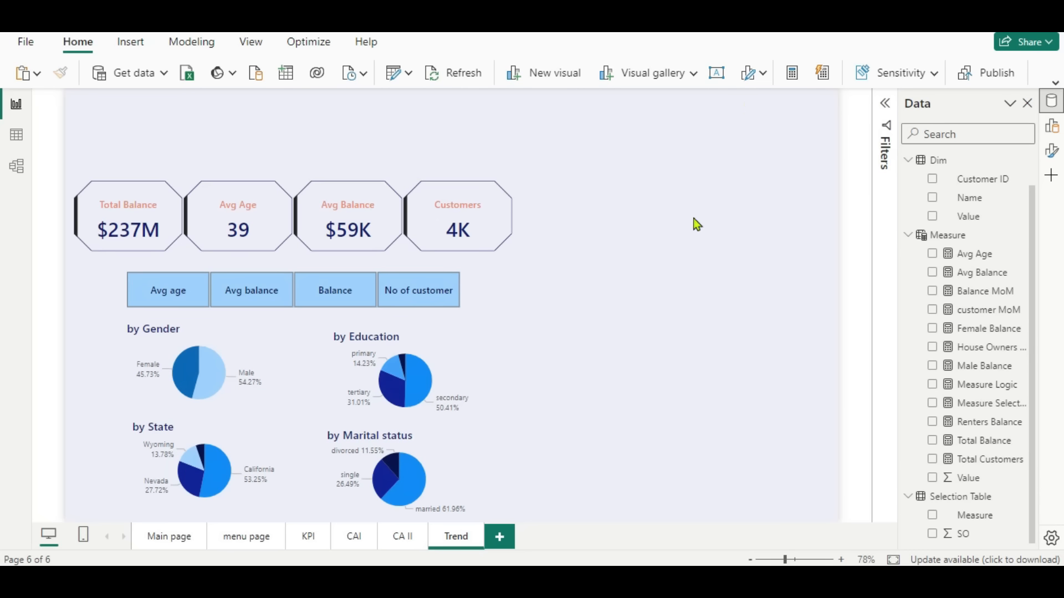
pyautogui.click(979, 293)
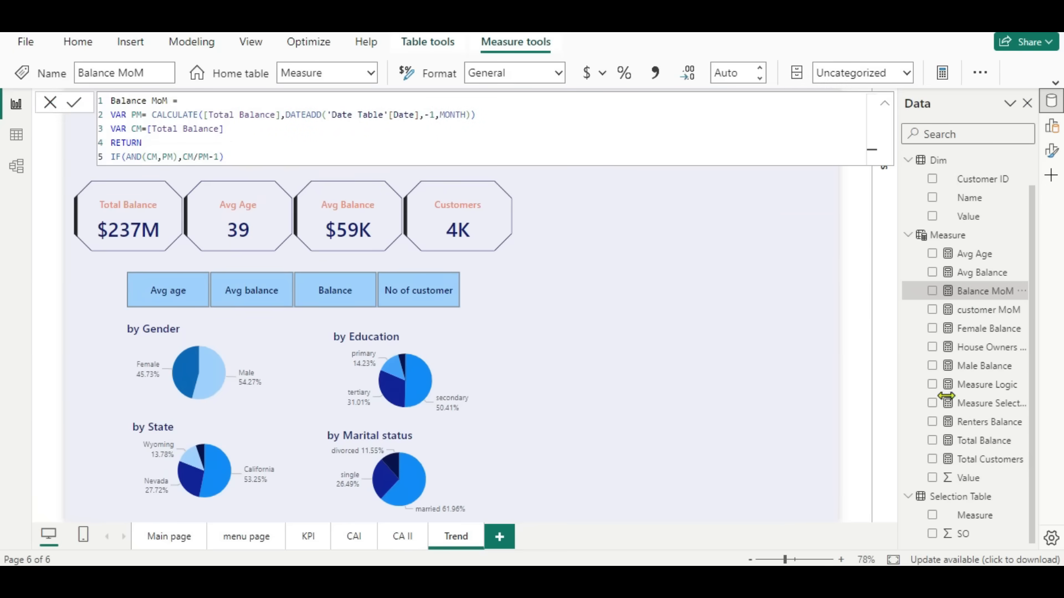
pyautogui.click(987, 318)
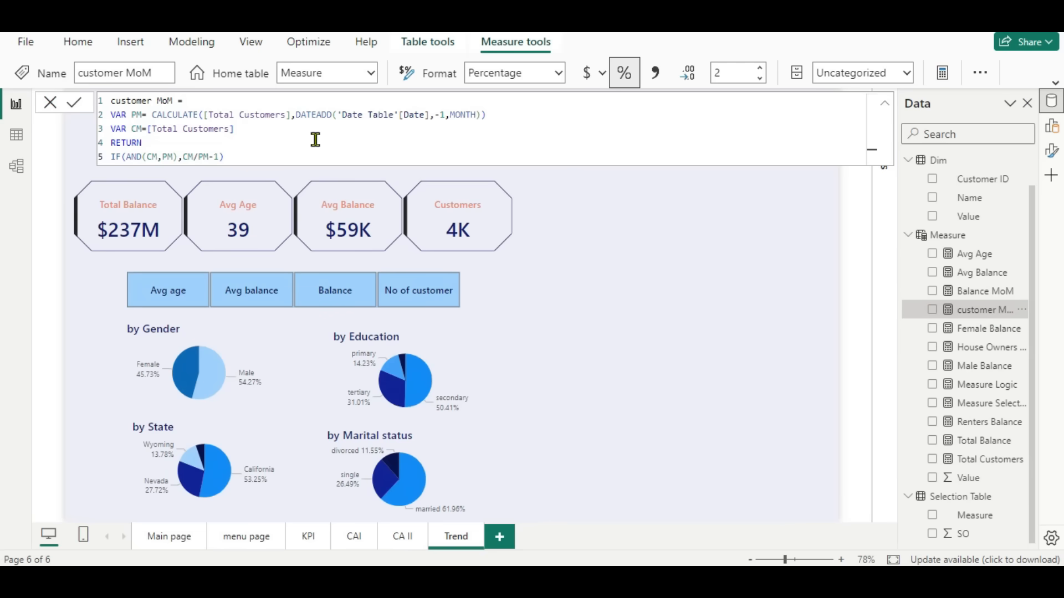
pyautogui.click(600, 287)
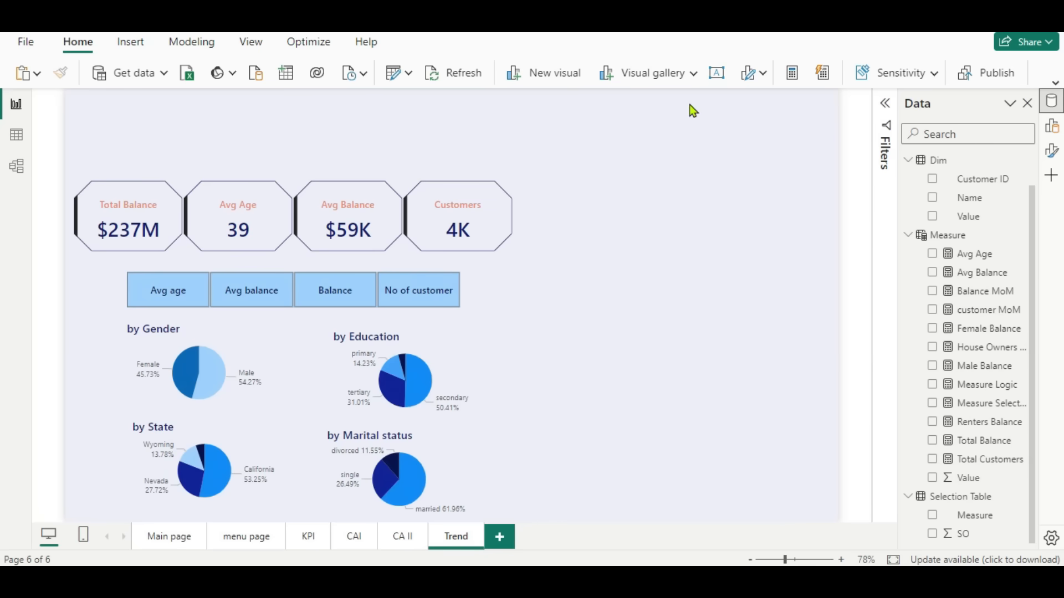
# Insert a line chart in the empty area beside the metric cards and convert it to an area chart.
pyautogui.click(698, 72)
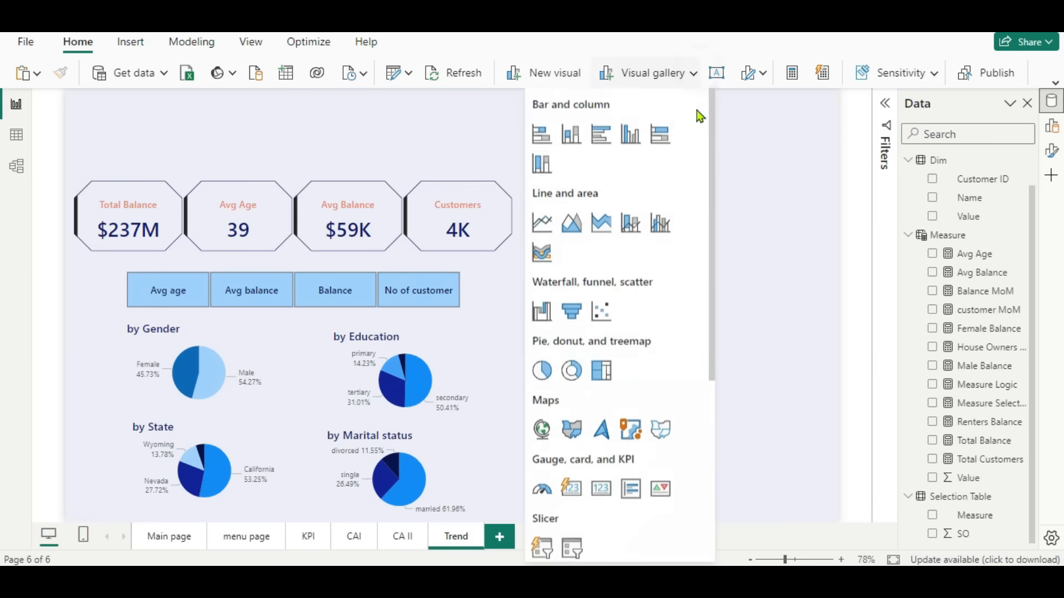
pyautogui.click(544, 231)
pyautogui.moveTo(568, 454); pyautogui.dragTo(648, 208)
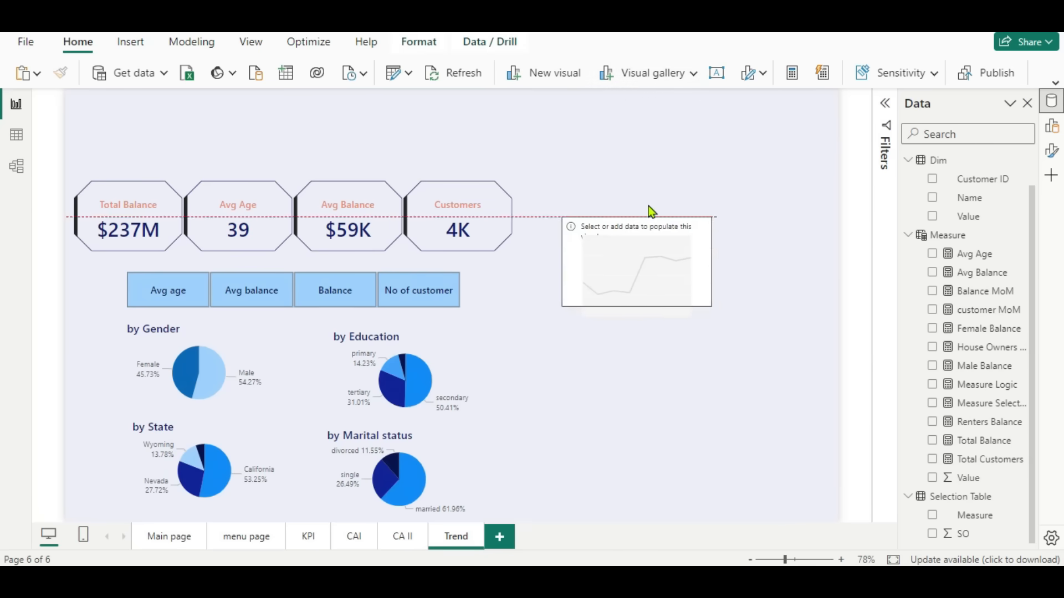
pyautogui.click(695, 73)
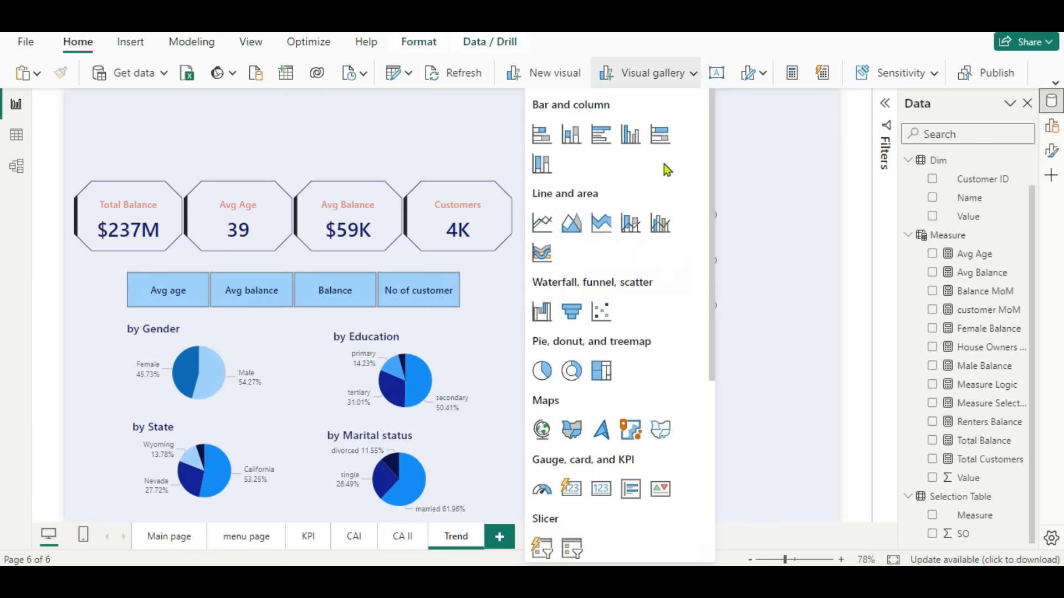
pyautogui.click(578, 238)
pyautogui.moveTo(600, 267); pyautogui.dragTo(647, 265)
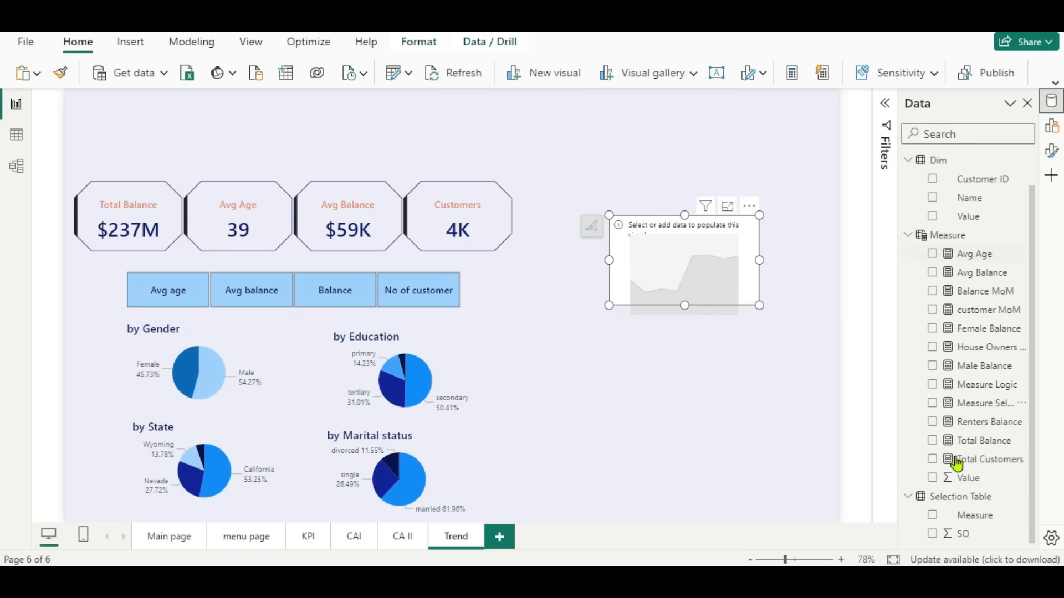
# Plot Total Customers by the Date Table's Month Name in the area chart and enlarge the chart.
pyautogui.scroll(2, 915, 386)
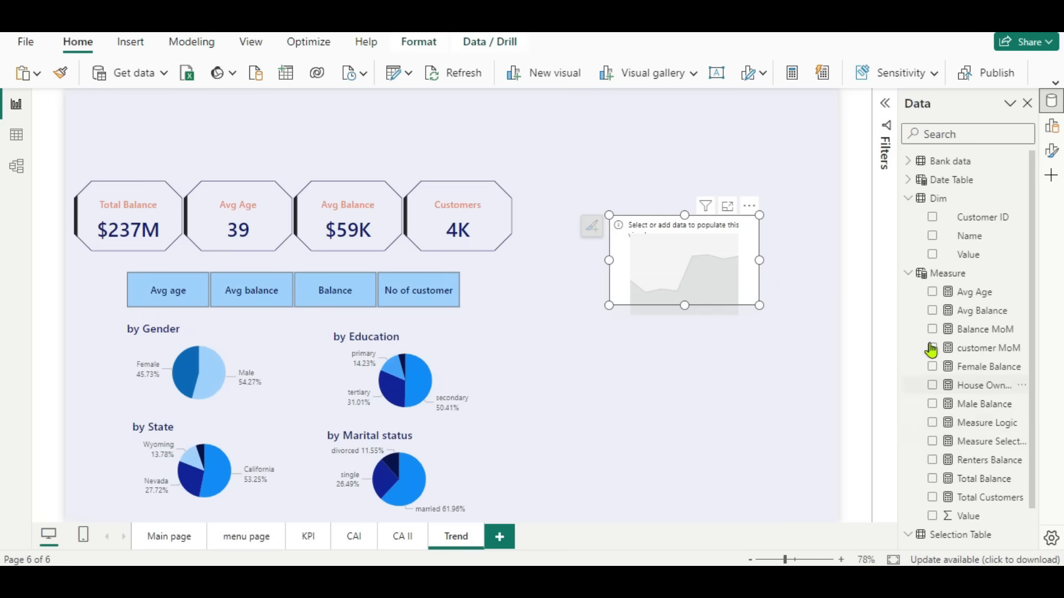
pyautogui.click(909, 182)
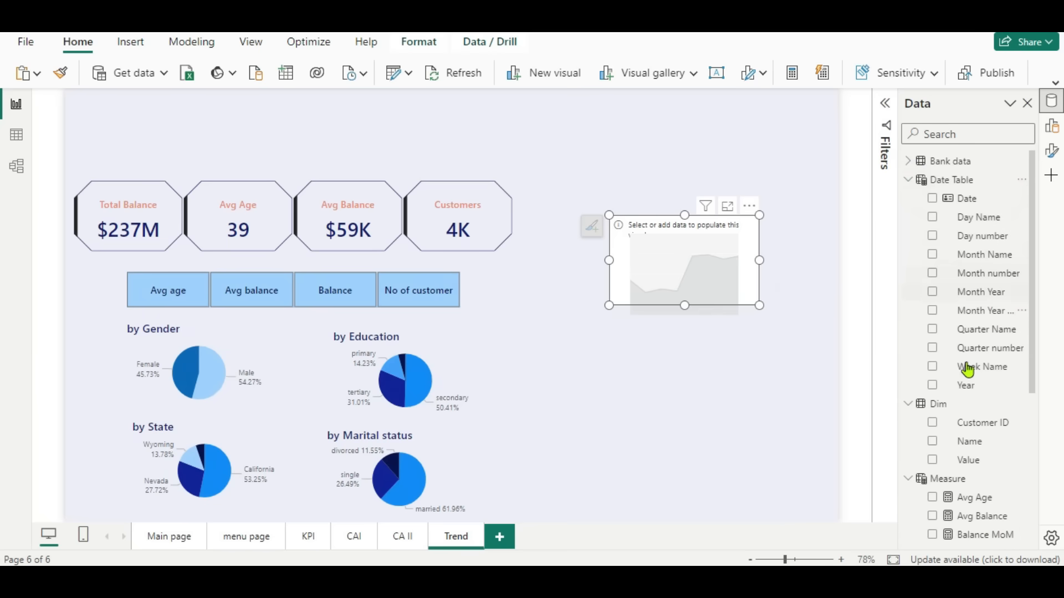
pyautogui.click(932, 255)
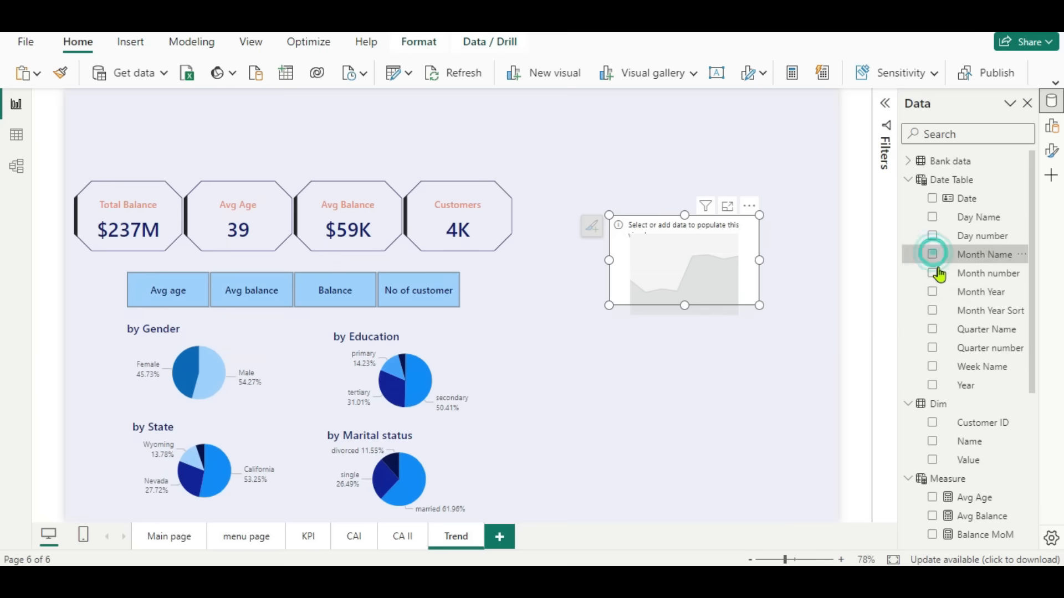
pyautogui.scroll(-5, 962, 428)
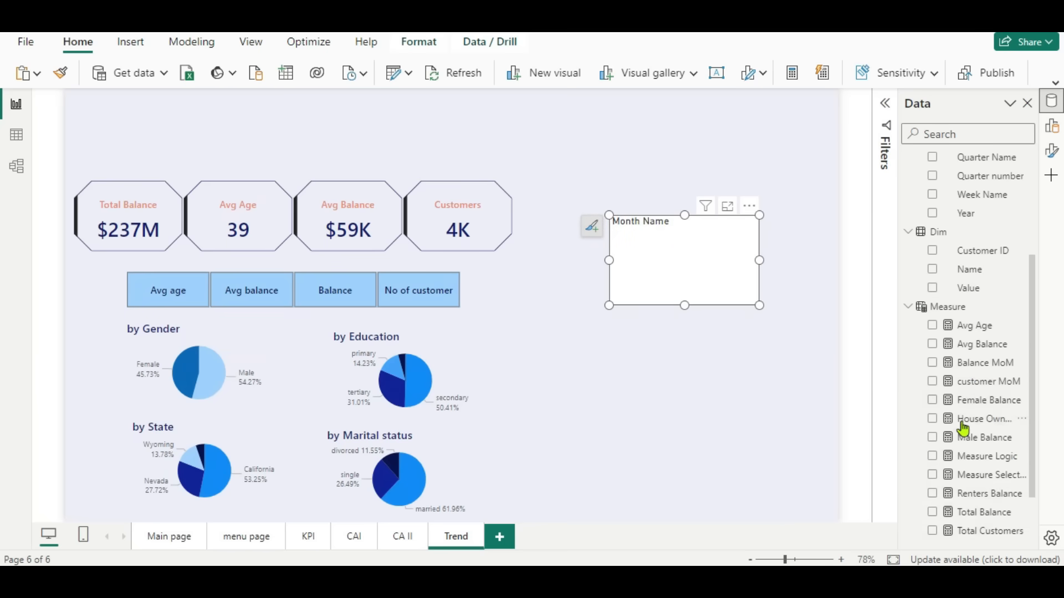
pyautogui.click(933, 460)
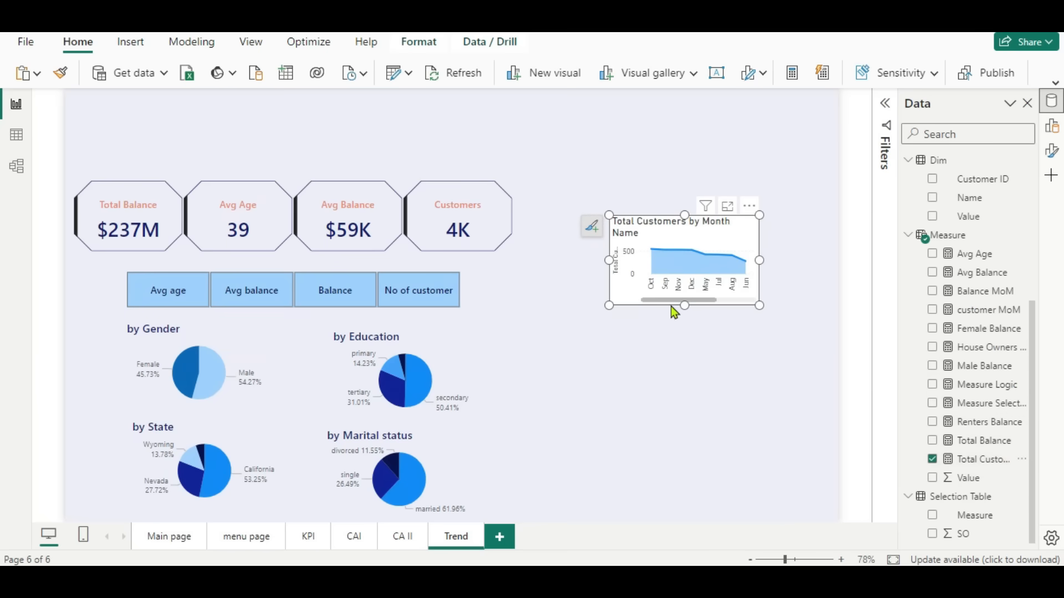
pyautogui.moveTo(608, 308); pyautogui.dragTo(576, 329)
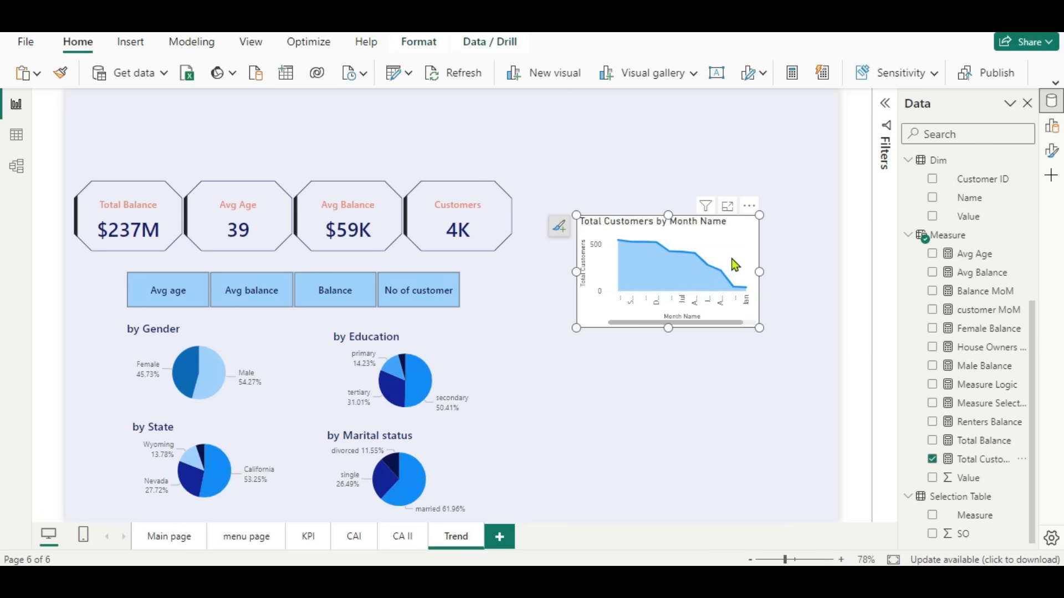
# Sort the area chart in ascending order and widen it on both sides so the month labels fit.
pyautogui.click(749, 206)
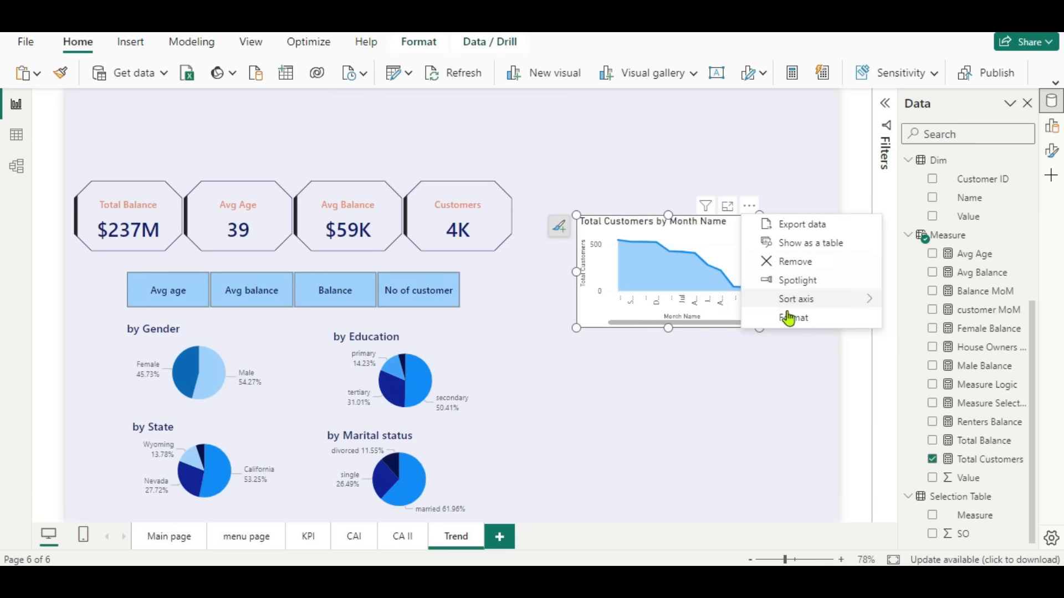
pyautogui.click(867, 302)
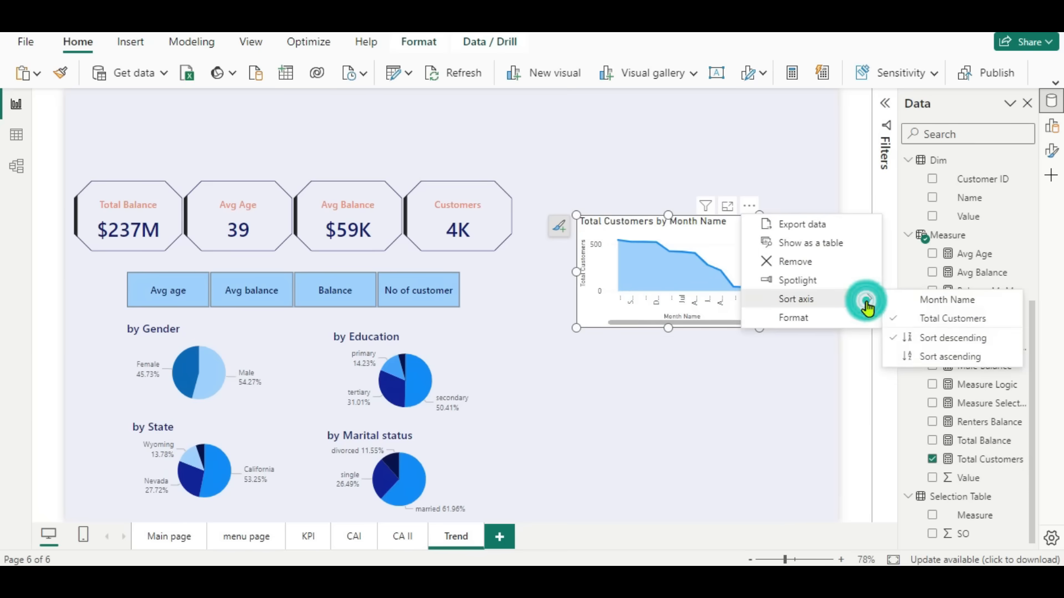
pyautogui.click(917, 356)
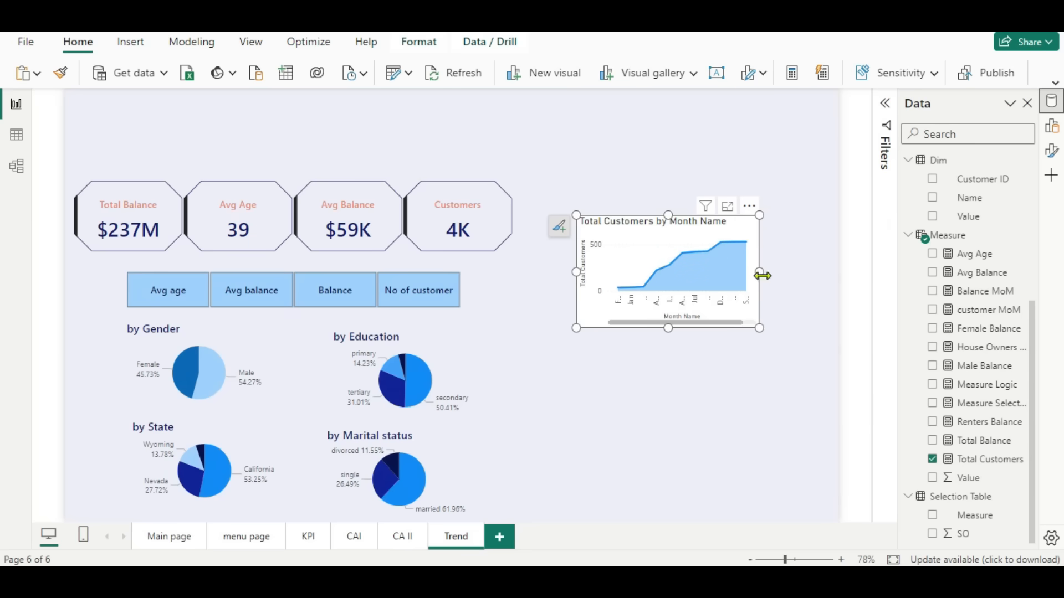
pyautogui.moveTo(769, 275); pyautogui.dragTo(807, 277)
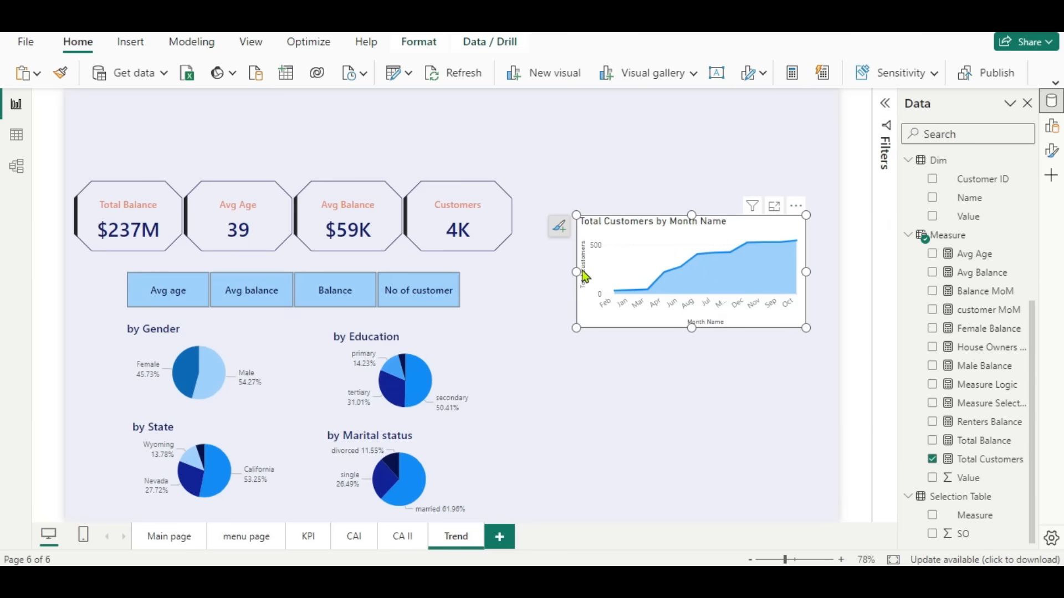
pyautogui.moveTo(576, 271); pyautogui.dragTo(567, 271)
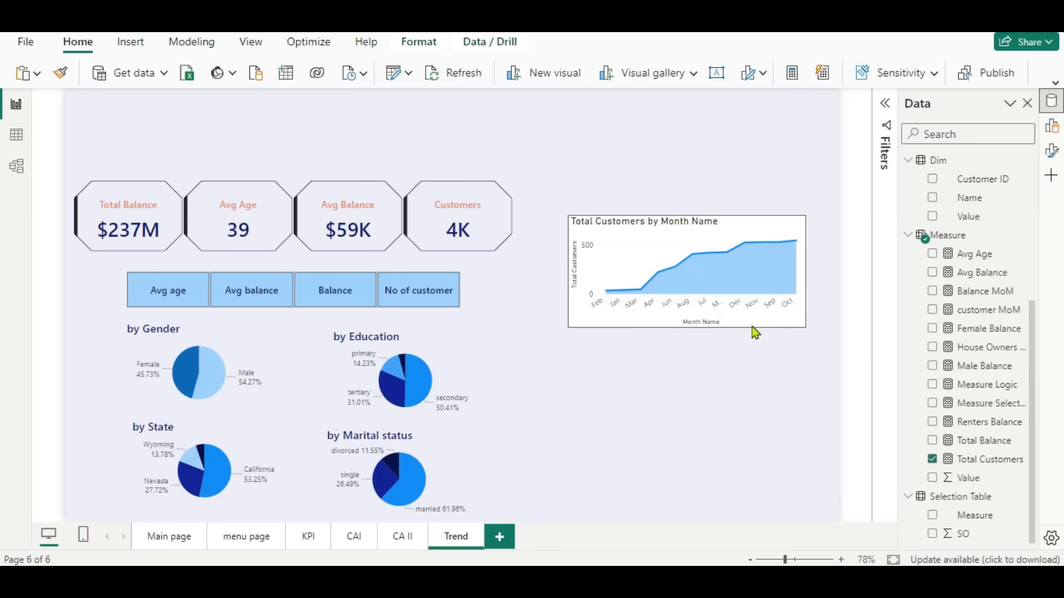
# Sort the area chart's axis by Month Name and enlarge the chart to about 407 wide by 218 high.
pyautogui.click(796, 207)
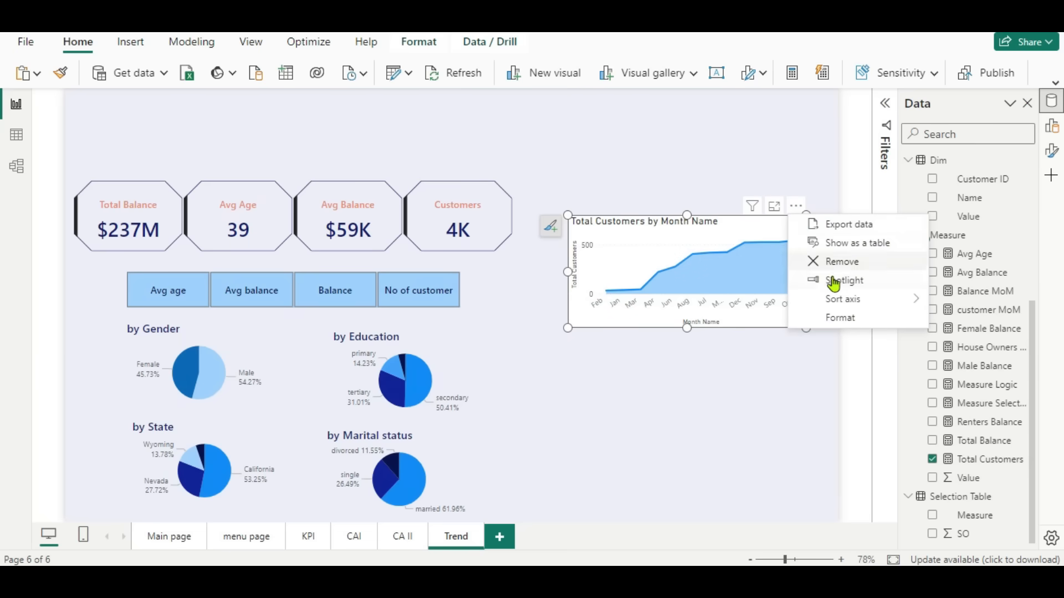
pyautogui.moveTo(845, 300)
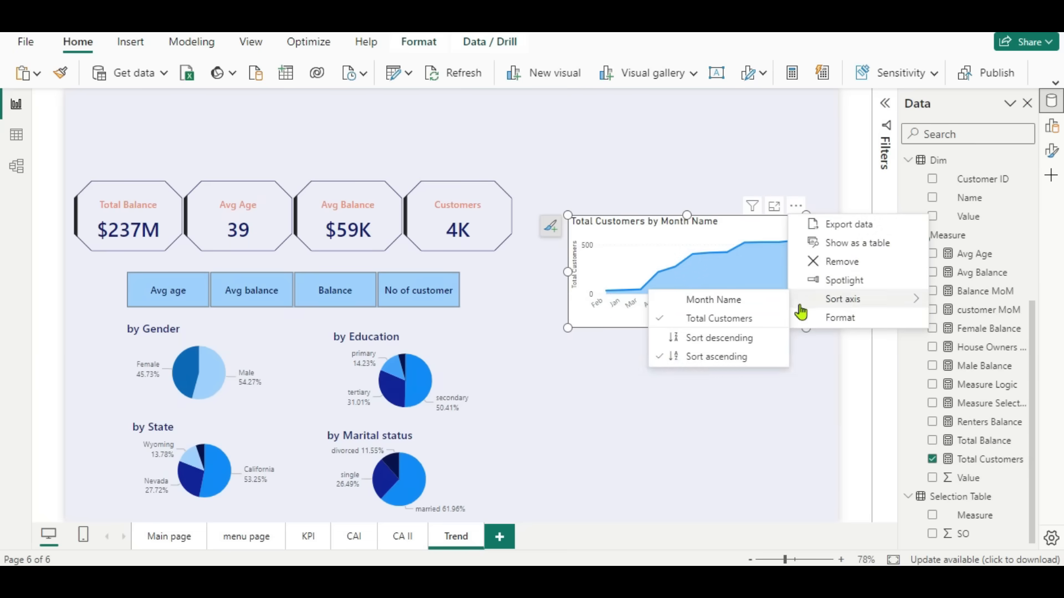
pyautogui.click(730, 302)
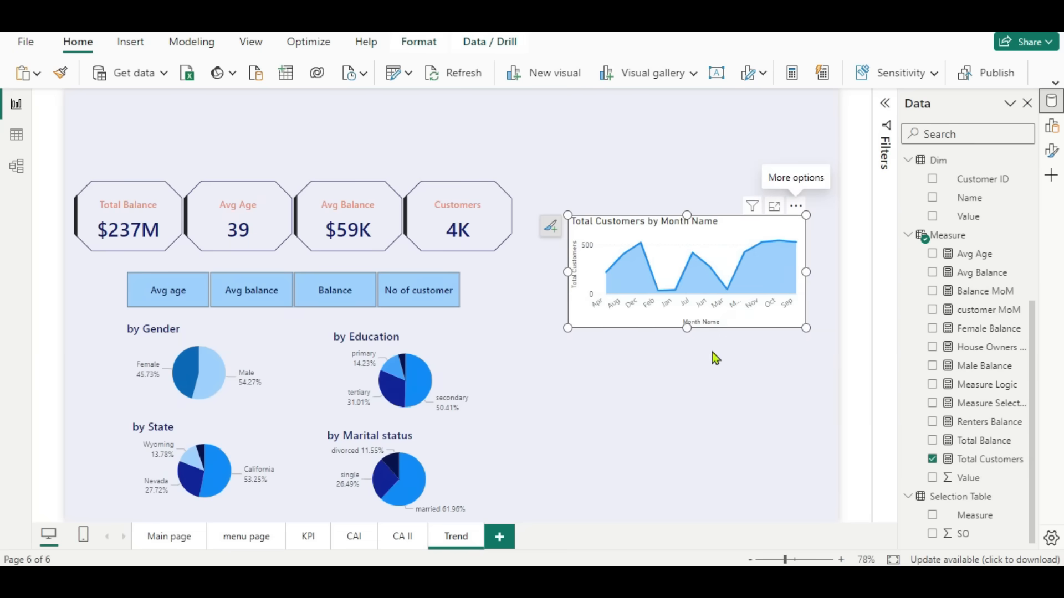
pyautogui.moveTo(808, 327); pyautogui.dragTo(815, 347)
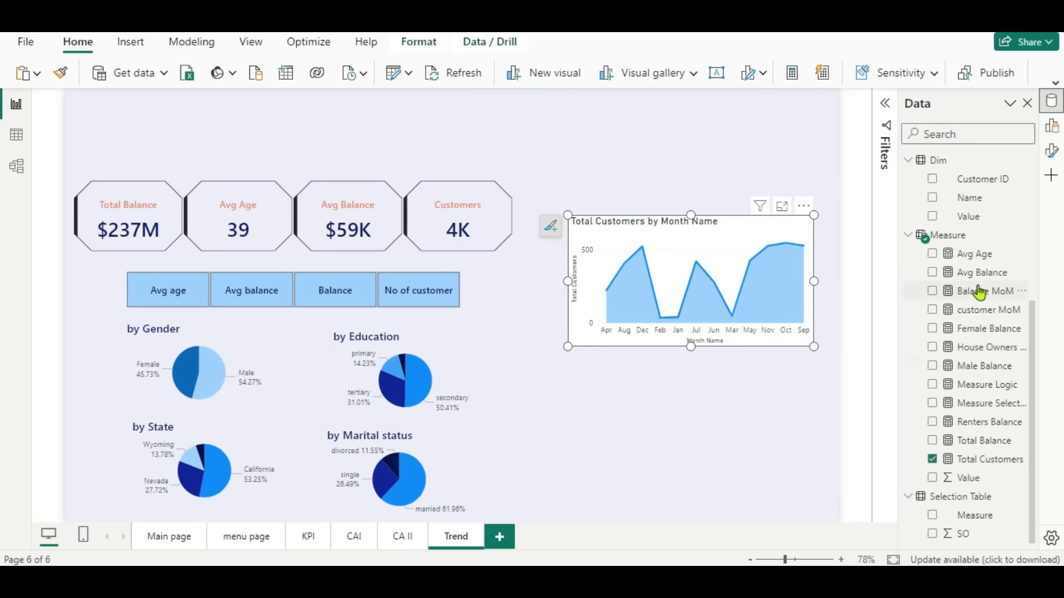
# Turn off the background of the Total Customers by Month Name area chart.
pyautogui.click(1052, 153)
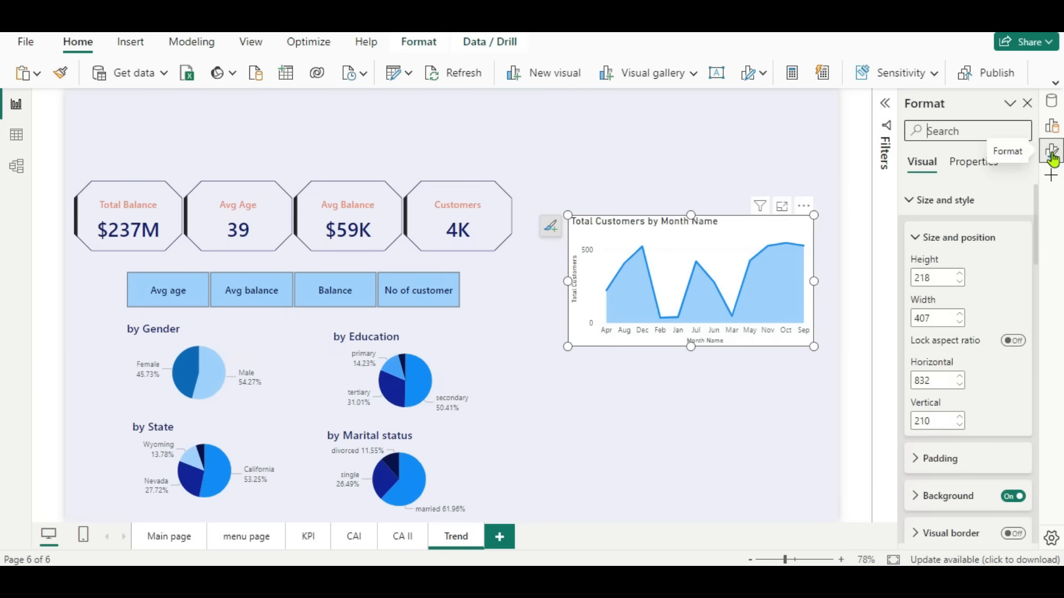
pyautogui.click(1019, 499)
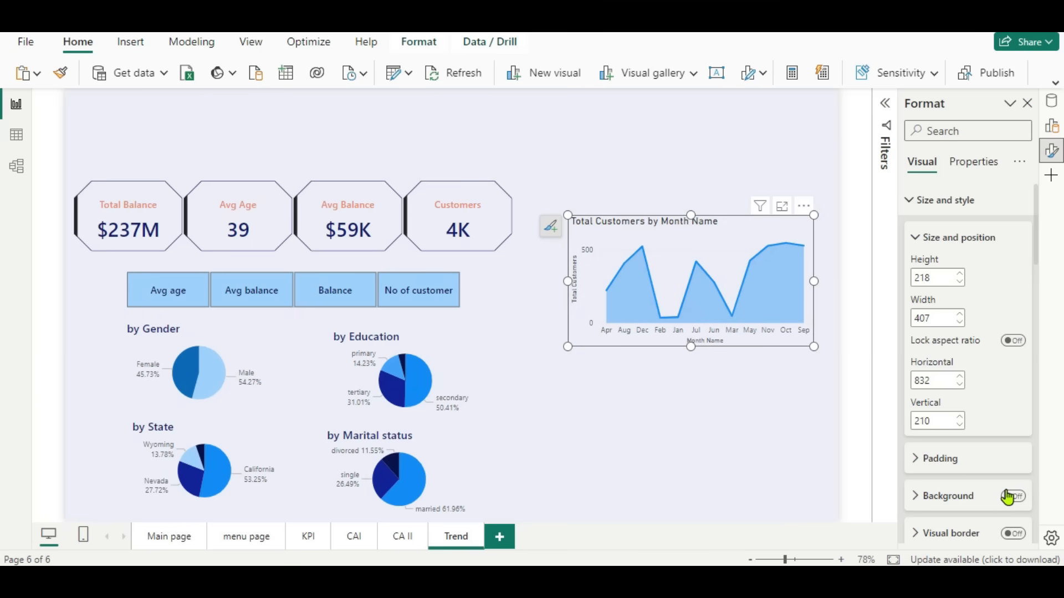
pyautogui.scroll(-8, 1003, 401)
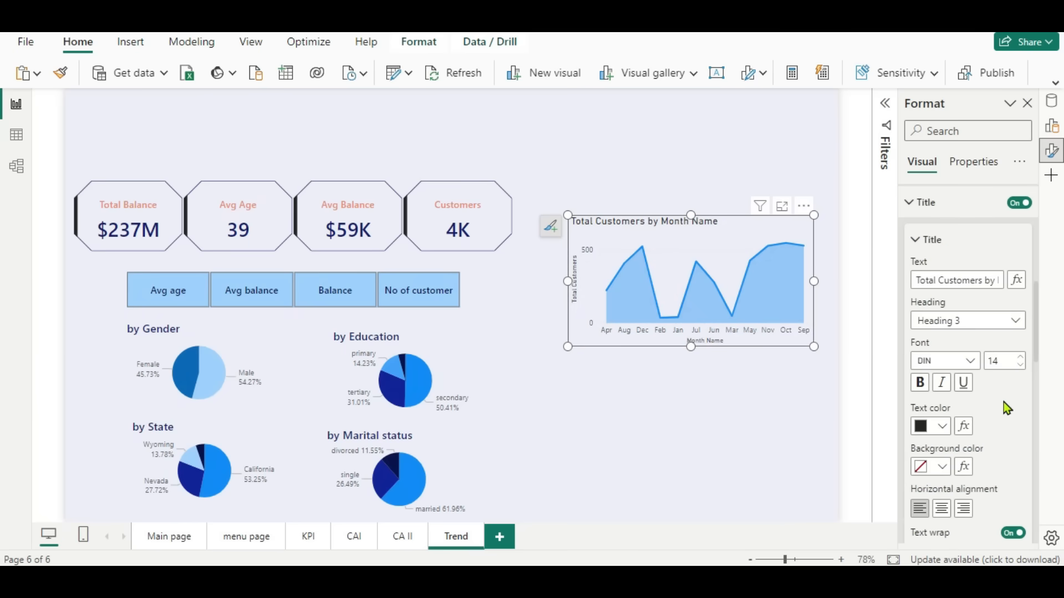
pyautogui.scroll(-3, 1002, 401)
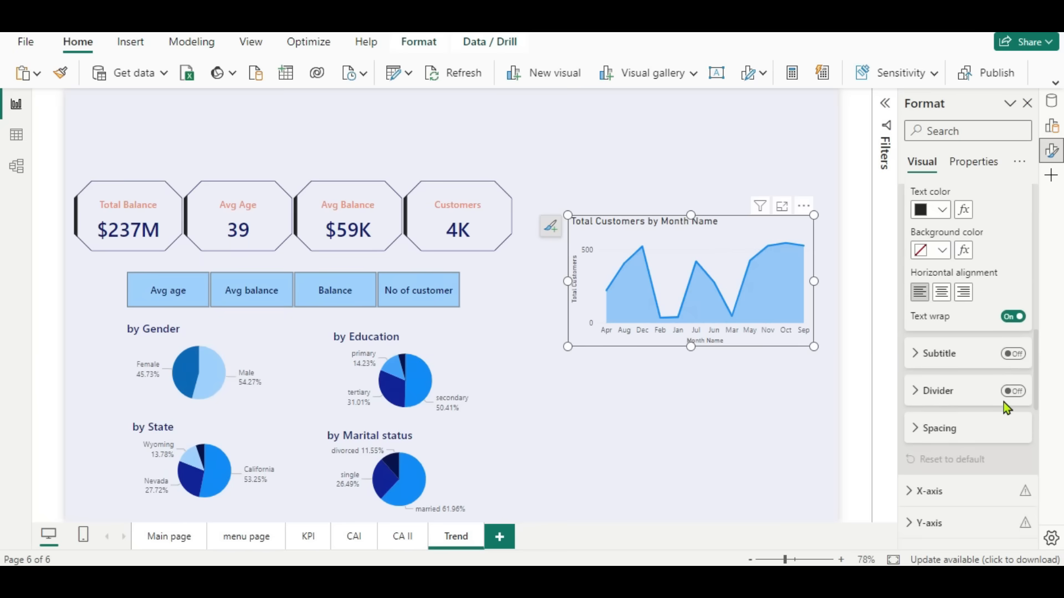
pyautogui.scroll(1, 1003, 401)
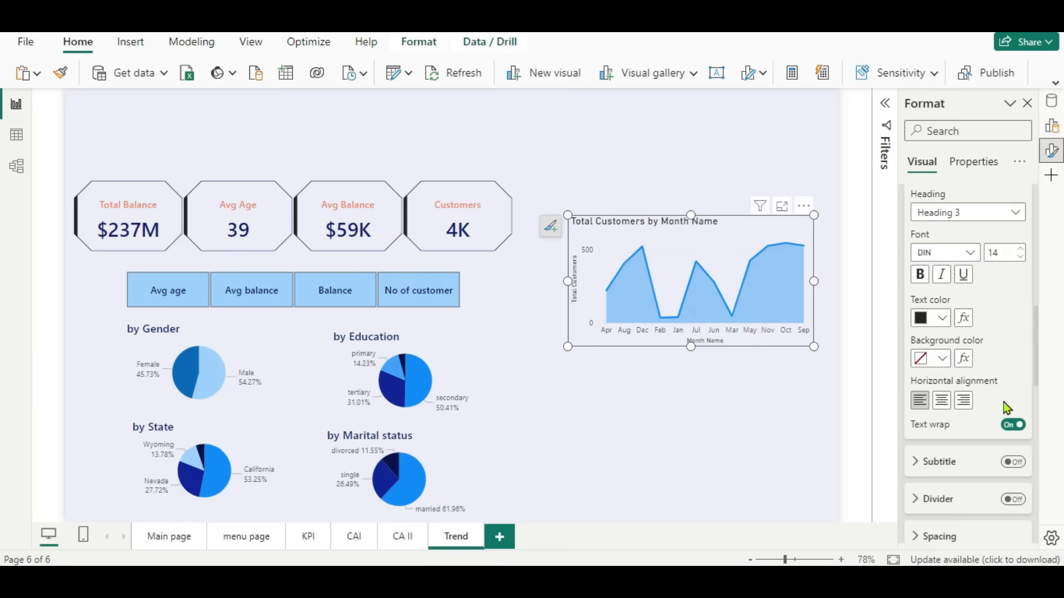
# Turn off the title and the X-axis title of the Total Customers area chart.
pyautogui.scroll(1, 1003, 401)
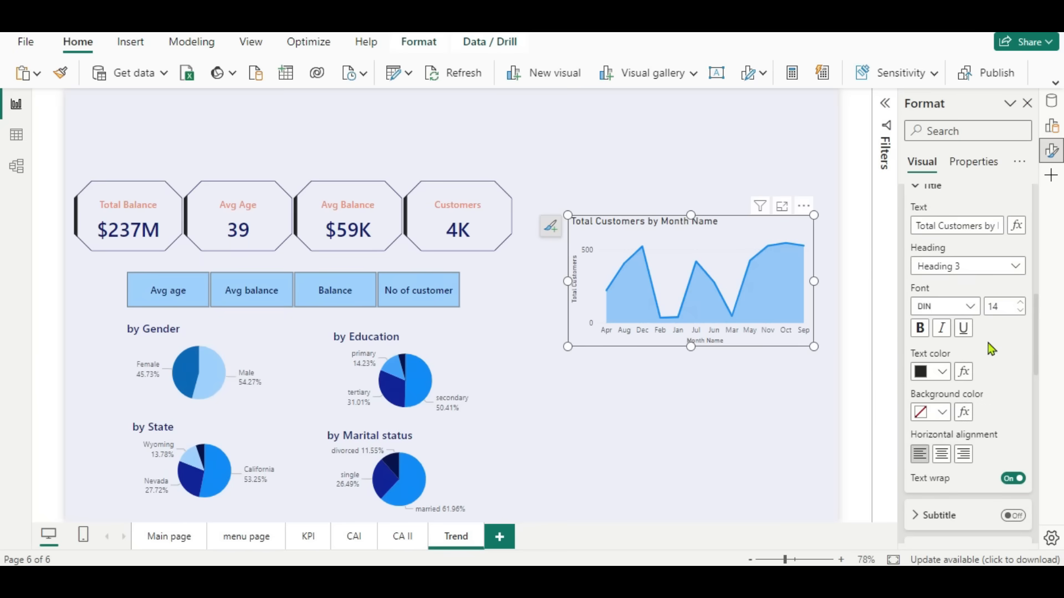
pyautogui.scroll(1, 988, 342)
pyautogui.click(1023, 203)
pyautogui.scroll(-3, 1008, 365)
pyautogui.click(909, 307)
pyautogui.scroll(-3, 1005, 444)
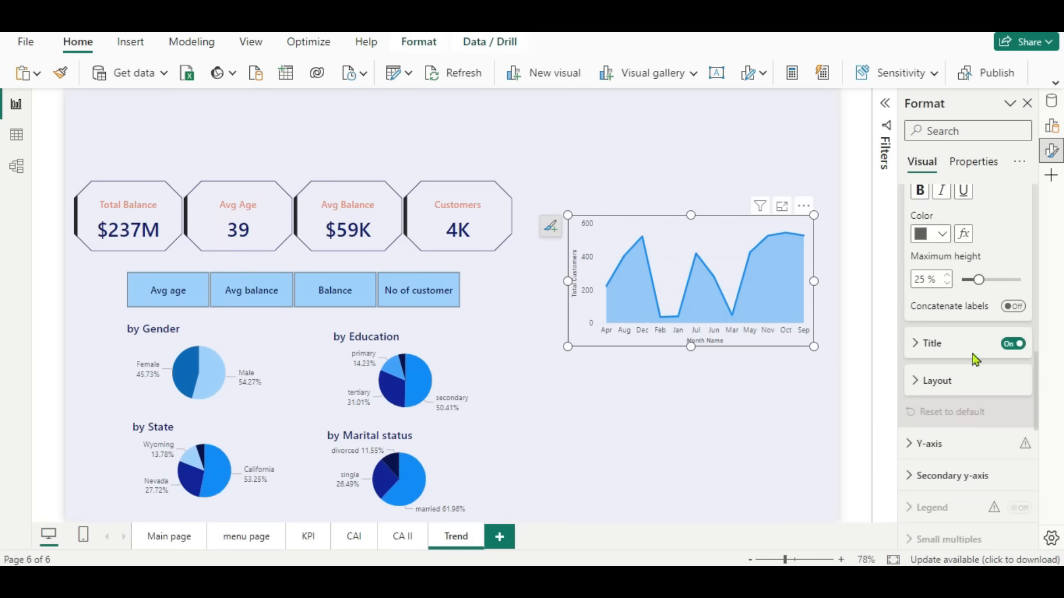
pyautogui.click(1012, 346)
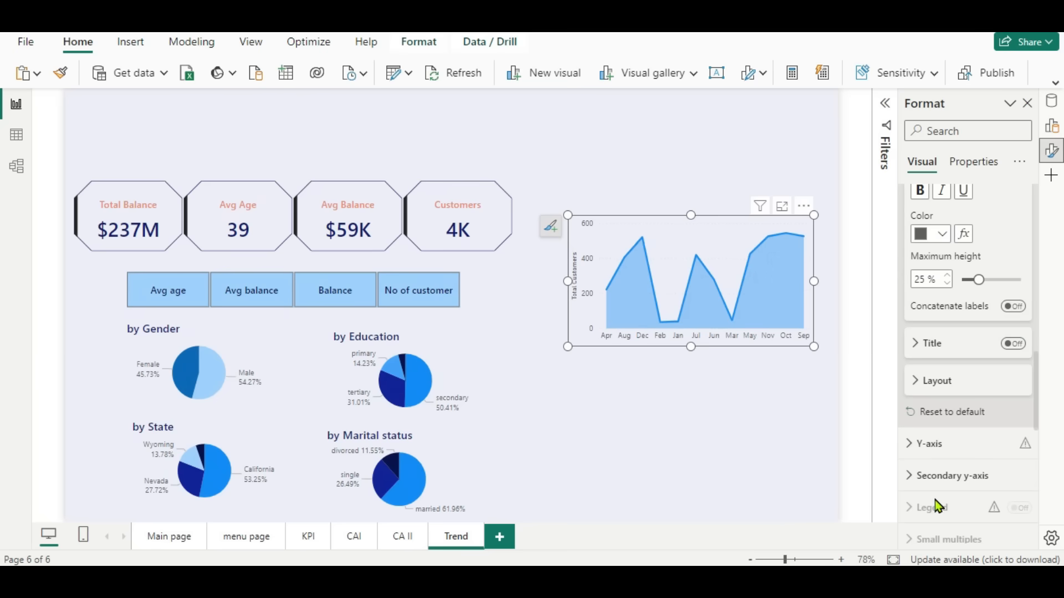
# Turn off the area chart's Y-axis values and title, and shorten the chart from its upper edge.
pyautogui.click(907, 446)
pyautogui.scroll(-3, 974, 459)
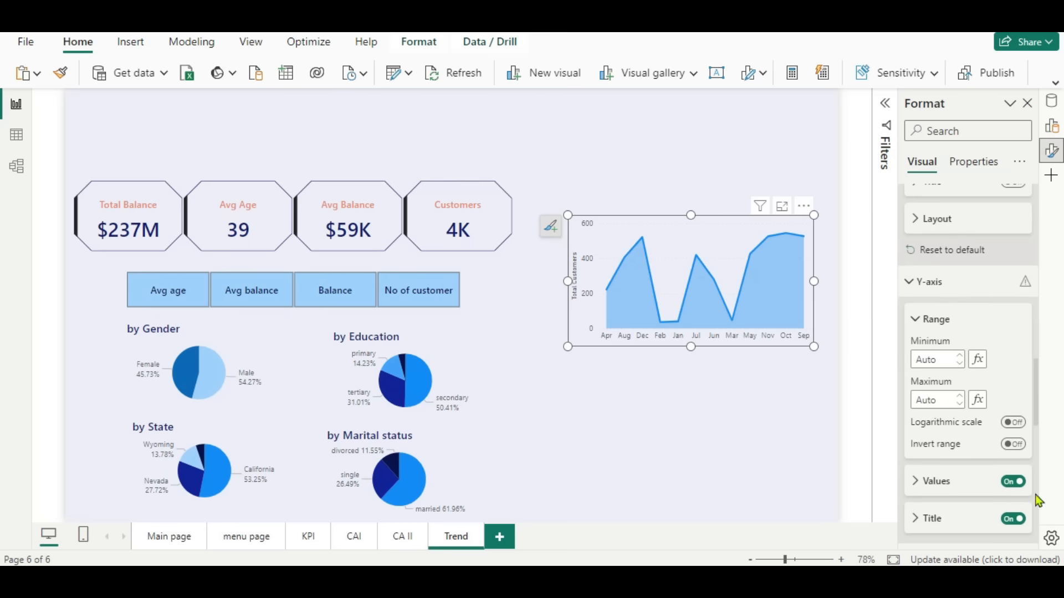
pyautogui.click(1016, 482)
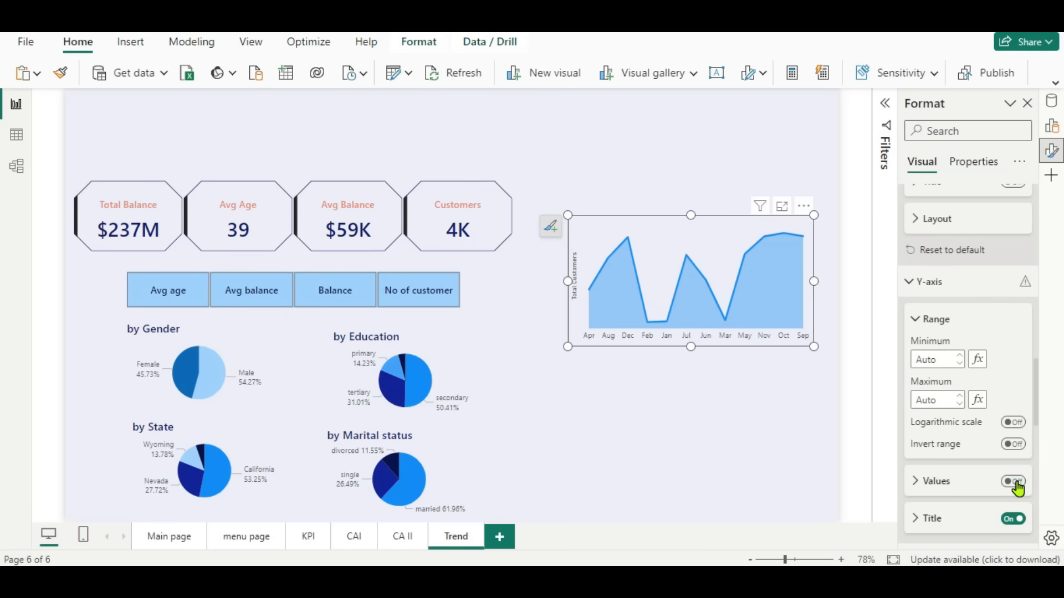
pyautogui.click(1013, 520)
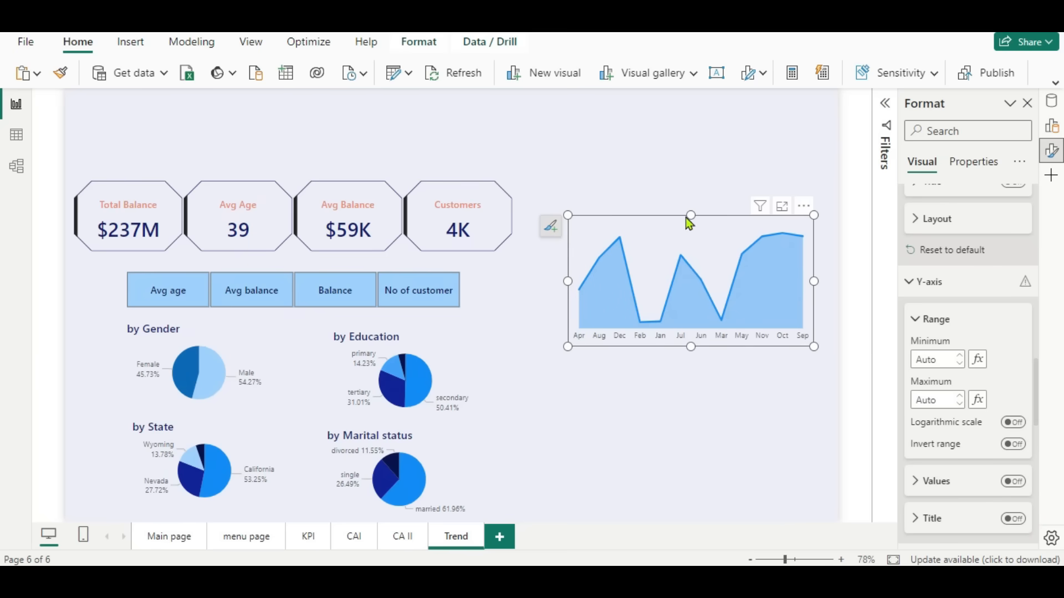
pyautogui.moveTo(690, 216); pyautogui.dragTo(696, 242)
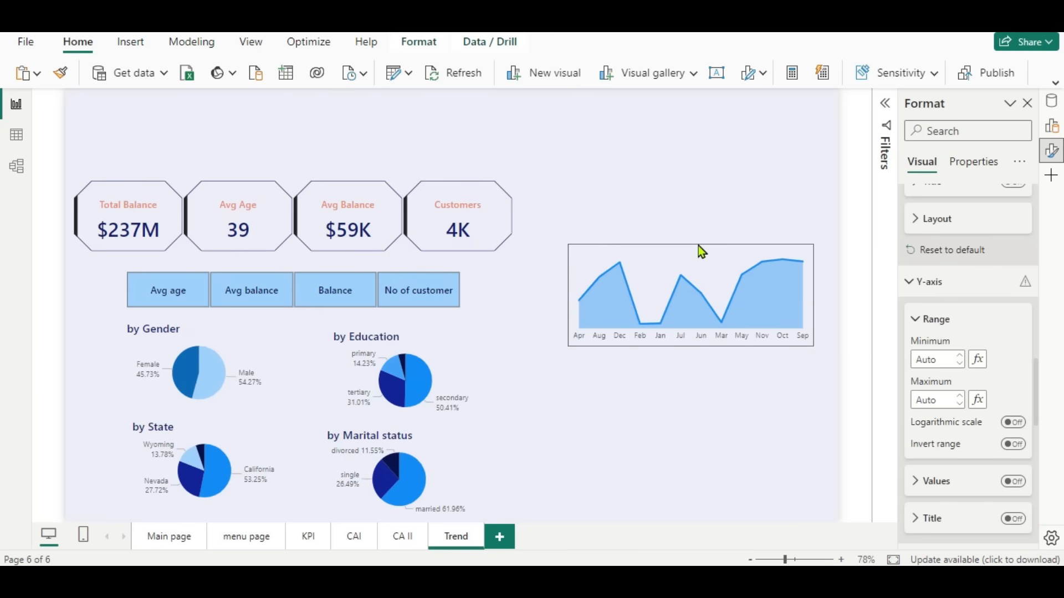
# Insert a new-style card visual on the Trend page and place it above the area chart.
pyautogui.click(693, 77)
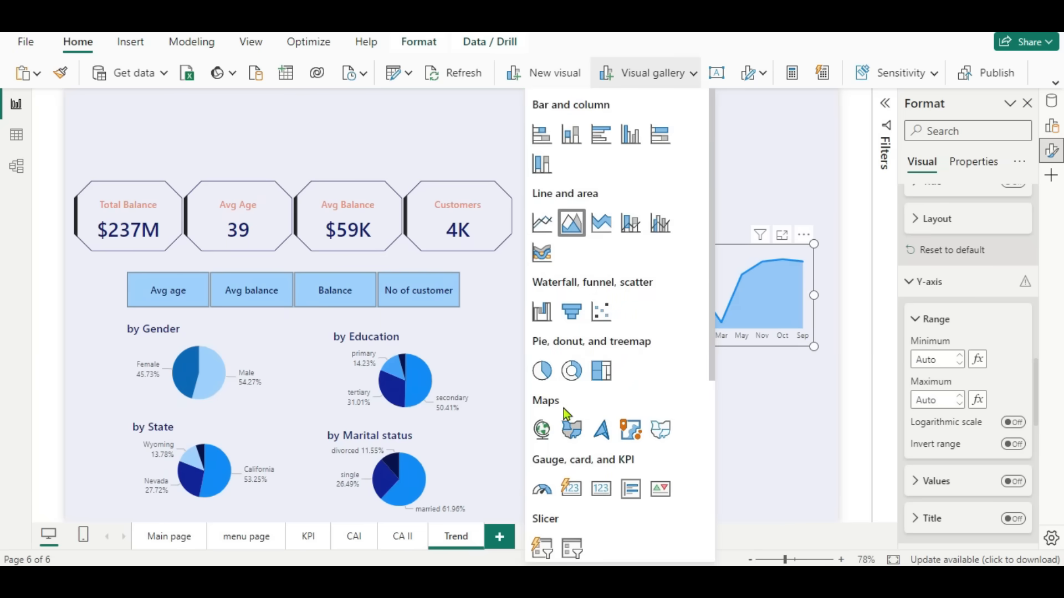
pyautogui.scroll(-2, 594, 451)
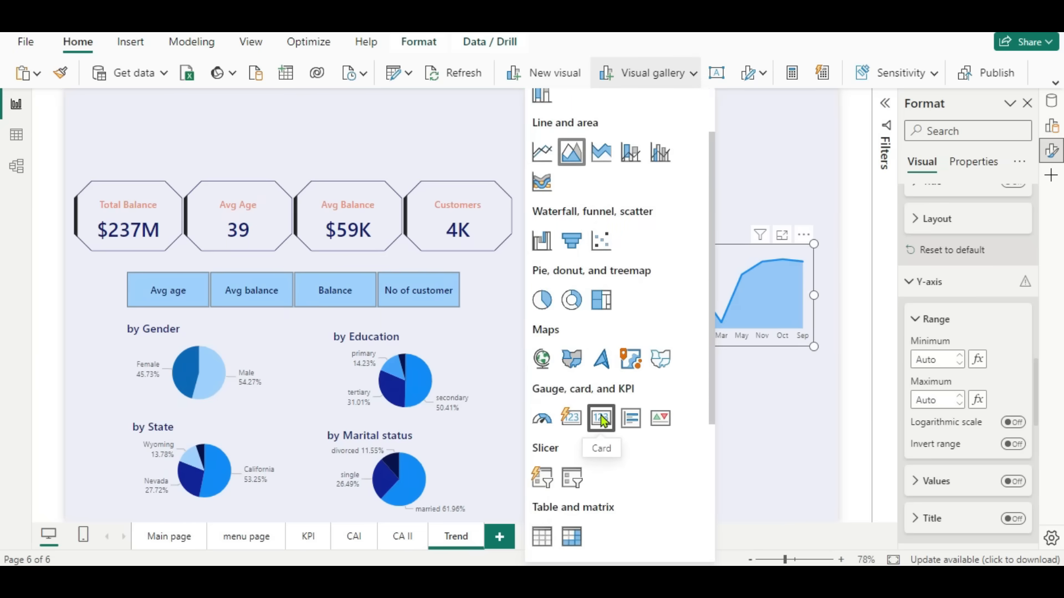
pyautogui.click(470, 475)
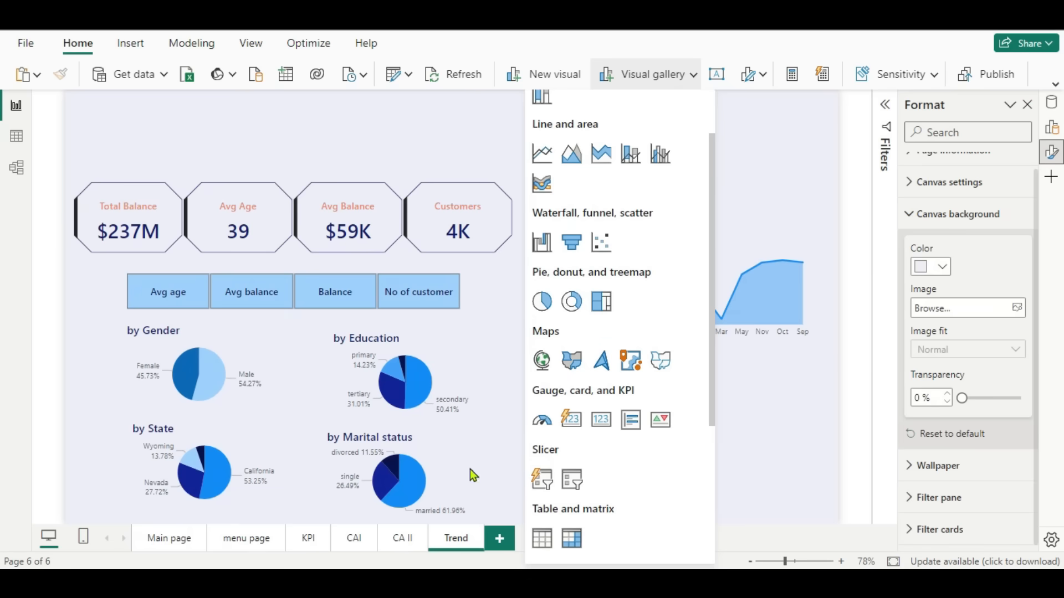
pyautogui.click(572, 421)
pyautogui.moveTo(566, 462); pyautogui.dragTo(643, 188)
# Add the Total Customers measure to the new card and turn off the card's background.
pyautogui.click(1051, 128)
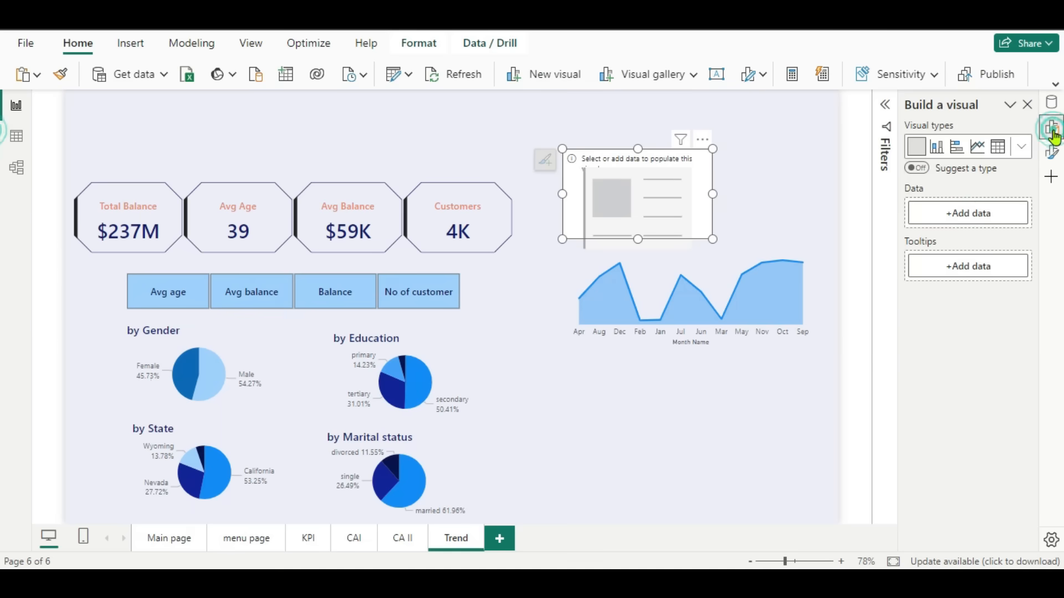
pyautogui.click(976, 219)
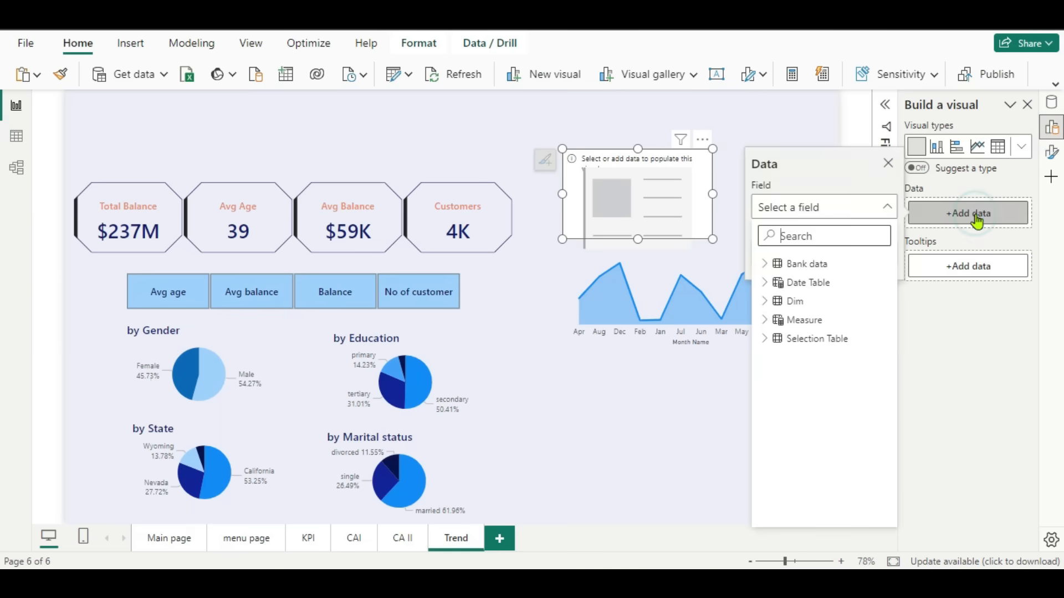
pyautogui.click(766, 320)
pyautogui.scroll(-3, 834, 508)
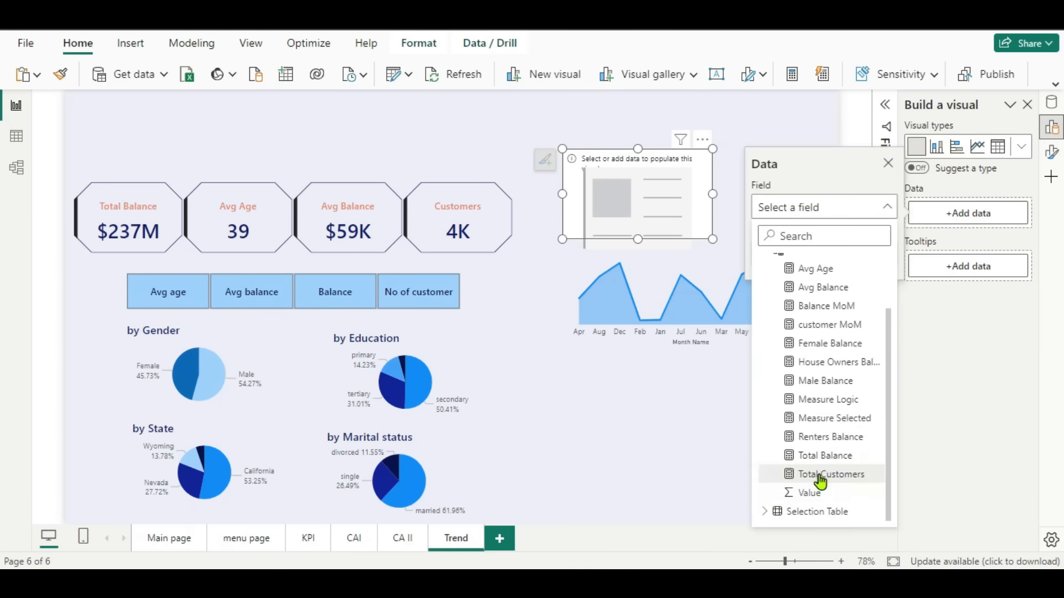
pyautogui.click(820, 474)
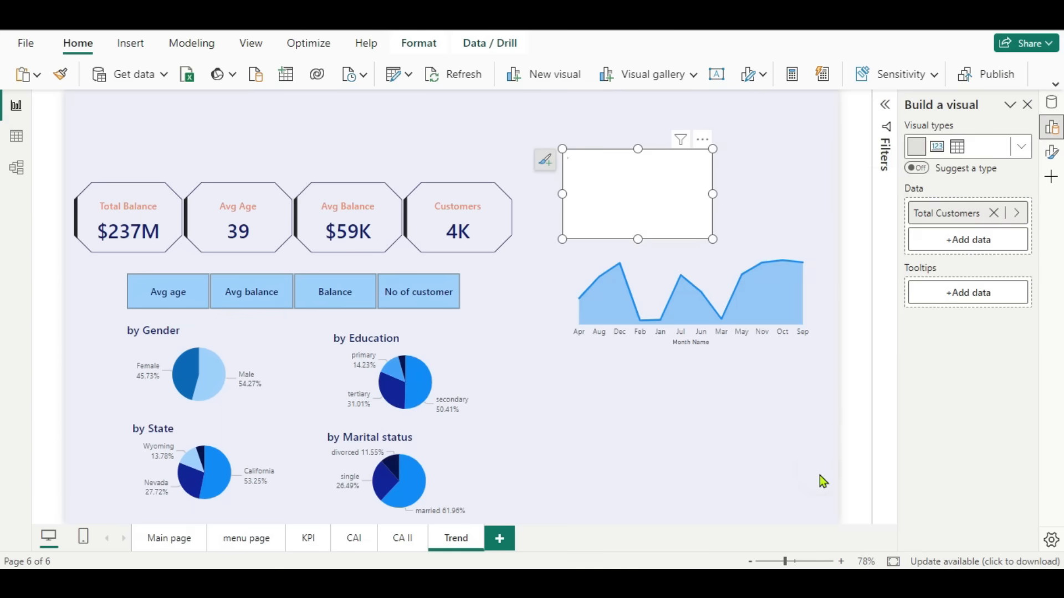
pyautogui.click(1051, 151)
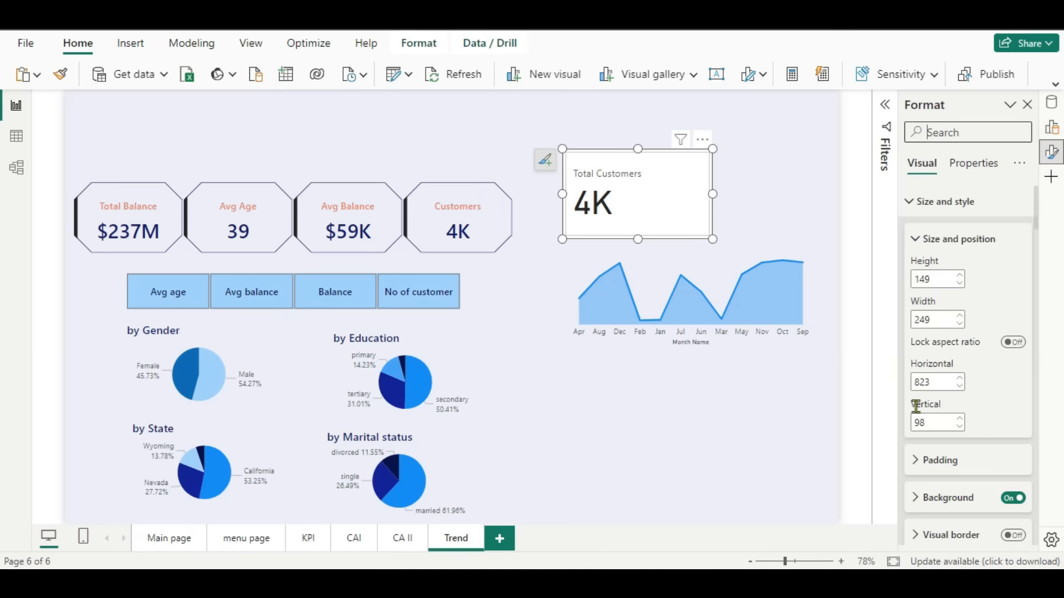
pyautogui.click(1017, 497)
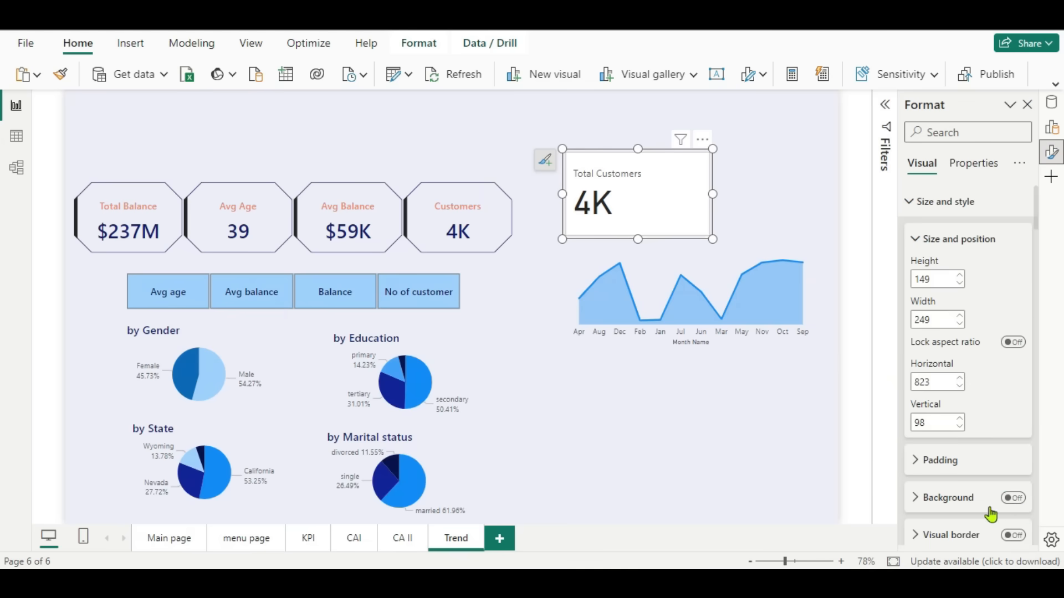
# Format the card's callout value in Segoe UI Semibold, size 30, with a dark blue color.
pyautogui.scroll(-10, 983, 503)
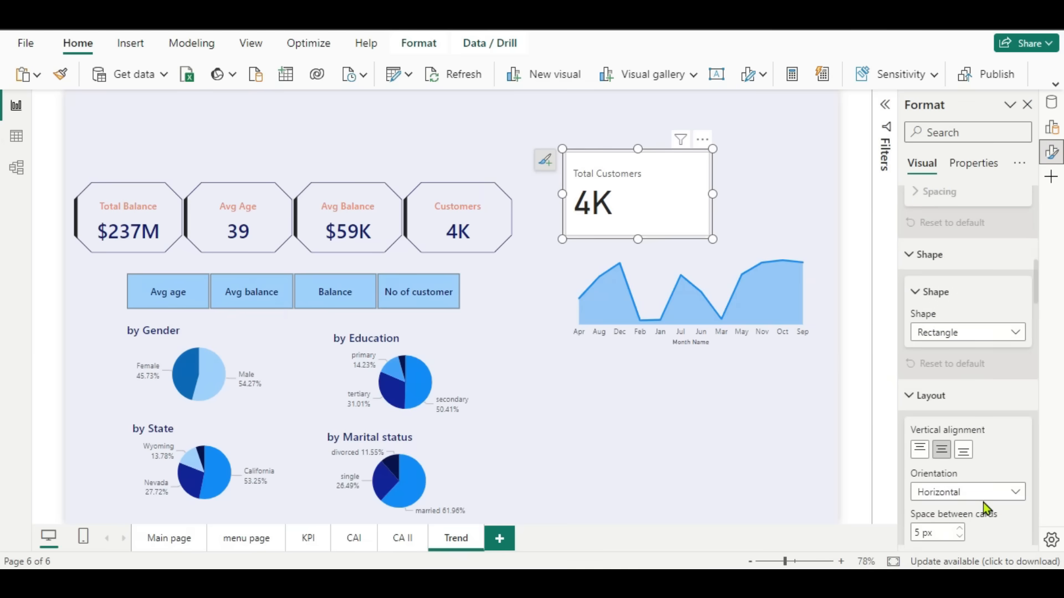
pyautogui.scroll(-5, 982, 502)
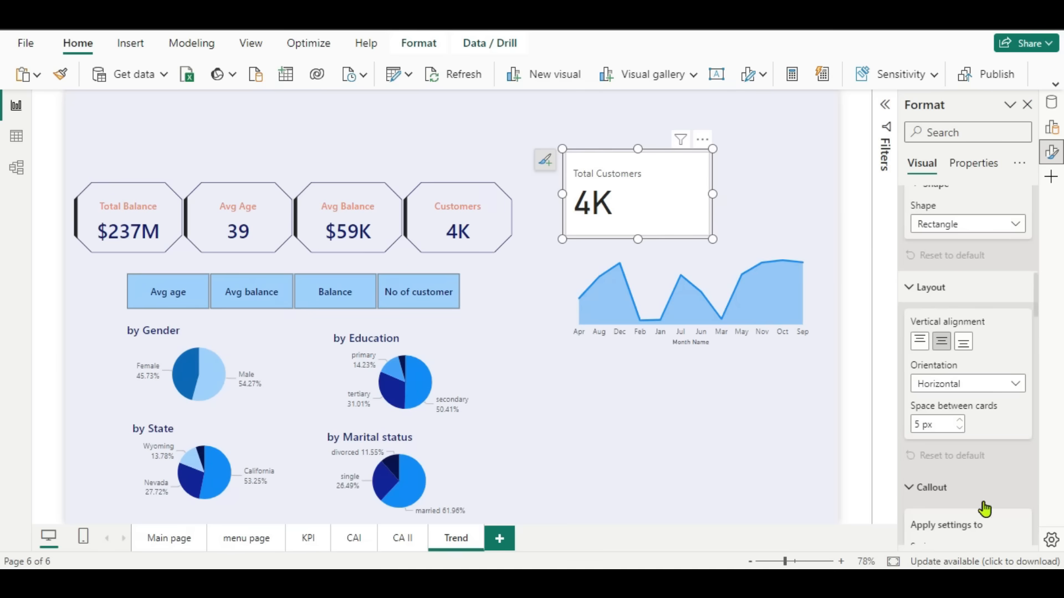
pyautogui.scroll(-1, 984, 504)
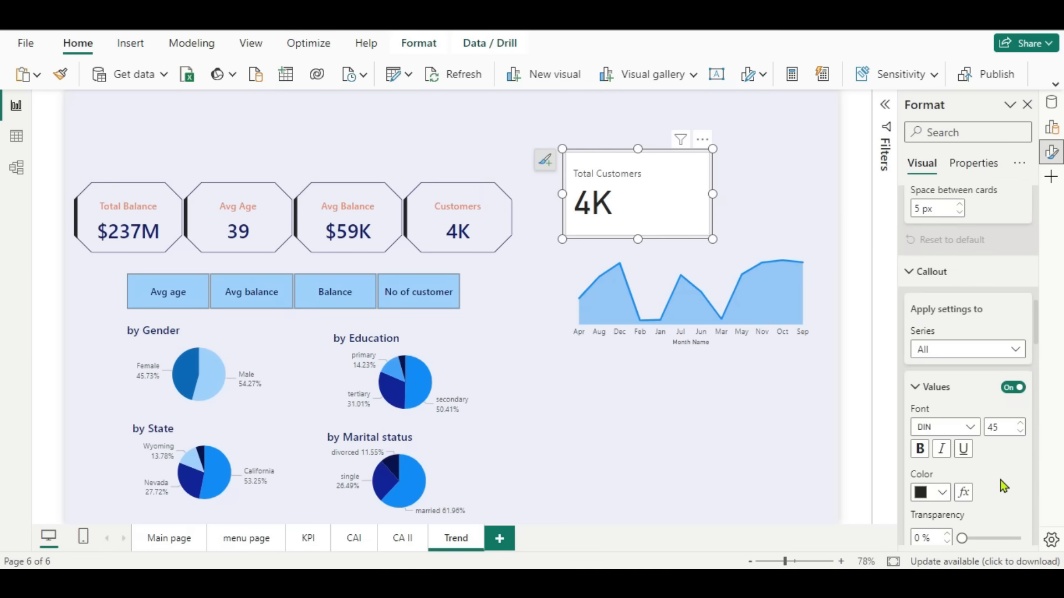
pyautogui.doubleClick(1008, 427)
pyautogui.write('30')
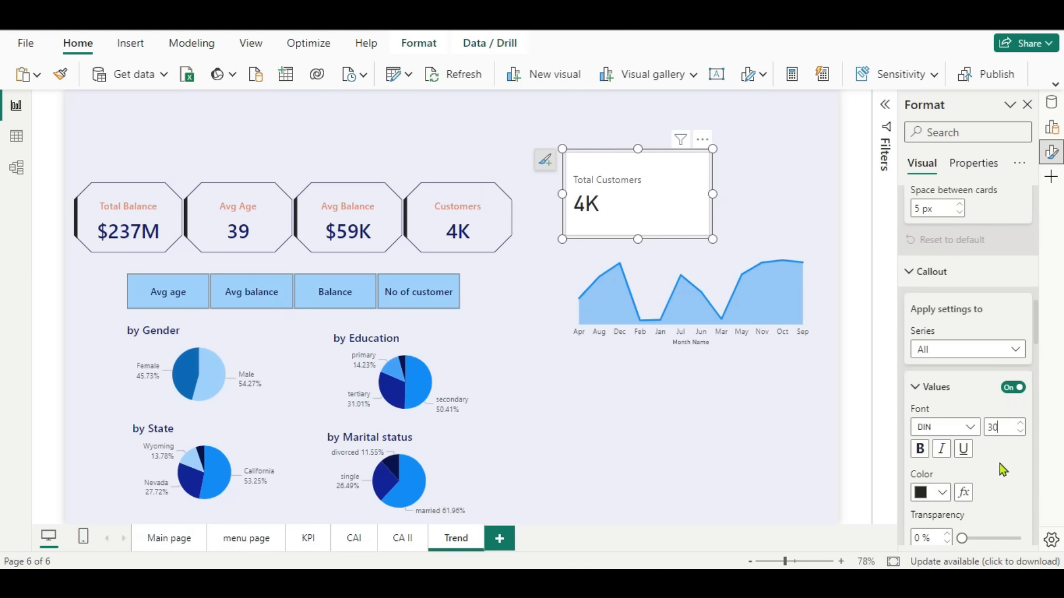
pyautogui.click(971, 430)
pyautogui.scroll(-2, 949, 361)
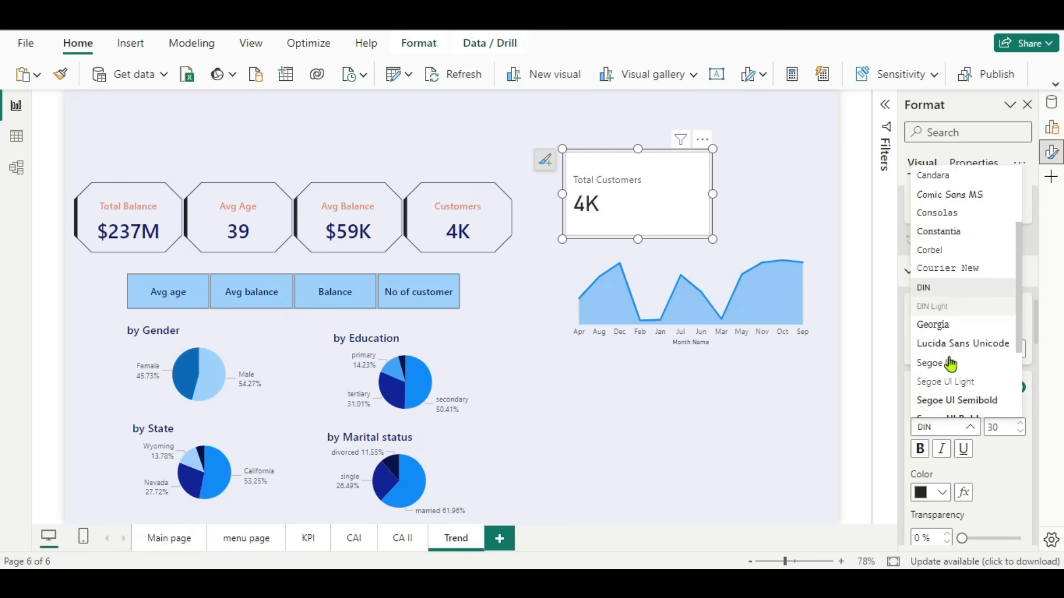
pyautogui.click(963, 399)
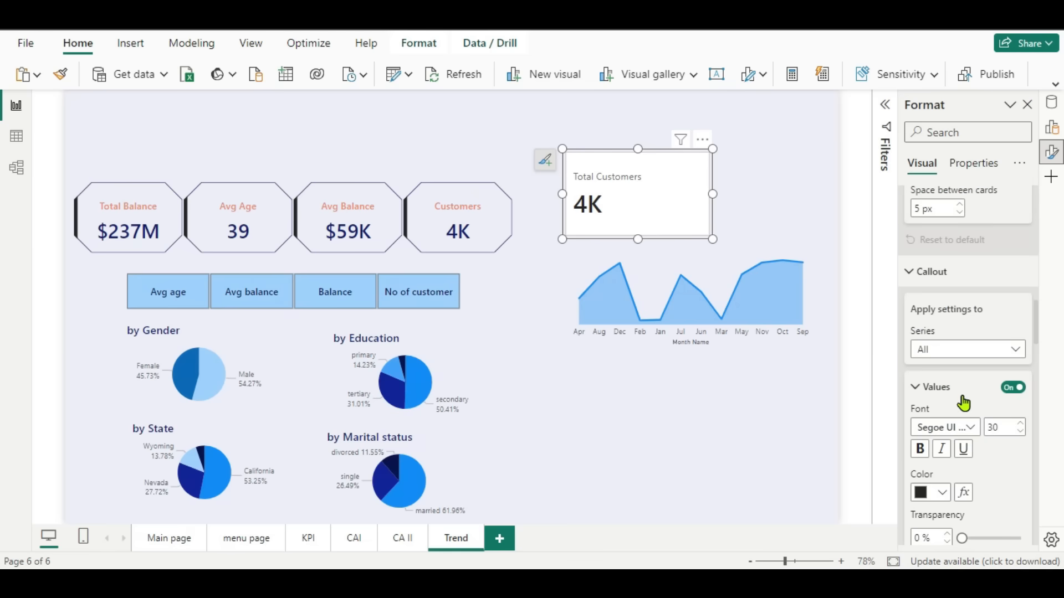
pyautogui.click(944, 499)
pyautogui.click(893, 360)
# Set the card's label to a dark navy color and the Segoe UI Semibold font.
pyautogui.scroll(-5, 993, 478)
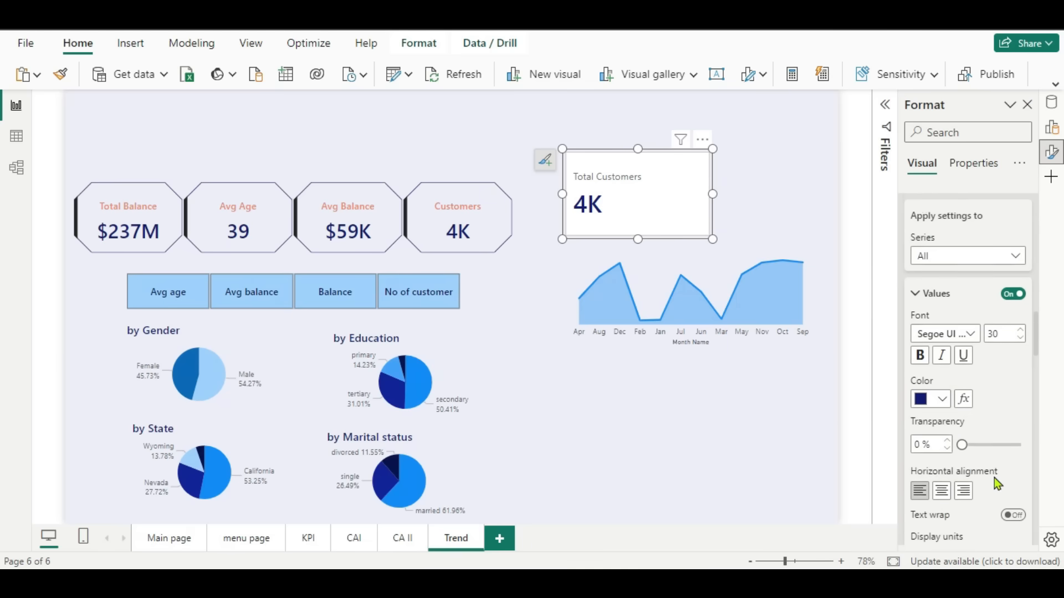
pyautogui.scroll(-5, 994, 478)
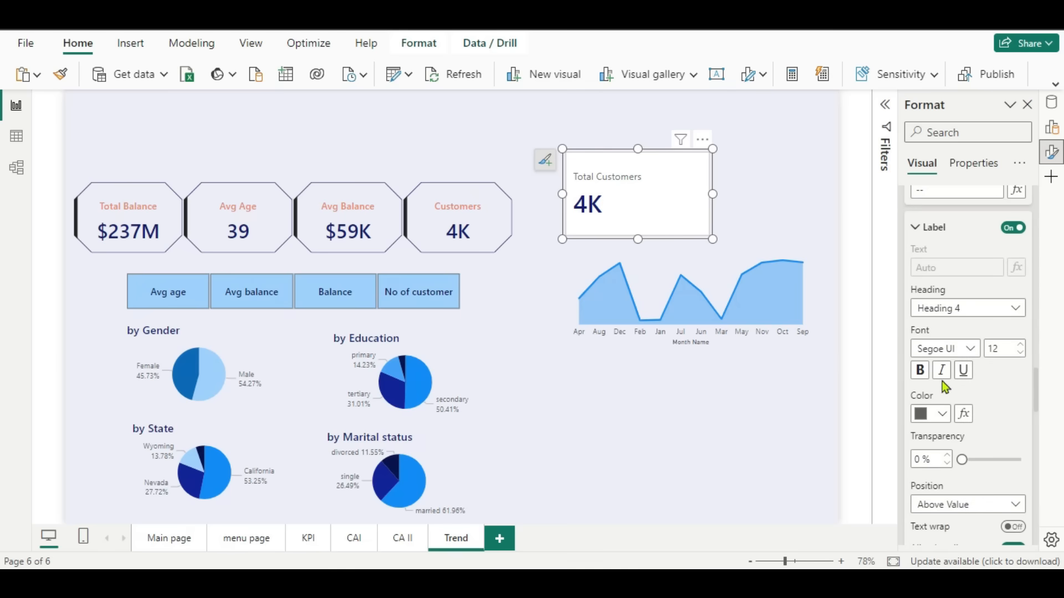
pyautogui.click(941, 416)
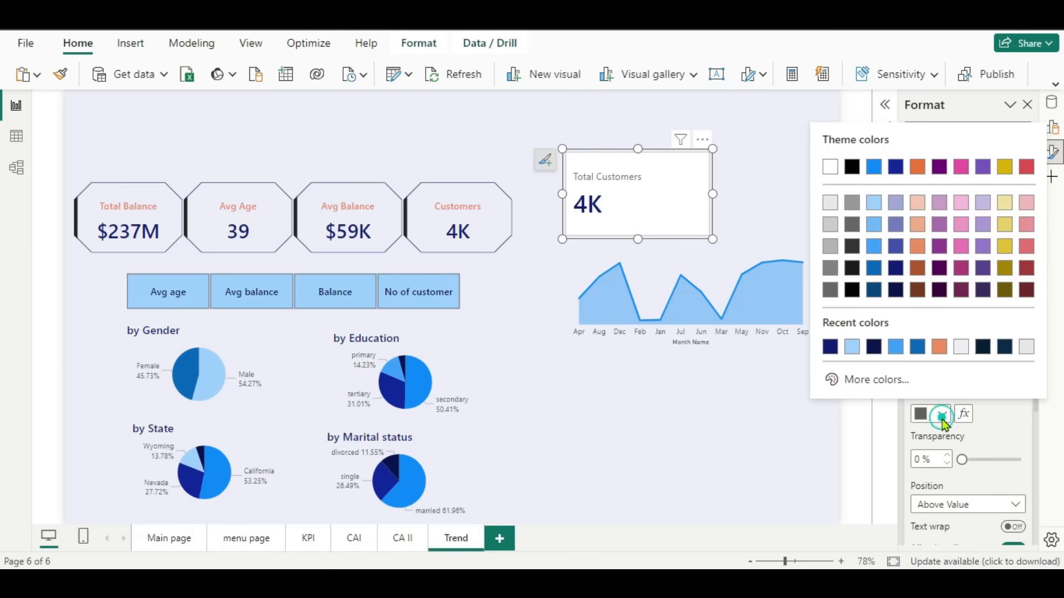
pyautogui.click(874, 348)
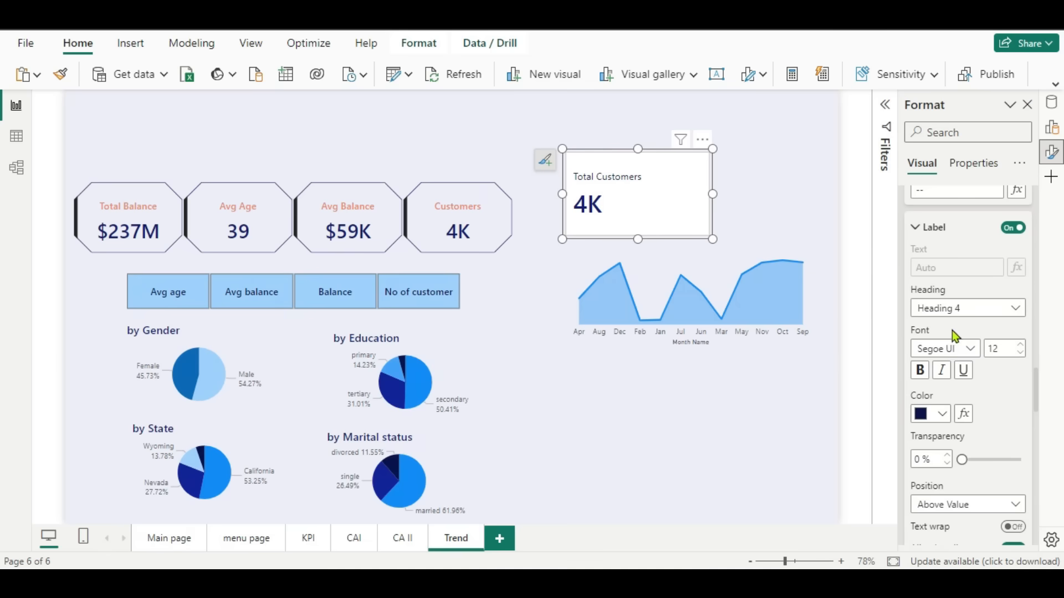
pyautogui.click(969, 349)
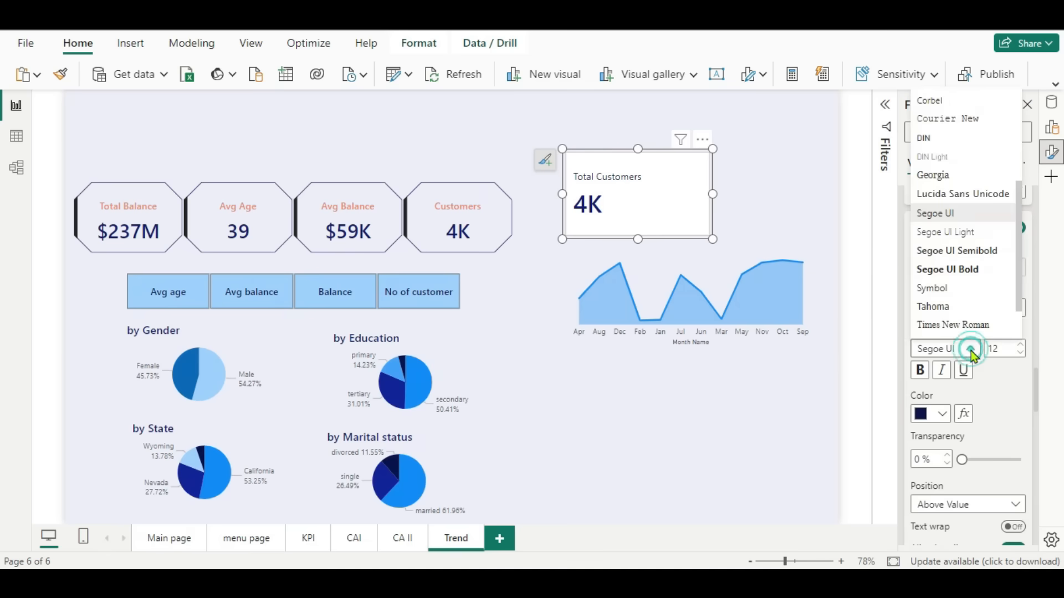
pyautogui.click(966, 251)
# Turn off the fill and the border in the Total Customers card's Cards settings.
pyautogui.scroll(-5, 947, 451)
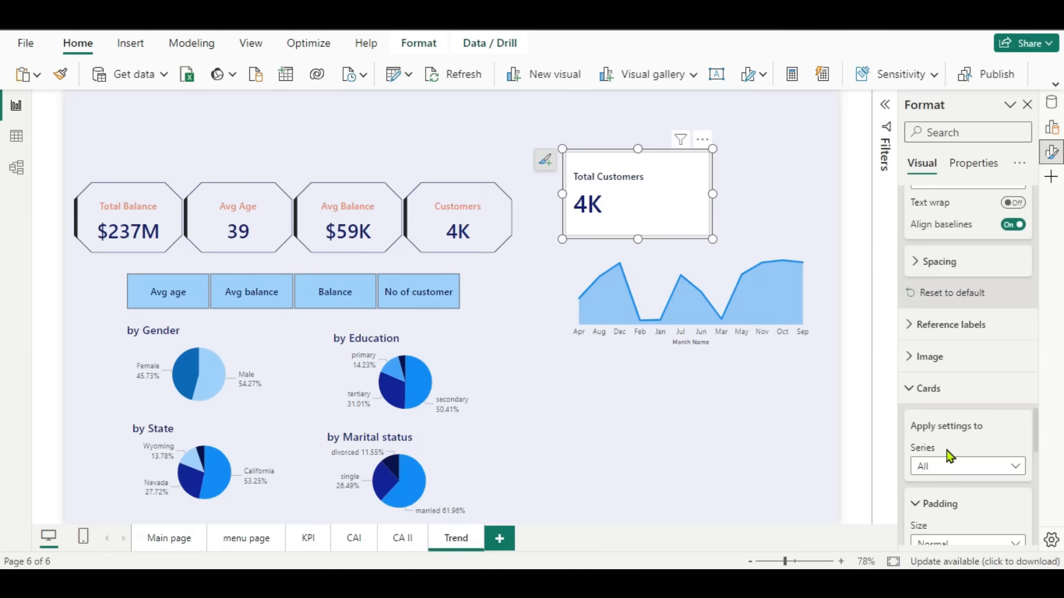
pyautogui.scroll(-3, 946, 450)
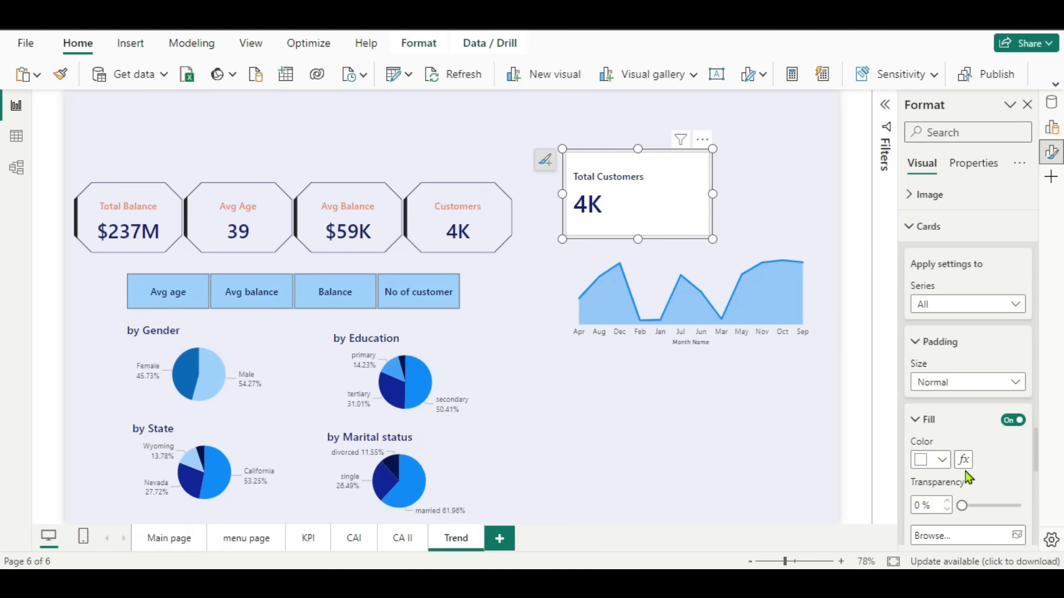
pyautogui.click(1009, 422)
pyautogui.scroll(-5, 936, 506)
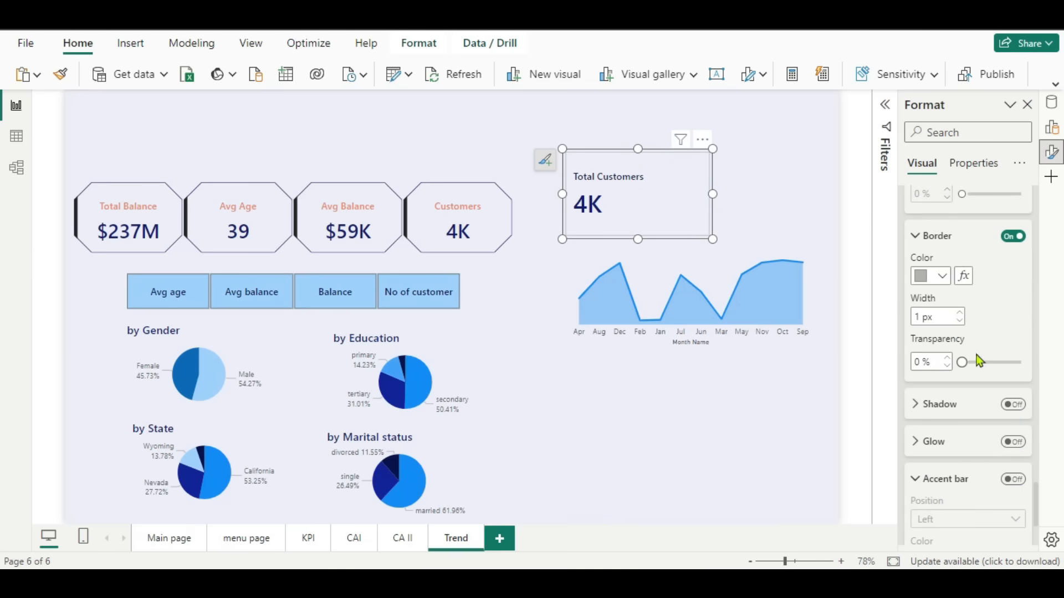
pyautogui.click(1015, 242)
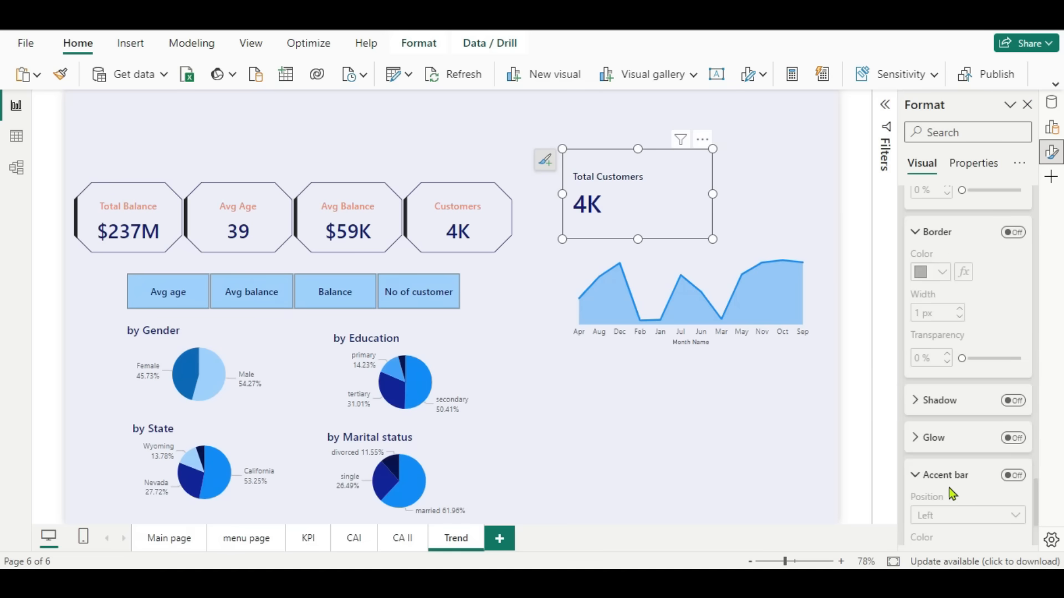
# Turn on the Total Customers card's accent bar and color it dark navy.
pyautogui.scroll(-3, 950, 492)
pyautogui.scroll(1, 931, 480)
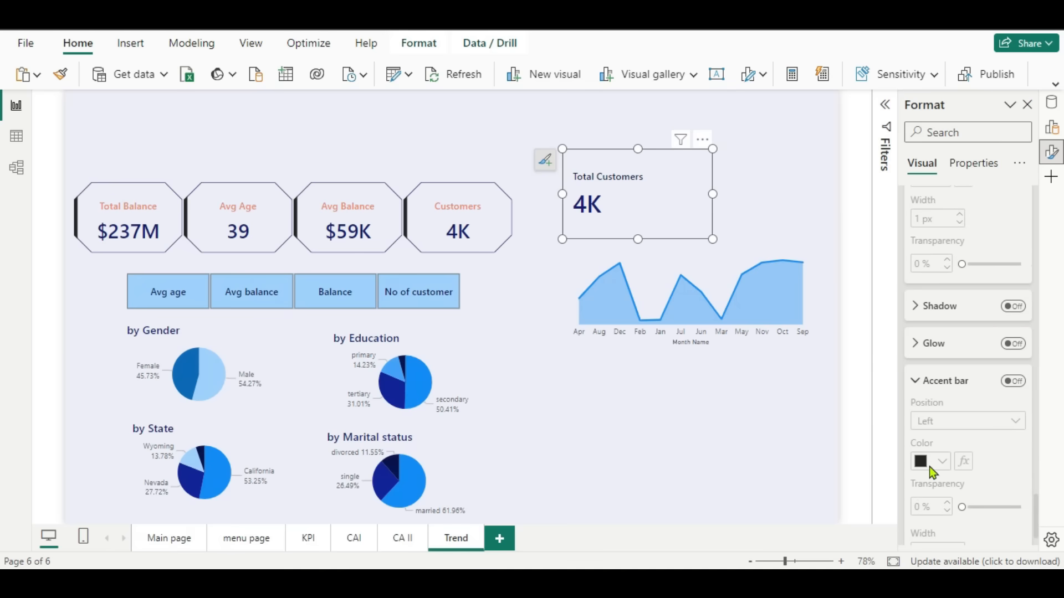
pyautogui.click(1009, 382)
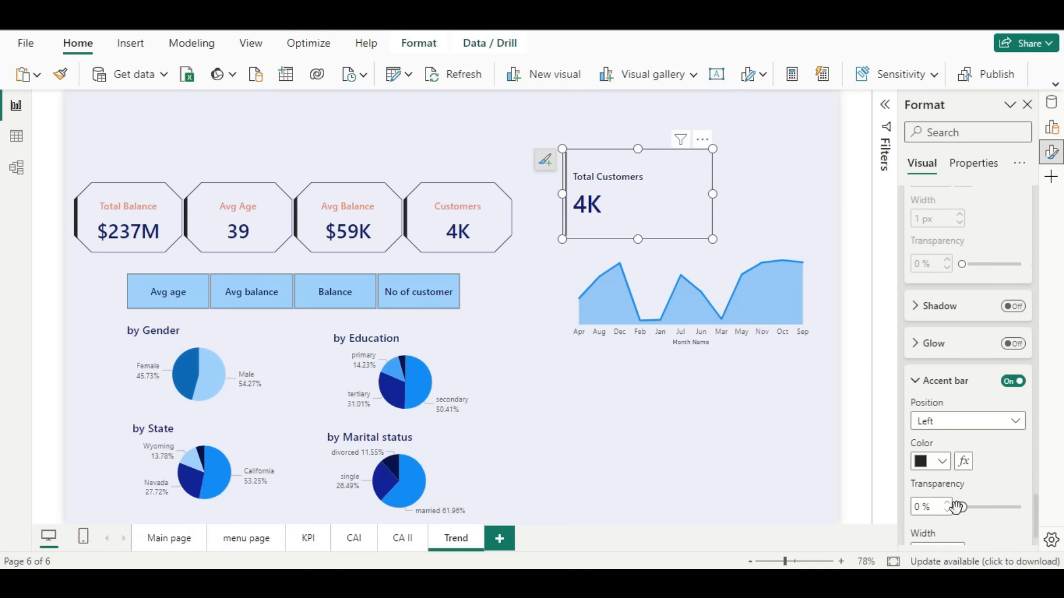
pyautogui.click(941, 461)
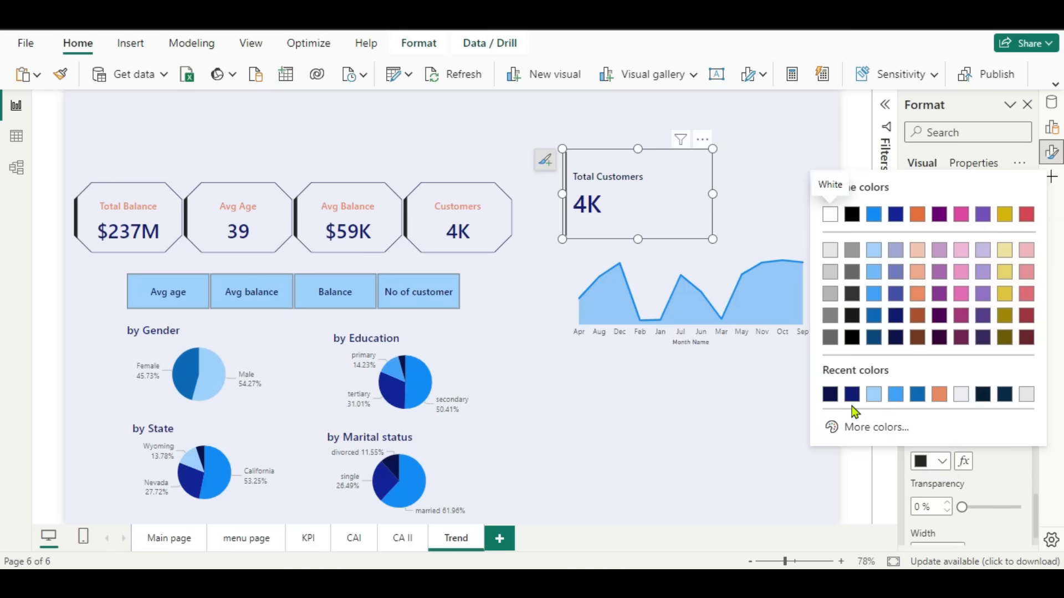
pyautogui.click(829, 396)
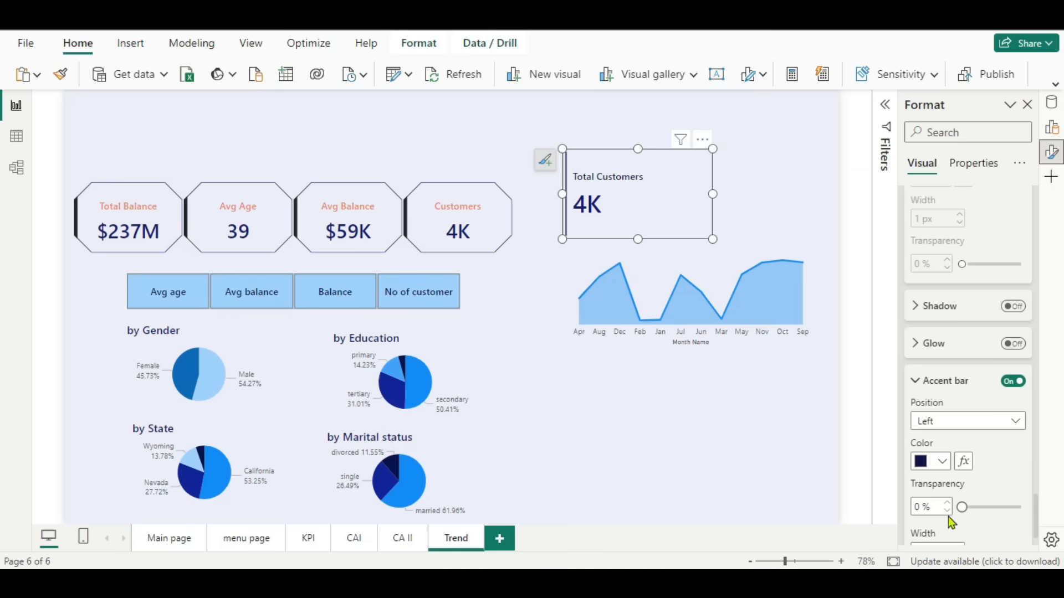
# Set the accent bar's width to 5 px and narrow the Total Customers card to about 190 wide above the area chart.
pyautogui.scroll(-1, 949, 516)
pyautogui.click(959, 495)
pyautogui.click(959, 494)
pyautogui.click(959, 495)
pyautogui.click(959, 495)
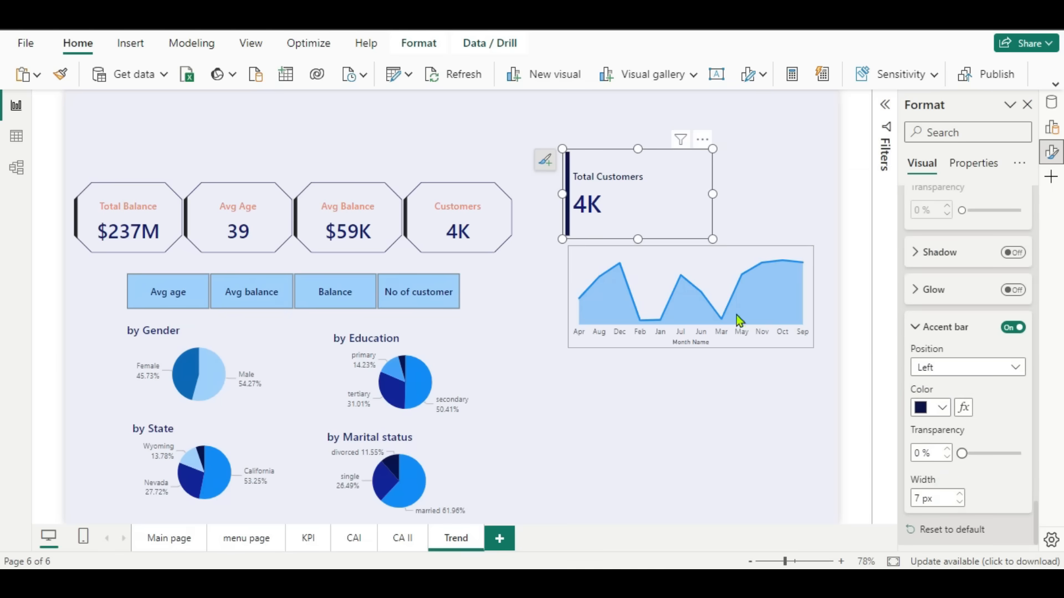
pyautogui.click(959, 502)
pyautogui.click(958, 502)
pyautogui.moveTo(683, 208)
pyautogui.mouseDown()
pyautogui.moveTo(711, 216)
pyautogui.moveTo(689, 200)
pyautogui.mouseUp()
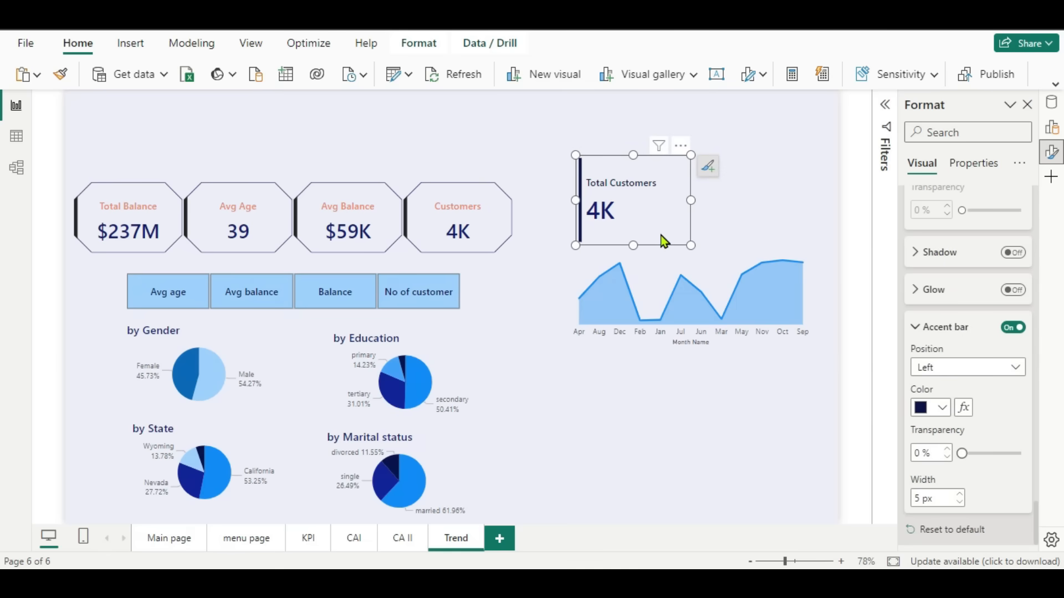
# Duplicate the Total Customers card and place the copy to its right above the area chart.
pyautogui.hotkey('ctrl', 'c')
pyautogui.hotkey('ctrl', 'v')
pyautogui.moveTo(659, 232); pyautogui.dragTo(768, 218)
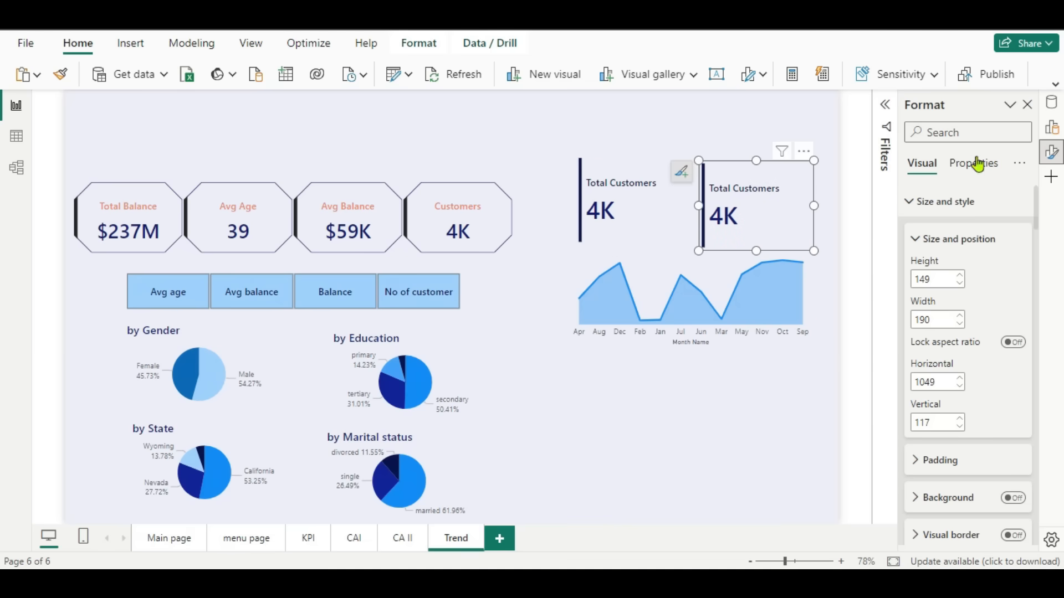
# Replace the duplicated card's Total Customers field with the customer MoM measure.
pyautogui.click(1050, 128)
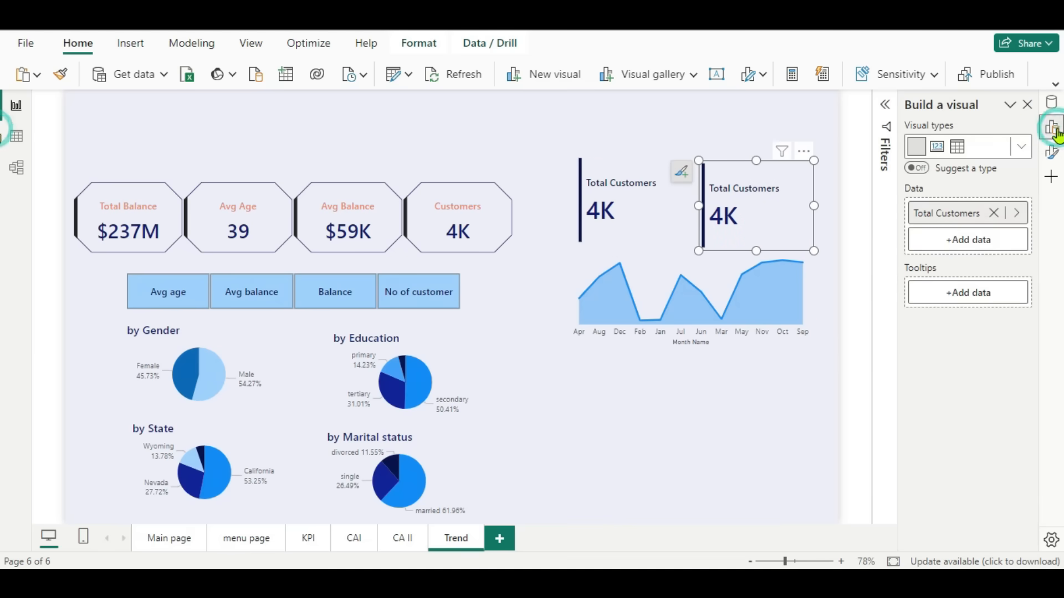
pyautogui.click(991, 214)
pyautogui.click(960, 225)
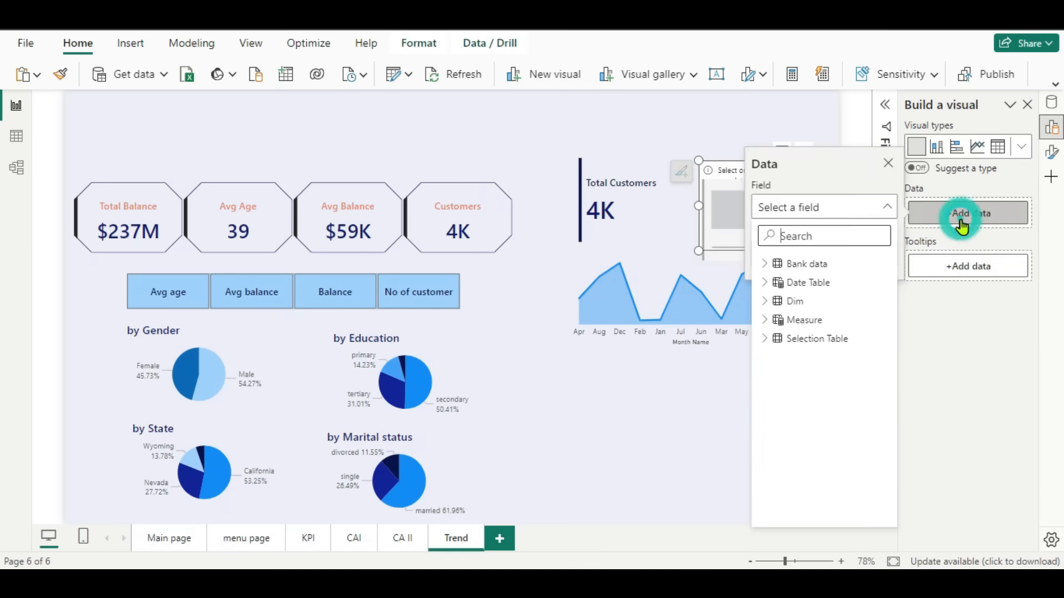
pyautogui.click(765, 320)
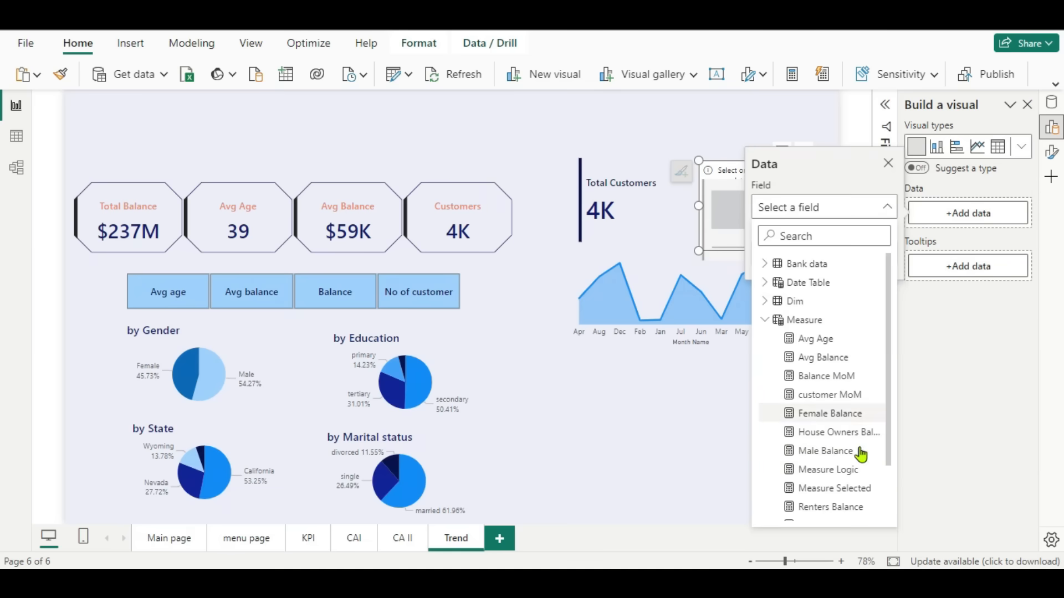
pyautogui.click(834, 399)
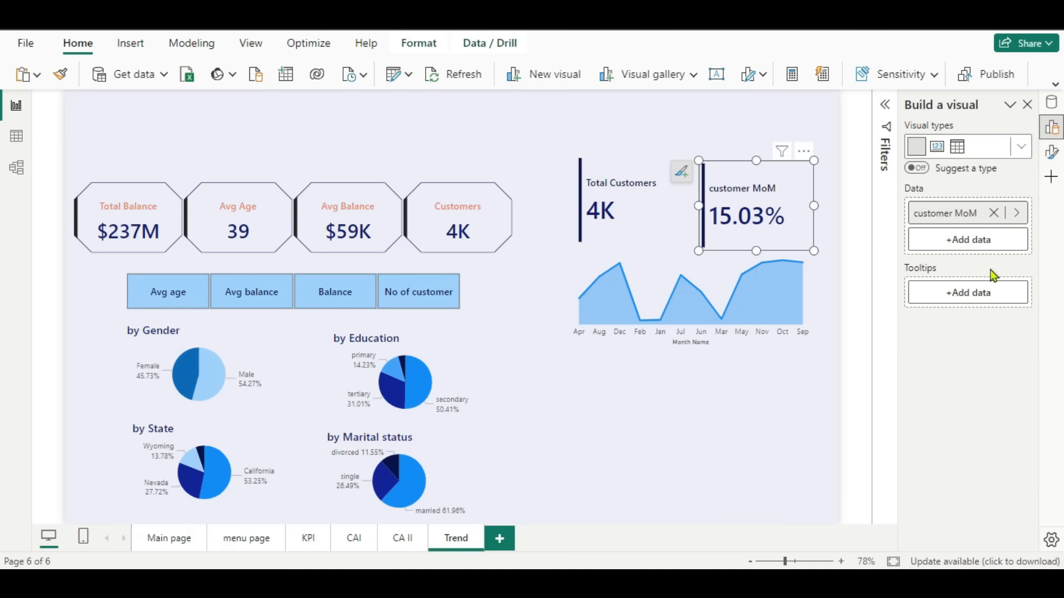
# Set the accent bar position of the customer MoM card to Right.
pyautogui.click(1054, 159)
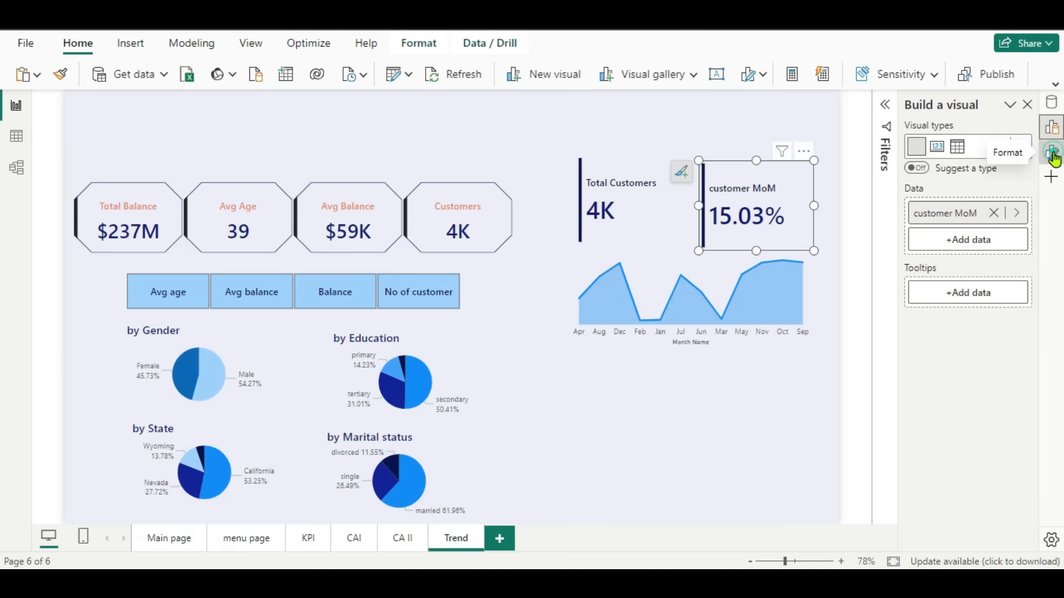
pyautogui.scroll(-10, 922, 433)
pyautogui.scroll(-15, 922, 432)
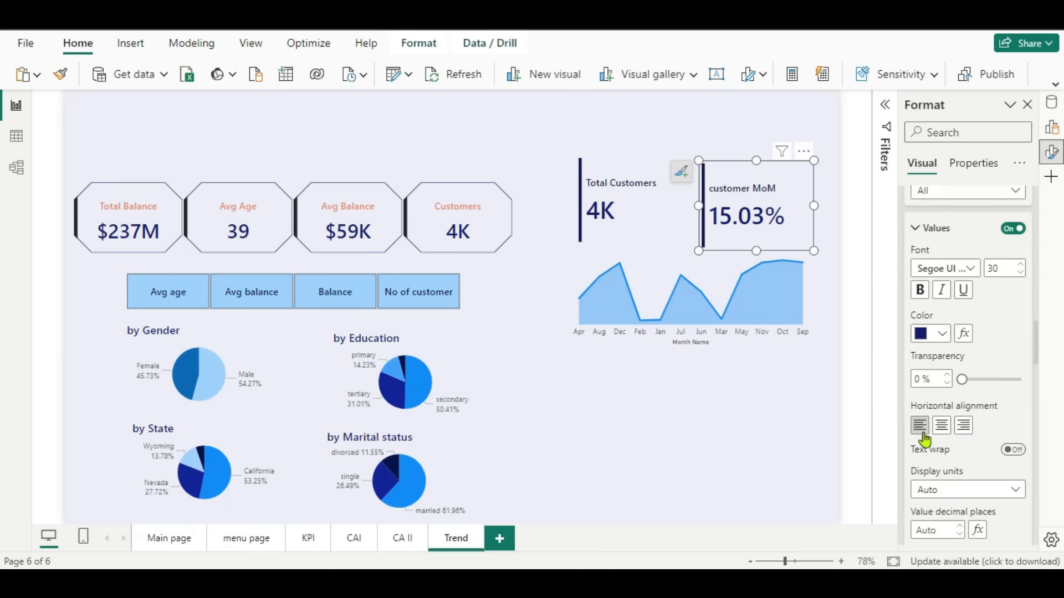
pyautogui.scroll(-10, 923, 434)
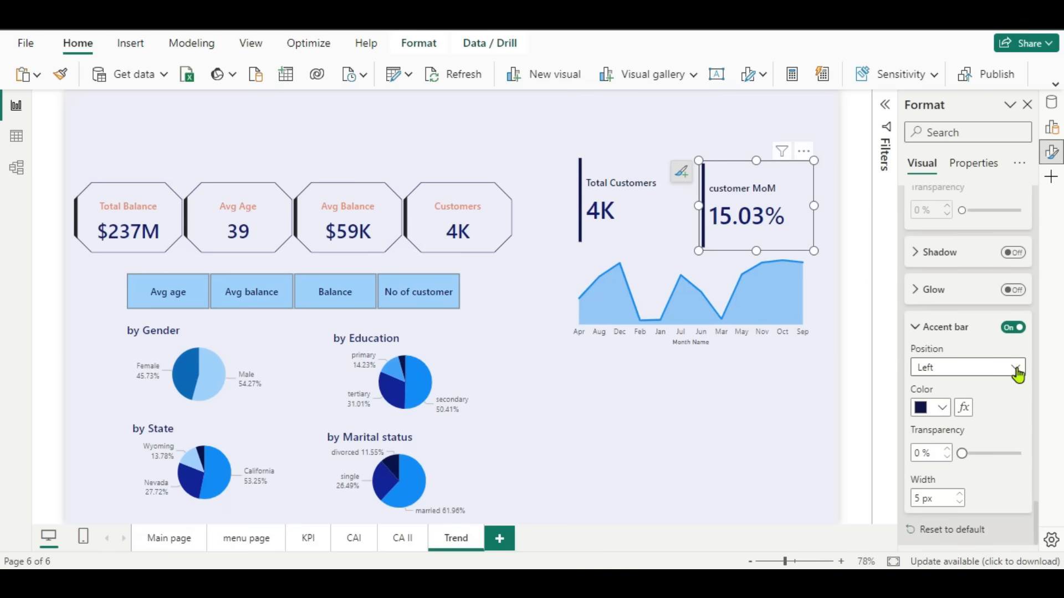
pyautogui.click(1016, 369)
pyautogui.click(949, 405)
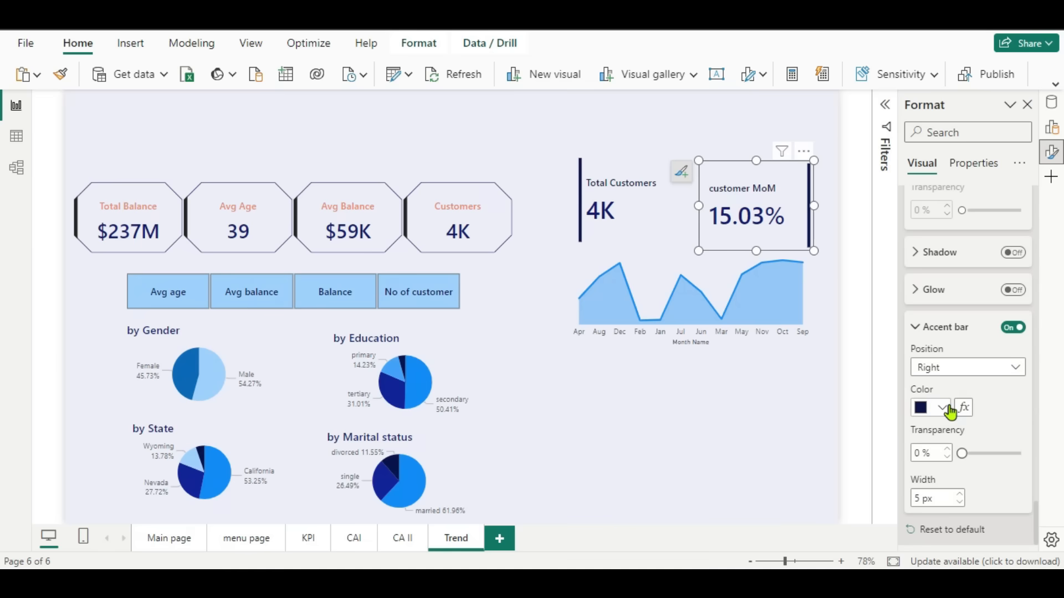
pyautogui.click(780, 460)
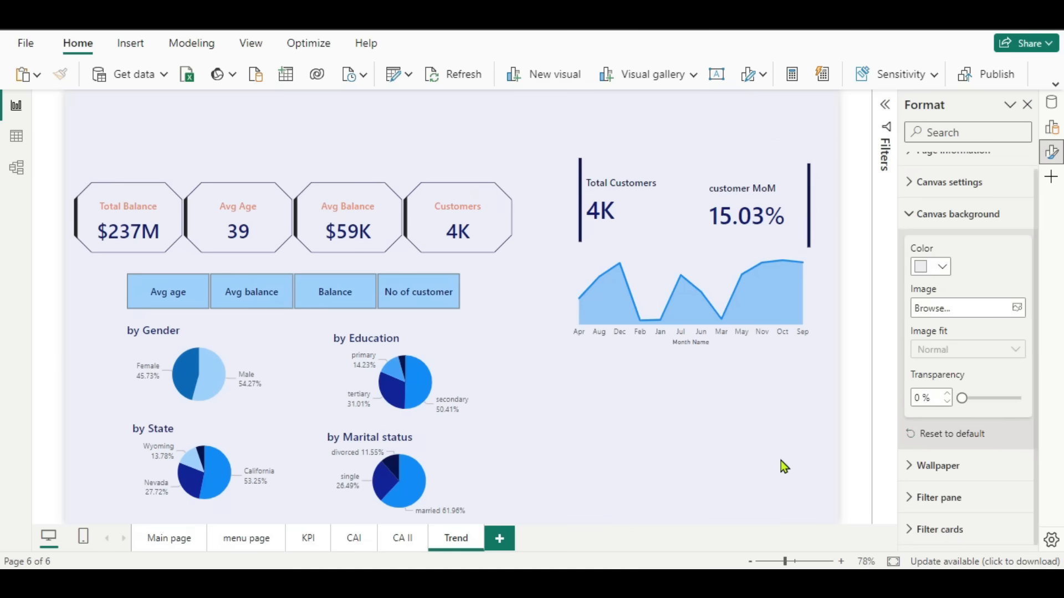
# Move the Total Customers and customer MoM cards down to the area chart's upper edge, aligned at a vertical position of about 138.
pyautogui.moveTo(585, 218); pyautogui.dragTo(591, 236)
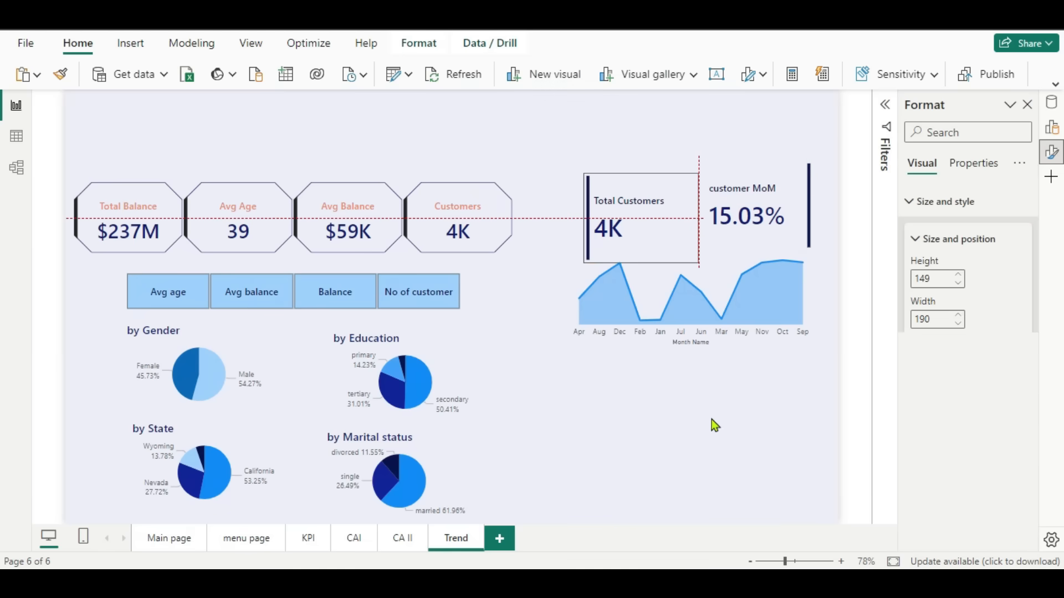
pyautogui.click(736, 394)
pyautogui.click(788, 225)
pyautogui.moveTo(790, 237); pyautogui.dragTo(791, 239)
pyautogui.moveTo(792, 277); pyautogui.dragTo(792, 278)
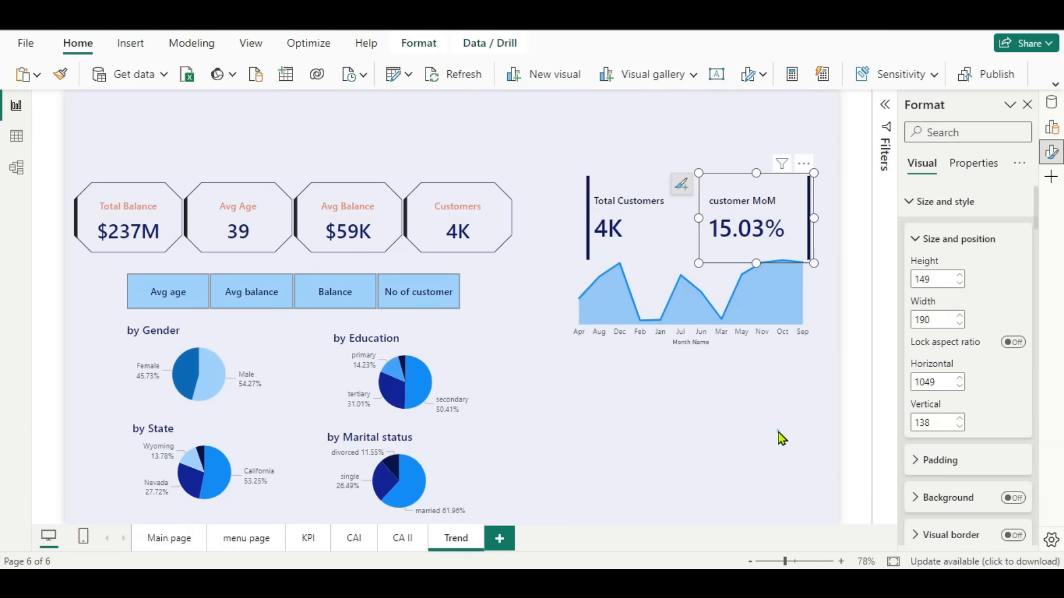
pyautogui.click(748, 441)
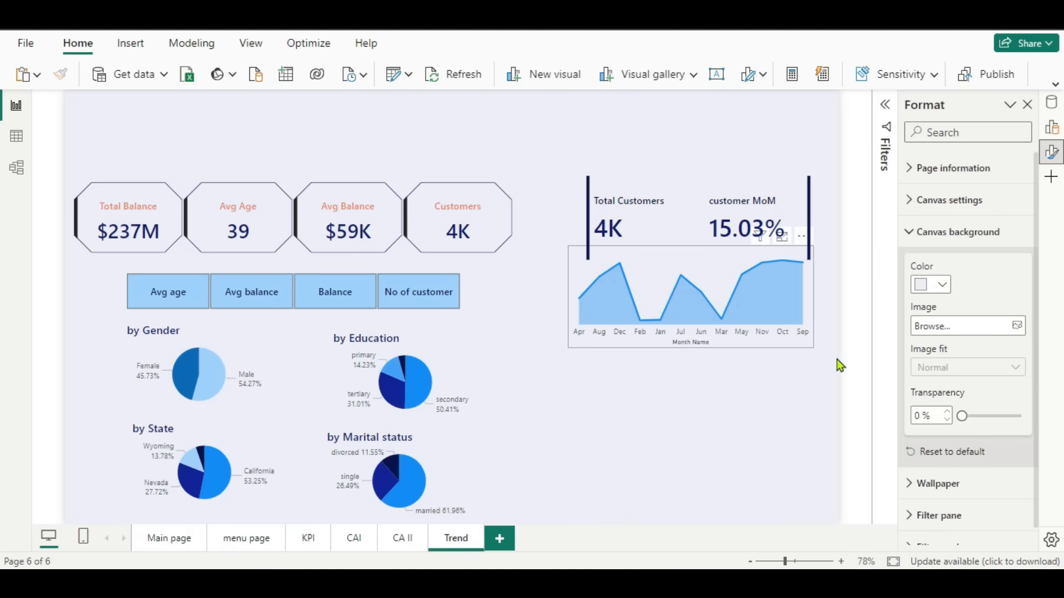
# Turn off the X-axis title of the monthly area chart.
pyautogui.click(789, 343)
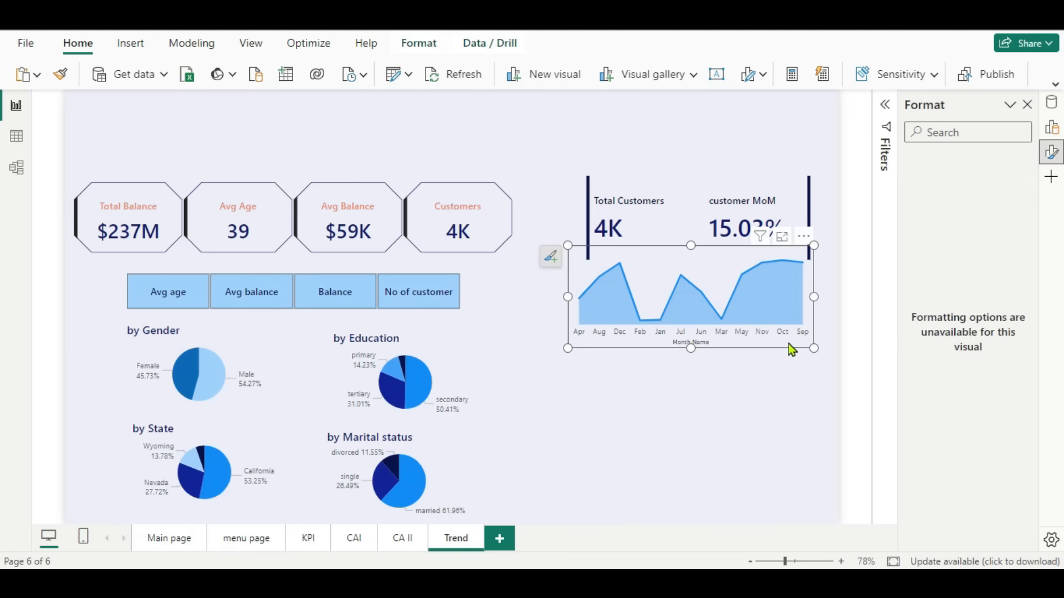
pyautogui.scroll(-10, 975, 391)
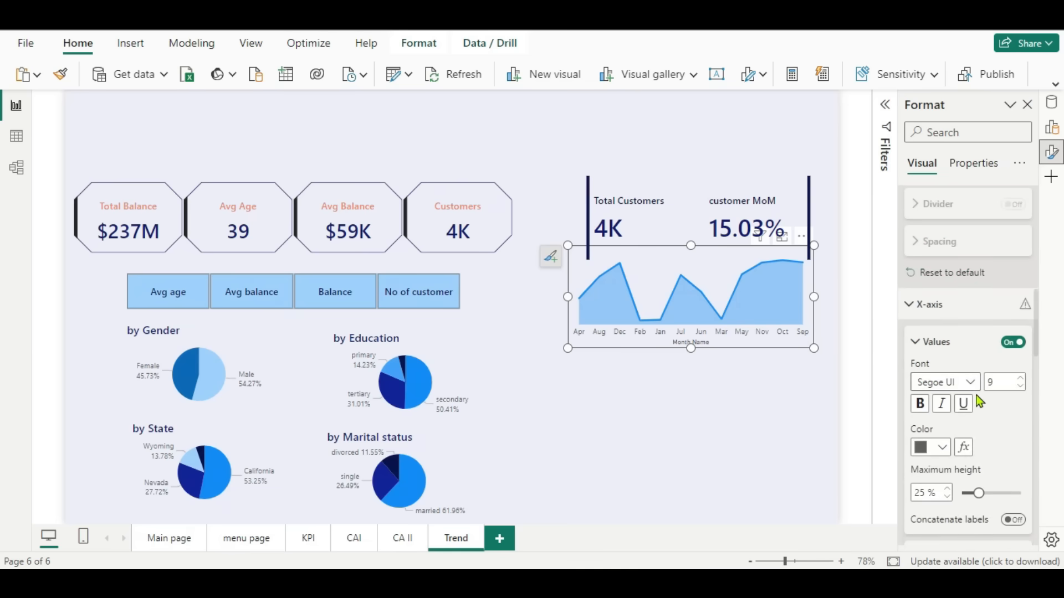
pyautogui.scroll(-3, 991, 404)
pyautogui.click(1012, 400)
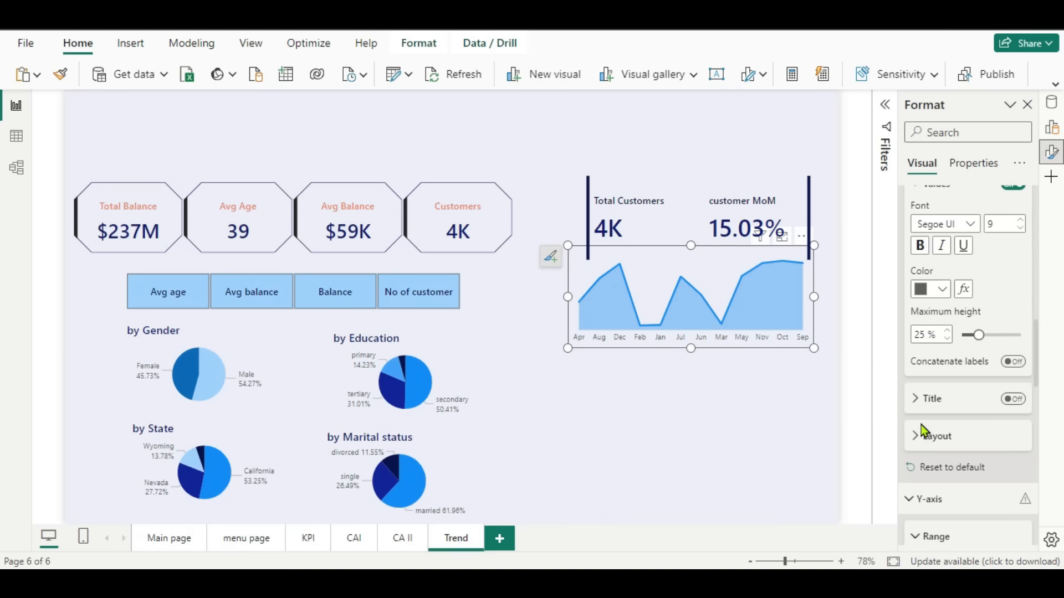
# Color the area chart's X-axis values dark blue.
pyautogui.scroll(-3, 925, 432)
pyautogui.scroll(3, 925, 435)
pyautogui.scroll(3, 976, 444)
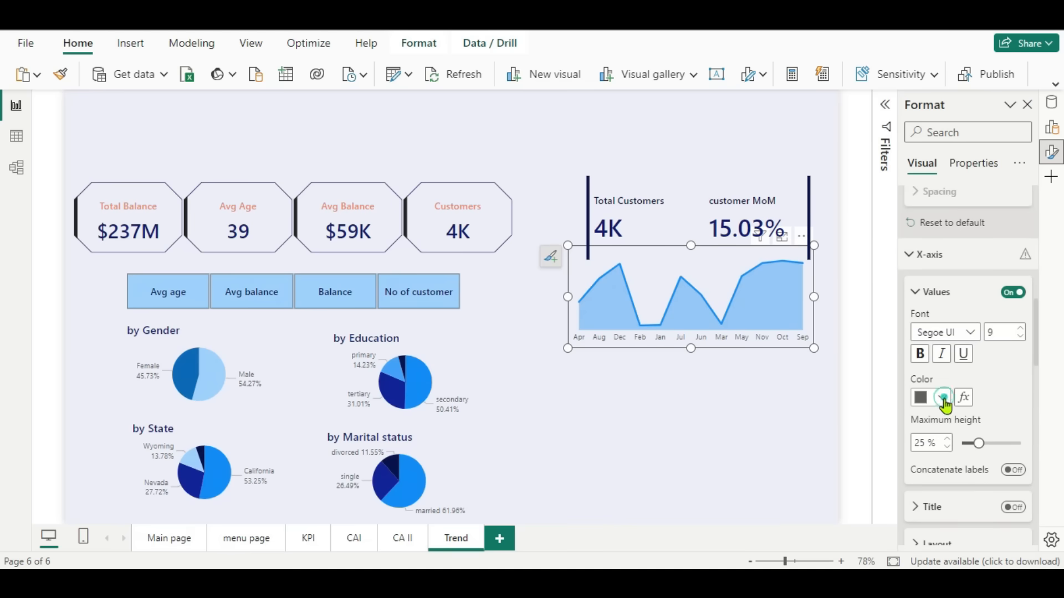
pyautogui.click(942, 398)
pyautogui.click(853, 331)
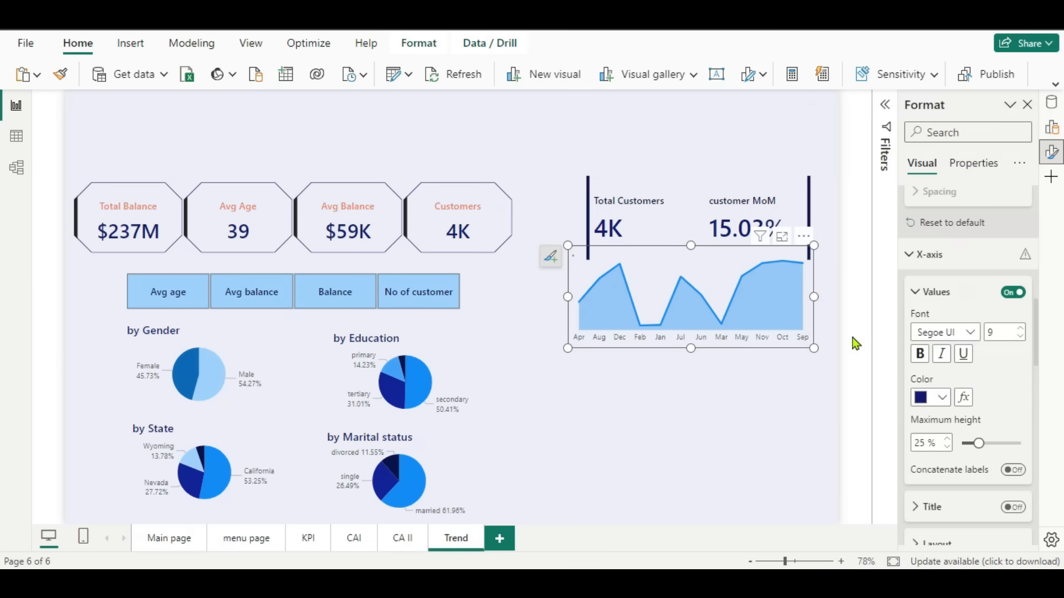
pyautogui.click(807, 415)
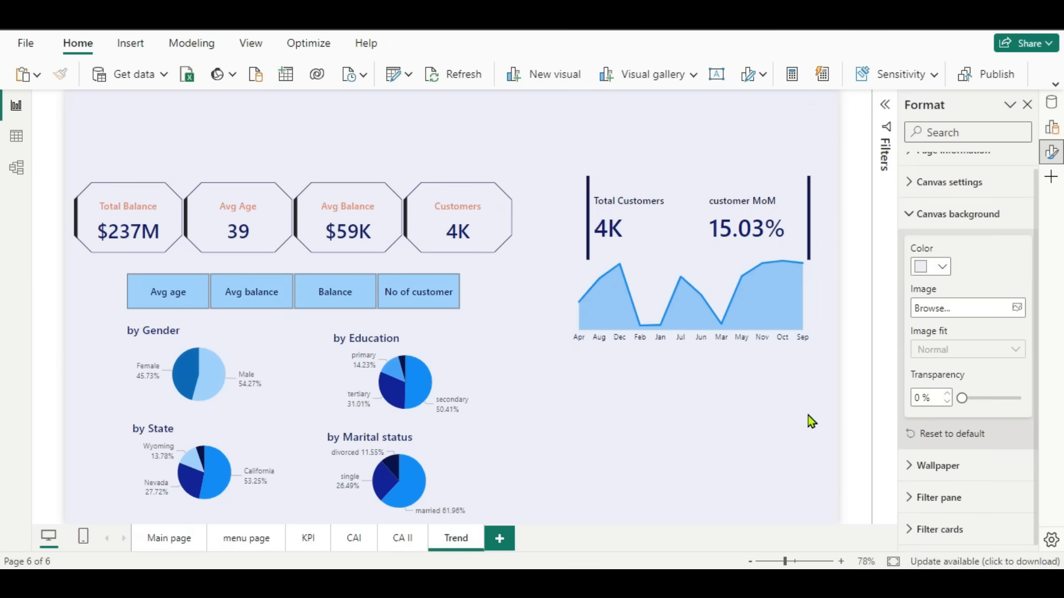
# Duplicate the monthly area chart and place the copy below the original, leaving room for cards between them.
pyautogui.click(806, 301)
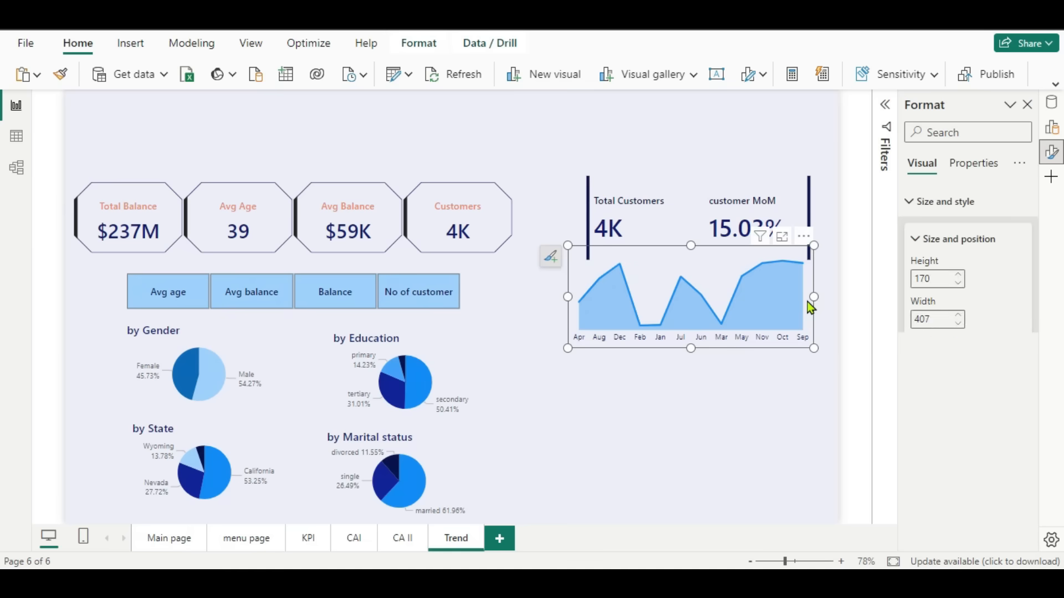
pyautogui.hotkey('ctrl', 'c')
pyautogui.hotkey('ctrl', 'v')
pyautogui.moveTo(793, 302); pyautogui.dragTo(780, 563)
# Set the Y-axis of the duplicated area chart to the Total Balance measure.
pyautogui.click(1052, 127)
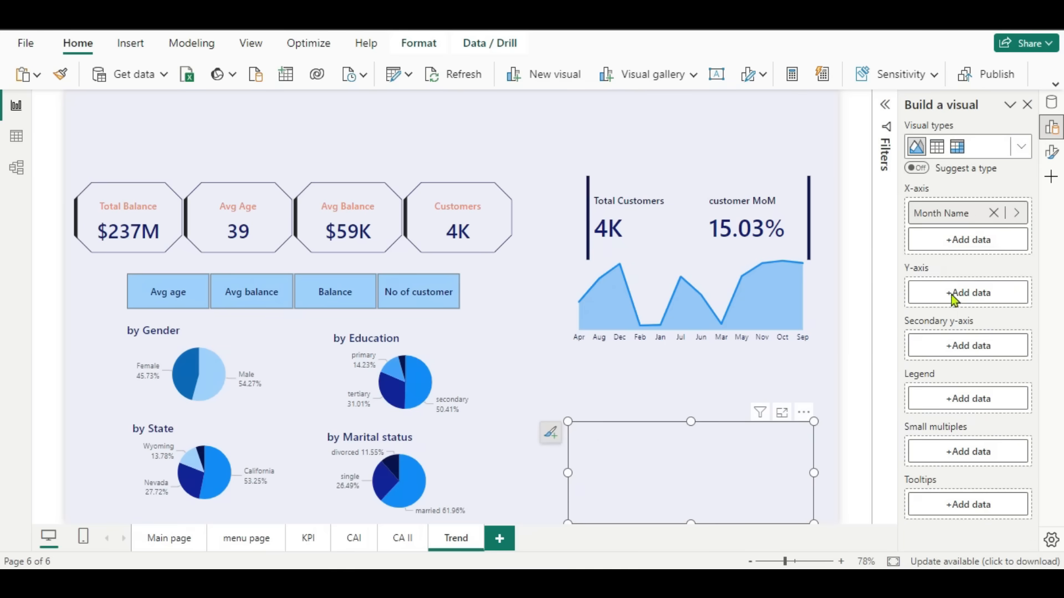
pyautogui.click(968, 292)
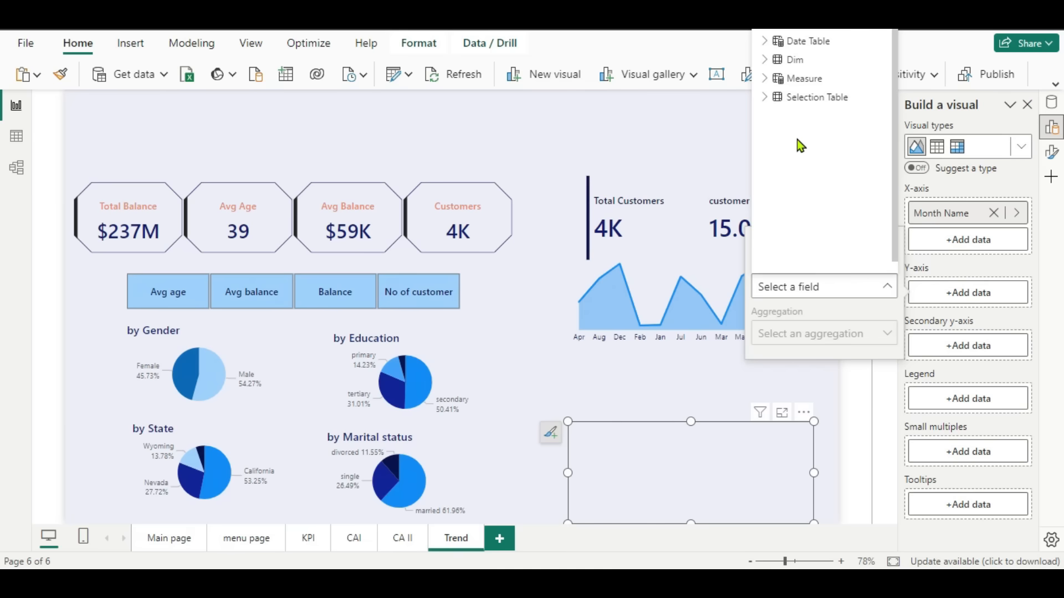
pyautogui.click(798, 79)
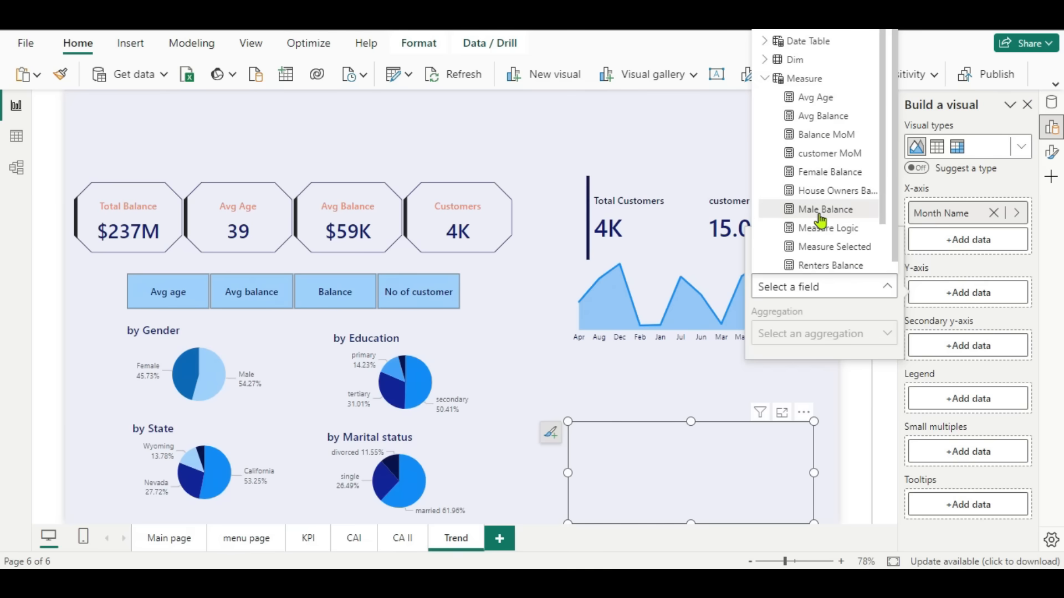
pyautogui.scroll(-2, 831, 208)
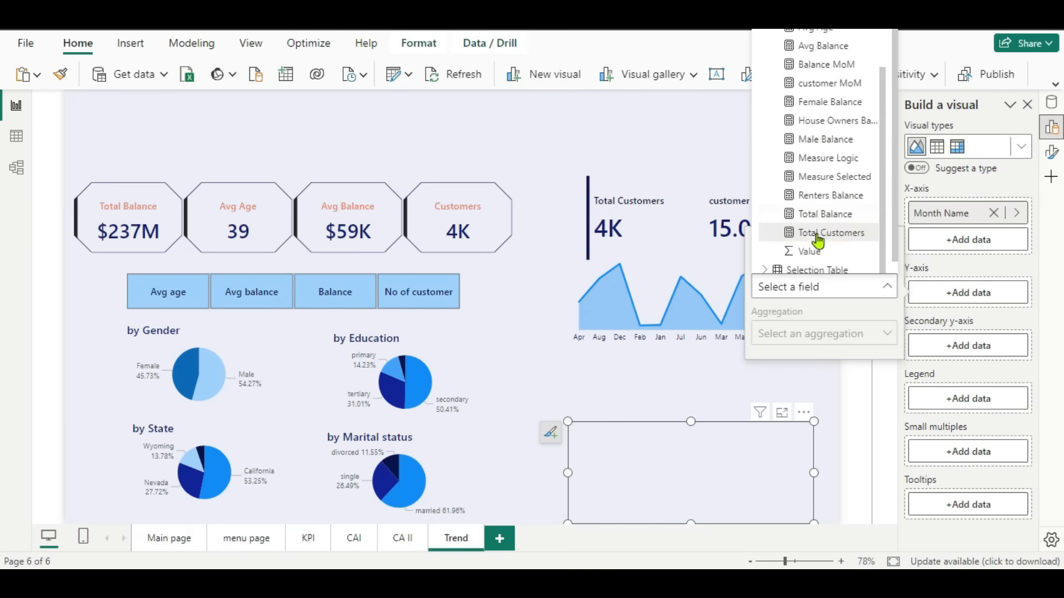
pyautogui.click(817, 215)
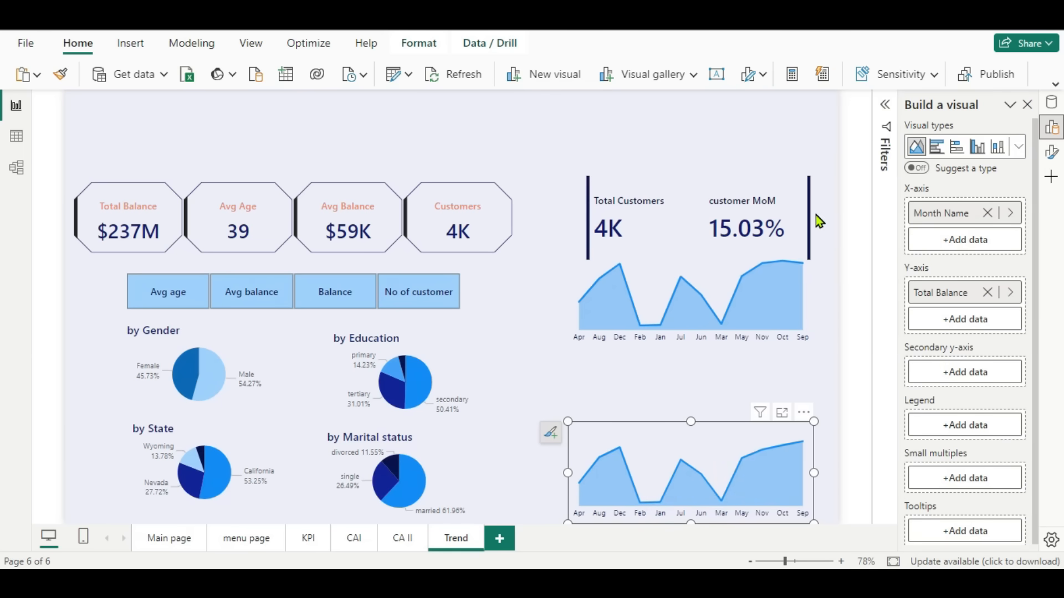
# Copy the Total Customers and customer MoM cards and place the copies side by side above the Total Balance chart.
pyautogui.click(662, 245)
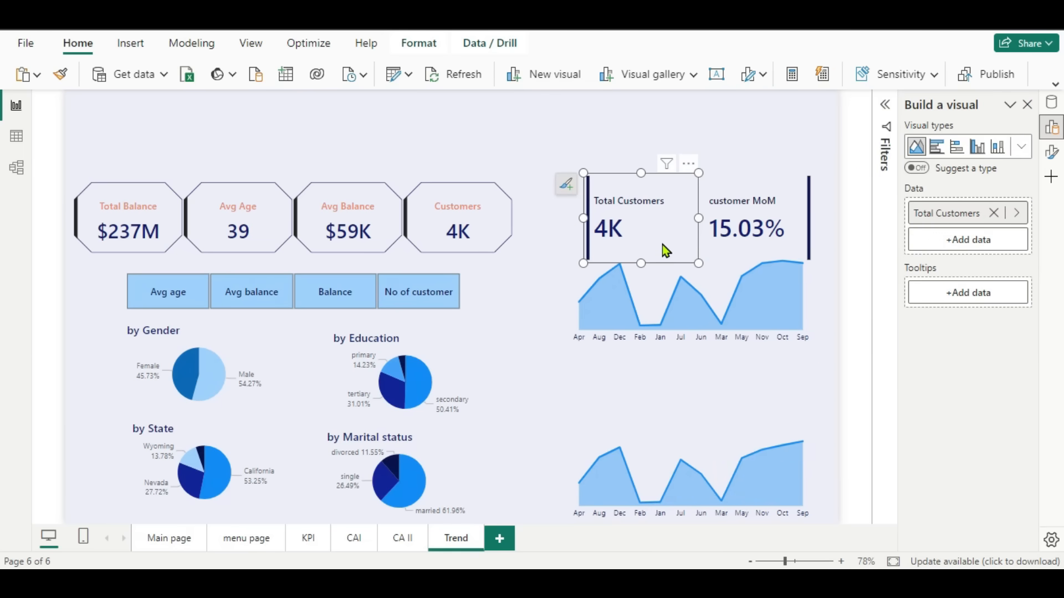
pyautogui.moveTo(662, 245); pyautogui.dragTo(644, 424)
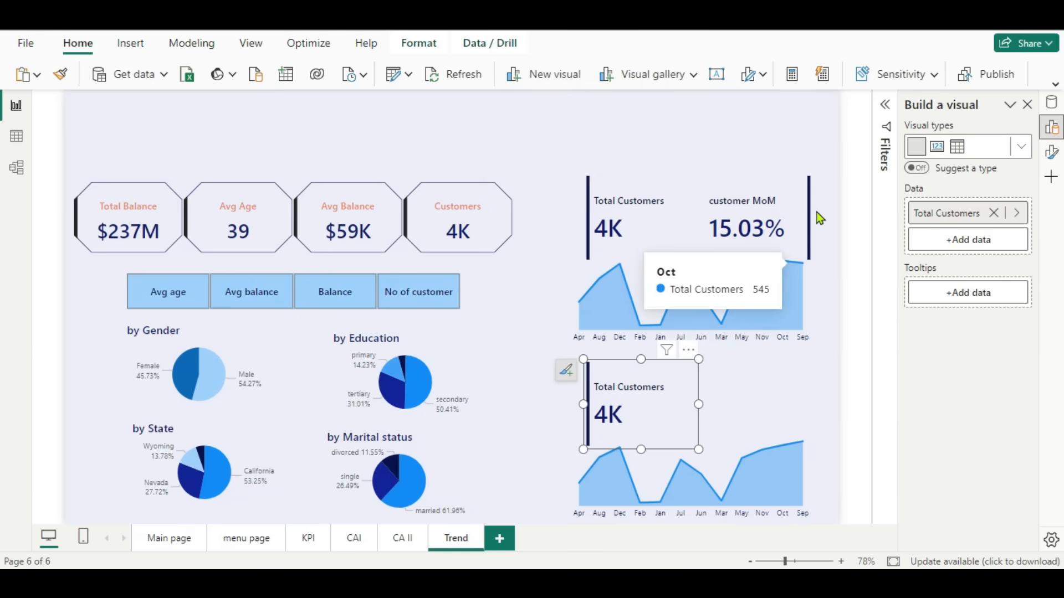
pyautogui.click(797, 197)
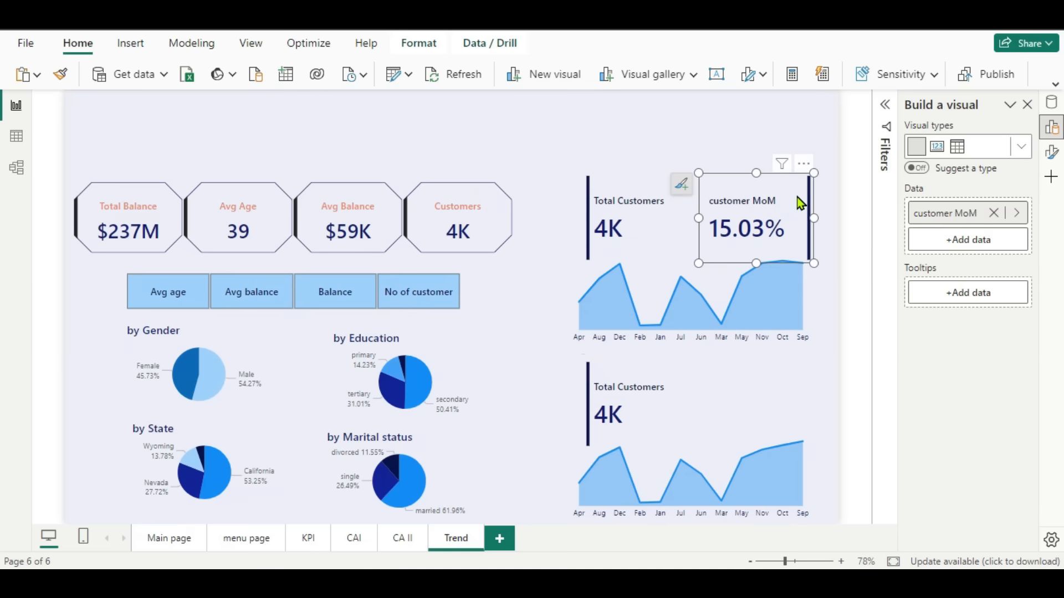
pyautogui.moveTo(799, 202); pyautogui.dragTo(779, 379)
# Replace the Total Customers field with Total Balance in the copied card above the lower chart.
pyautogui.click(674, 424)
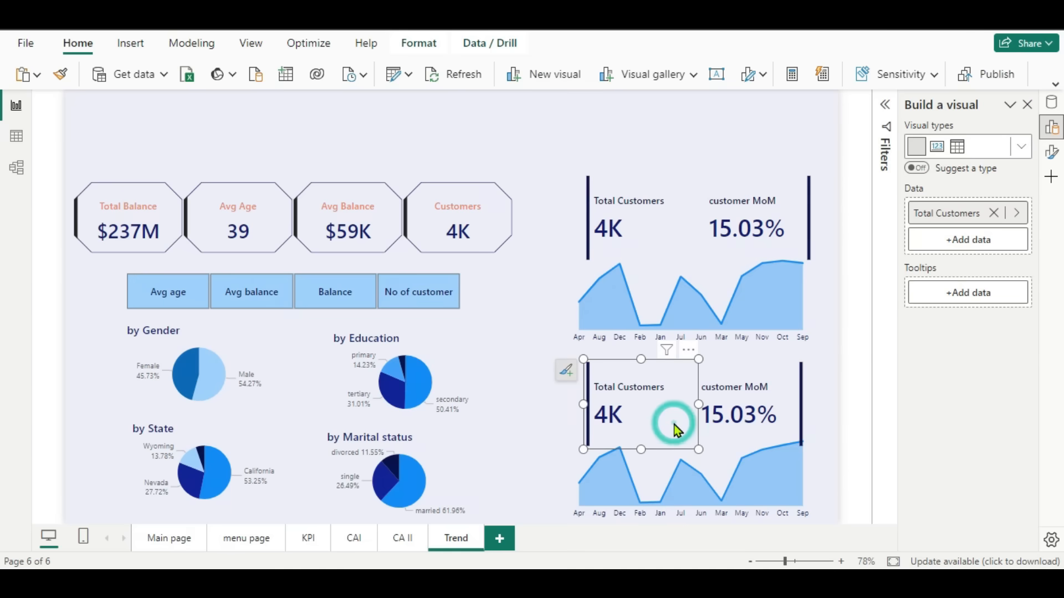
pyautogui.click(994, 214)
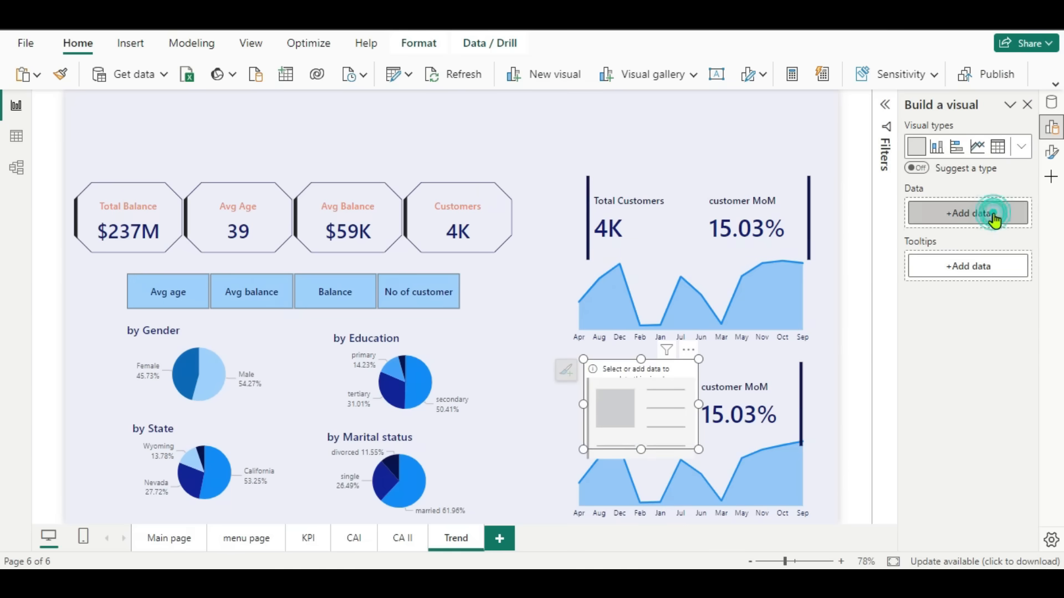
pyautogui.click(994, 216)
pyautogui.click(765, 320)
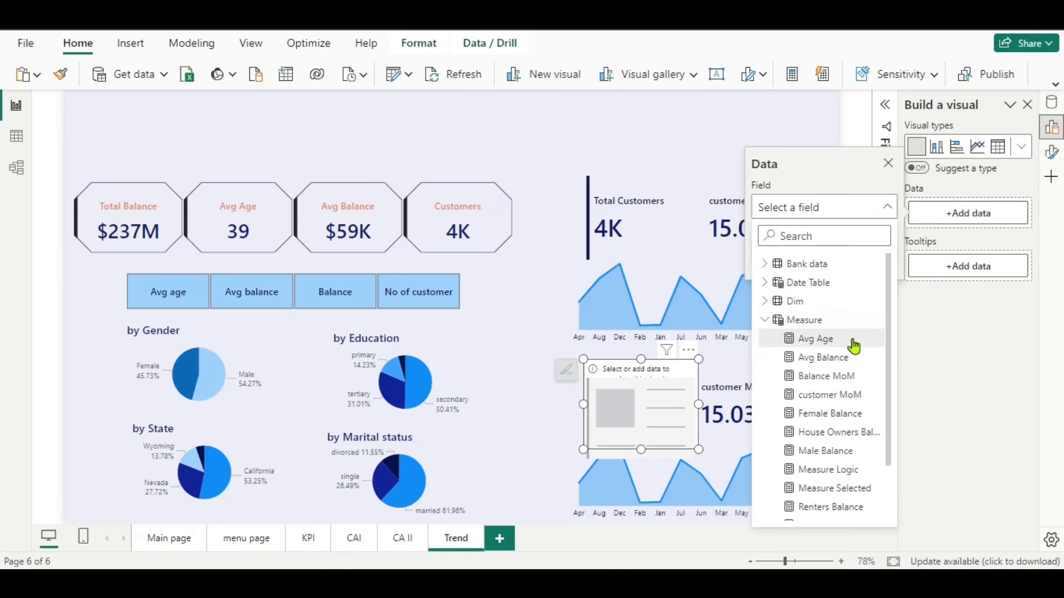
pyautogui.scroll(-2, 852, 341)
pyautogui.click(828, 459)
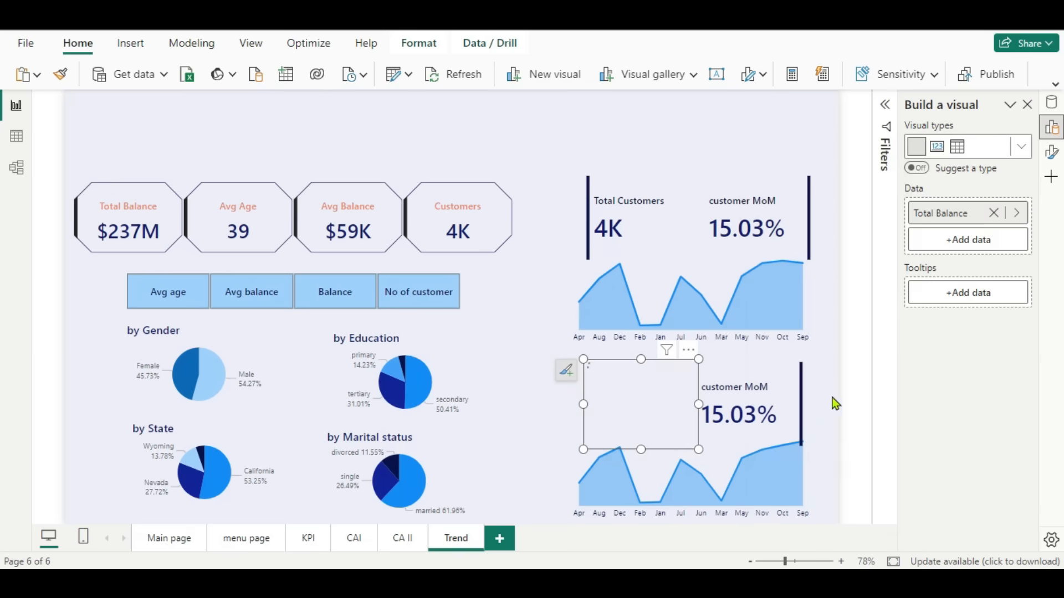
# Replace the customer MoM field with the Balance MoM measure in the copied card above the Total Balance chart.
pyautogui.click(786, 388)
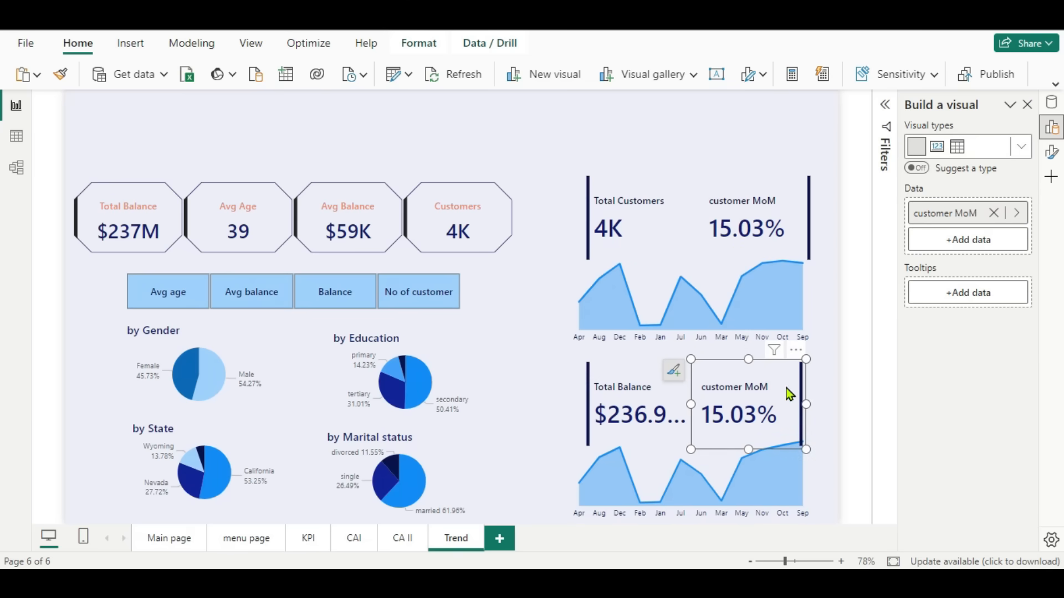
pyautogui.click(994, 215)
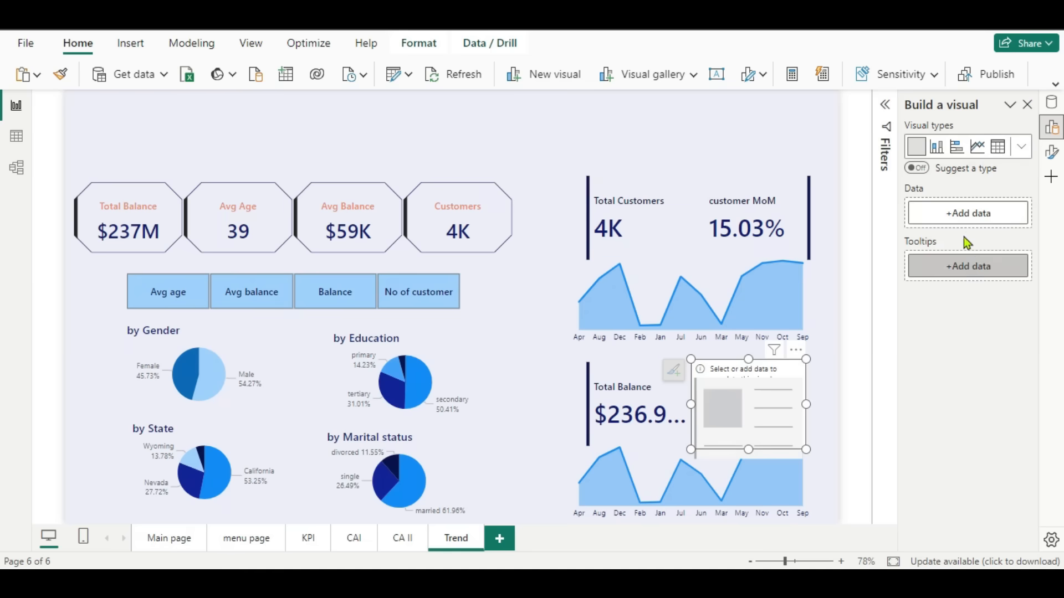
pyautogui.click(964, 222)
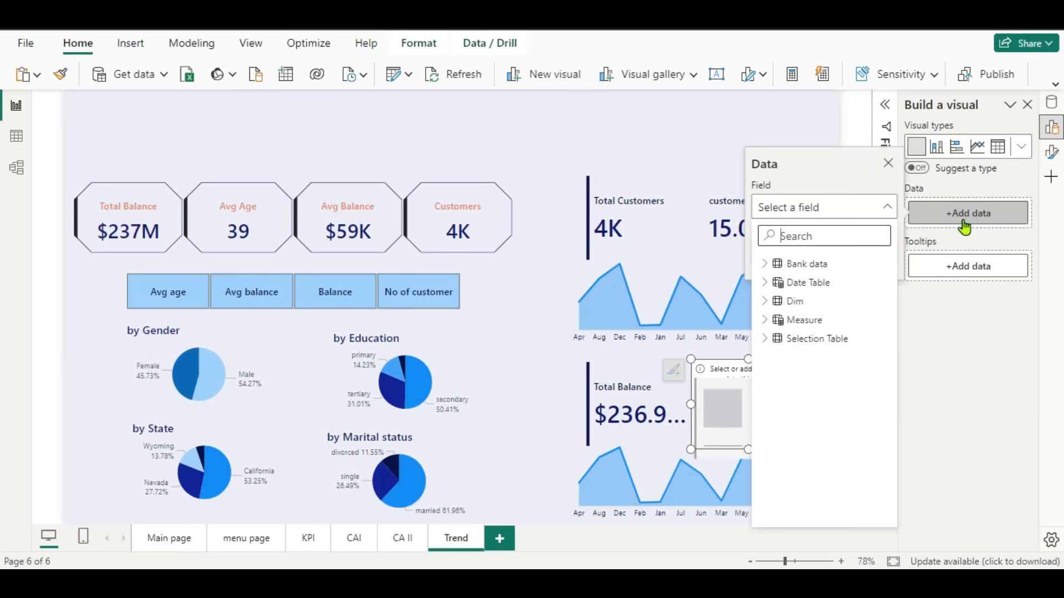
pyautogui.click(765, 322)
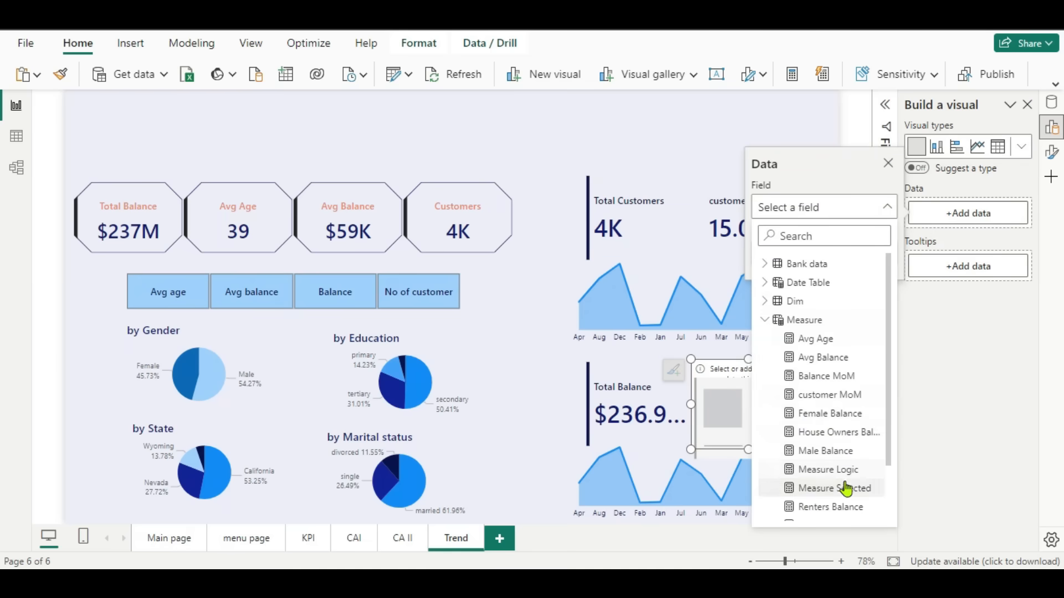
pyautogui.click(809, 375)
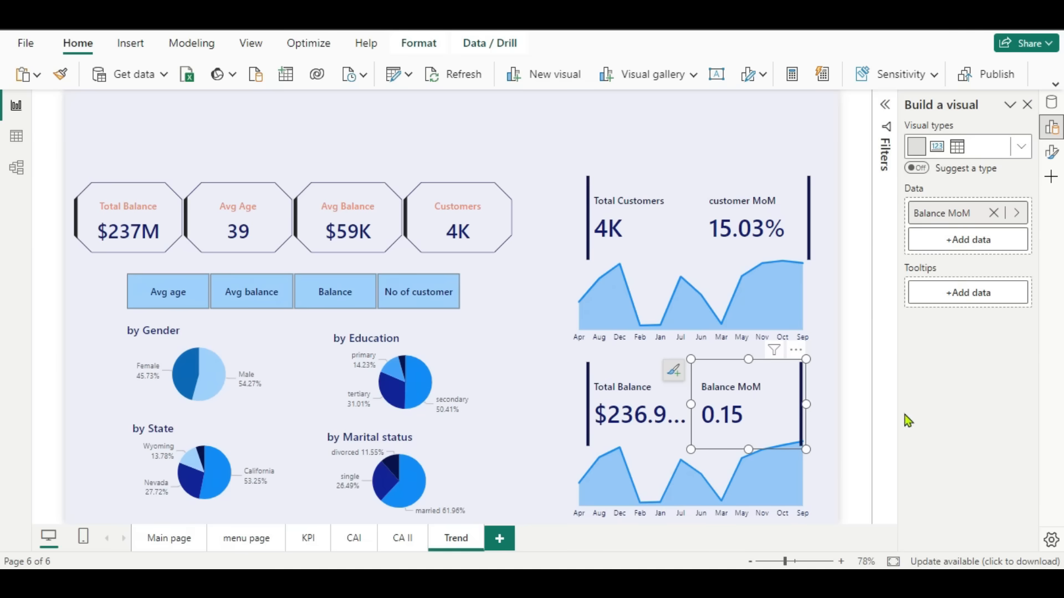
pyautogui.click(836, 424)
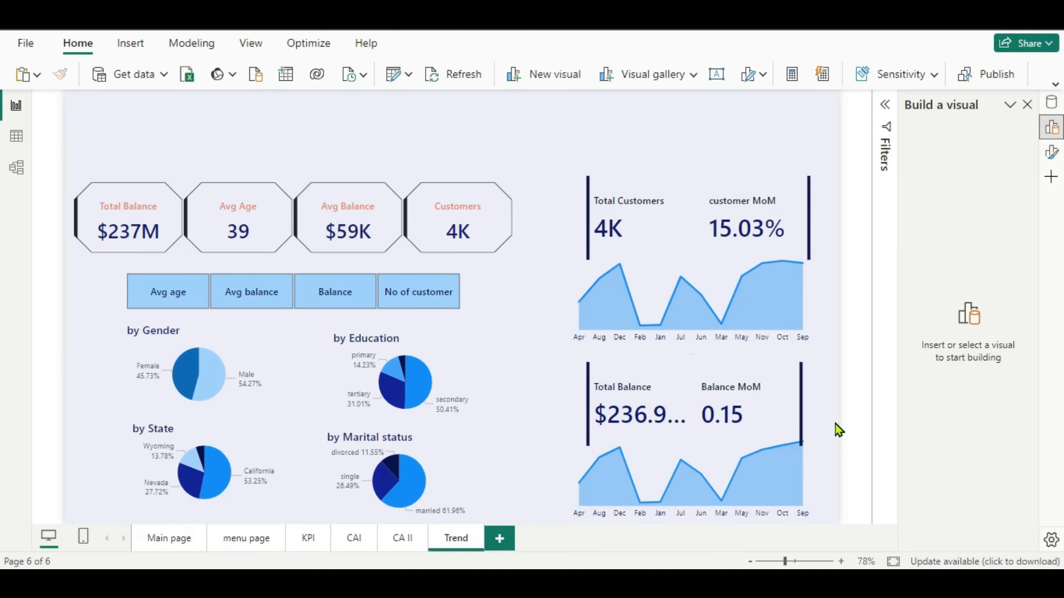
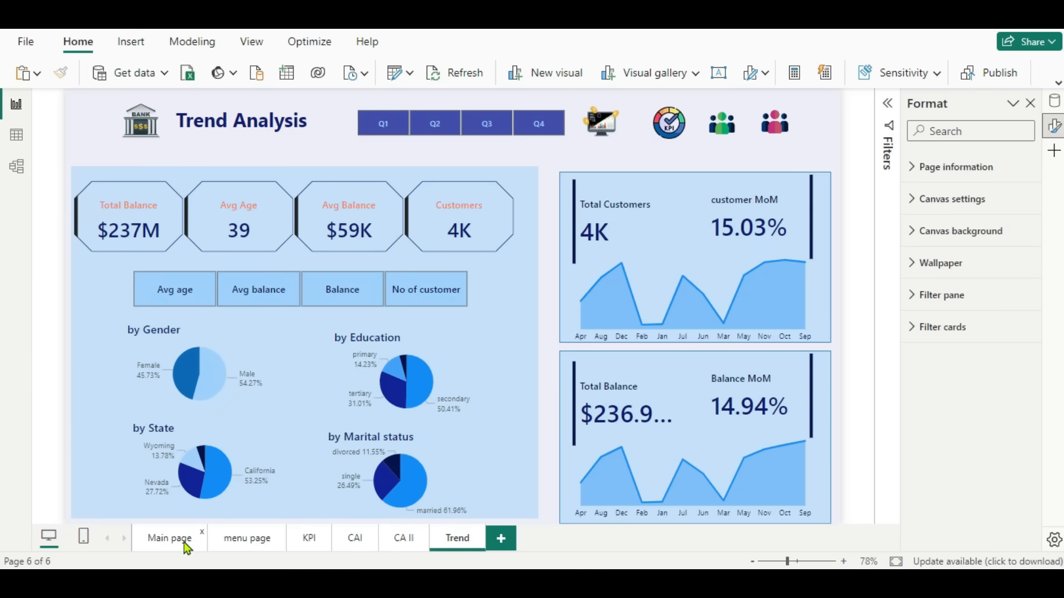
# Copy the gold coin image from the Male Balance card on the KPI page and place it on the Trend page's Total Balance card's upper-right corner.
pyautogui.click(237, 540)
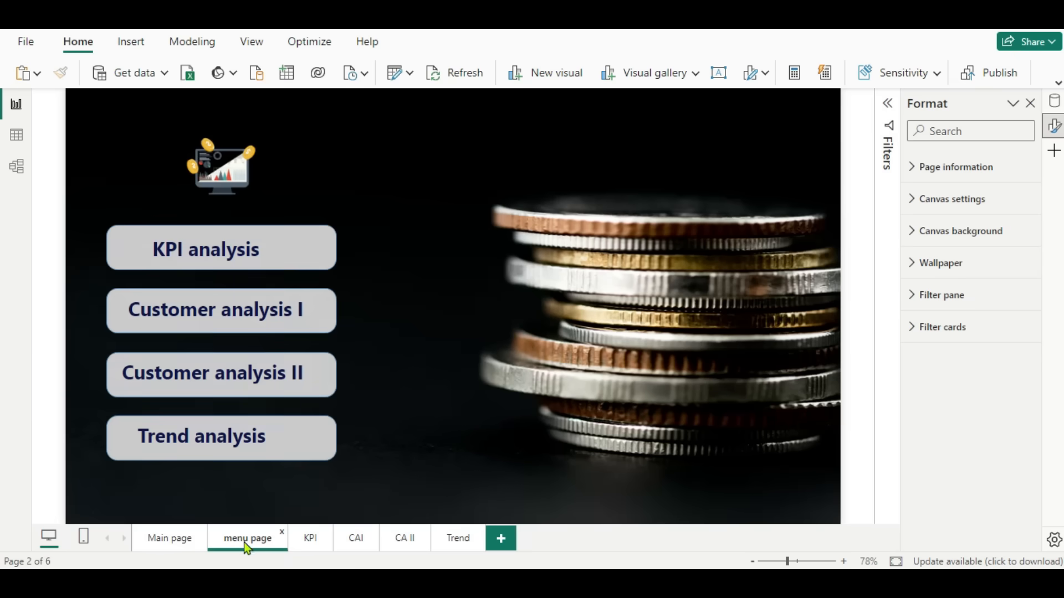
pyautogui.click(312, 540)
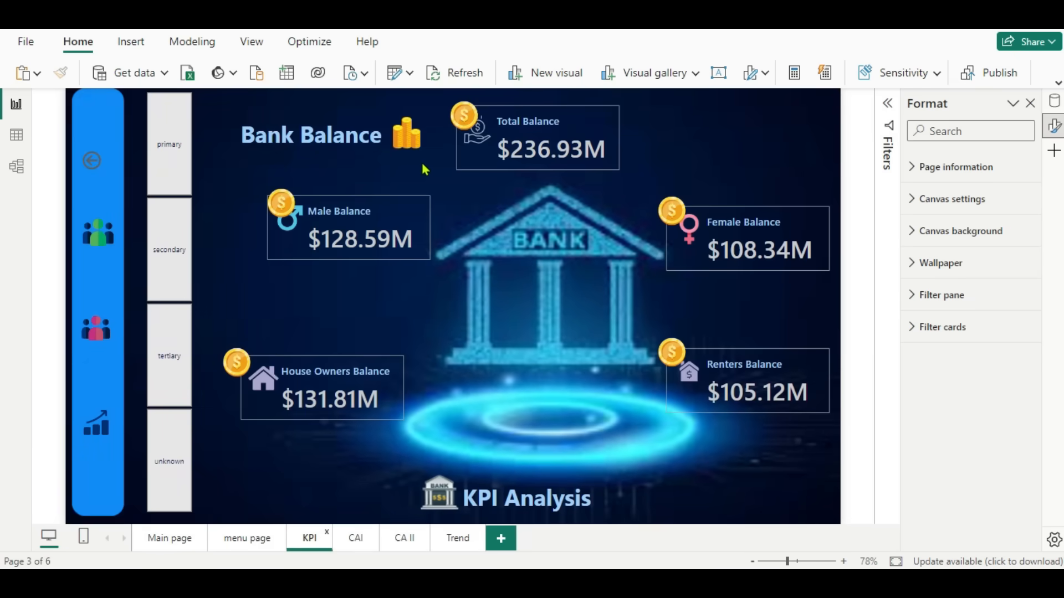
pyautogui.moveTo(288, 202); pyautogui.dragTo(269, 192)
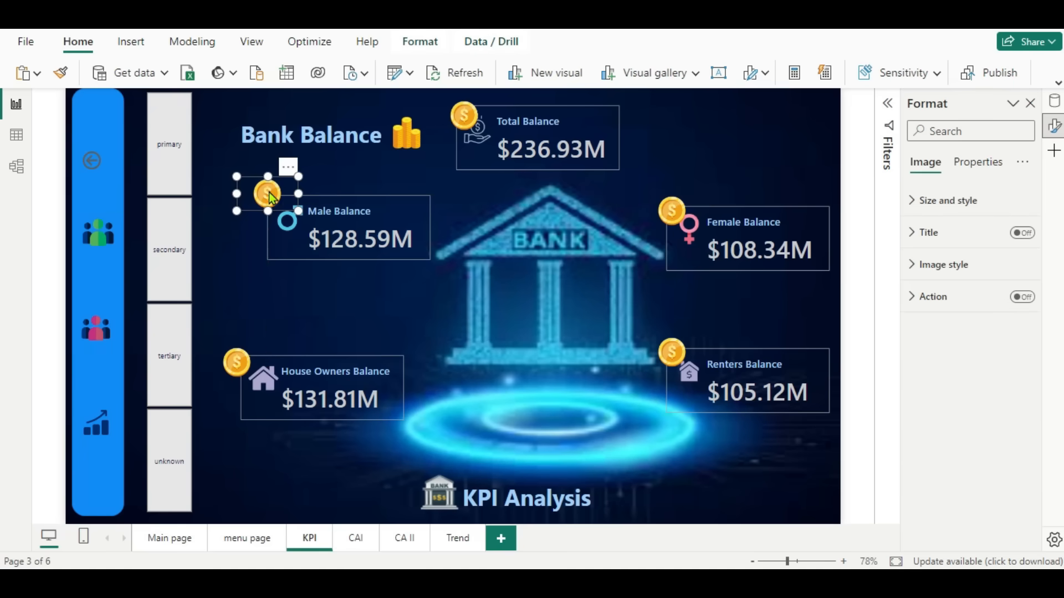
pyautogui.click(458, 543)
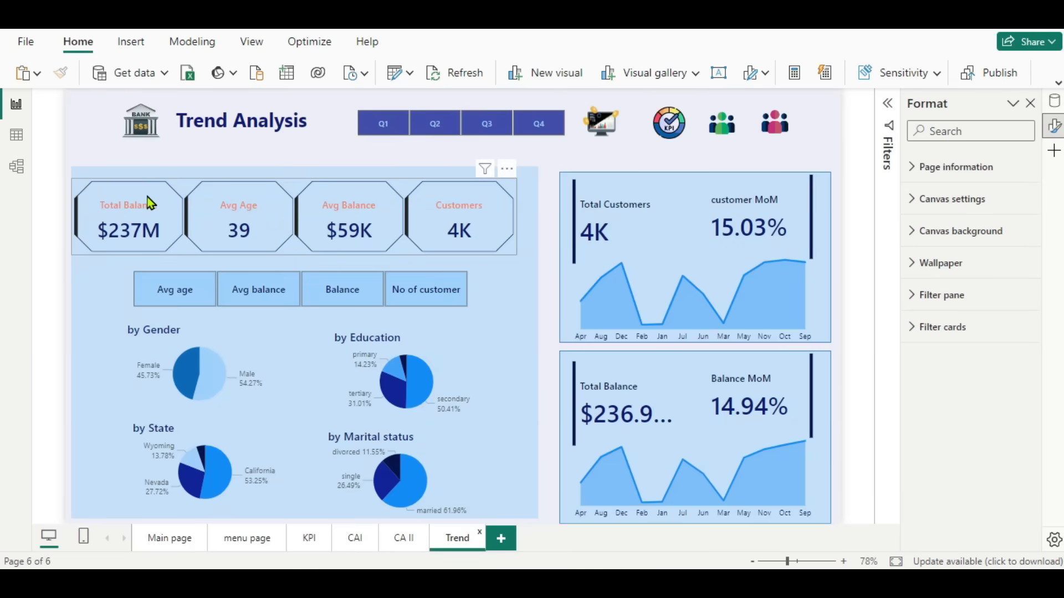
pyautogui.hotkey('ctrl', 'v')
pyautogui.moveTo(263, 198); pyautogui.dragTo(163, 192)
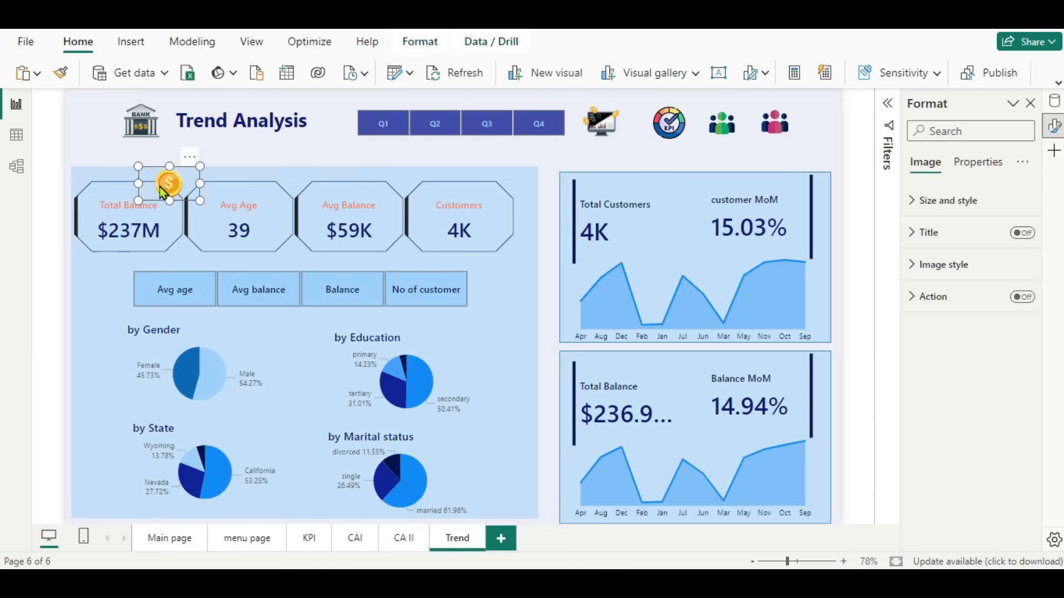
# Paste three more coin images and place them on the upper-right corners of the Avg Age, Avg Balance and Customers cards.
pyautogui.hotkey('ctrl', 'v')
pyautogui.moveTo(172, 182); pyautogui.dragTo(274, 178)
pyautogui.hotkey('ctrl', 'v')
pyautogui.moveTo(171, 184); pyautogui.dragTo(384, 188)
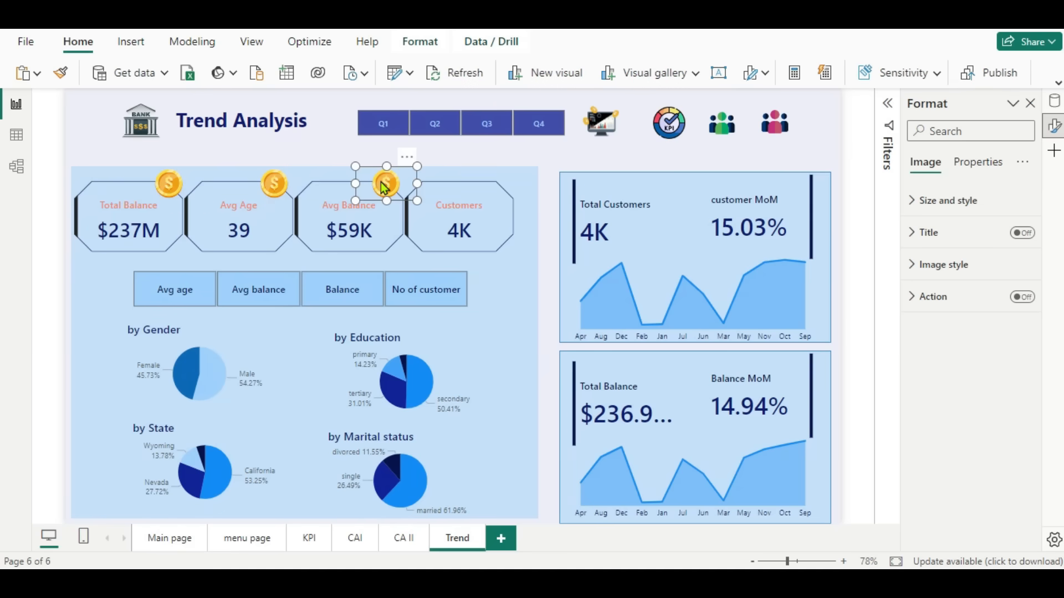
pyautogui.hotkey('ctrl', 'v')
pyautogui.moveTo(176, 186); pyautogui.dragTo(527, 181)
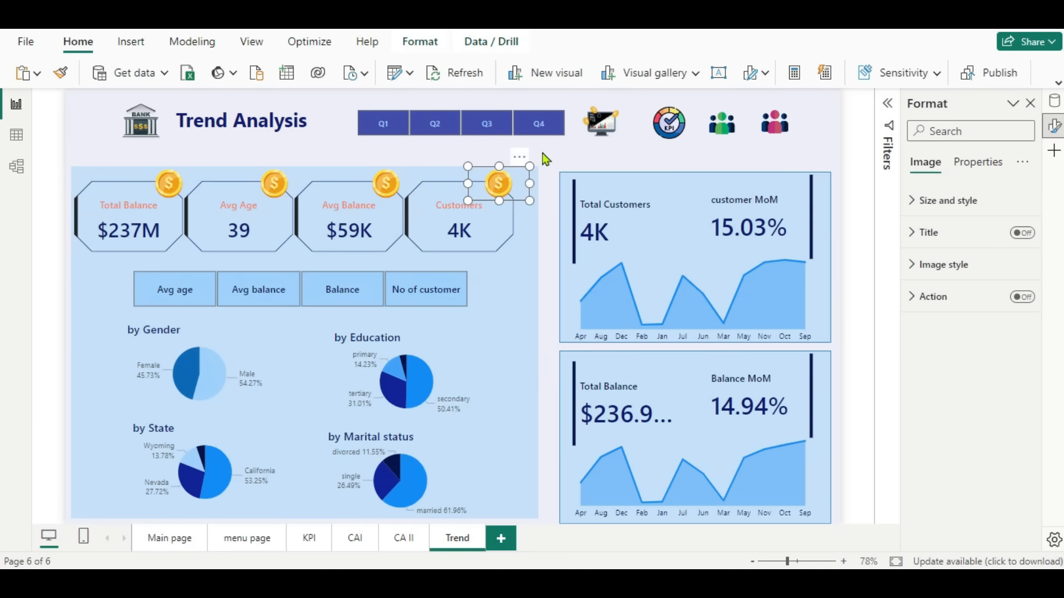
pyautogui.click(603, 158)
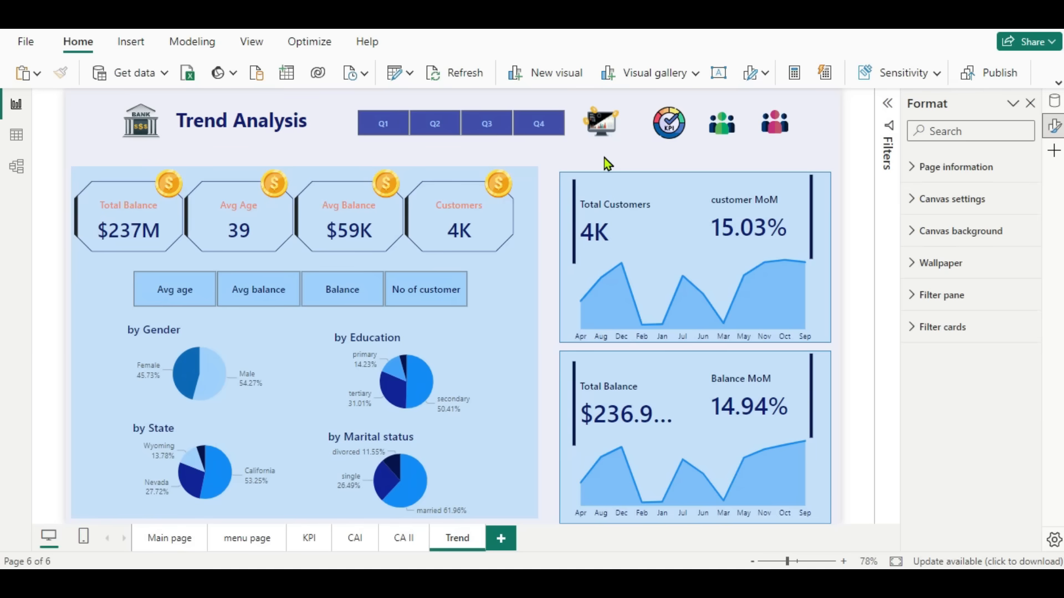